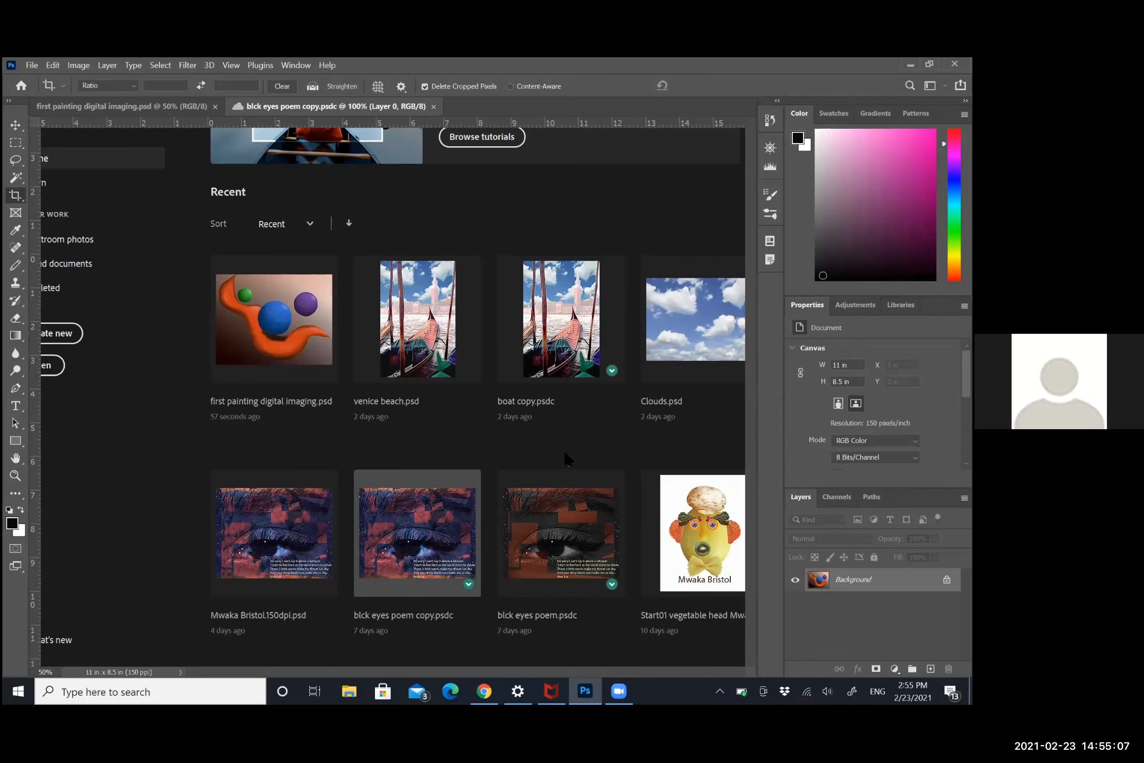
- Return to the eye poem artwork, activate the Move tool, and undock the Layers and Channels panels so they float over the canvas
{"action": "key", "text": "Escape"}
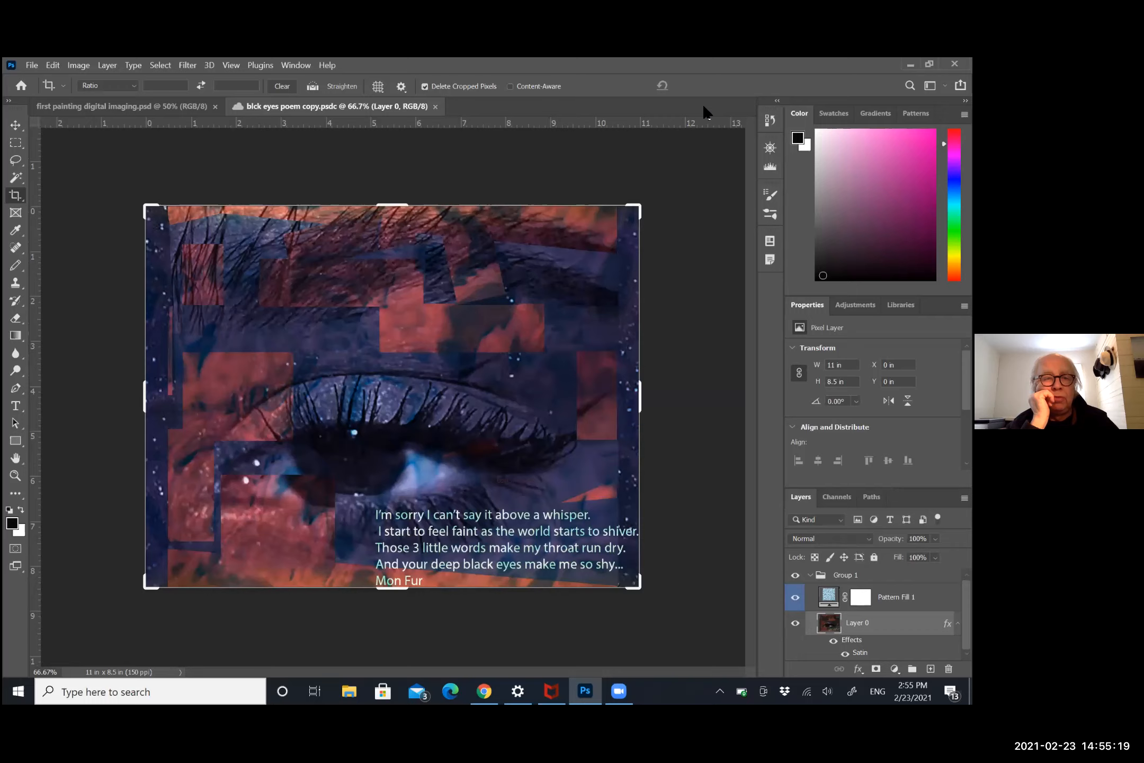
{"action": "left_click", "coordinate": [16, 126]}
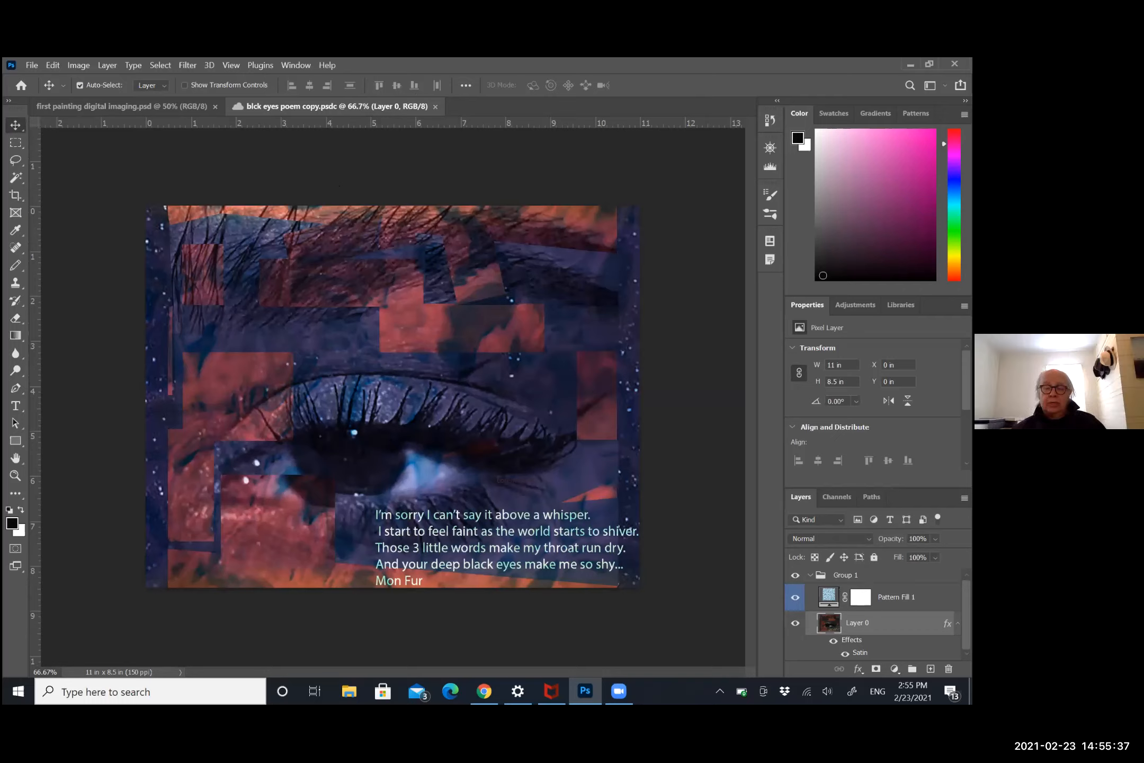
{"action": "left_click_drag", "start_coordinate": [801, 497], "coordinate": [568, 156]}
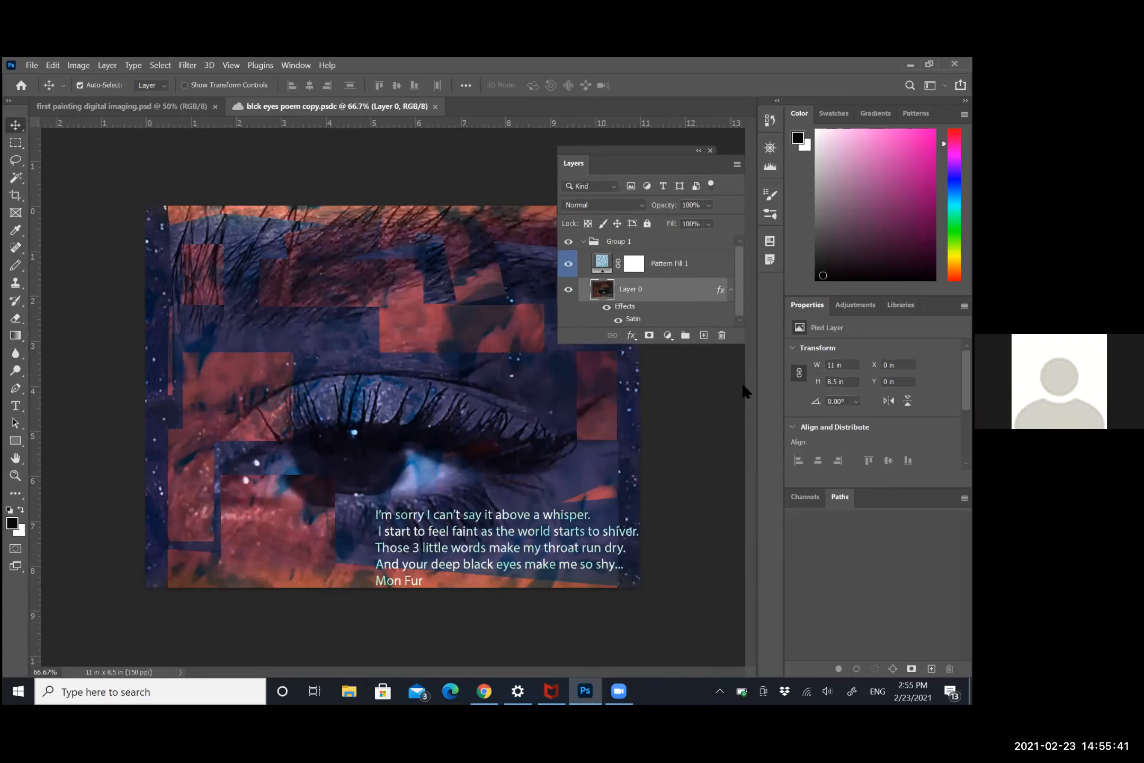
{"action": "left_click_drag", "start_coordinate": [805, 496], "coordinate": [578, 335]}
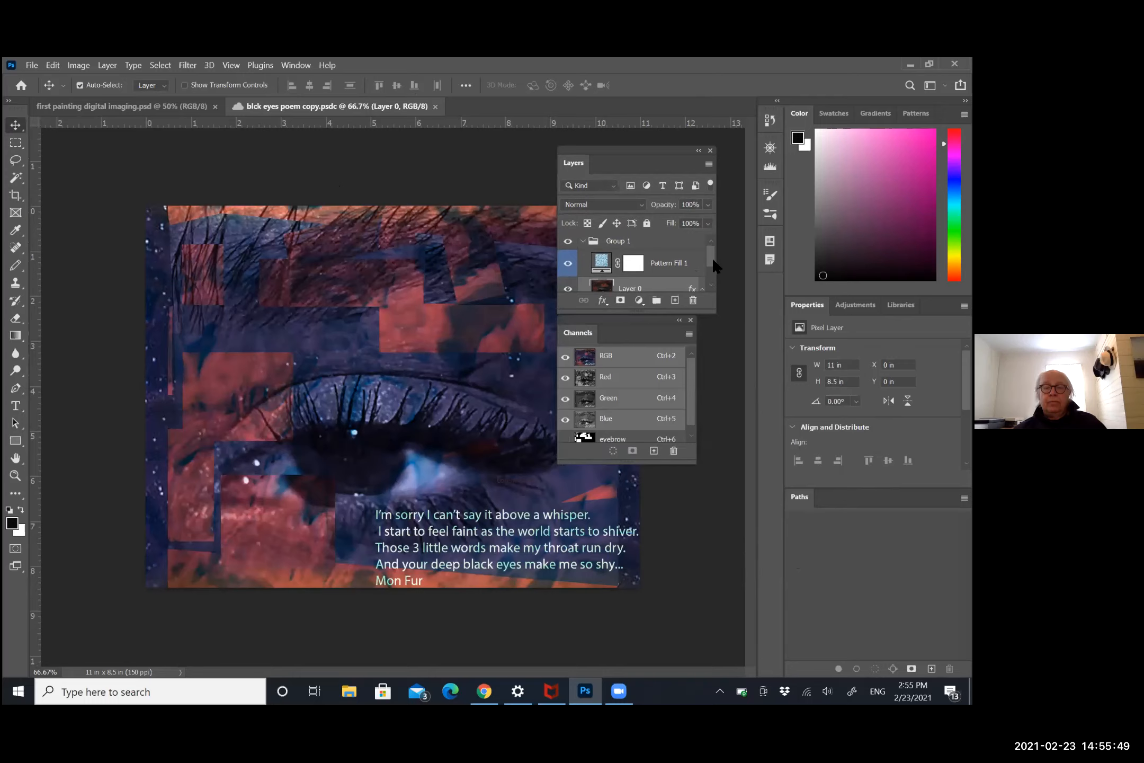
{"action": "left_click_drag", "start_coordinate": [711, 256], "coordinate": [712, 265]}
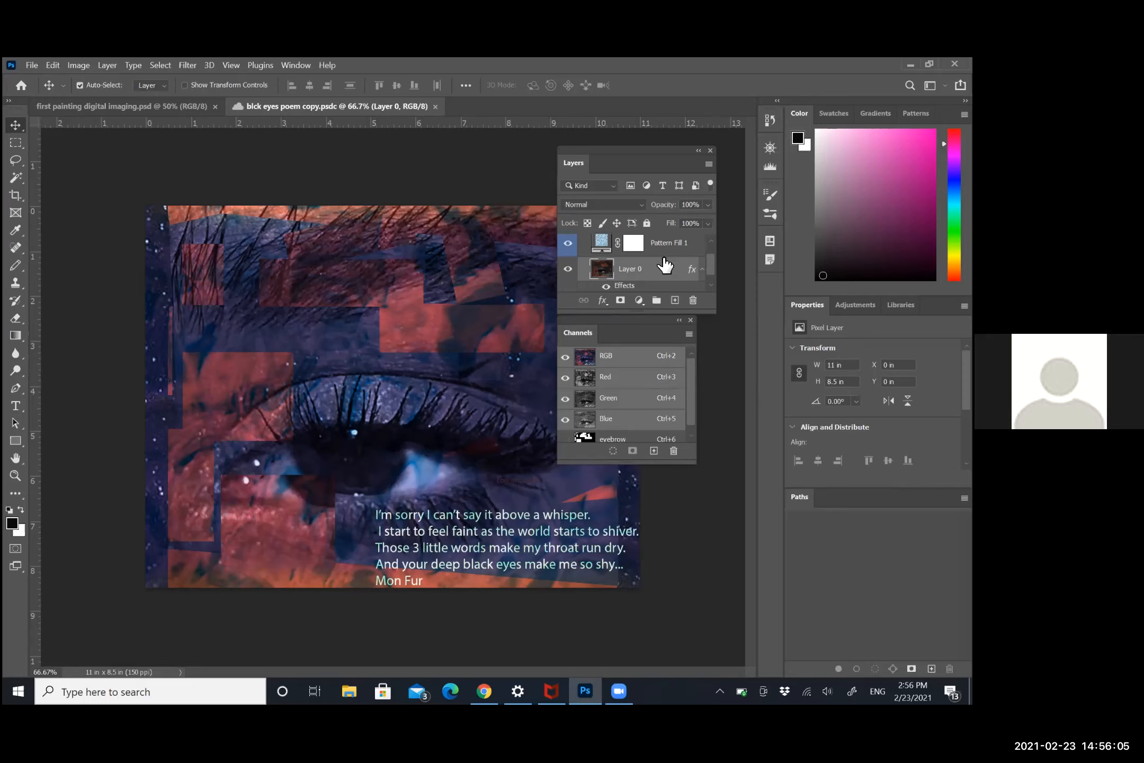
{"action": "scroll", "coordinate": [665, 267], "scroll_direction": "up", "scroll_amount": 1}
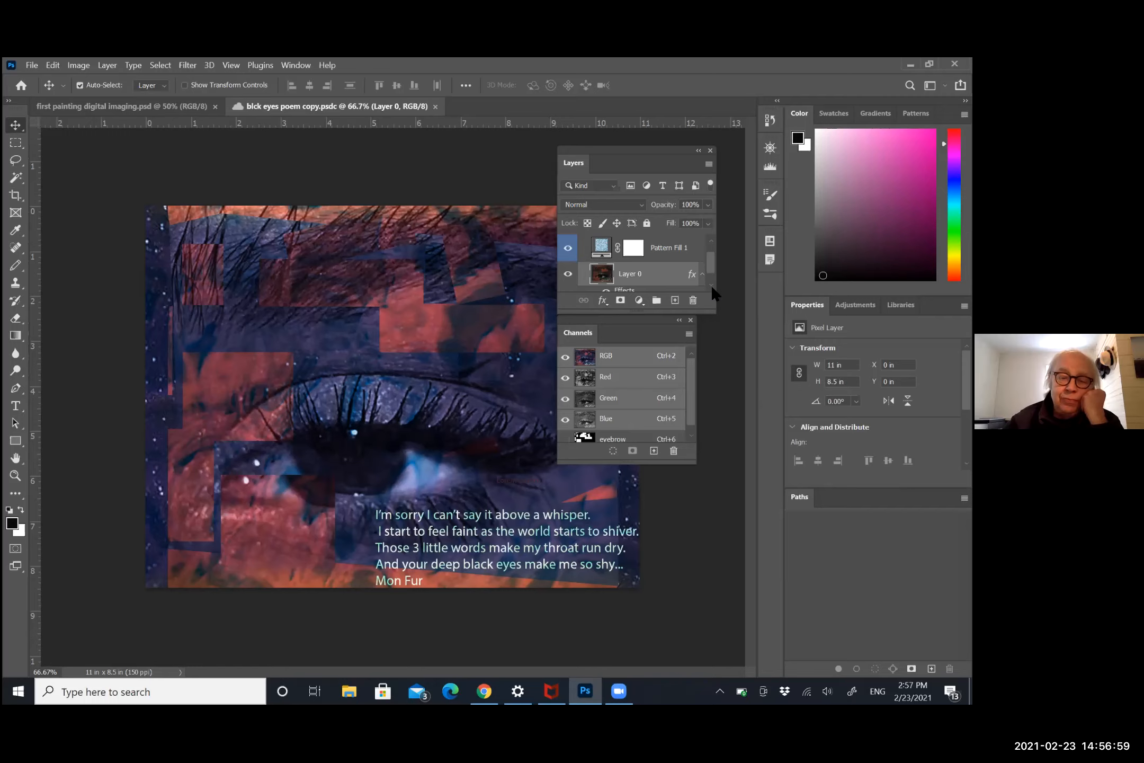
- Preview the eyebrow channel as a mask overlay on the artwork, hide it again, and shift the floating Layers and Channels panels aside
{"action": "left_click", "coordinate": [693, 434]}
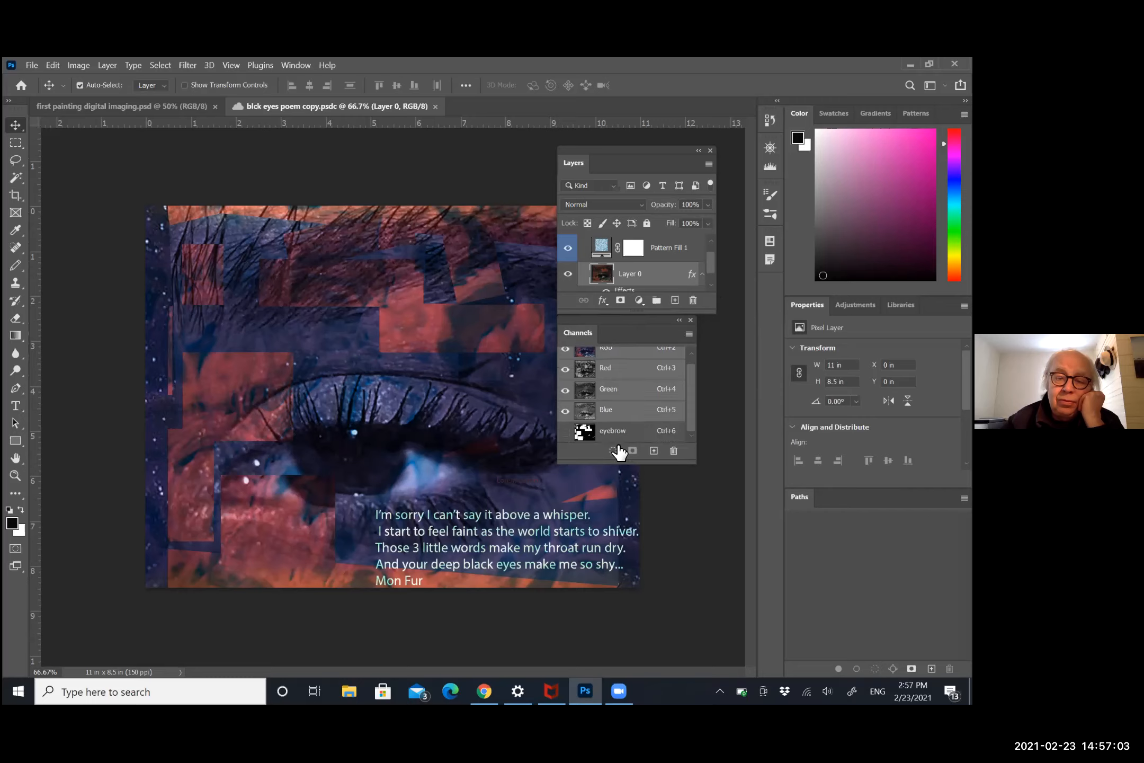
{"action": "left_click", "coordinate": [565, 432]}
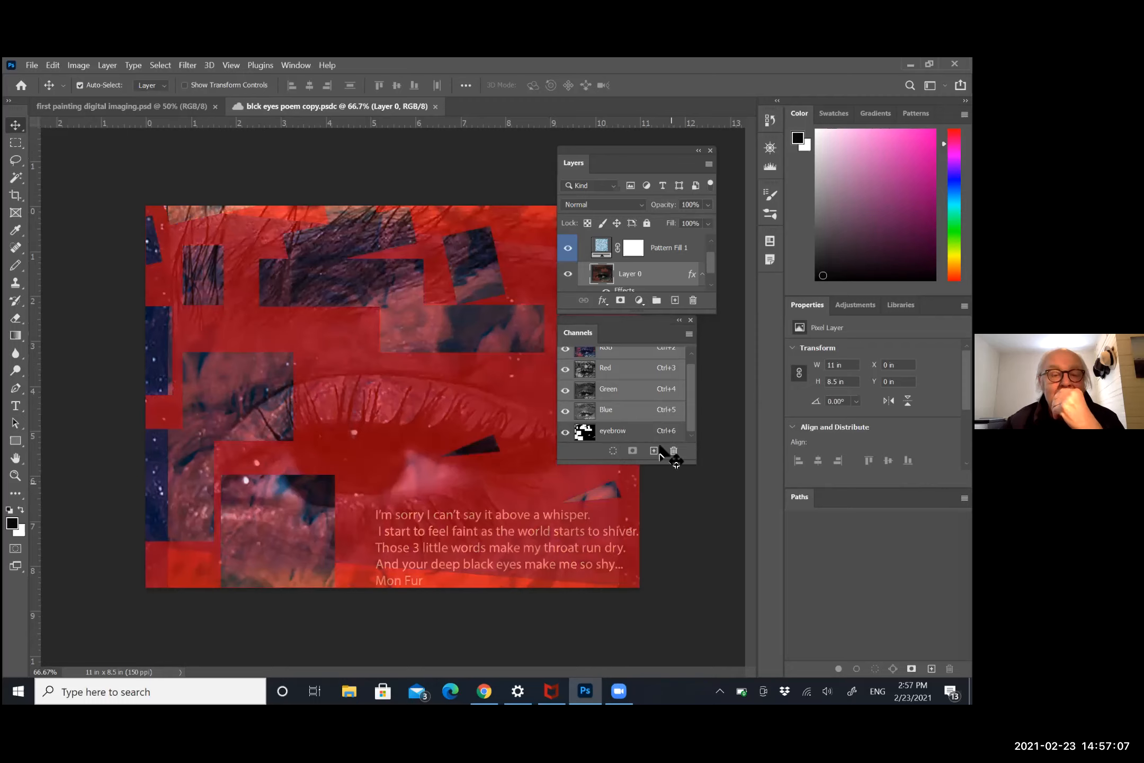
{"action": "left_click_drag", "start_coordinate": [620, 324], "coordinate": [671, 324]}
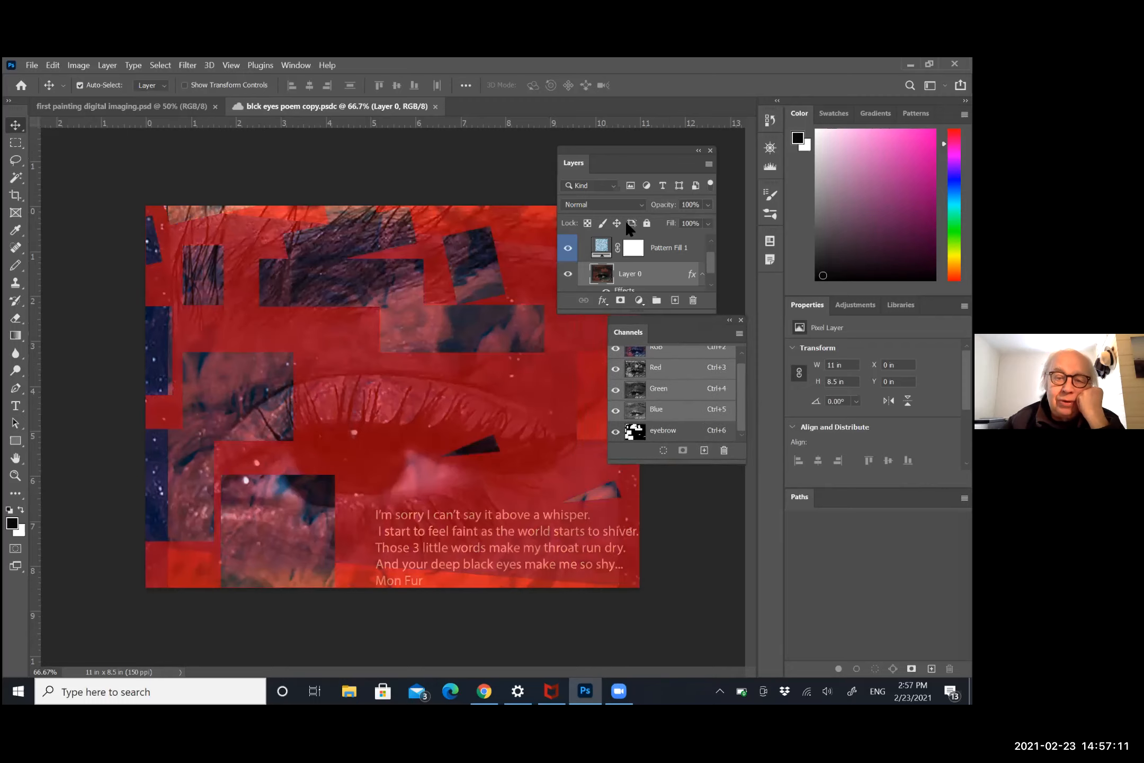
{"action": "left_click", "coordinate": [616, 431]}
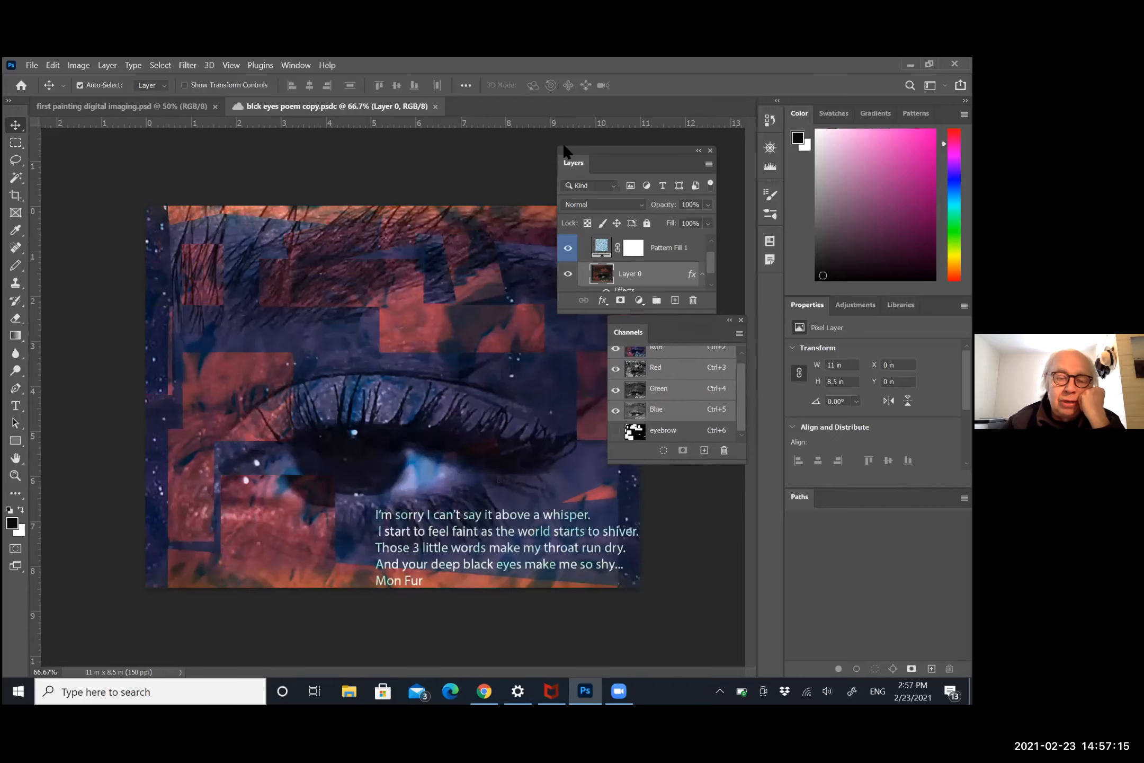
{"action": "left_click_drag", "start_coordinate": [575, 160], "coordinate": [628, 157]}
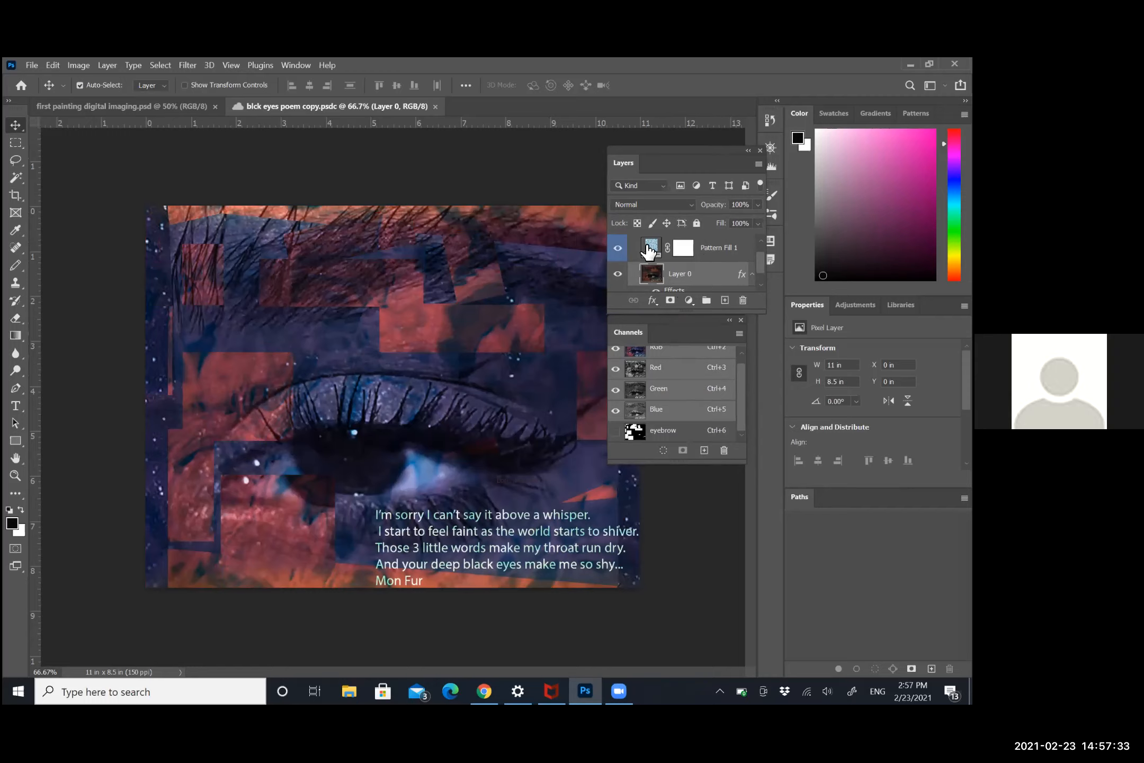
- Compare the artwork with and without the Pattern Fill 1 layer and review the available new fill layer types
{"action": "left_click", "coordinate": [618, 247]}
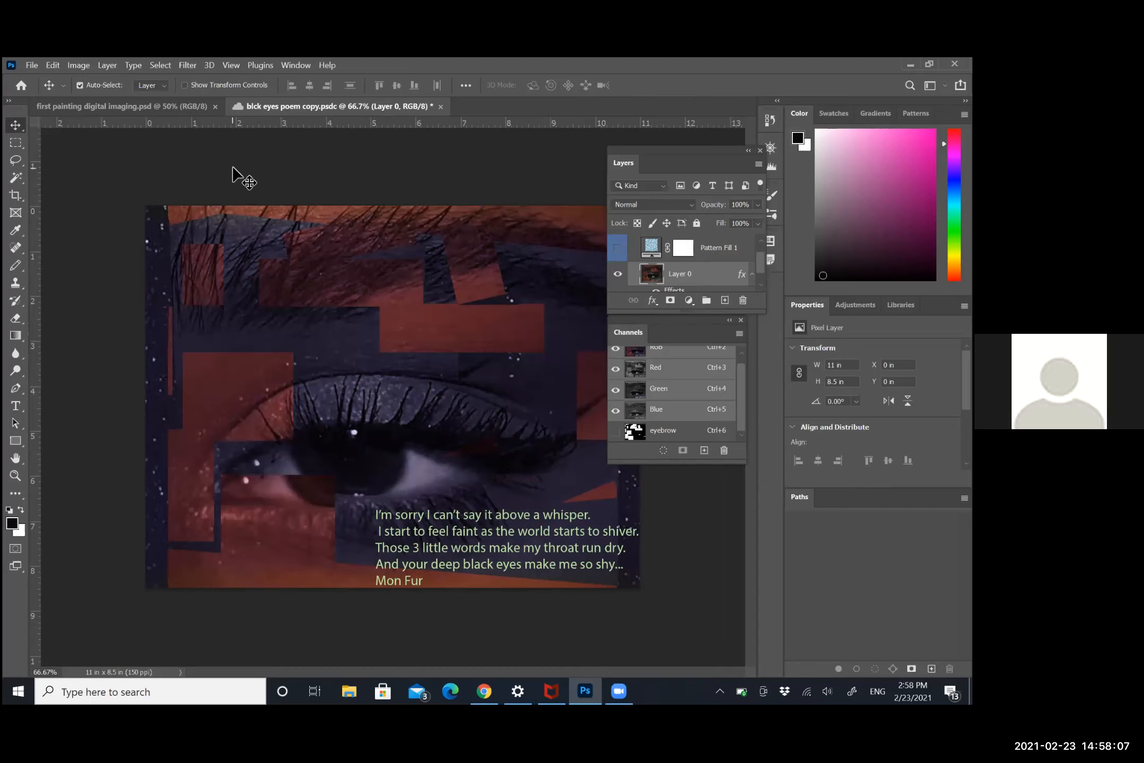
{"action": "left_click", "coordinate": [107, 64]}
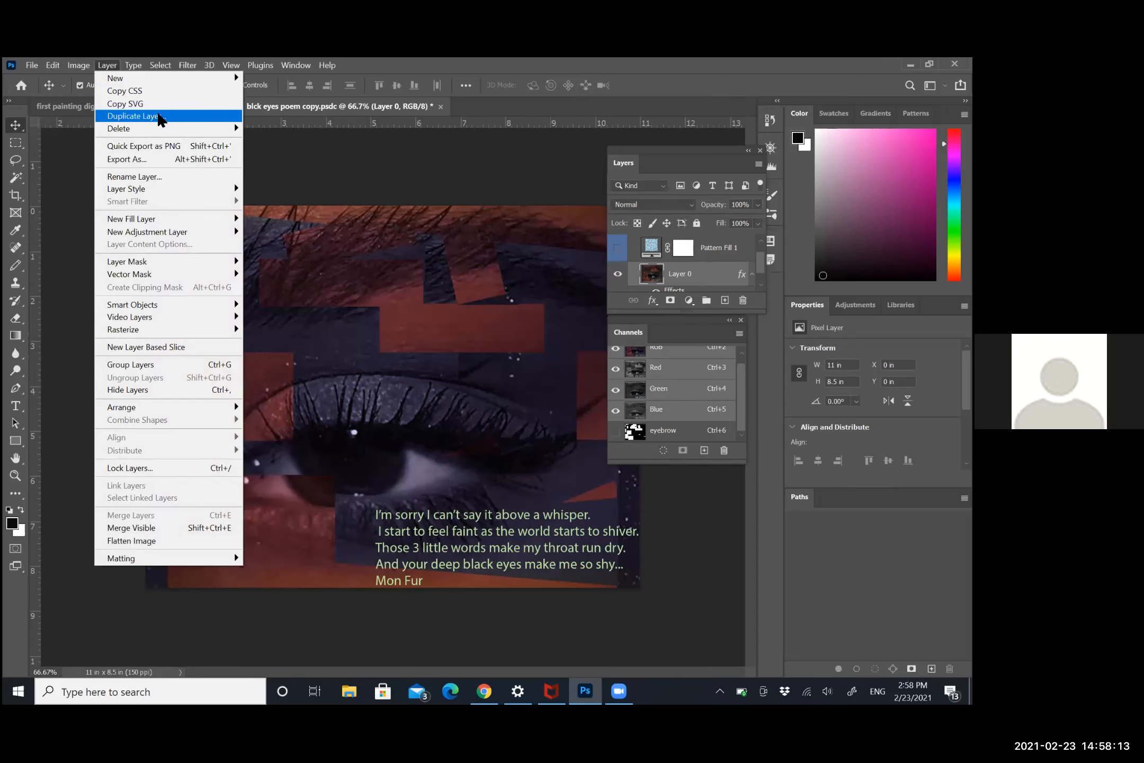
{"action": "mouse_move", "coordinate": [164, 221]}
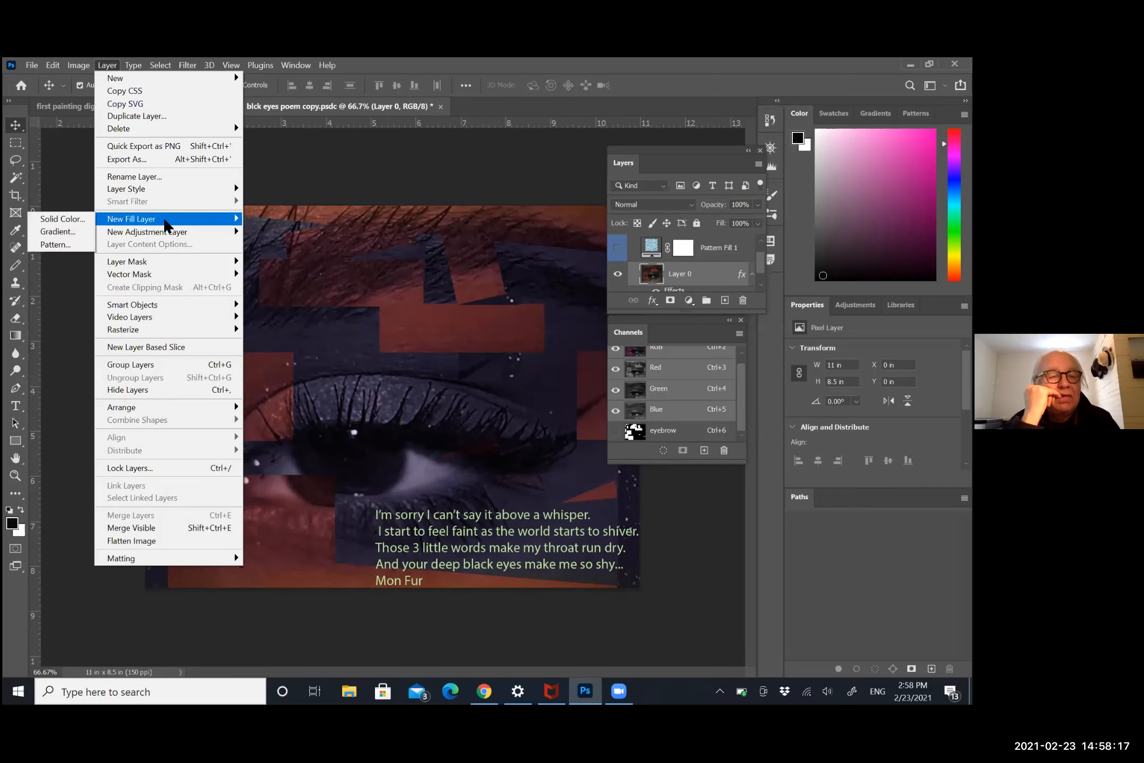
{"action": "mouse_move", "coordinate": [144, 191]}
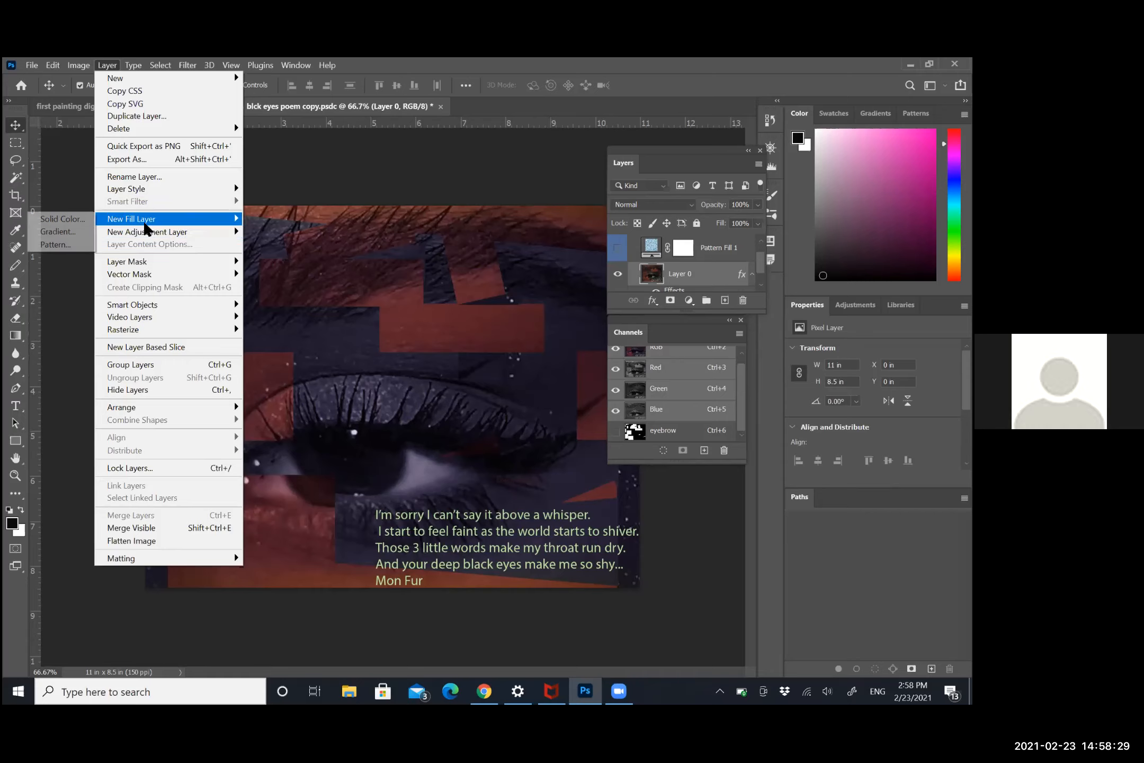
{"action": "mouse_move", "coordinate": [148, 225]}
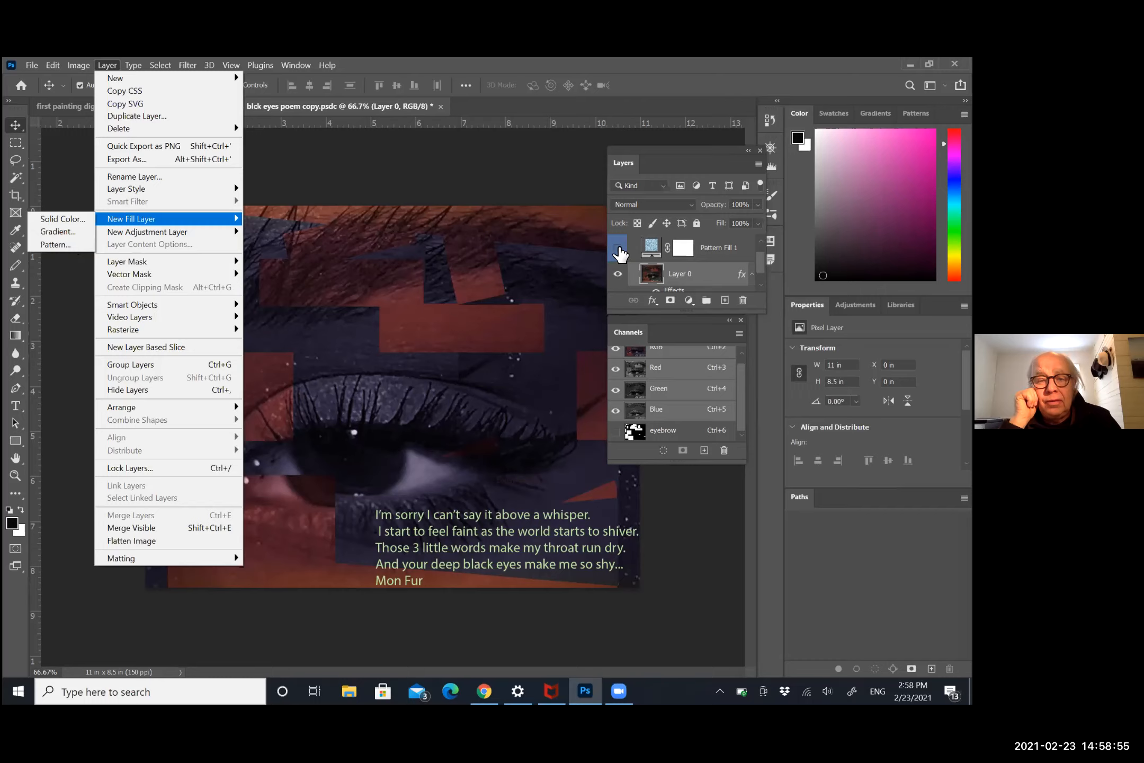
{"action": "left_click", "coordinate": [619, 253]}
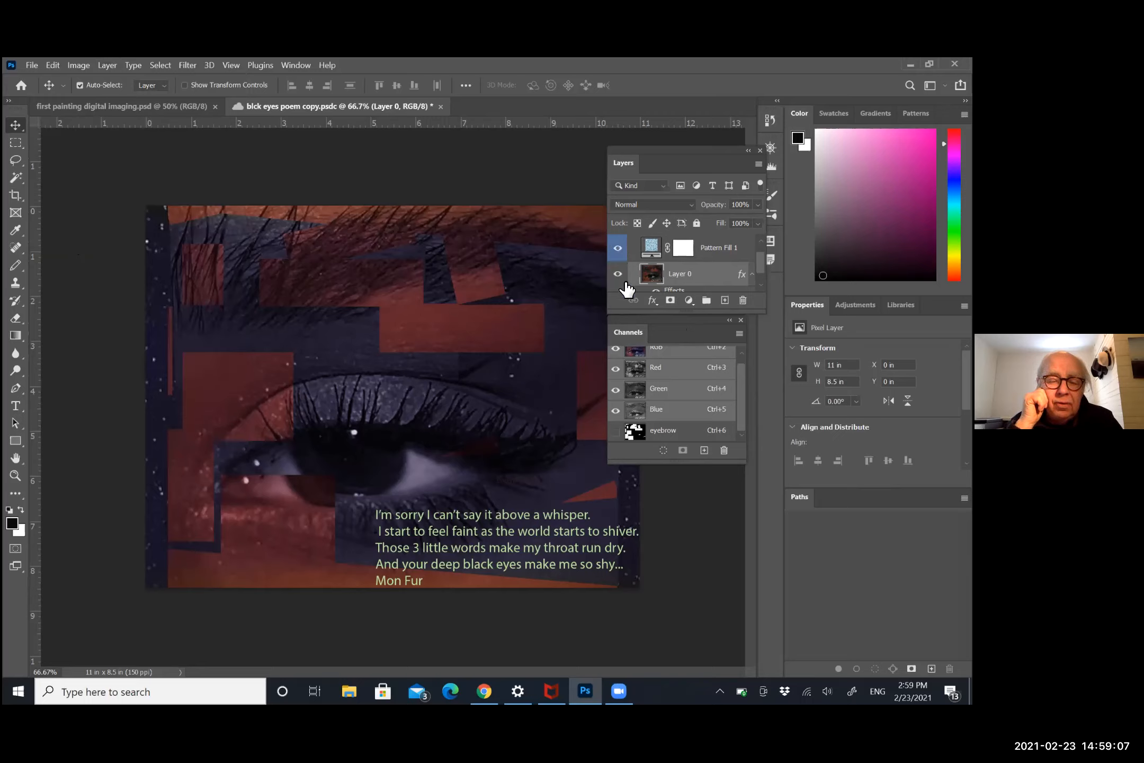
- Select the Pattern Fill 1 layer, then reposition and enlarge the floating Layers panel to show more of Group 1
{"action": "left_click", "coordinate": [715, 250]}
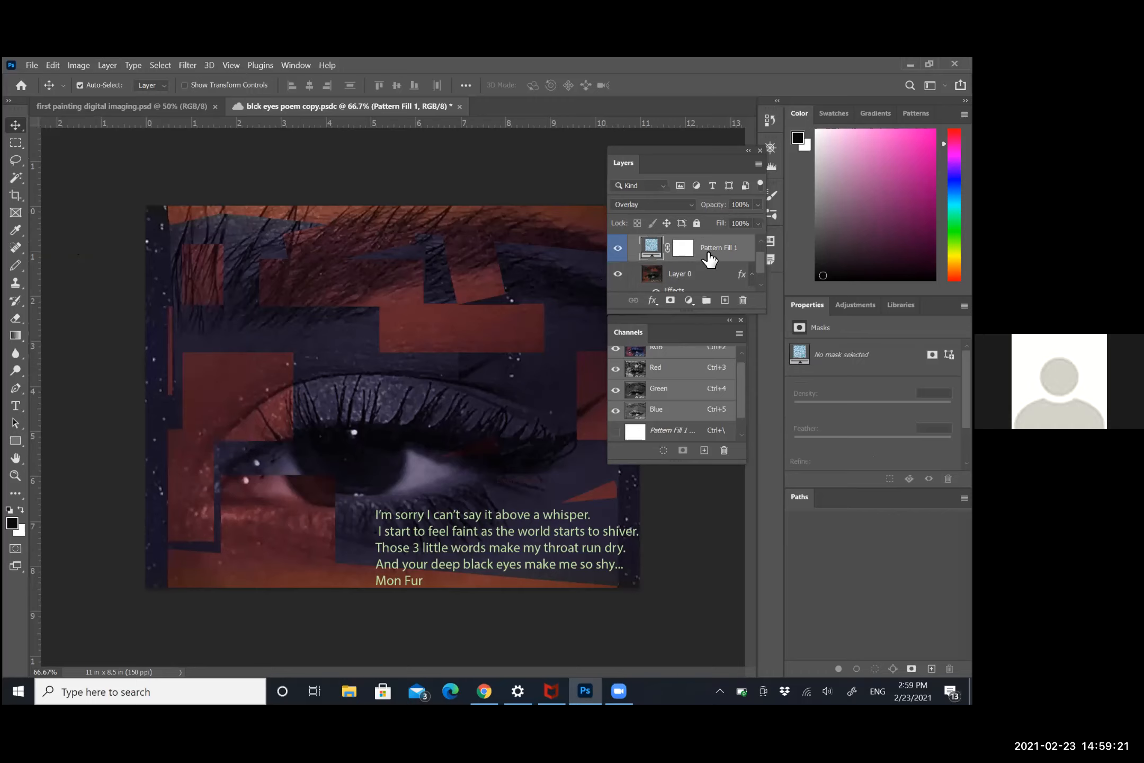
{"action": "scroll", "coordinate": [710, 260], "scroll_direction": "down", "scroll_amount": 1}
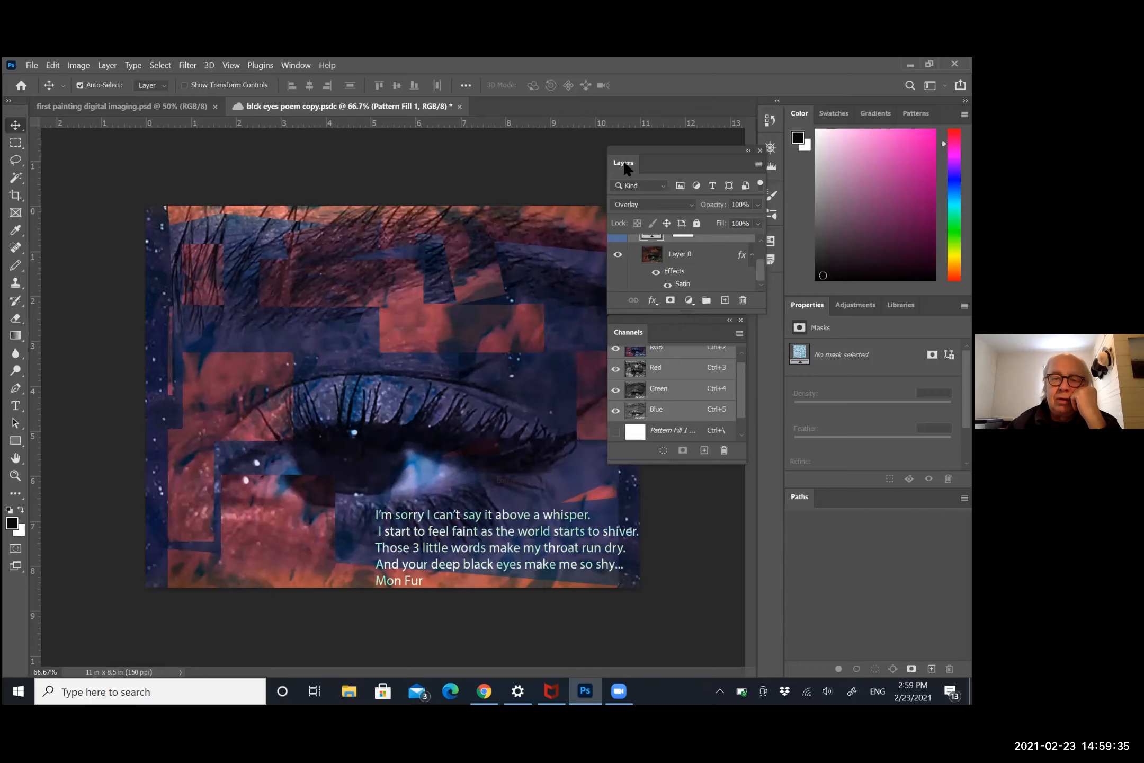
{"action": "left_click_drag", "start_coordinate": [625, 167], "coordinate": [567, 159]}
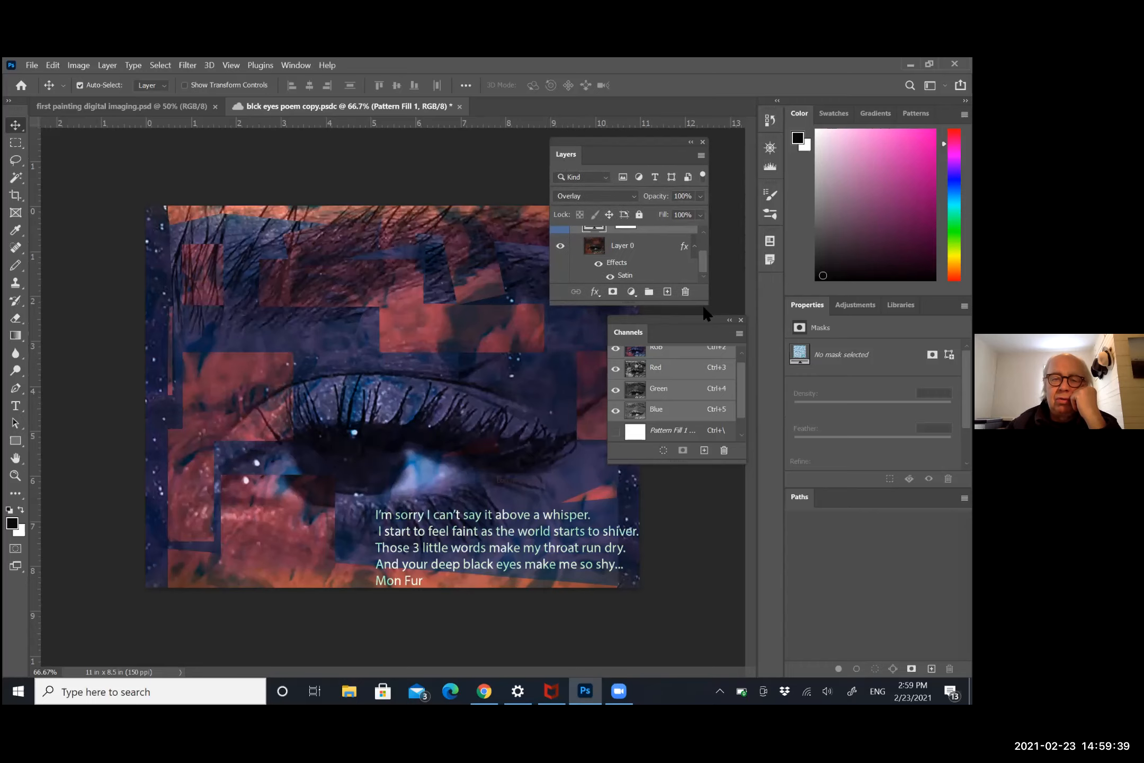
{"action": "left_click_drag", "start_coordinate": [707, 303], "coordinate": [737, 332]}
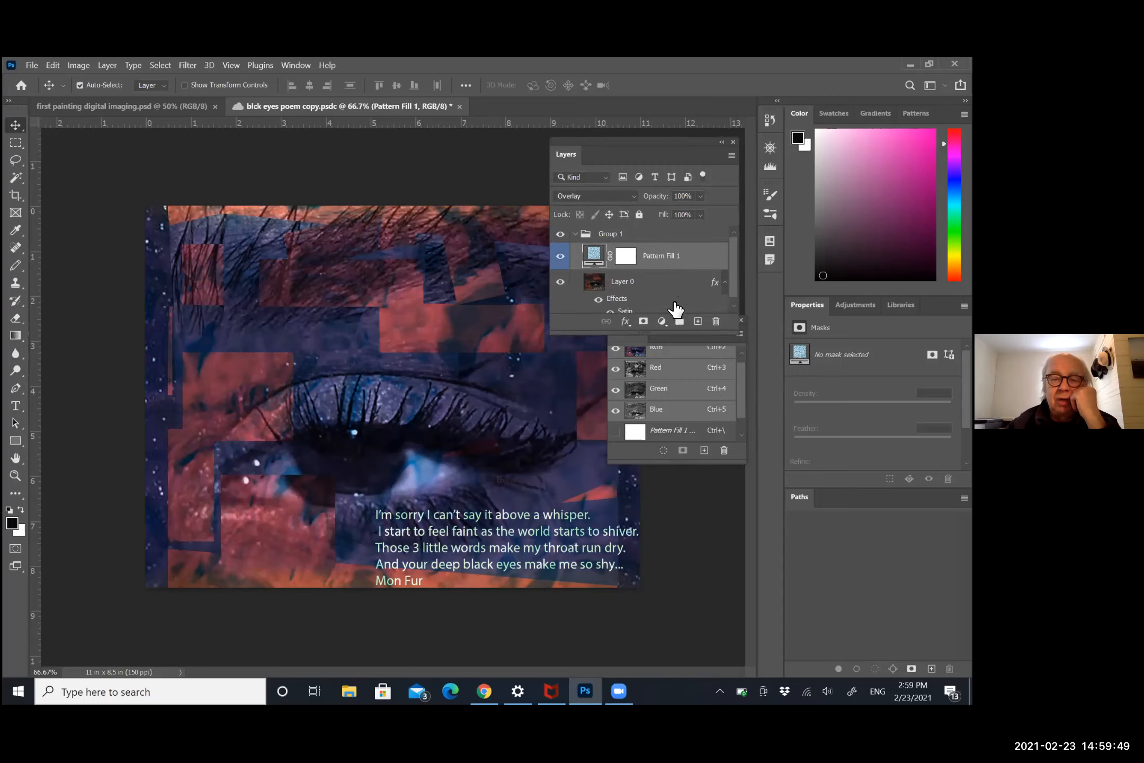
{"action": "left_click", "coordinate": [733, 307]}
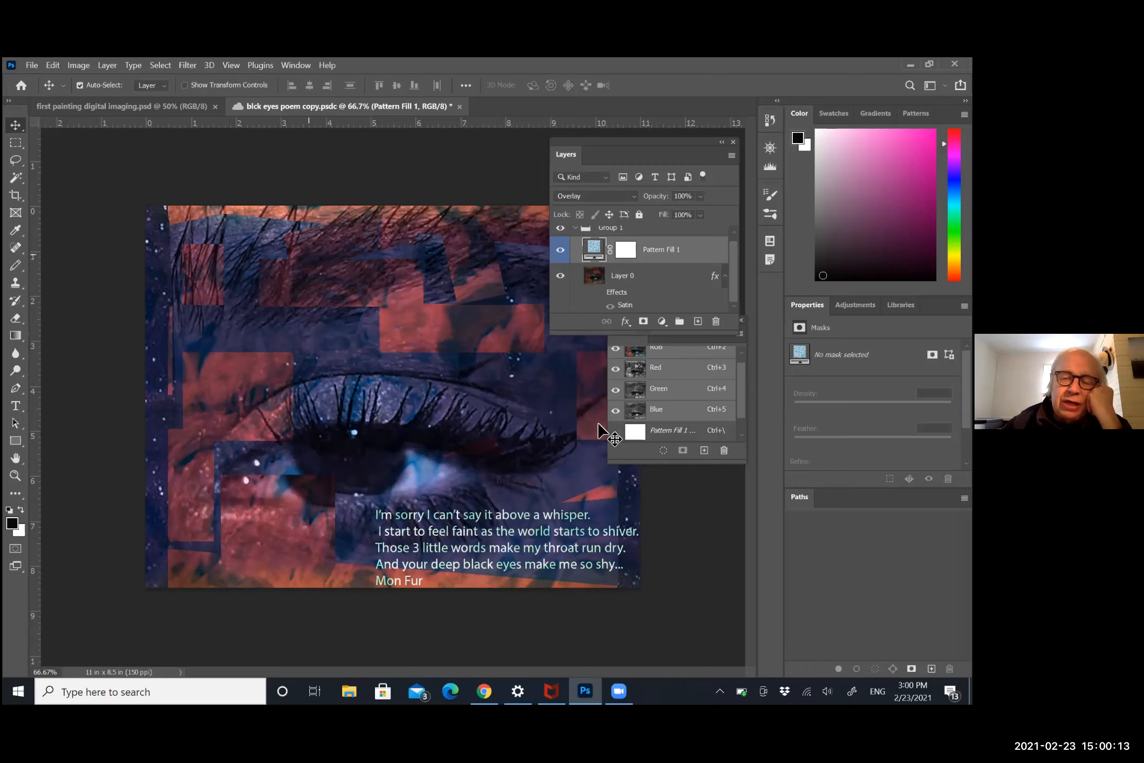
- Compare the artwork with and without Layer 0's effects and open the Satin settings of its layer style
{"action": "left_click", "coordinate": [594, 295]}
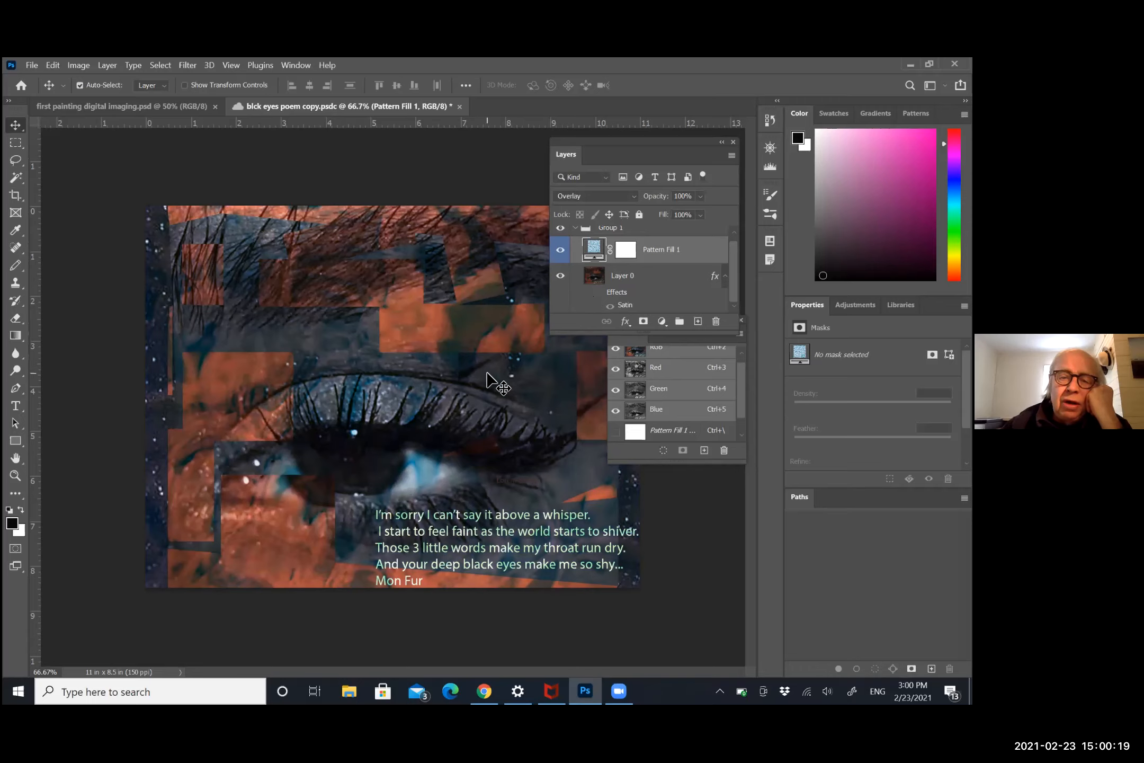
{"action": "left_click", "coordinate": [625, 295]}
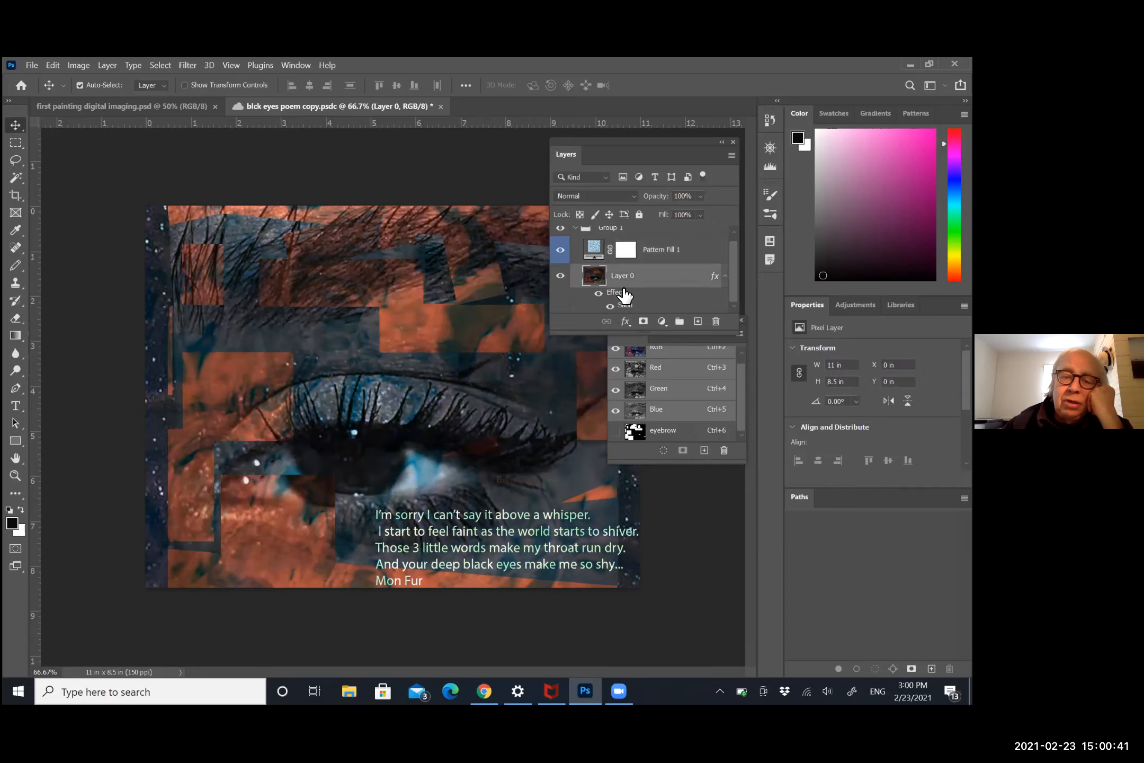
{"action": "double_click", "coordinate": [630, 295]}
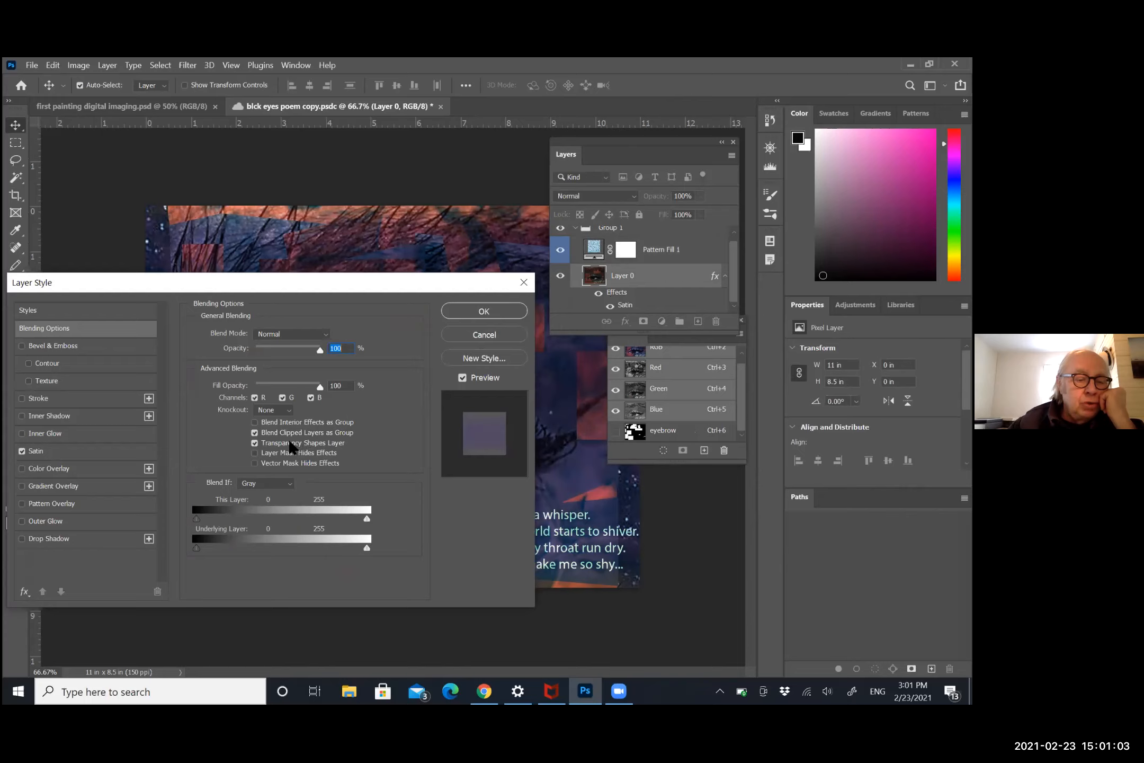
{"action": "left_click", "coordinate": [21, 450]}
{"action": "left_click", "coordinate": [37, 452]}
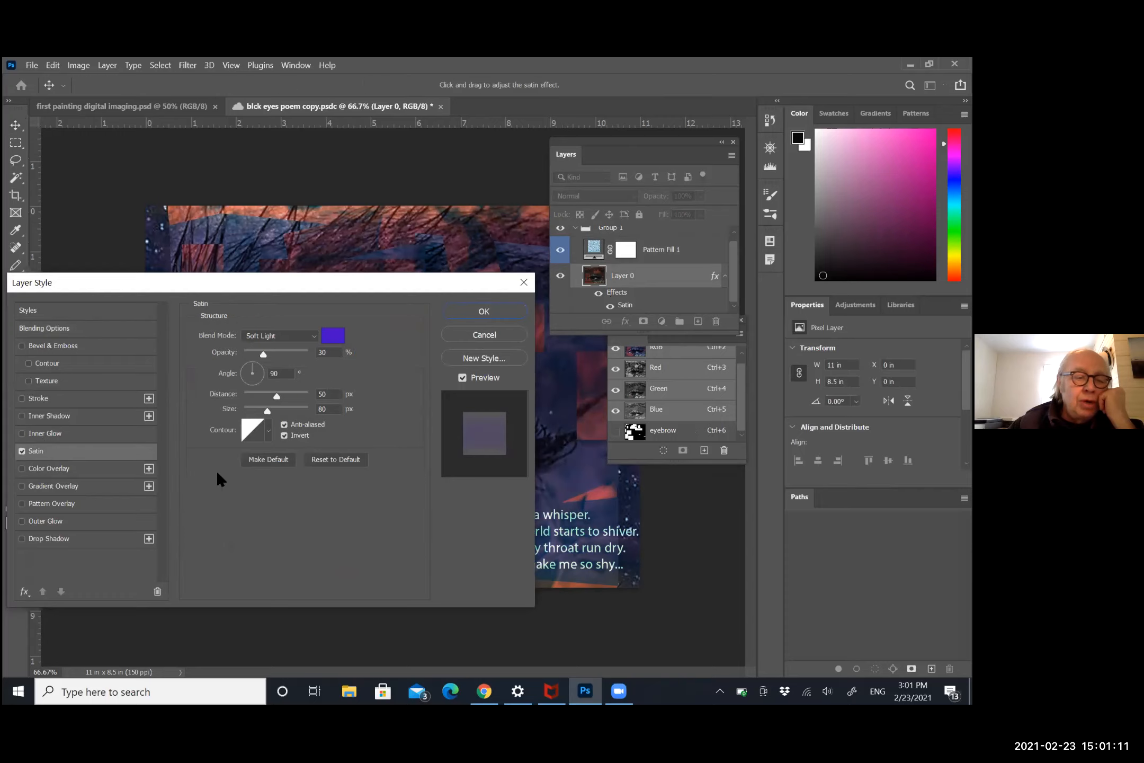
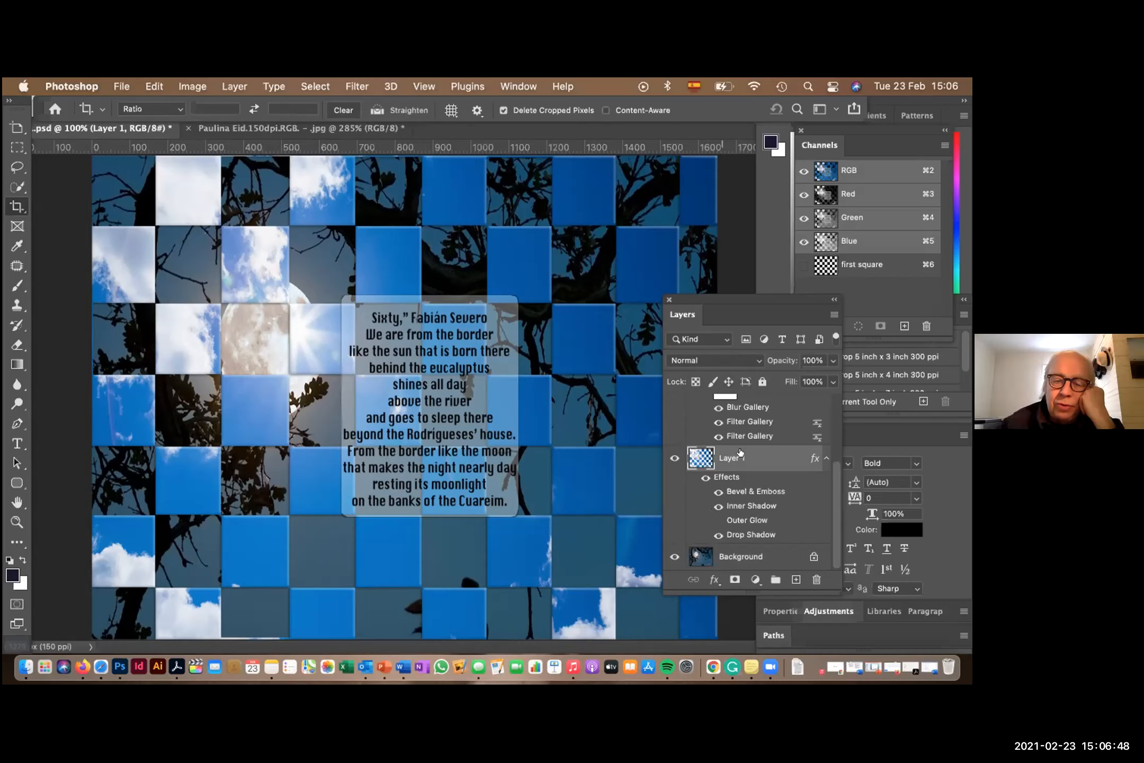
- Examine the checkerboard poem artwork's layers and smart filters, and the list of layer effects applied to Layer 1
{"action": "scroll", "coordinate": [740, 451], "scroll_direction": "up", "scroll_amount": 4}
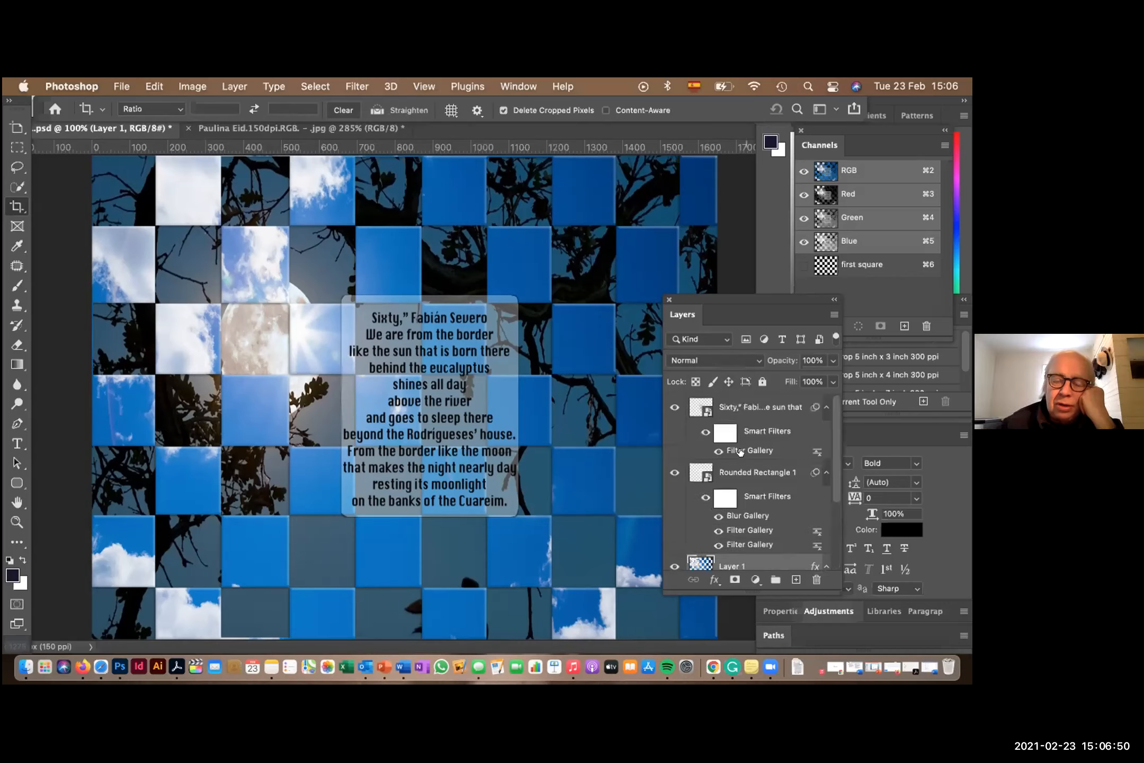
{"action": "scroll", "coordinate": [747, 466], "scroll_direction": "down", "scroll_amount": 1}
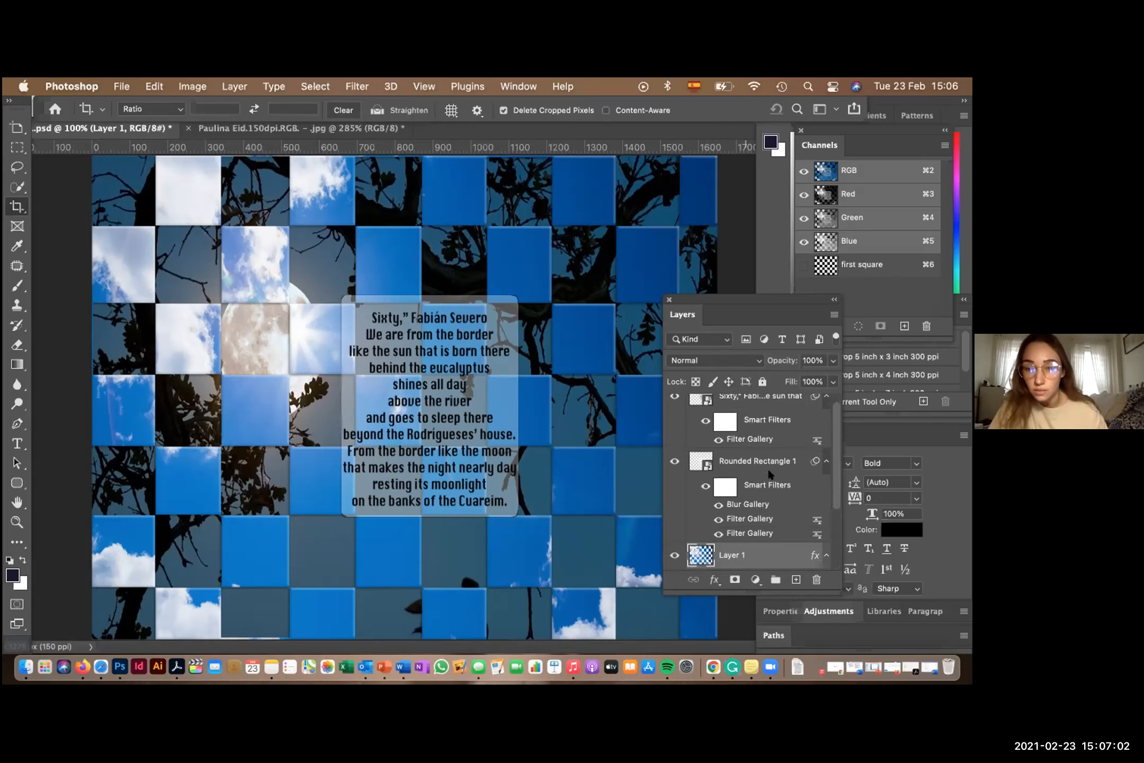
{"action": "scroll", "coordinate": [771, 474], "scroll_direction": "down", "scroll_amount": 2}
{"action": "right_click", "coordinate": [771, 474]}
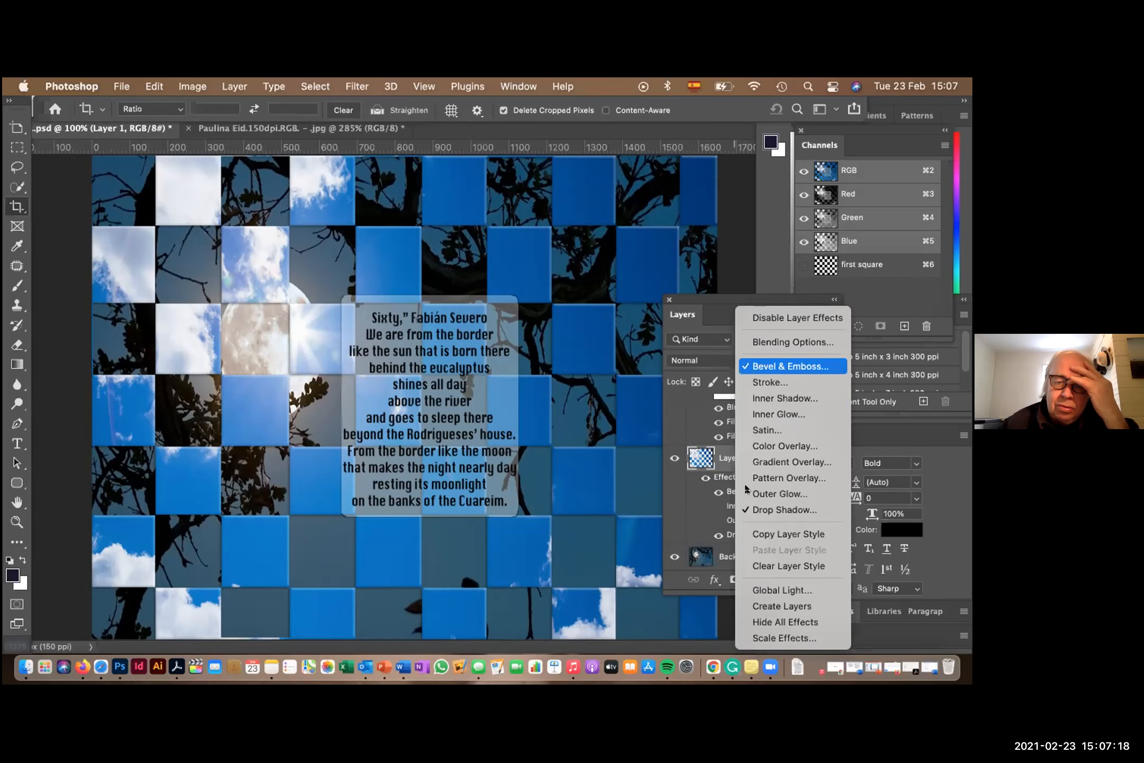
{"action": "key", "text": "Escape"}
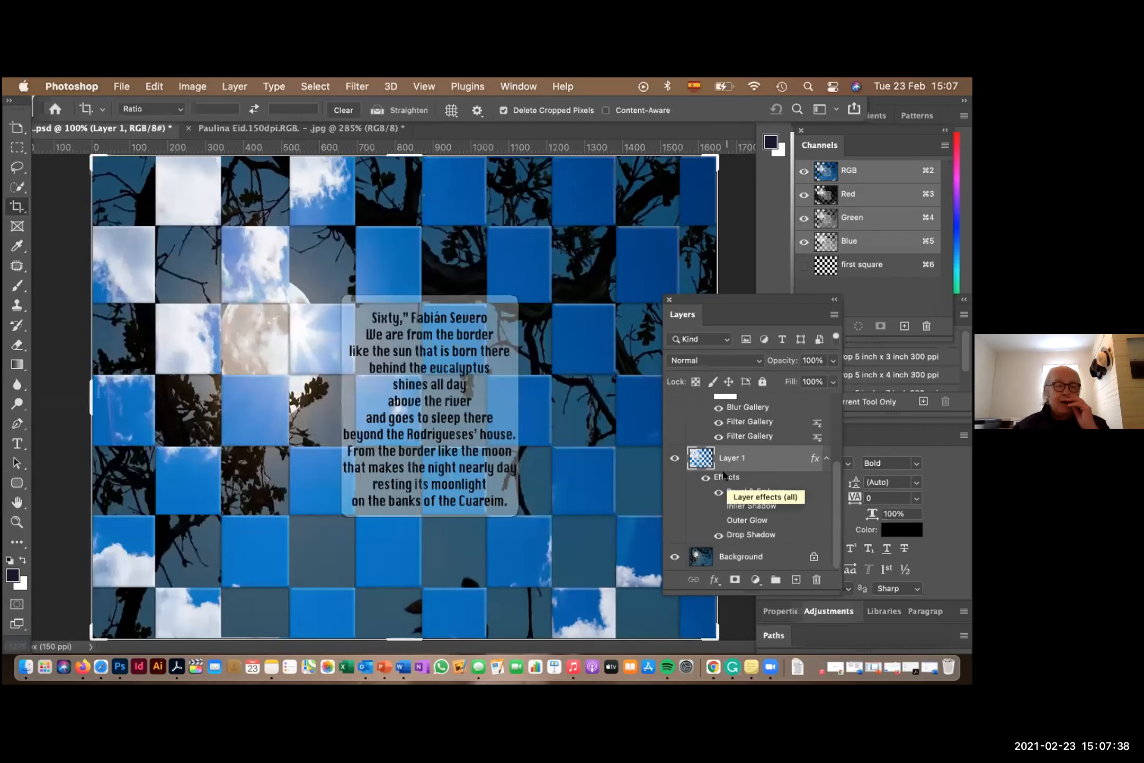
{"action": "right_click", "coordinate": [723, 474]}
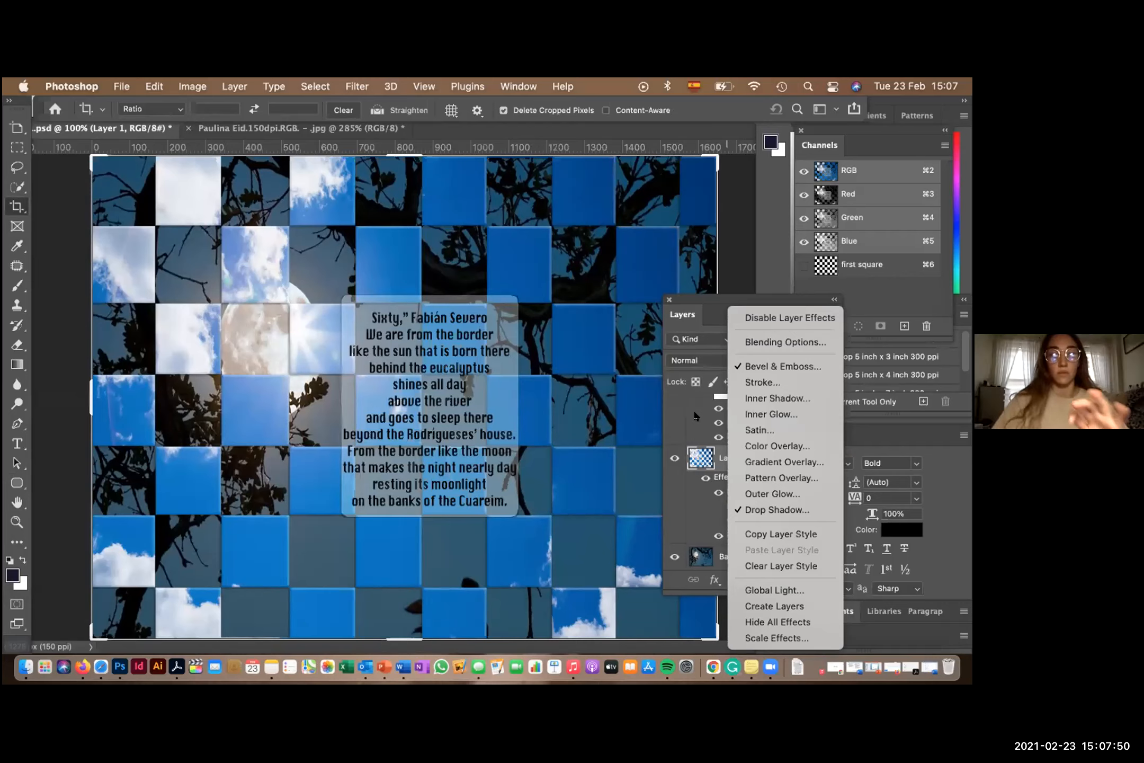
{"action": "left_click", "coordinate": [704, 286]}
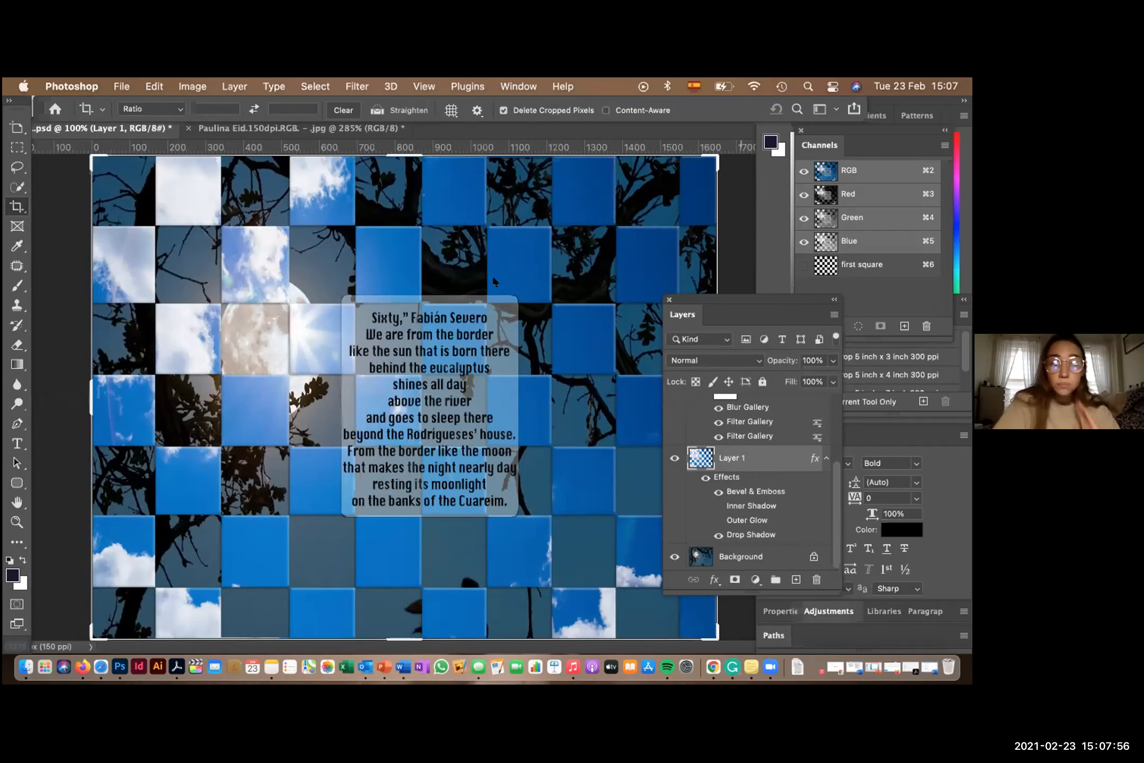
- Reposition the floating Layers panel farther from the artwork and switch from the Crop tool to the marquee tool
{"action": "left_click_drag", "start_coordinate": [720, 300], "coordinate": [742, 327]}
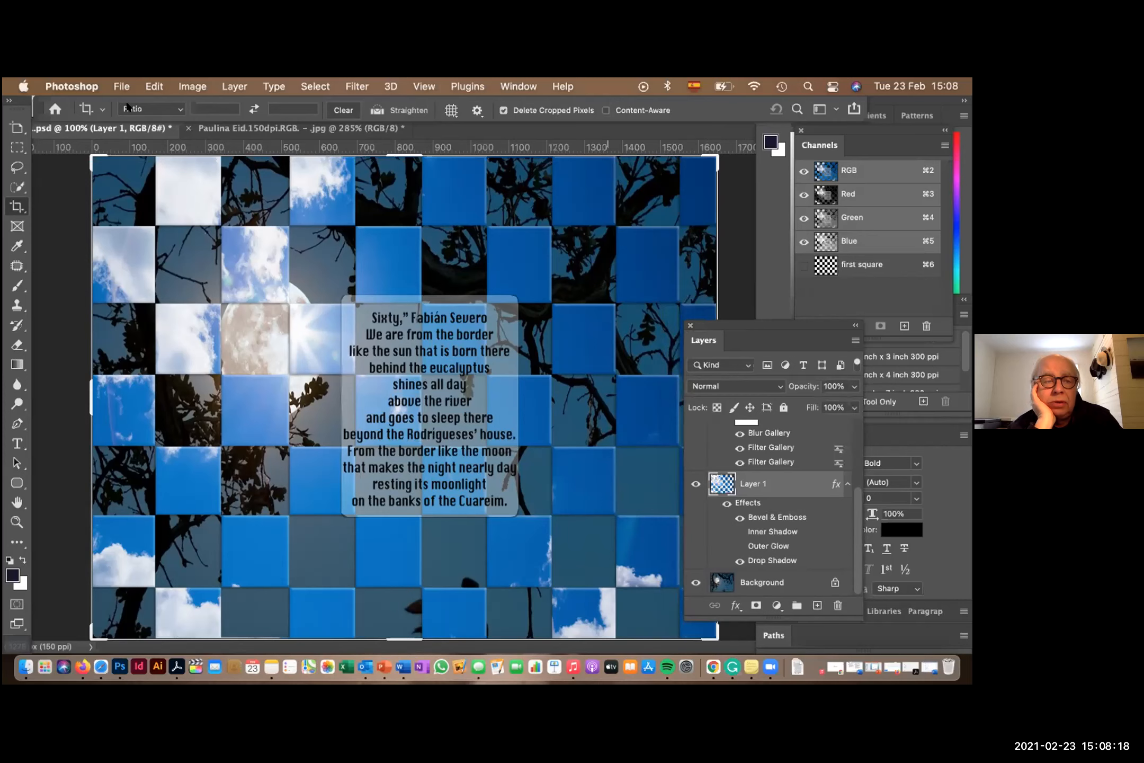
{"action": "key", "text": "m"}
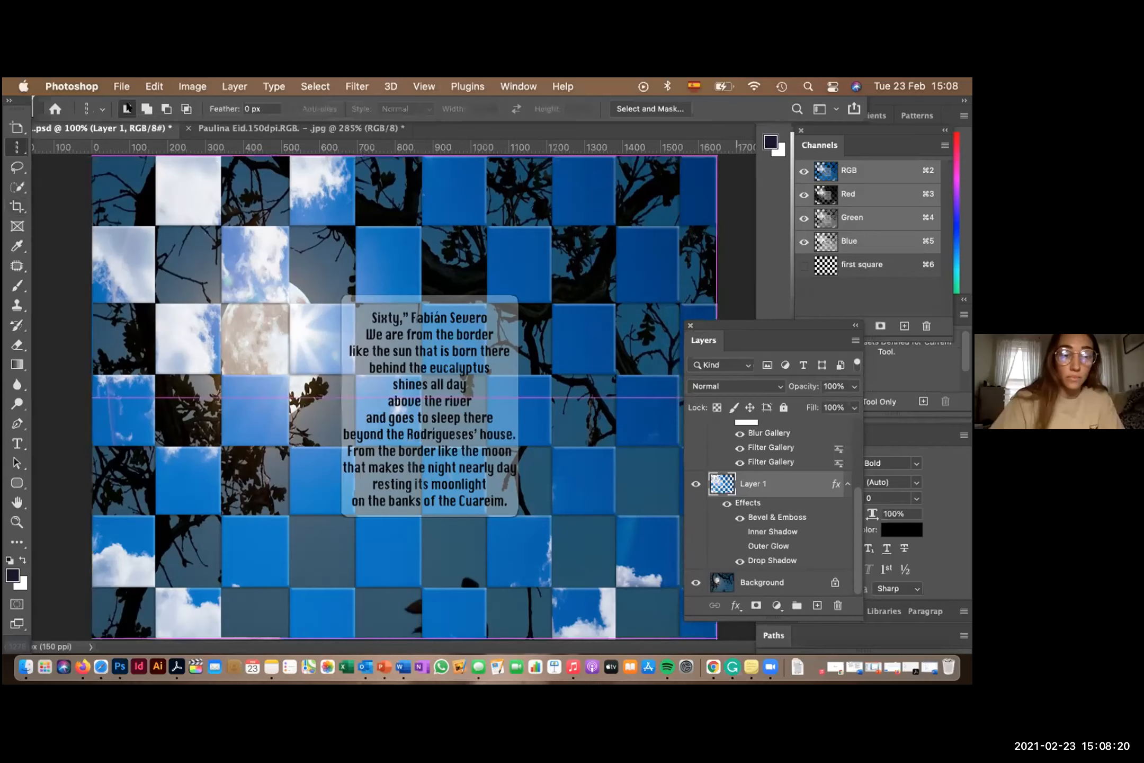
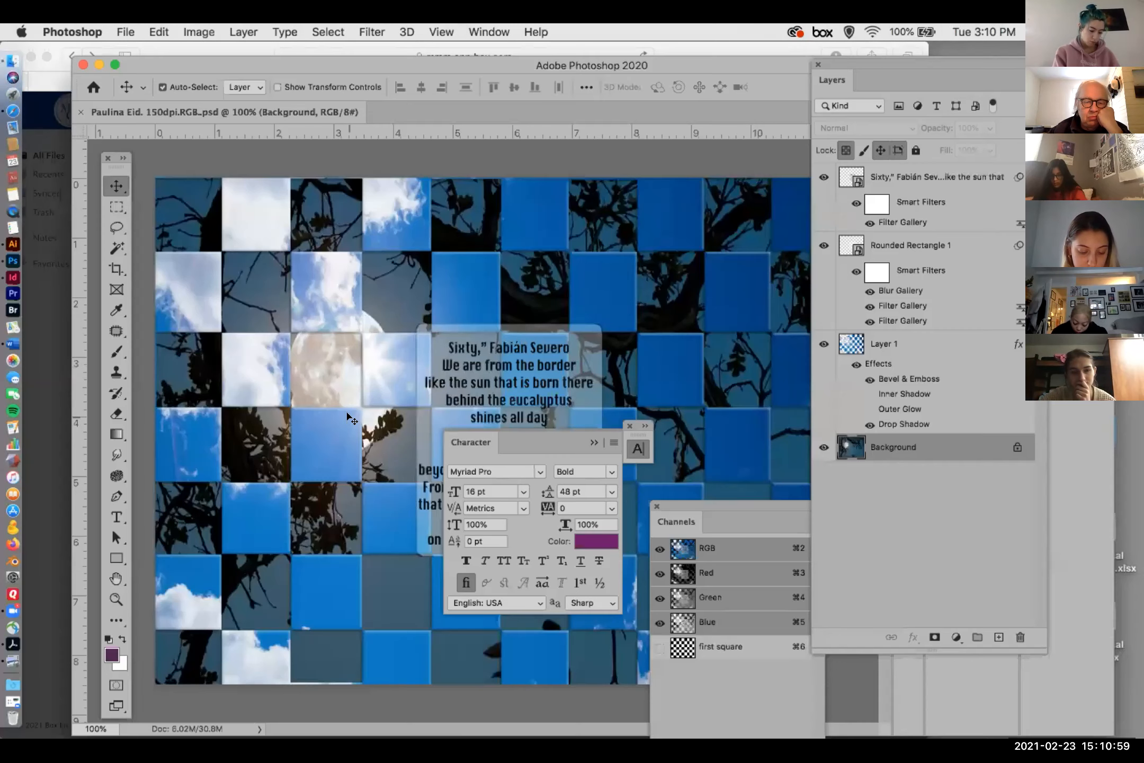
- Move the floating Character panel off the poem and close it, then compare the artwork with and without the Background layer
{"action": "left_click_drag", "start_coordinate": [478, 431], "coordinate": [780, 556]}
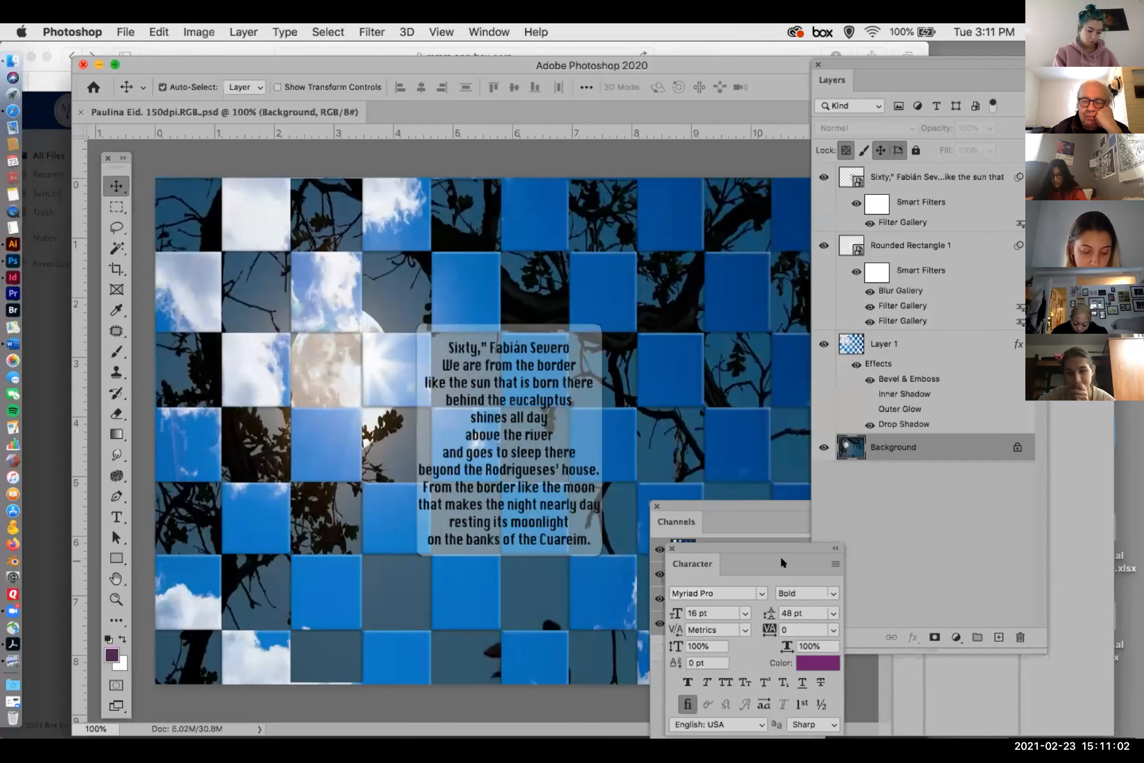
{"action": "left_click", "coordinate": [671, 547]}
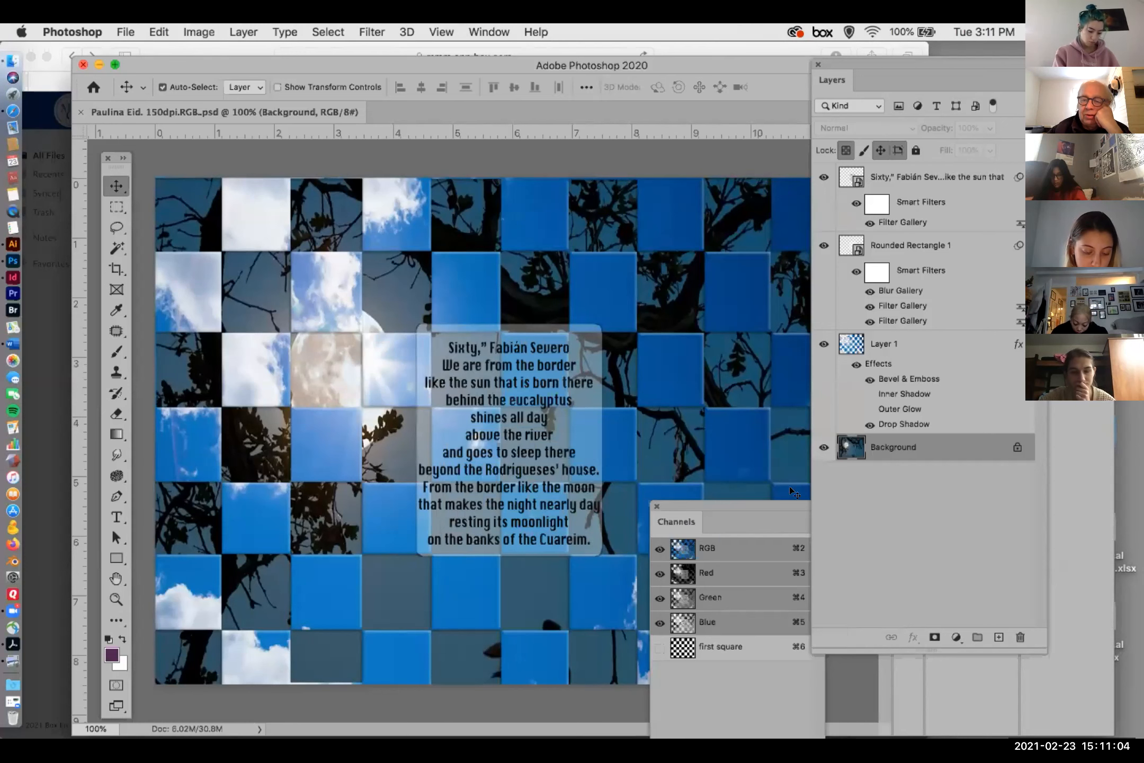
{"action": "left_click", "coordinate": [823, 447]}
{"action": "left_click", "coordinate": [824, 447]}
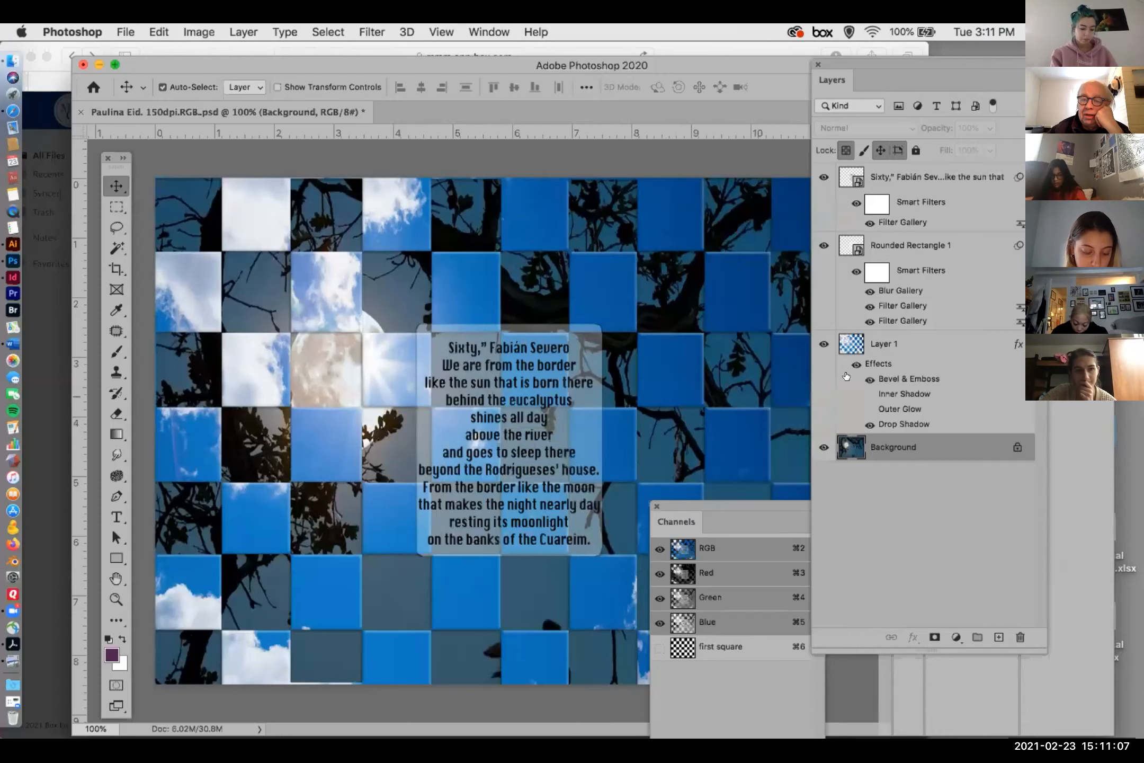
- Examine the blending options and enabled effects in Layer 1's layer style, then close its settings
{"action": "double_click", "coordinate": [860, 364]}
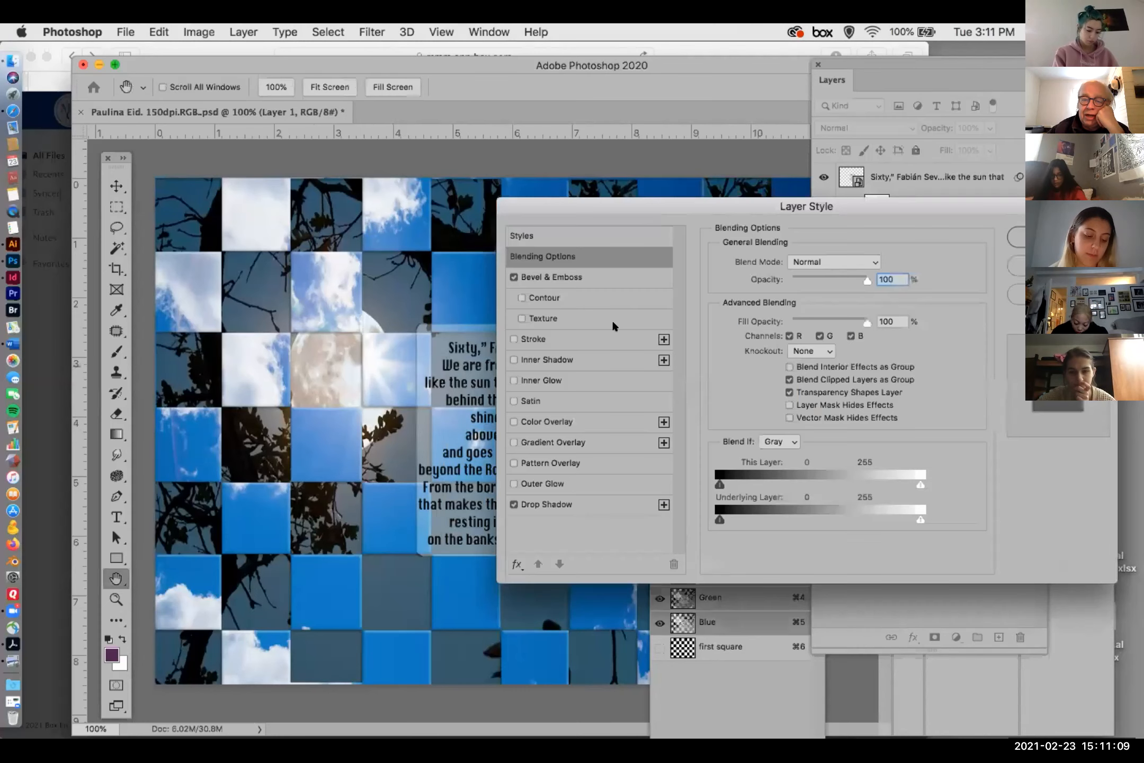
{"action": "left_click_drag", "start_coordinate": [584, 203], "coordinate": [193, 134]}
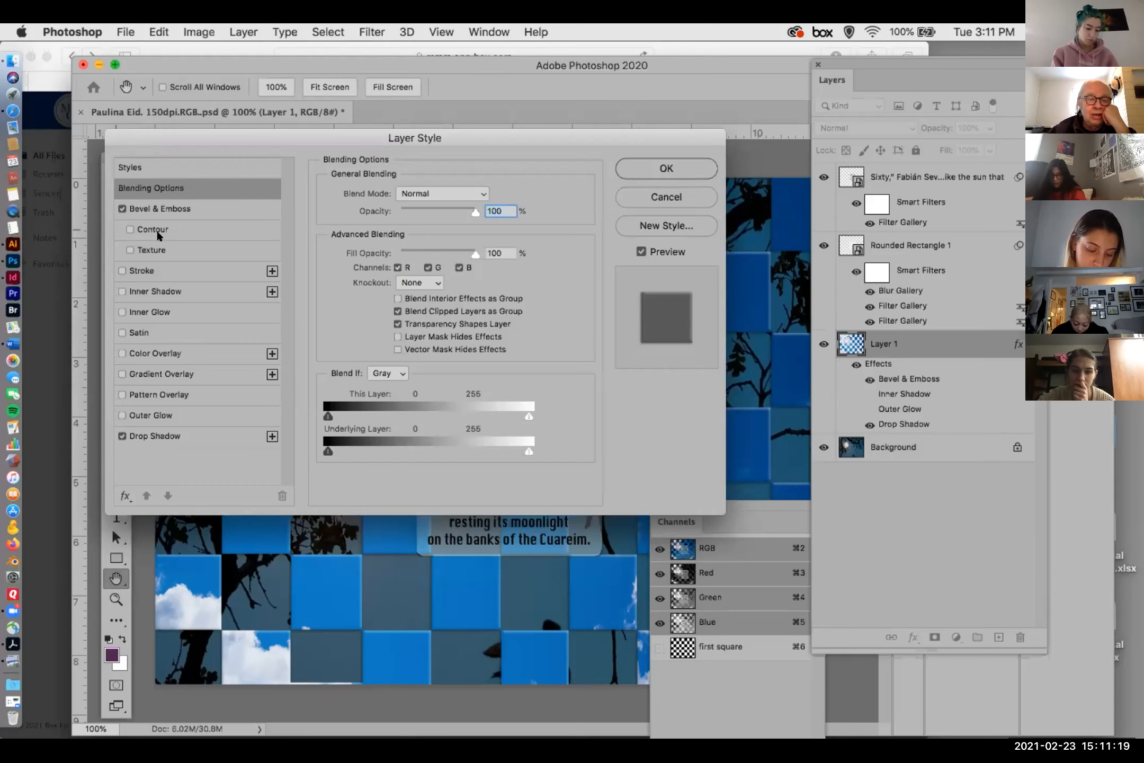
{"action": "left_click", "coordinate": [667, 208]}
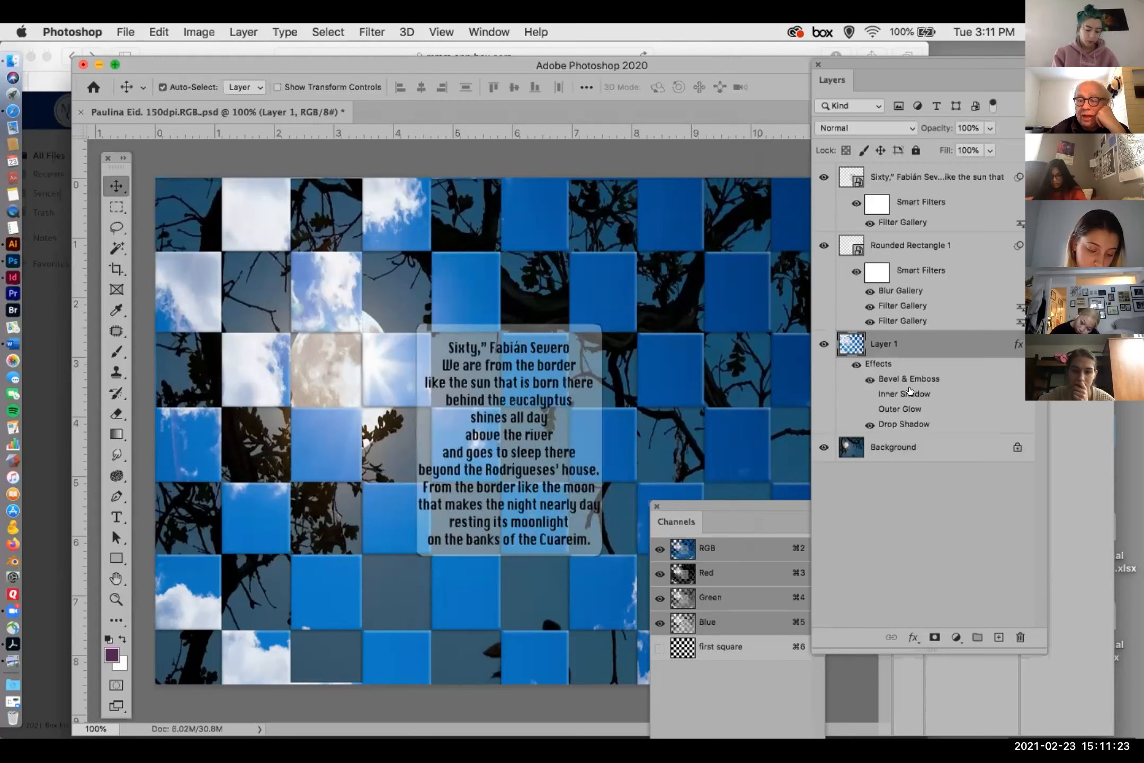
- Clear the layer style from Layer 1, then undo the clearing
{"action": "right_click", "coordinate": [908, 391]}
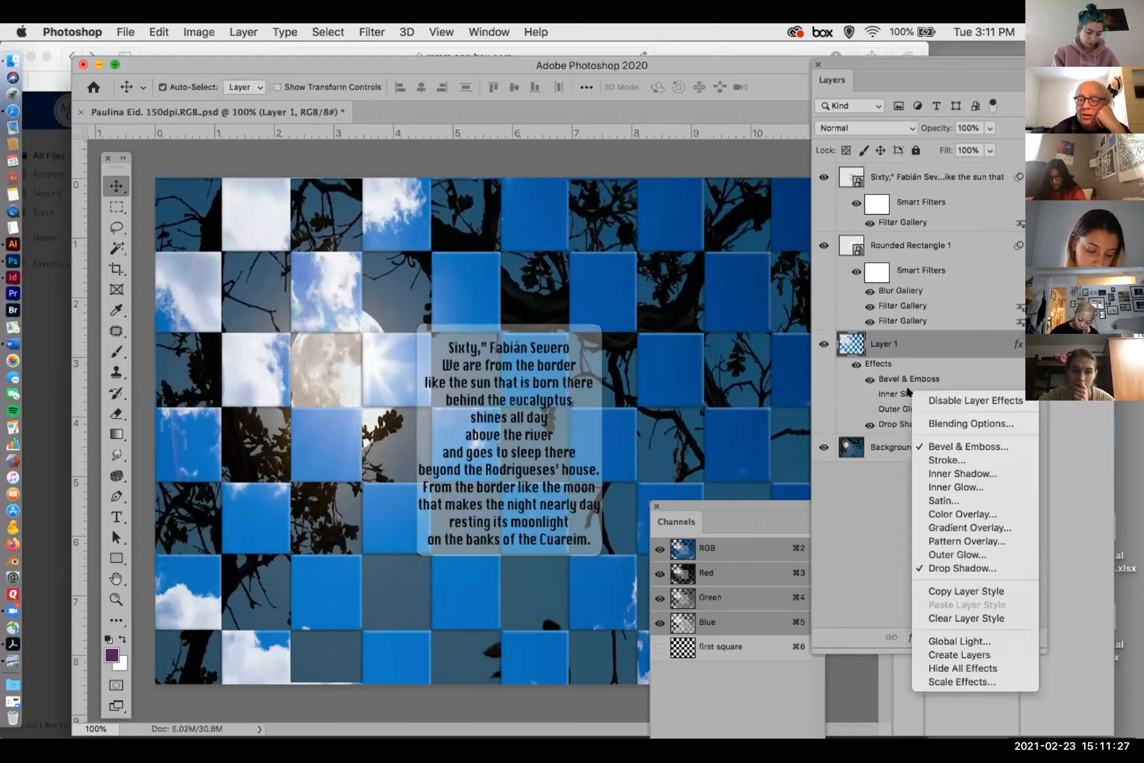
{"action": "left_click", "coordinate": [969, 617]}
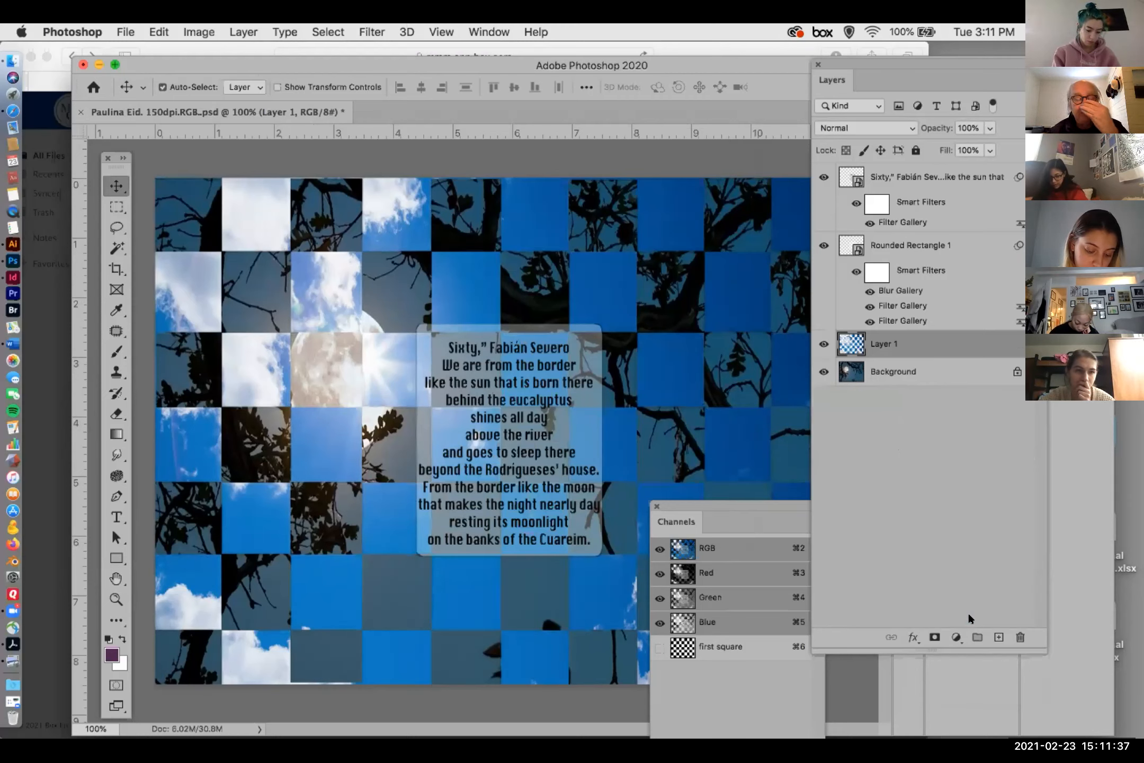
{"action": "key", "text": "super+z"}
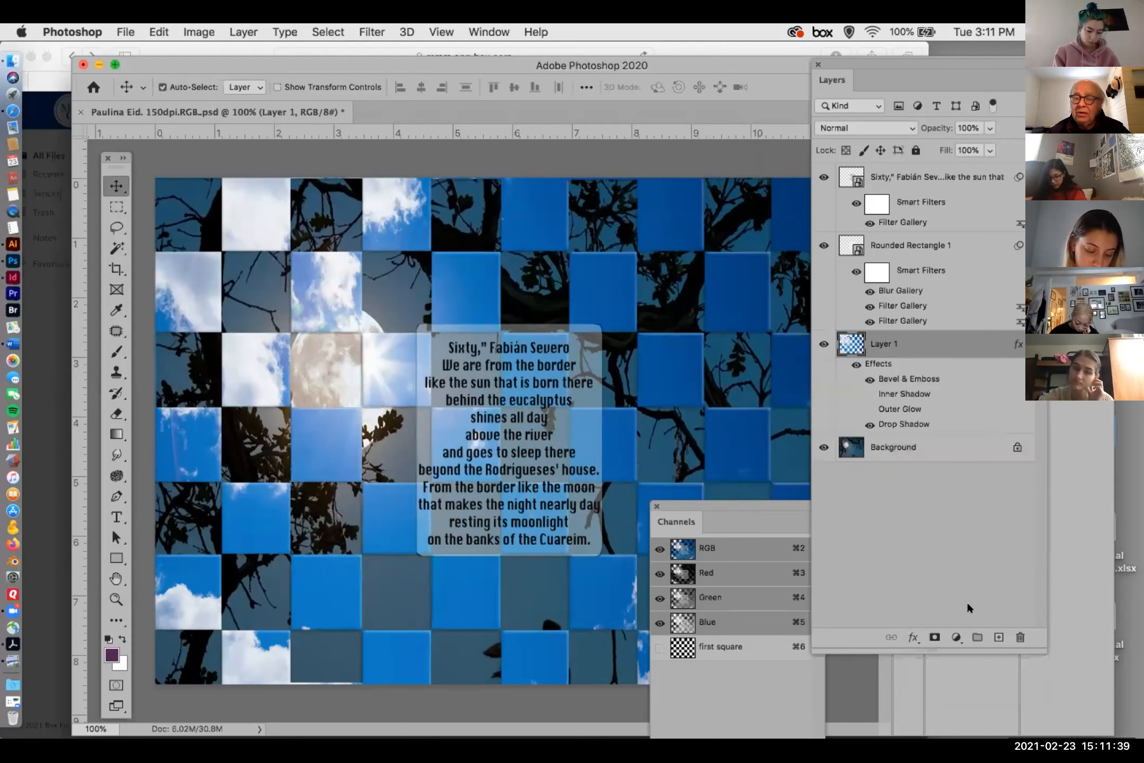
- Disable Layer 1's layer effects to compare the flat checkerboard, then enable the effects again
{"action": "right_click", "coordinate": [886, 392]}
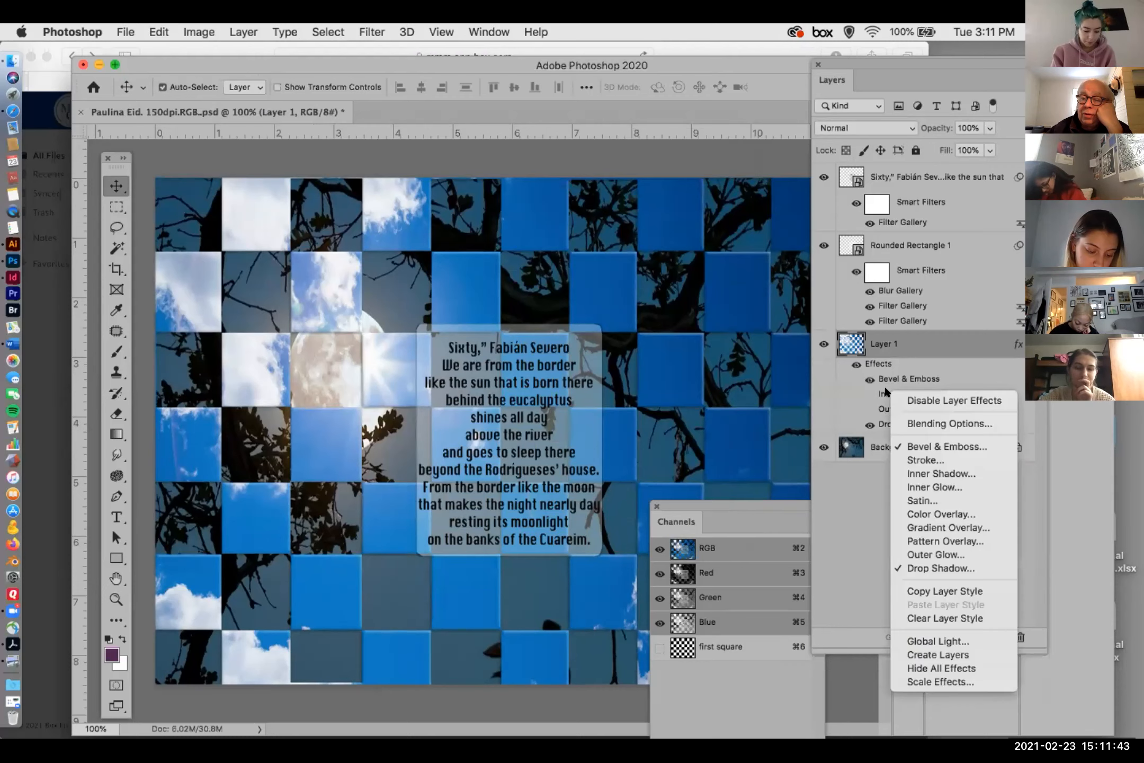
{"action": "left_click", "coordinate": [911, 401]}
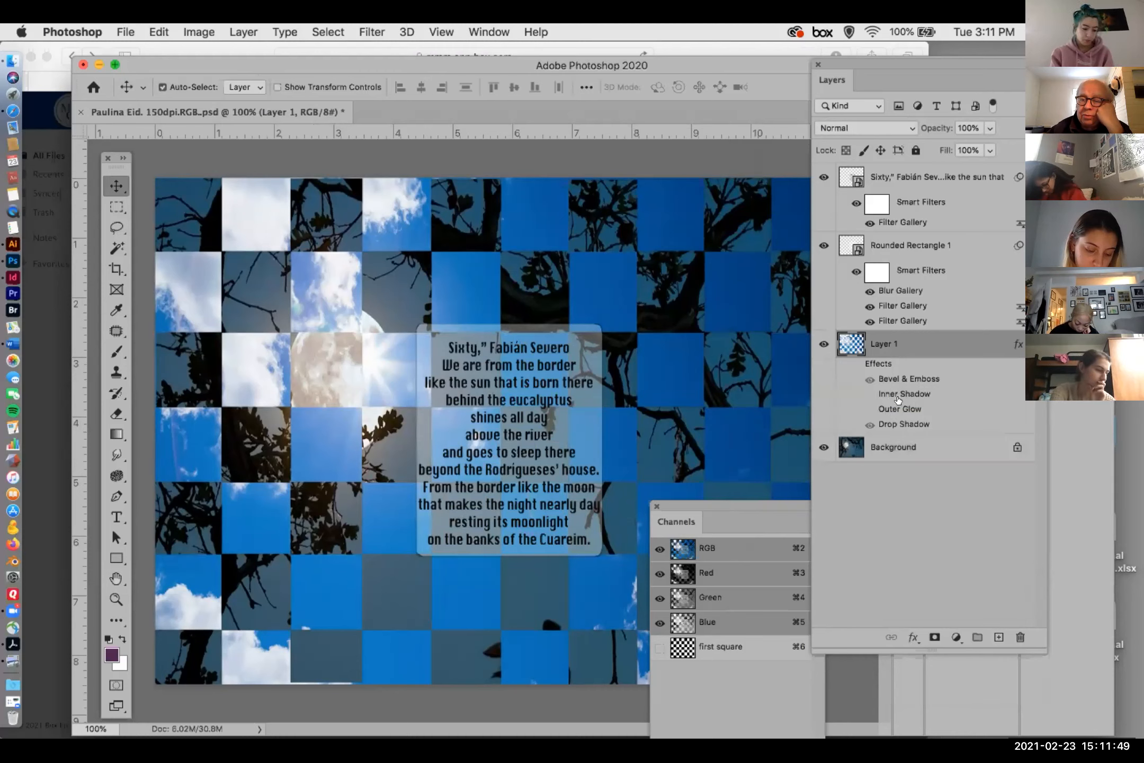
{"action": "left_click", "coordinate": [857, 365]}
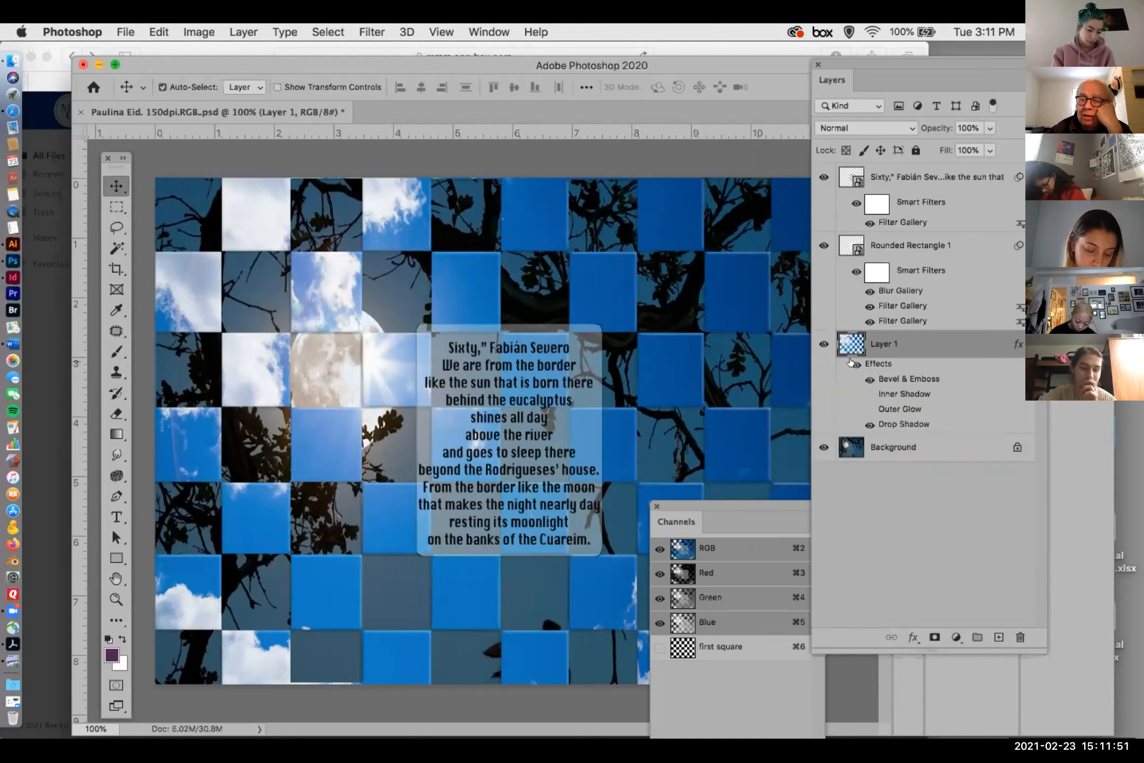
{"action": "right_click", "coordinate": [894, 396]}
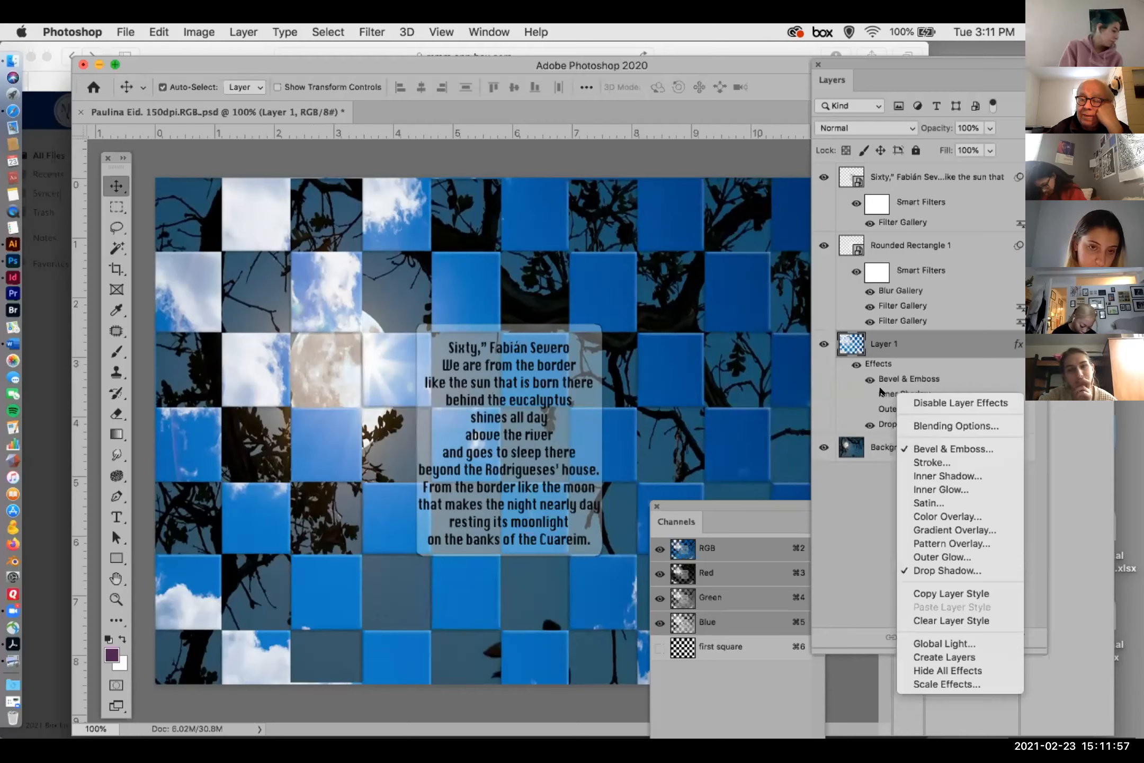
{"action": "left_click", "coordinate": [880, 392]}
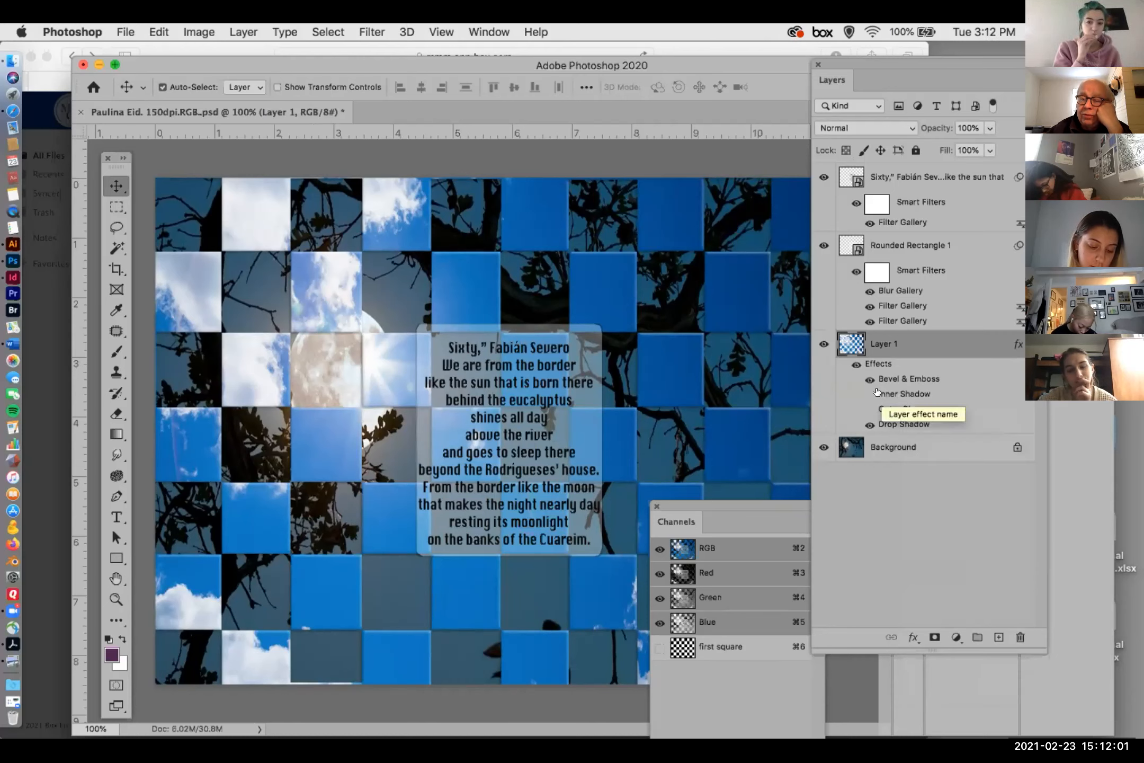
{"action": "right_click", "coordinate": [879, 392]}
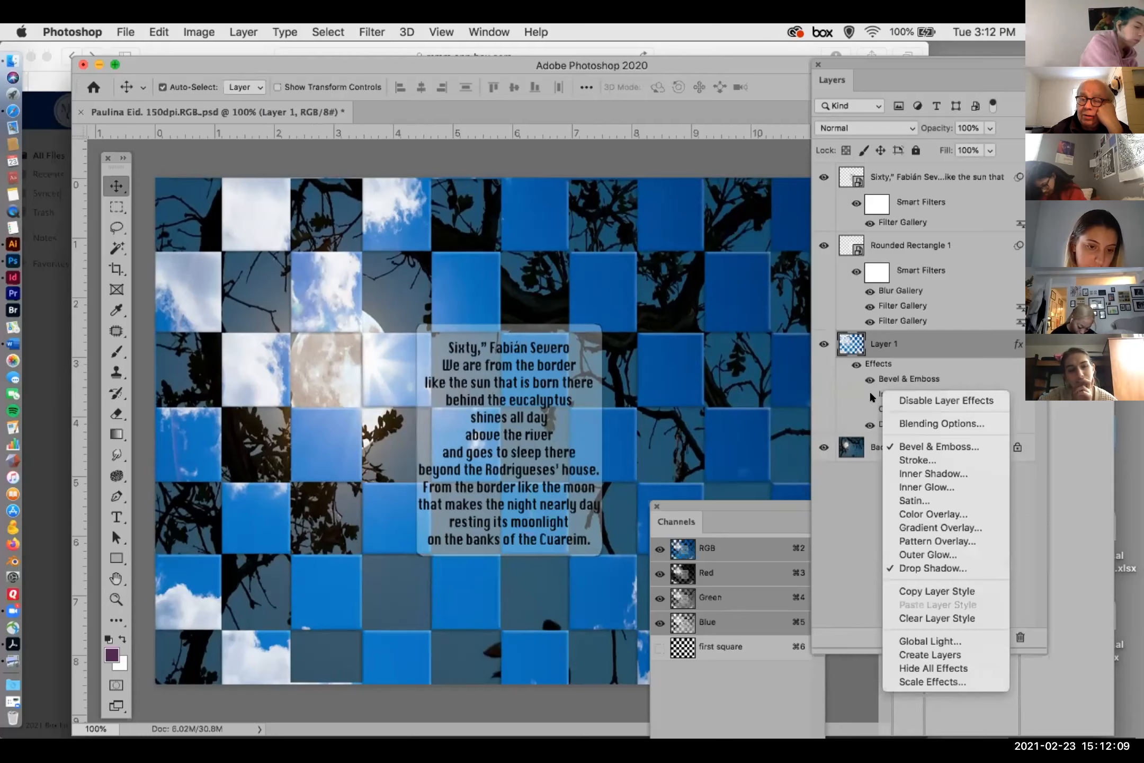
{"action": "left_click", "coordinate": [860, 387]}
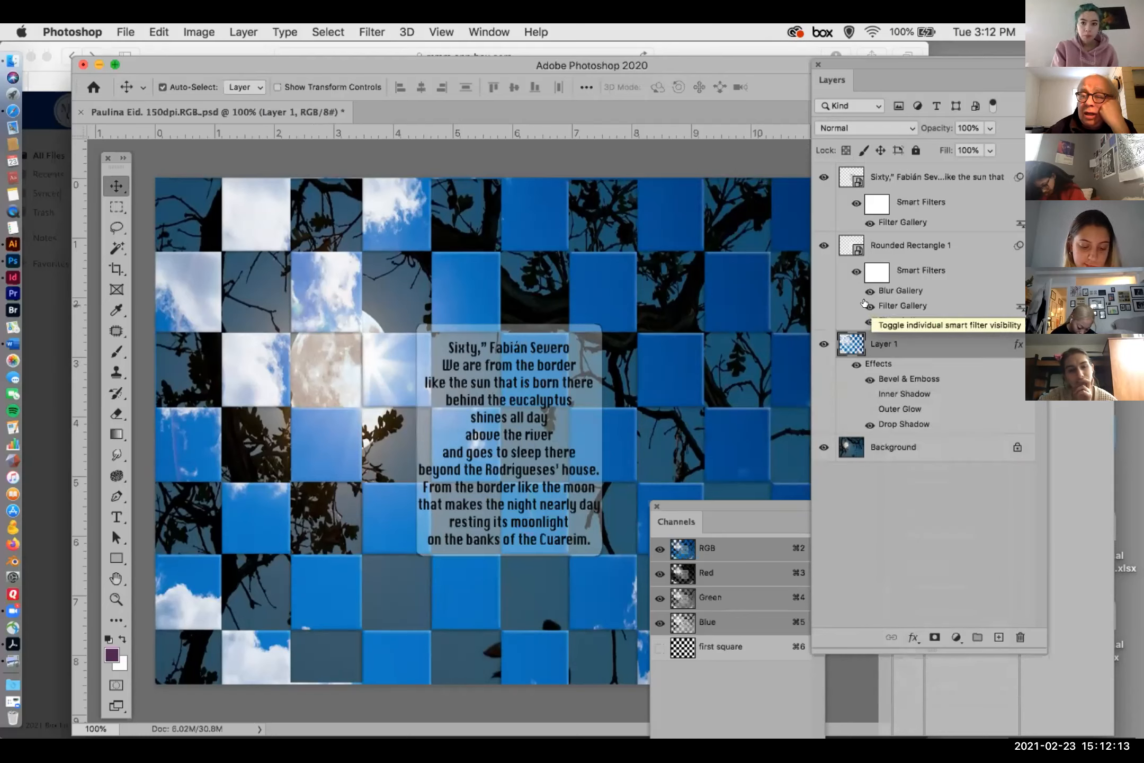
- Compare the artwork with the Rounded Rectangle 1 layer, then its smart filters, hidden and shown
{"action": "left_click", "coordinate": [852, 273]}
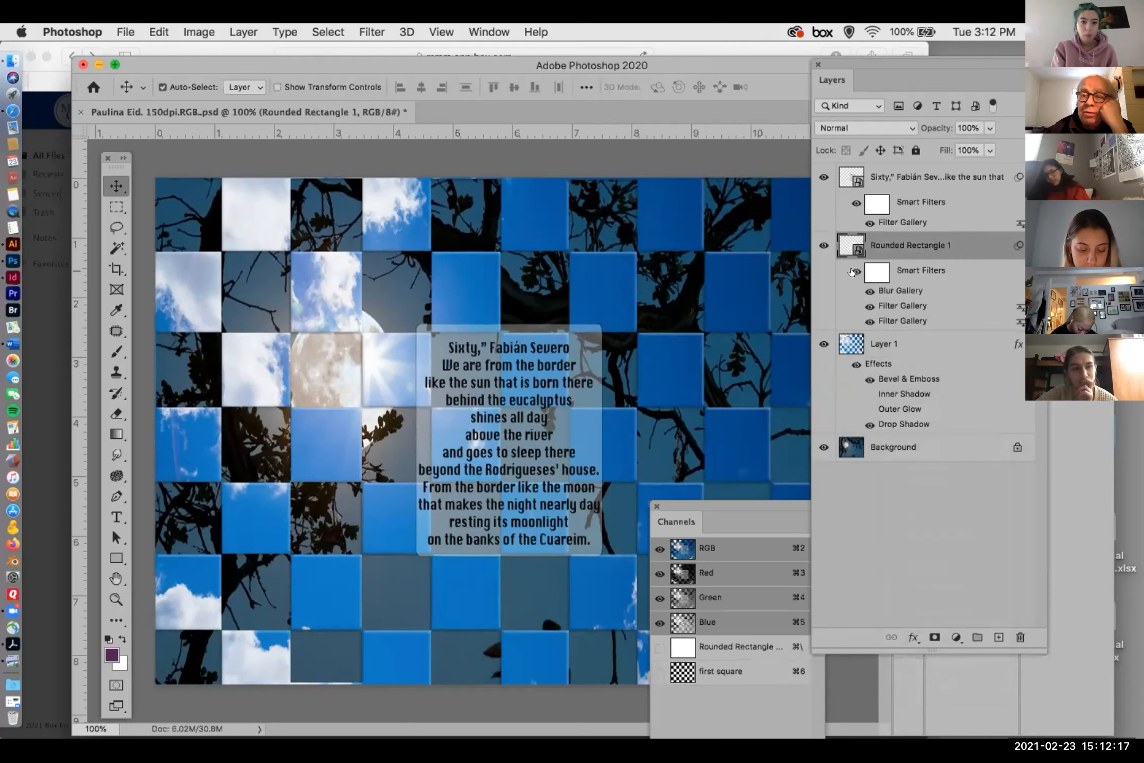
{"action": "left_click", "coordinate": [822, 245]}
{"action": "left_click", "coordinate": [822, 245]}
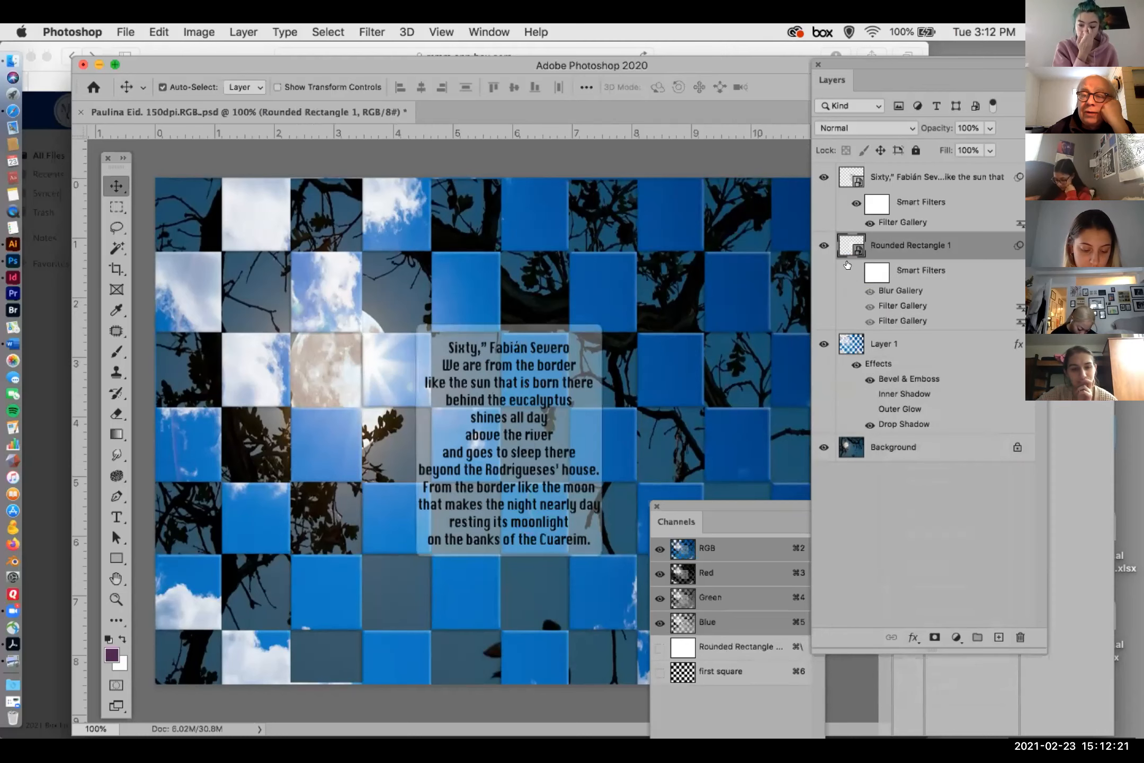
{"action": "left_click", "coordinate": [853, 272]}
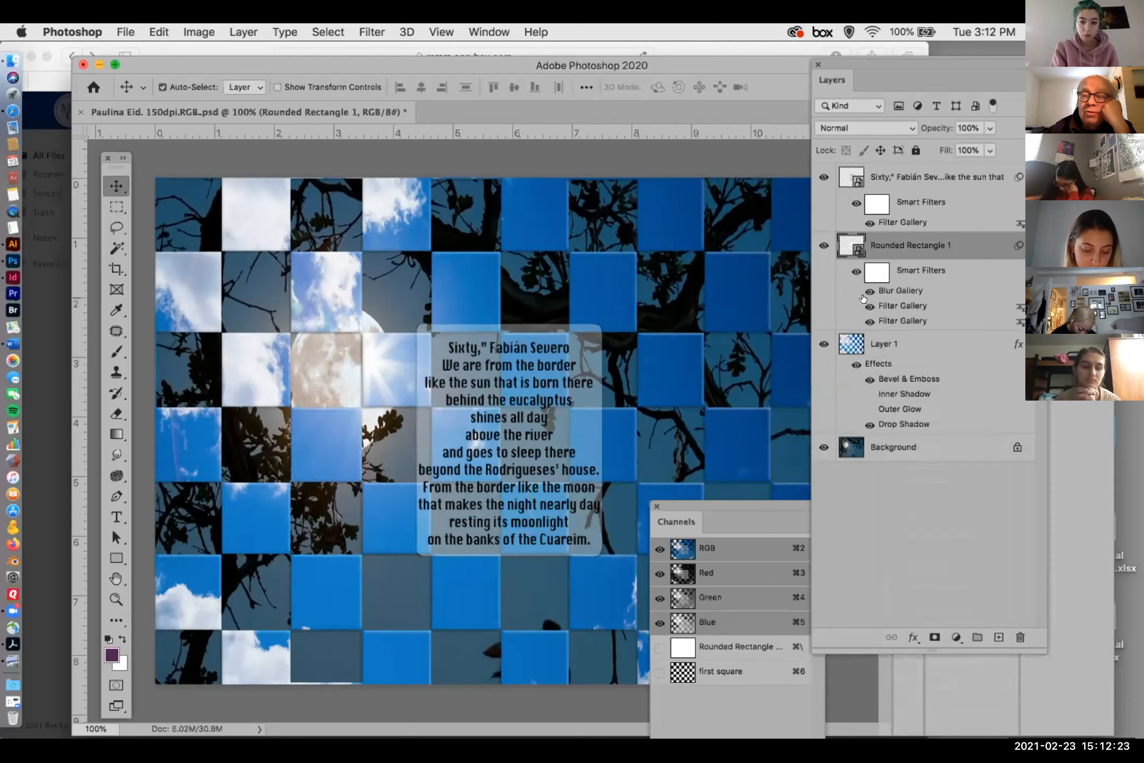
- Compare the poem box's rounded corner up close with its Blur Gallery filter, then all its smart filters, off and on
{"action": "left_click", "coordinate": [865, 291]}
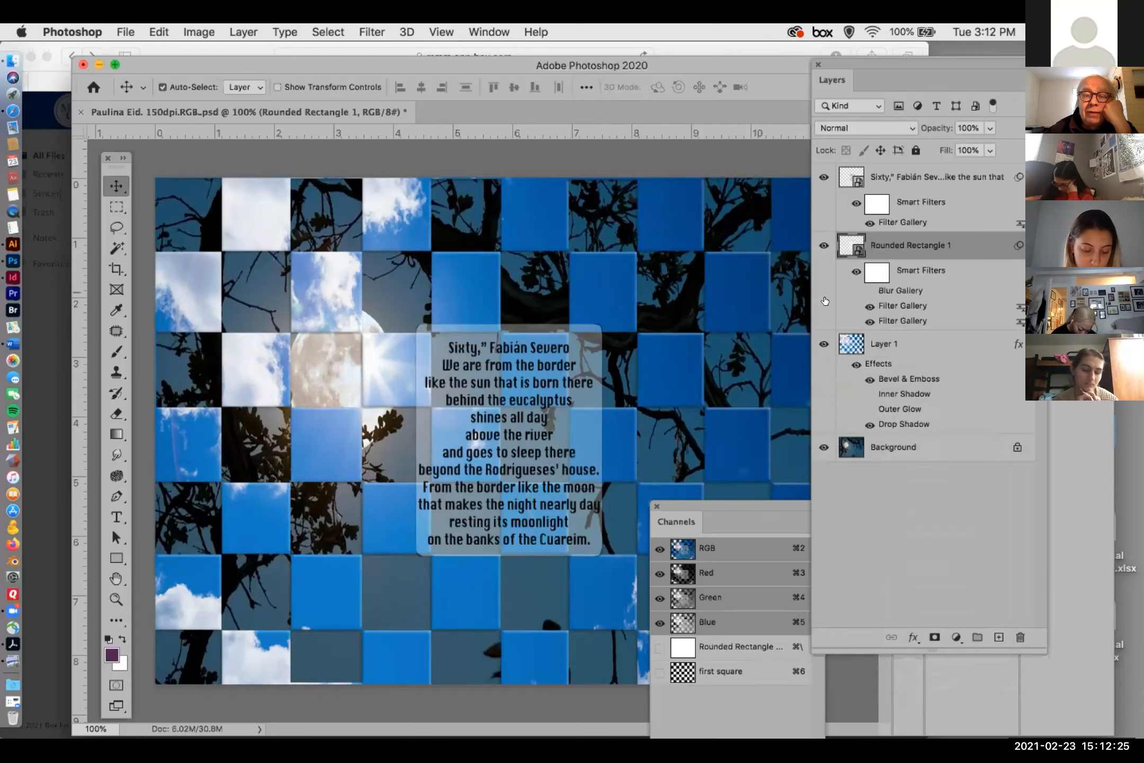
{"action": "scroll", "coordinate": [537, 320], "scroll_direction": "up", "scroll_amount": 2}
{"action": "scroll", "coordinate": [537, 320], "scroll_direction": "up", "scroll_amount": 3}
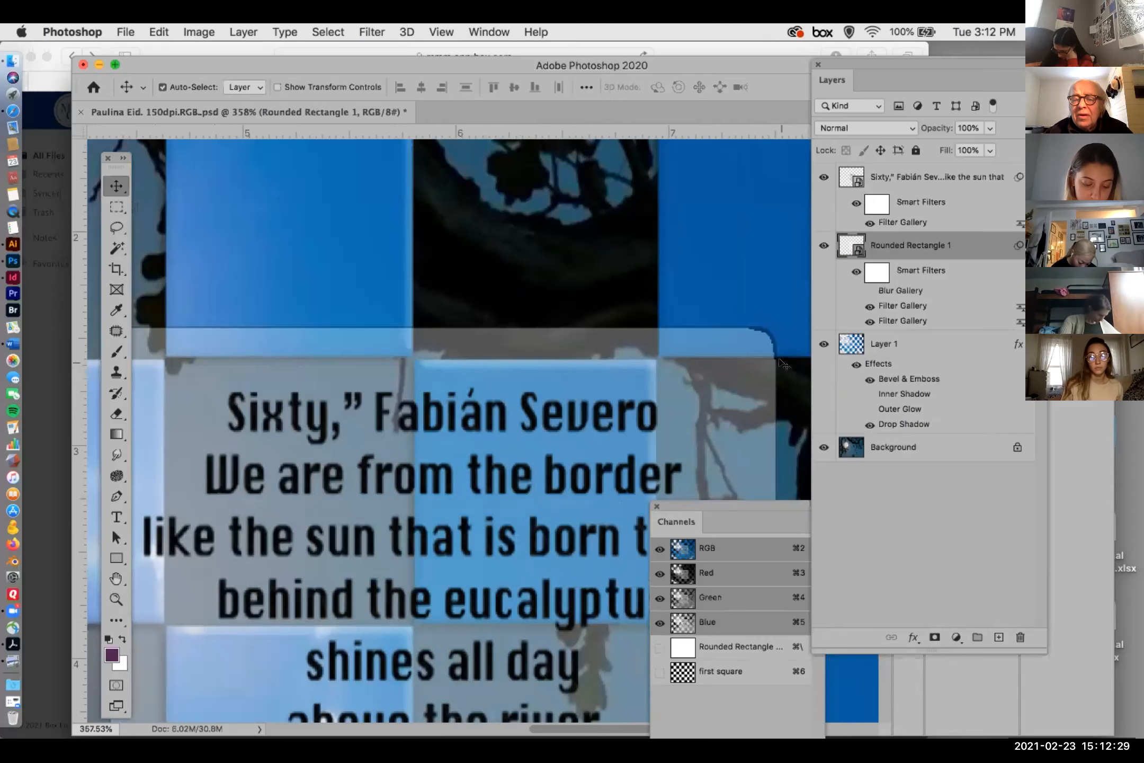
{"action": "left_click", "coordinate": [864, 290]}
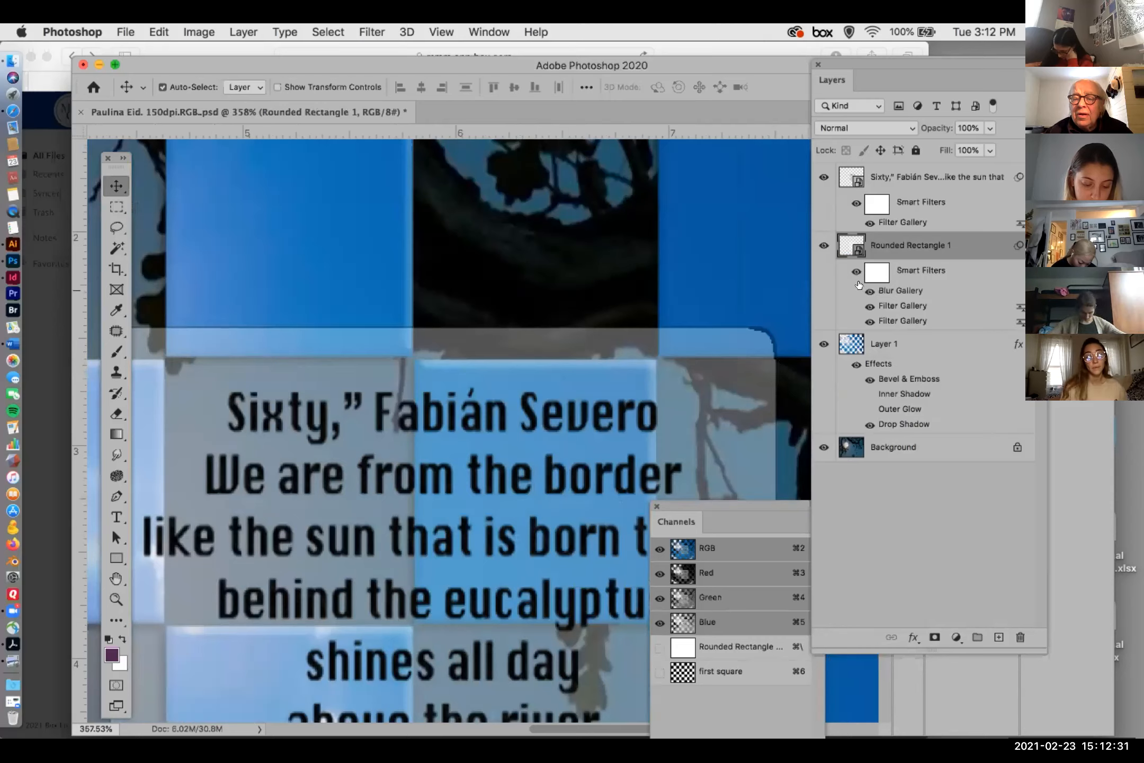
{"action": "left_click", "coordinate": [853, 270]}
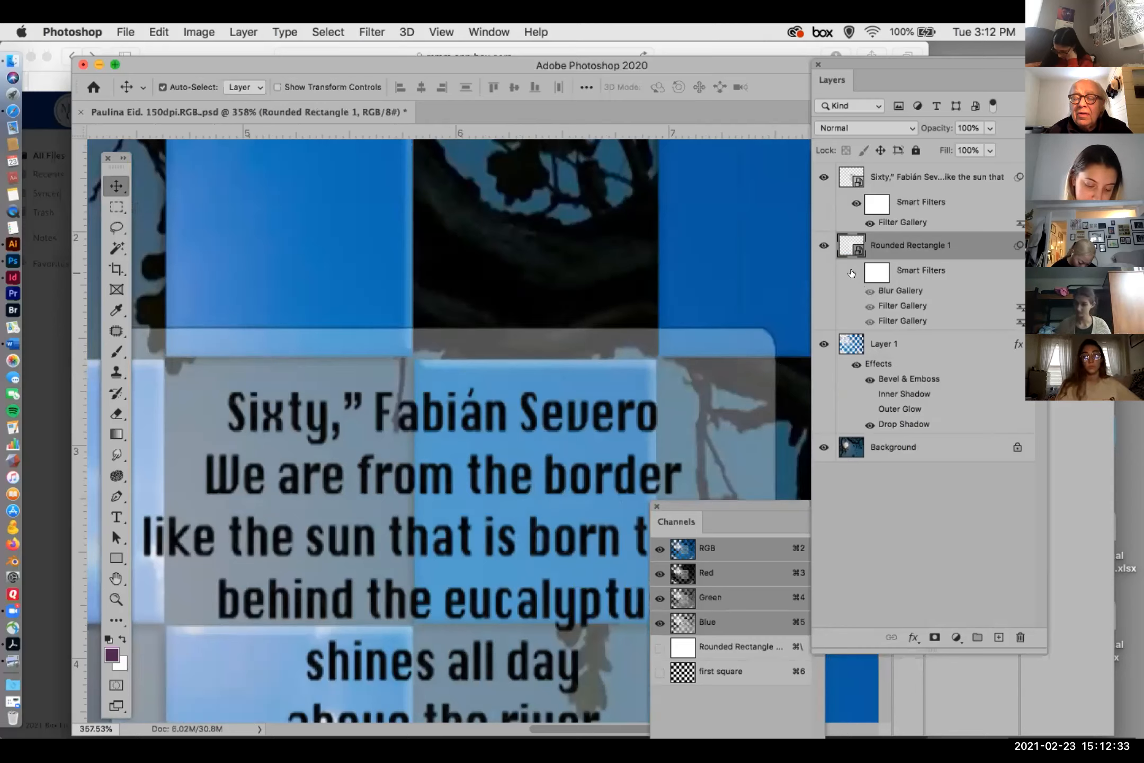
{"action": "left_click", "coordinate": [853, 271]}
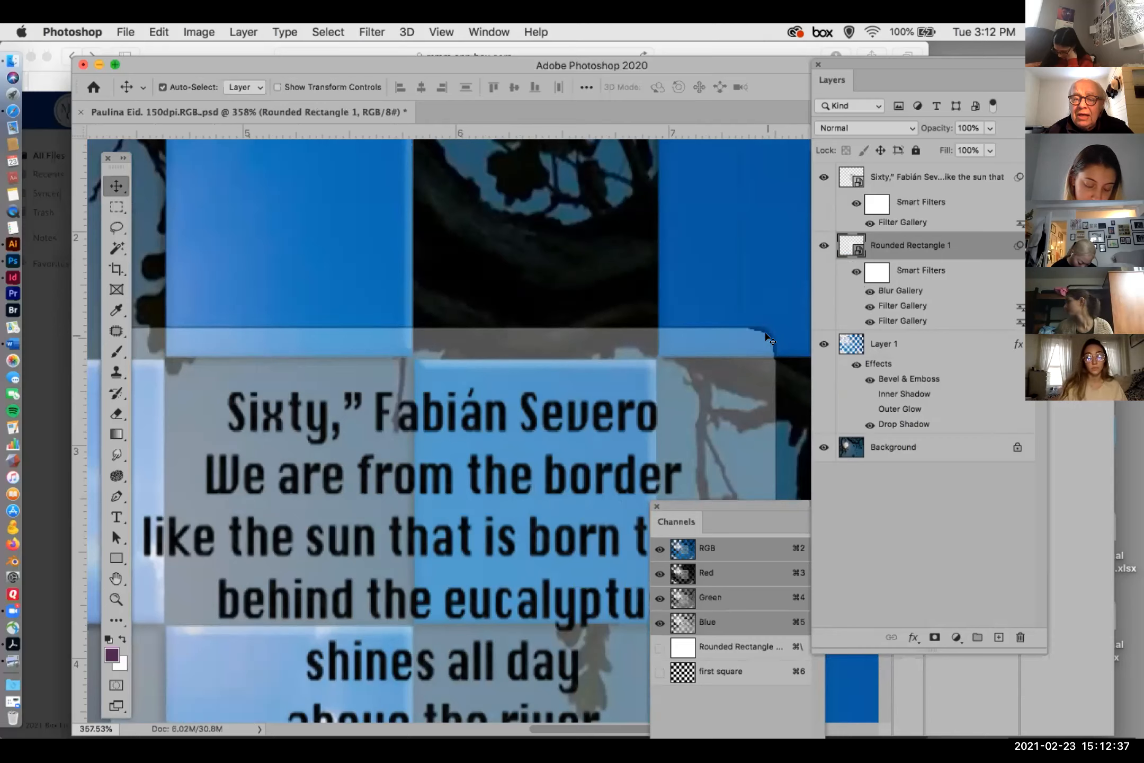
- Compare the poem box's upper-right corner with the upper Filter Gallery smart filter of Rounded Rectangle 1 off and on
{"action": "left_click", "coordinate": [864, 306]}
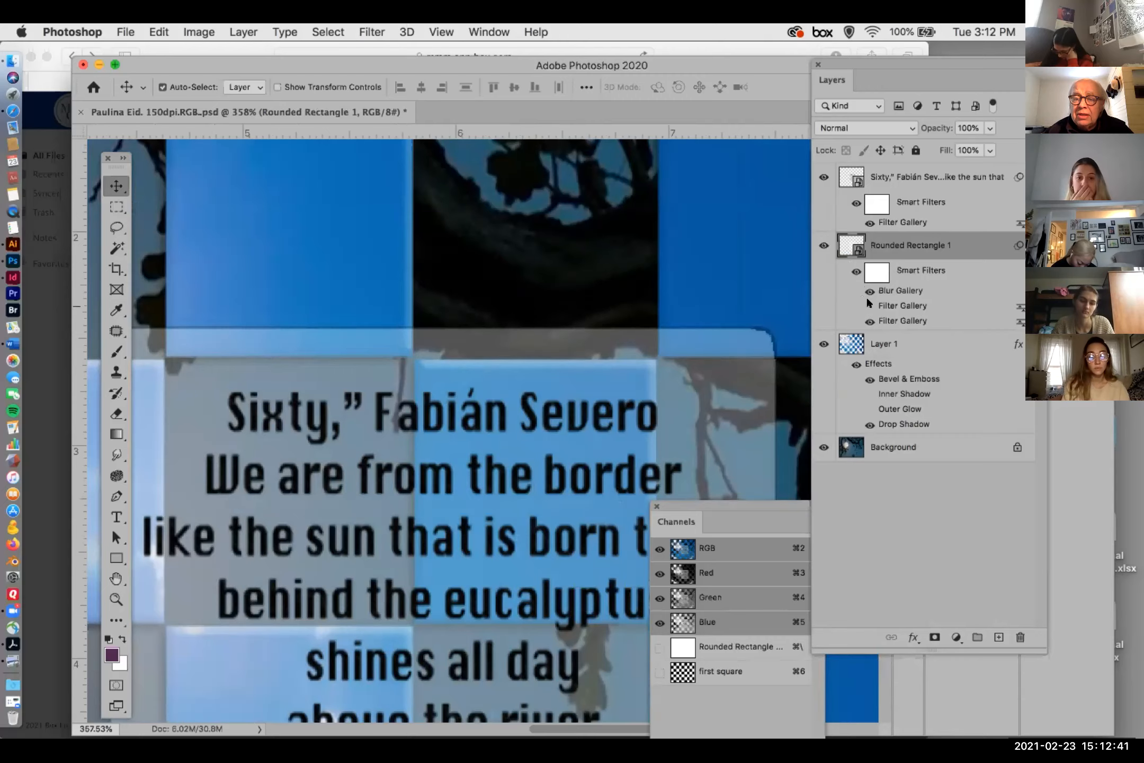
{"action": "left_click", "coordinate": [868, 305]}
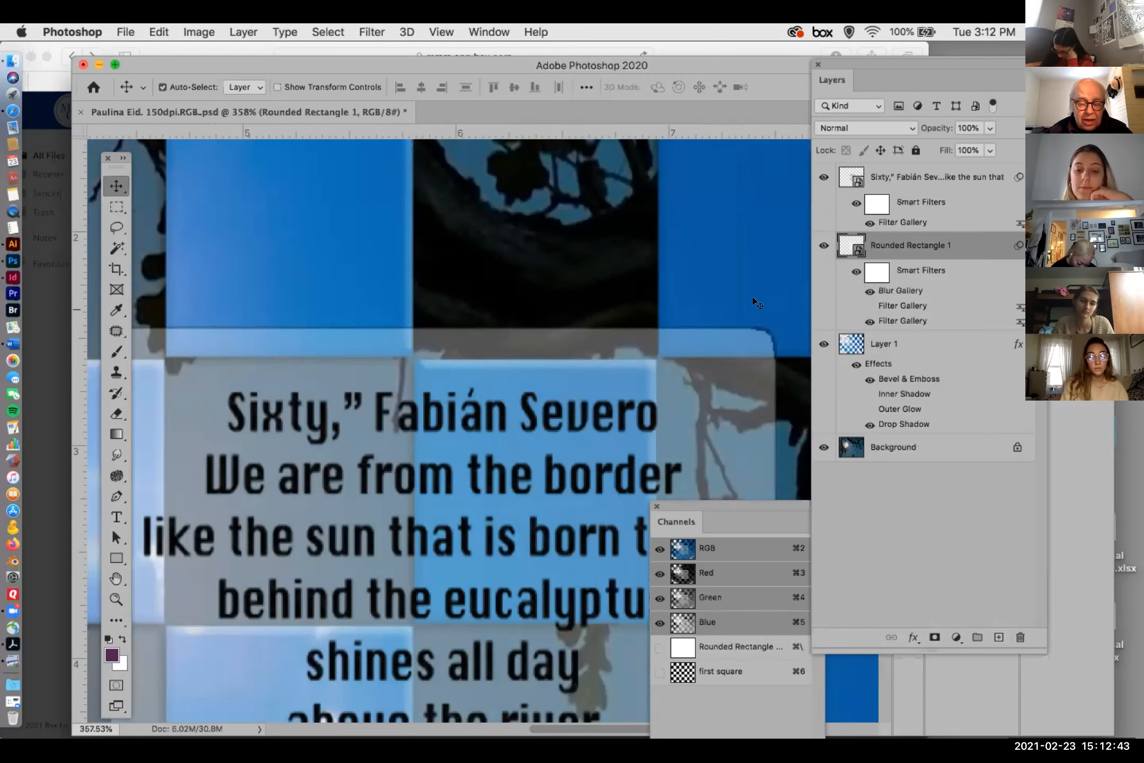
{"action": "left_click_drag", "start_coordinate": [736, 289], "coordinate": [466, 254]}
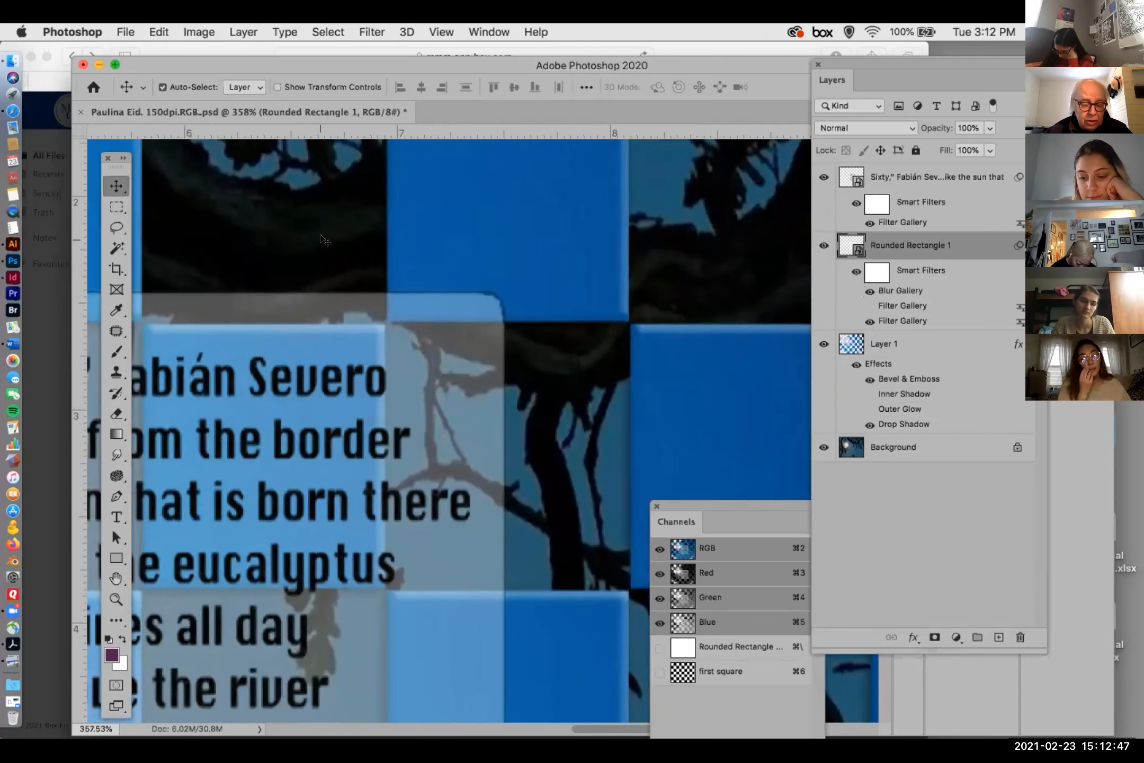
{"action": "scroll", "coordinate": [324, 239], "scroll_direction": "up", "scroll_amount": 5}
{"action": "left_click_drag", "start_coordinate": [582, 389], "coordinate": [562, 352]}
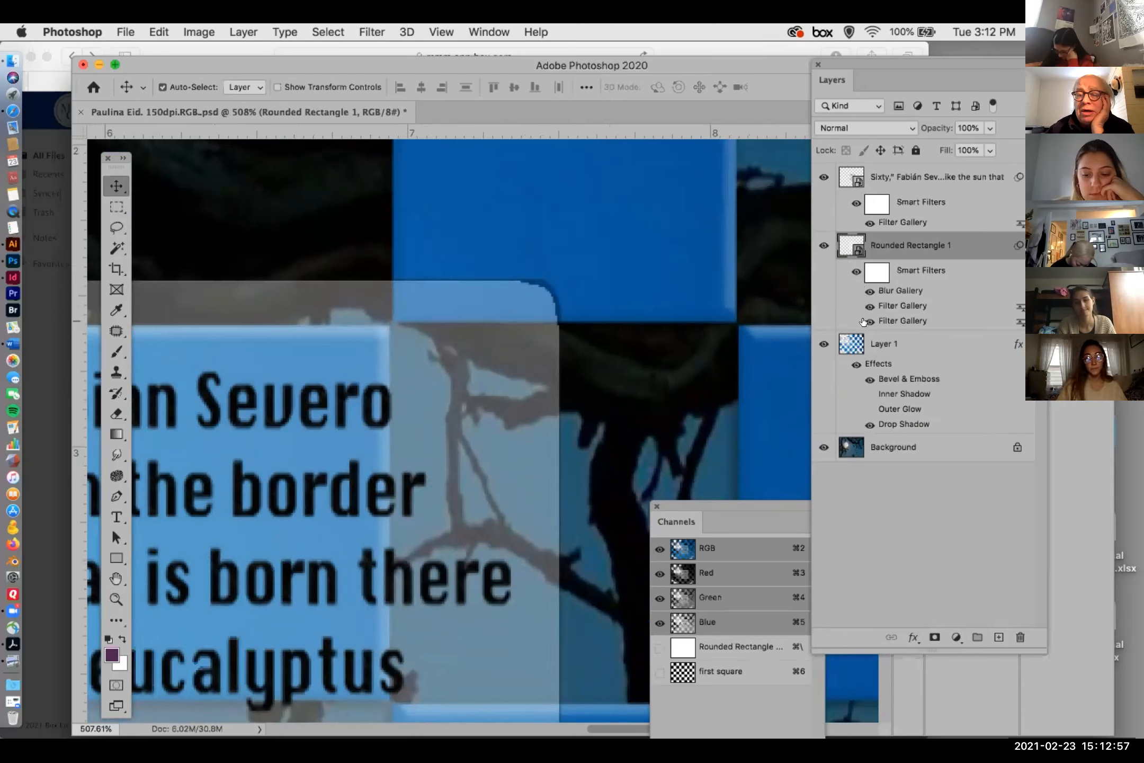
- Try to open the upper Filter Gallery filter's settings, then compare Rounded Rectangle 1 with all its smart filters off and on
{"action": "double_click", "coordinate": [893, 306]}
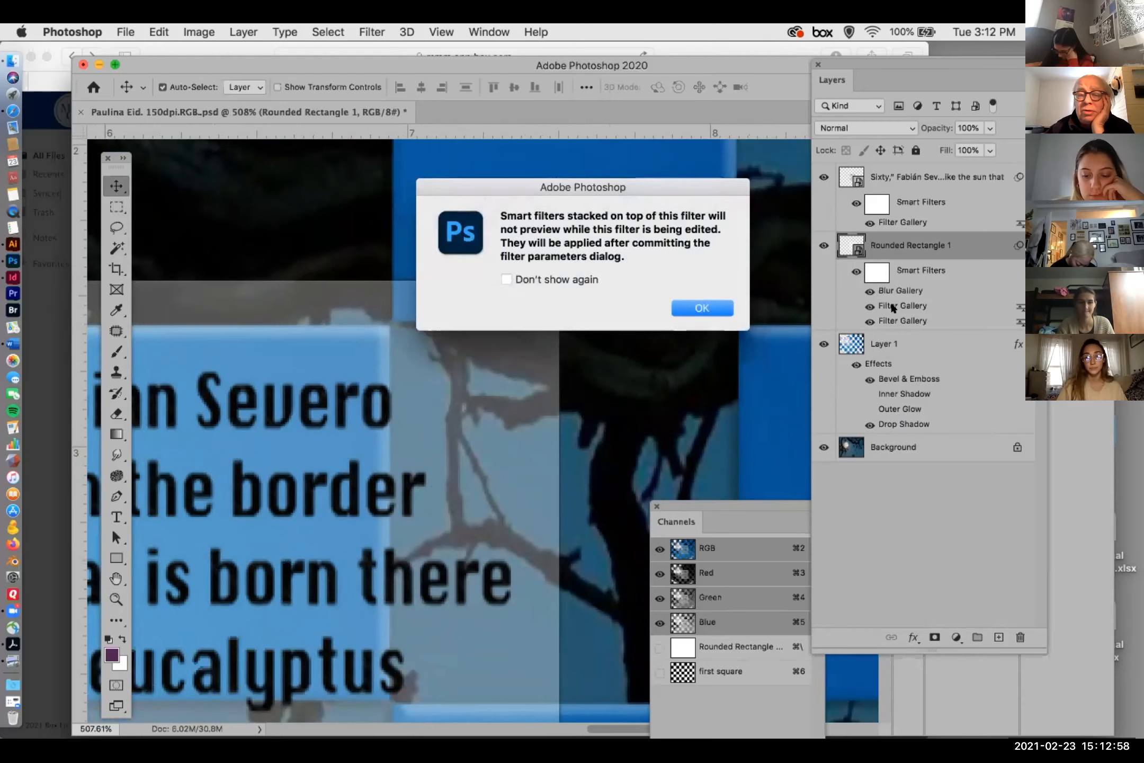
{"action": "left_click", "coordinate": [697, 309]}
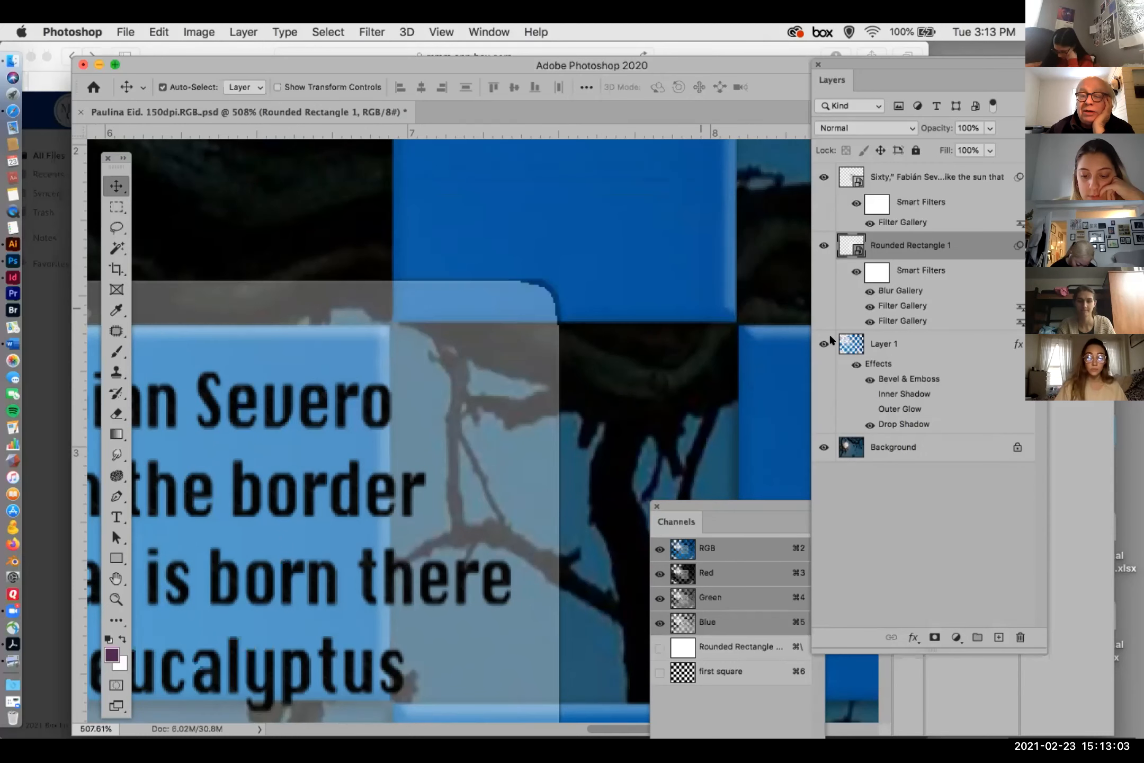
{"action": "left_click", "coordinate": [963, 151]}
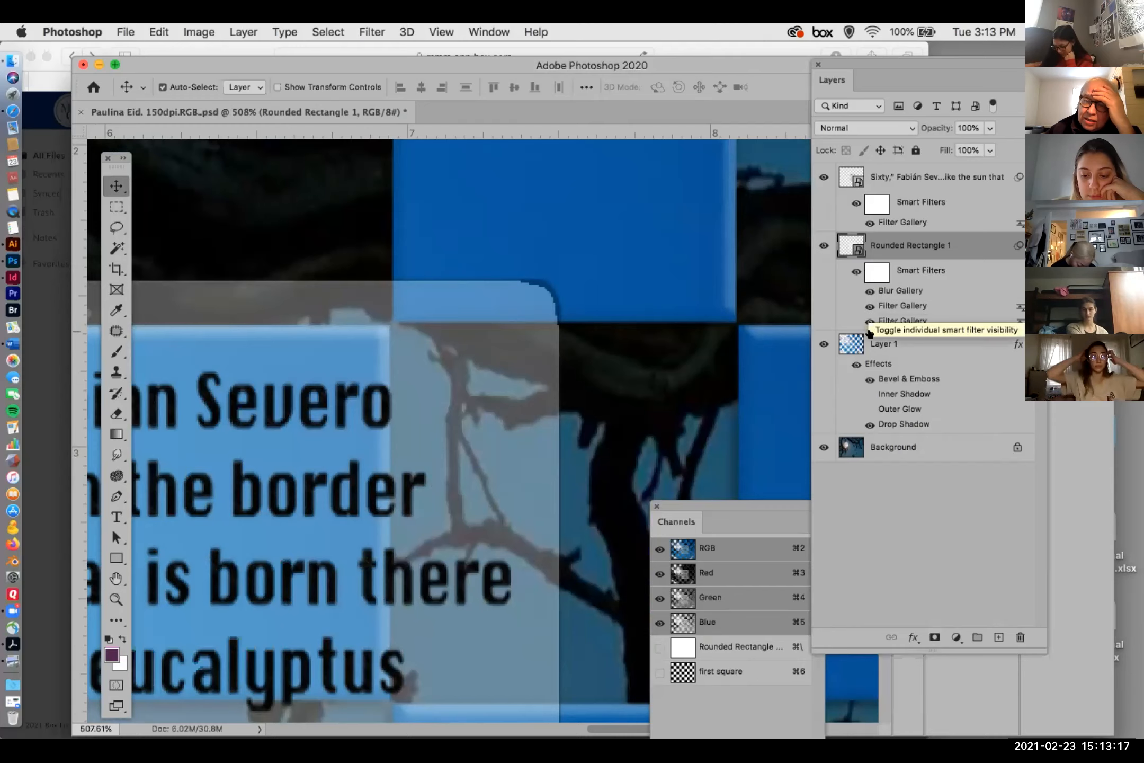
{"action": "left_click", "coordinate": [853, 271]}
{"action": "left_click", "coordinate": [853, 272]}
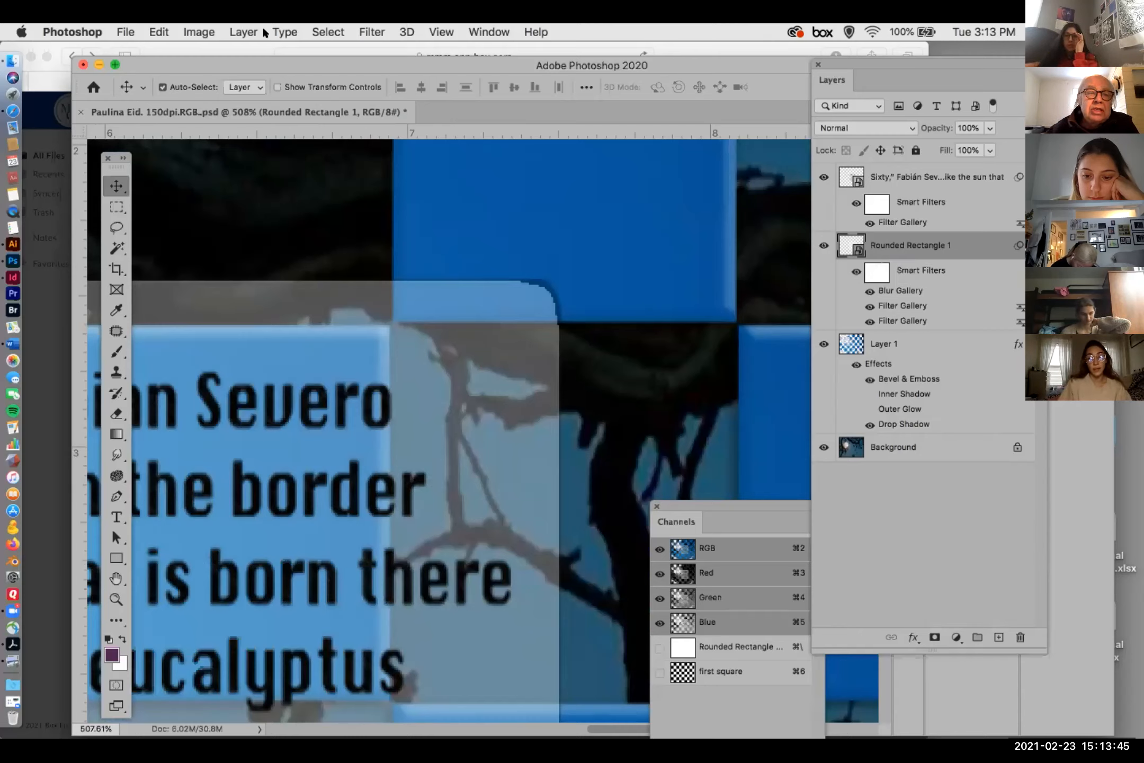
- Rasterize the Rounded Rectangle 1 smart object into a regular layer
{"action": "left_click", "coordinate": [239, 29]}
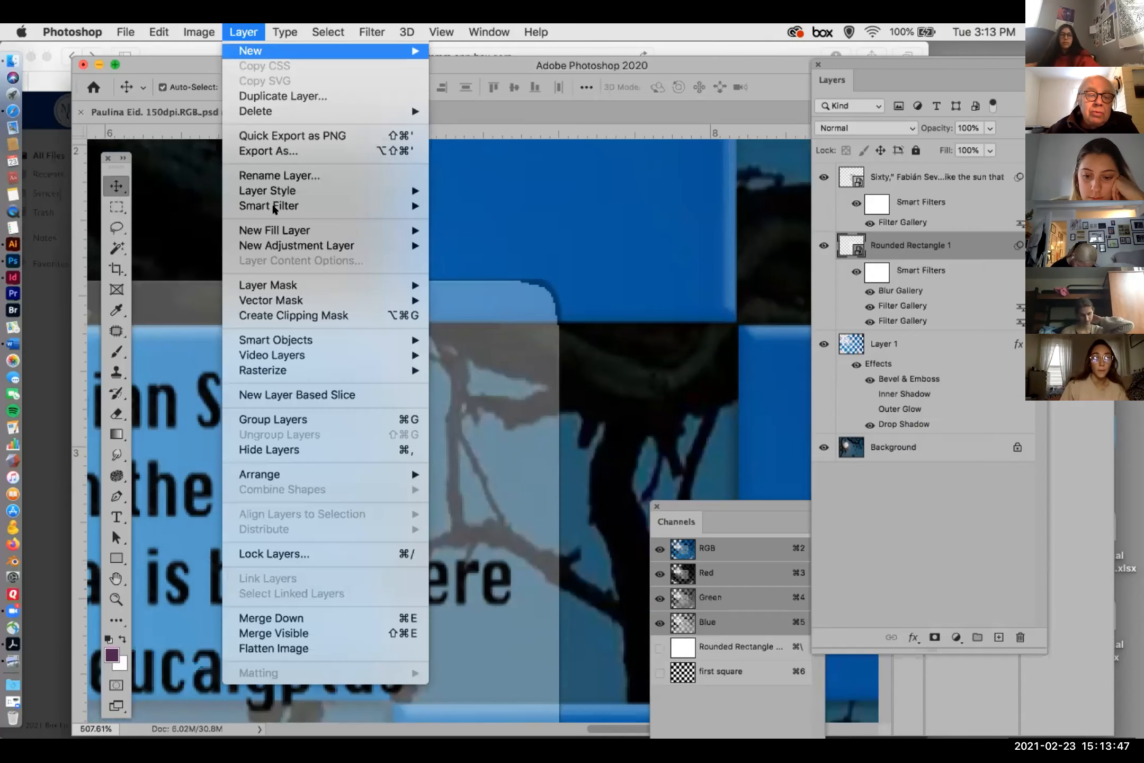
{"action": "mouse_move", "coordinate": [307, 370]}
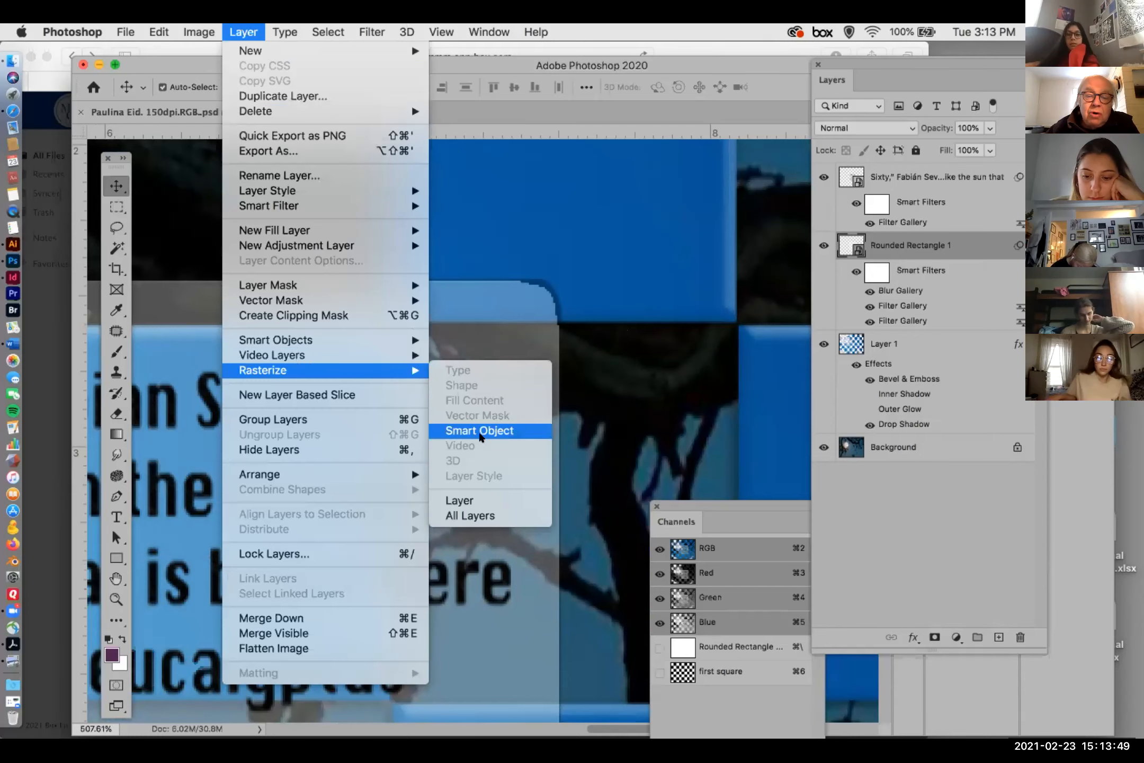
{"action": "left_click", "coordinate": [477, 429]}
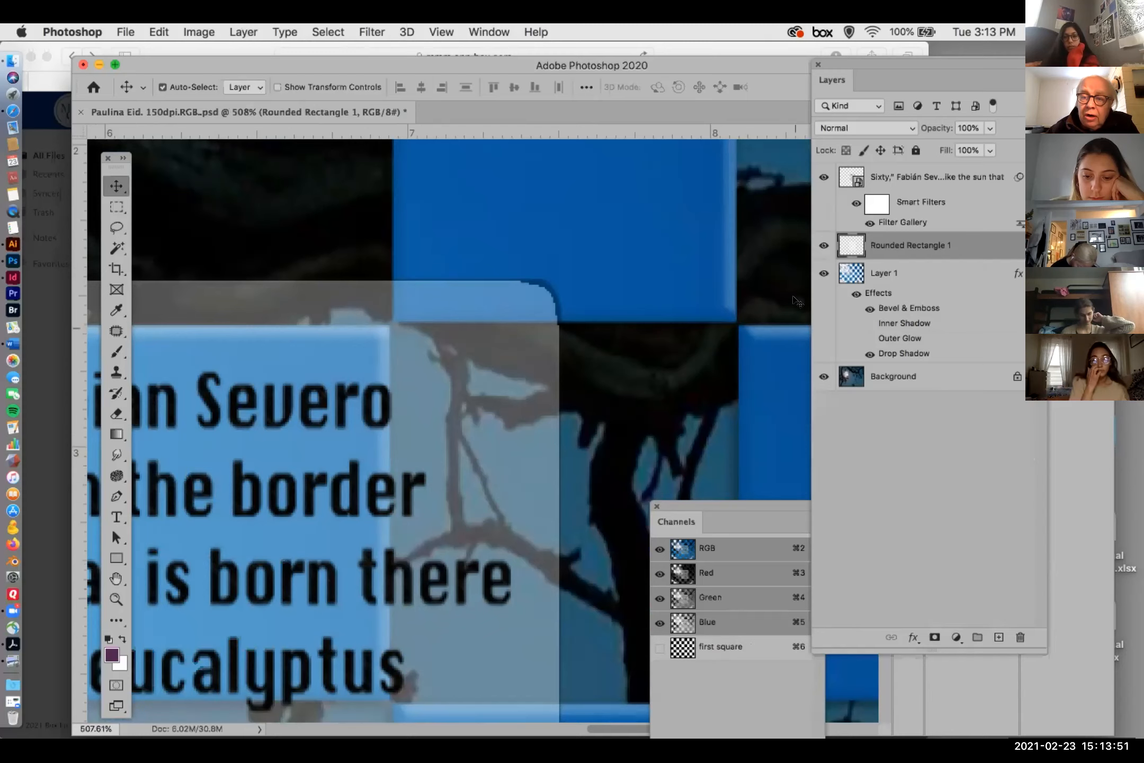
- Compare the artwork with the rasterized Rounded Rectangle 1 layer hidden and shown
{"action": "left_click", "coordinate": [824, 247]}
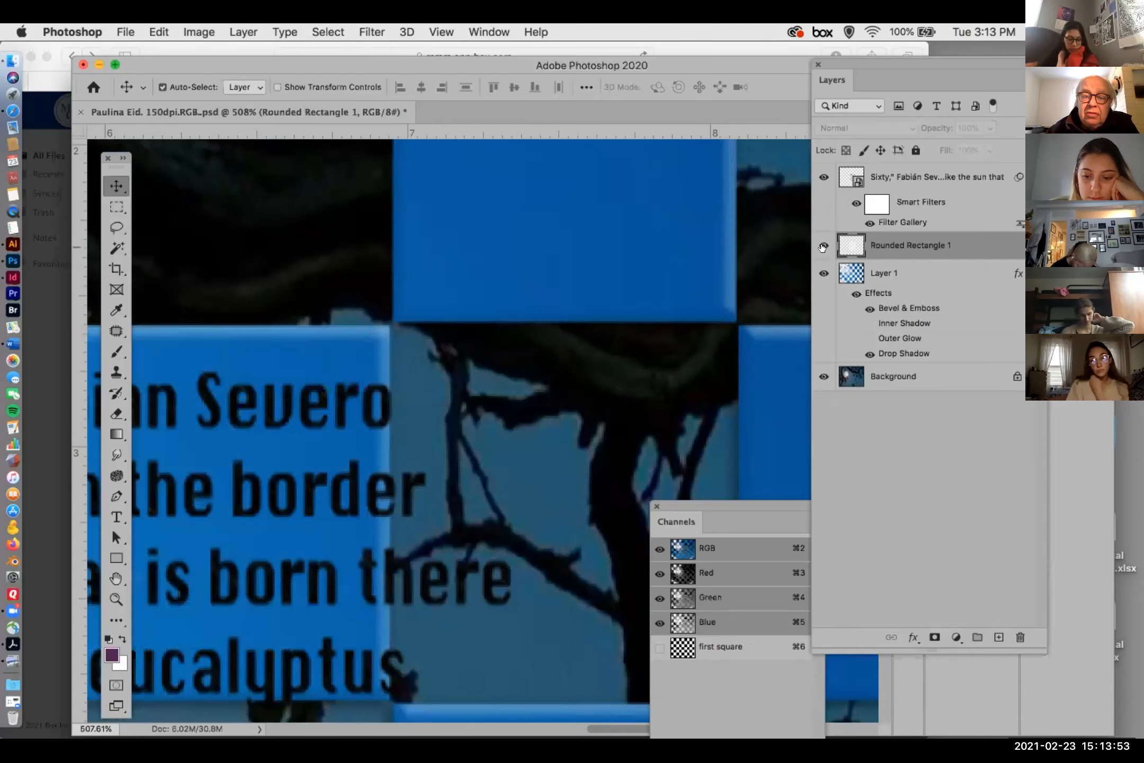
{"action": "left_click", "coordinate": [822, 246]}
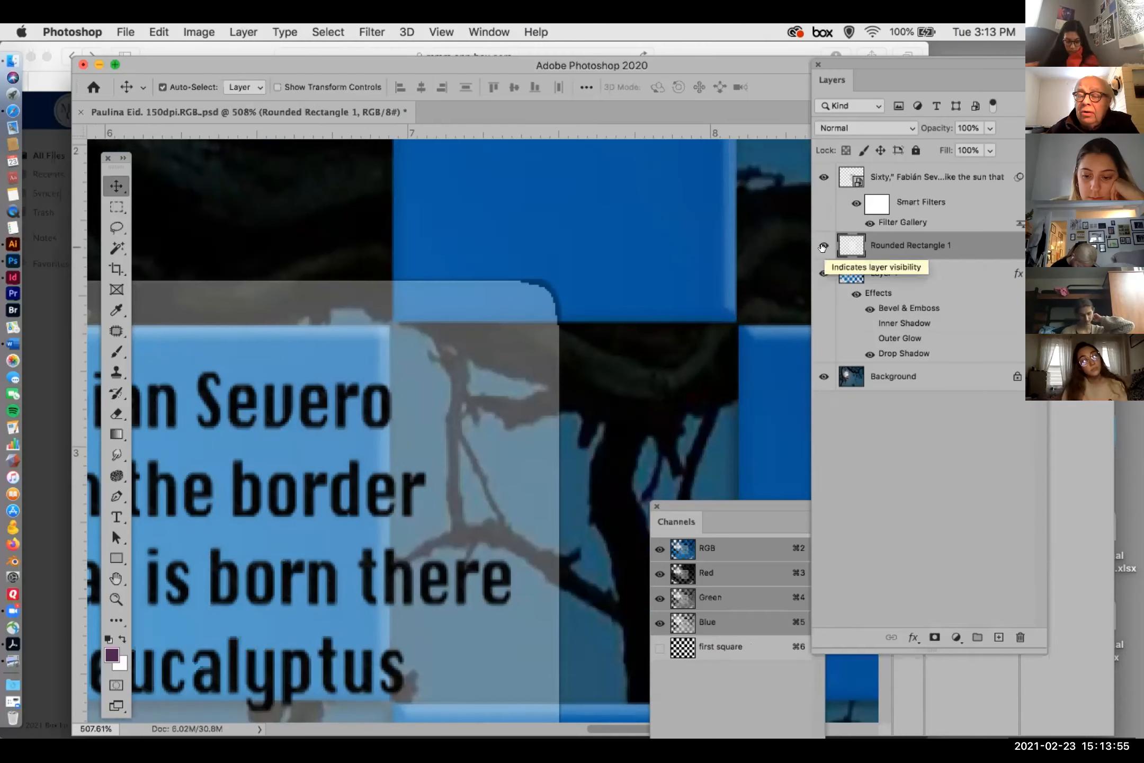
{"action": "left_click", "coordinate": [823, 246]}
{"action": "left_click", "coordinate": [822, 247]}
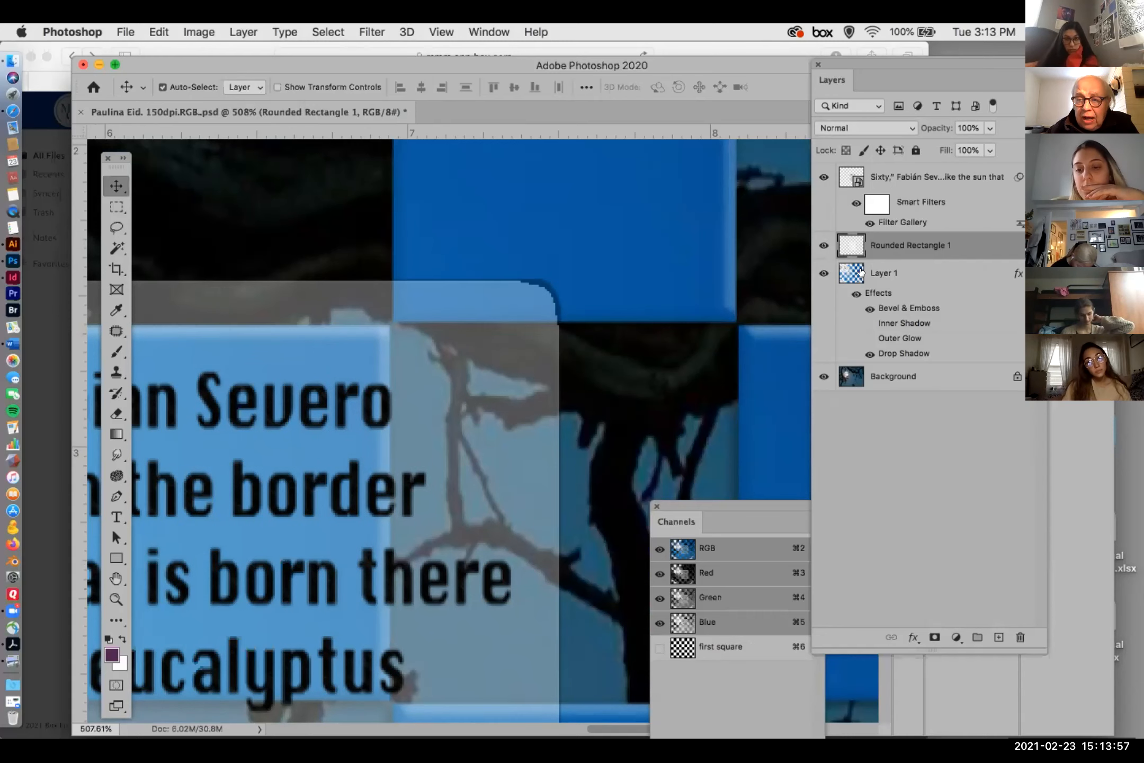
- Compare the poem text layer hidden and shown, then examine its lettering and smart filter up close
{"action": "left_click", "coordinate": [850, 179]}
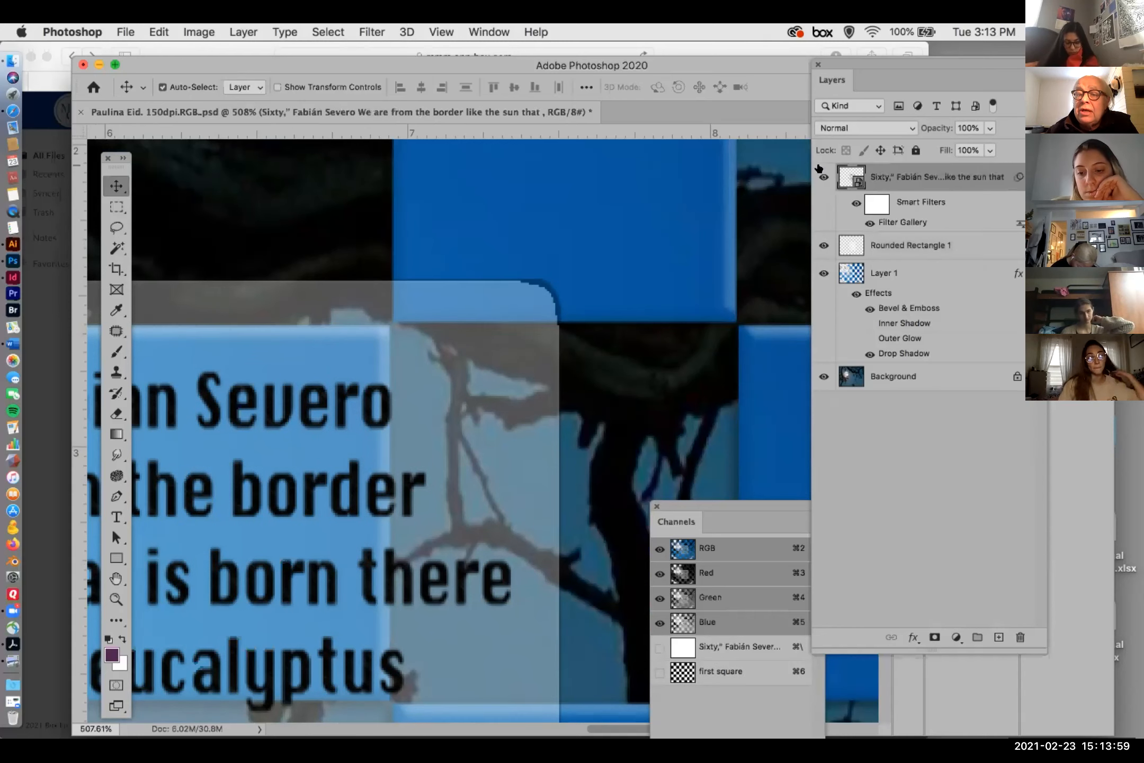
{"action": "scroll", "coordinate": [640, 248], "scroll_direction": "down", "scroll_amount": 5}
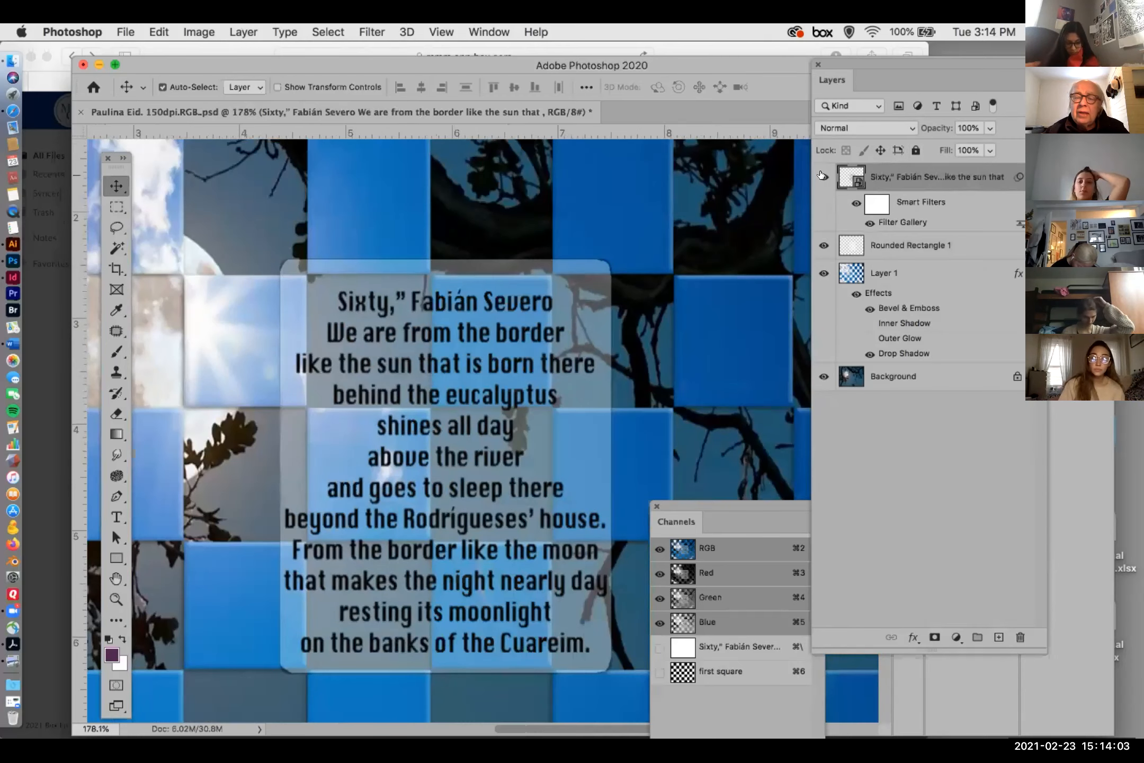
{"action": "left_click", "coordinate": [823, 177]}
{"action": "left_click", "coordinate": [823, 177]}
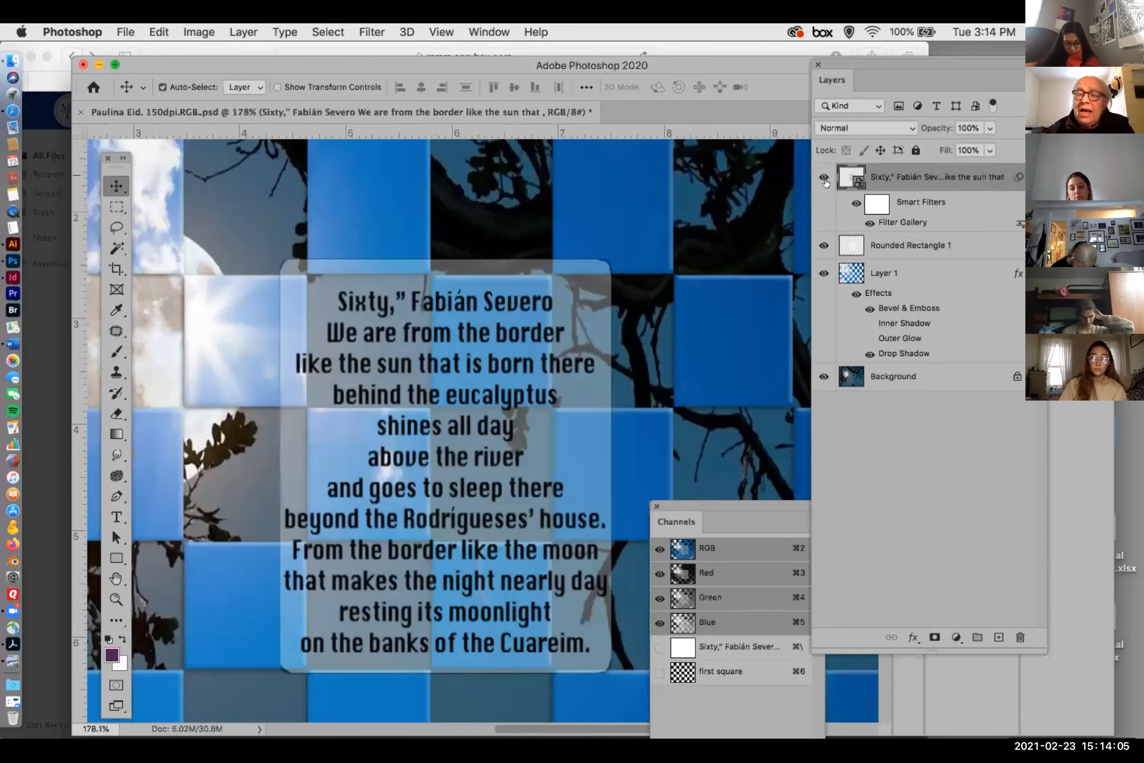
{"action": "scroll", "coordinate": [502, 301], "scroll_direction": "up", "scroll_amount": 3}
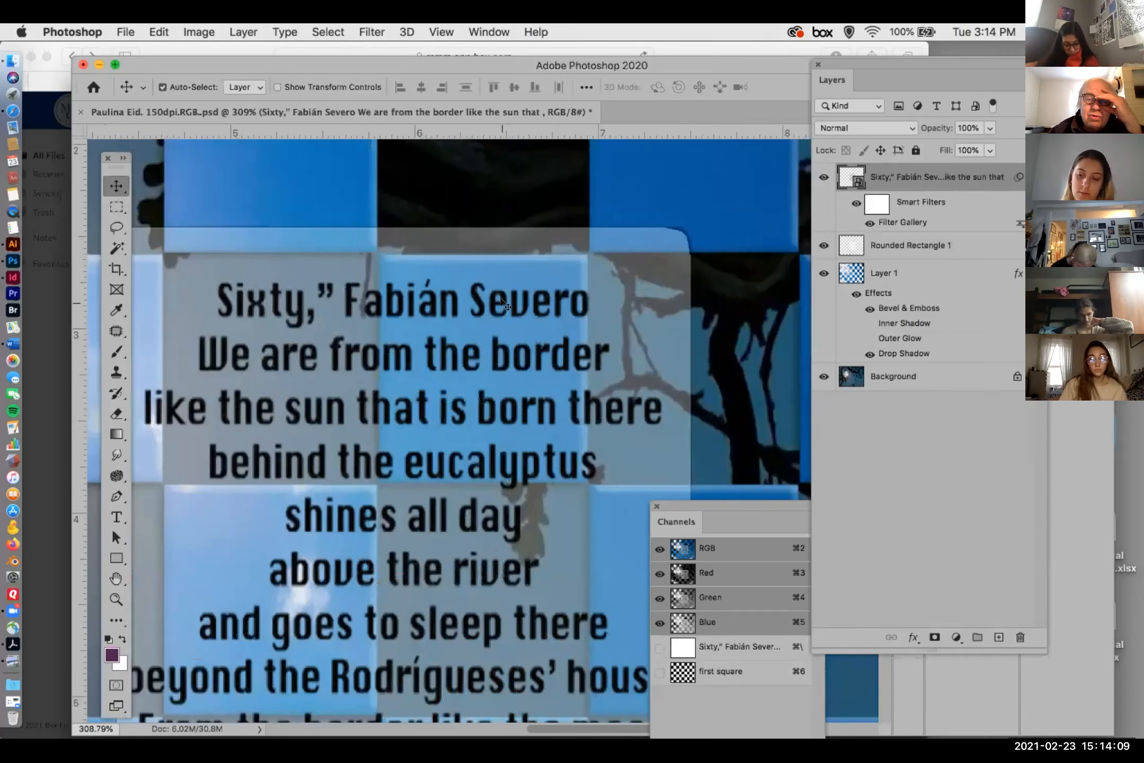
{"action": "left_click", "coordinate": [855, 203]}
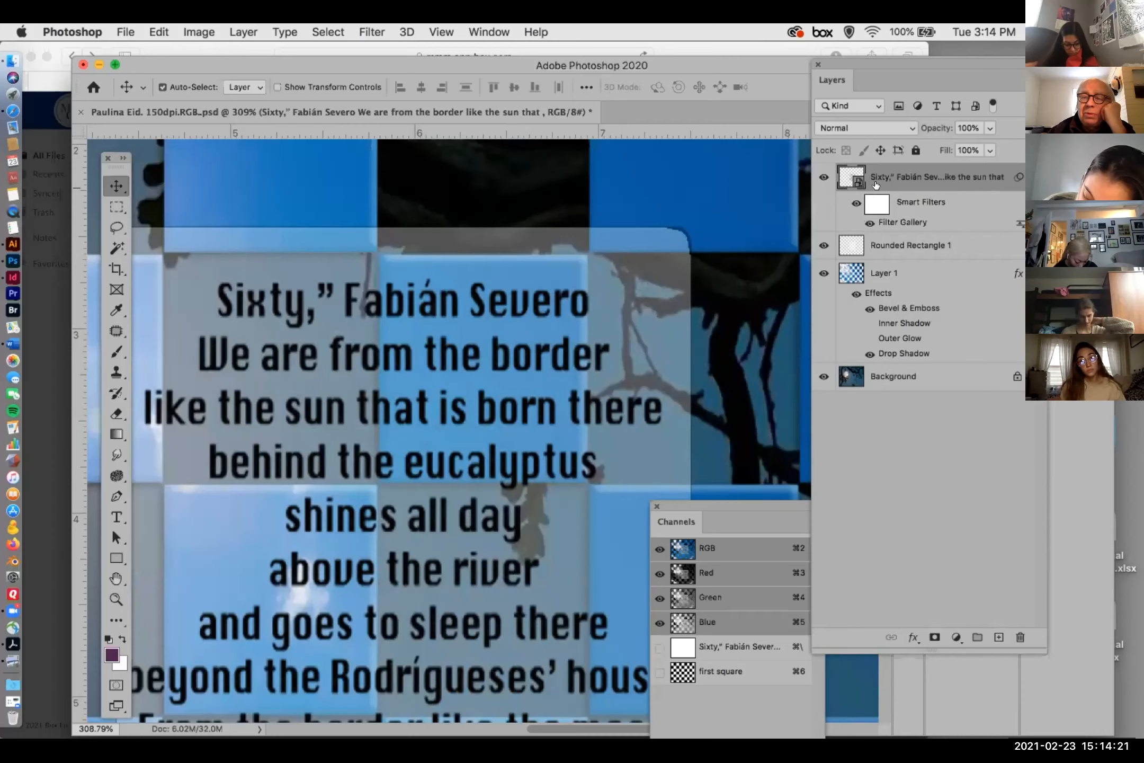
- Rasterize the poem text smart object into a regular layer
{"action": "left_click", "coordinate": [239, 32]}
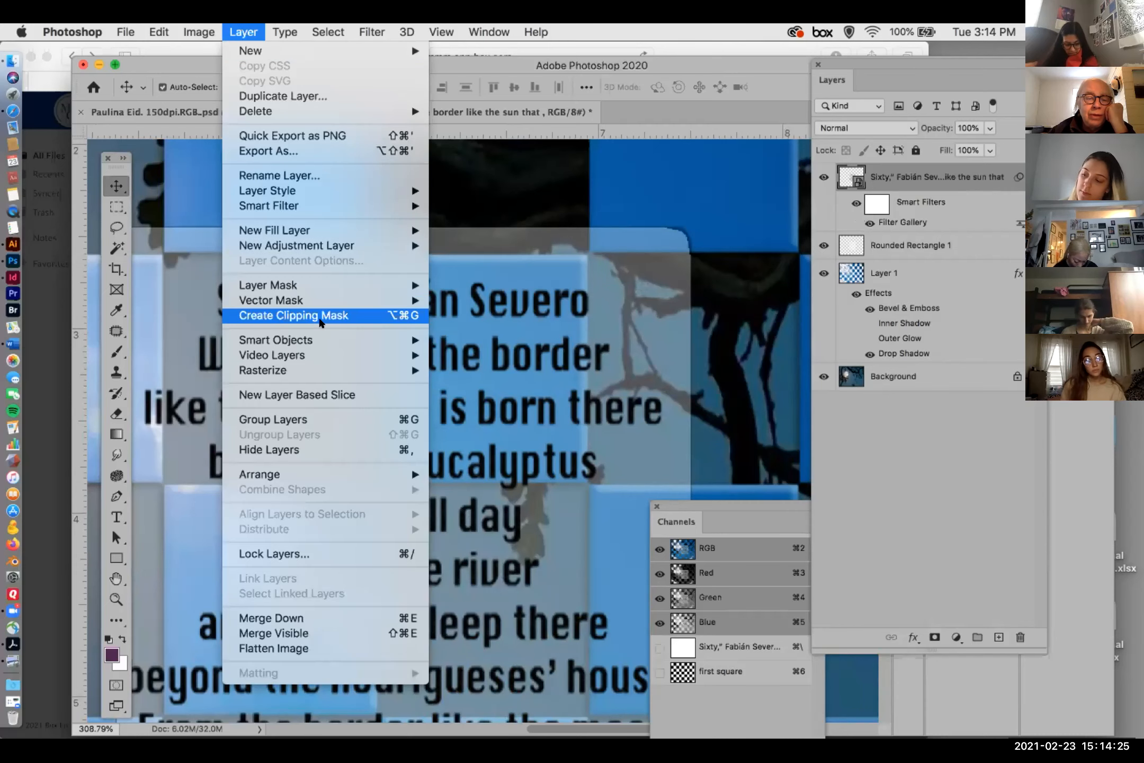
{"action": "mouse_move", "coordinate": [403, 369]}
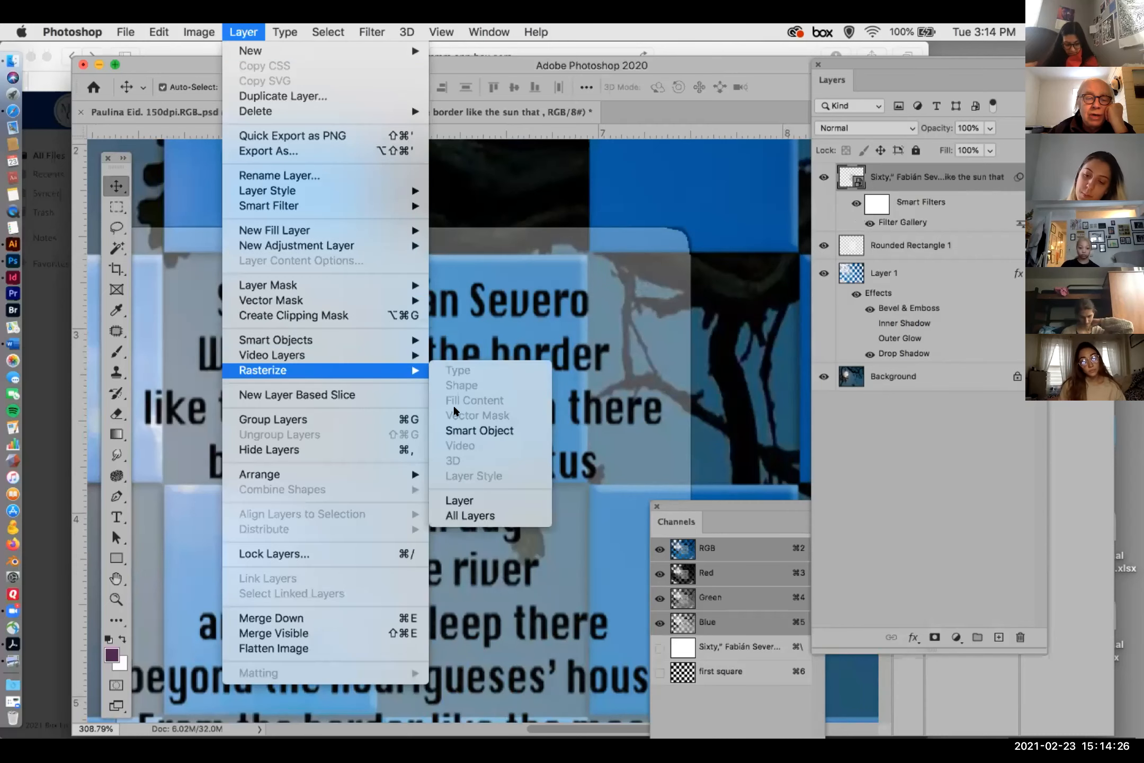
{"action": "left_click", "coordinate": [468, 430]}
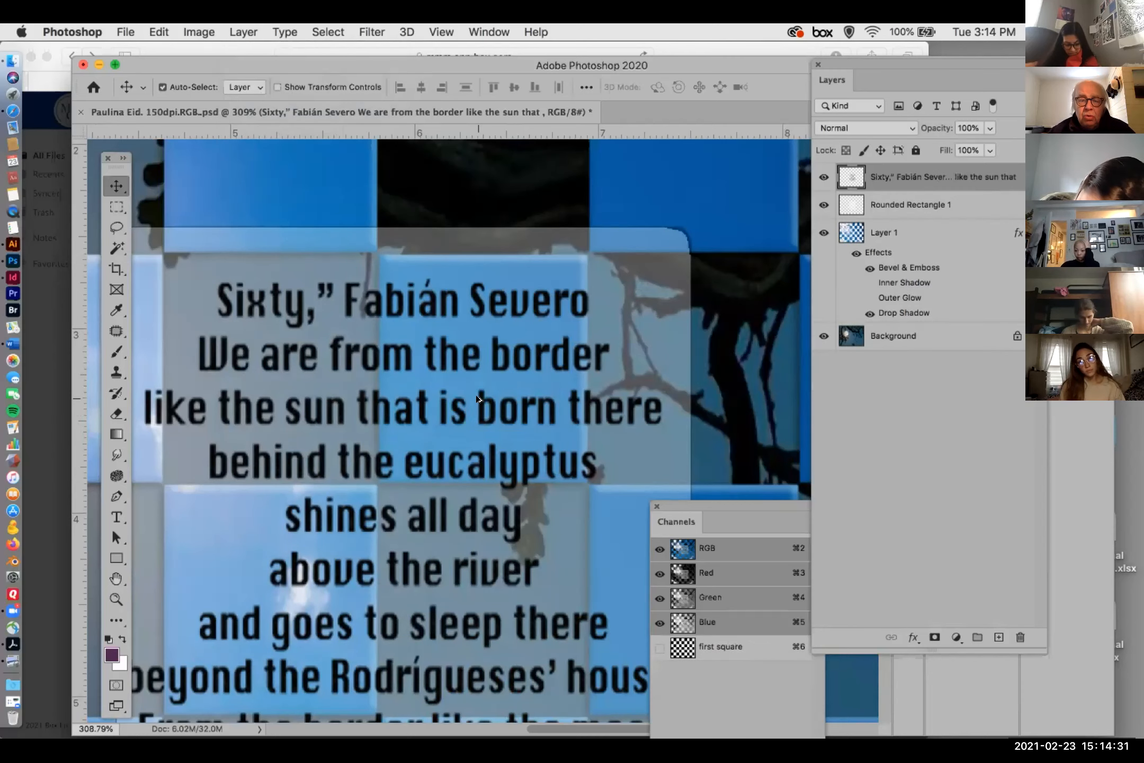
- Compare the artwork with the poem text layer hidden and shown, then with the Rounded Rectangle 1 layer hidden and shown
{"action": "scroll", "coordinate": [477, 402], "scroll_direction": "down", "scroll_amount": 1}
{"action": "scroll", "coordinate": [478, 398], "scroll_direction": "down", "scroll_amount": 10}
{"action": "left_click_drag", "start_coordinate": [456, 417], "coordinate": [455, 335]}
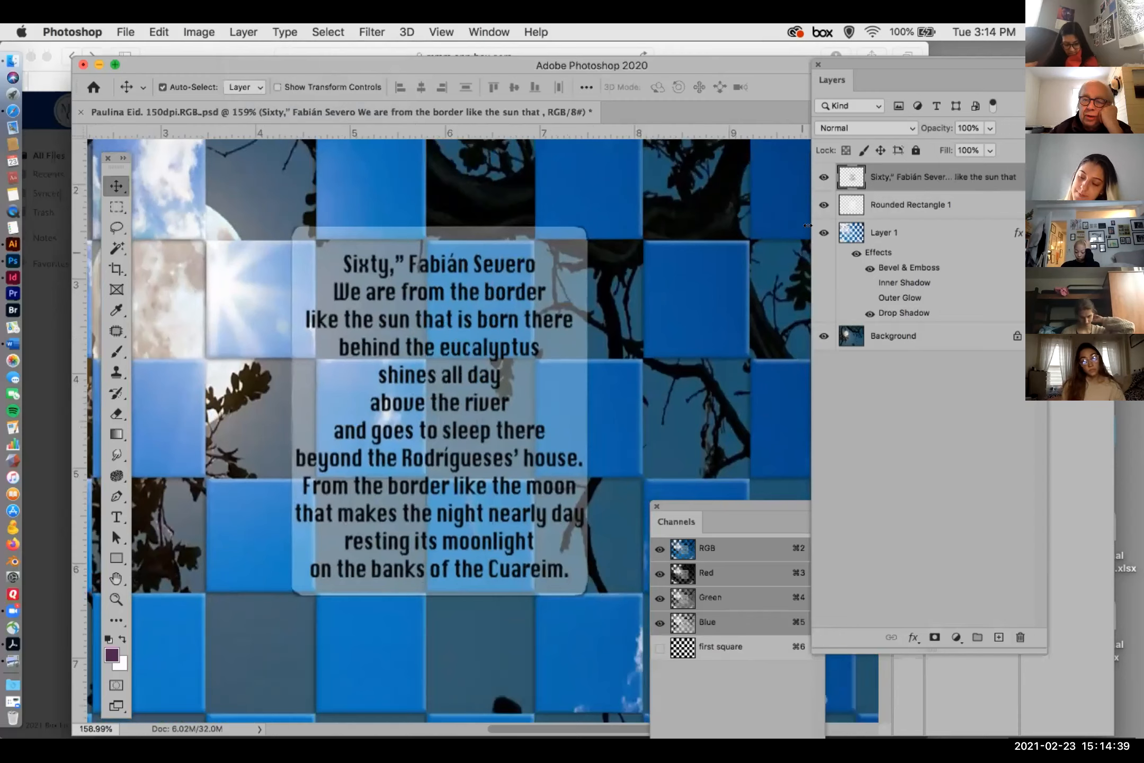
{"action": "left_click", "coordinate": [823, 178]}
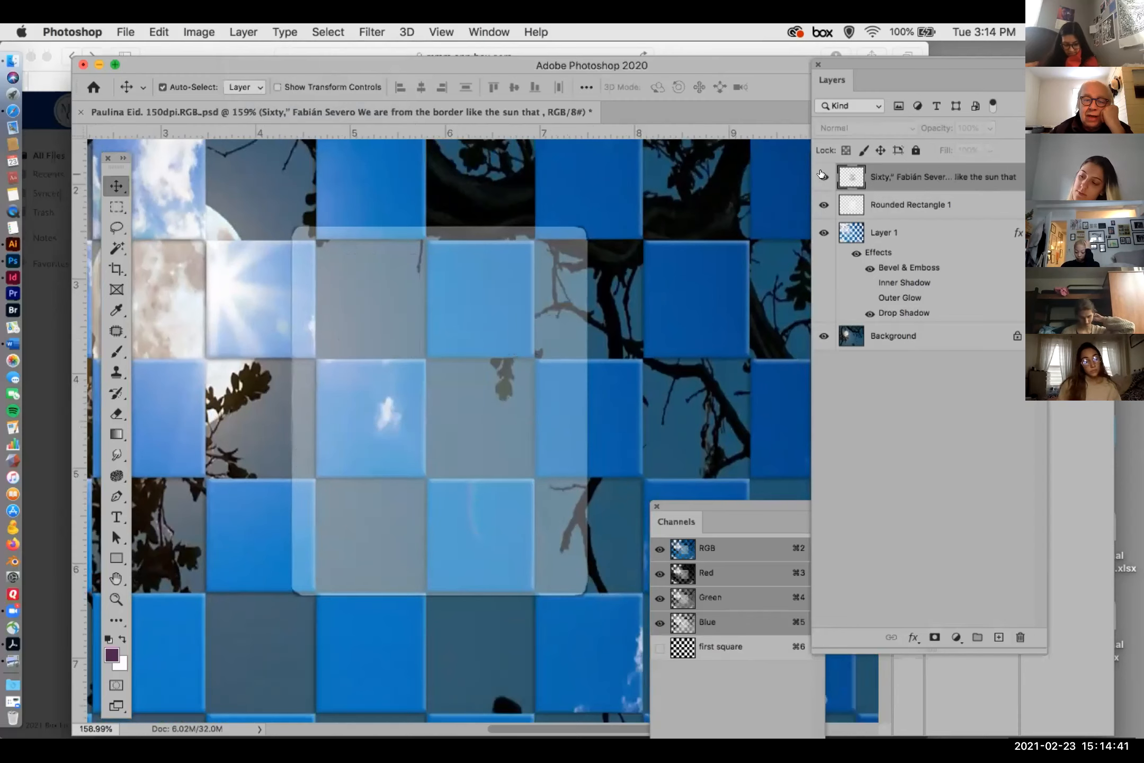
{"action": "left_click", "coordinate": [822, 176]}
{"action": "left_click", "coordinate": [822, 206]}
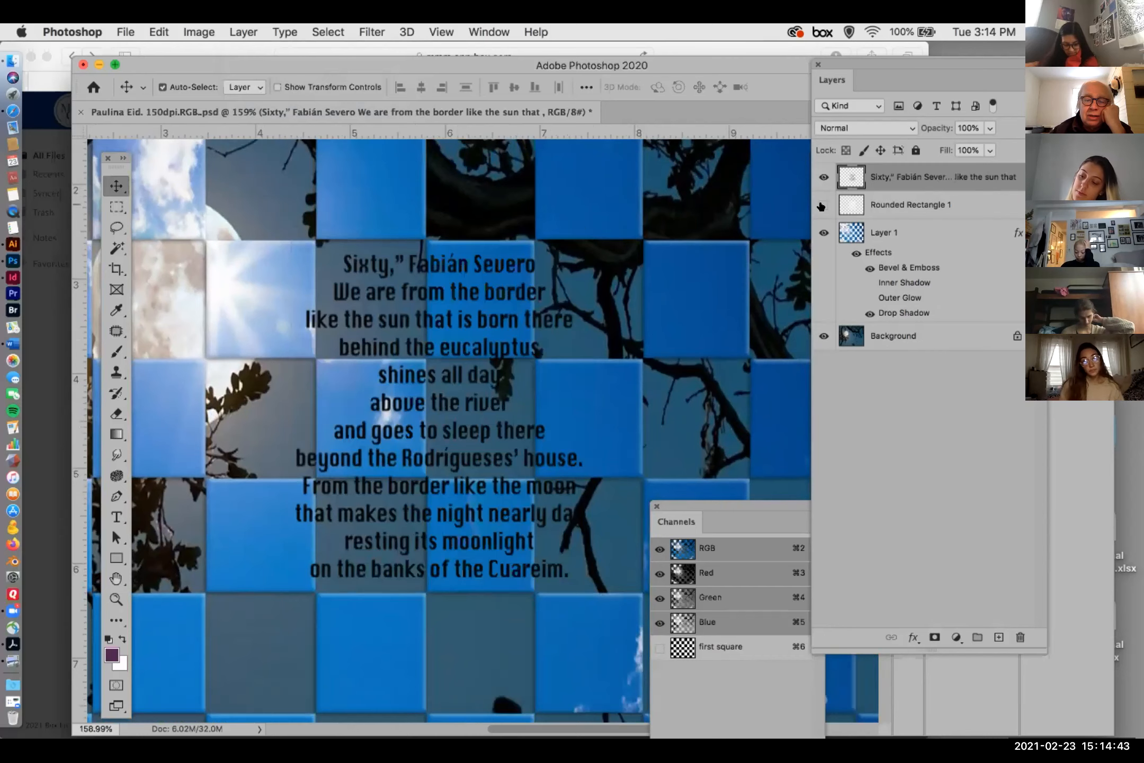
{"action": "left_click", "coordinate": [822, 206]}
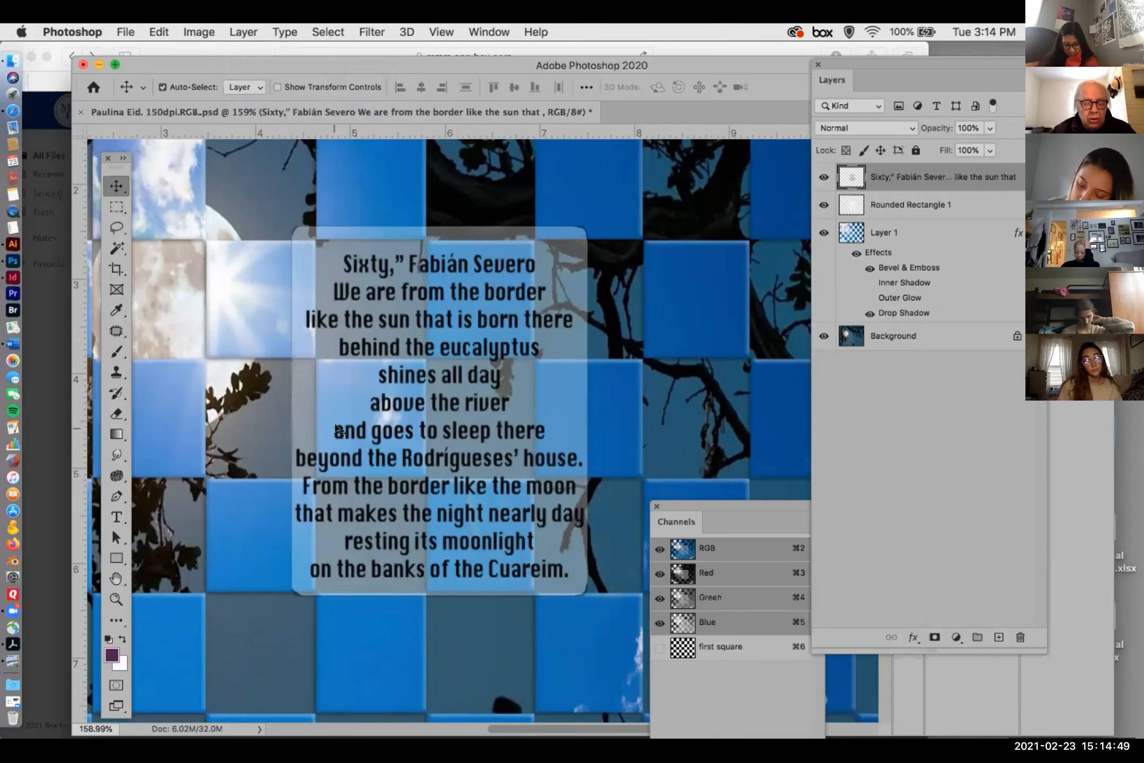
- Move the Channels panel farther from the poem box to uncover more of the artwork
{"action": "scroll", "coordinate": [345, 423], "scroll_direction": "down", "scroll_amount": 5}
{"action": "scroll", "coordinate": [345, 423], "scroll_direction": "up", "scroll_amount": 1}
{"action": "scroll", "coordinate": [345, 426], "scroll_direction": "up", "scroll_amount": 1}
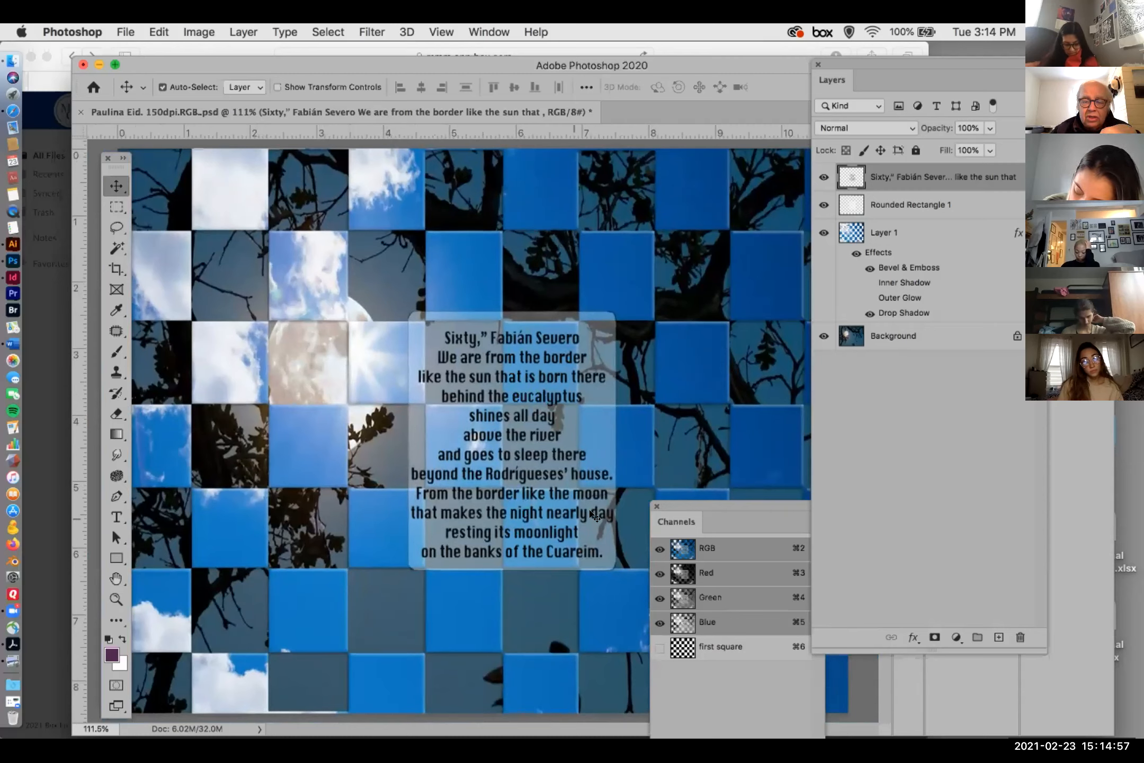
{"action": "left_click_drag", "start_coordinate": [678, 504], "coordinate": [713, 531]}
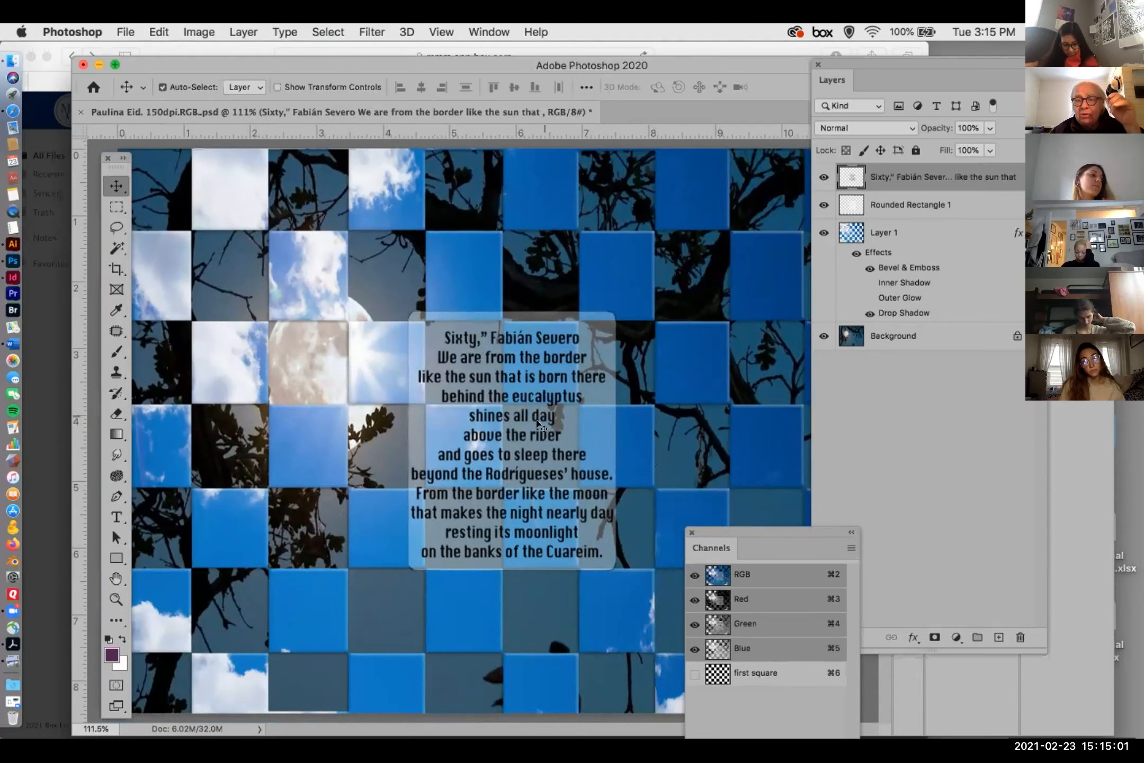
{"action": "left_click", "coordinate": [846, 184]}
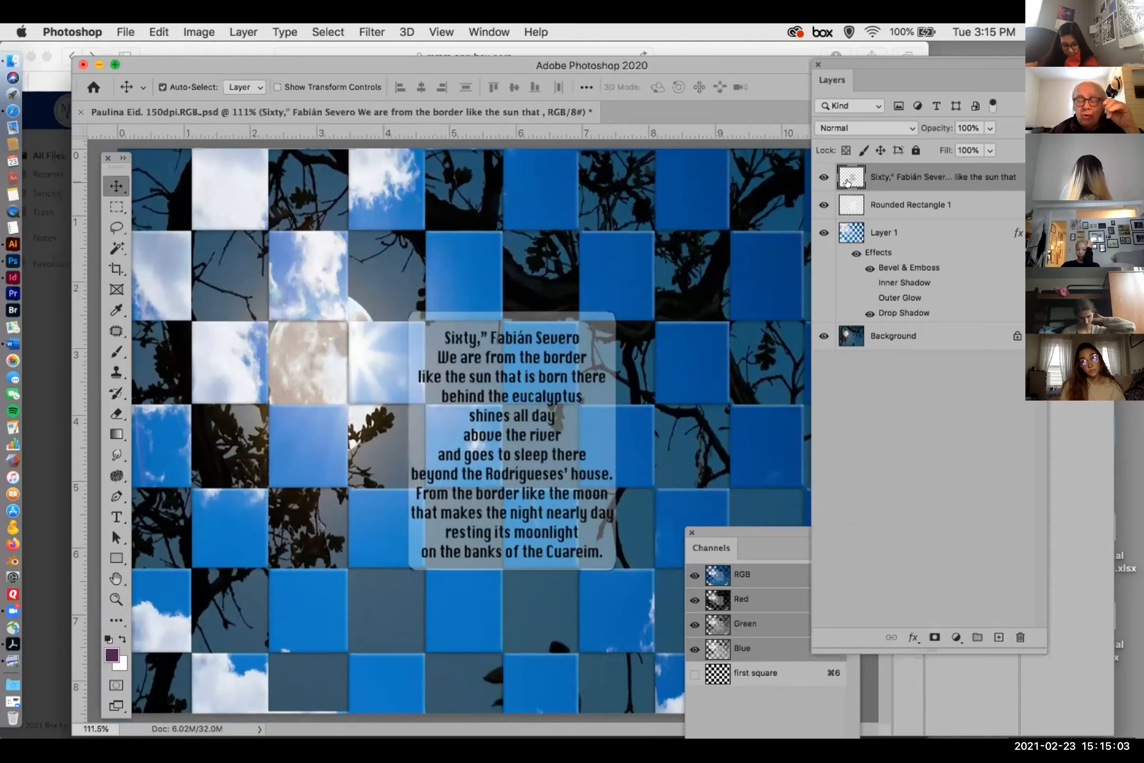
{"action": "key", "text": "super"}
{"action": "key", "text": "super+t"}
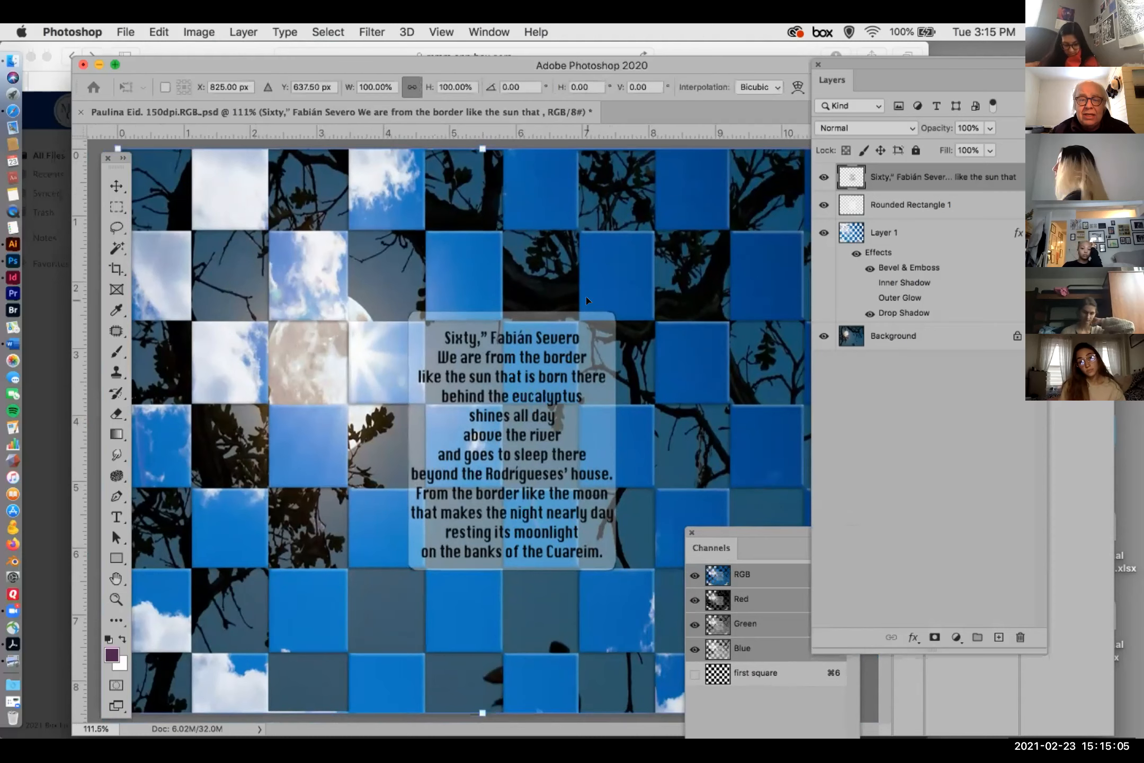
{"action": "key", "text": "Escape"}
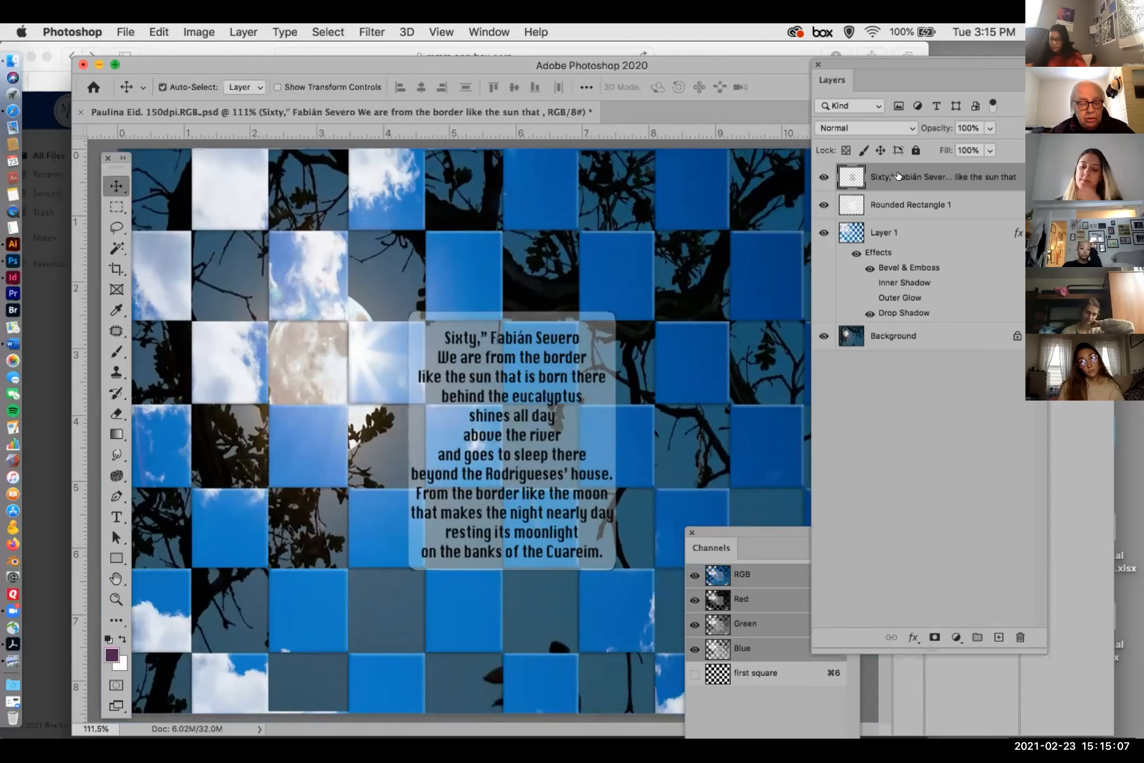
- Try to scale the rasterized poem text layer with Free Transform, then undo the change and close the transform
{"action": "left_click", "coordinate": [839, 174], "text": "super"}
{"action": "key", "text": "super+t"}
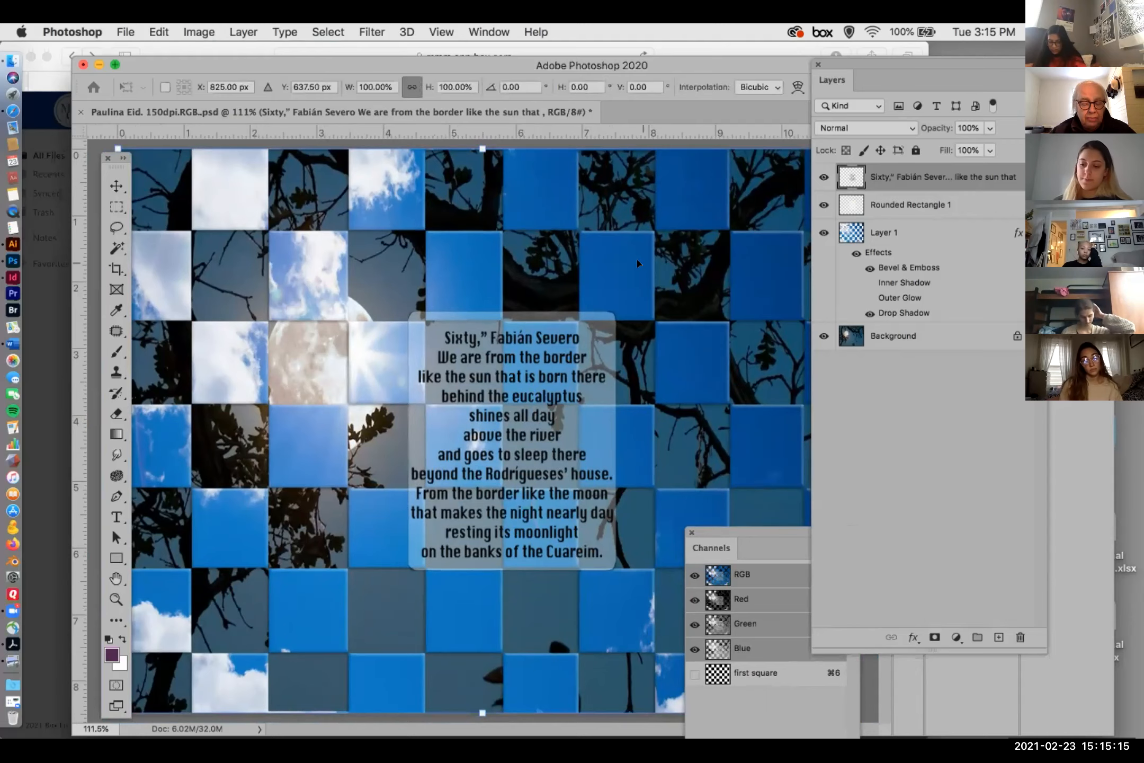
{"action": "scroll", "coordinate": [640, 264], "scroll_direction": "down", "scroll_amount": 10}
{"action": "scroll", "coordinate": [640, 265], "scroll_direction": "up", "scroll_amount": 5}
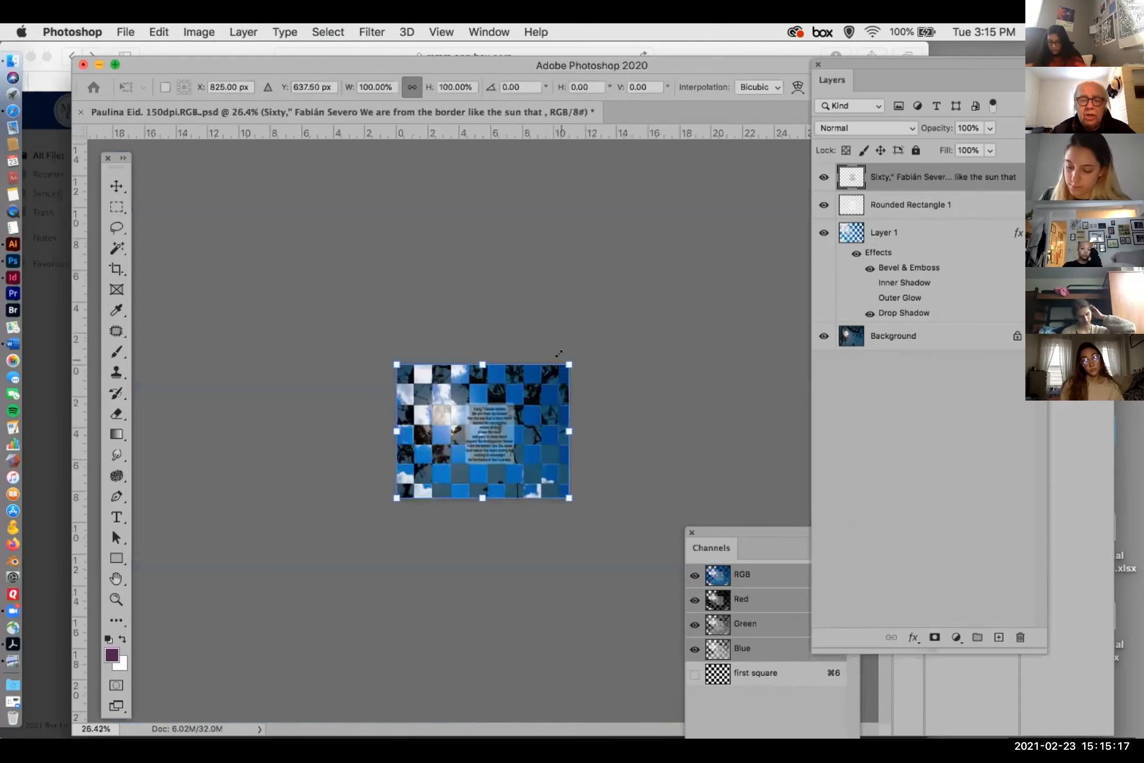
{"action": "left_click_drag", "start_coordinate": [569, 353], "coordinate": [586, 352]}
{"action": "key", "text": "super+z"}
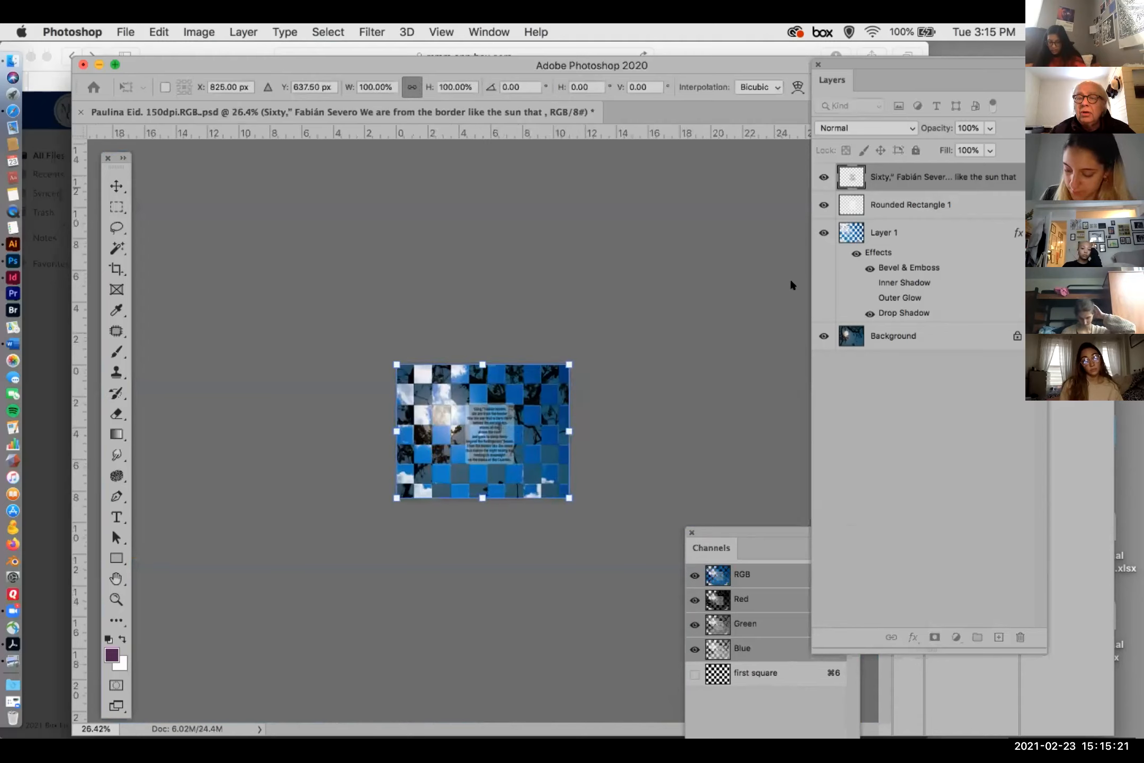
{"action": "key", "text": "Return"}
- Enlarge the Rounded Rectangle 1 layer to about 111% with Free Transform and recentre it behind the poem text
{"action": "left_click", "coordinate": [887, 205]}
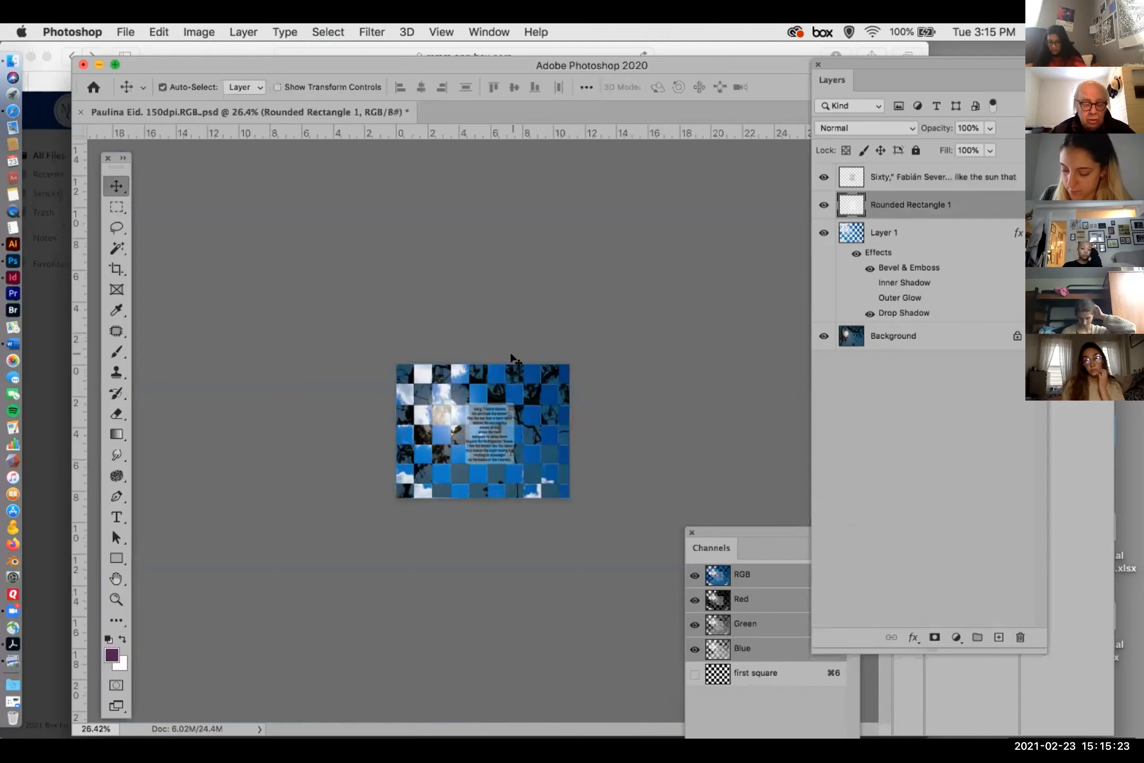
{"action": "scroll", "coordinate": [463, 415], "scroll_direction": "up", "scroll_amount": 5}
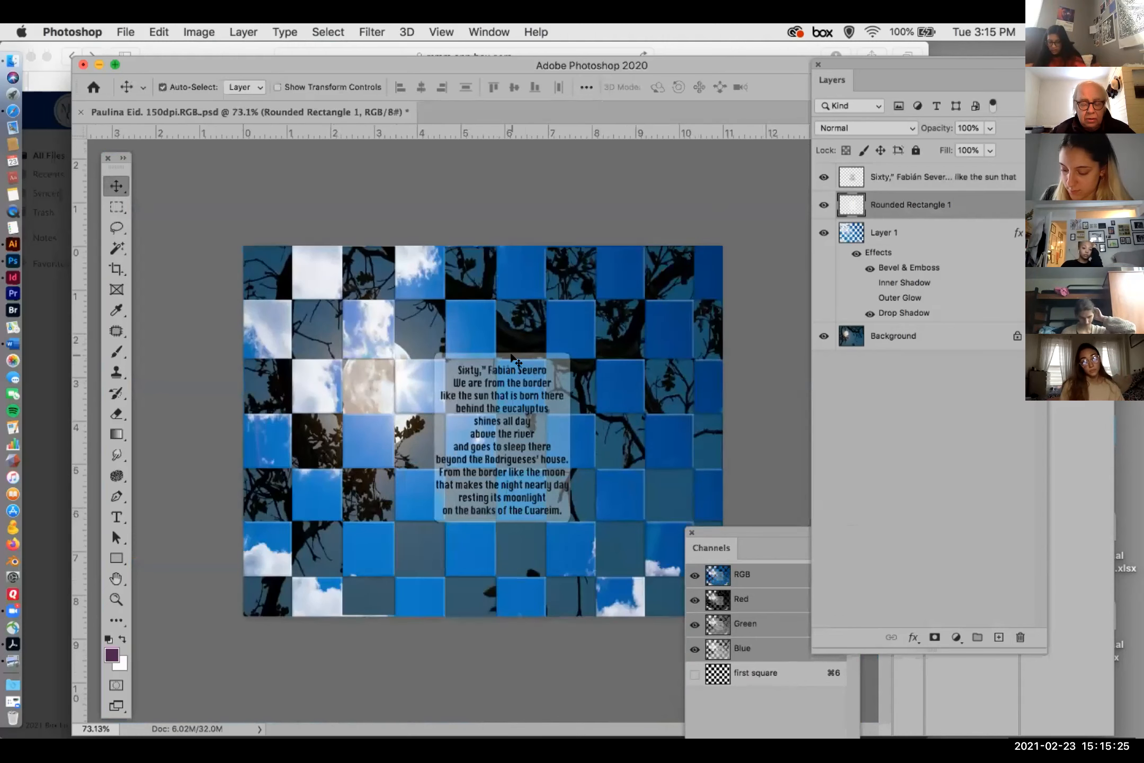
{"action": "key", "text": "super+t"}
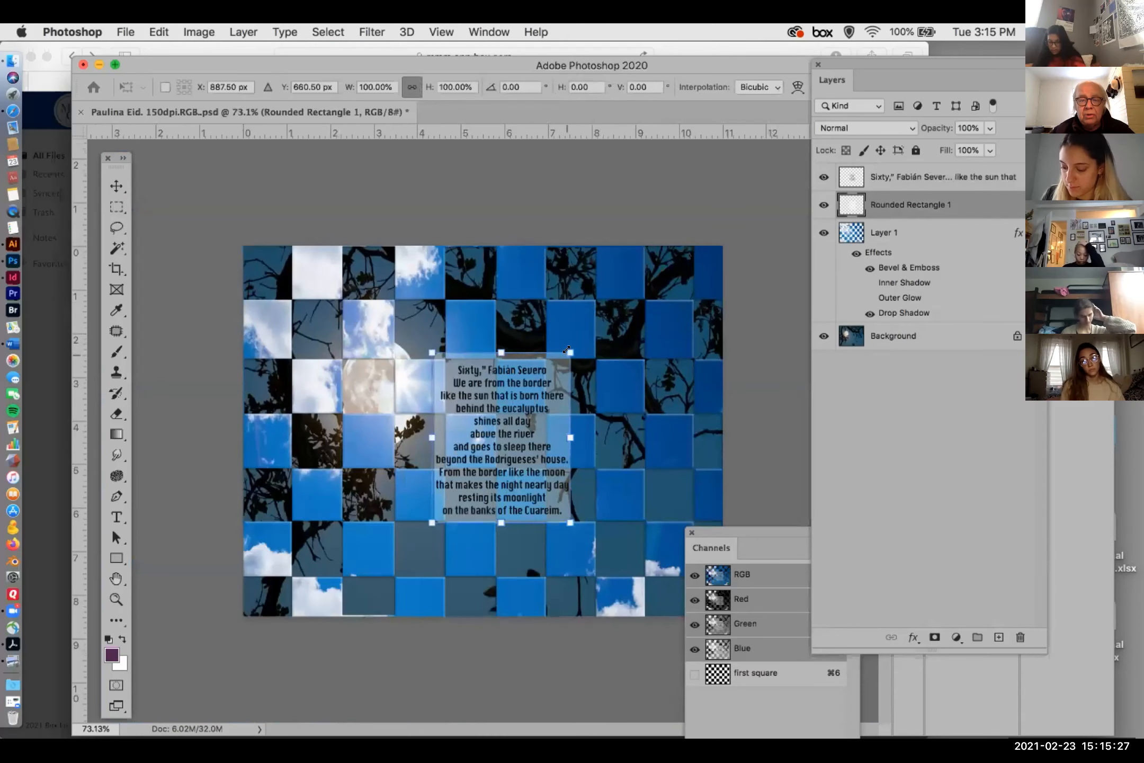
{"action": "left_click_drag", "start_coordinate": [567, 348], "coordinate": [583, 328]}
{"action": "left_click_drag", "start_coordinate": [523, 366], "coordinate": [516, 378]}
{"action": "key", "text": "super+plus"}
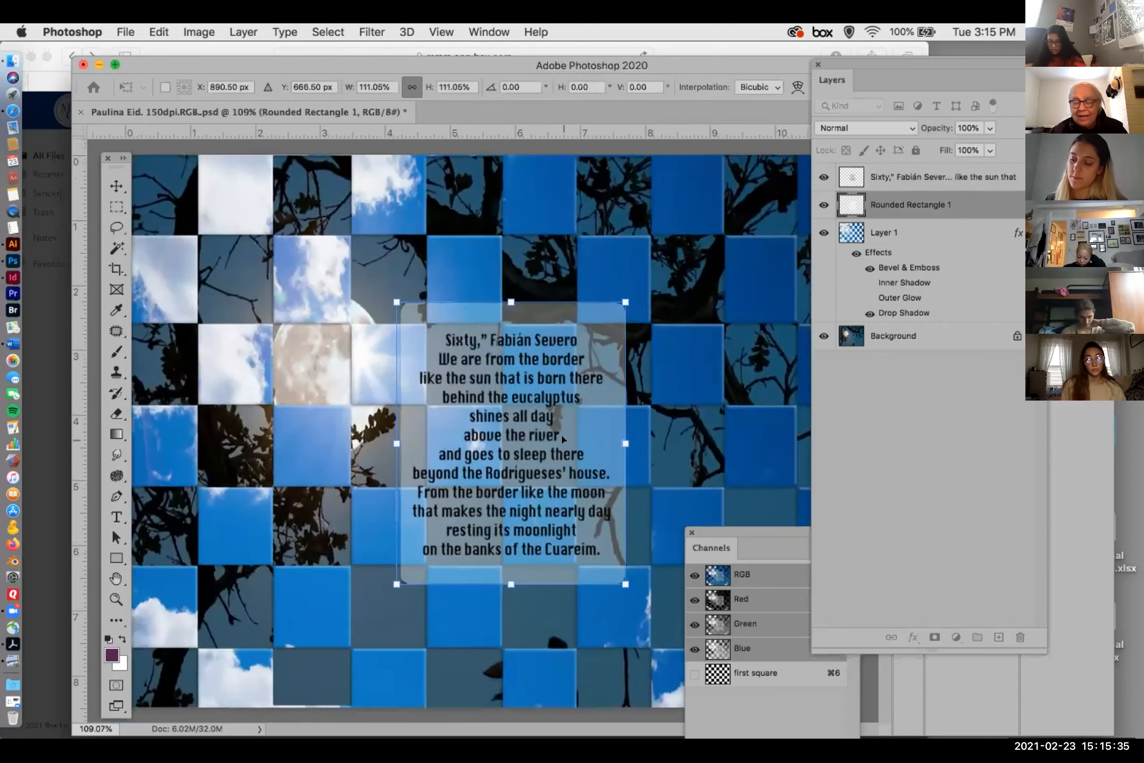
{"action": "key", "text": "Return"}
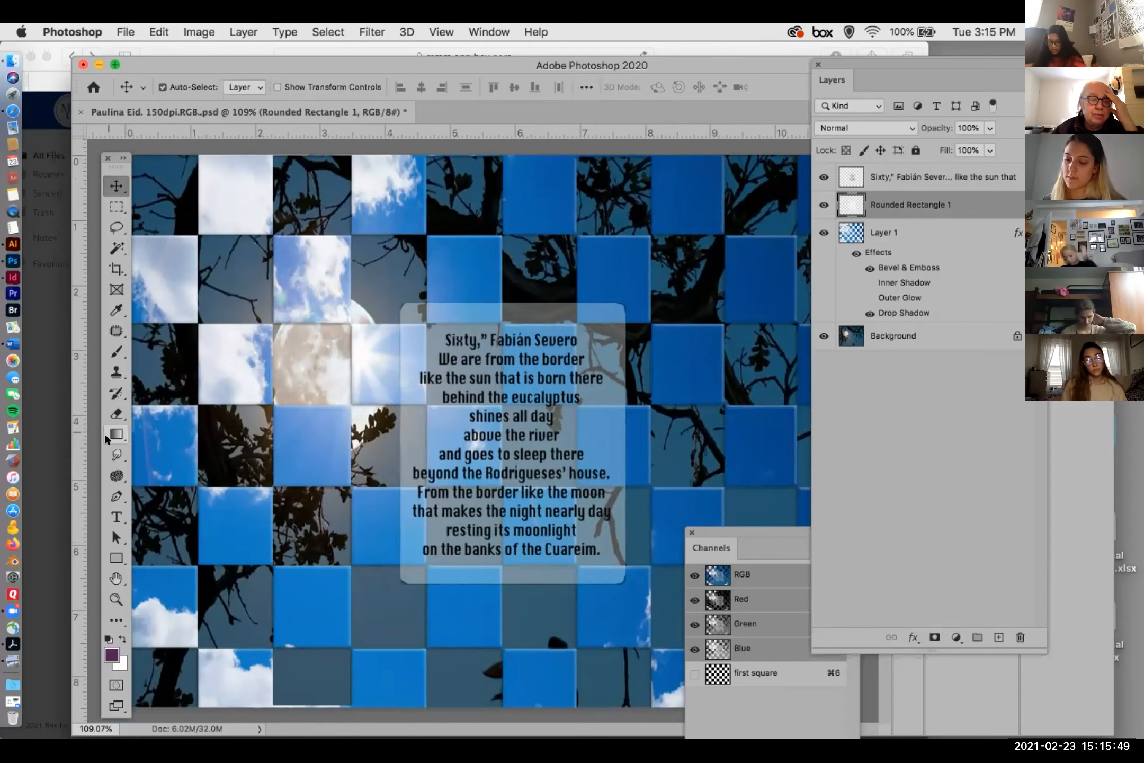
- Draw a tall paragraph text box with placeholder text beside the poem box on its left, and show the Character settings
{"action": "left_click", "coordinate": [115, 515]}
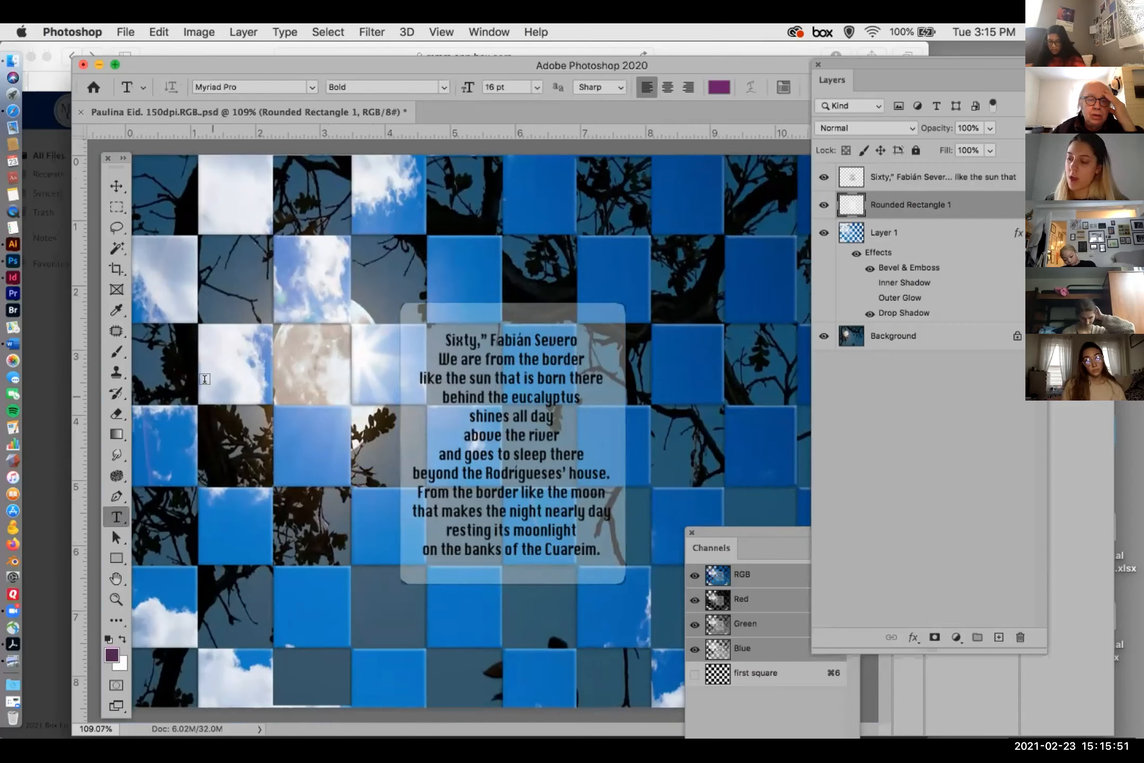
{"action": "left_click_drag", "start_coordinate": [200, 320], "coordinate": [378, 584]}
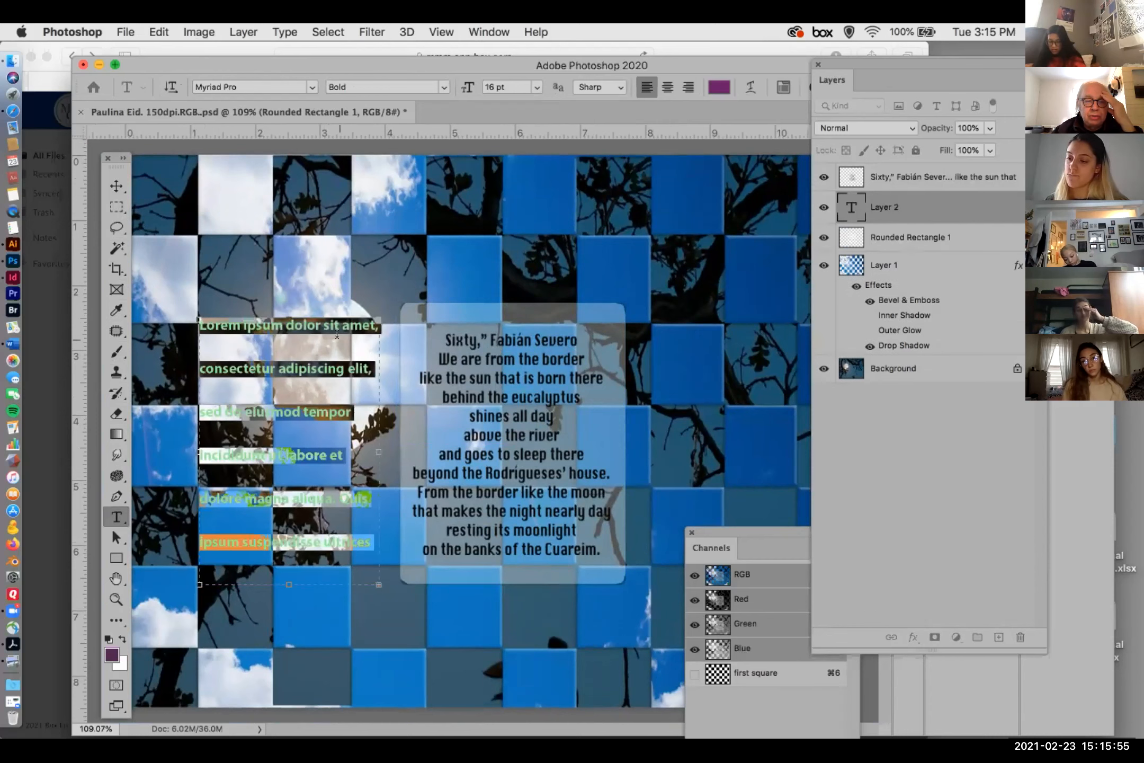
{"action": "left_click", "coordinate": [477, 29]}
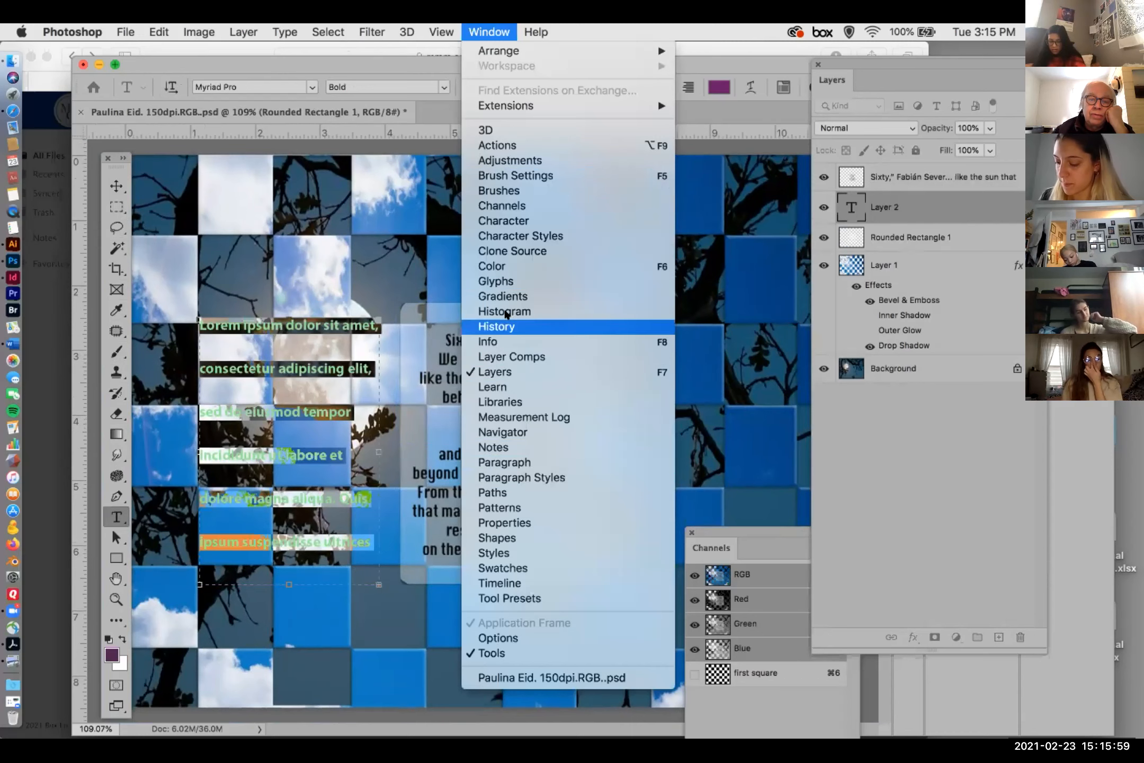
{"action": "left_click", "coordinate": [511, 221]}
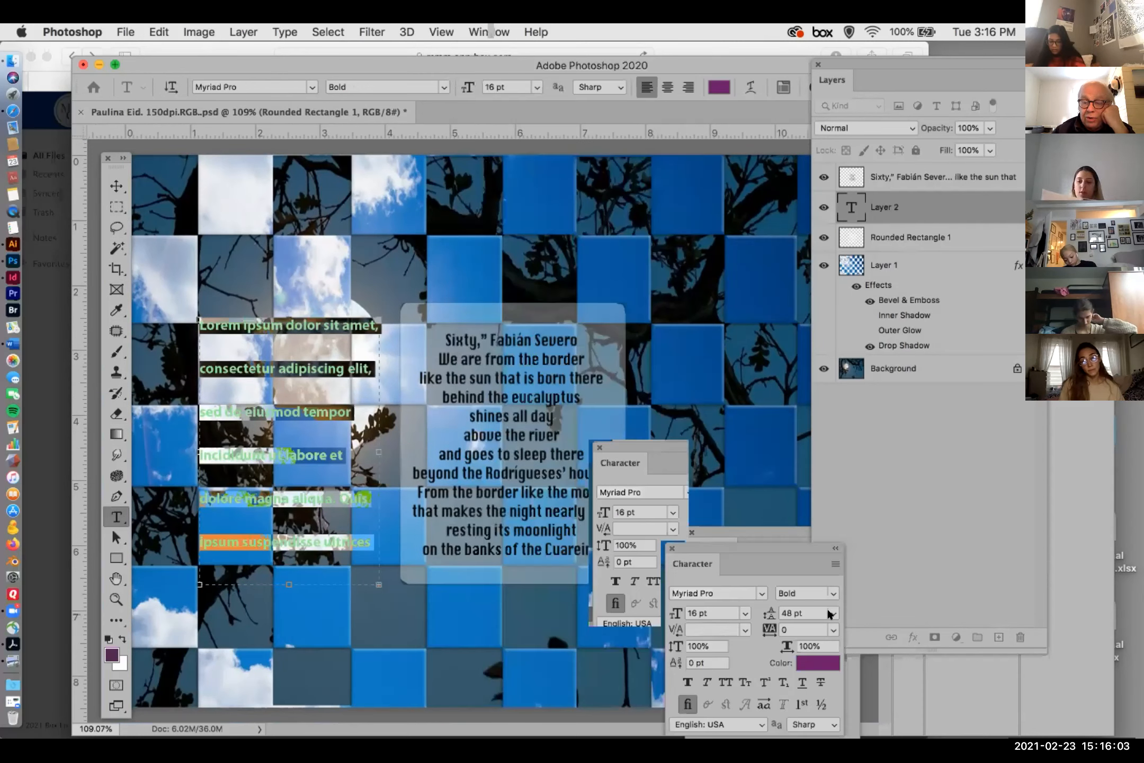
- Try a 16 pt leading on the placeholder text and settle on 24 pt
{"action": "left_click", "coordinate": [830, 614]}
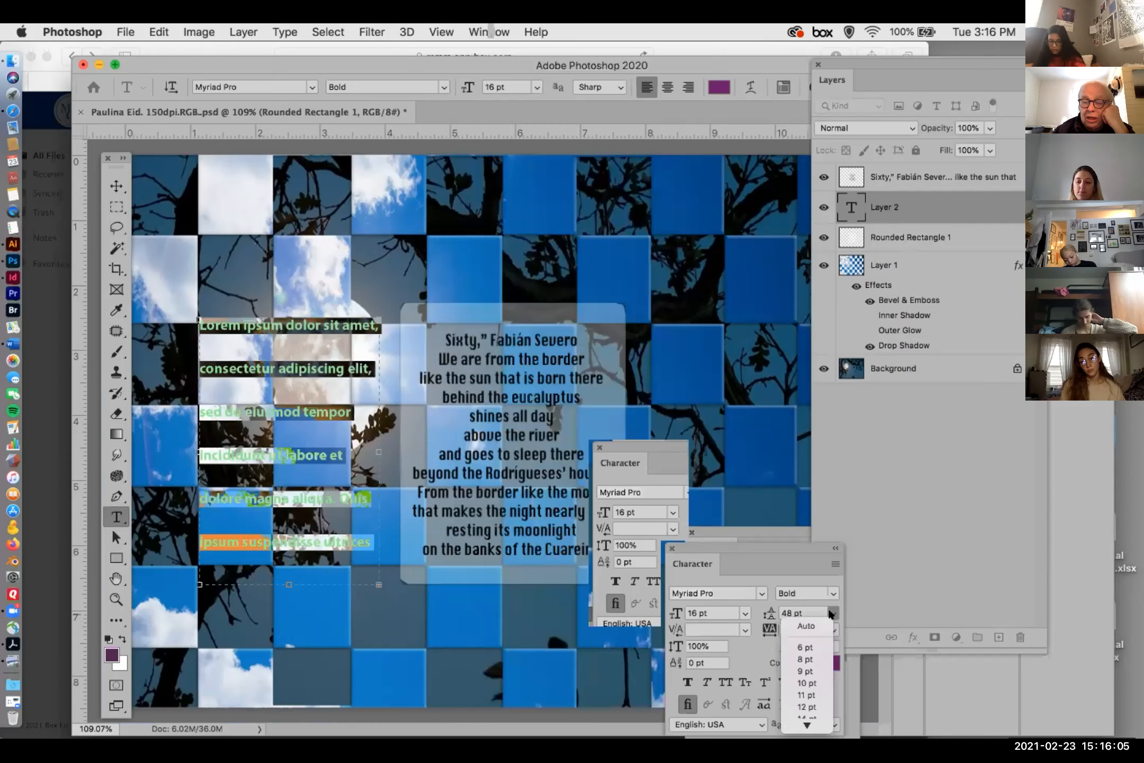
{"action": "mouse_move", "coordinate": [804, 723]}
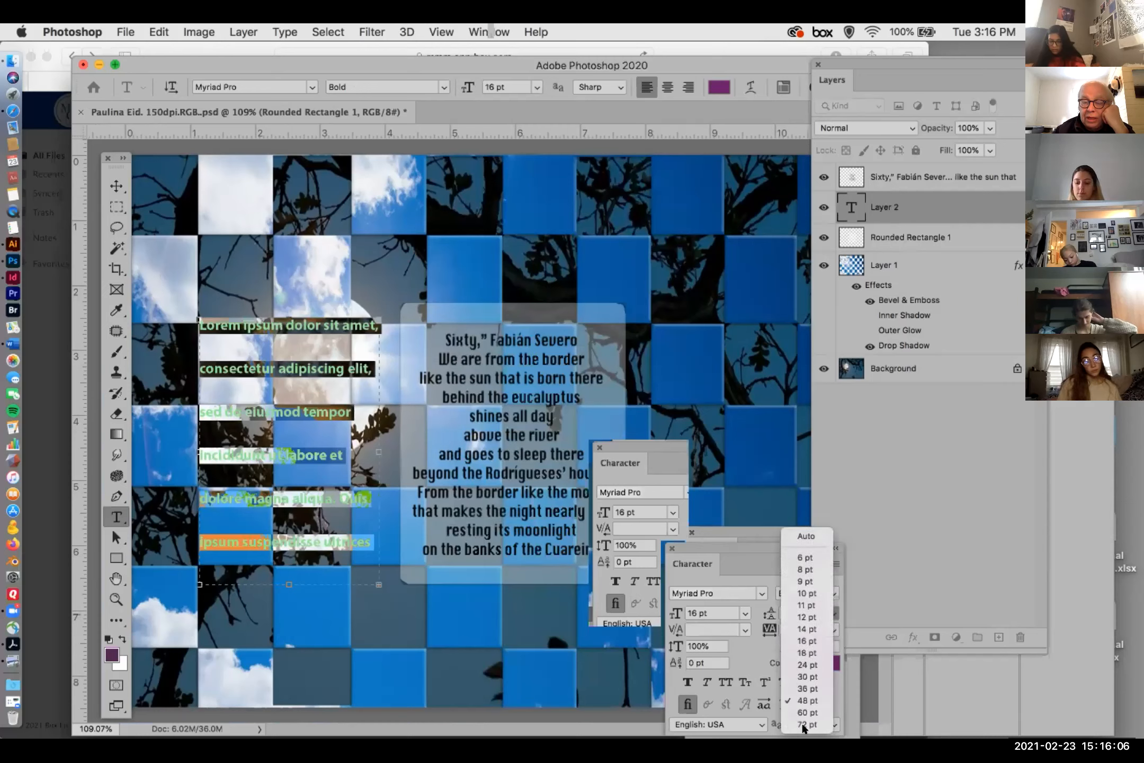
{"action": "left_click", "coordinate": [806, 641]}
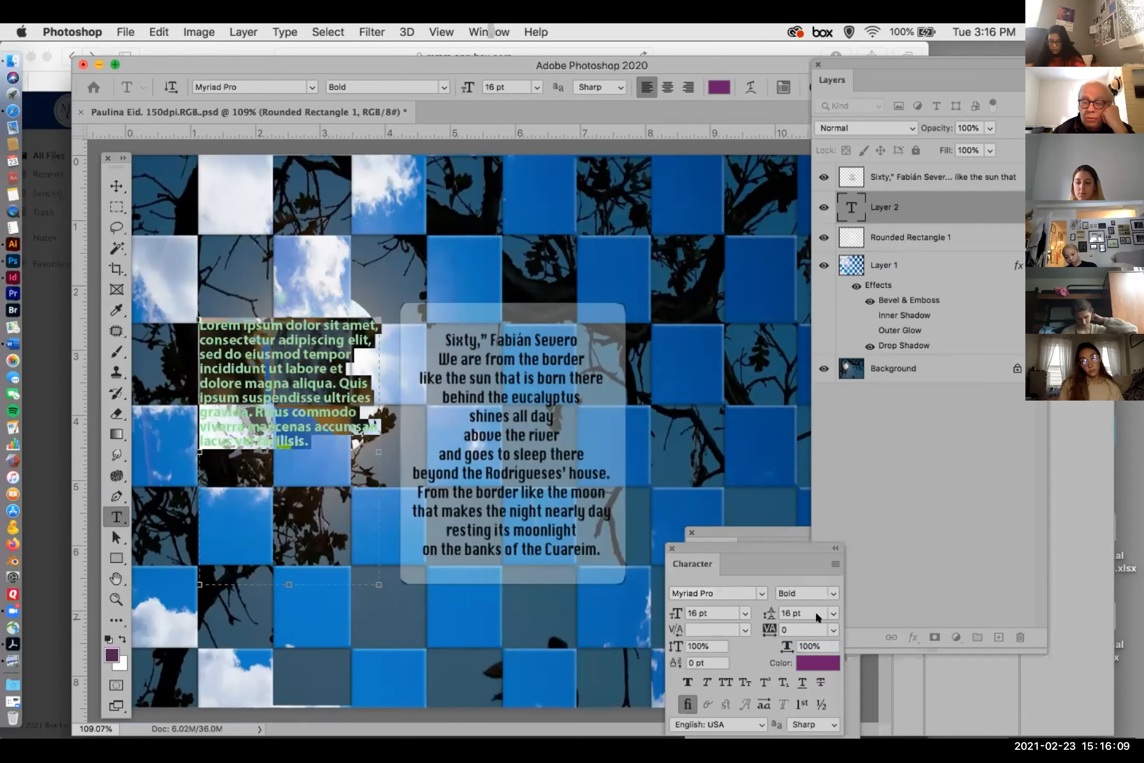
{"action": "left_click", "coordinate": [828, 609]}
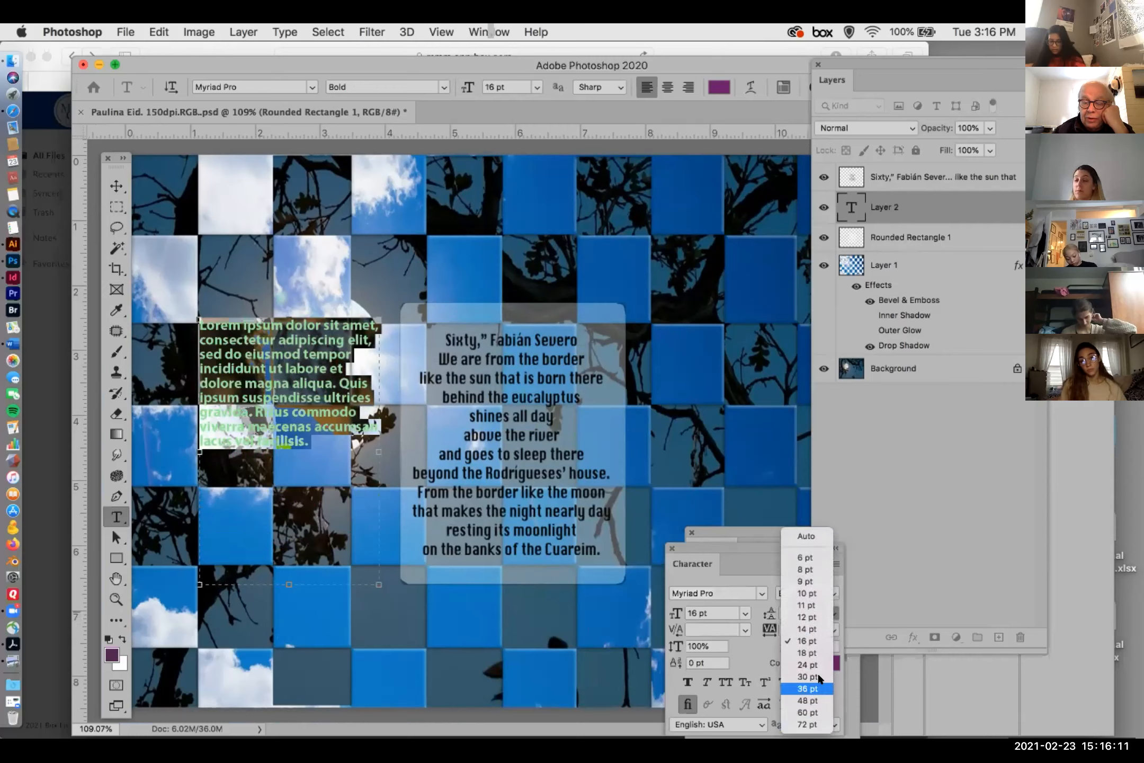
{"action": "left_click", "coordinate": [807, 664]}
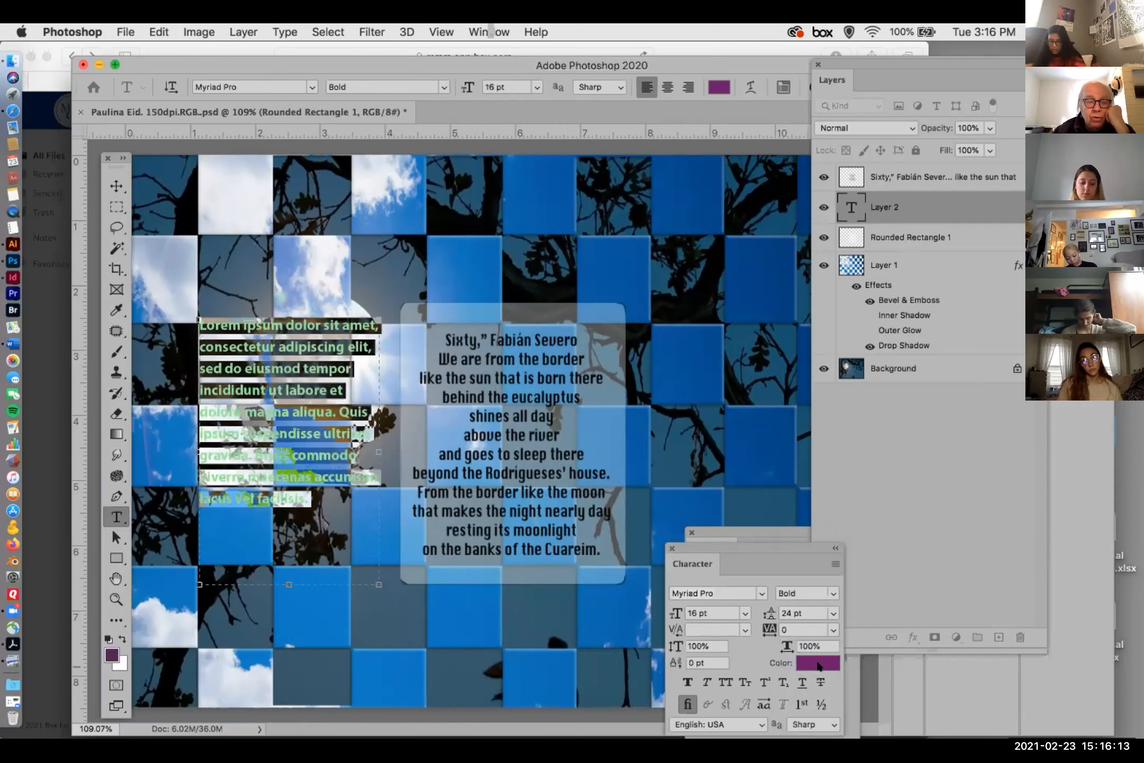
{"action": "left_click", "coordinate": [271, 414]}
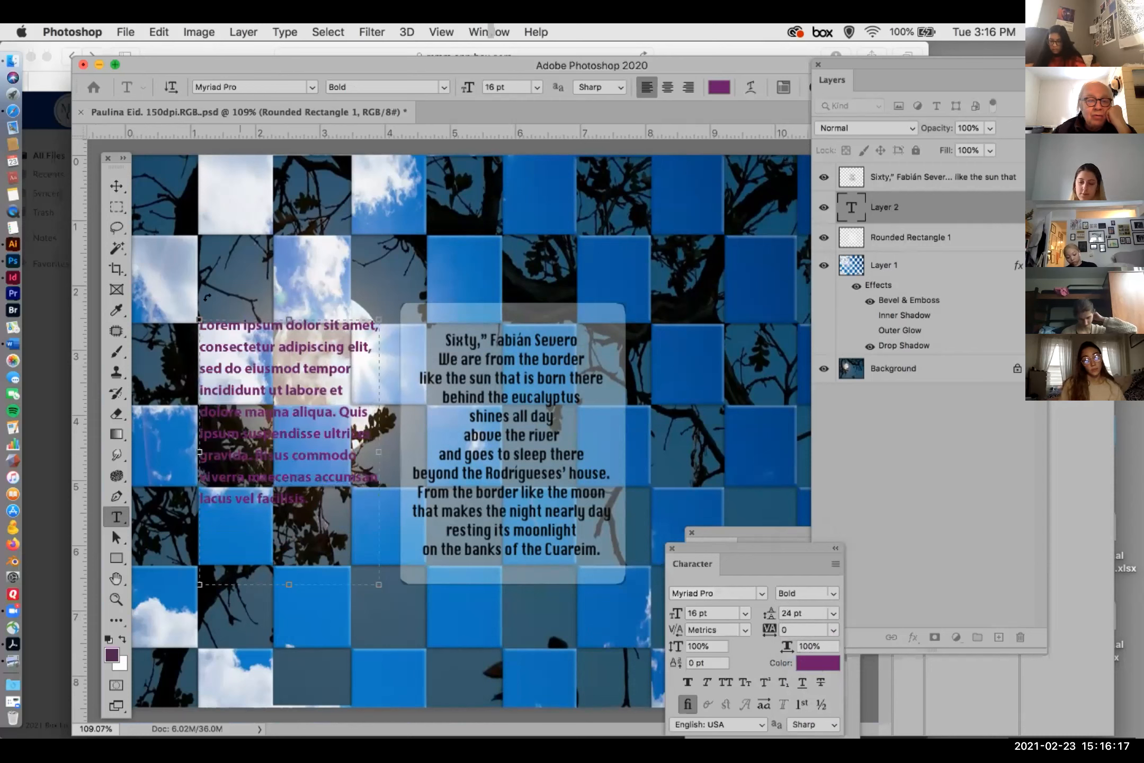
- Move the placeholder text slightly down and closer to the poem box, and delete its text layer
{"action": "left_click", "coordinate": [112, 184]}
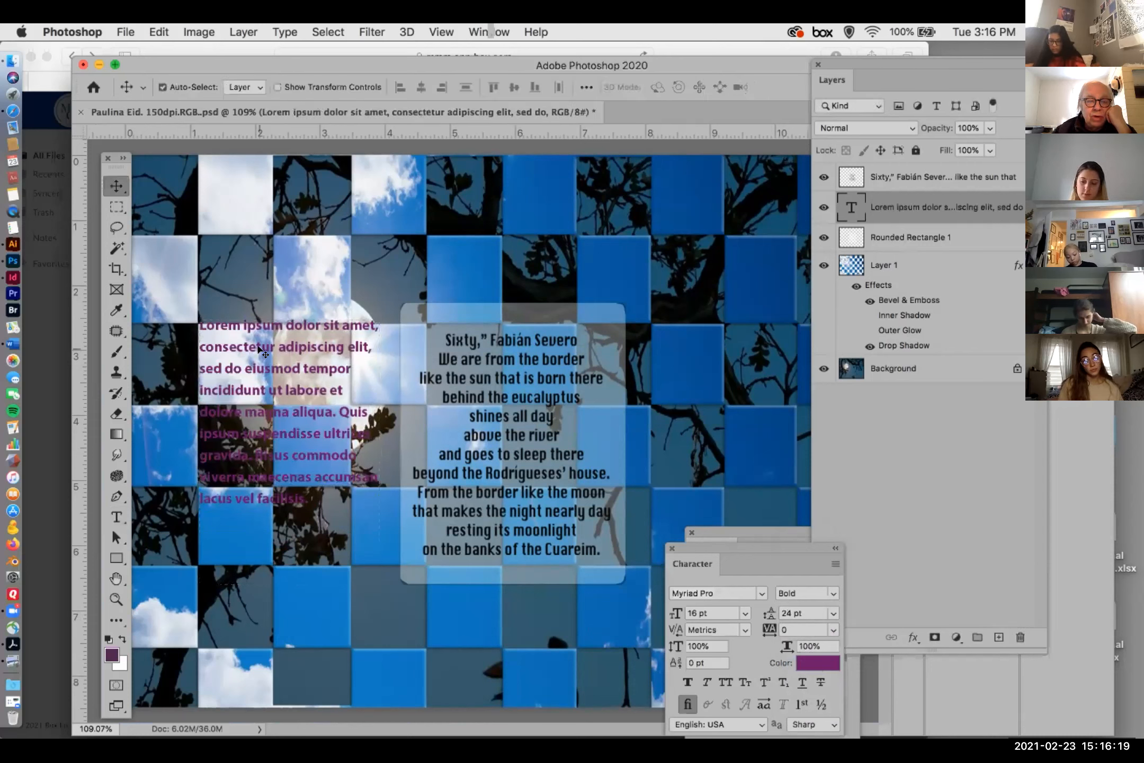
{"action": "left_click_drag", "start_coordinate": [260, 351], "coordinate": [285, 365]}
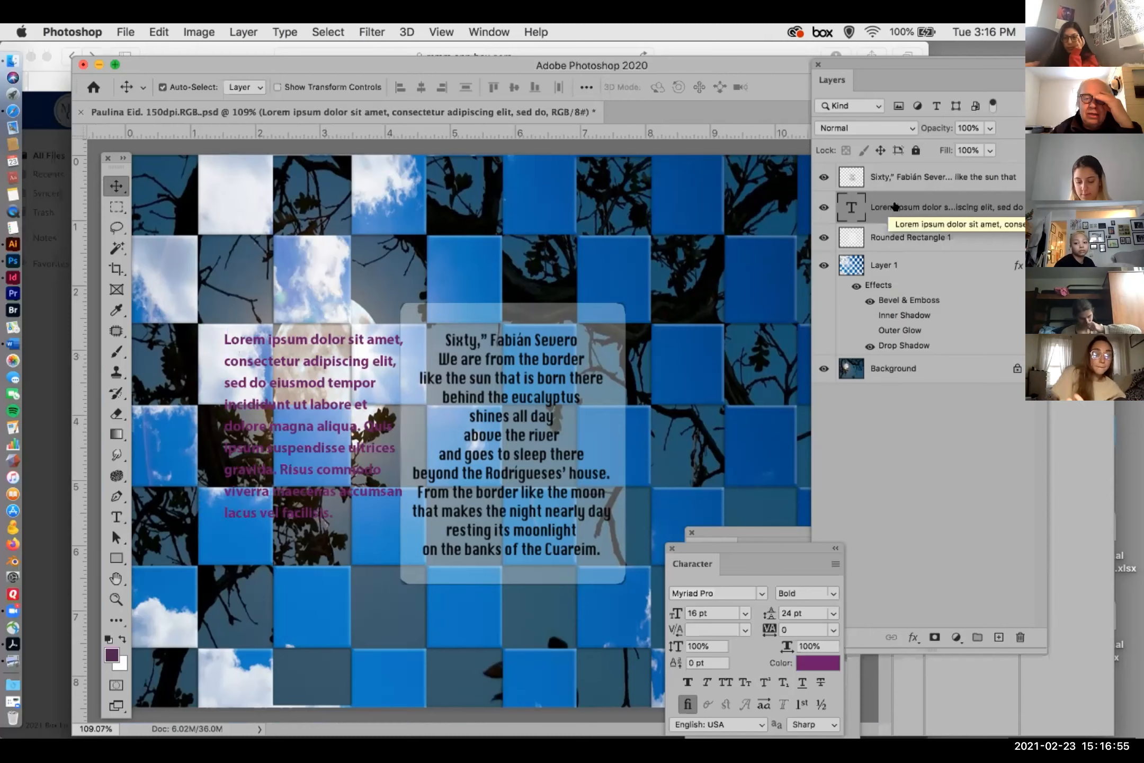
{"action": "left_click_drag", "start_coordinate": [894, 207], "coordinate": [1017, 635]}
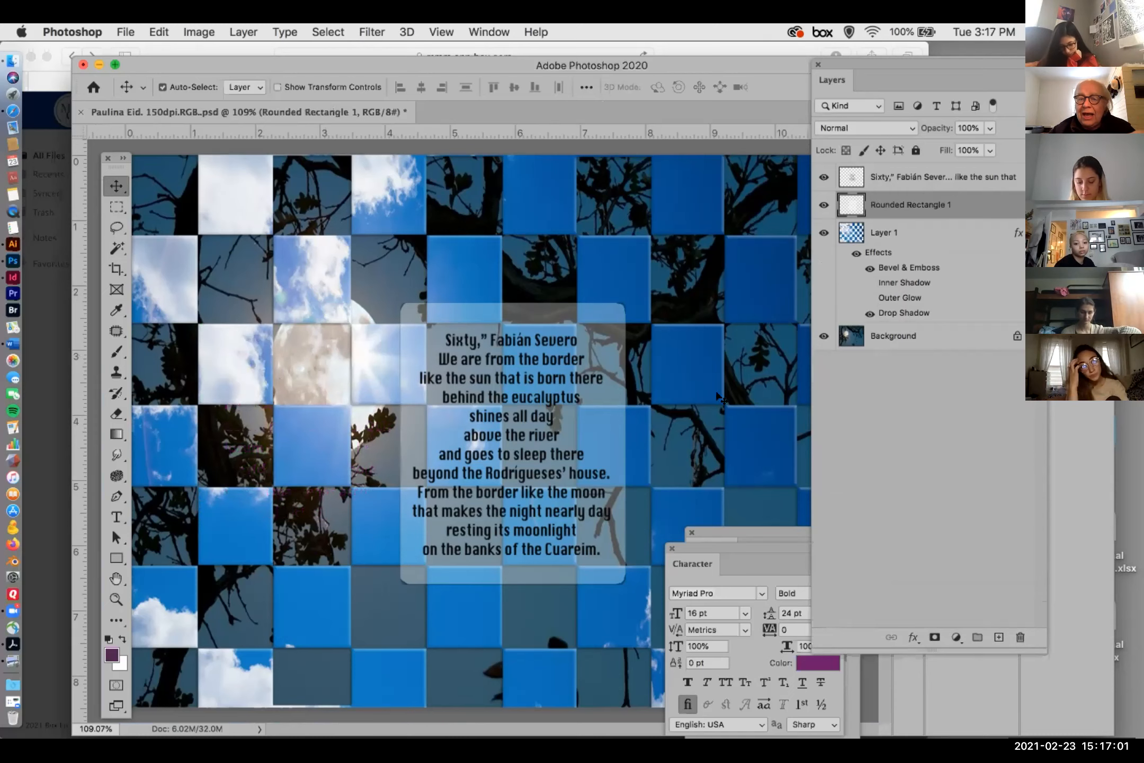
- Try the Add Noise filter on Layer 1, lowering the amount to 105.96%, and cancel the filter
{"action": "scroll", "coordinate": [514, 414], "scroll_direction": "up", "scroll_amount": 5}
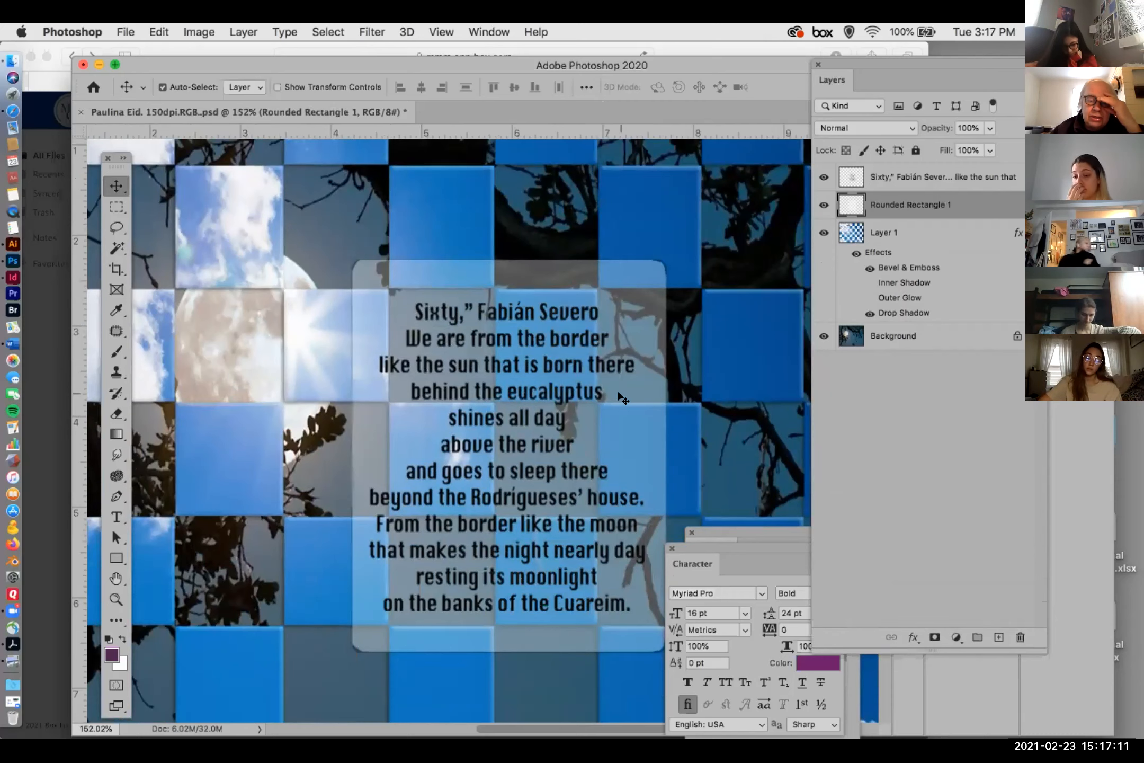
{"action": "key", "text": "super+0"}
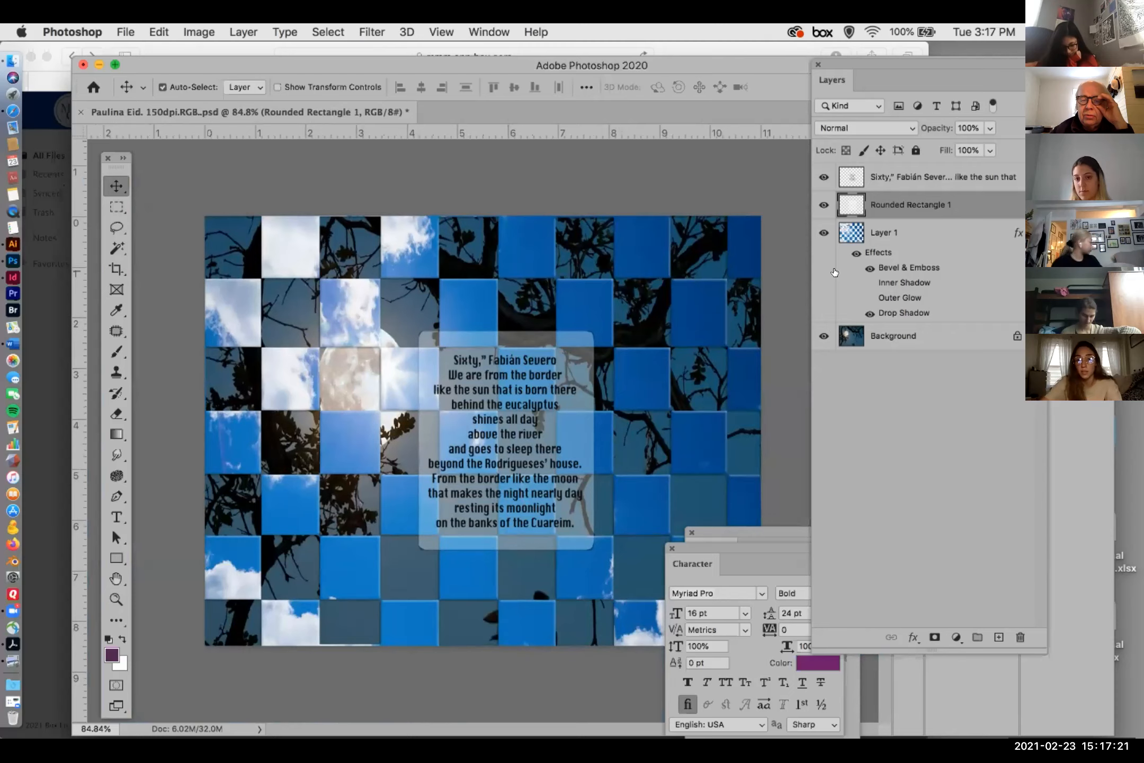
{"action": "left_click", "coordinate": [871, 232]}
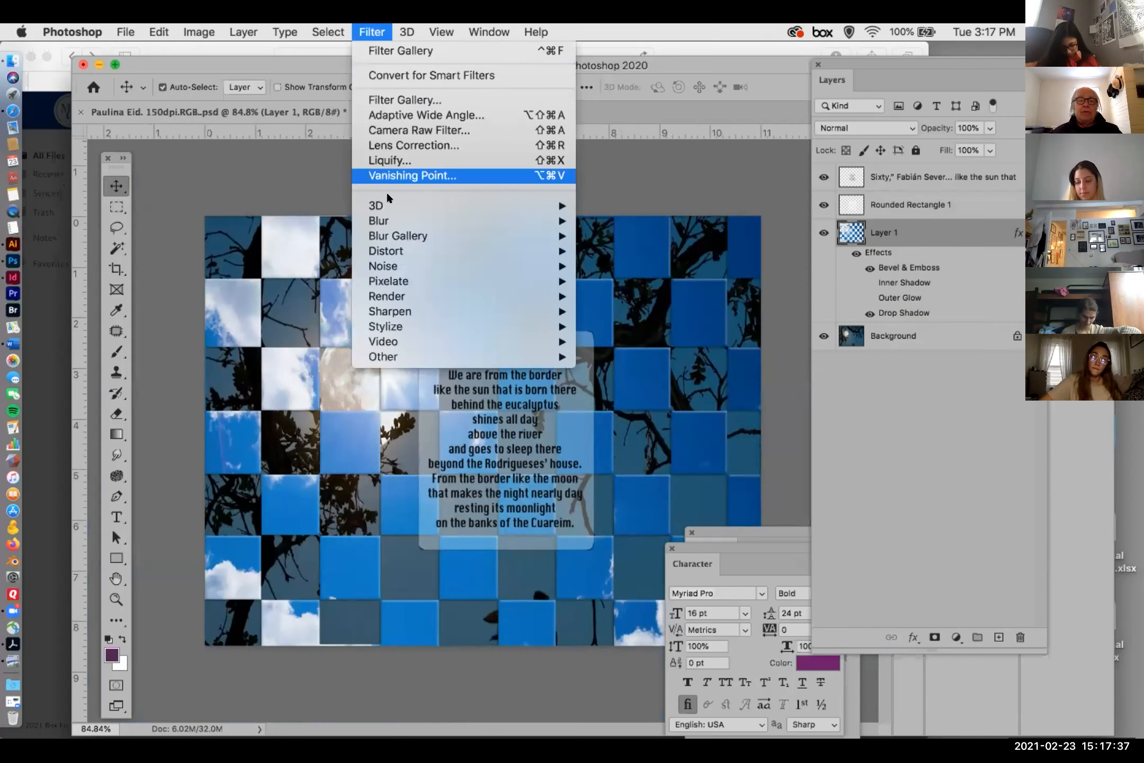
{"action": "mouse_move", "coordinate": [511, 253]}
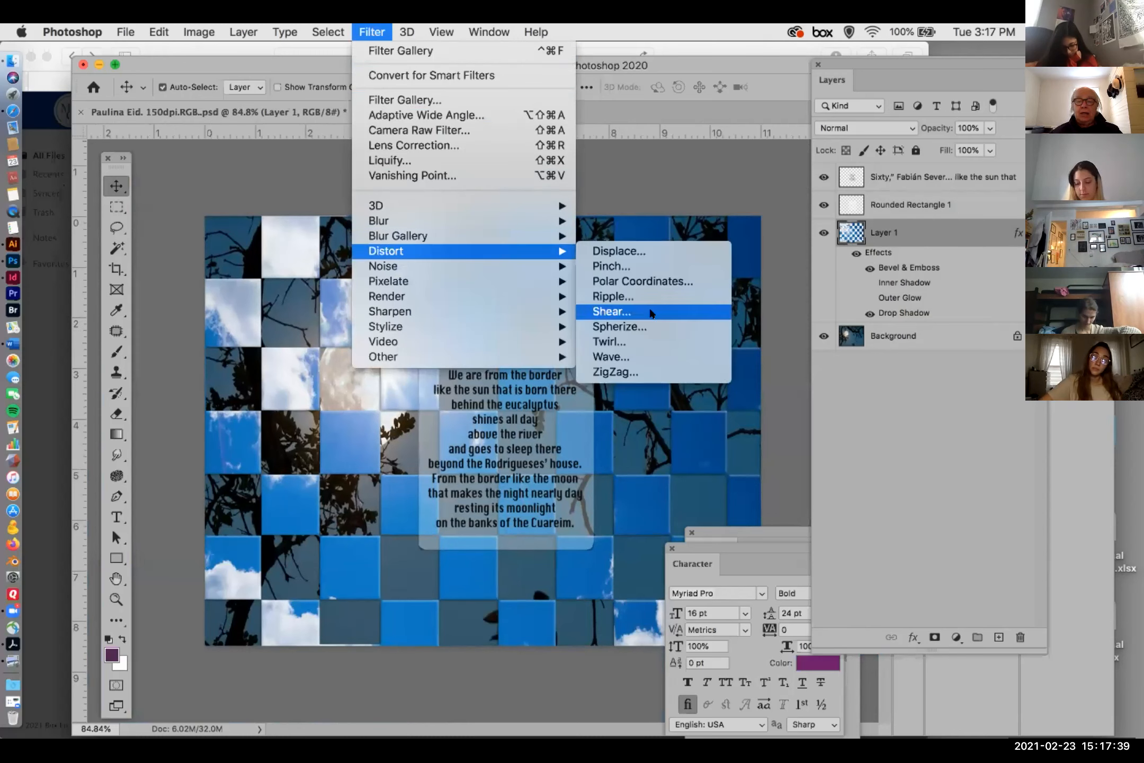
{"action": "mouse_move", "coordinate": [466, 232]}
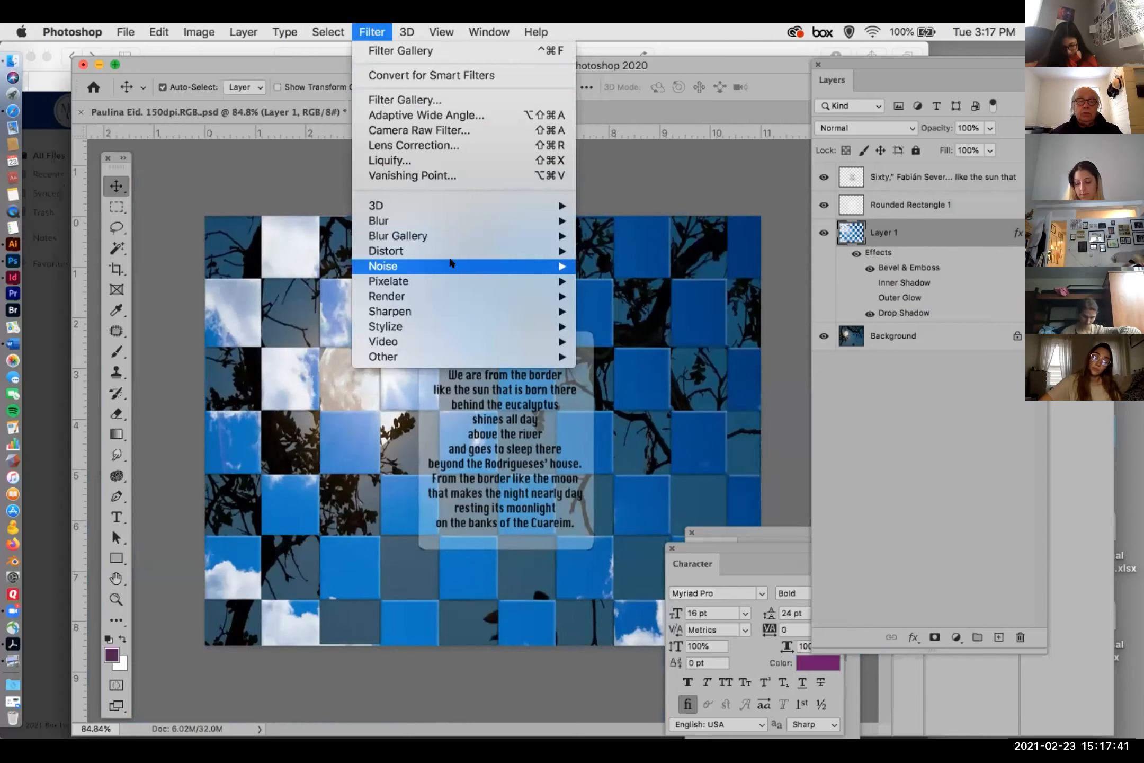
{"action": "mouse_move", "coordinate": [557, 270]}
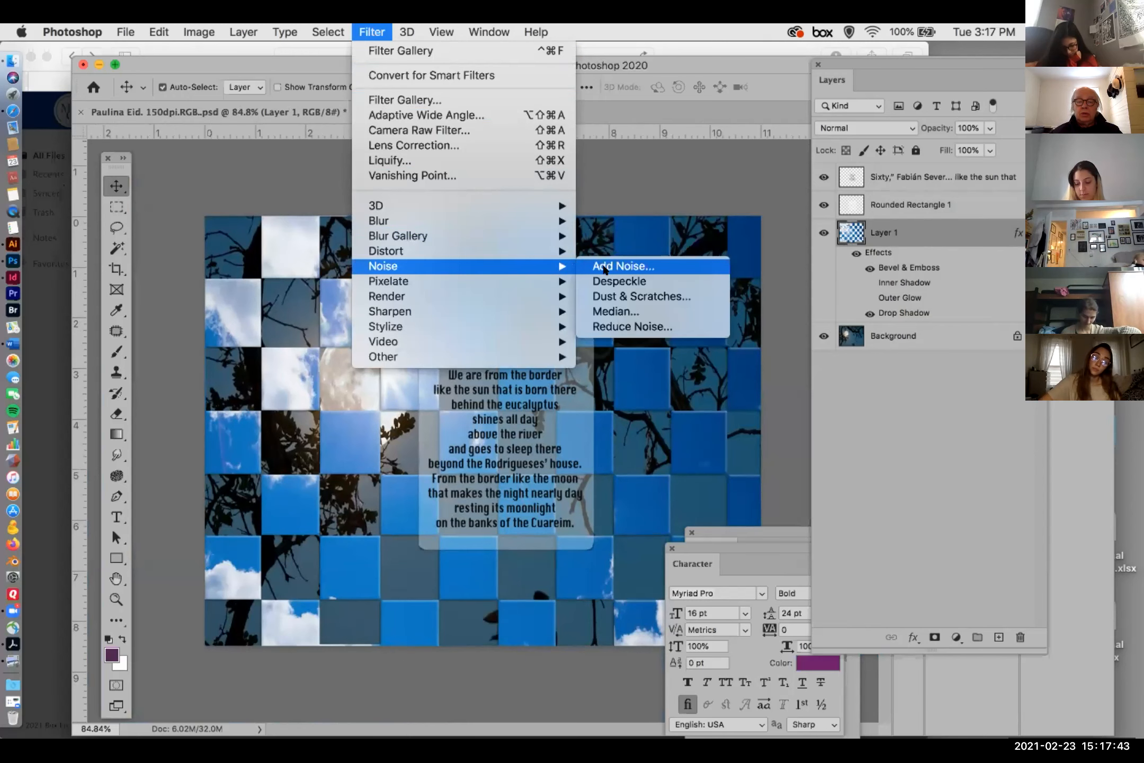
{"action": "left_click", "coordinate": [596, 267]}
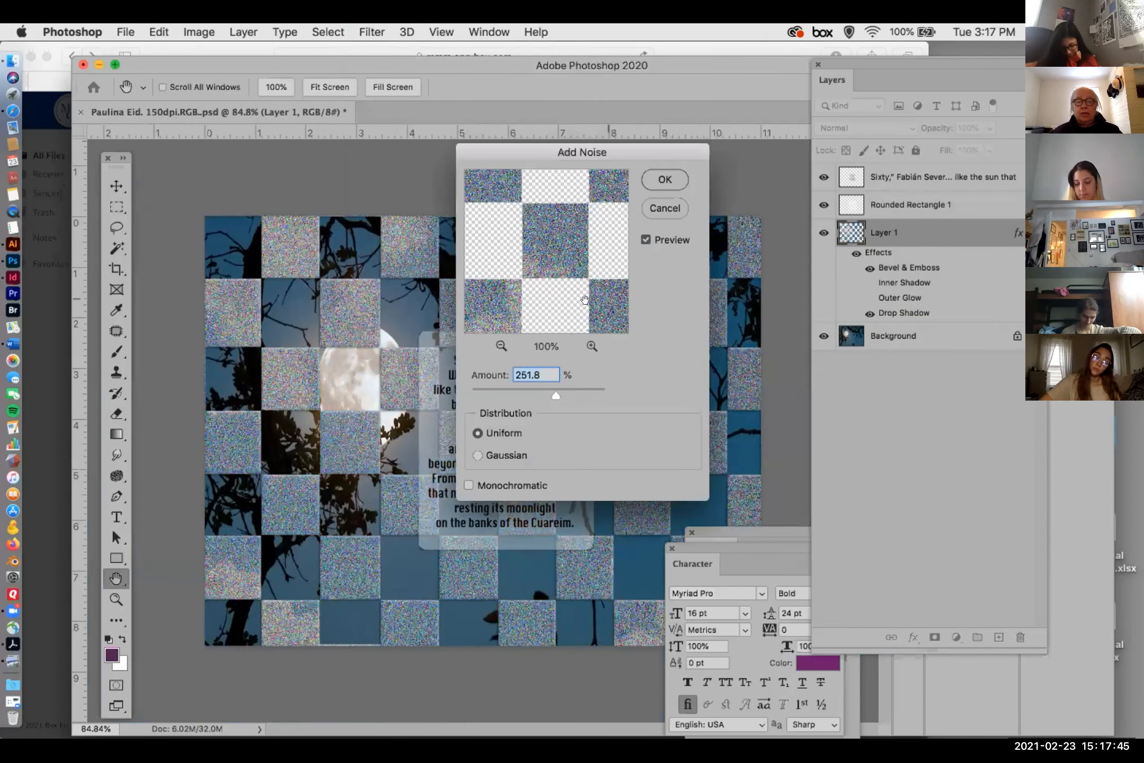
{"action": "left_click_drag", "start_coordinate": [554, 392], "coordinate": [514, 391]}
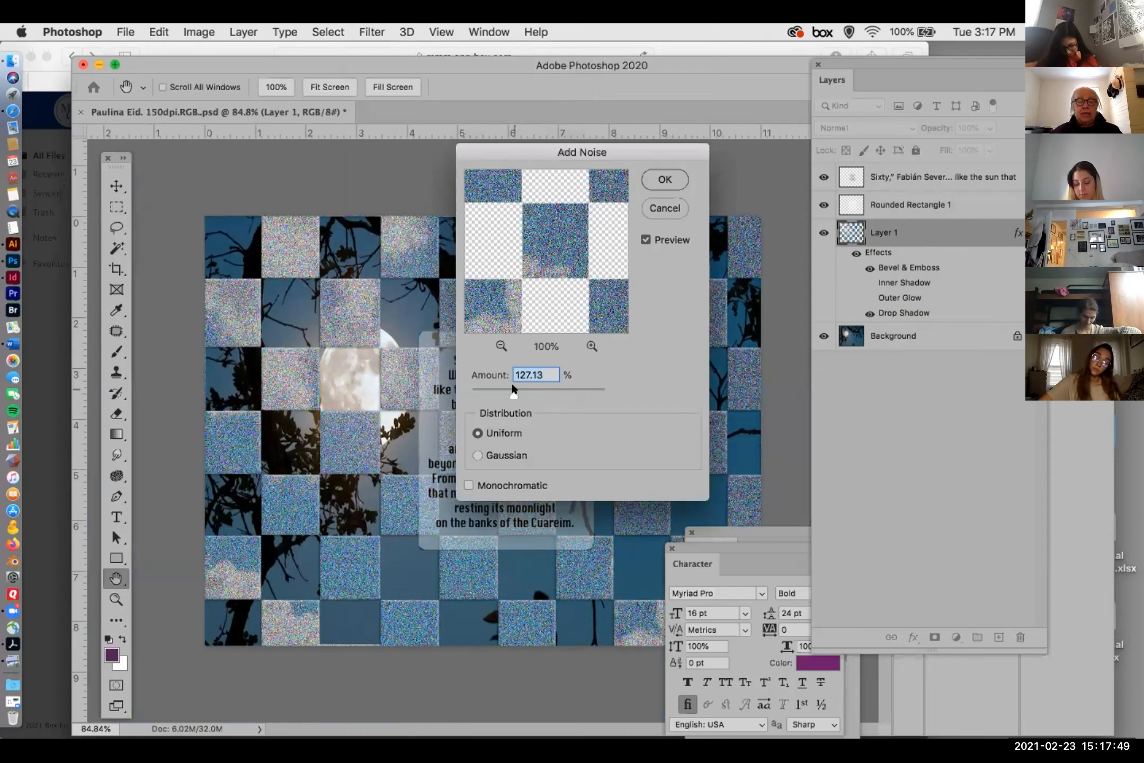
{"action": "left_click_drag", "start_coordinate": [512, 391], "coordinate": [503, 392]}
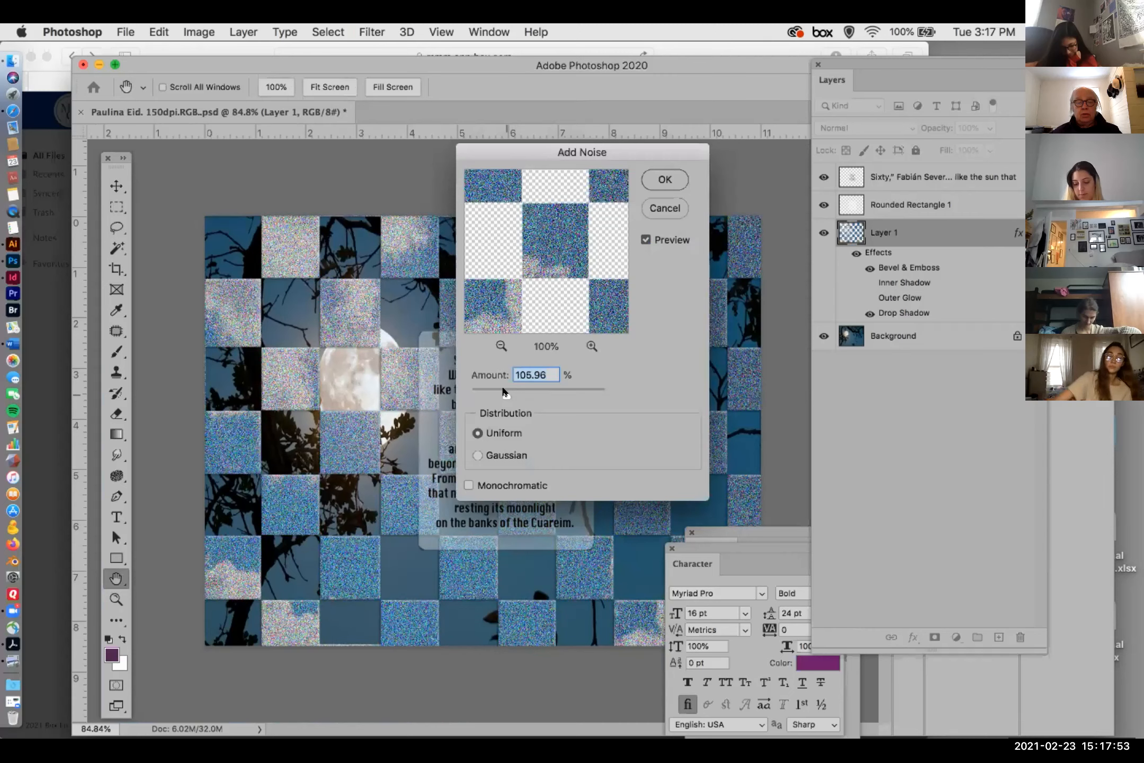
{"action": "left_click", "coordinate": [667, 209]}
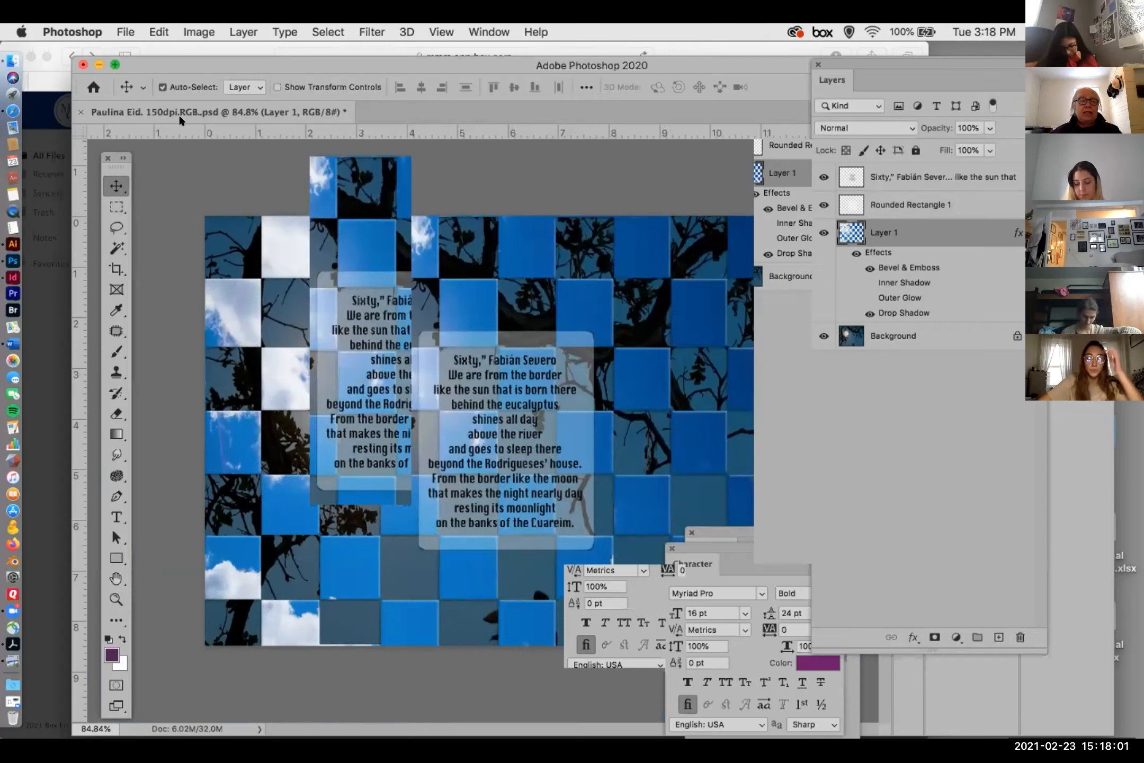
- Close the blue checkerboard poem document without saving, switch to the Box file list in Safari, and dismiss the application launch notice
{"action": "left_click", "coordinate": [81, 112]}
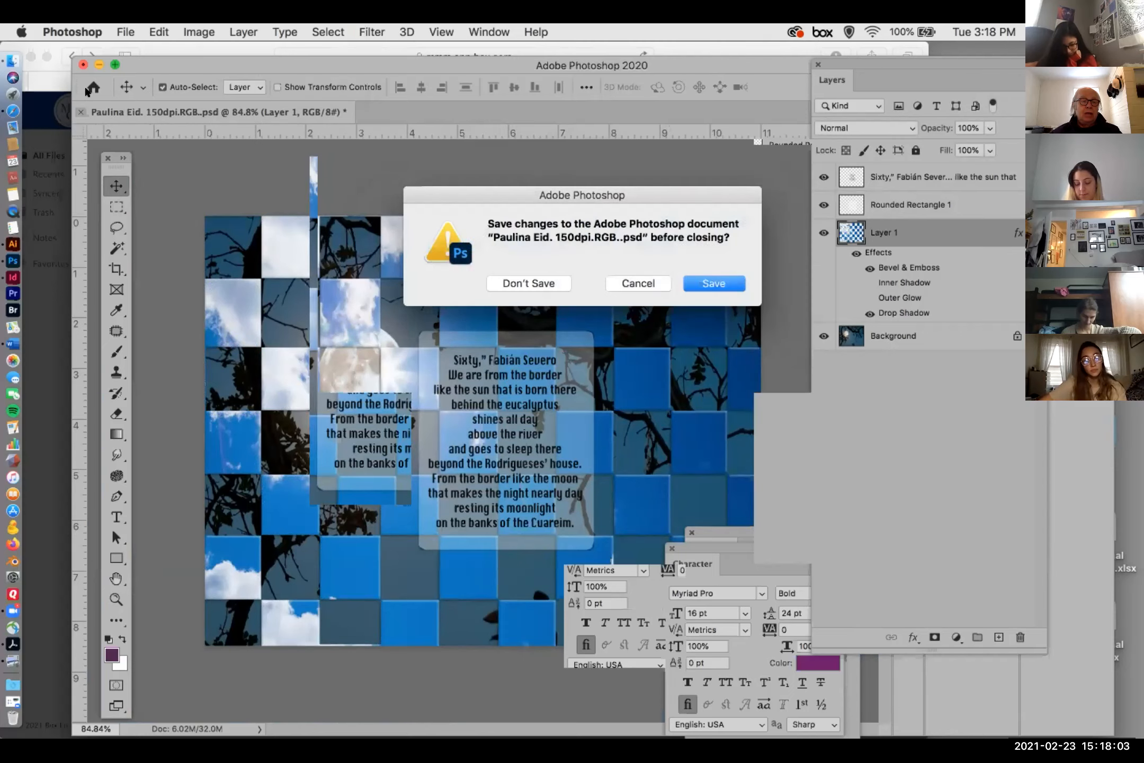
{"action": "left_click", "coordinate": [517, 283]}
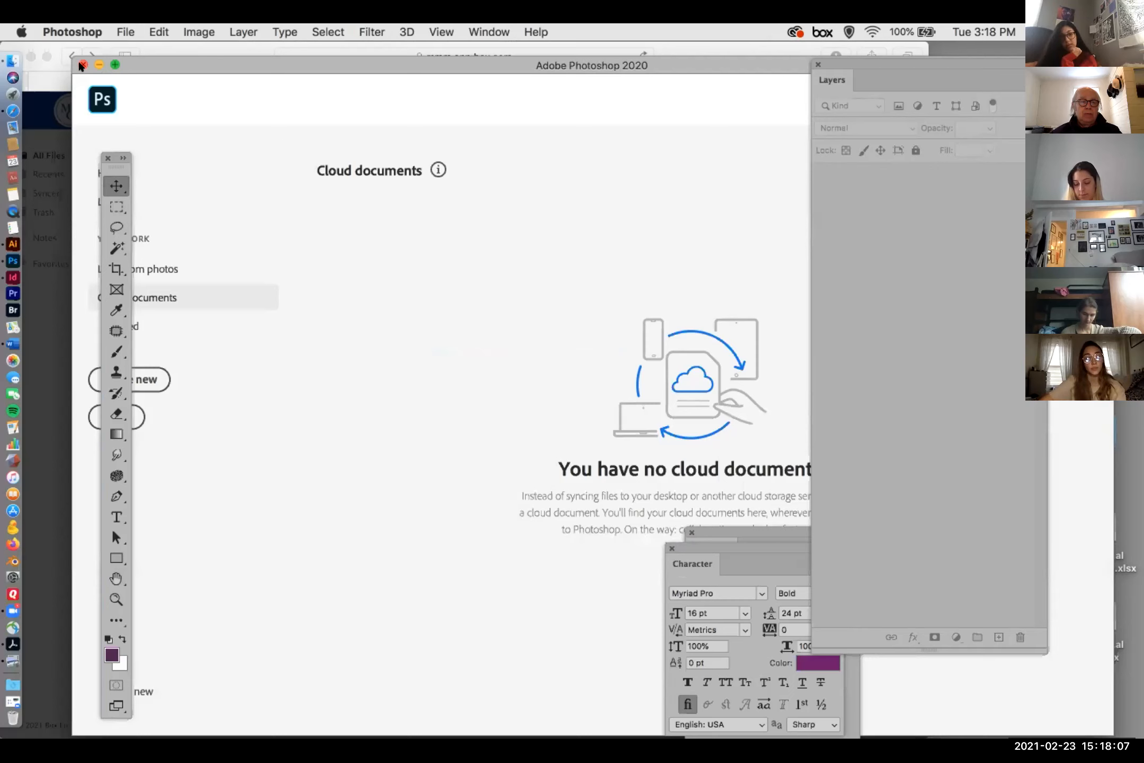
{"action": "left_click", "coordinate": [82, 65]}
{"action": "left_click", "coordinate": [195, 79]}
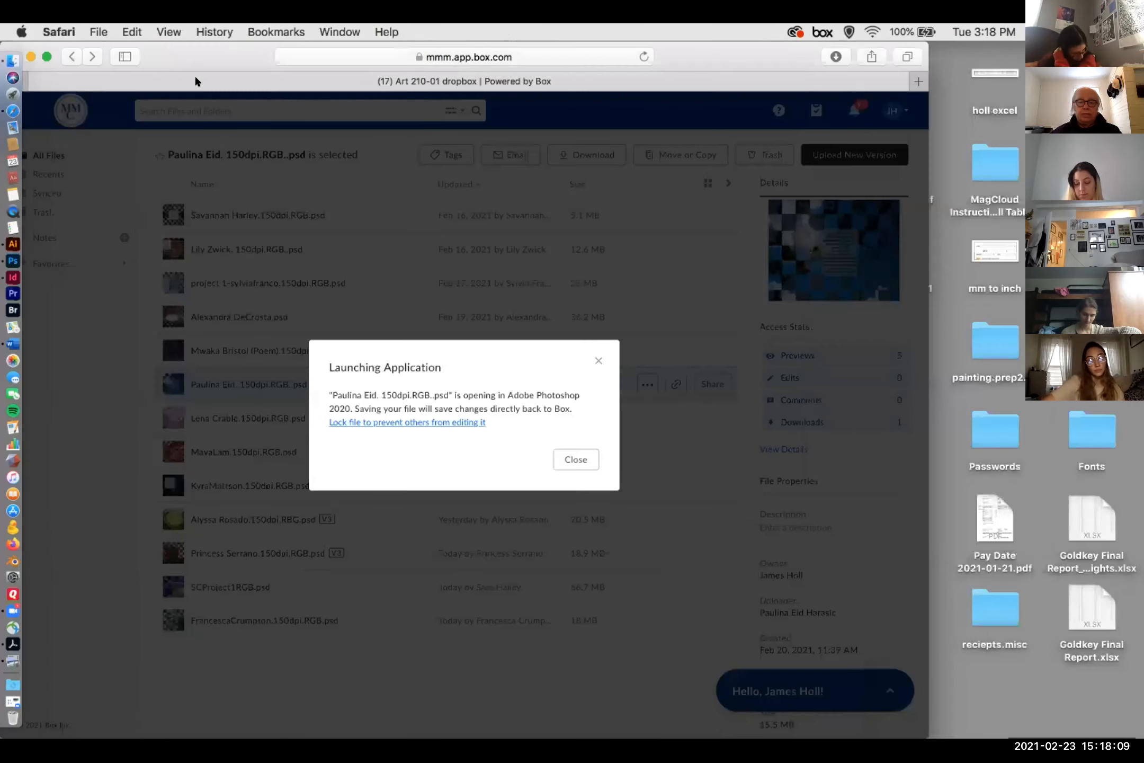
{"action": "left_click", "coordinate": [595, 356]}
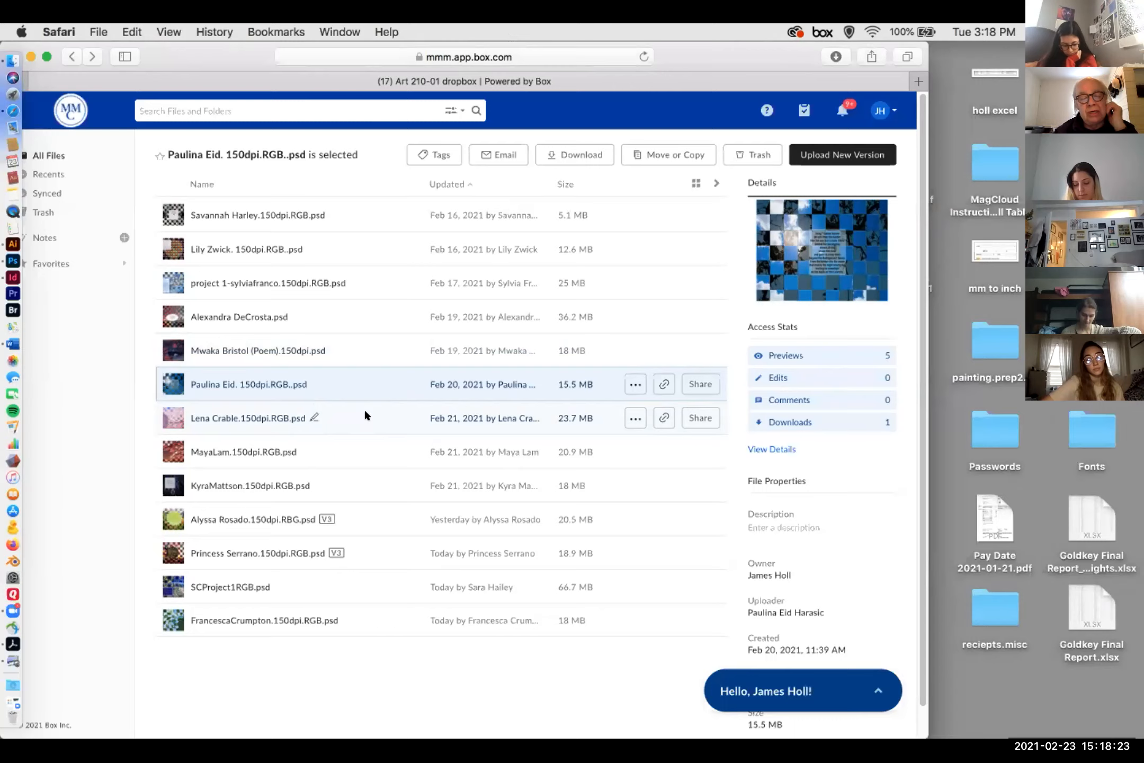
- Preview the pink cherry-blossom poem artwork in Box and return to the file list
{"action": "left_click", "coordinate": [247, 418]}
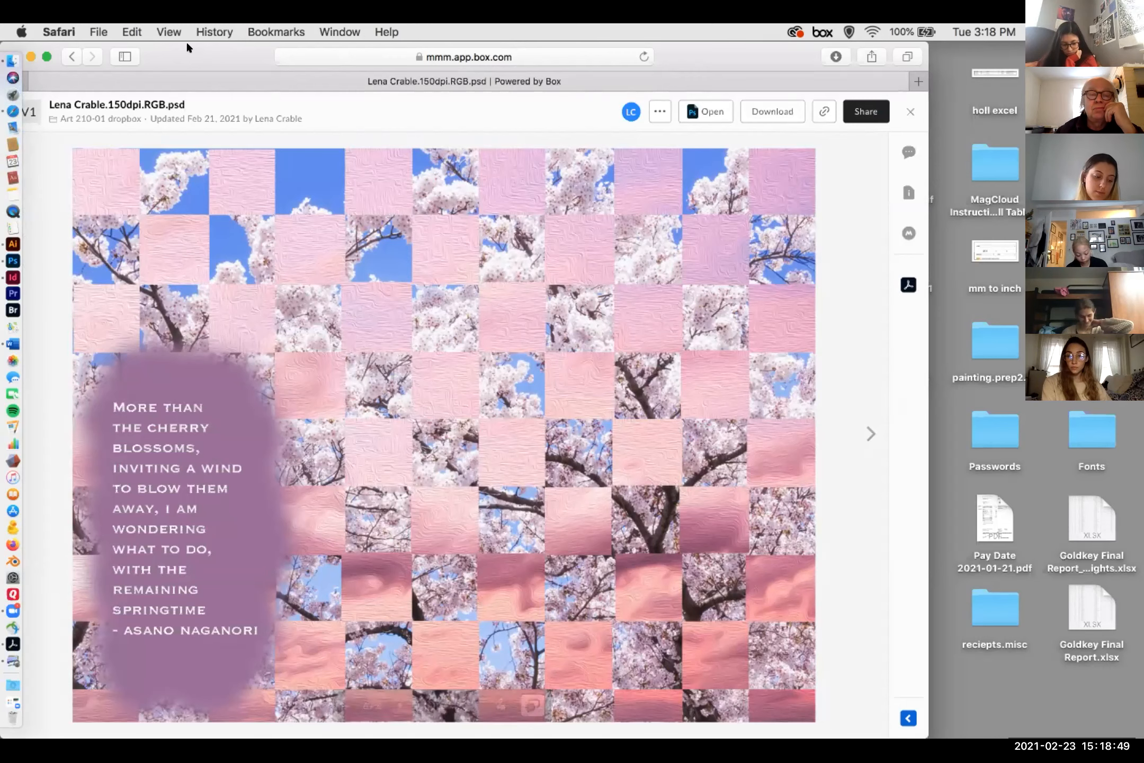
{"action": "double_click", "coordinate": [155, 50]}
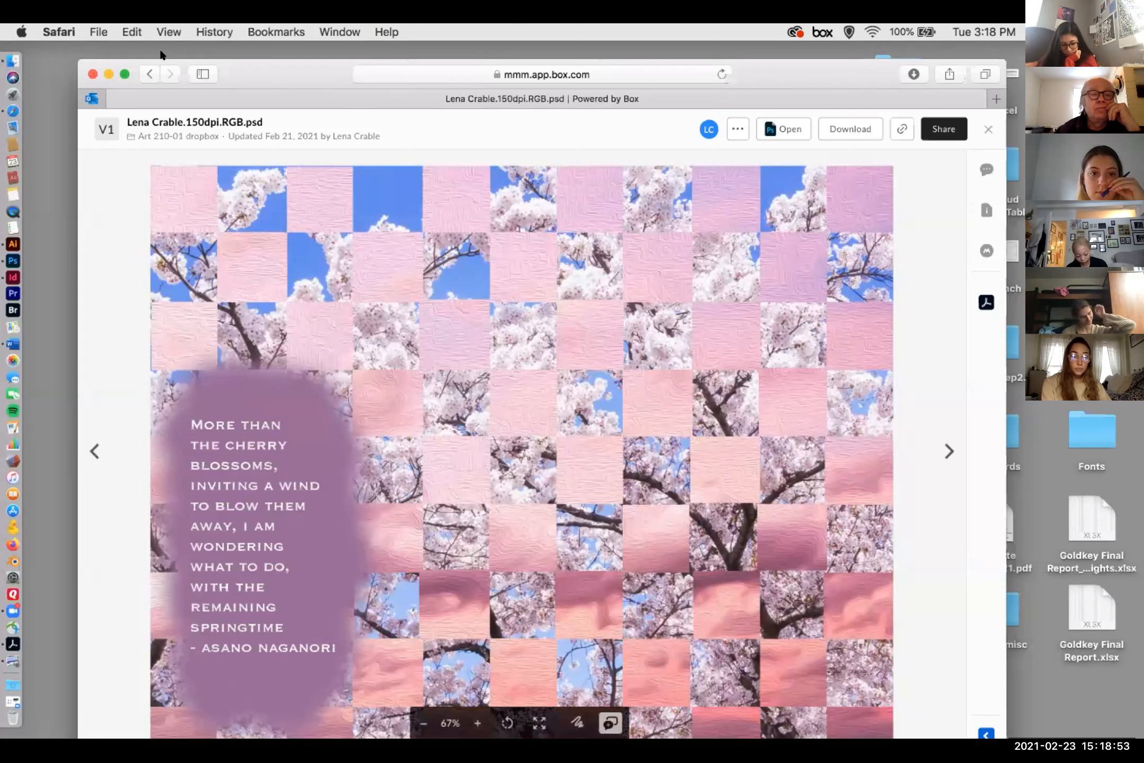
{"action": "left_click", "coordinate": [149, 73]}
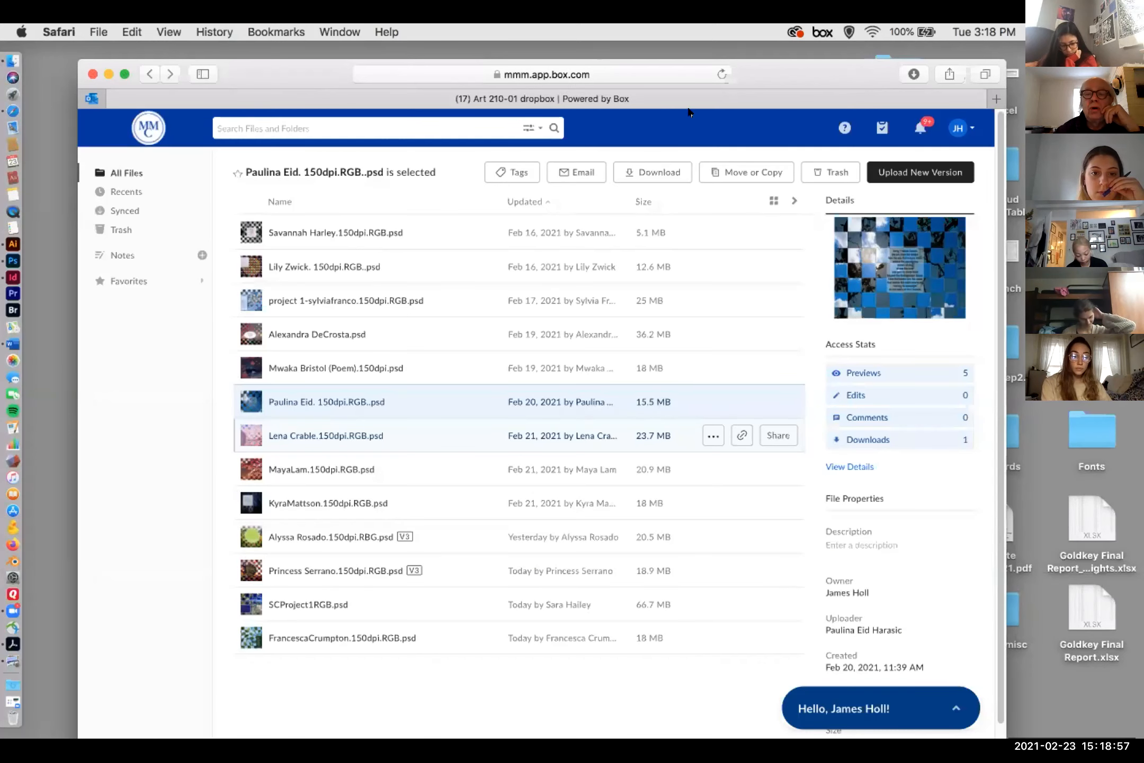
{"action": "left_click", "coordinate": [682, 89]}
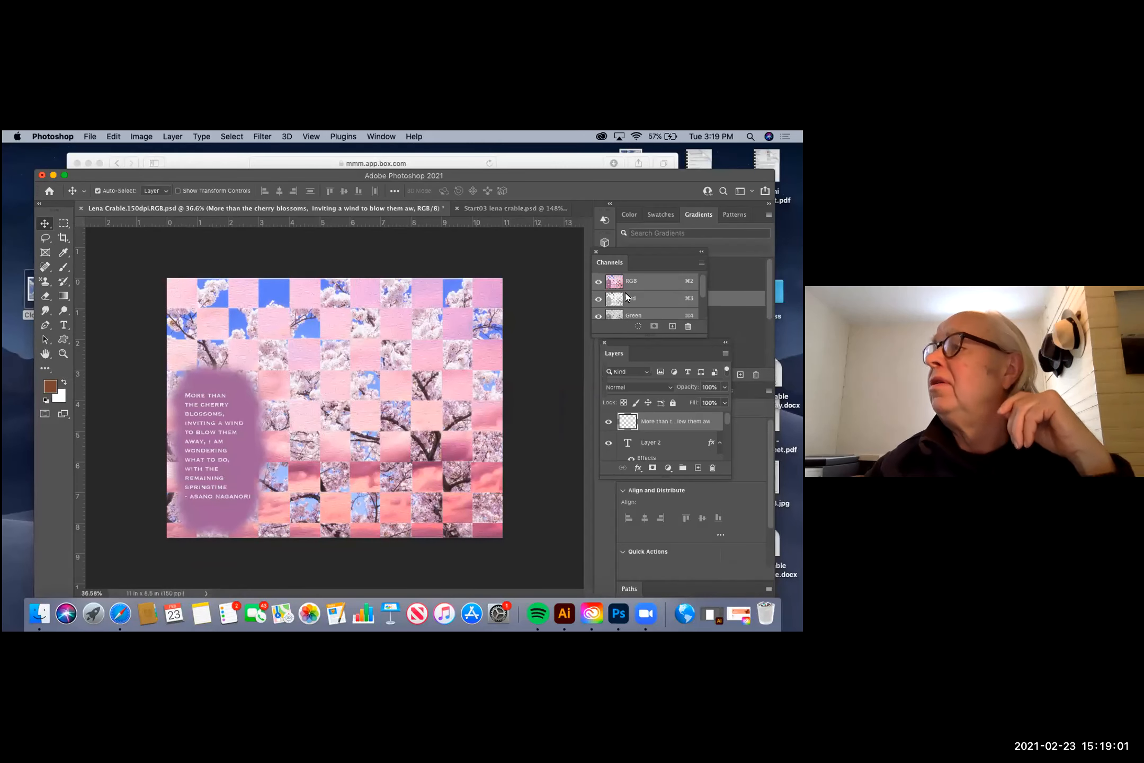
- Examine the checkerboard alpha channel 1 of the cherry-blossom artwork in Photoshop, over the image and by itself, and restore the normal view
{"action": "scroll", "coordinate": [615, 308], "scroll_direction": "down", "scroll_amount": 2}
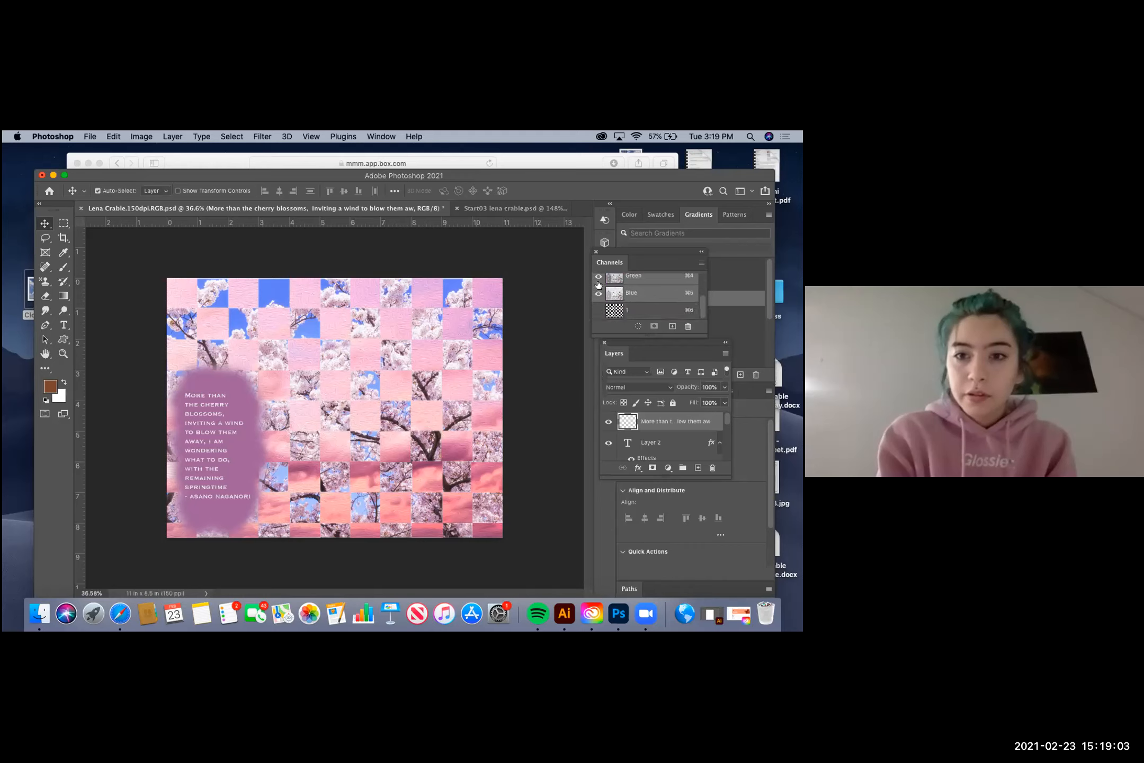
{"action": "scroll", "coordinate": [618, 317], "scroll_direction": "down", "scroll_amount": 1}
{"action": "left_click", "coordinate": [599, 311]}
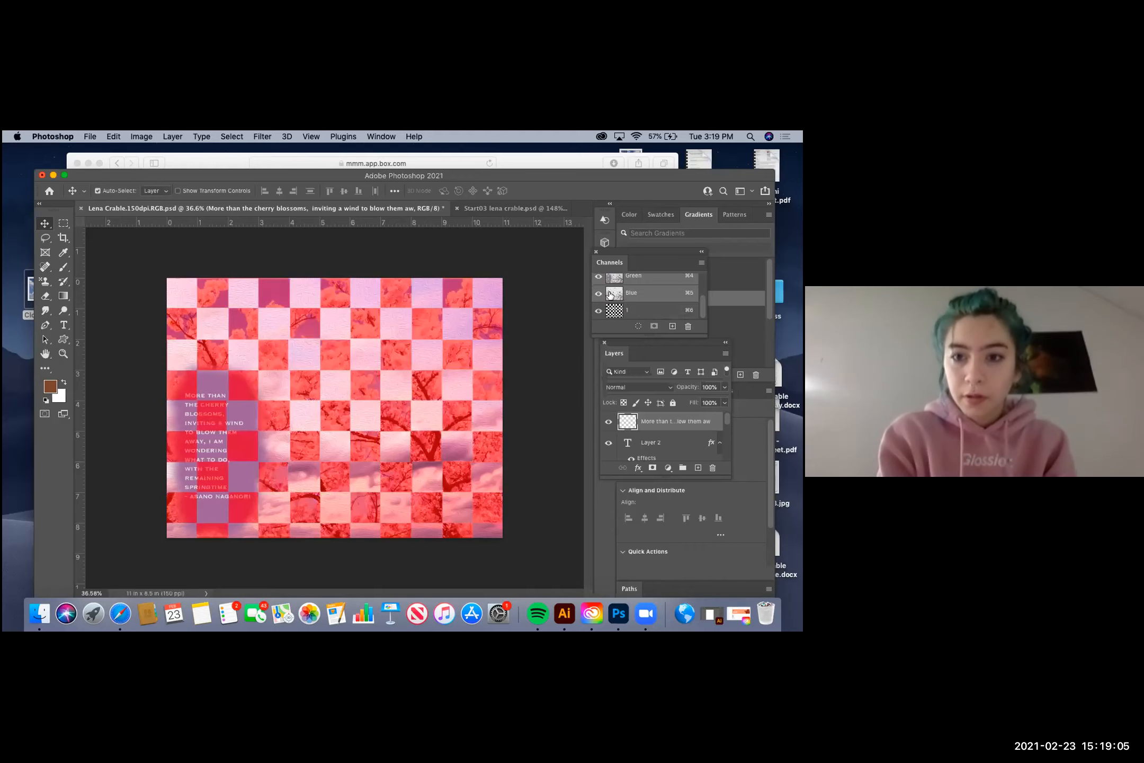
{"action": "scroll", "coordinate": [598, 286], "scroll_direction": "up", "scroll_amount": 3}
{"action": "left_click", "coordinate": [599, 284]}
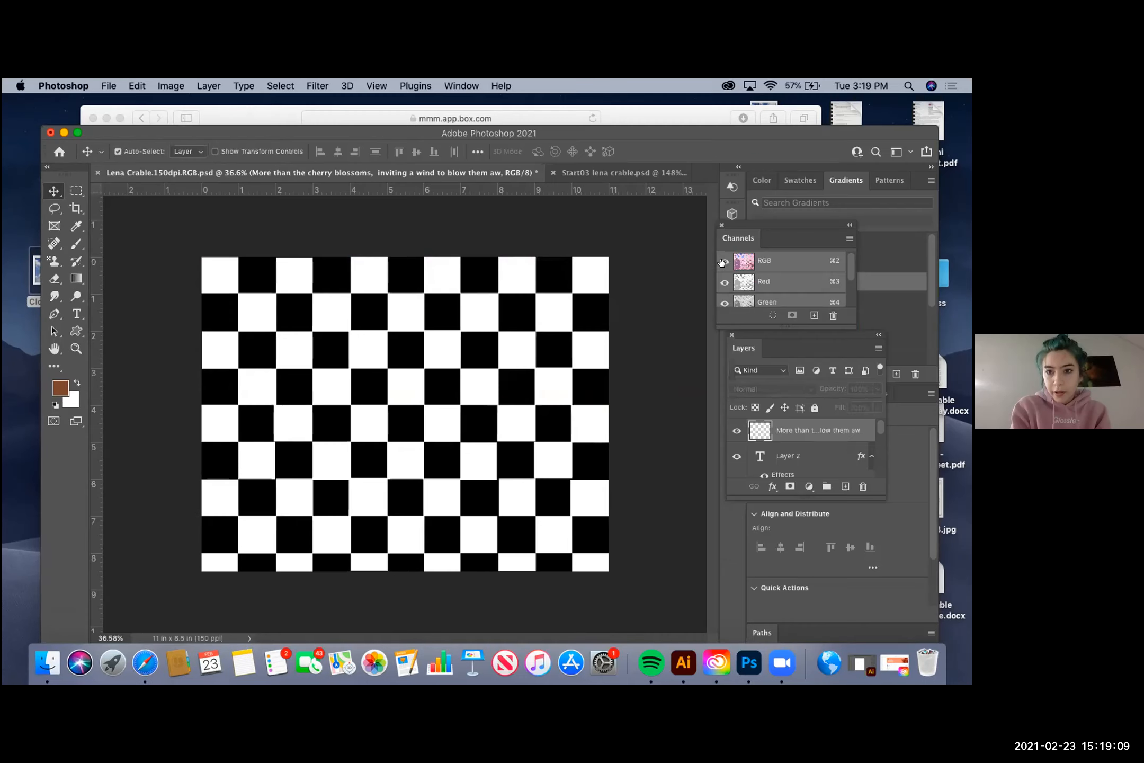
{"action": "left_click", "coordinate": [598, 283]}
{"action": "scroll", "coordinate": [723, 298], "scroll_direction": "down", "scroll_amount": 2}
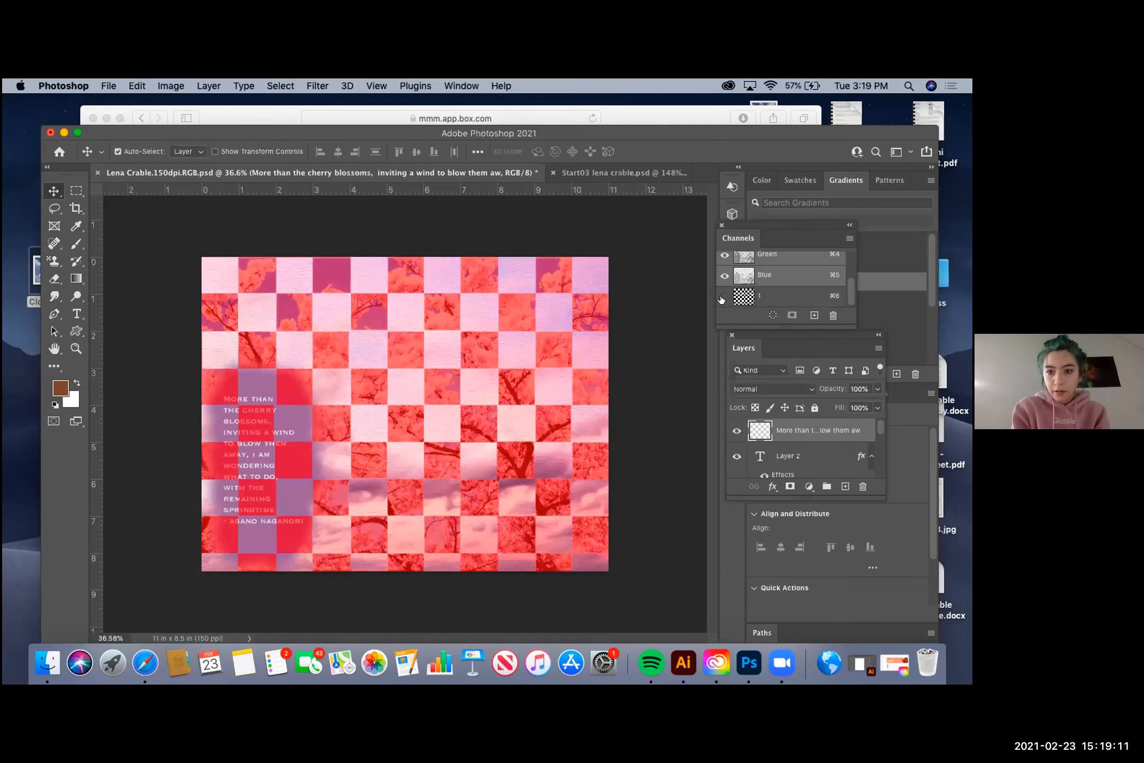
{"action": "left_click", "coordinate": [724, 297]}
- Toggle Layer 1 off and on to examine the blossom photo beneath, and show the pink sky layer named 1
{"action": "scroll", "coordinate": [787, 432], "scroll_direction": "down", "scroll_amount": 3}
{"action": "scroll", "coordinate": [788, 432], "scroll_direction": "down", "scroll_amount": 2}
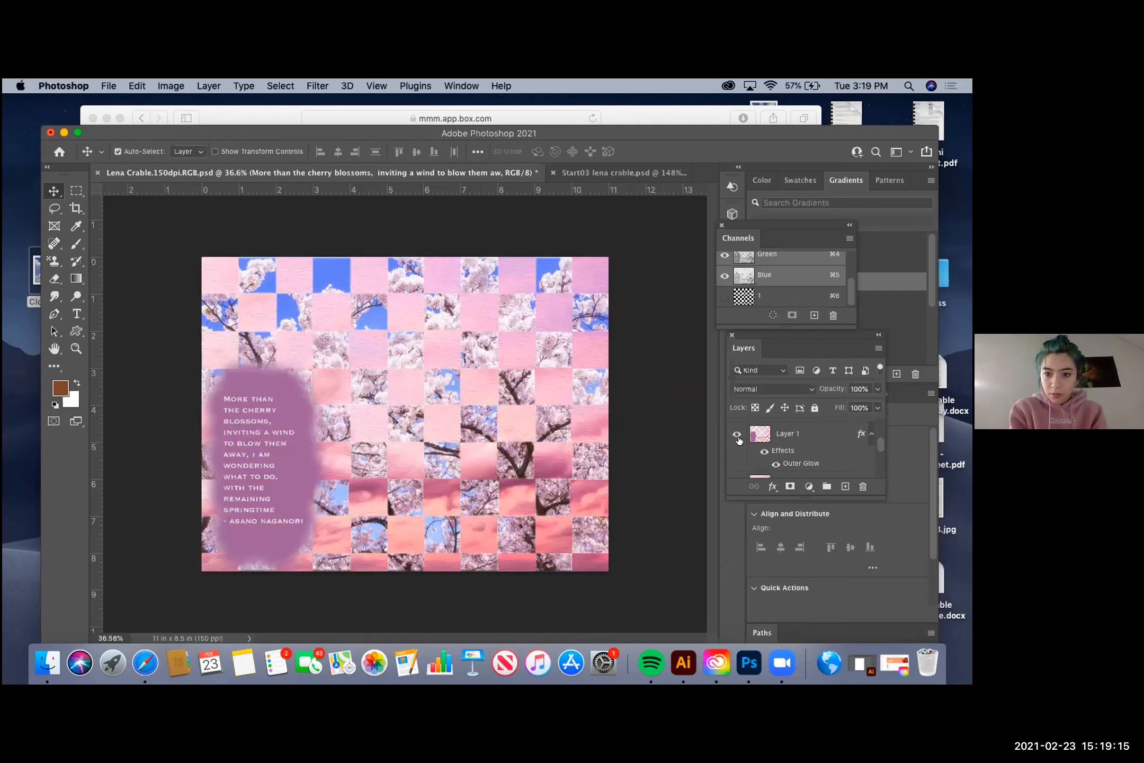
{"action": "left_click", "coordinate": [738, 435]}
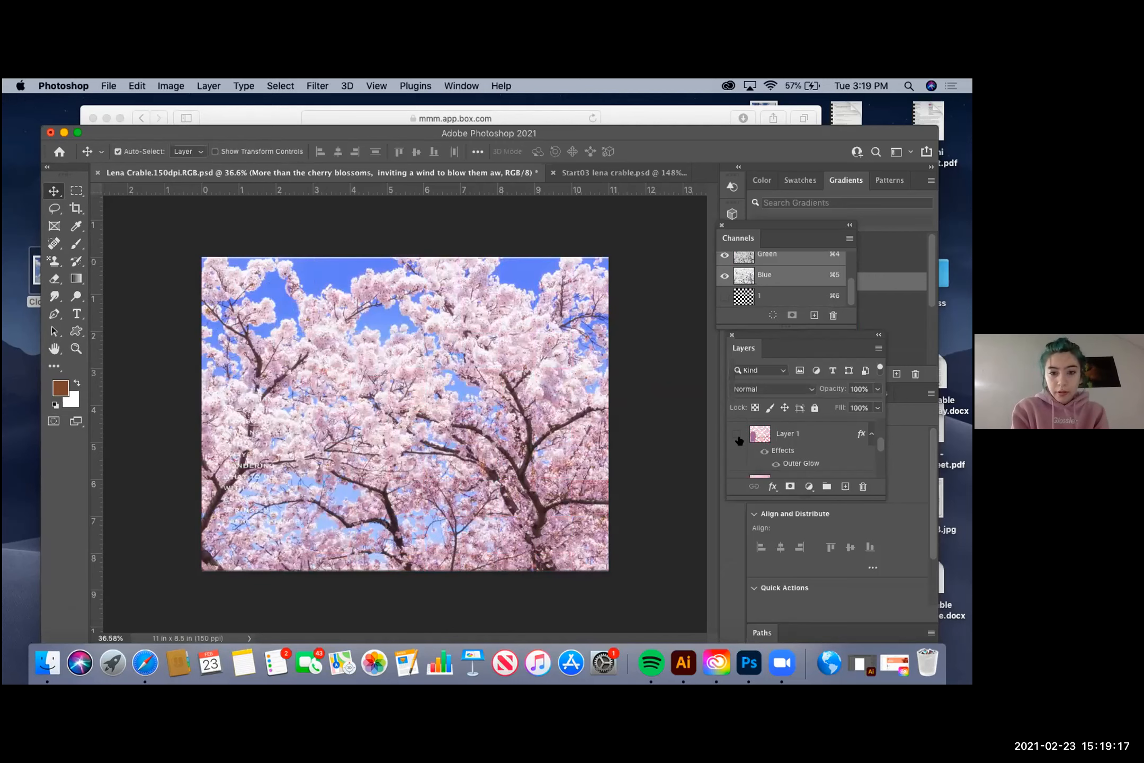
{"action": "left_click", "coordinate": [736, 436]}
{"action": "scroll", "coordinate": [756, 442], "scroll_direction": "down", "scroll_amount": 2}
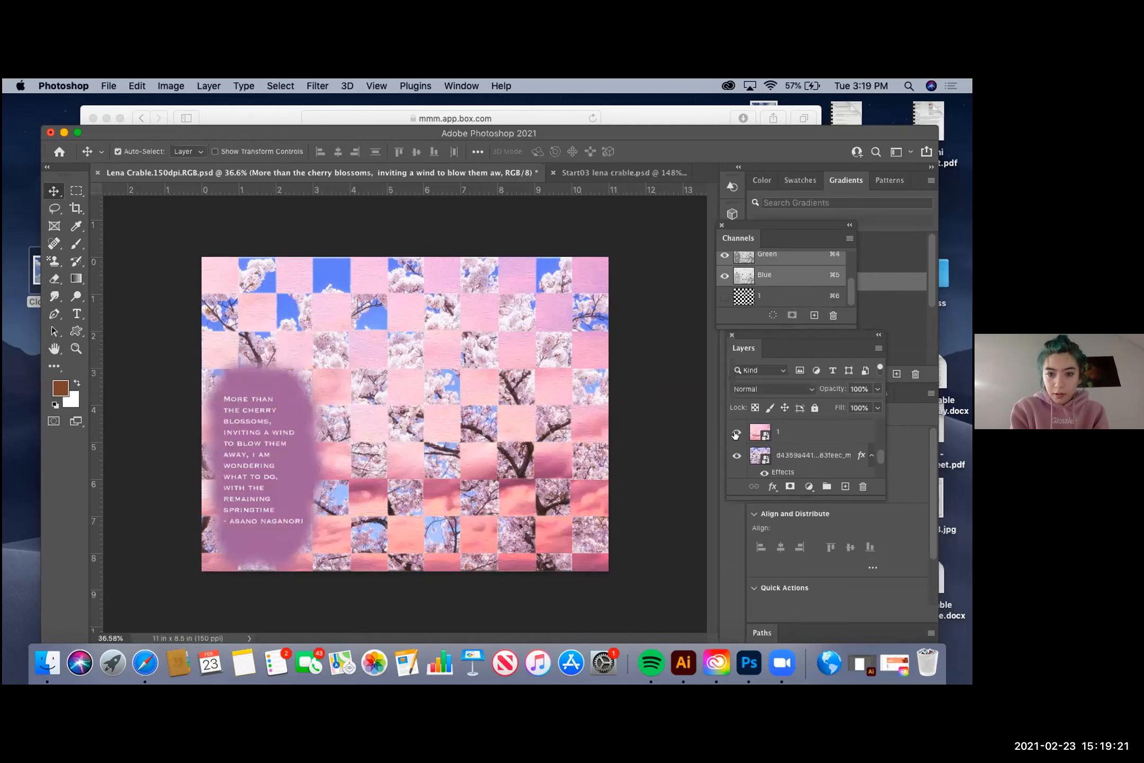
{"action": "left_click", "coordinate": [735, 435]}
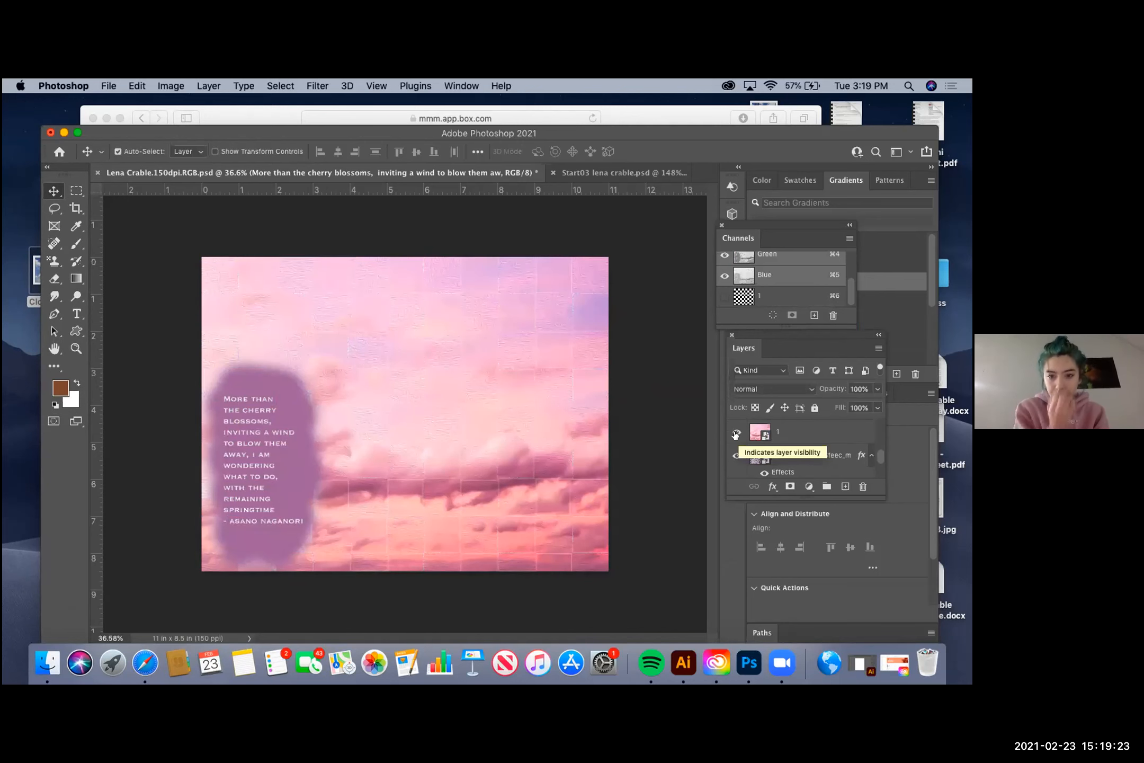
- Hide the pink sky layer named 1, and toggle the blossom photo layer's effects off and back on to compare
{"action": "left_click", "coordinate": [736, 434]}
{"action": "scroll", "coordinate": [799, 445], "scroll_direction": "down", "scroll_amount": 1}
{"action": "scroll", "coordinate": [797, 445], "scroll_direction": "down", "scroll_amount": 1}
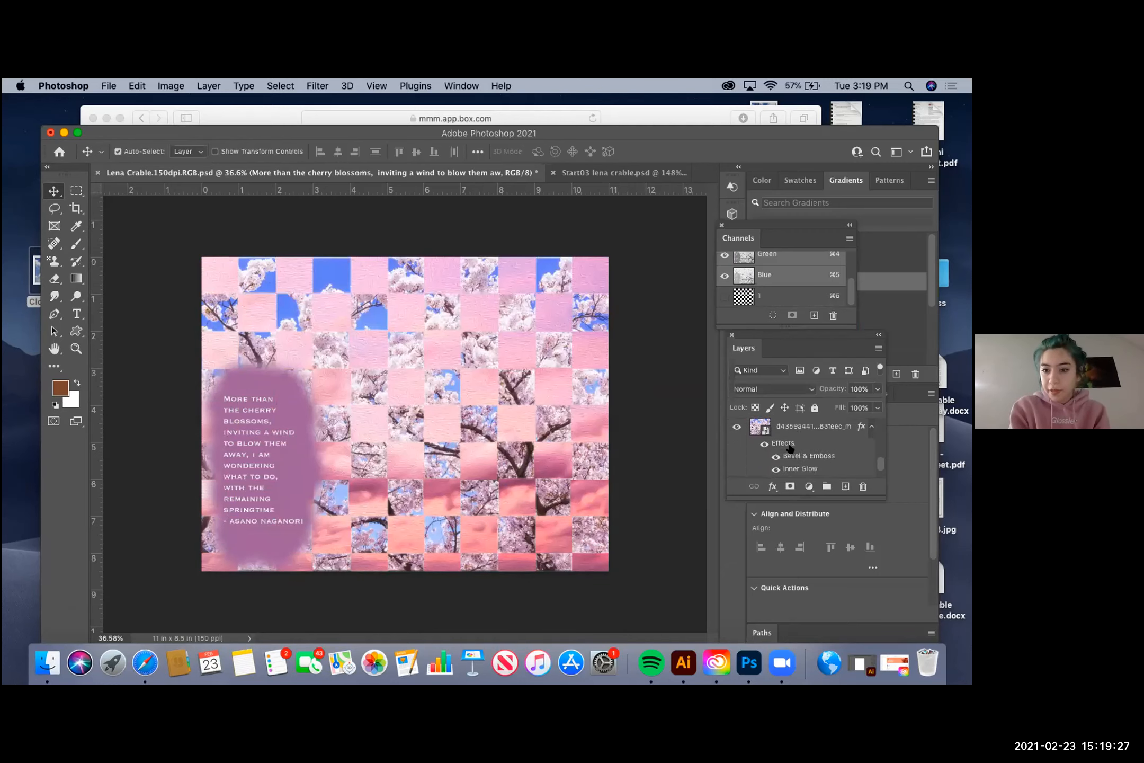
{"action": "scroll", "coordinate": [790, 449], "scroll_direction": "down", "scroll_amount": 1}
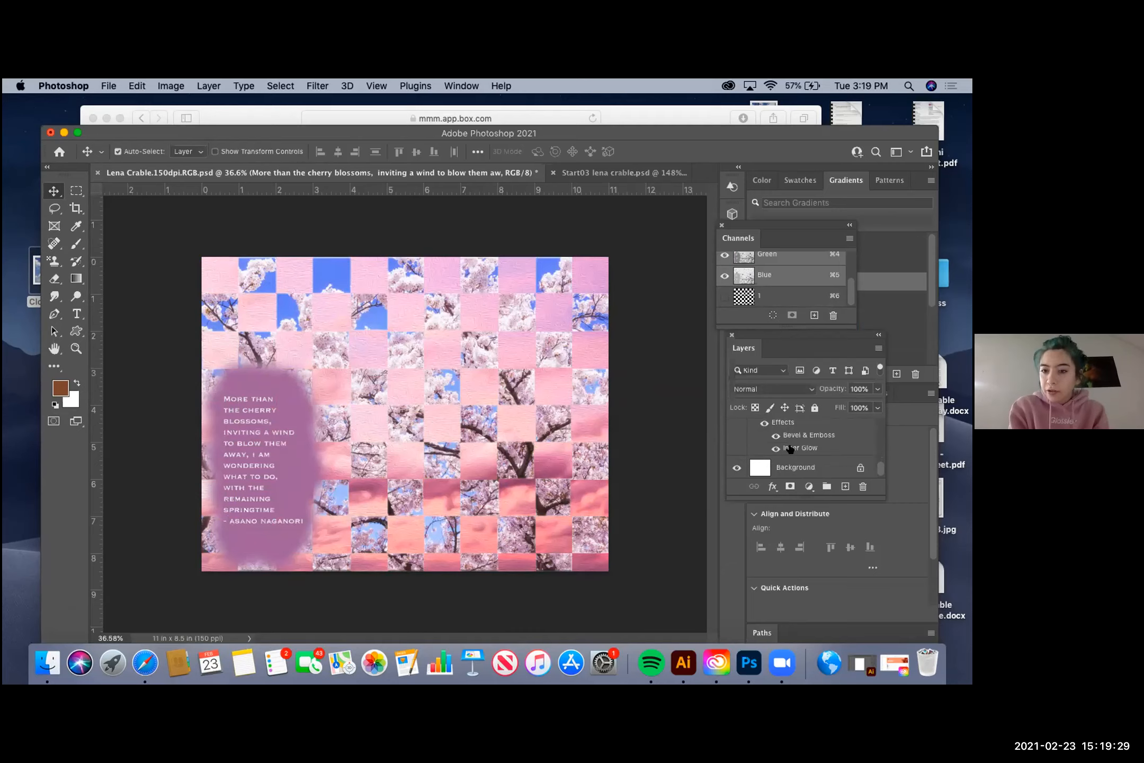
{"action": "scroll", "coordinate": [790, 449], "scroll_direction": "up", "scroll_amount": 1}
{"action": "left_click", "coordinate": [763, 435]}
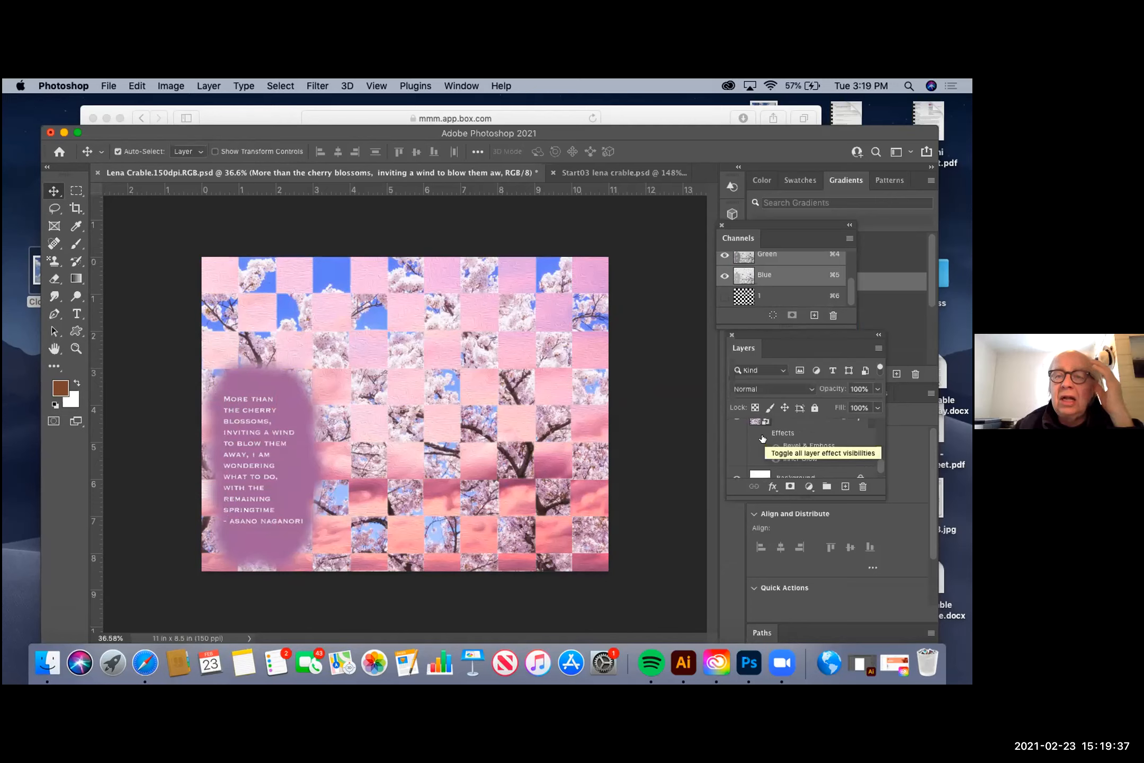
{"action": "left_click", "coordinate": [762, 435]}
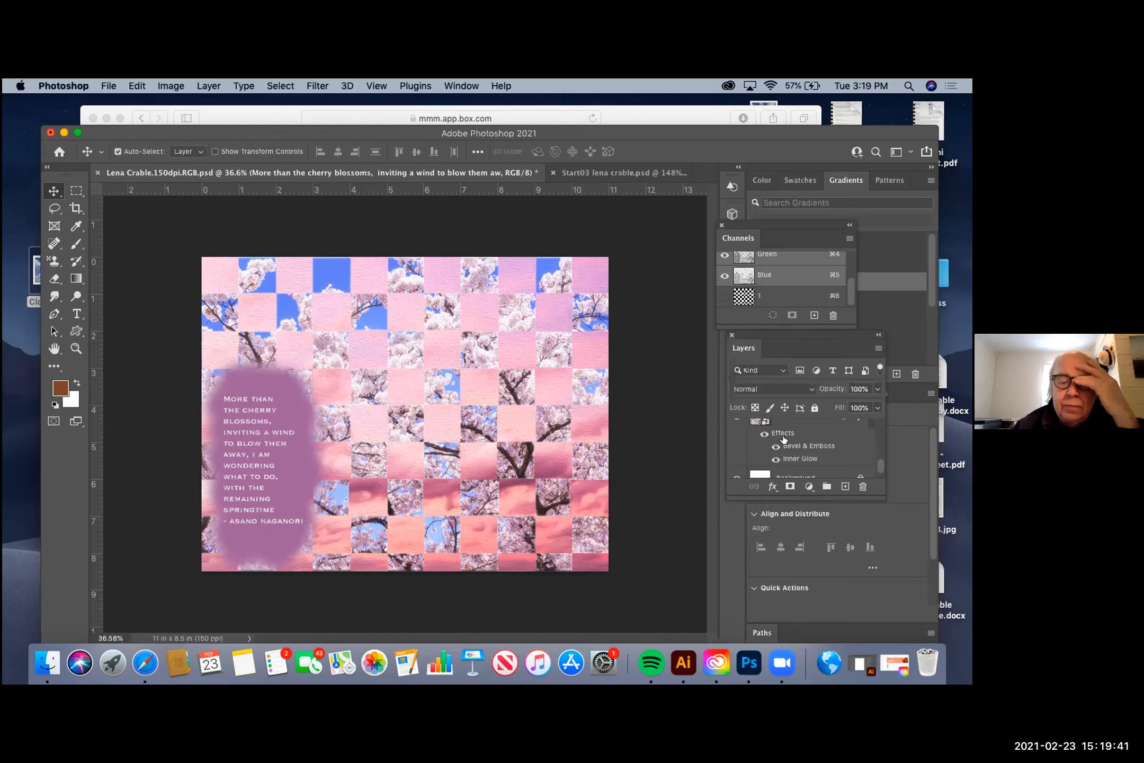
- Toggle the Bevel & Emboss effect of the blossom photo layer off and on to examine its contribution
{"action": "scroll", "coordinate": [791, 450], "scroll_direction": "down", "scroll_amount": 1}
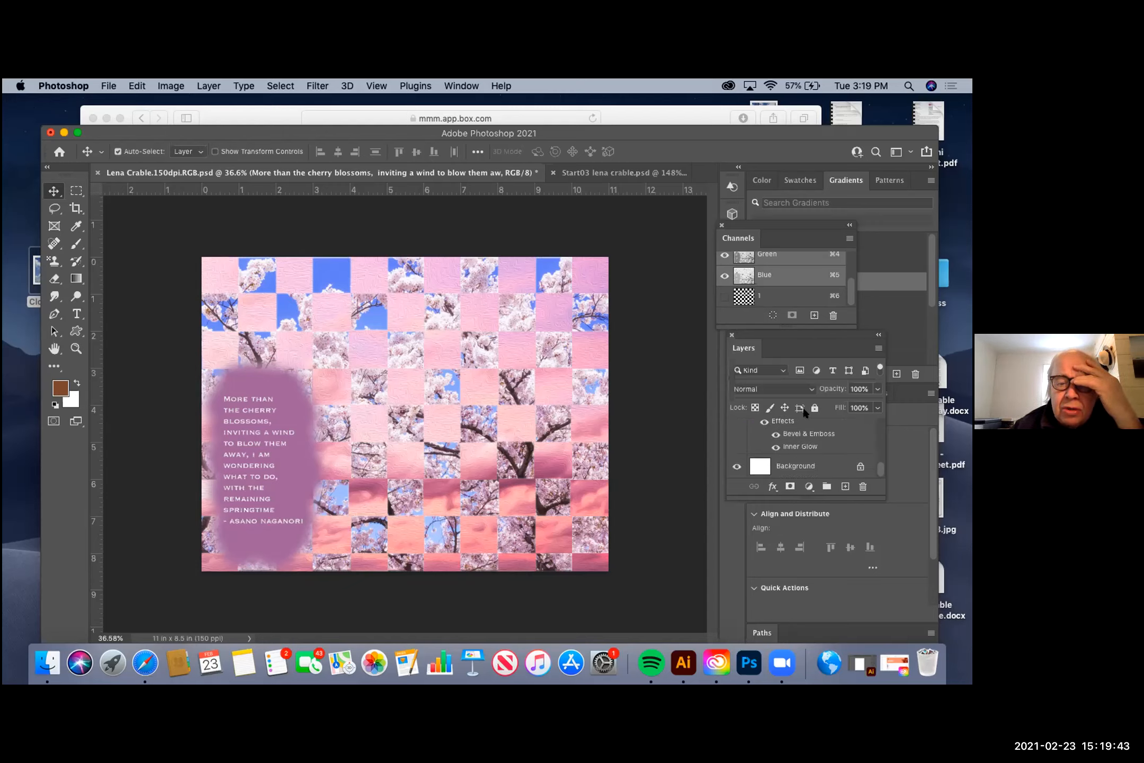
{"action": "scroll", "coordinate": [810, 451], "scroll_direction": "up", "scroll_amount": 1}
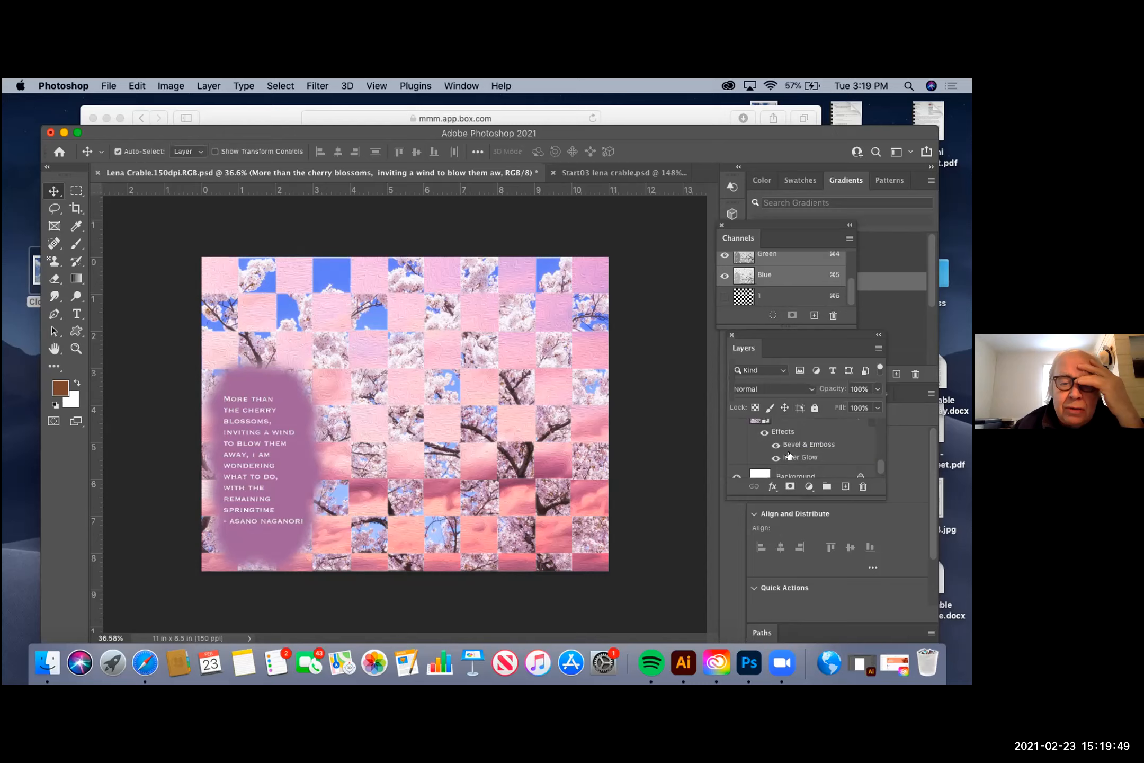
{"action": "left_click", "coordinate": [775, 444]}
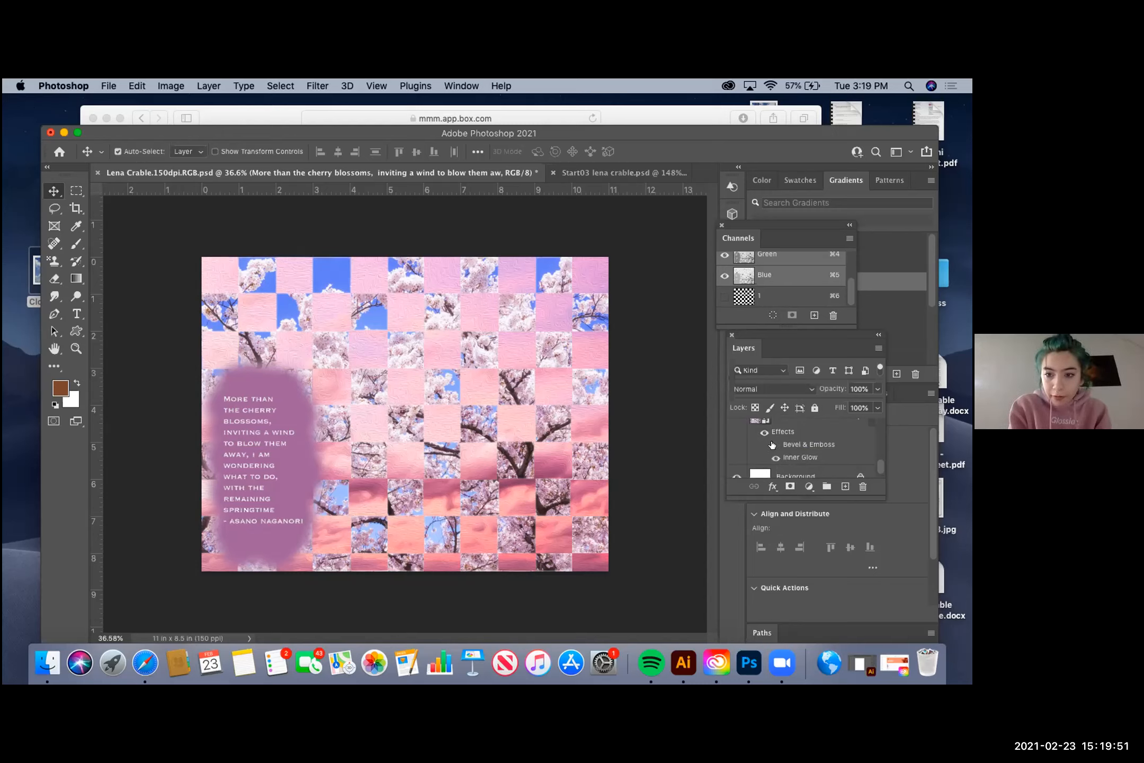
{"action": "left_click", "coordinate": [774, 445]}
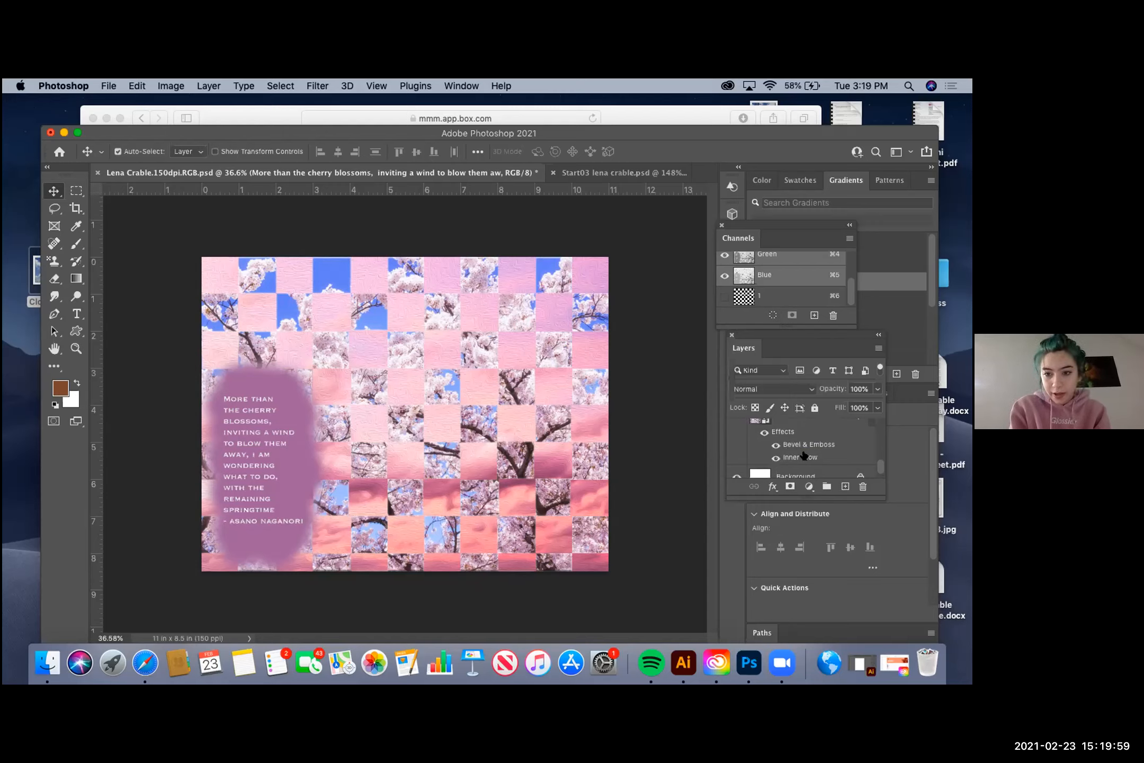
- Toggle Layer 1's Outer Glow effect and the whole of Layer 1 off and on to examine what they add
{"action": "scroll", "coordinate": [803, 451], "scroll_direction": "up", "scroll_amount": 2}
{"action": "scroll", "coordinate": [805, 451], "scroll_direction": "up", "scroll_amount": 3}
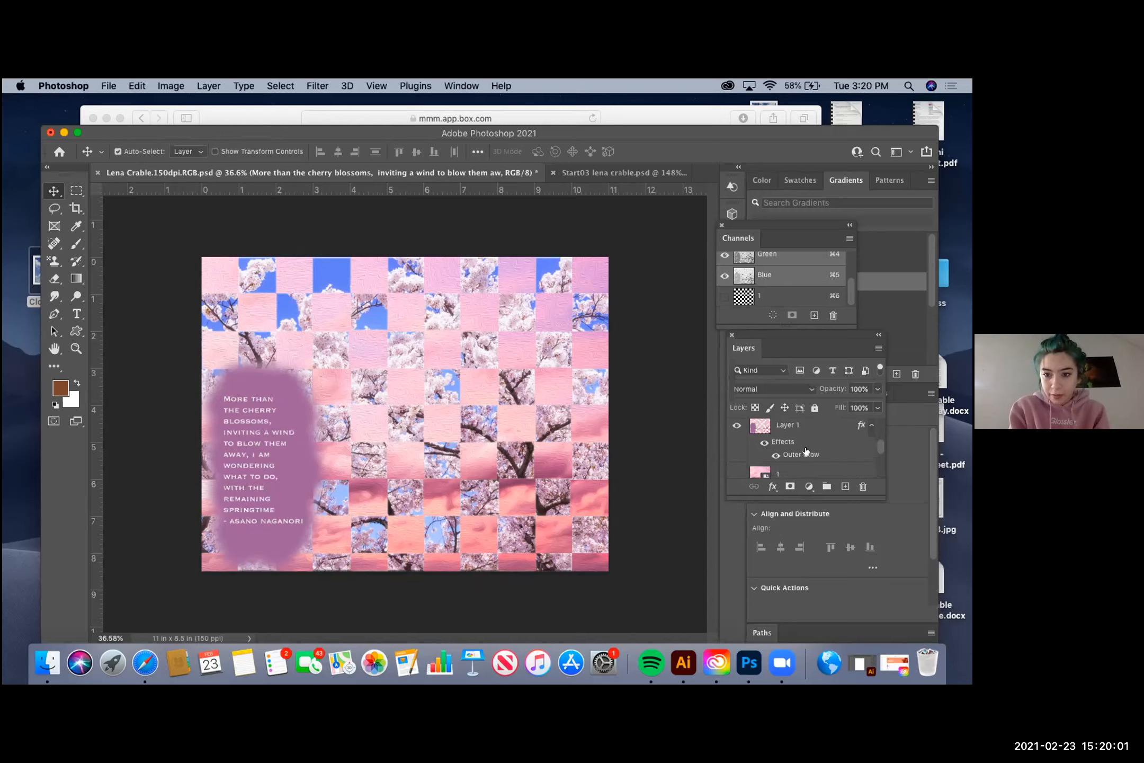
{"action": "scroll", "coordinate": [803, 452], "scroll_direction": "down", "scroll_amount": 1}
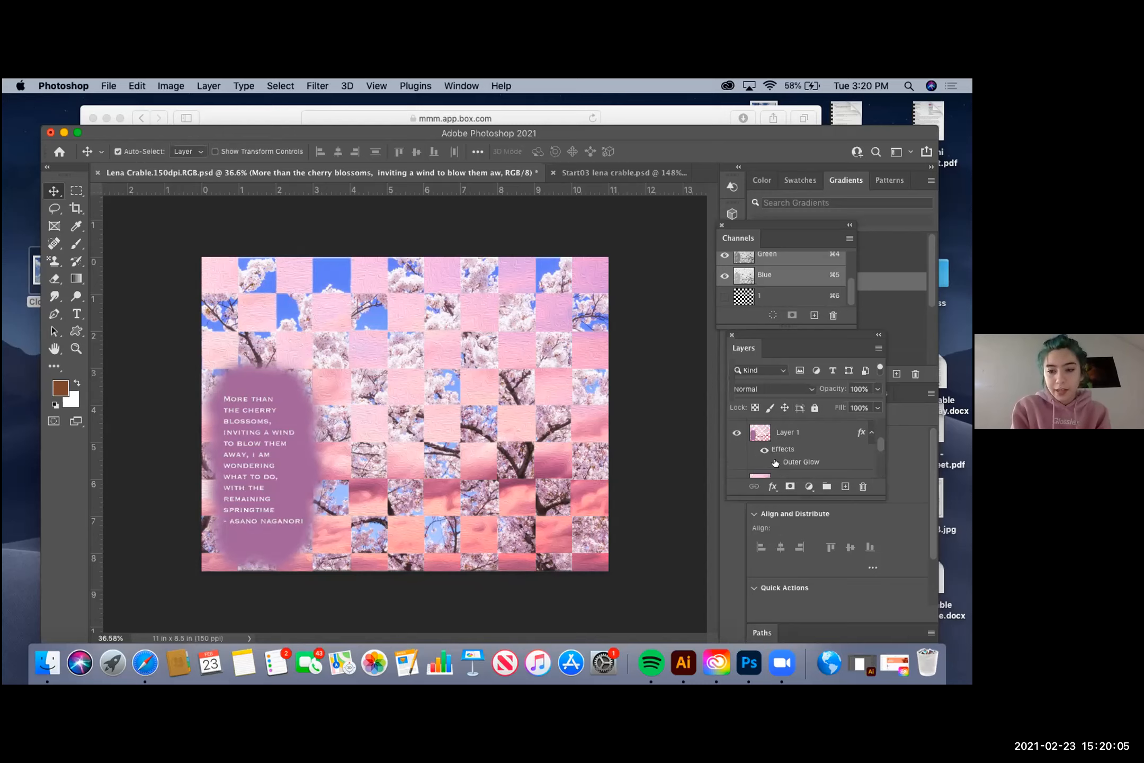
{"action": "left_click", "coordinate": [774, 463]}
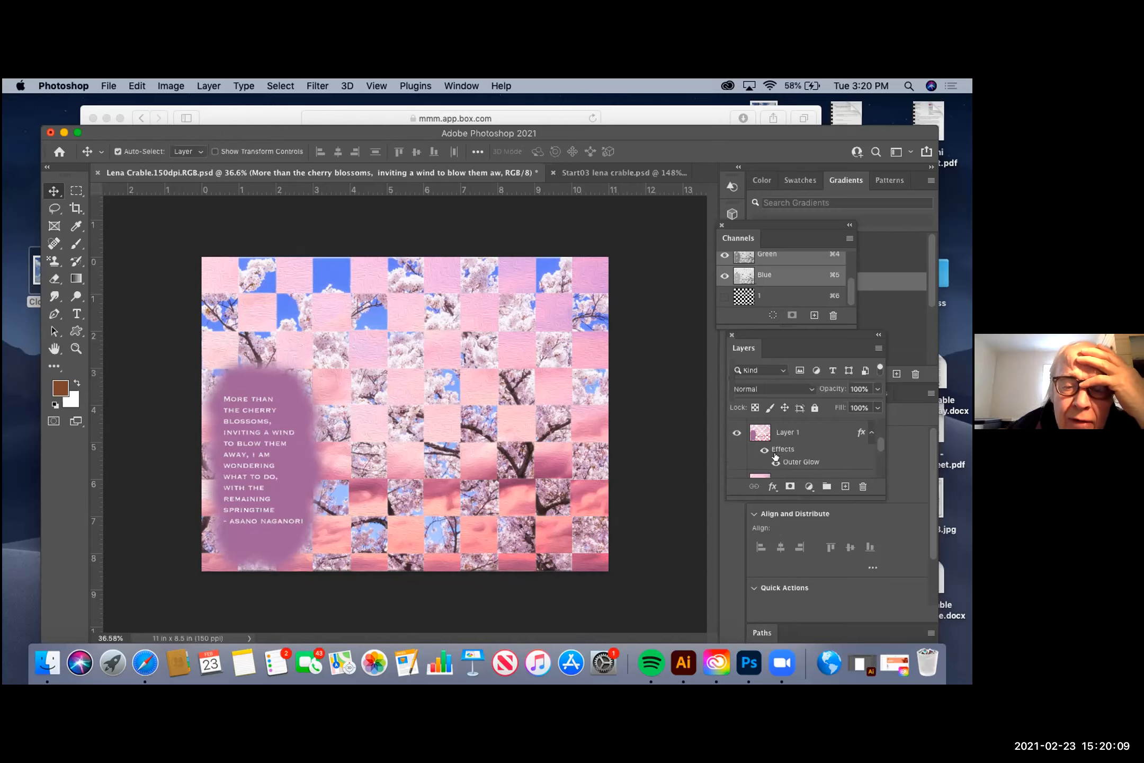
{"action": "left_click", "coordinate": [736, 433]}
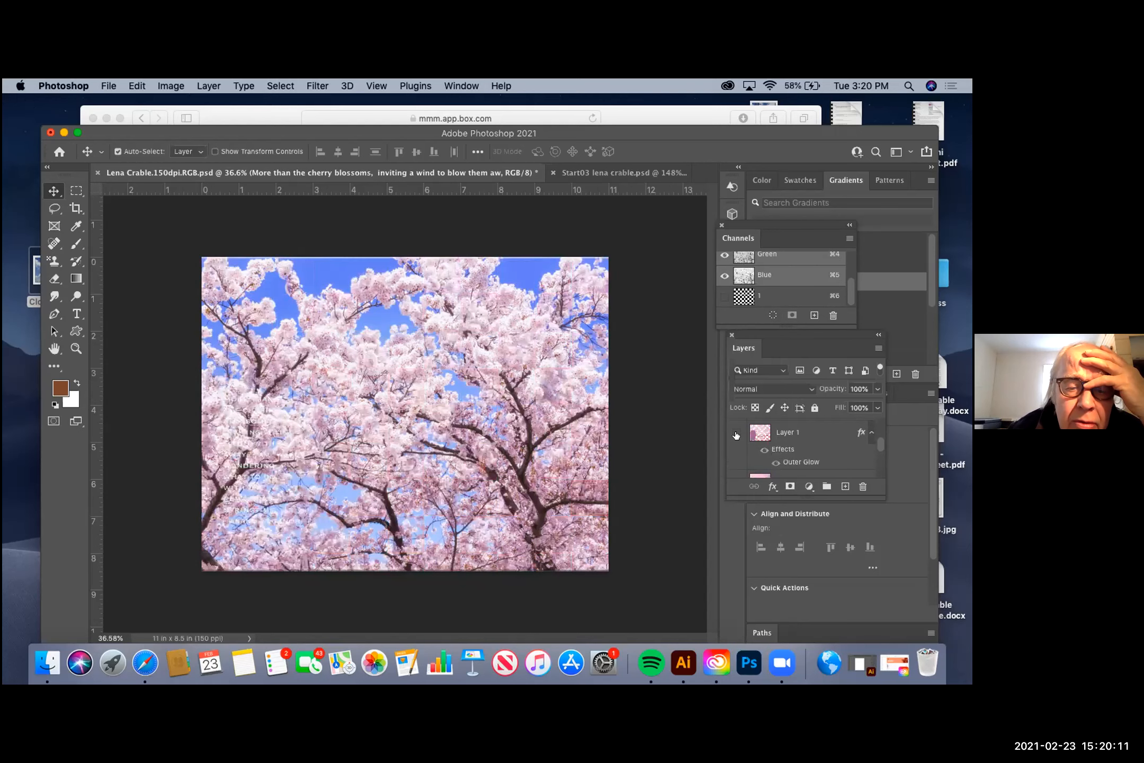
{"action": "left_click", "coordinate": [735, 434]}
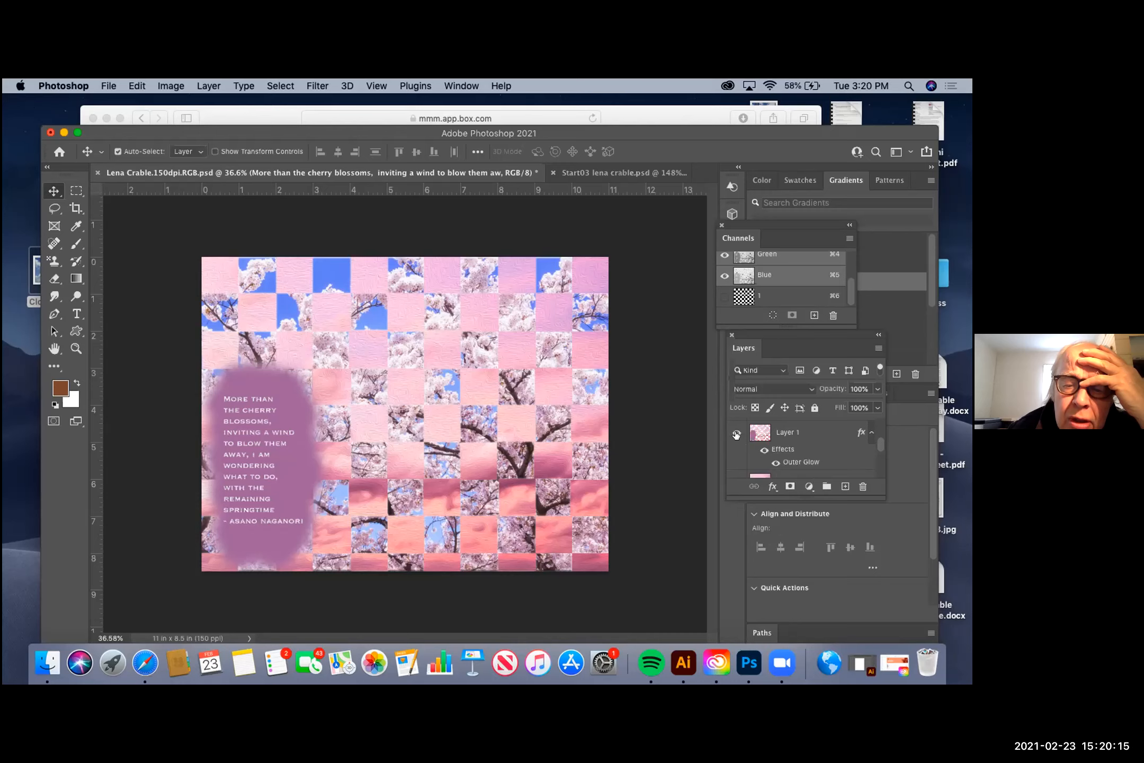
- Bring up the Outer Glow settings in Layer 1's layer style and set the glow's blend mode to Normal
{"action": "scroll", "coordinate": [784, 443], "scroll_direction": "down", "scroll_amount": 1}
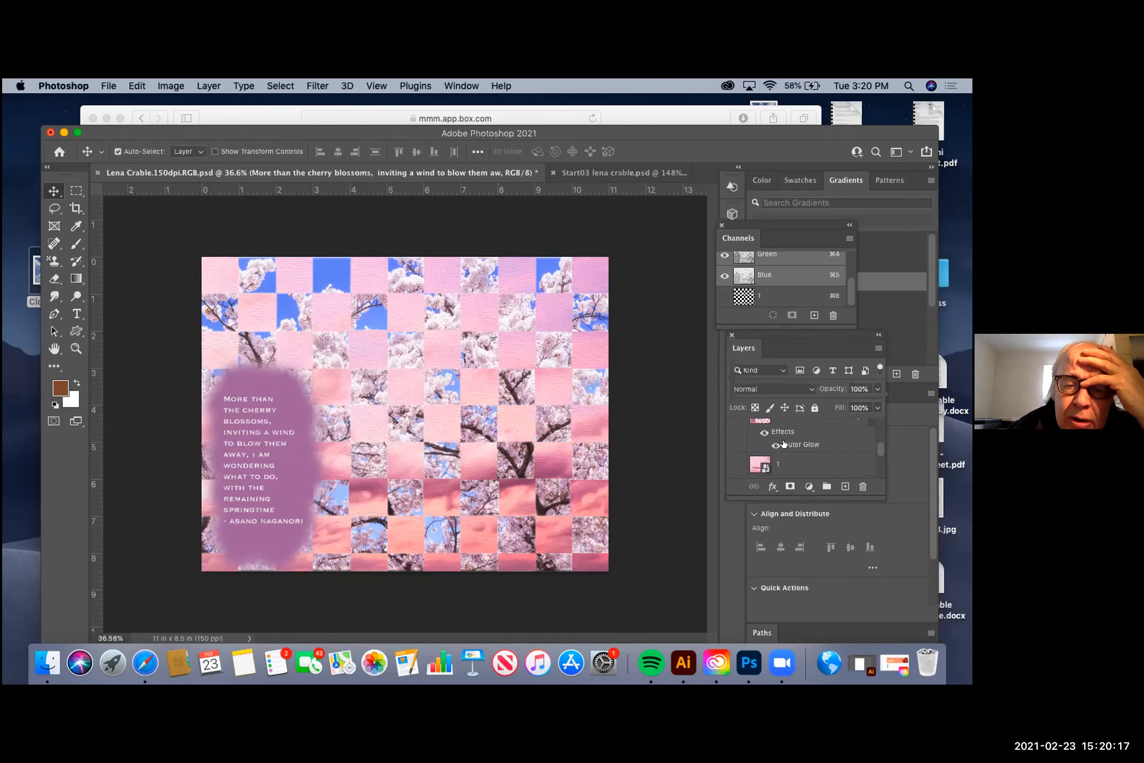
{"action": "scroll", "coordinate": [774, 432], "scroll_direction": "up", "scroll_amount": 1}
{"action": "double_click", "coordinate": [775, 430]}
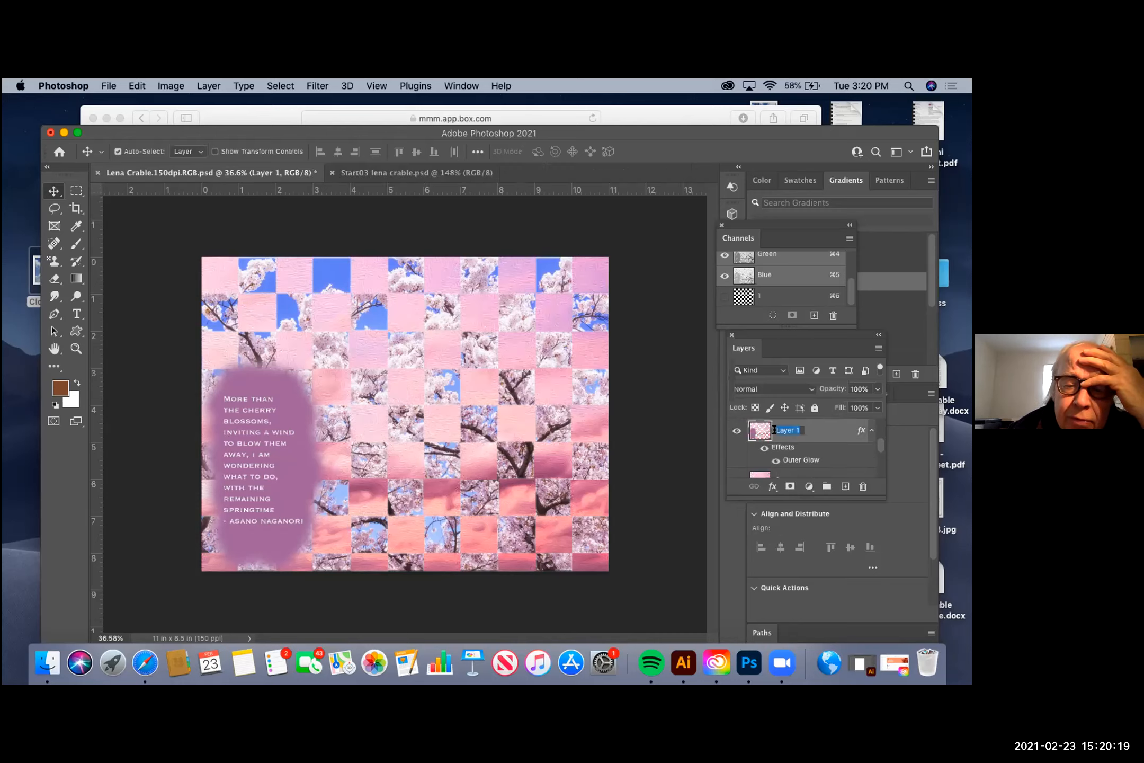
{"action": "left_click", "coordinate": [785, 448]}
{"action": "double_click", "coordinate": [786, 448]}
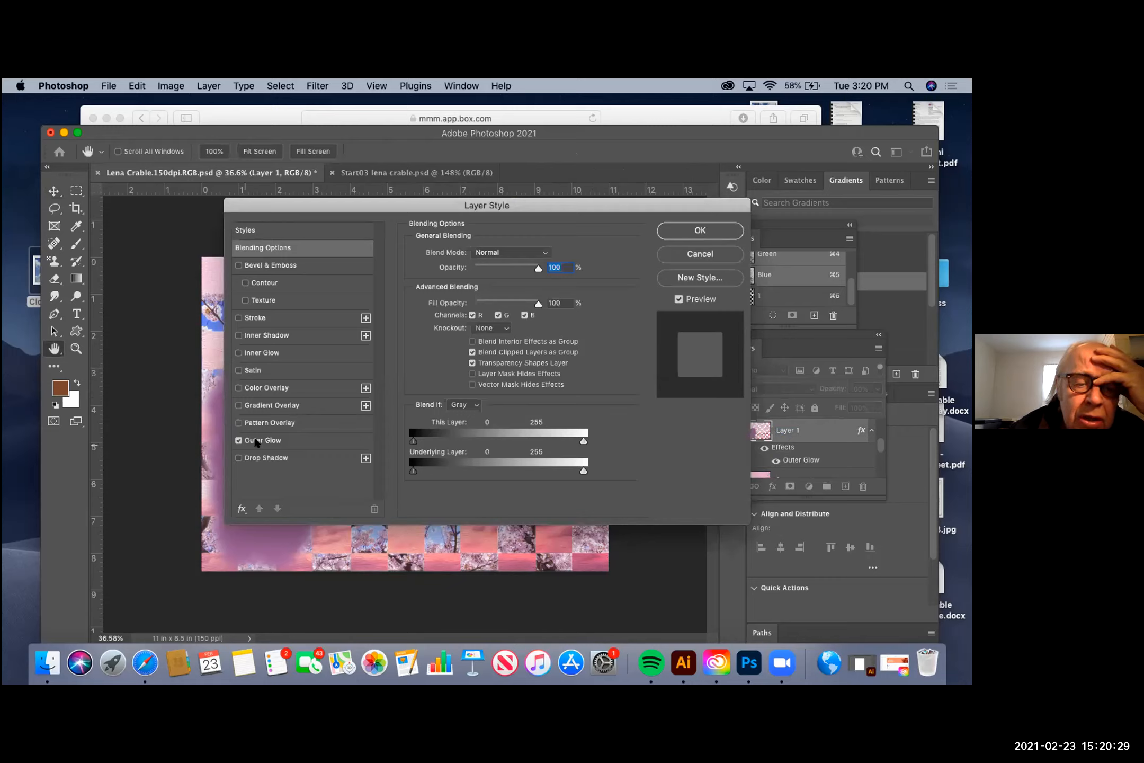
{"action": "left_click", "coordinate": [265, 441]}
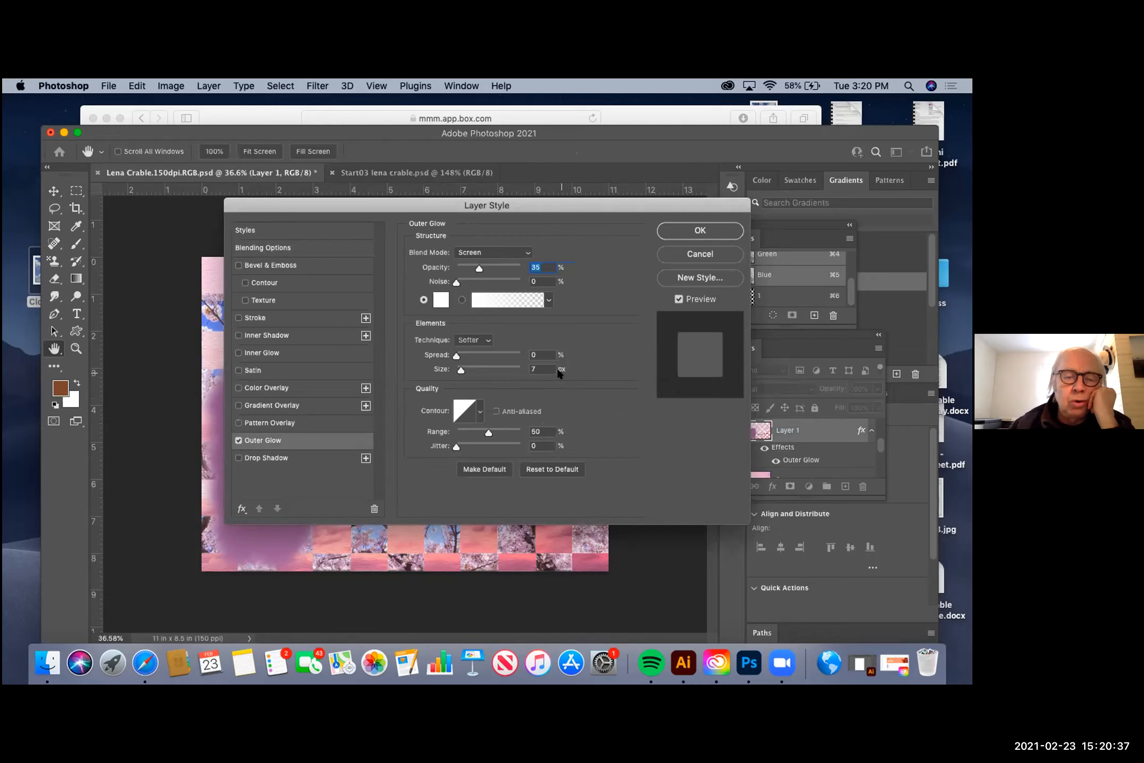
{"action": "left_click", "coordinate": [483, 254]}
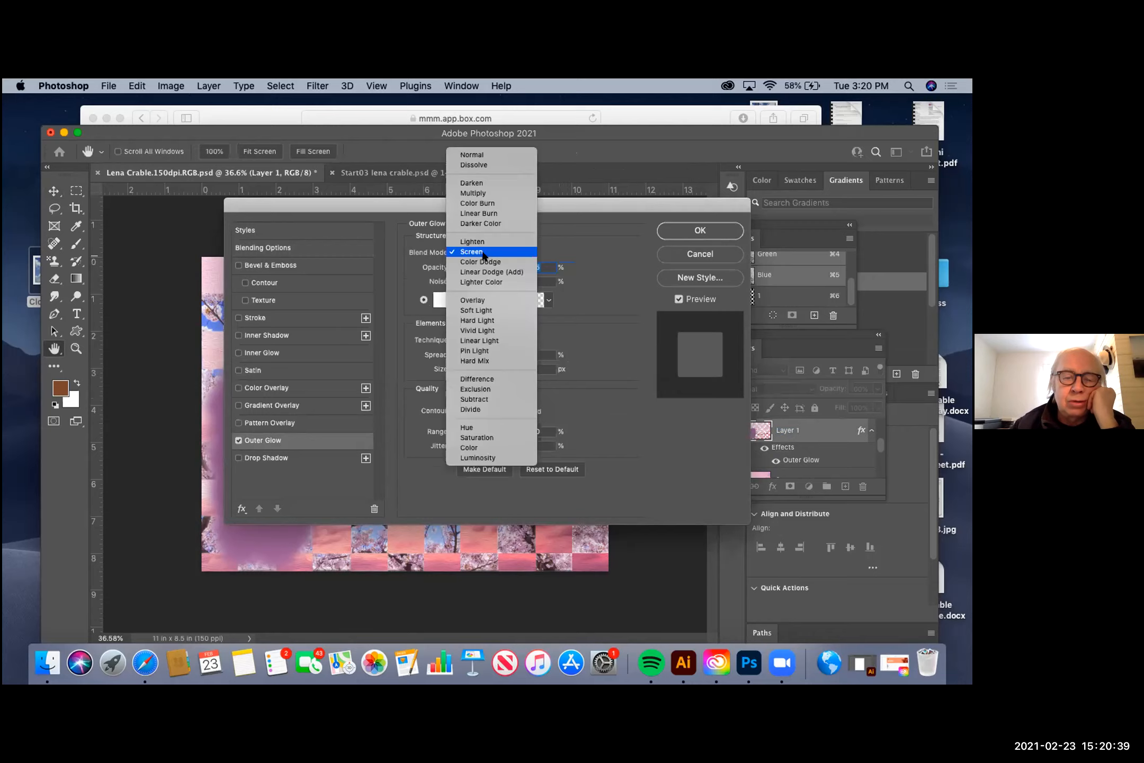
{"action": "left_click", "coordinate": [472, 152]}
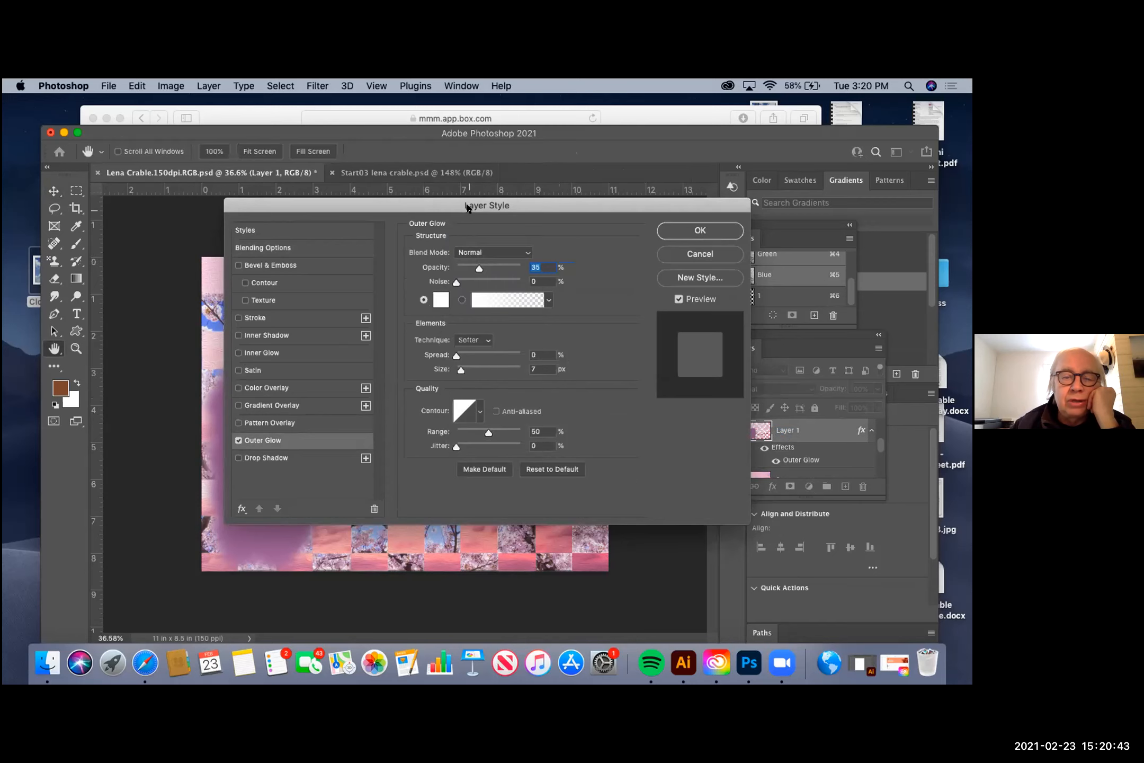
- Try an outer glow spread of 96% and a size of 215 px, keeping the artwork in view beside the settings
{"action": "left_click_drag", "start_coordinate": [489, 204], "coordinate": [690, 334]}
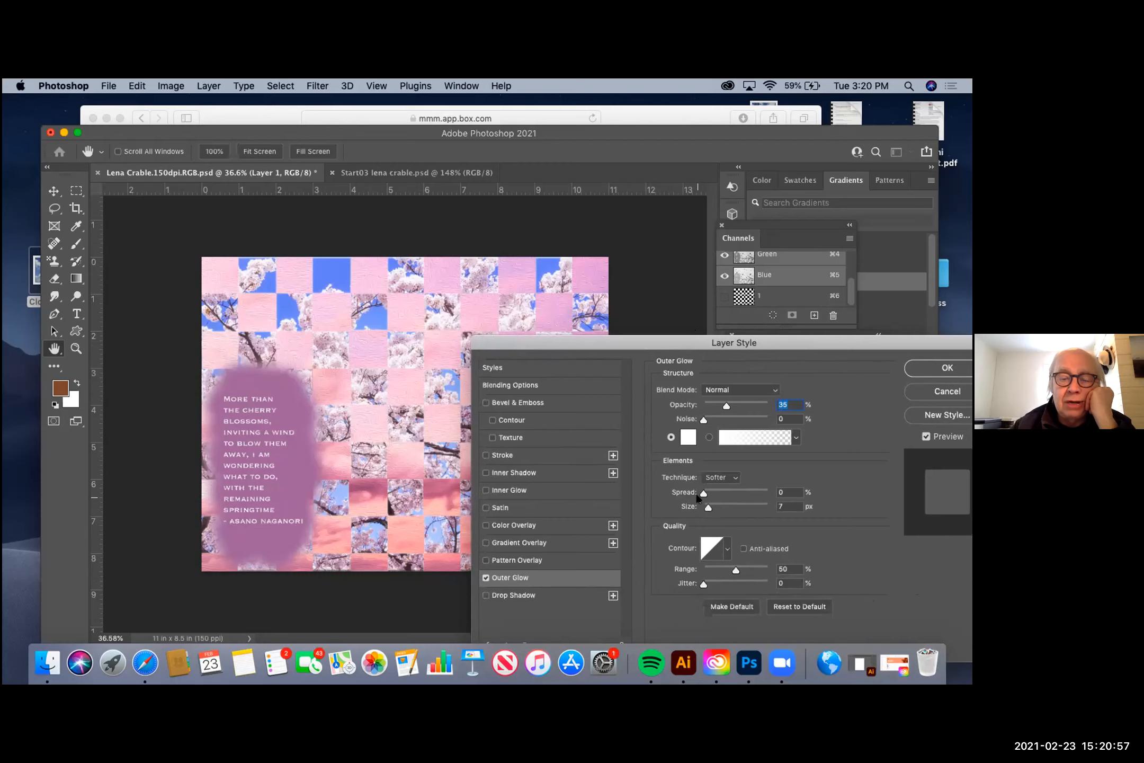
{"action": "left_click_drag", "start_coordinate": [703, 494], "coordinate": [765, 492]}
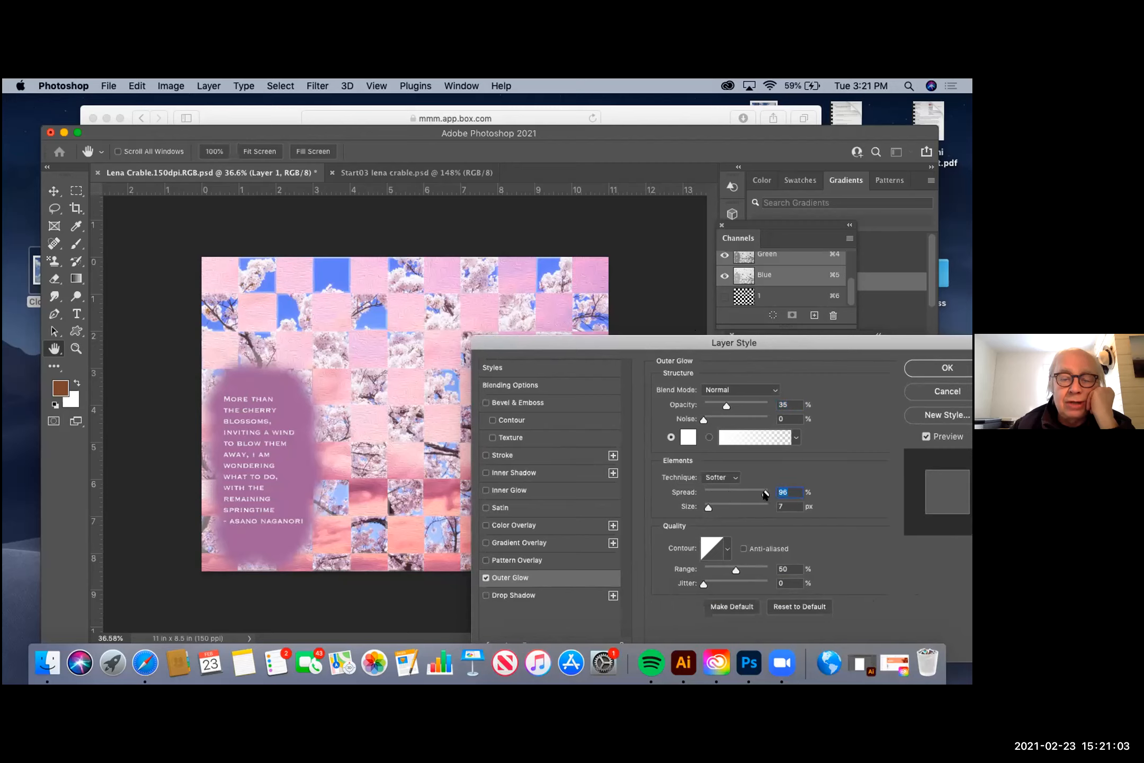
{"action": "left_click_drag", "start_coordinate": [708, 507], "coordinate": [760, 504]}
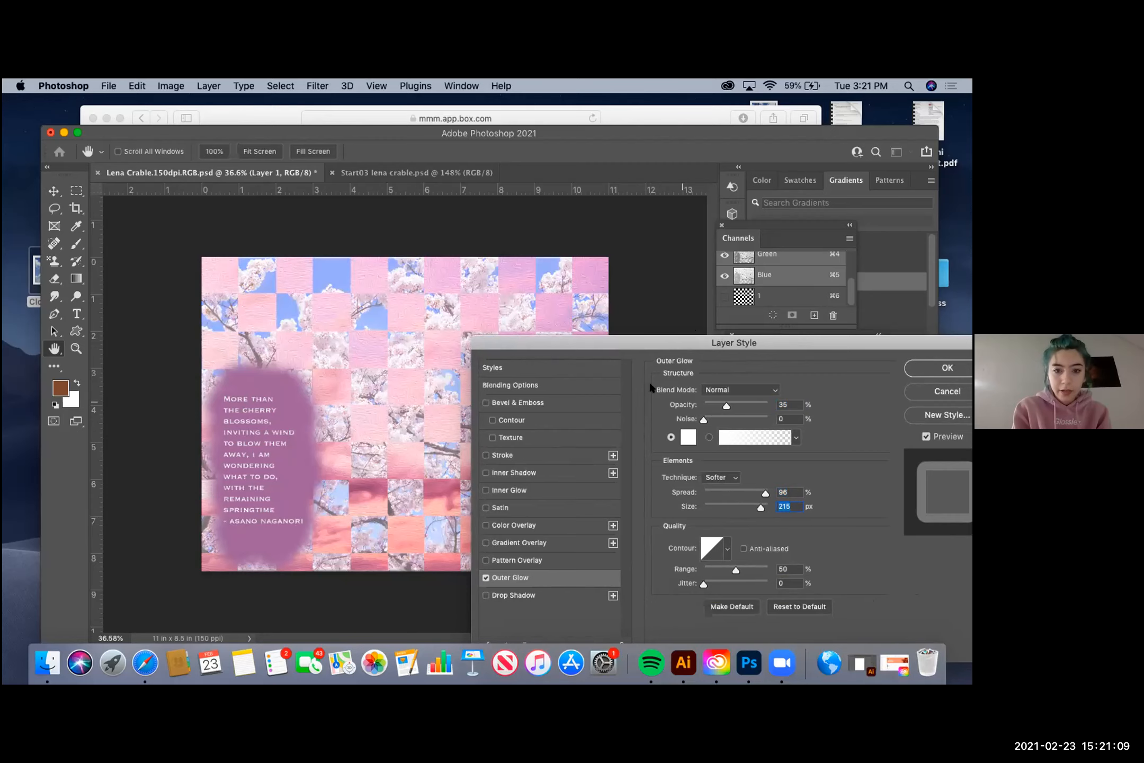
{"action": "left_click_drag", "start_coordinate": [701, 343], "coordinate": [675, 301]}
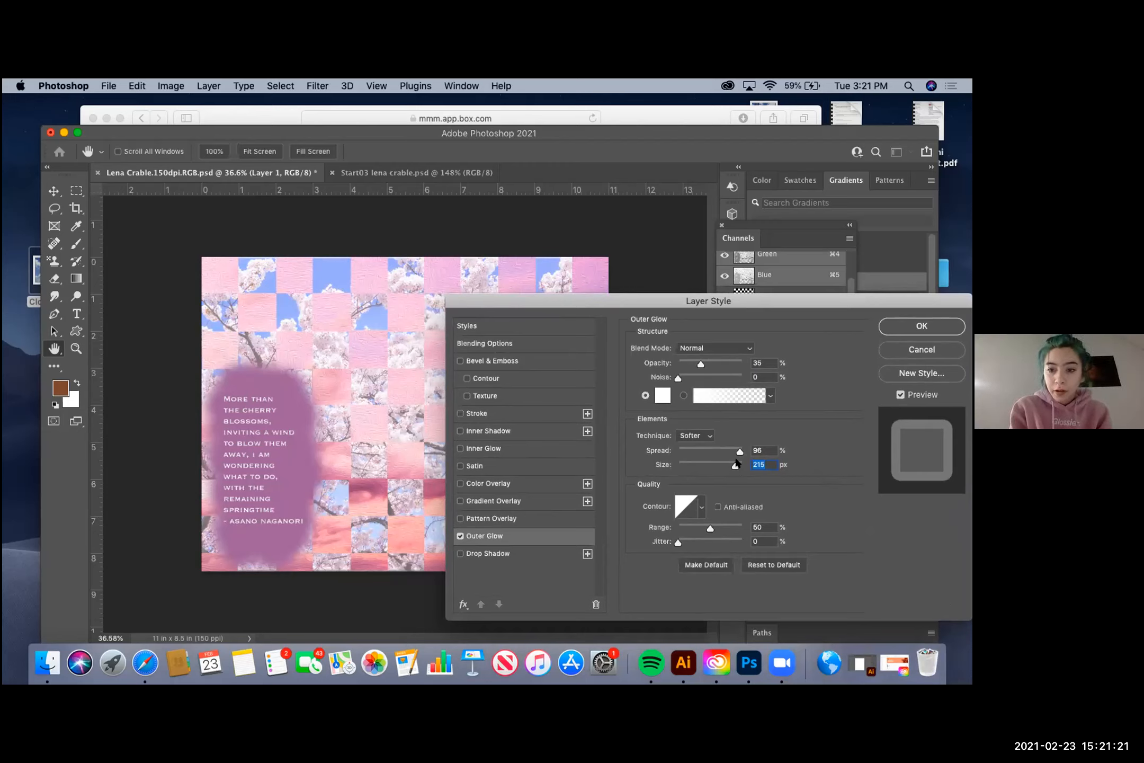
- Set the outer glow's size to 18 px and its spread to 74%, and apply the layer style to Layer 1
{"action": "left_click_drag", "start_coordinate": [736, 470], "coordinate": [686, 471]}
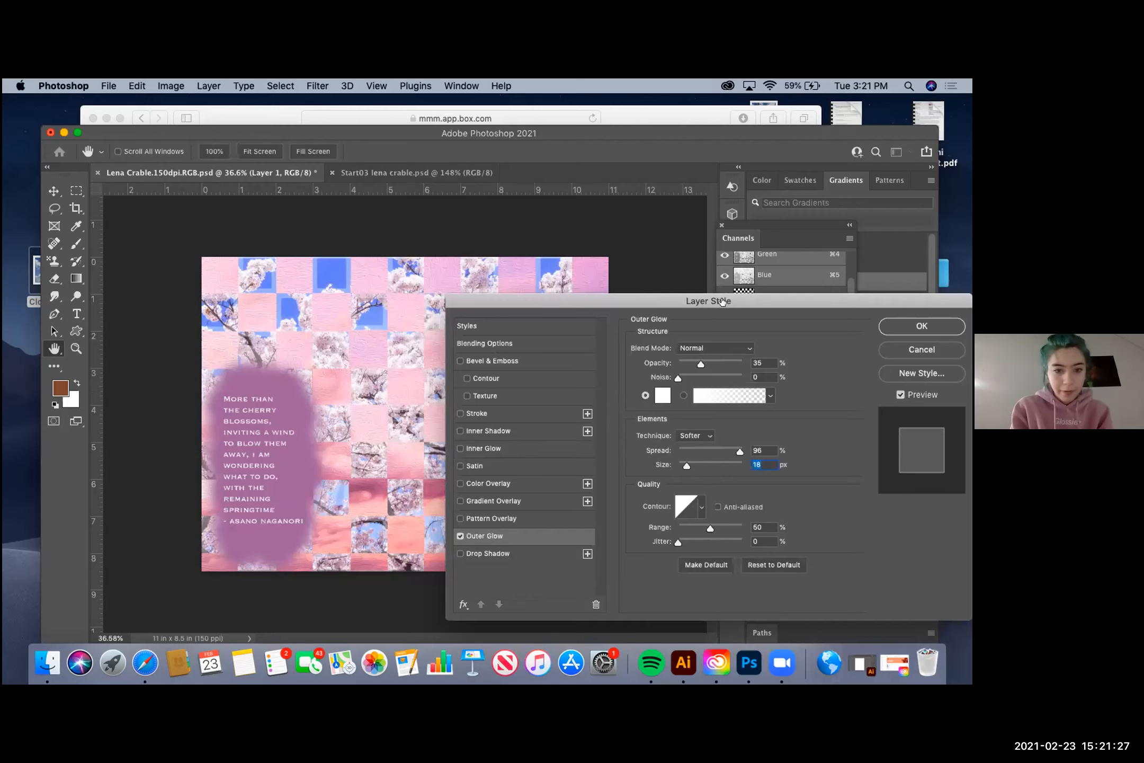
{"action": "left_click_drag", "start_coordinate": [846, 306], "coordinate": [834, 300]}
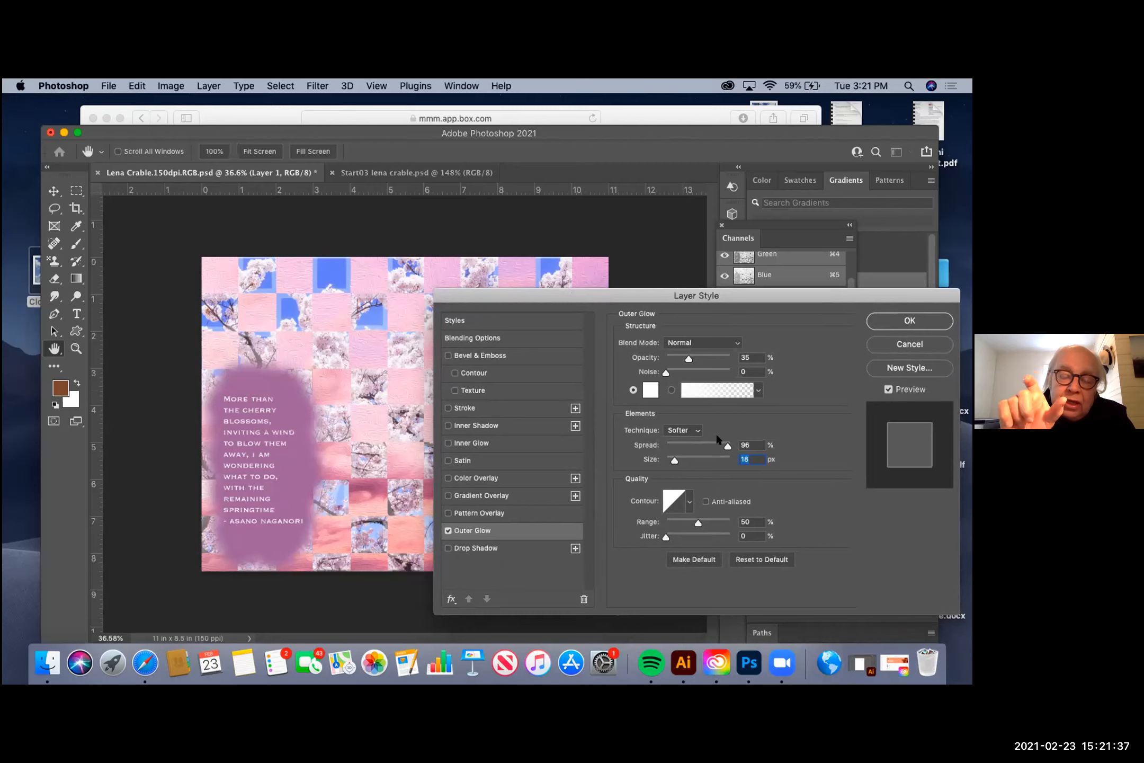
{"action": "mouse_move", "coordinate": [728, 447]}
{"action": "left_mouse_down"}
{"action": "mouse_move", "coordinate": [693, 451]}
{"action": "mouse_move", "coordinate": [713, 445]}
{"action": "left_mouse_up"}
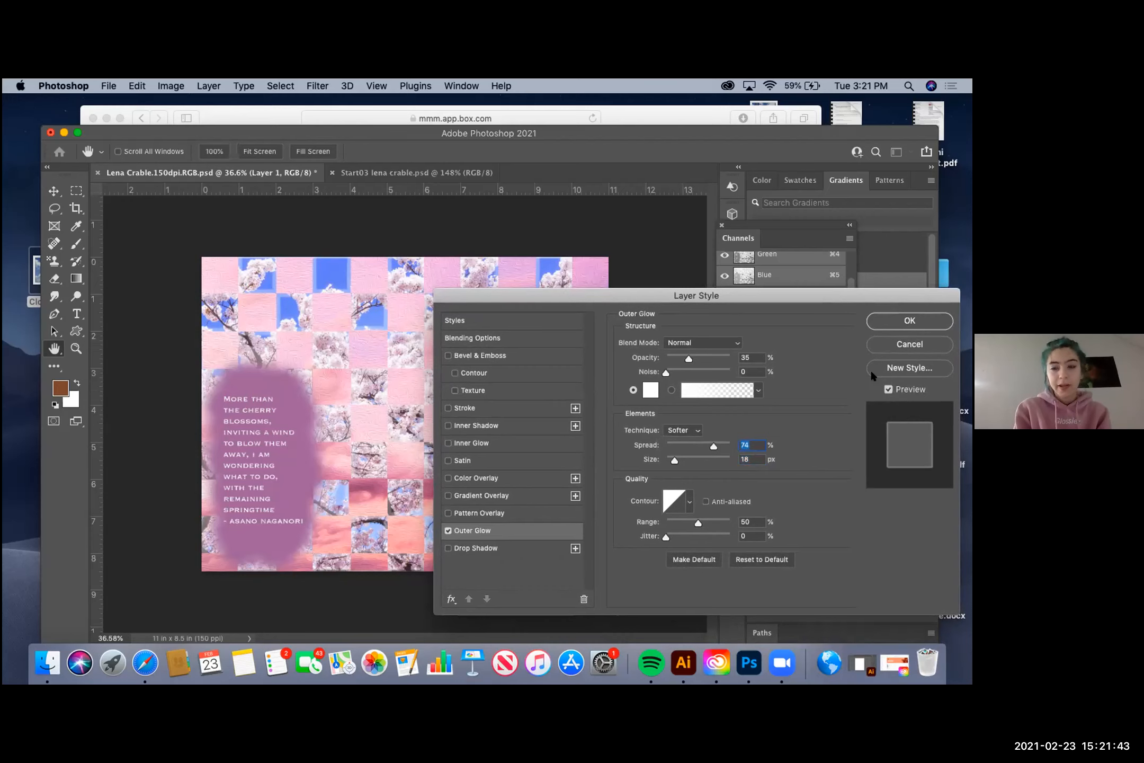
{"action": "left_click", "coordinate": [924, 323]}
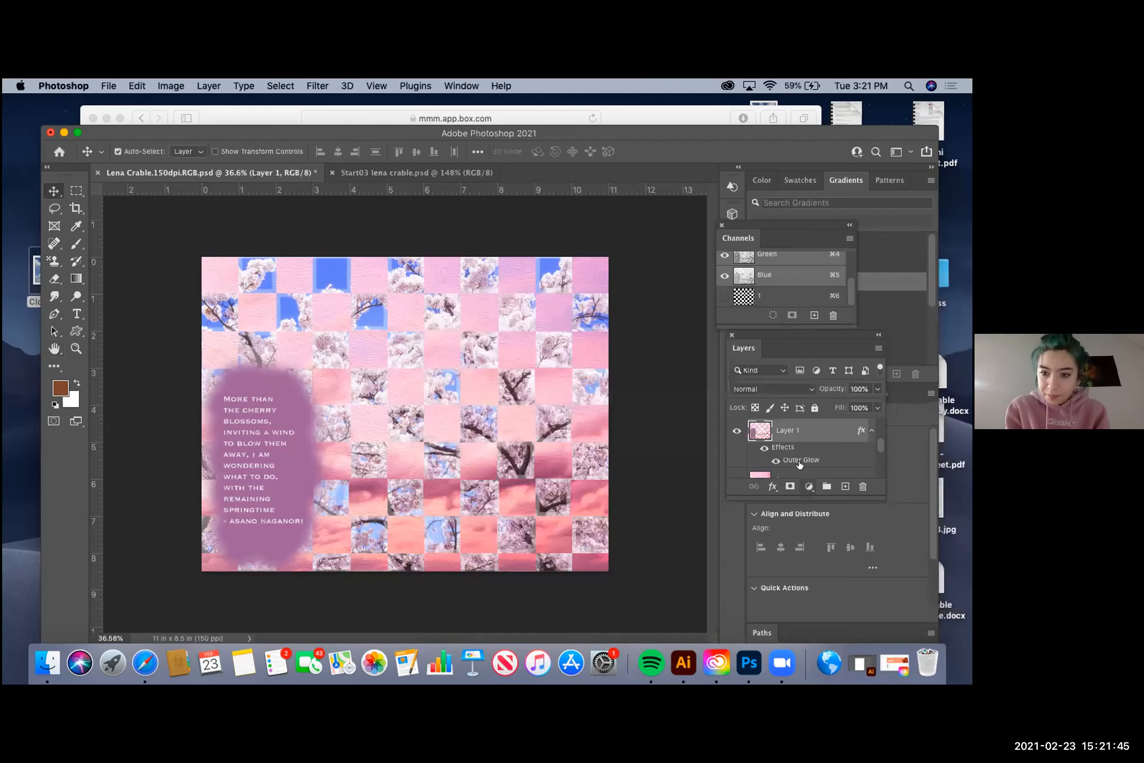
- Reposition and lengthen the Layers panel so the stack from Layer 2 down to Background is listed together
{"action": "scroll", "coordinate": [797, 450], "scroll_direction": "down", "scroll_amount": 3}
{"action": "scroll", "coordinate": [798, 449], "scroll_direction": "down", "scroll_amount": 4}
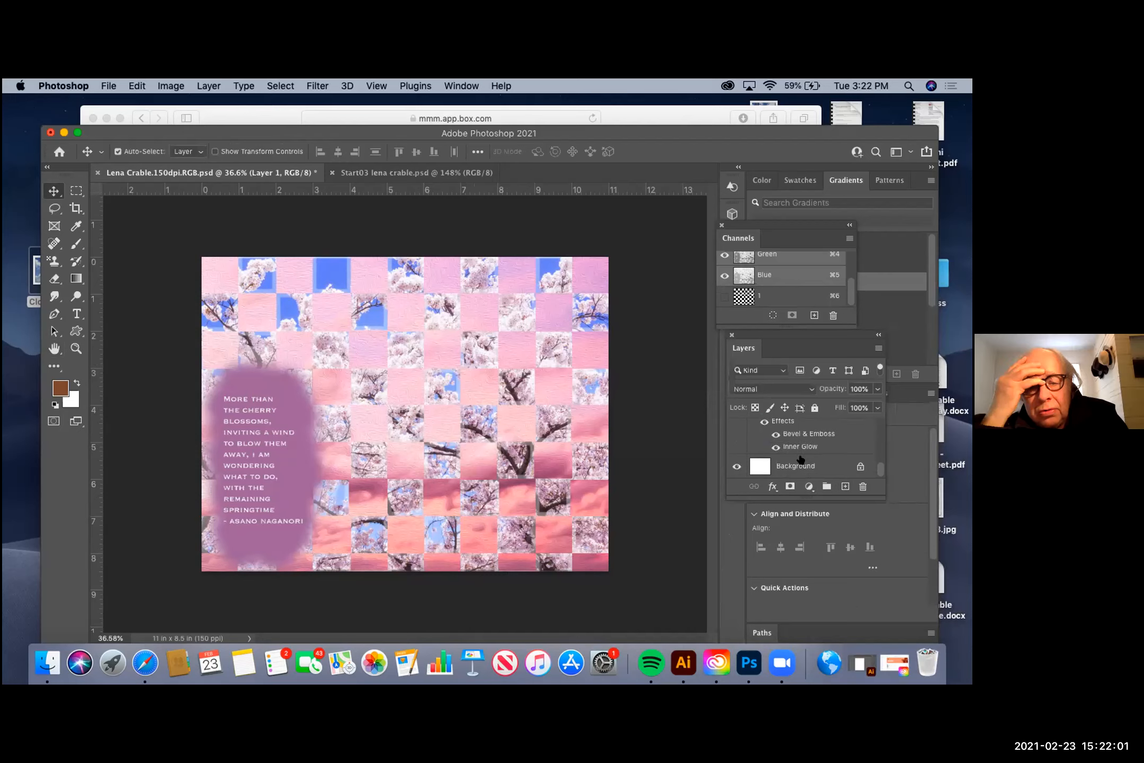
{"action": "left_click_drag", "start_coordinate": [806, 338], "coordinate": [566, 340]}
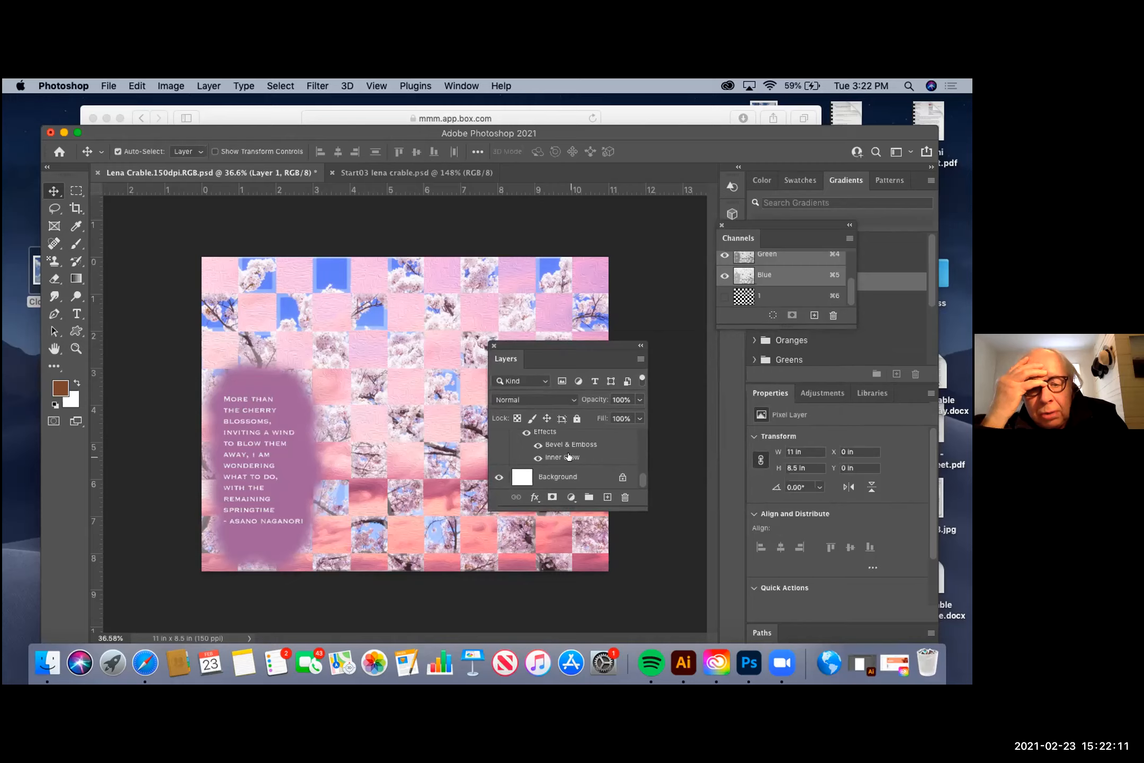
{"action": "left_click_drag", "start_coordinate": [564, 509], "coordinate": [564, 568]}
{"action": "left_click_drag", "start_coordinate": [556, 347], "coordinate": [596, 266]}
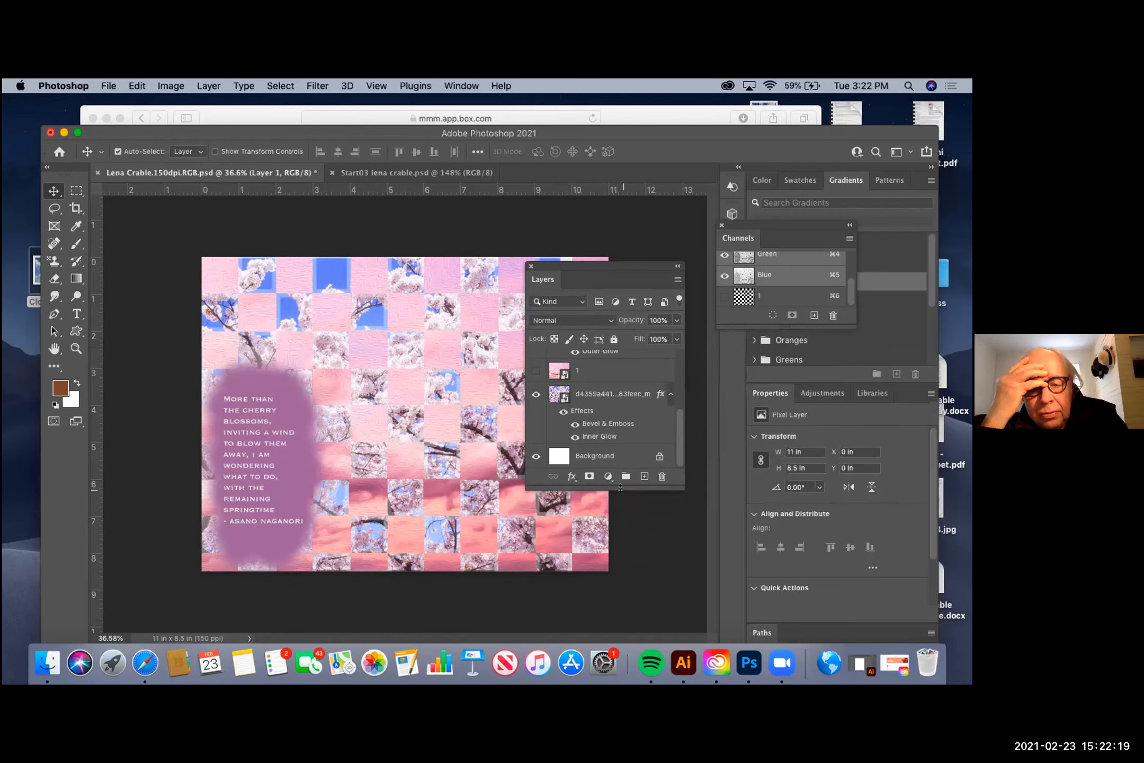
{"action": "left_click_drag", "start_coordinate": [620, 487], "coordinate": [625, 569]}
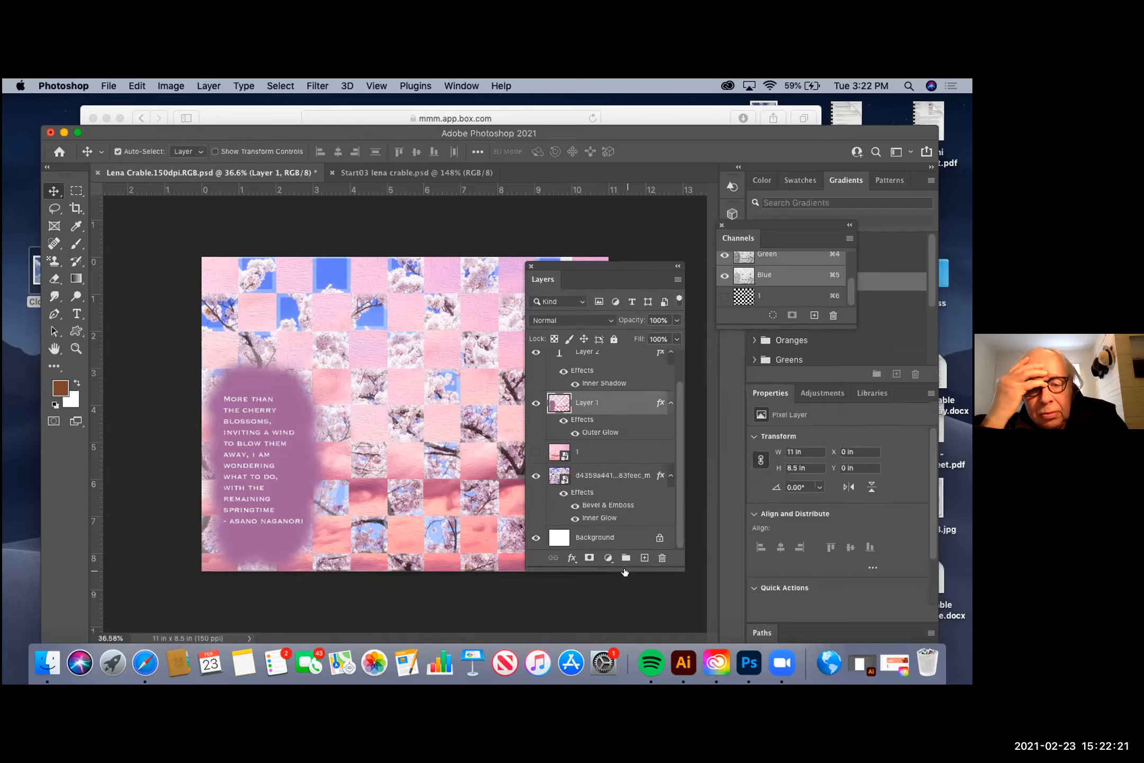
{"action": "left_click_drag", "start_coordinate": [623, 259], "coordinate": [618, 216]}
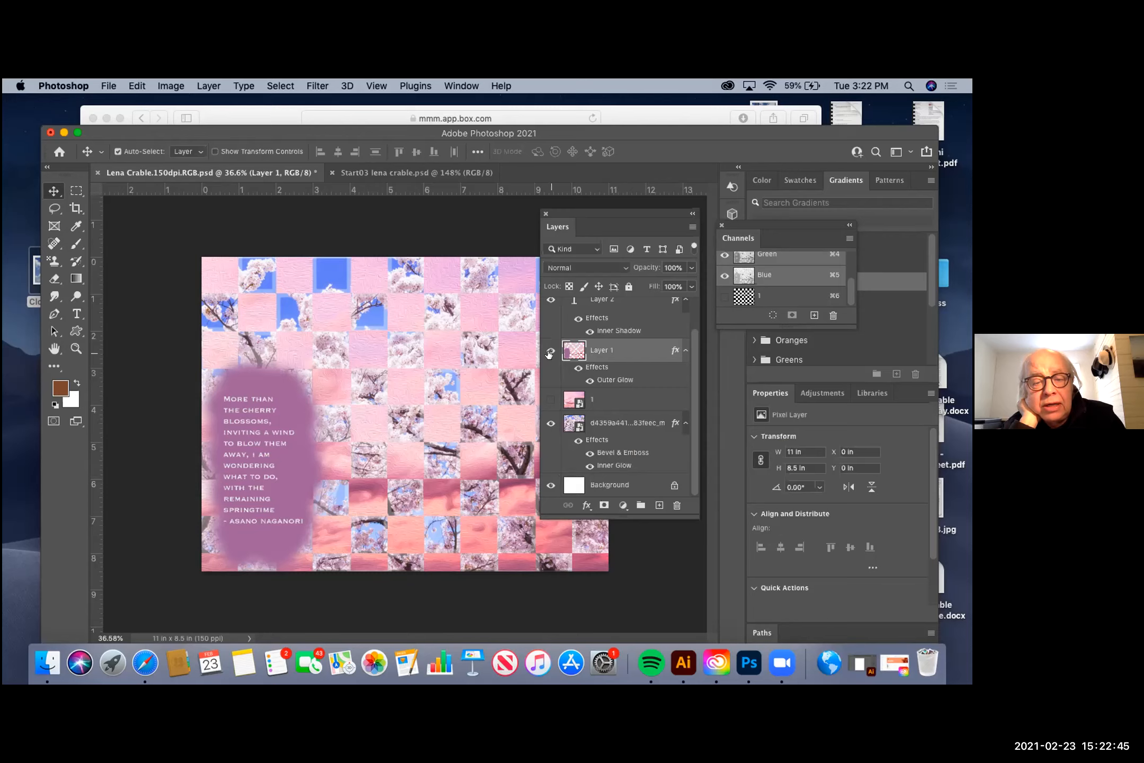
- Toggle the pink sky layer on and off, and the blossom photo layer off and on, to compare them beneath Layer 1
{"action": "left_click", "coordinate": [550, 401]}
{"action": "left_click", "coordinate": [550, 401]}
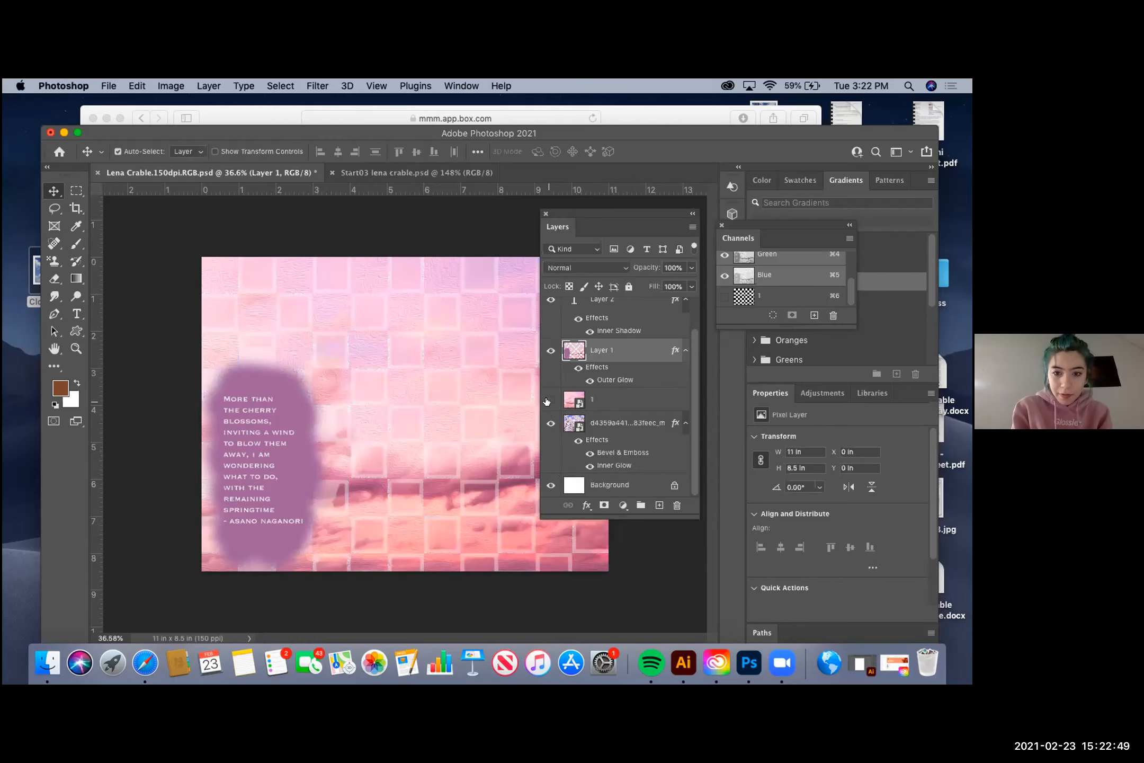
{"action": "left_click", "coordinate": [551, 423]}
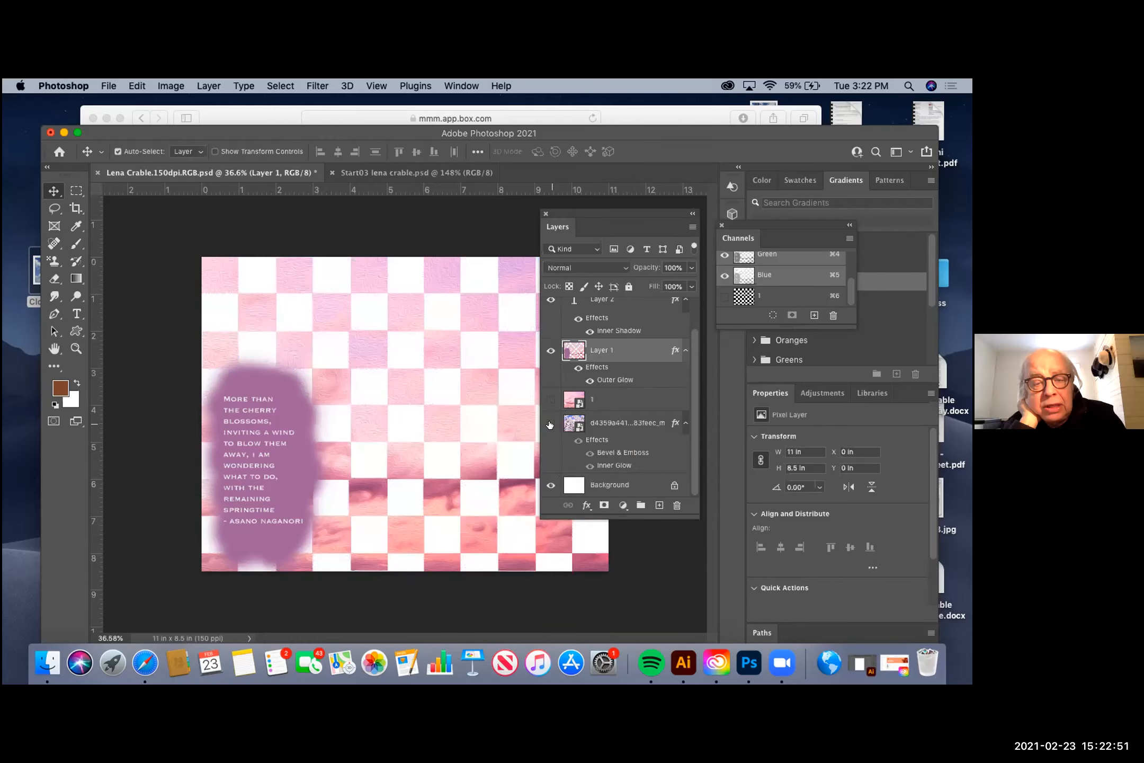
{"action": "left_click", "coordinate": [551, 424]}
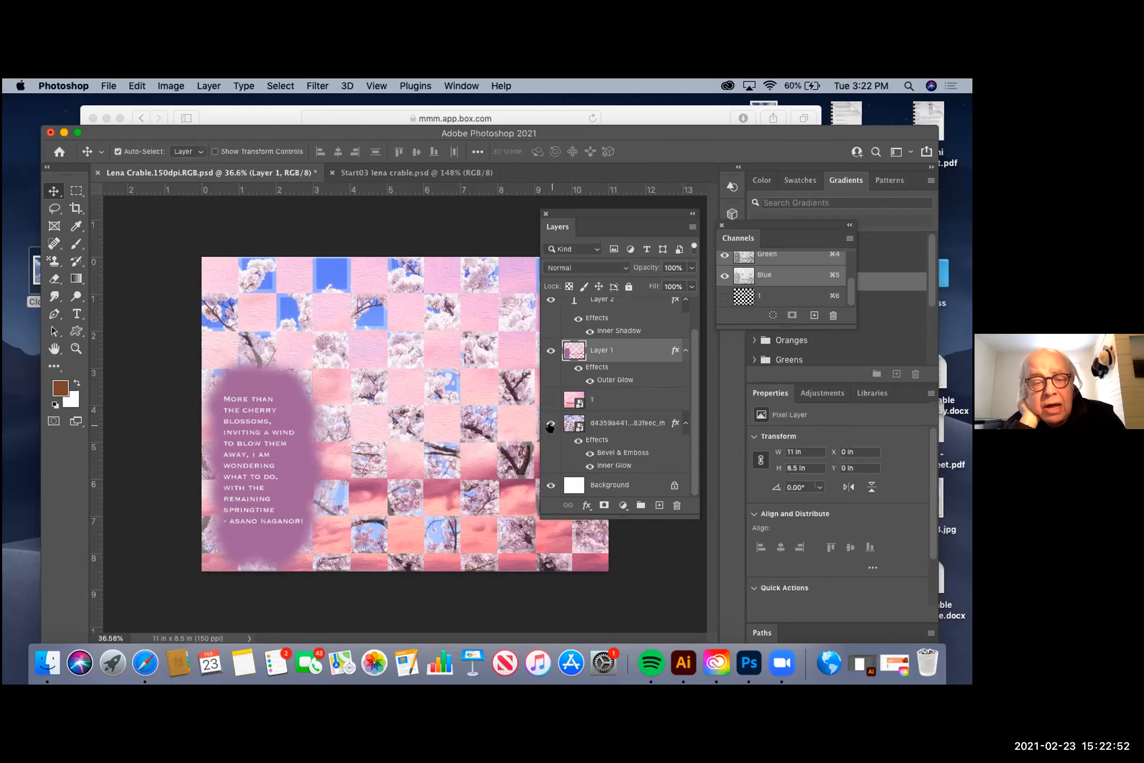
- Rasterize the cherry blossom photo's smart object layer into a regular pixel layer
{"action": "left_click", "coordinate": [621, 431]}
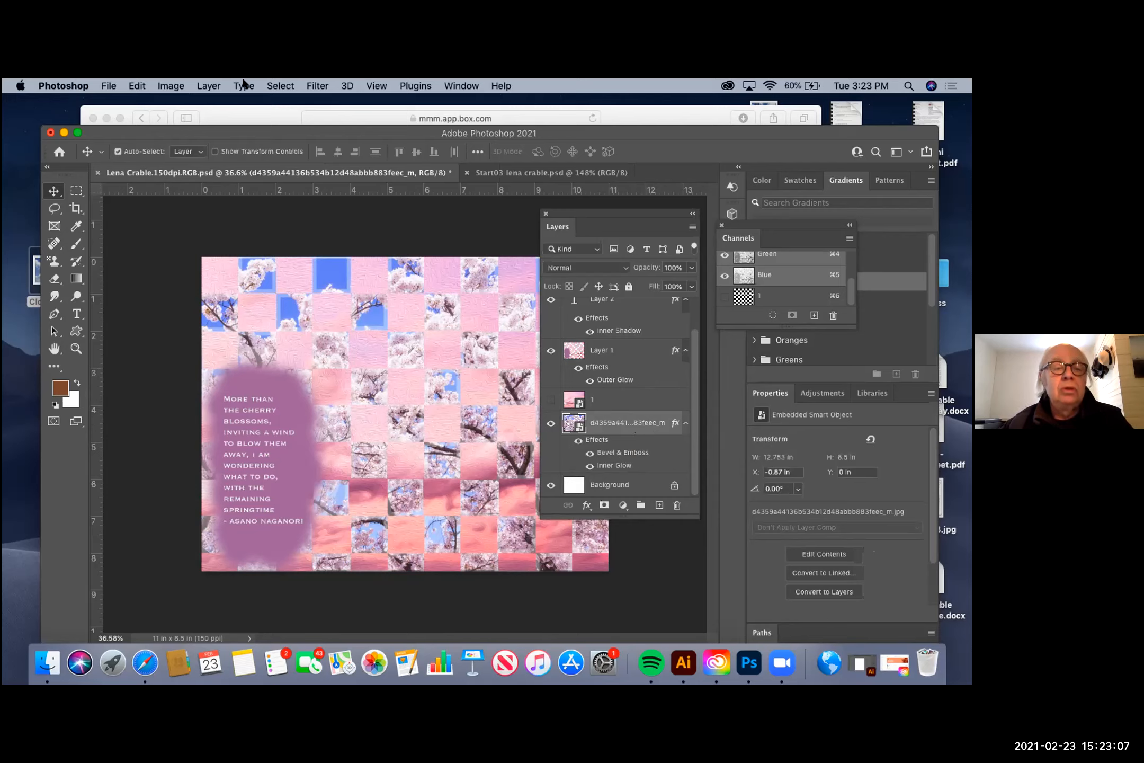
{"action": "left_click", "coordinate": [208, 86]}
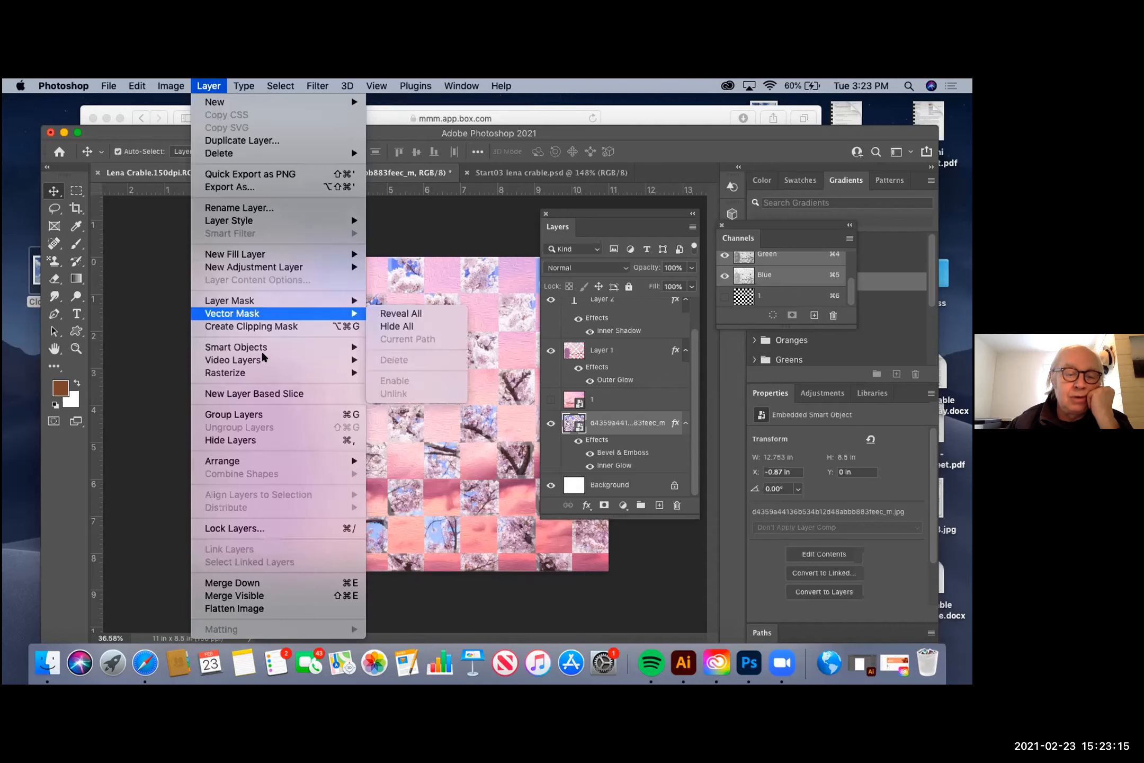
{"action": "mouse_move", "coordinate": [260, 373]}
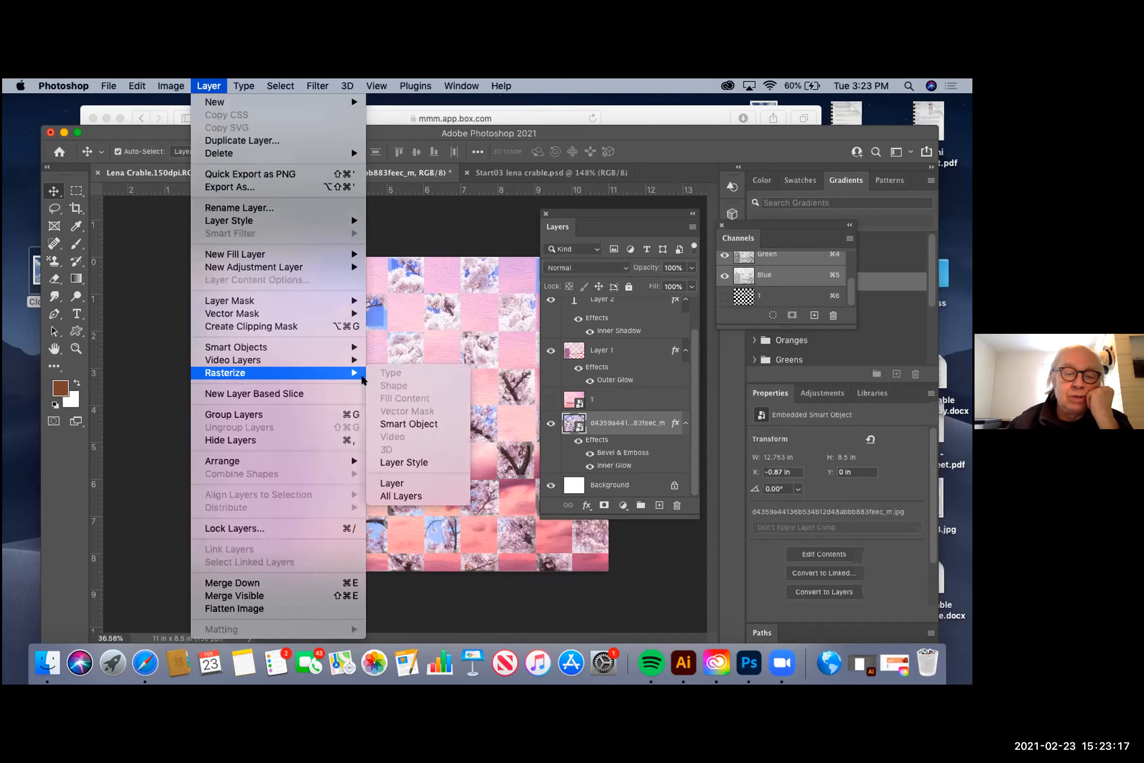
{"action": "left_click", "coordinate": [409, 424]}
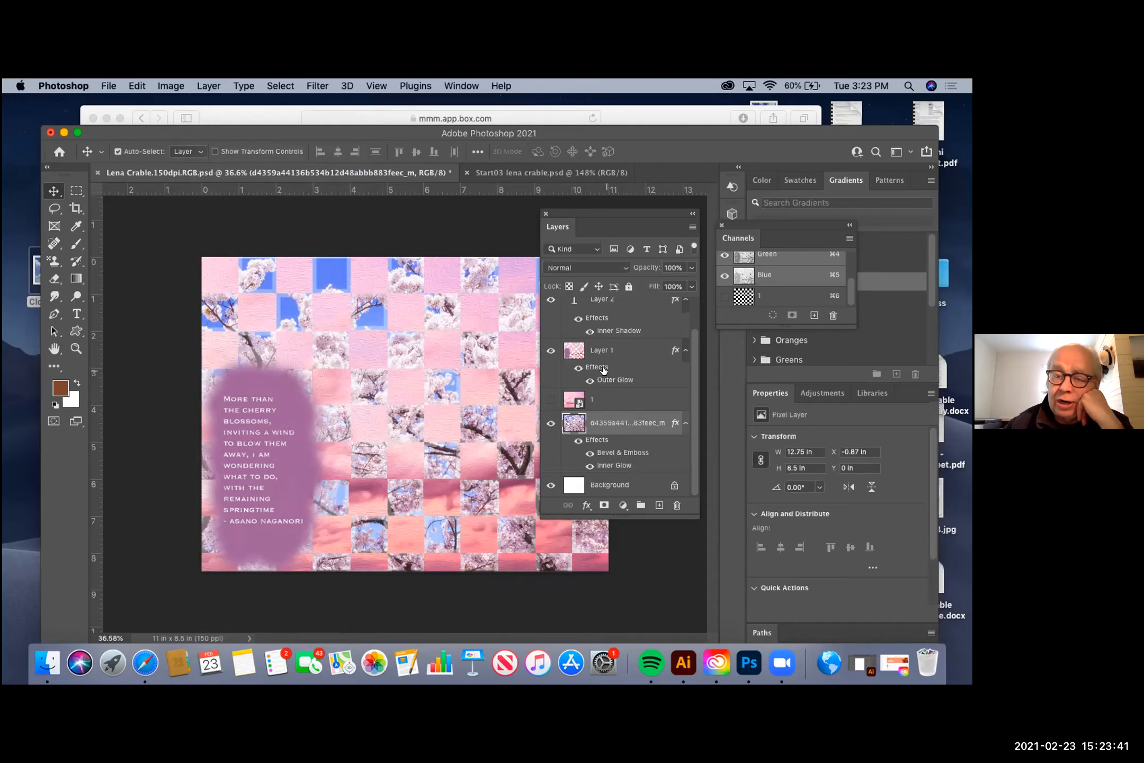
- Toggle Layer 1 off and on to compare it with the blossom photo beneath, and inspect its opacity setting
{"action": "left_click_drag", "start_coordinate": [622, 211], "coordinate": [629, 201]}
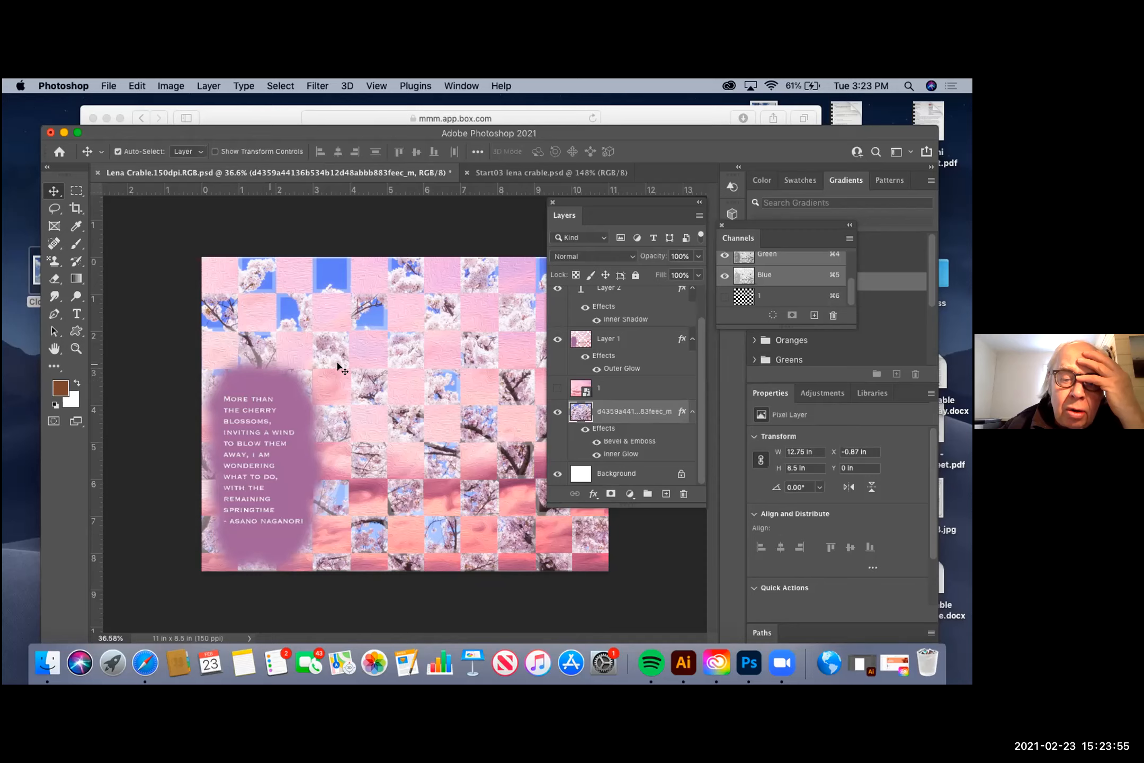
{"action": "left_click", "coordinate": [634, 348]}
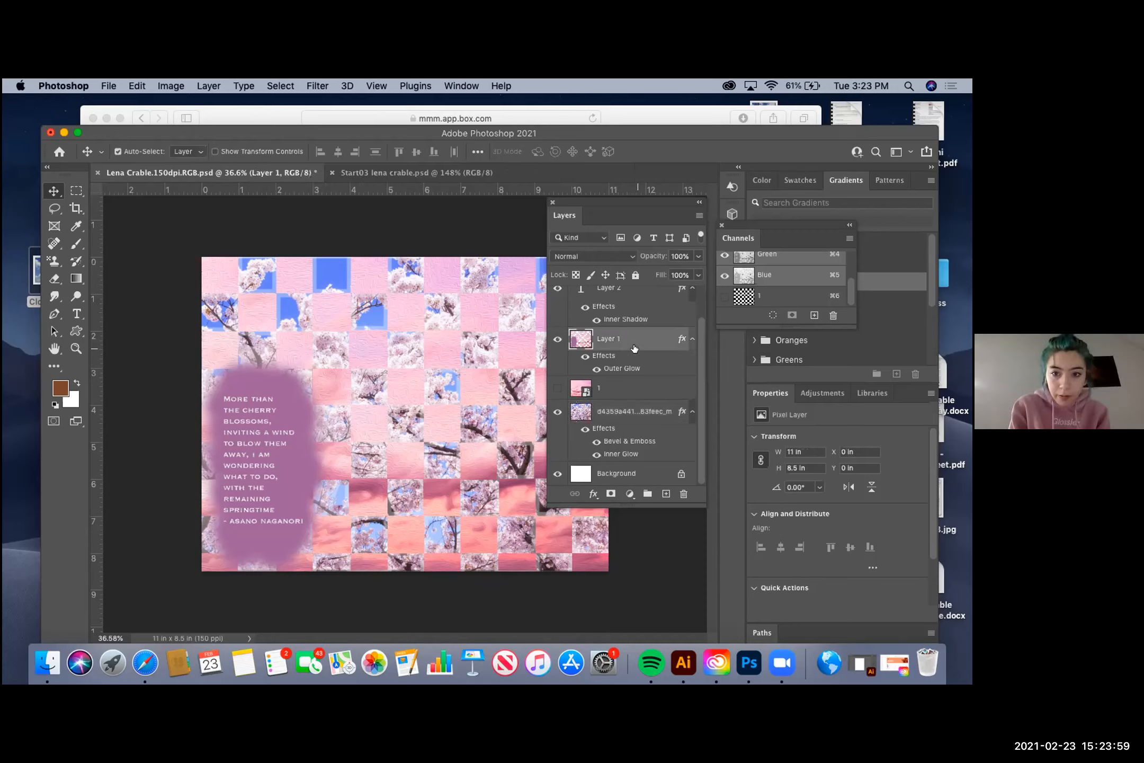
{"action": "left_click", "coordinate": [558, 341]}
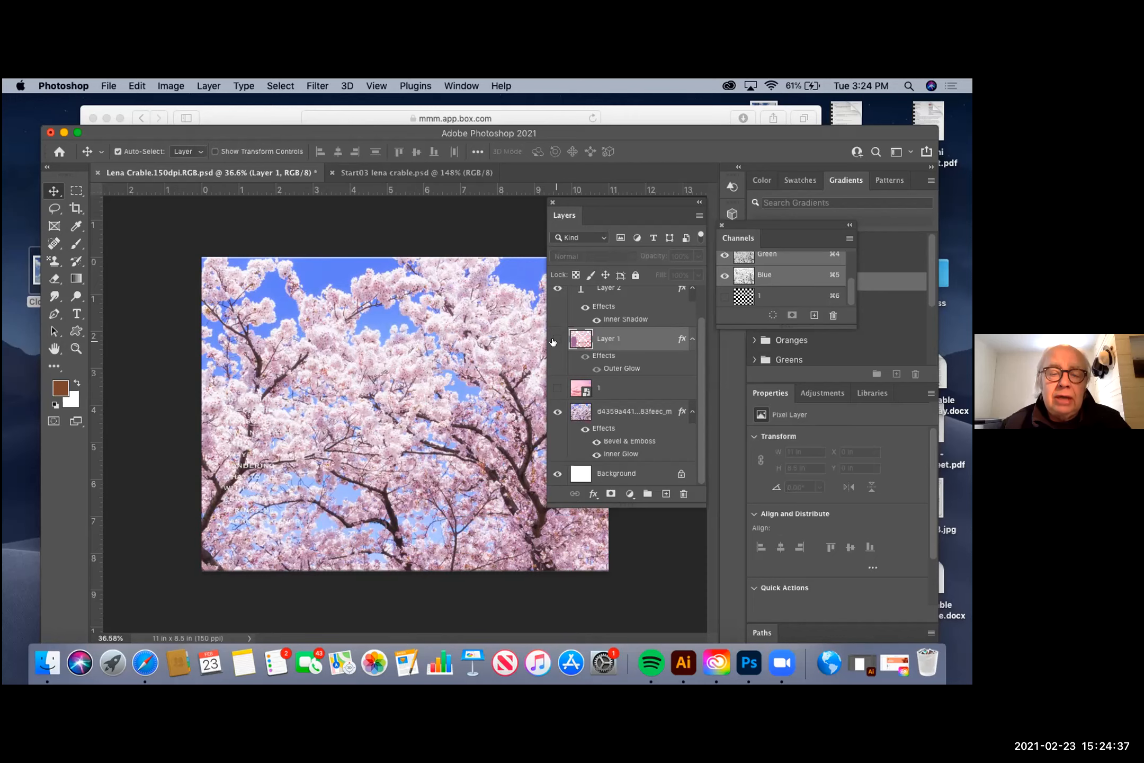
{"action": "left_click", "coordinate": [554, 340]}
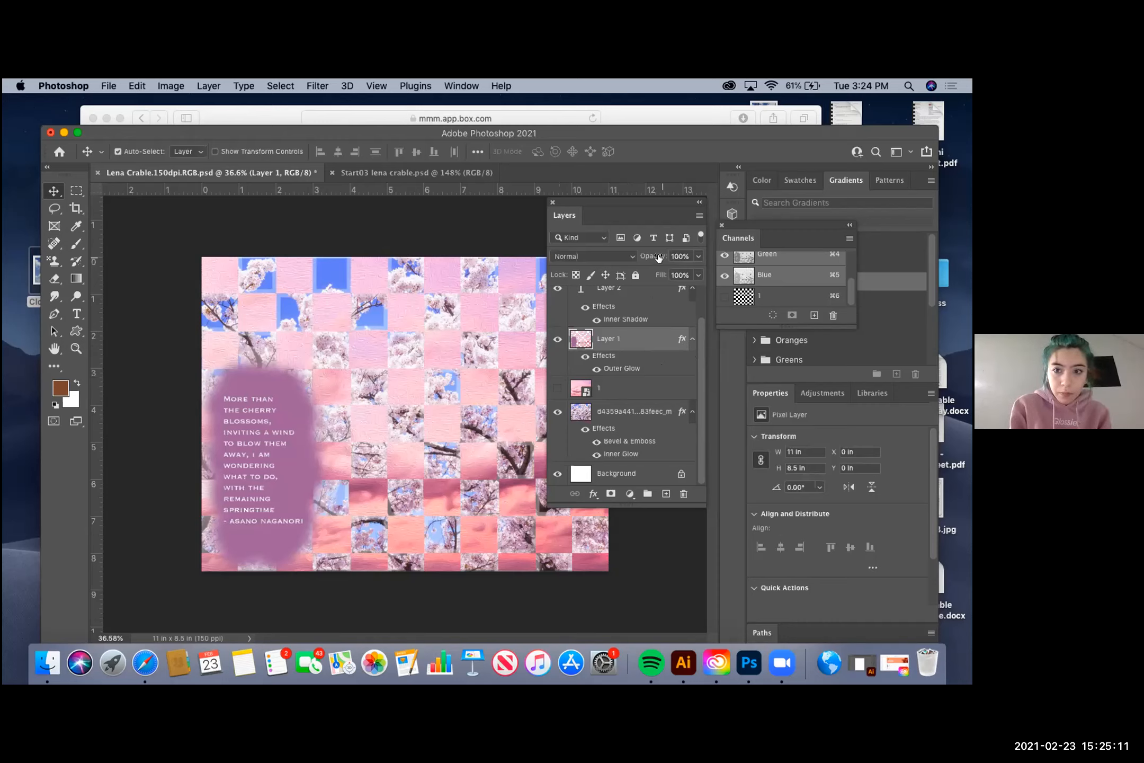
{"action": "left_click", "coordinate": [698, 257]}
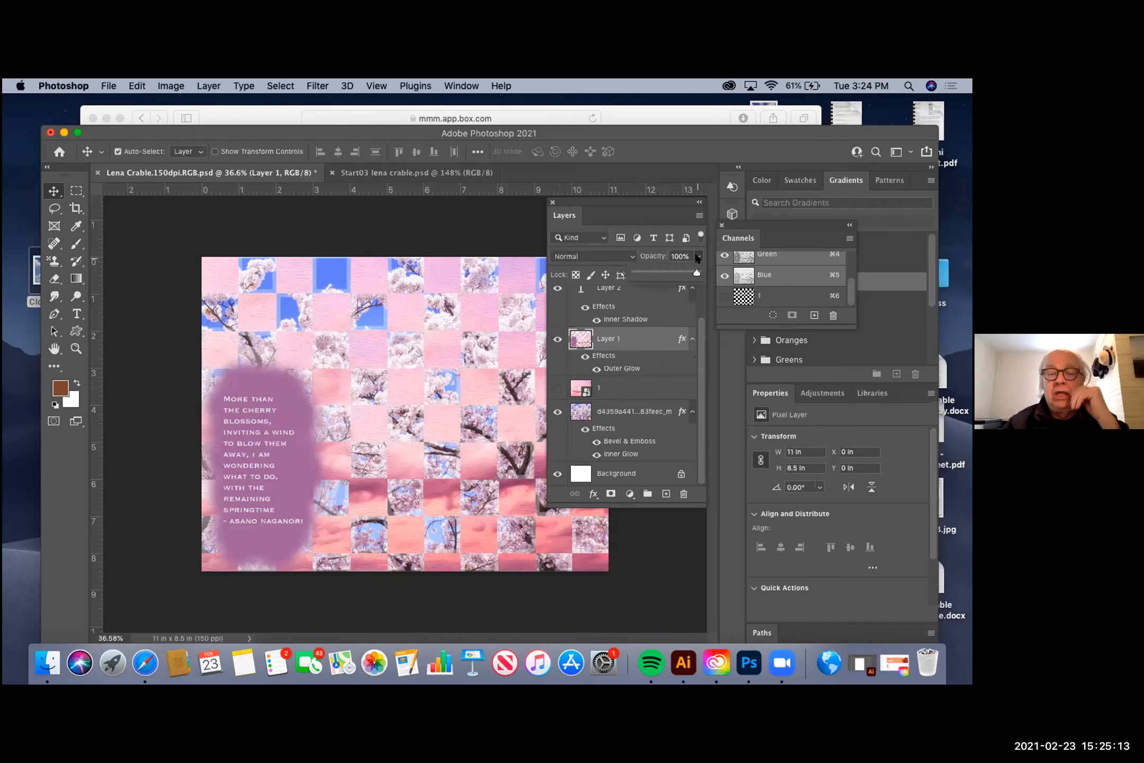
{"action": "mouse_move", "coordinate": [697, 273]}
{"action": "left_mouse_down"}
{"action": "mouse_move", "coordinate": [661, 272]}
{"action": "mouse_move", "coordinate": [709, 269]}
{"action": "left_mouse_up"}
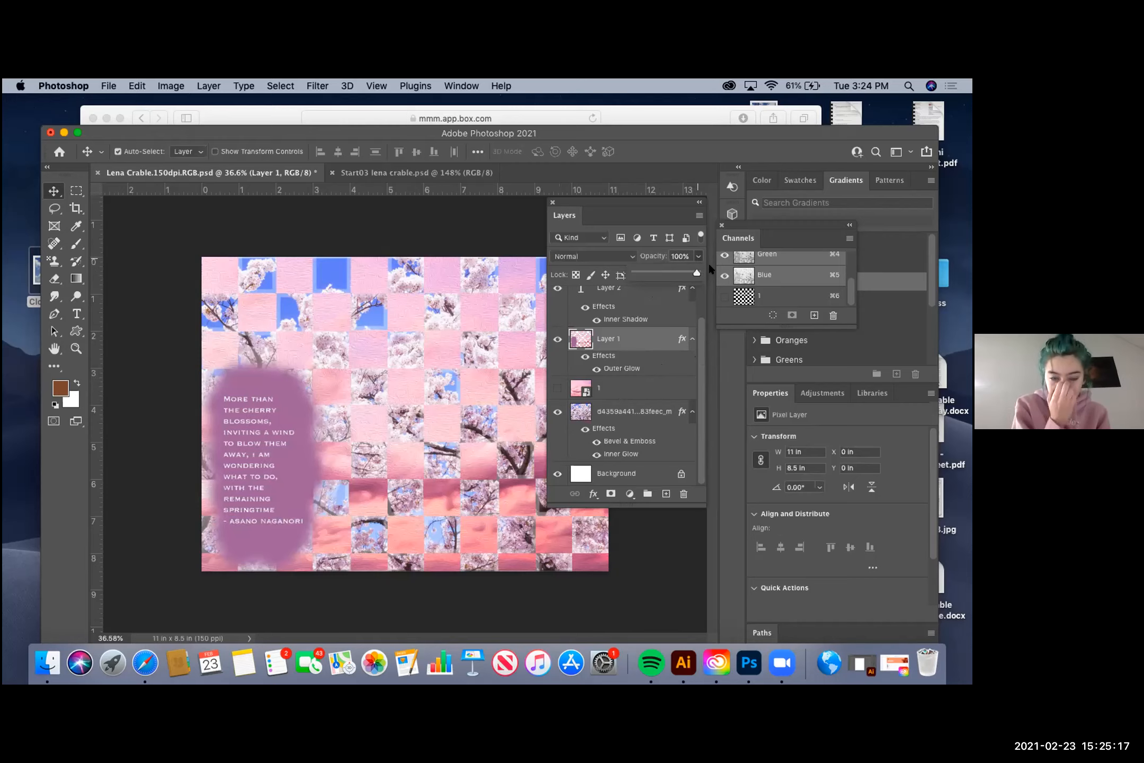
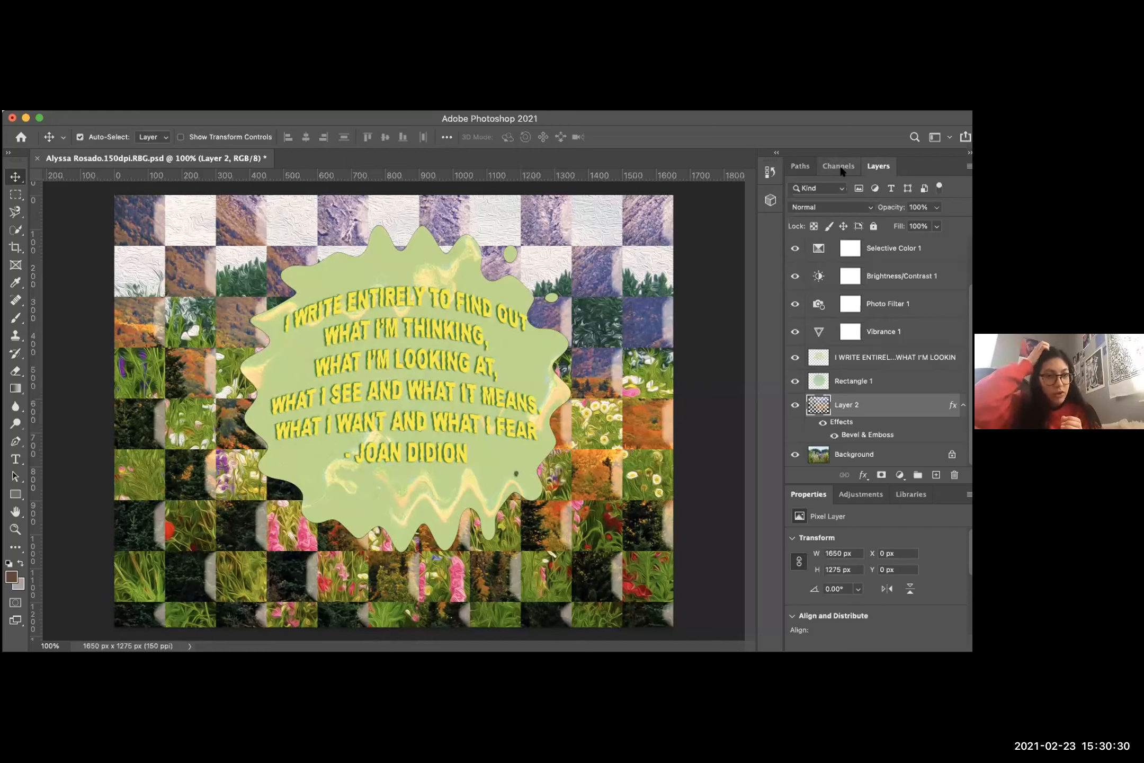
- Check the channels, and isolate Layer 2 without its effects by hiding the poem text, Rectangle 1 and Background layers
{"action": "left_click", "coordinate": [842, 170]}
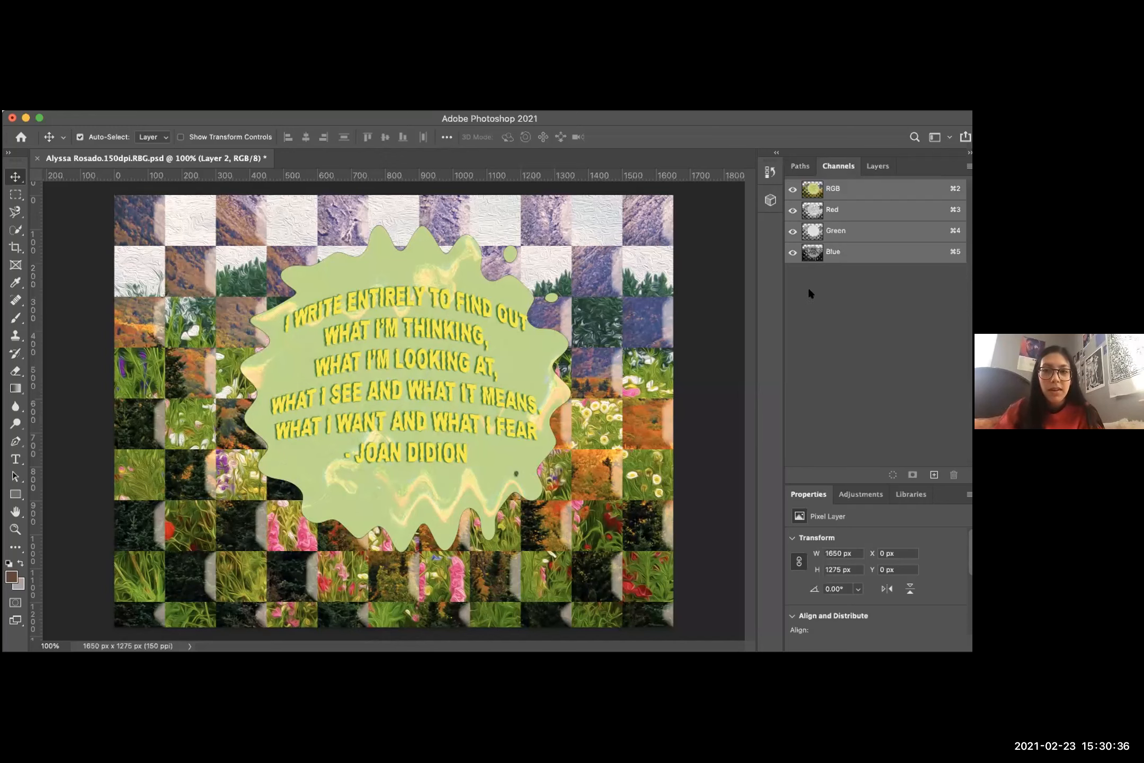
{"action": "left_click", "coordinate": [878, 167]}
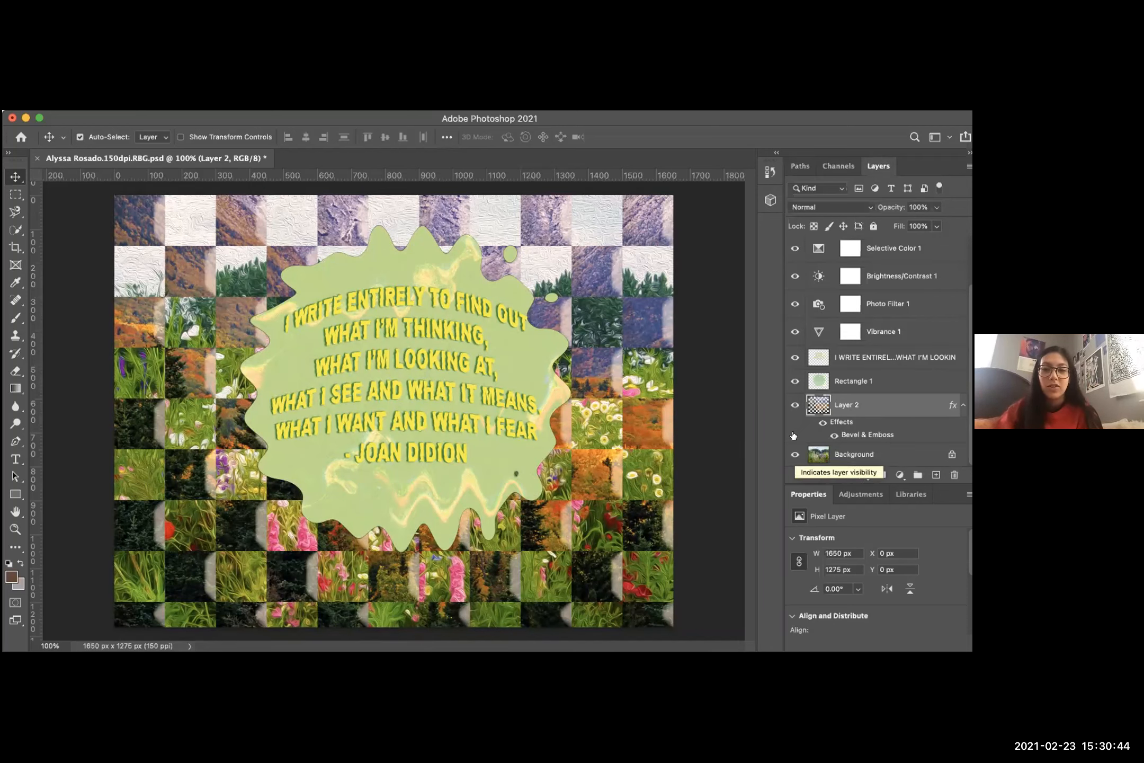
{"action": "left_click", "coordinate": [796, 357]}
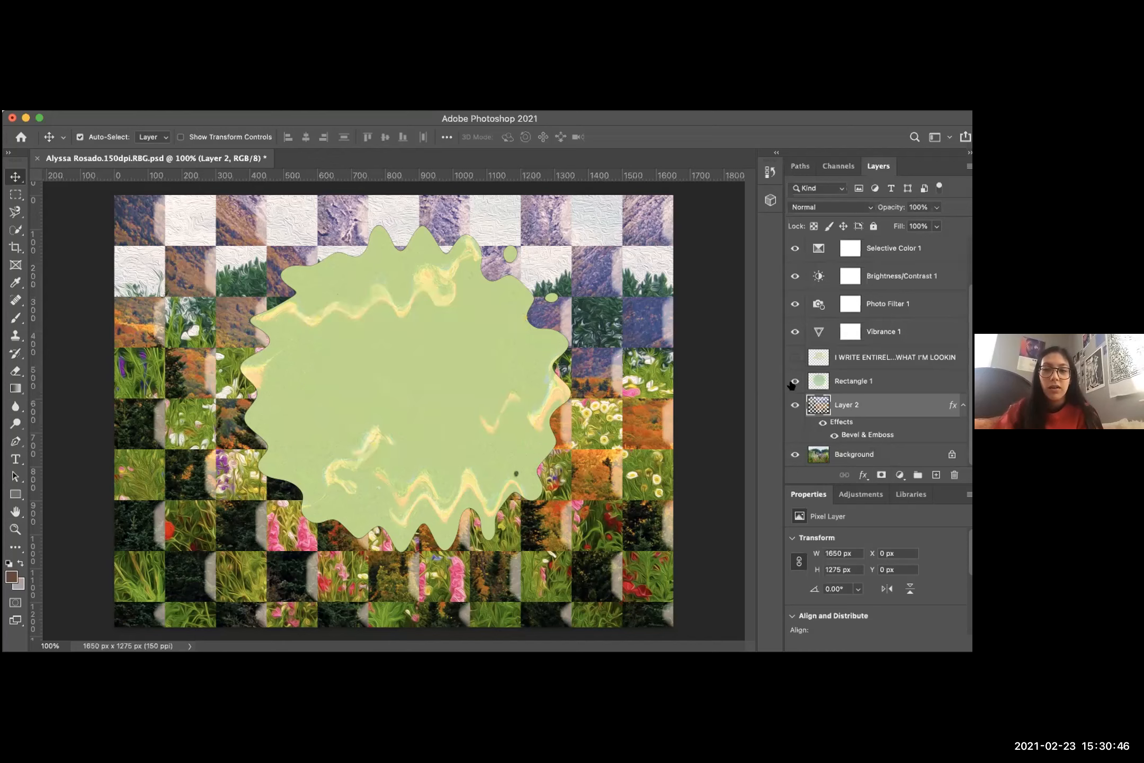
{"action": "left_click", "coordinate": [795, 381]}
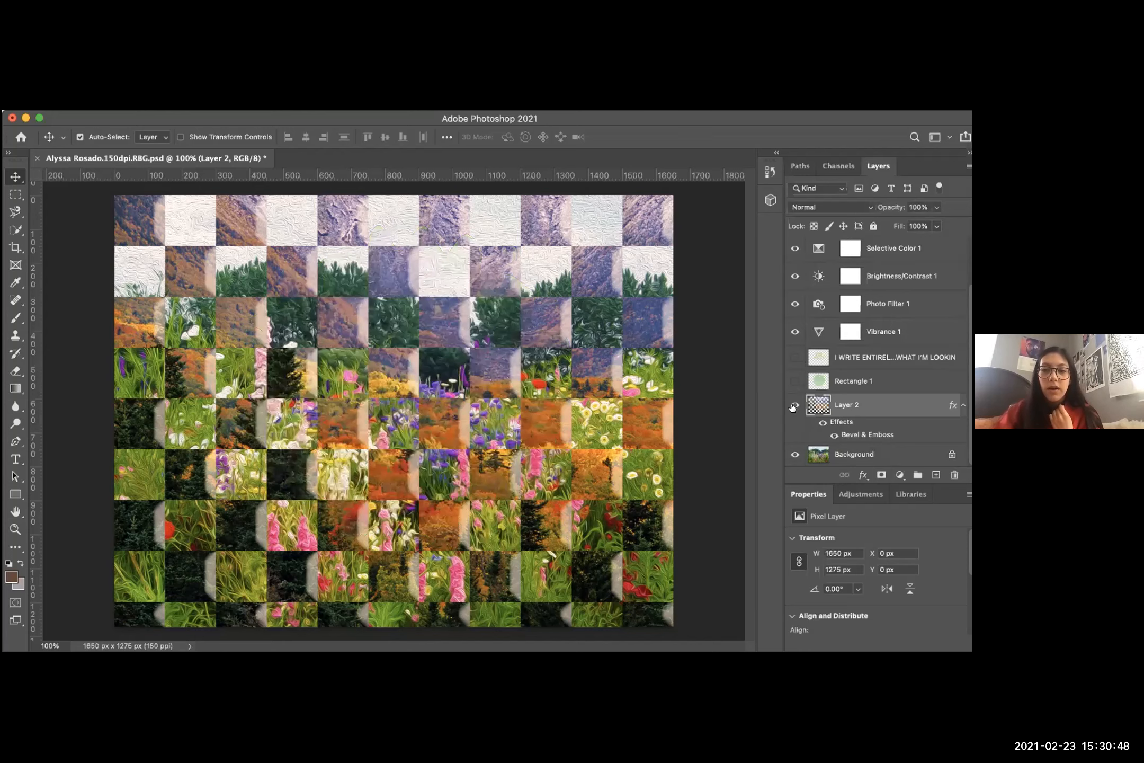
{"action": "left_click", "coordinate": [795, 406]}
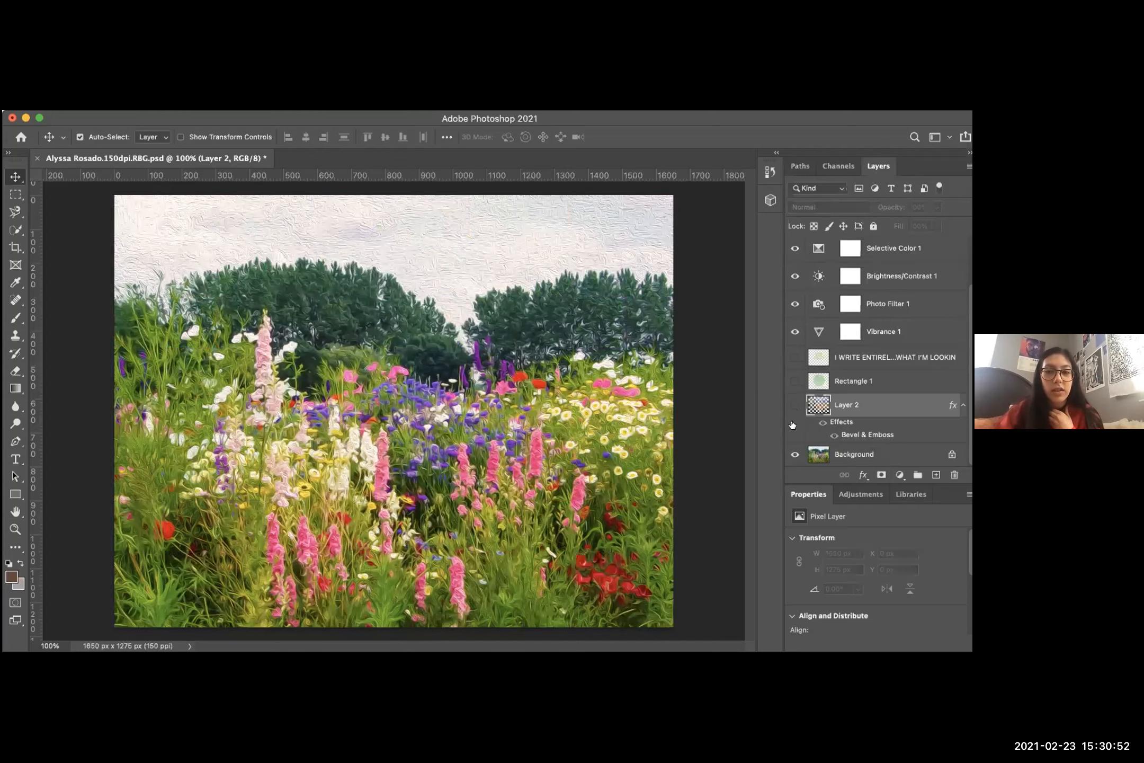
{"action": "left_click", "coordinate": [795, 405]}
{"action": "left_click", "coordinate": [792, 456]}
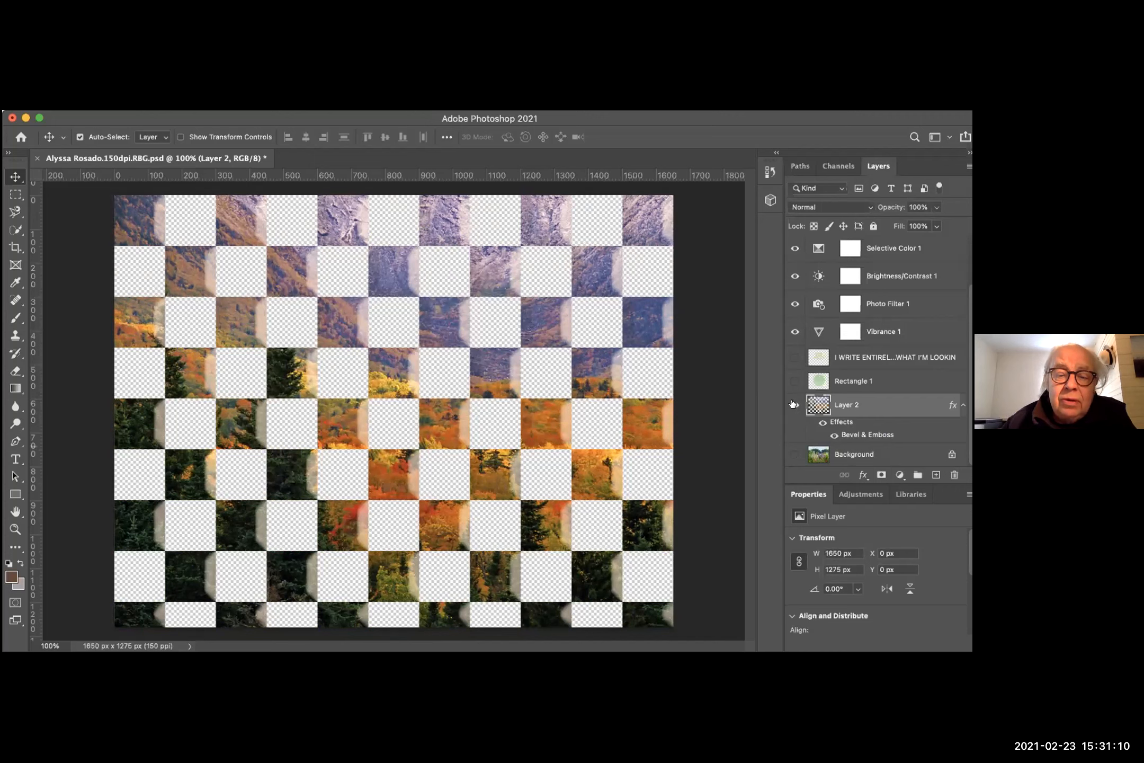
{"action": "left_click", "coordinate": [821, 422]}
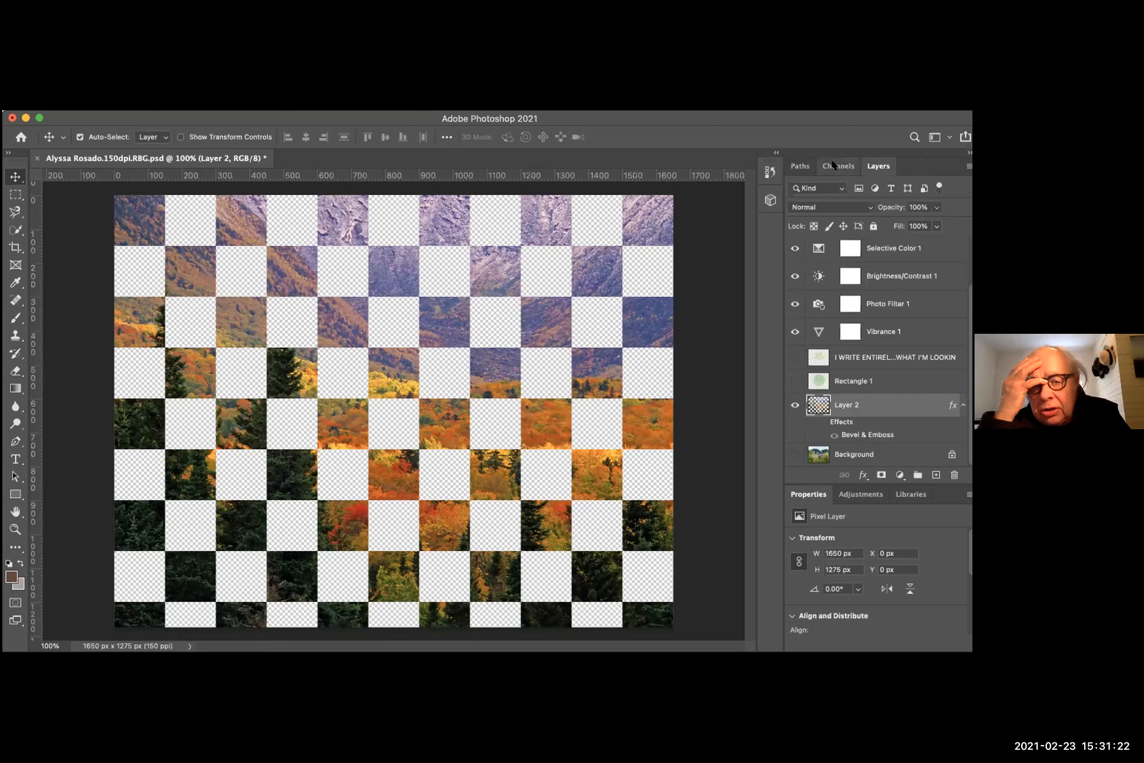
- Float the Channels and Layers panels side by side over the artwork, and lengthen the Layers panel to list the whole stack
{"action": "left_click_drag", "start_coordinate": [878, 166], "coordinate": [531, 150]}
{"action": "left_click_drag", "start_coordinate": [839, 166], "coordinate": [326, 138]}
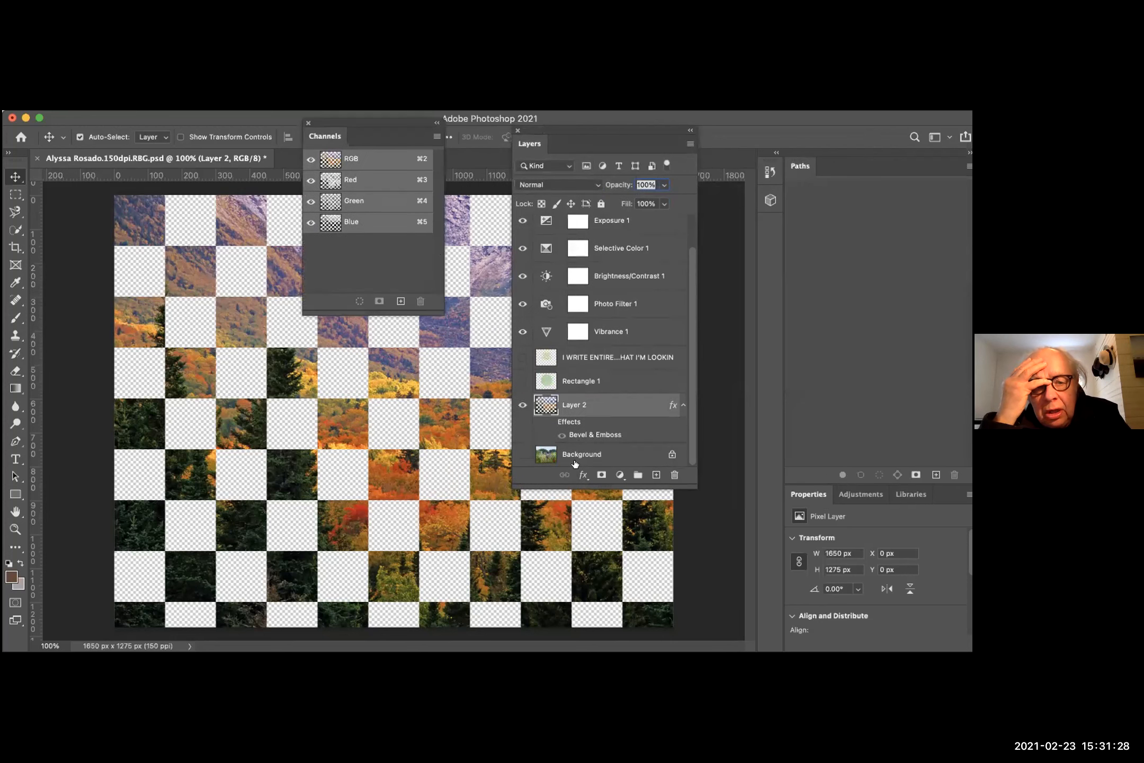
{"action": "left_click_drag", "start_coordinate": [598, 482], "coordinate": [609, 541]}
{"action": "left_click_drag", "start_coordinate": [393, 121], "coordinate": [461, 128]}
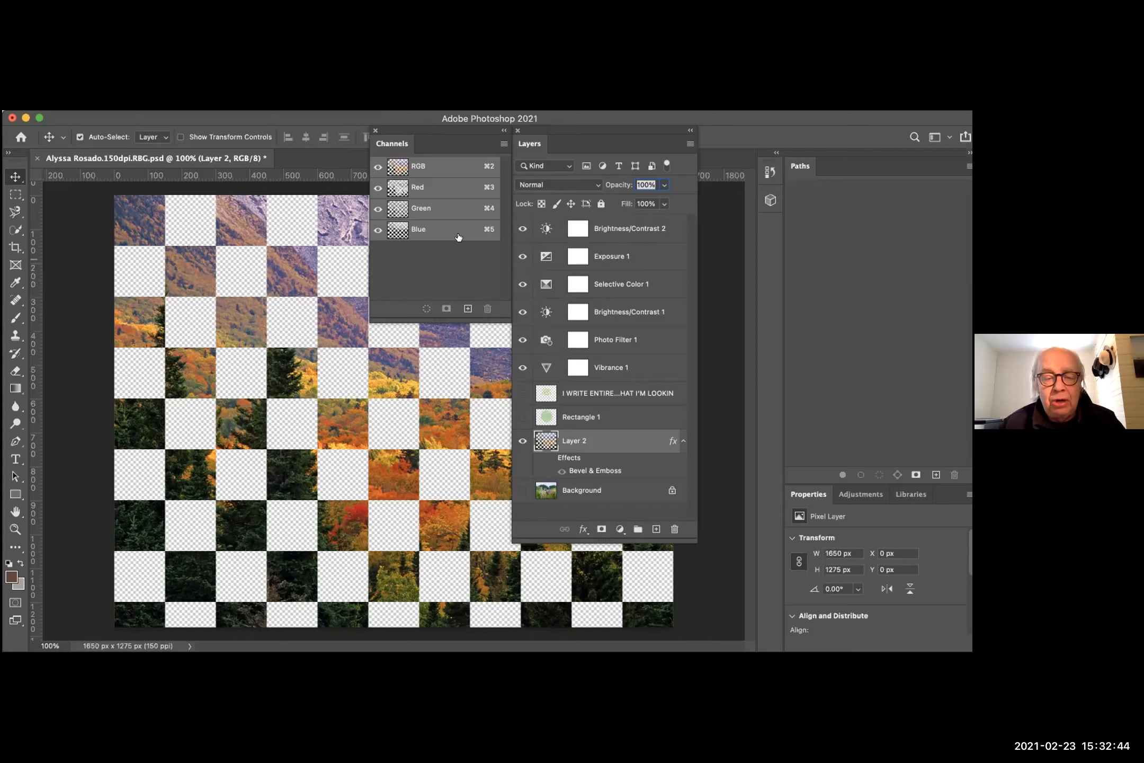
- Toggle the Background flower photo on and off twice to compare how it fills the gaps in Layer 2
{"action": "left_click", "coordinate": [522, 490]}
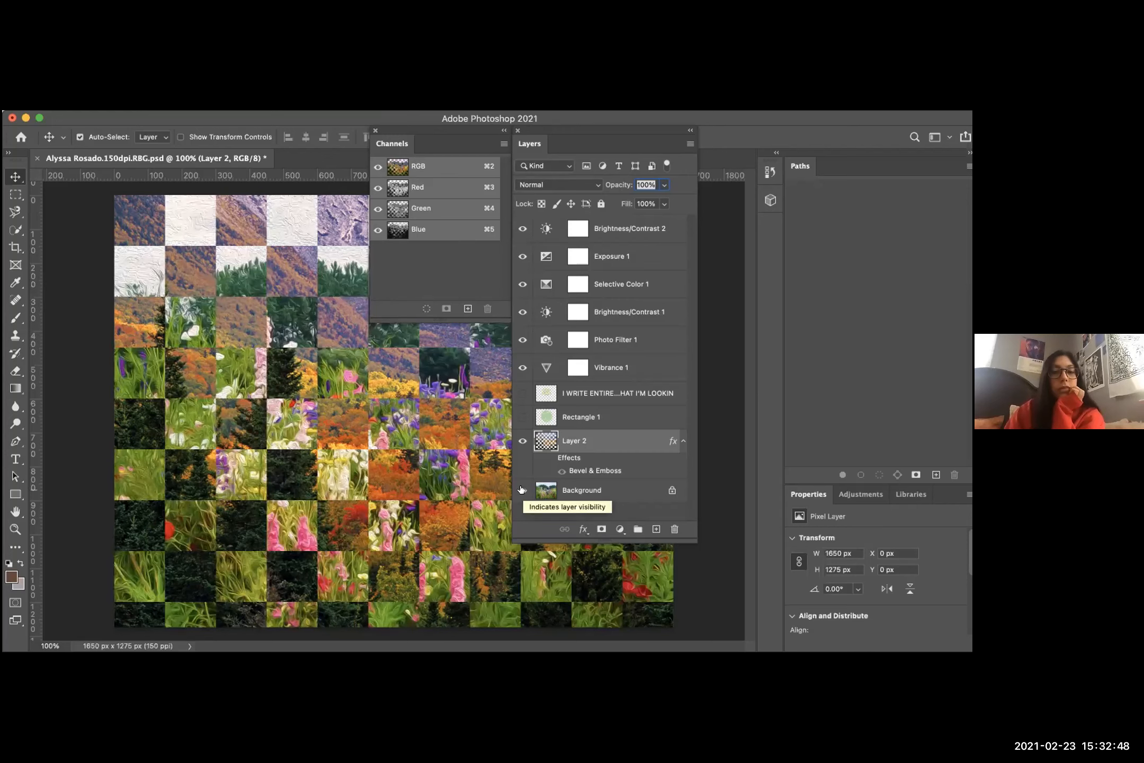
{"action": "left_click", "coordinate": [522, 490]}
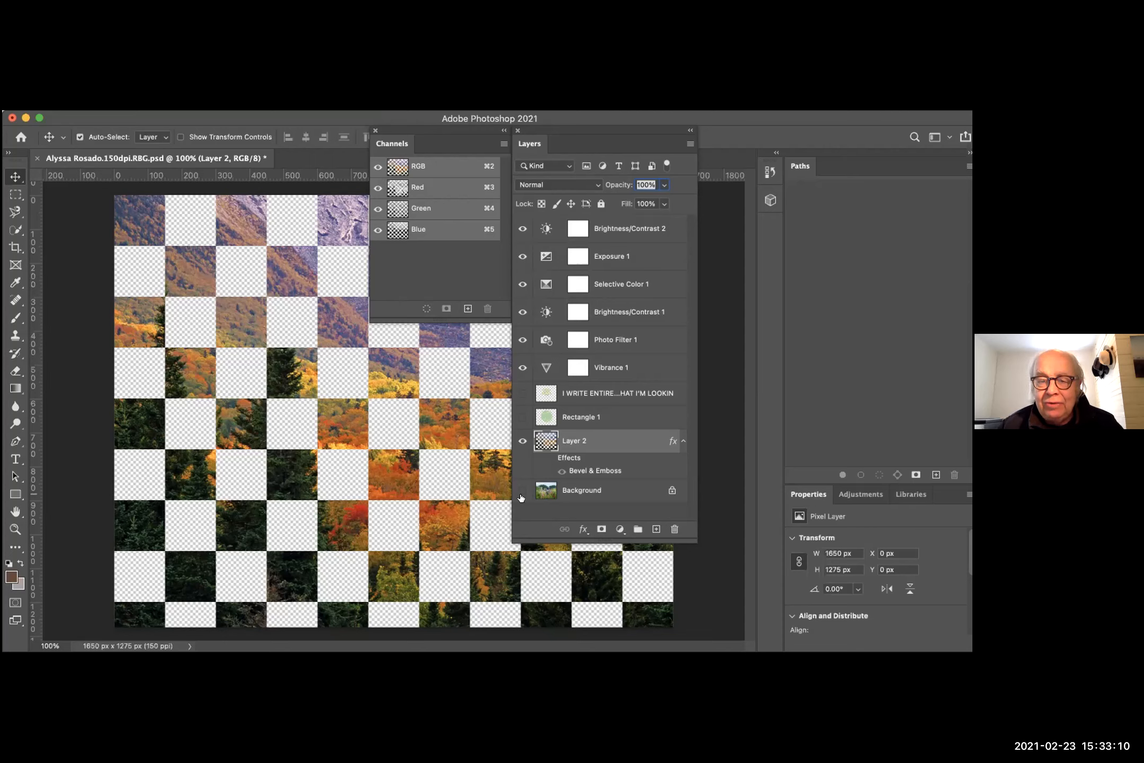
{"action": "left_click", "coordinate": [522, 493]}
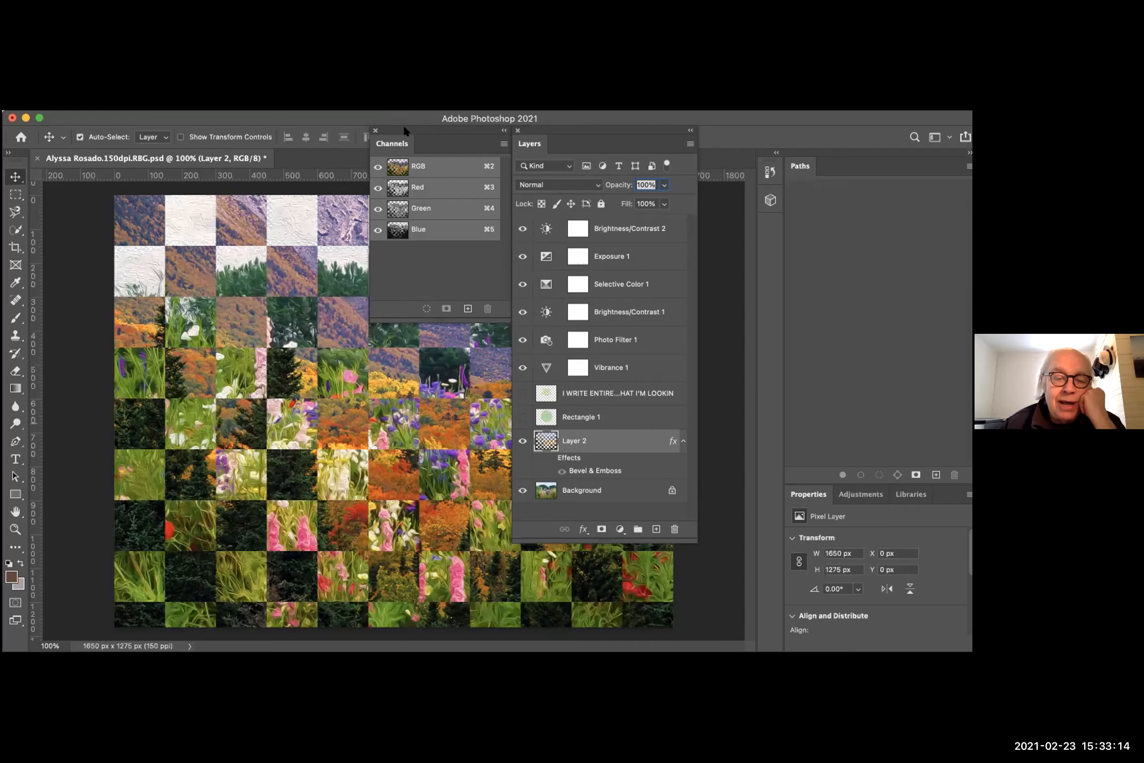
{"action": "left_click", "coordinate": [523, 488]}
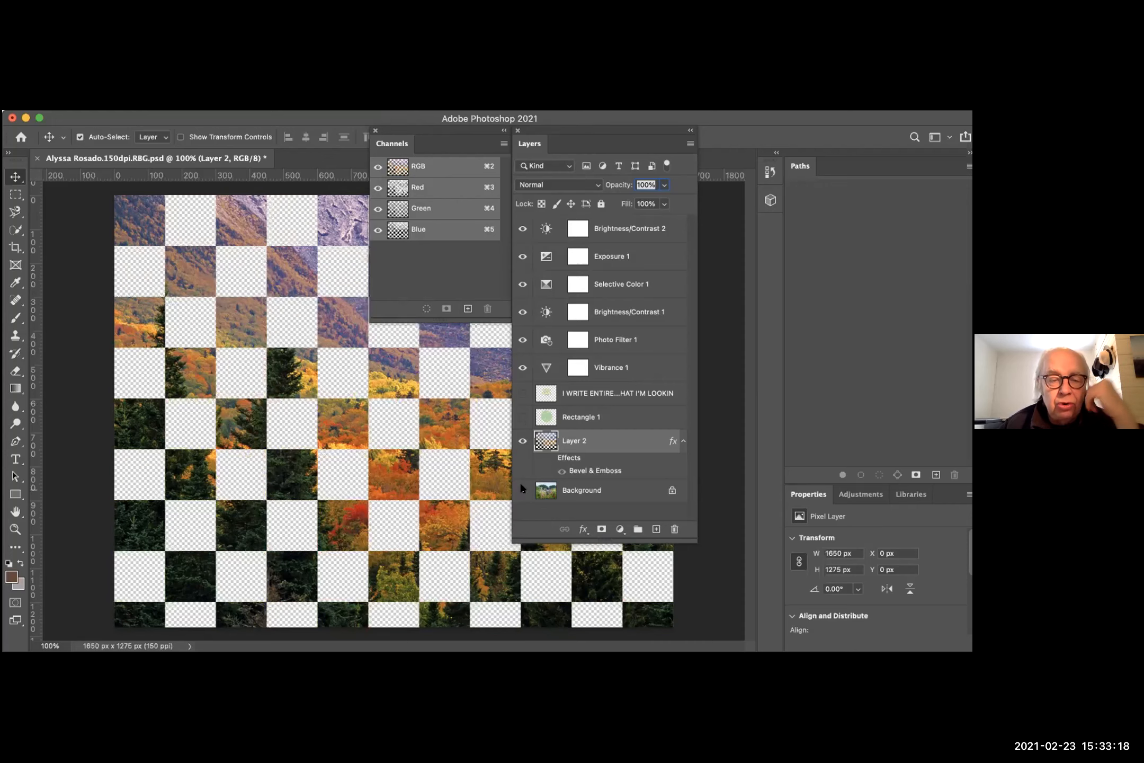
- Move the Channels panel clear of the artwork, and load Layer 2 Transparency as a new selection
{"action": "left_click_drag", "start_coordinate": [480, 130], "coordinate": [838, 130]}
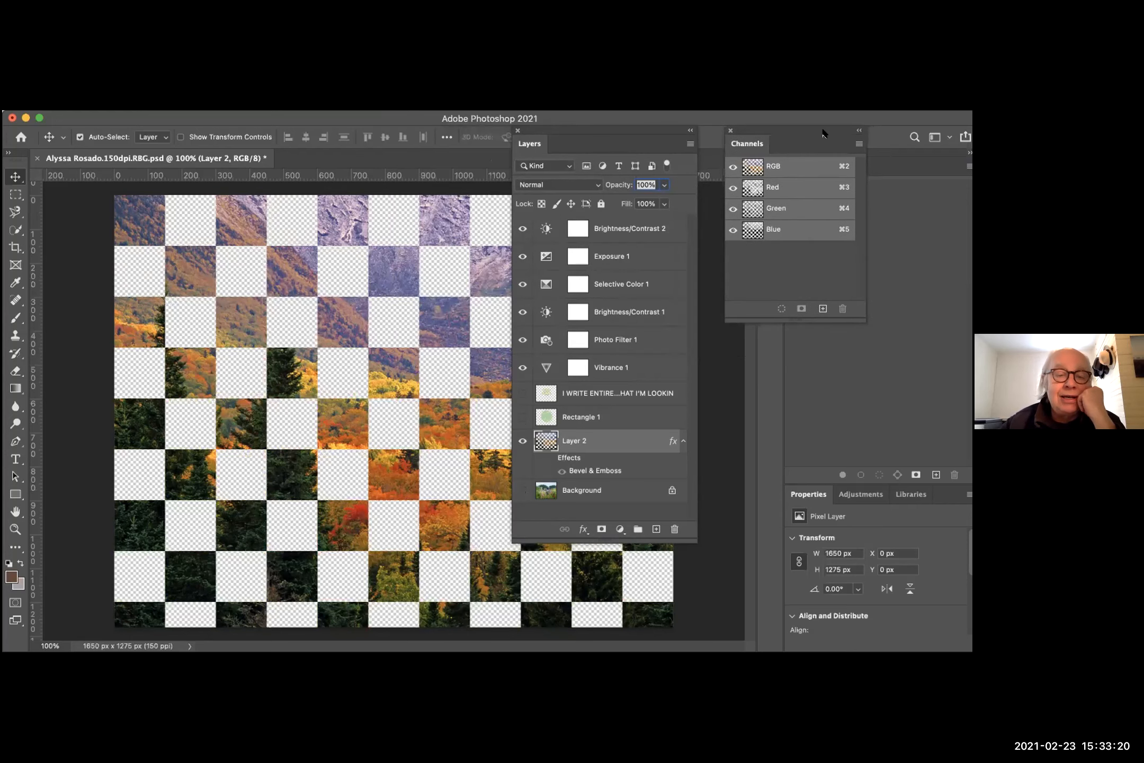
{"action": "left_click", "coordinate": [271, 104]}
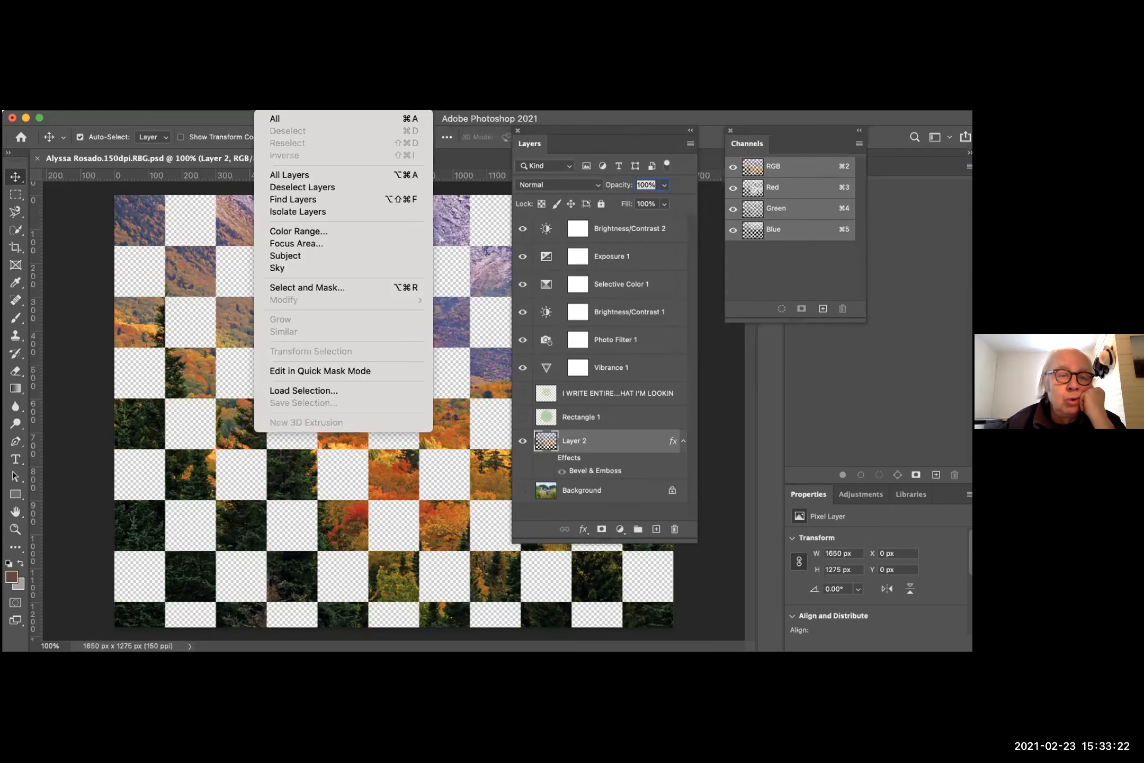
{"action": "left_click", "coordinate": [297, 391]}
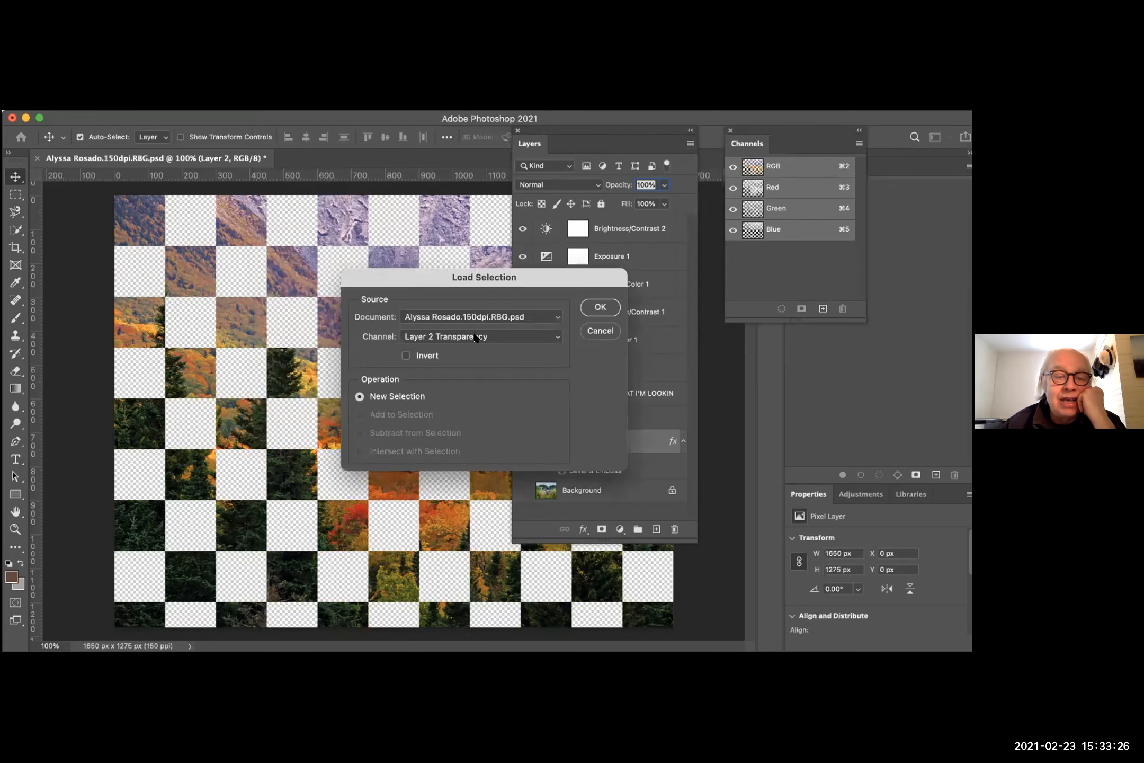
{"action": "left_click", "coordinate": [504, 337]}
{"action": "left_click", "coordinate": [505, 337]}
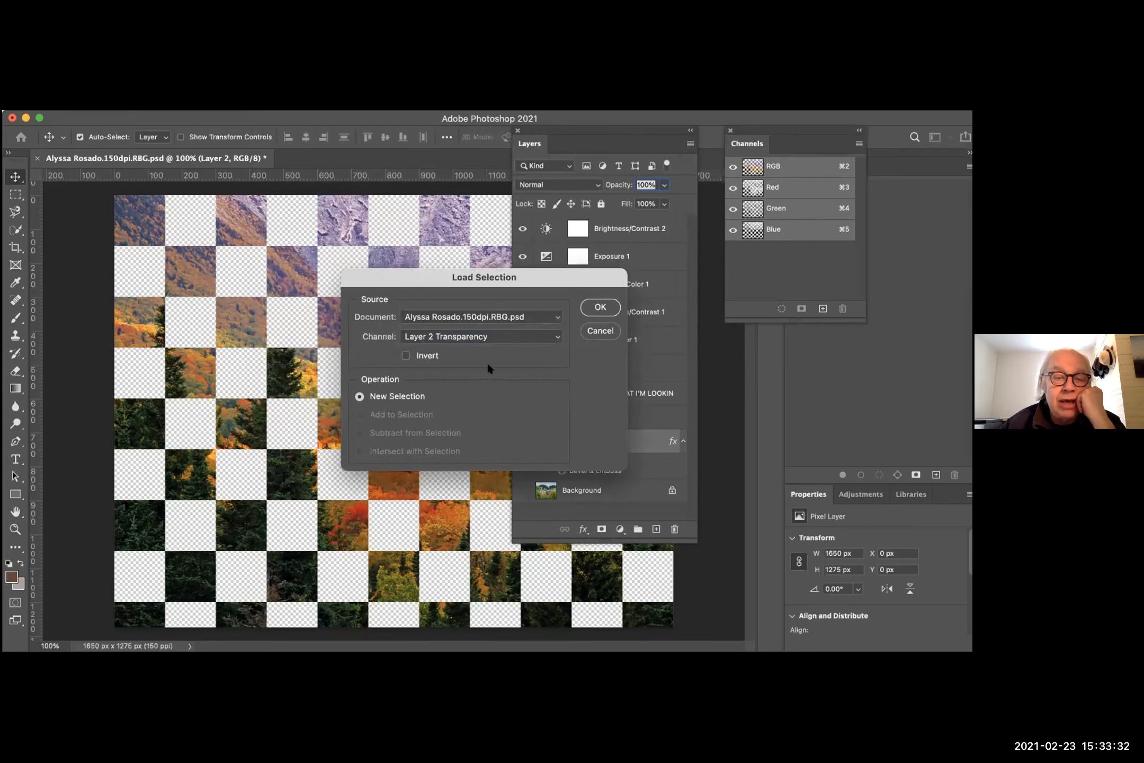
{"action": "left_click", "coordinate": [593, 303]}
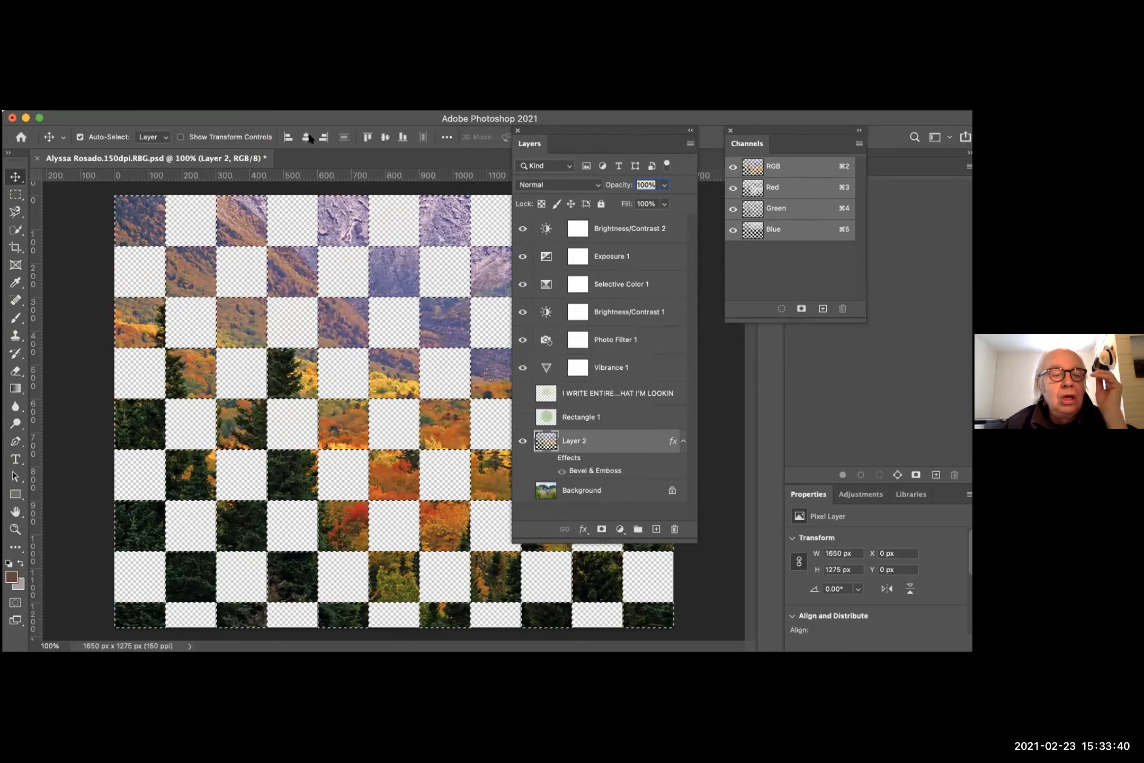
- Switch to the Rectangular Marquee tool and invert the selection to cover the empty checkerboard squares
{"action": "left_click", "coordinate": [16, 195]}
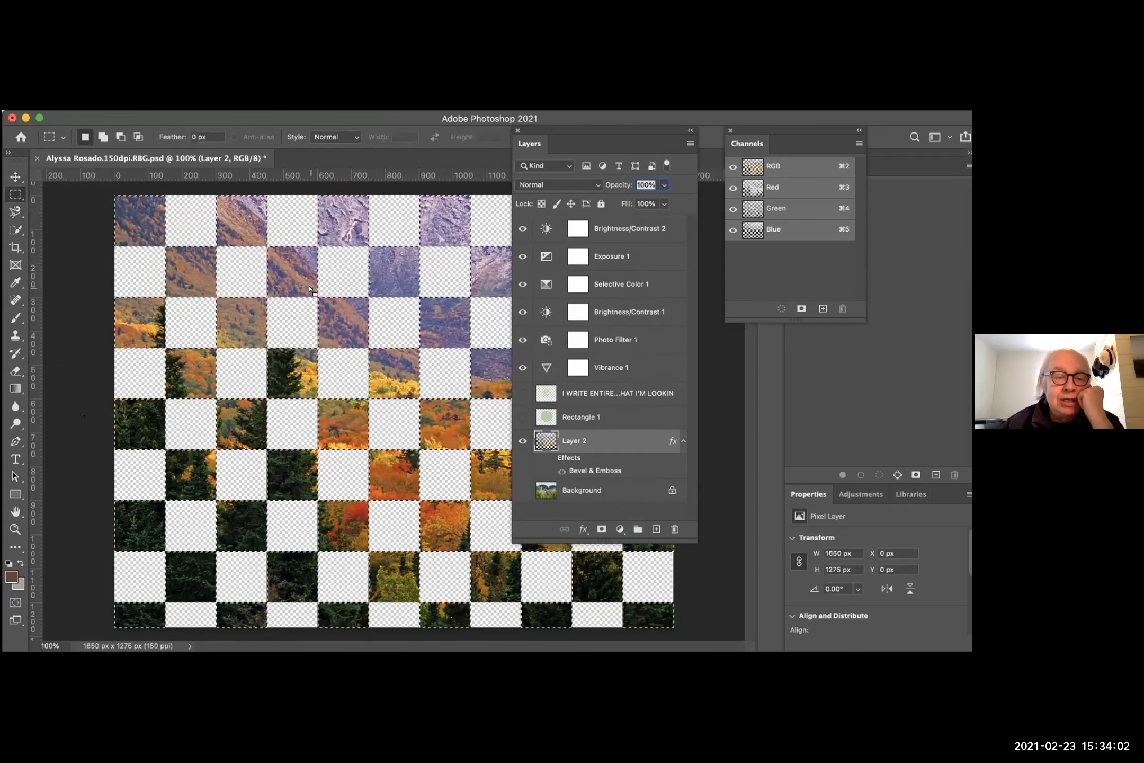
{"action": "left_click", "coordinate": [291, 113]}
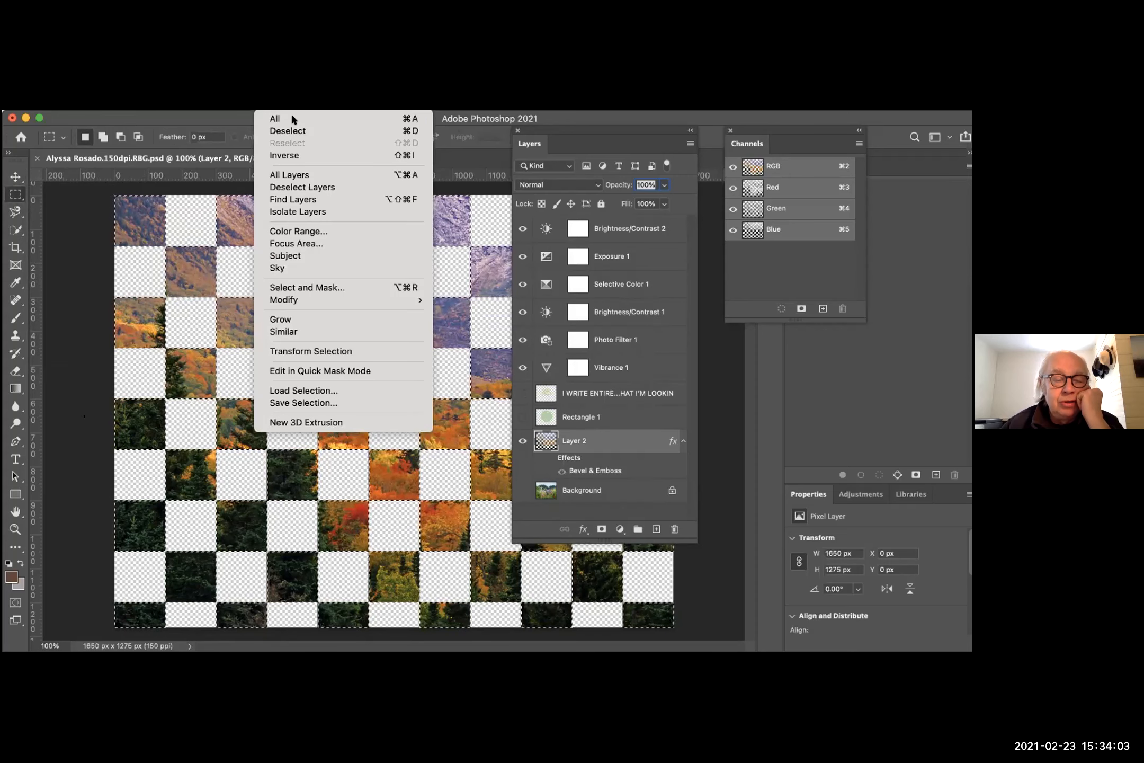
{"action": "left_click", "coordinate": [289, 155]}
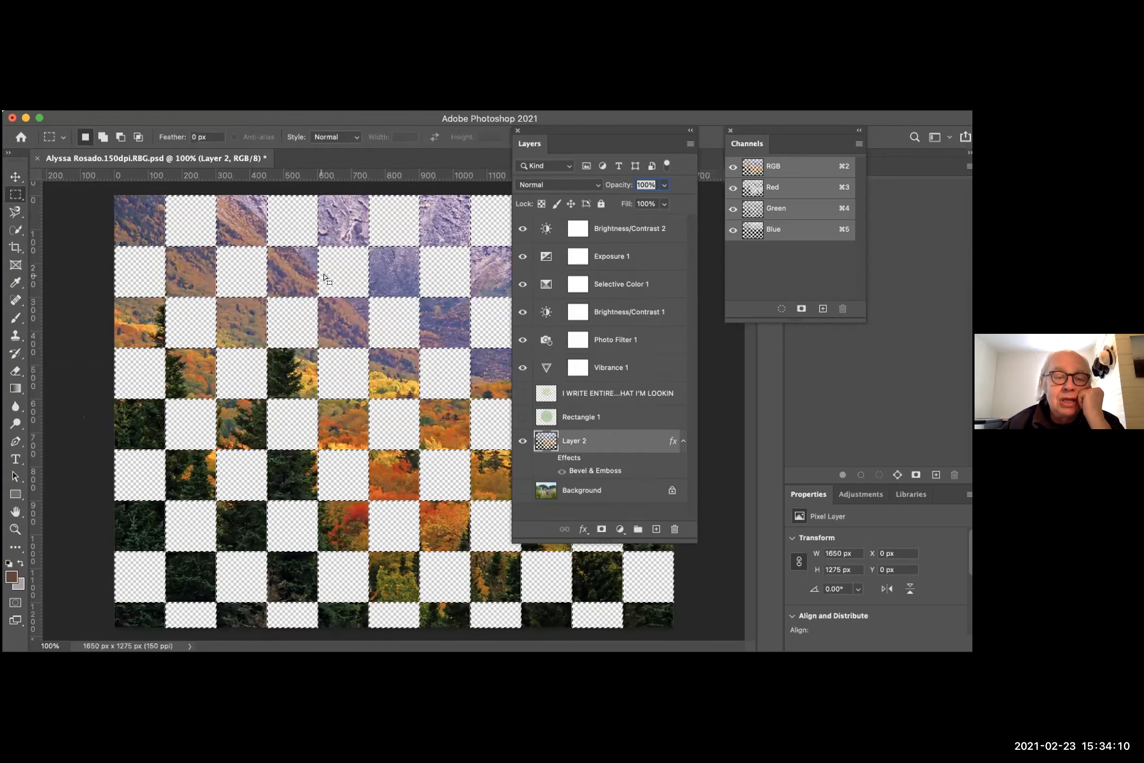
- Save the inverted checkerboard selection as a new channel named "first mask"
{"action": "left_click", "coordinate": [270, 105]}
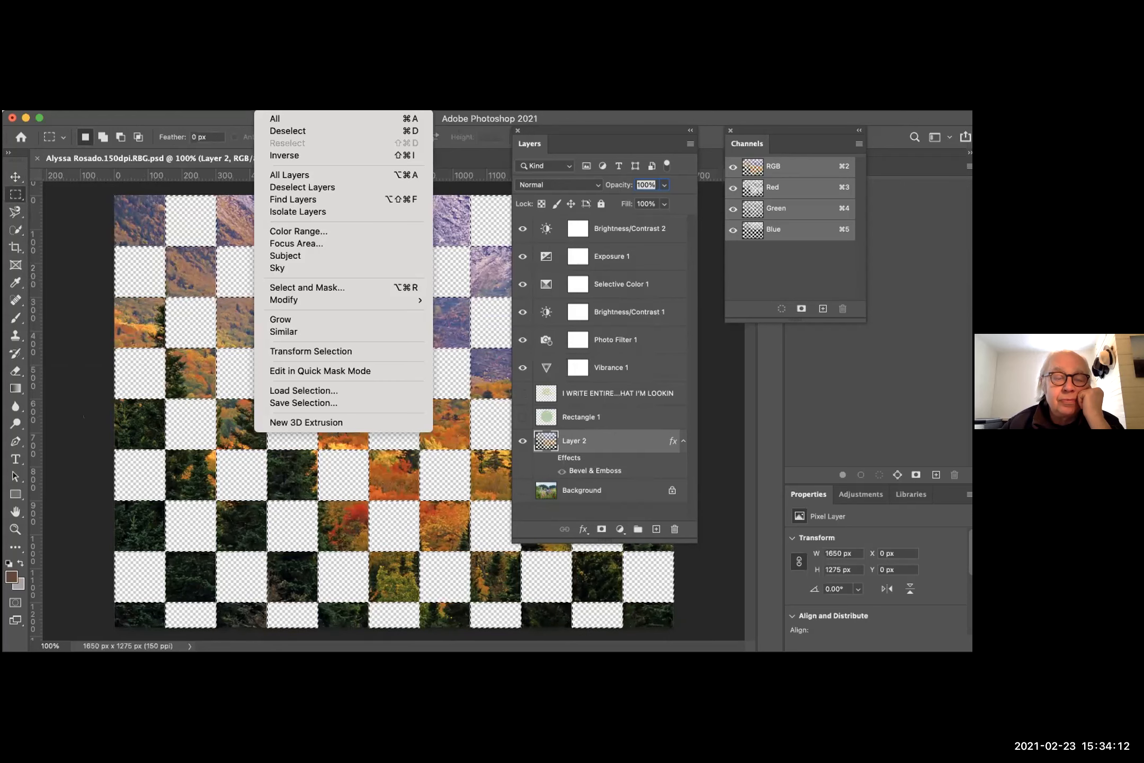
{"action": "left_click", "coordinate": [320, 398]}
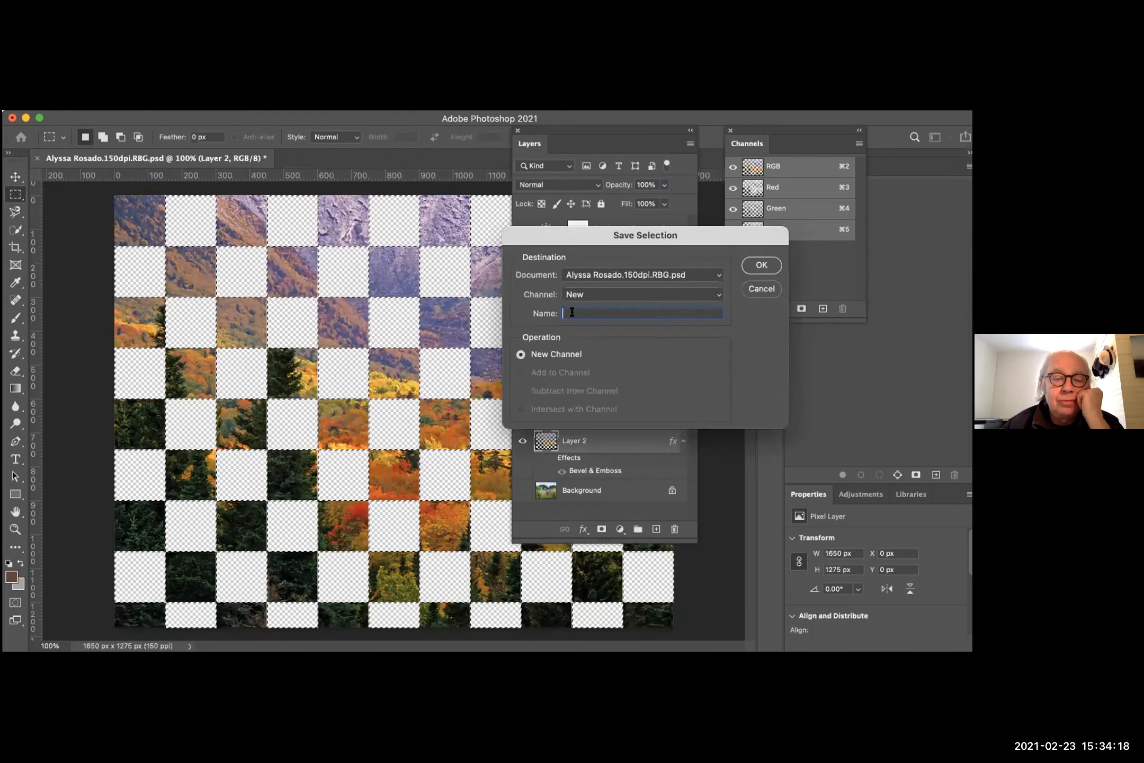
{"action": "type", "text": "fi"}
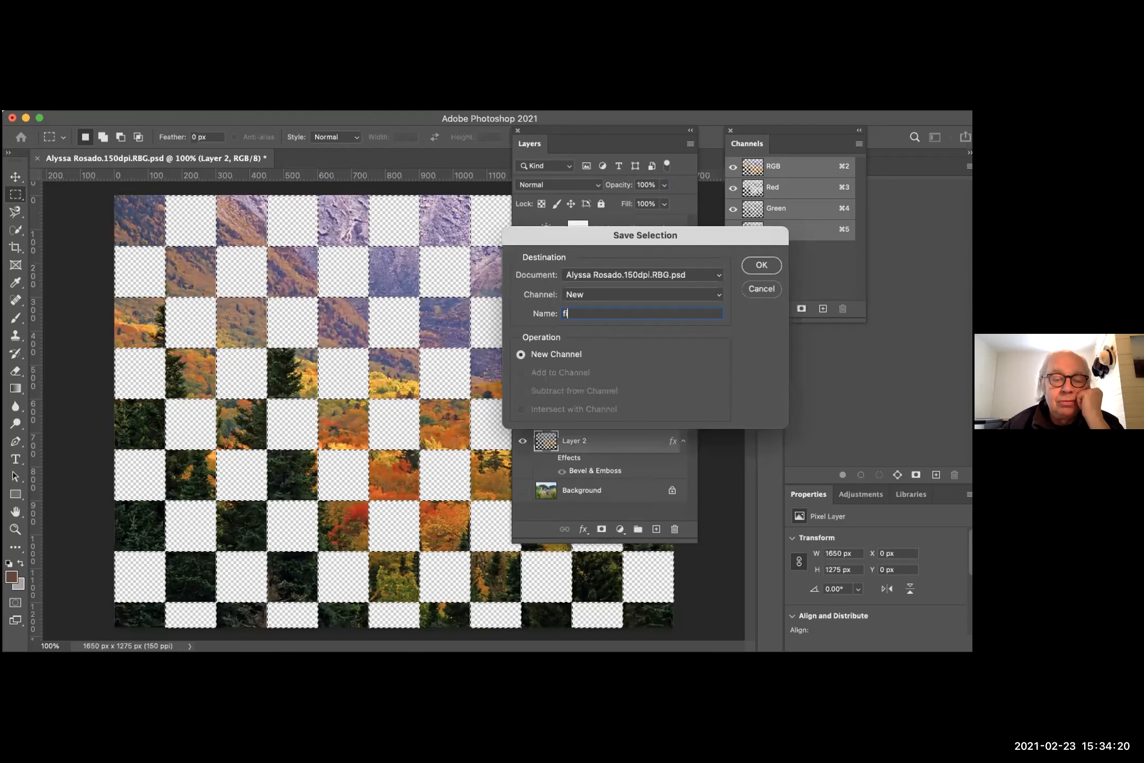
{"action": "type", "text": "rst mask"}
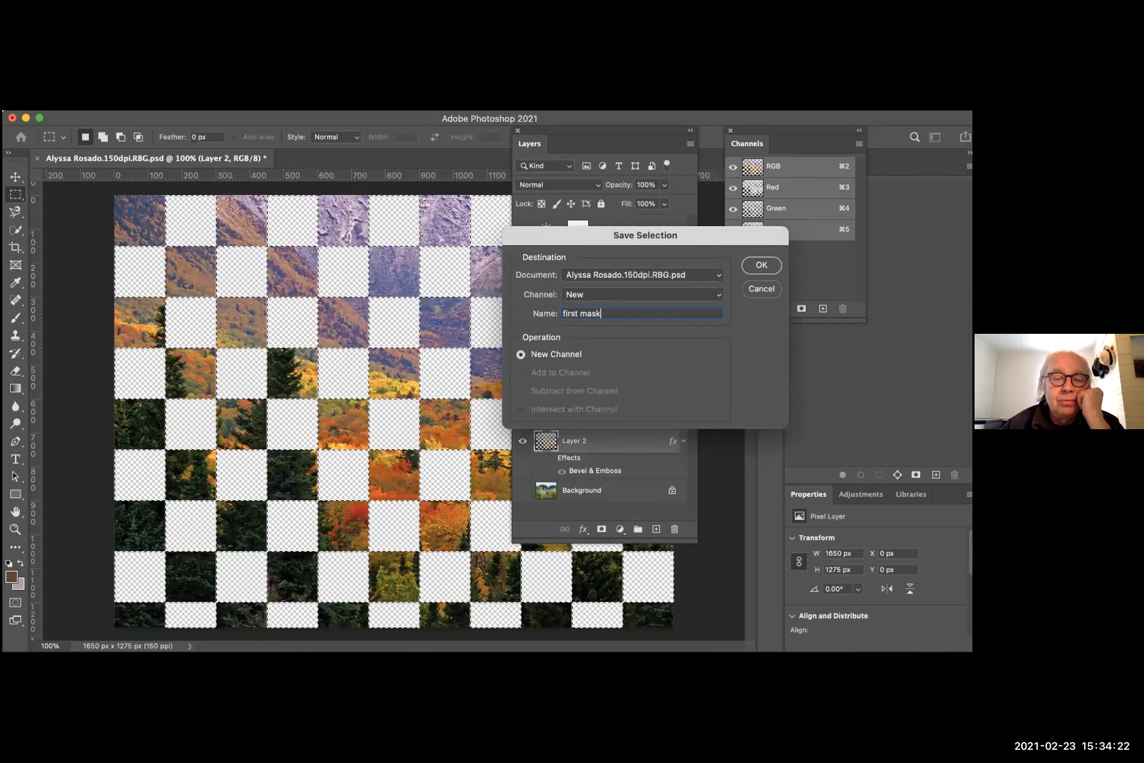
{"action": "left_click", "coordinate": [752, 264]}
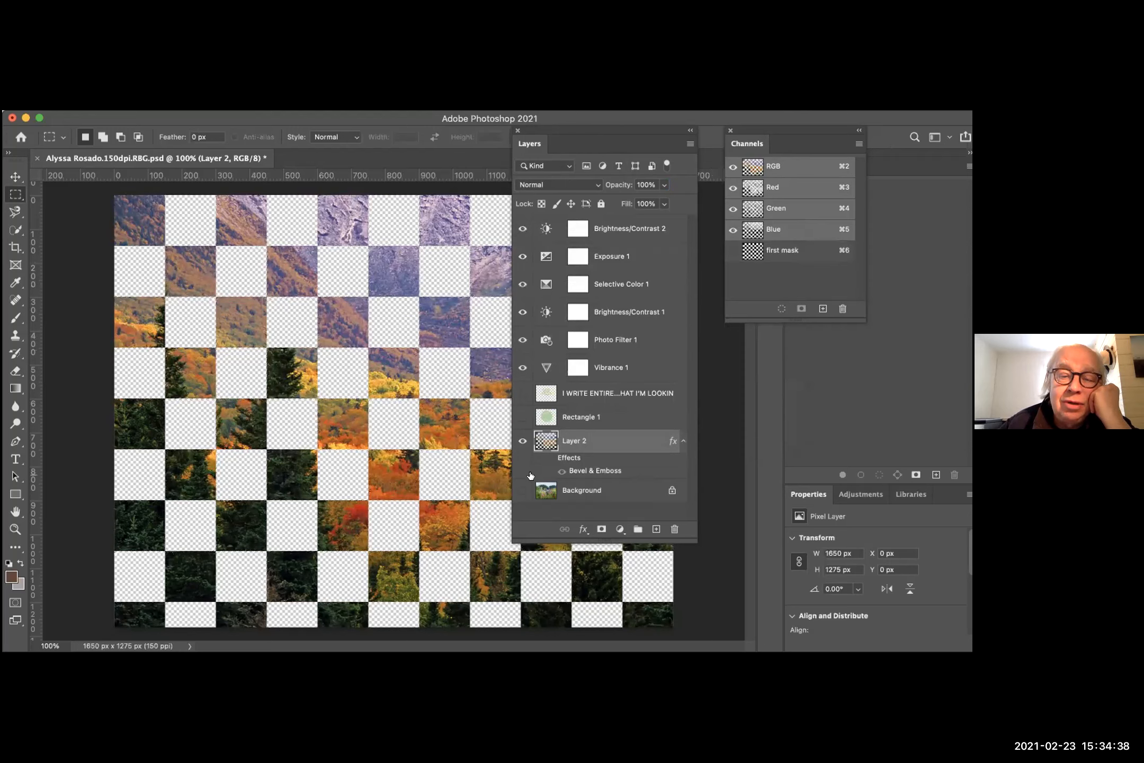
- Move the Channels panel closer, overlay the first mask channel on the image, and hide the RGB channels to view the mask alone
{"action": "left_click_drag", "start_coordinate": [786, 132], "coordinate": [746, 132]}
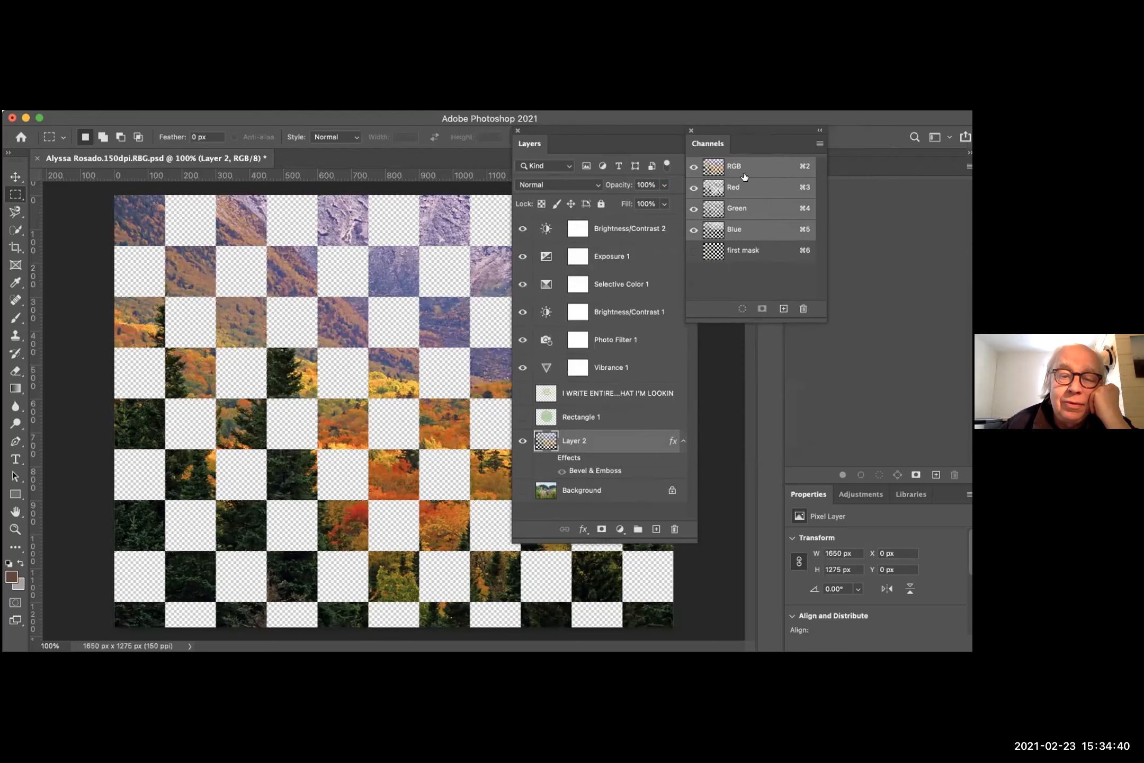
{"action": "left_click", "coordinate": [693, 252]}
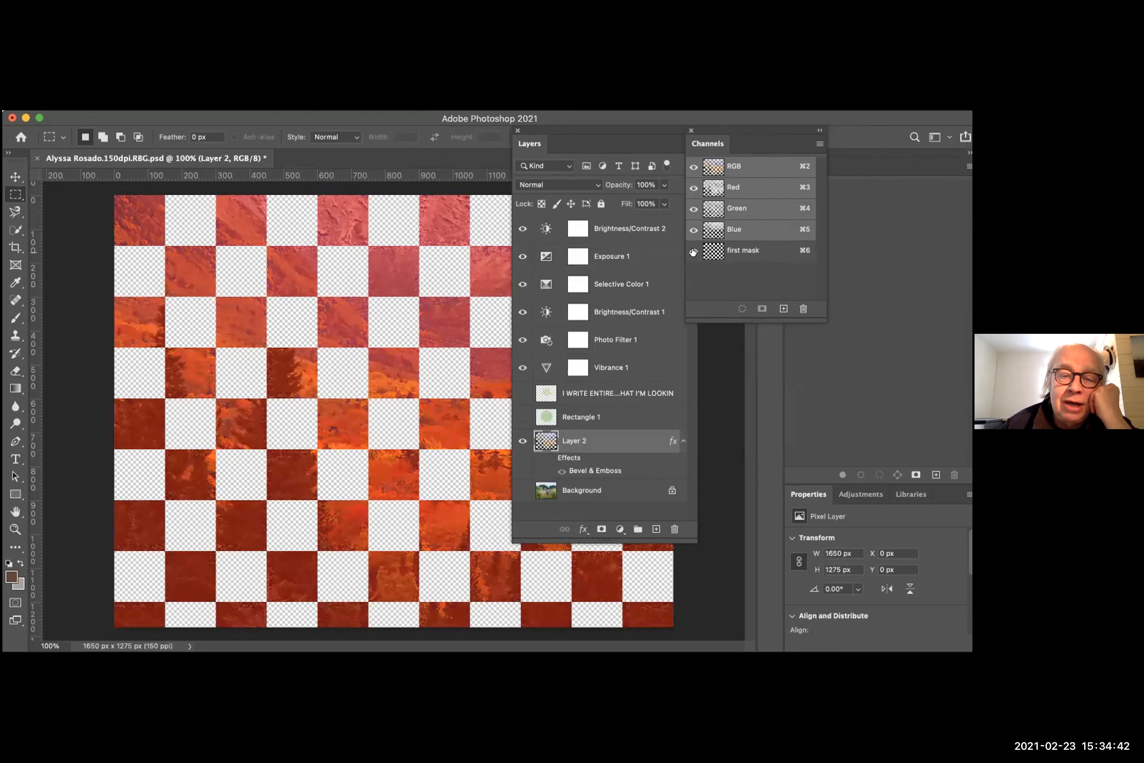
{"action": "left_click", "coordinate": [693, 252]}
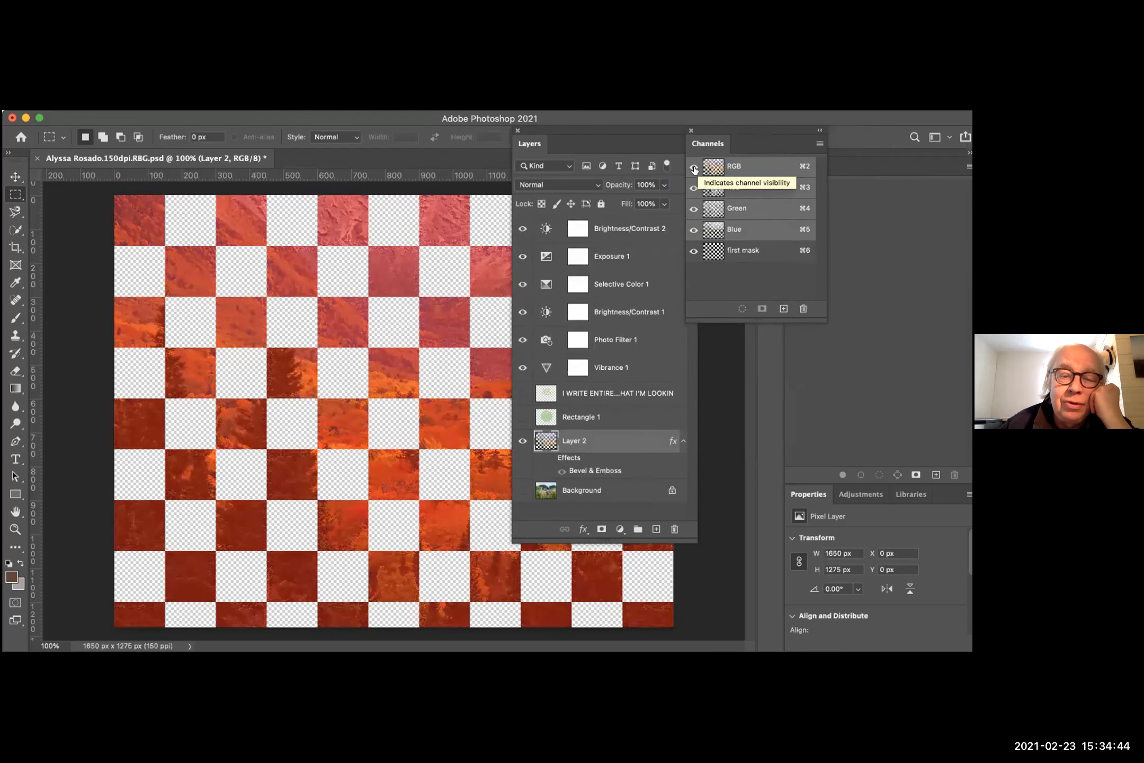
{"action": "left_click", "coordinate": [693, 168]}
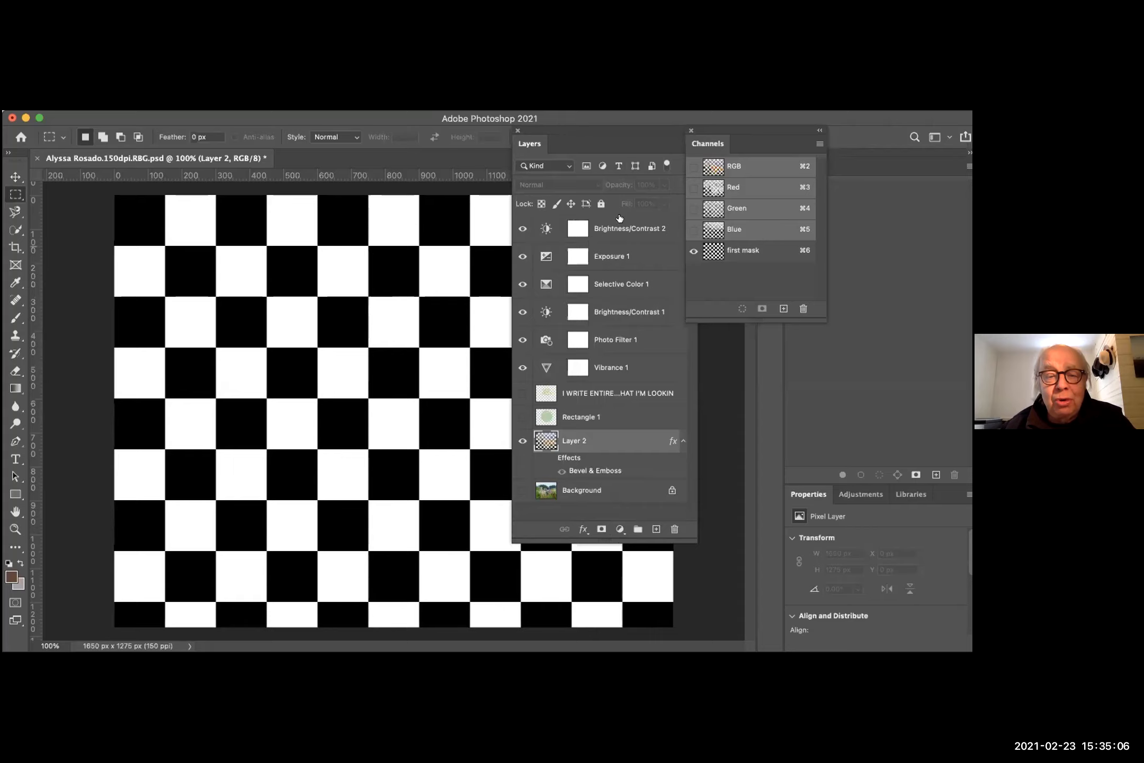
- Shorten the Layers panel and place it below Channels, and return to the RGB view with the first mask channel hidden
{"action": "left_click_drag", "start_coordinate": [615, 538], "coordinate": [617, 435]}
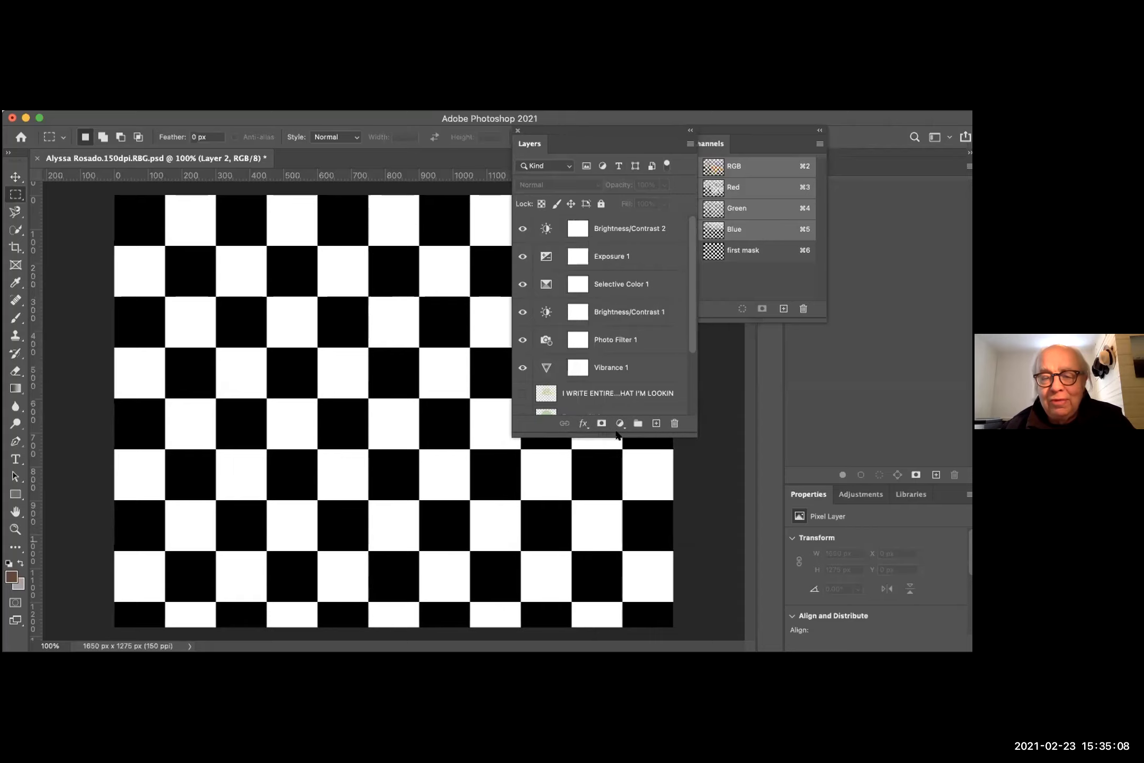
{"action": "left_click_drag", "start_coordinate": [602, 125], "coordinate": [768, 321]}
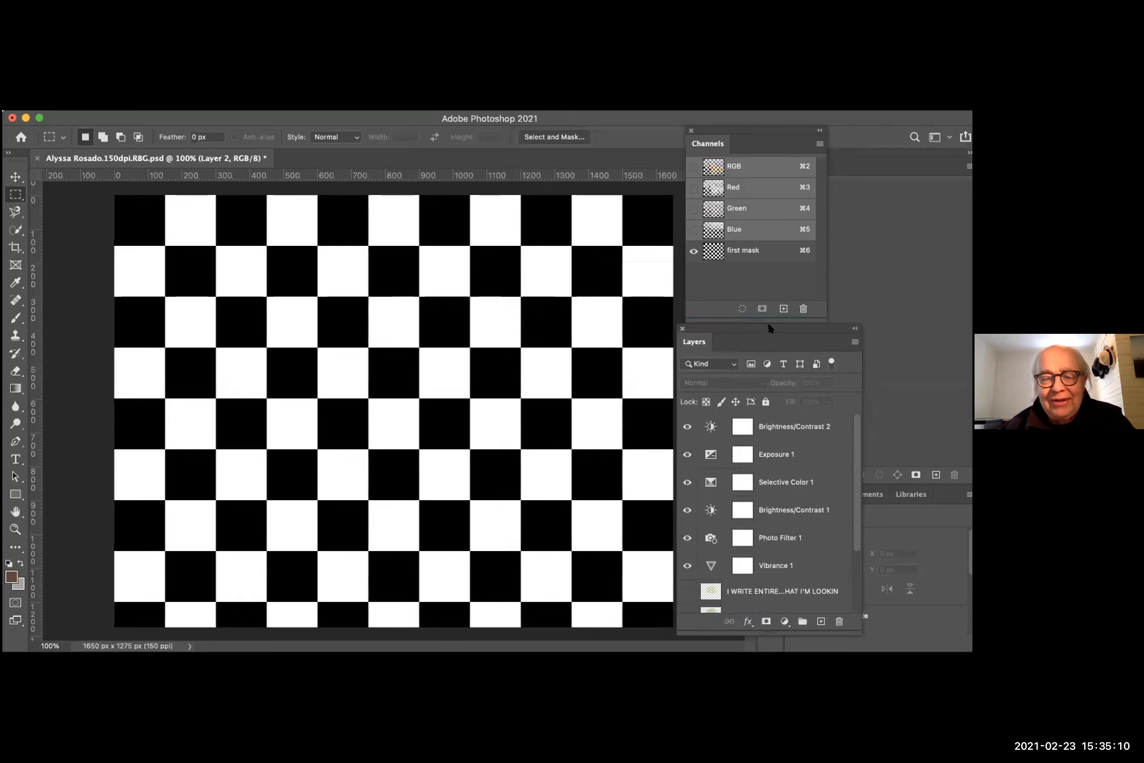
{"action": "scroll", "coordinate": [722, 482], "scroll_direction": "down", "scroll_amount": 3}
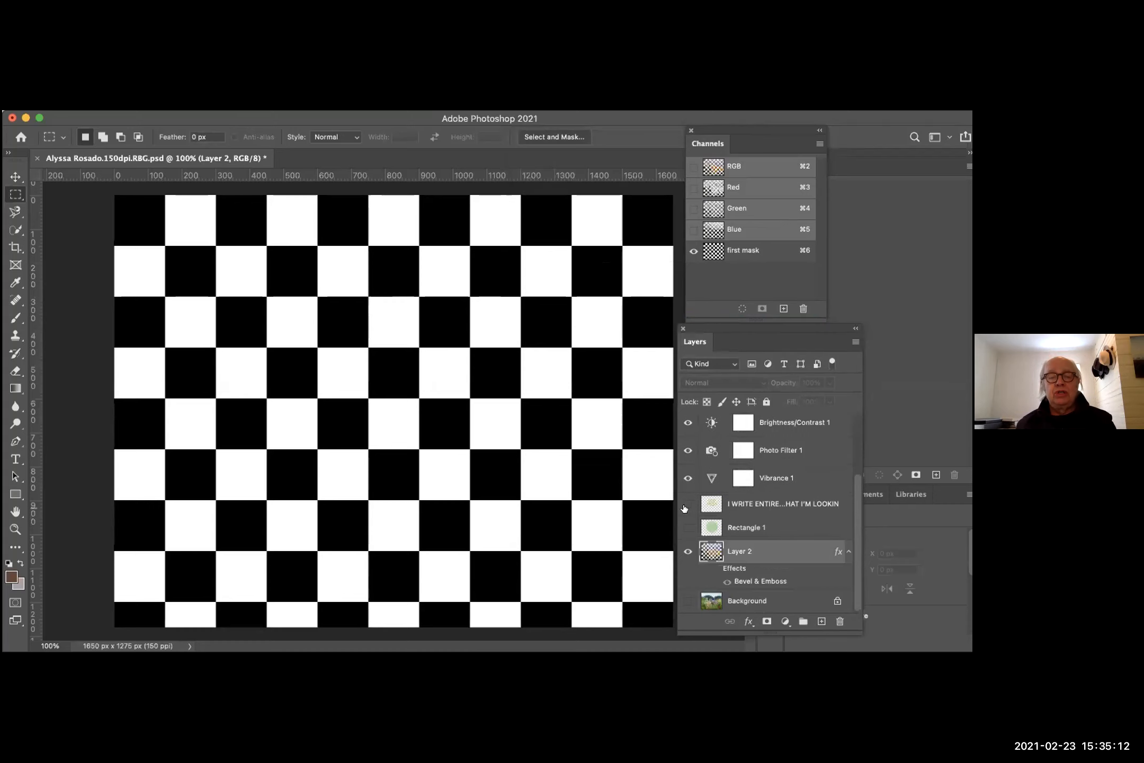
{"action": "left_click", "coordinate": [692, 168]}
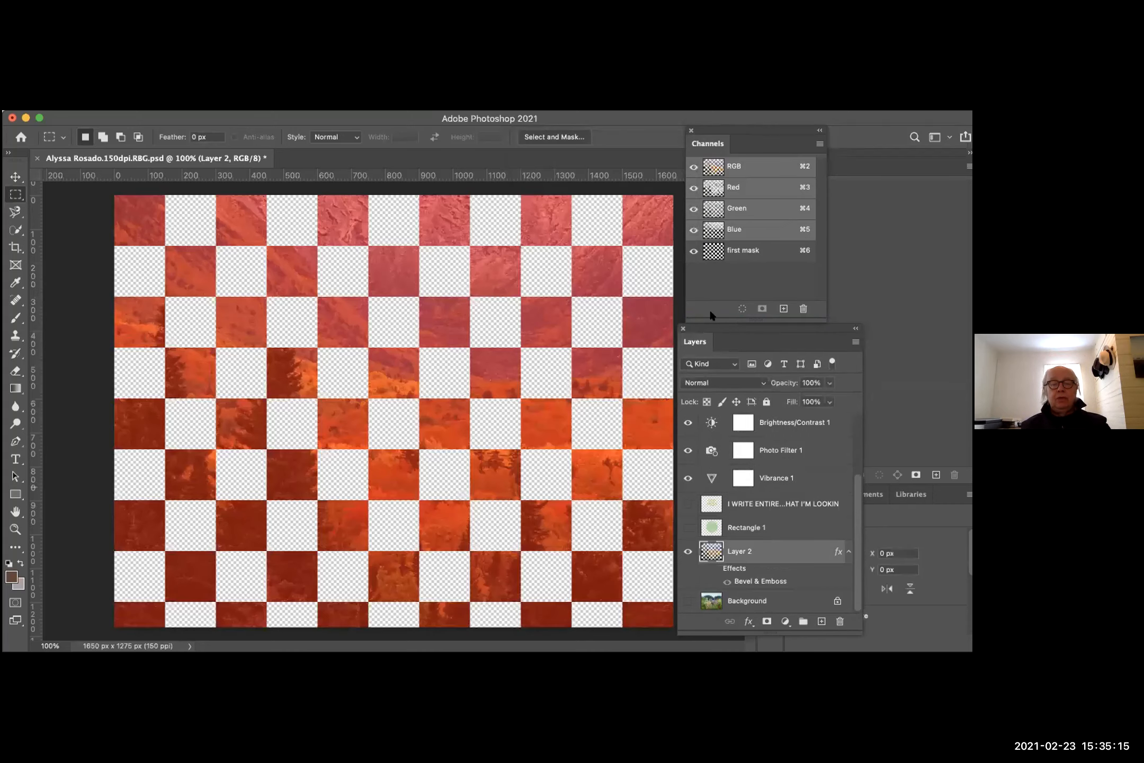
{"action": "left_click", "coordinate": [694, 251]}
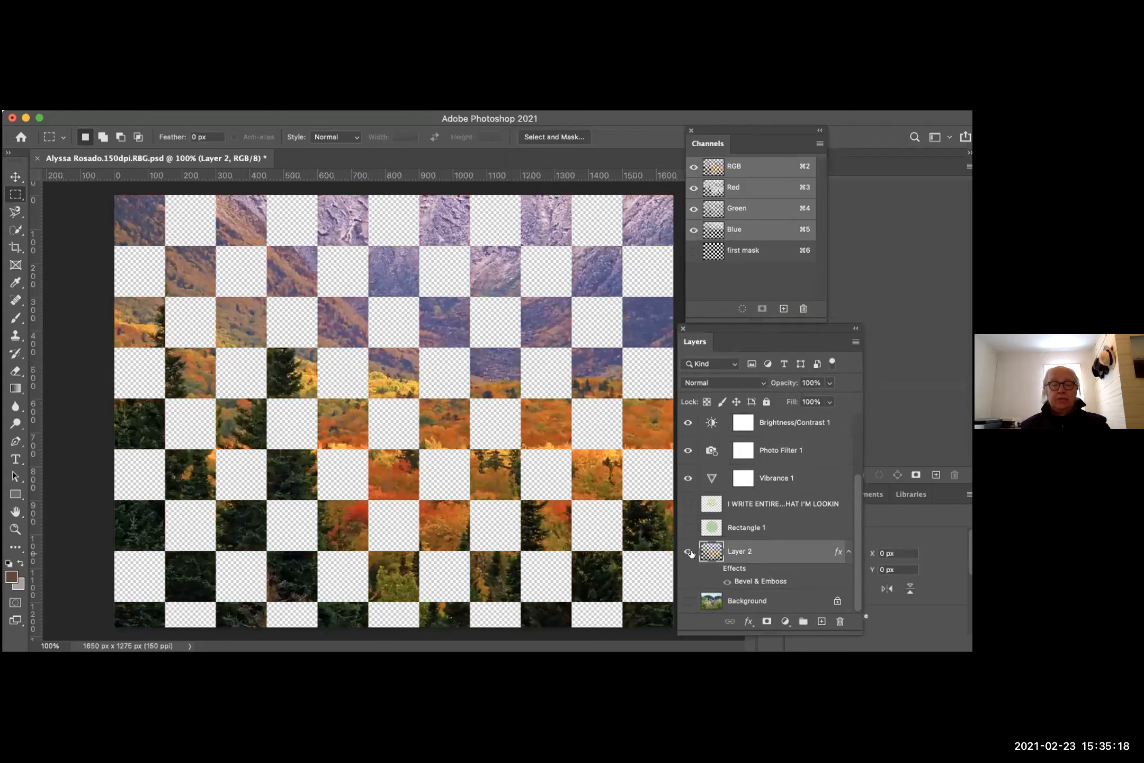
- Make the Rectangle 1, poem text and Background layers visible, and attach the Layers panel beneath the Channels panel
{"action": "left_click", "coordinate": [688, 528]}
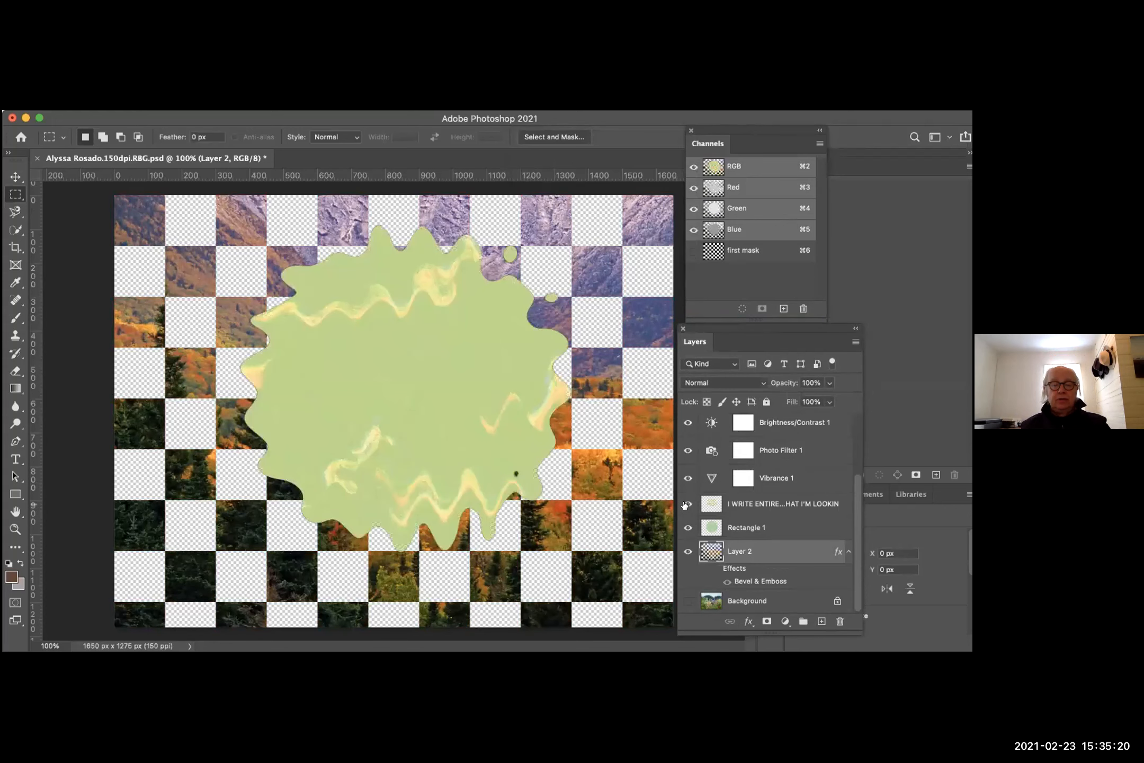
{"action": "left_click", "coordinate": [687, 504]}
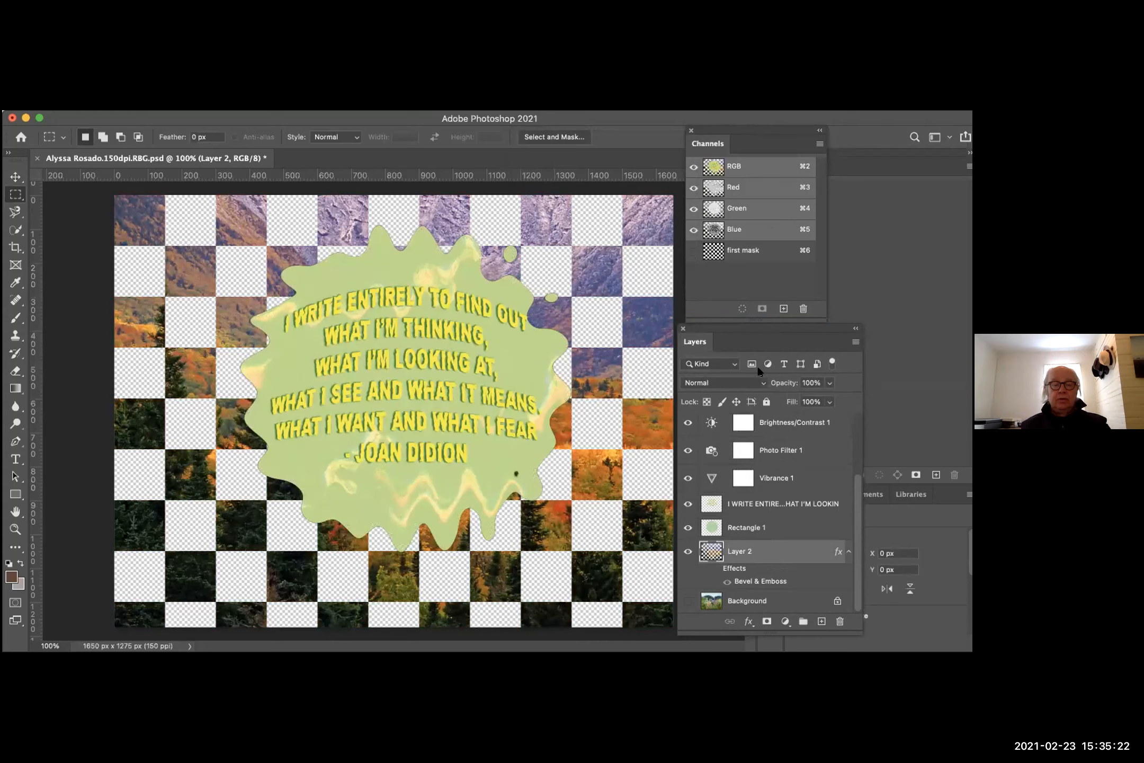
{"action": "left_click_drag", "start_coordinate": [720, 328], "coordinate": [613, 261]}
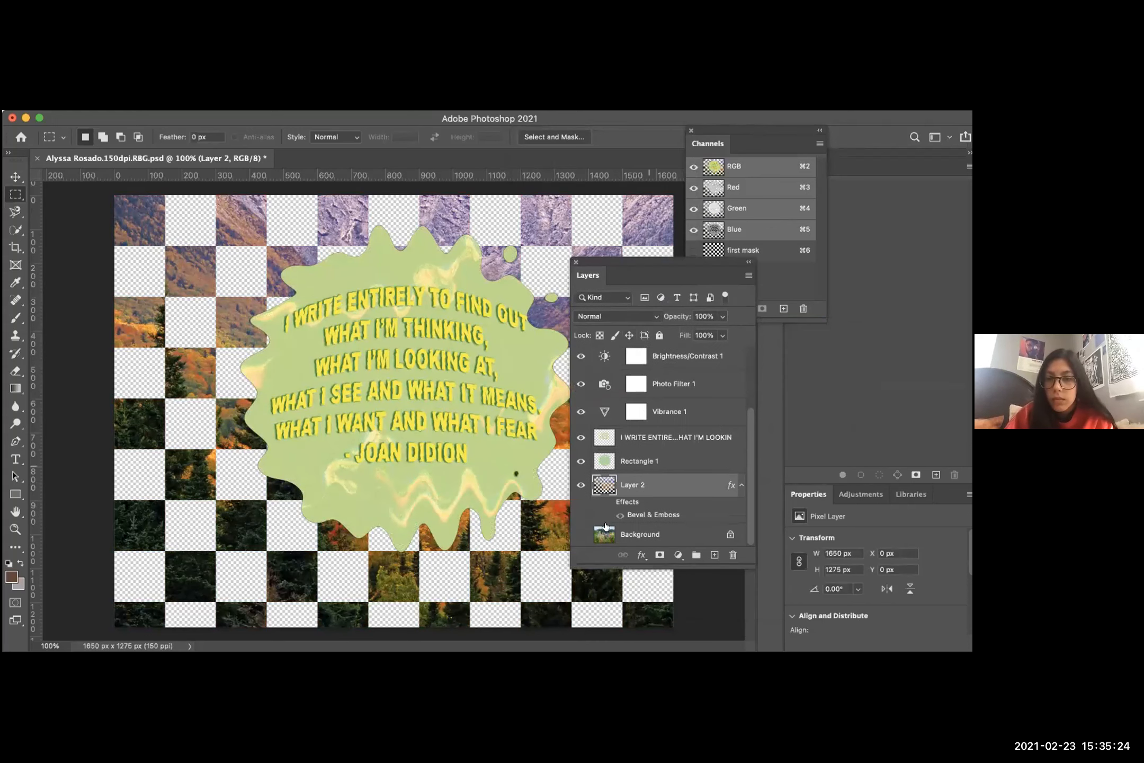
{"action": "left_click", "coordinate": [582, 534]}
{"action": "left_click_drag", "start_coordinate": [656, 262], "coordinate": [768, 317]}
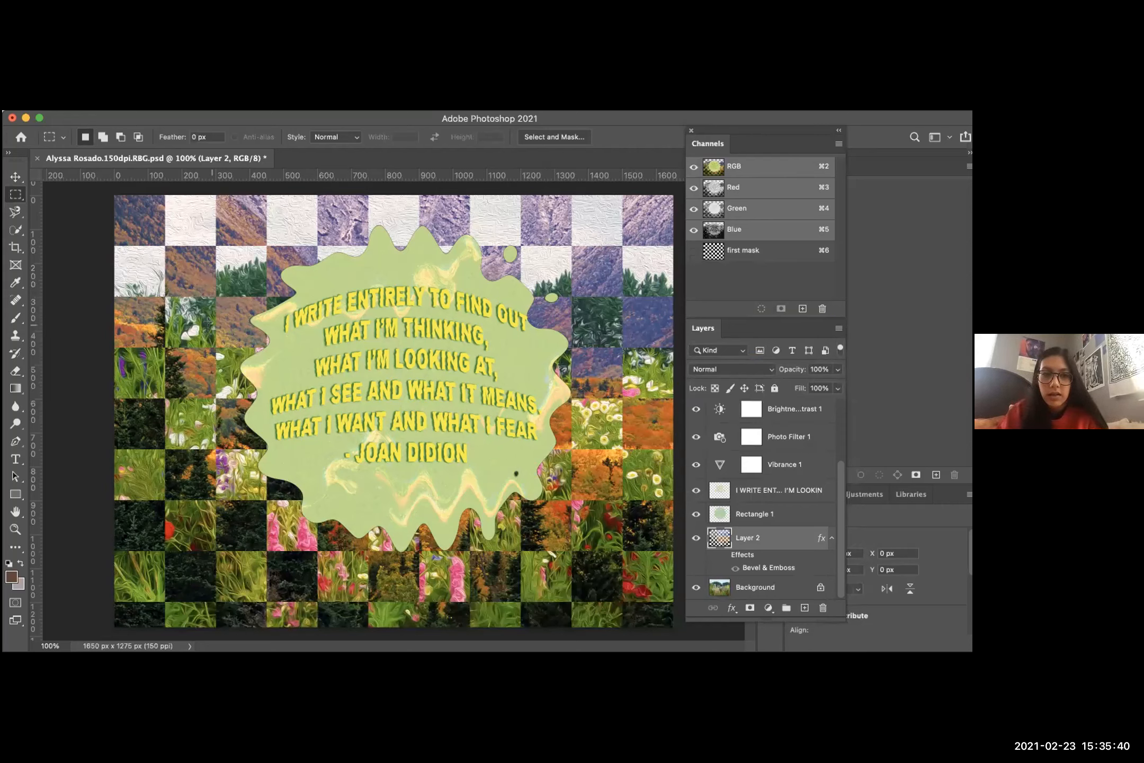
- Temporarily hide Layer 2, Rectangle 1 and the poem text to examine the flower photo and its adjustment layers, and show them again
{"action": "left_click", "coordinate": [16, 179]}
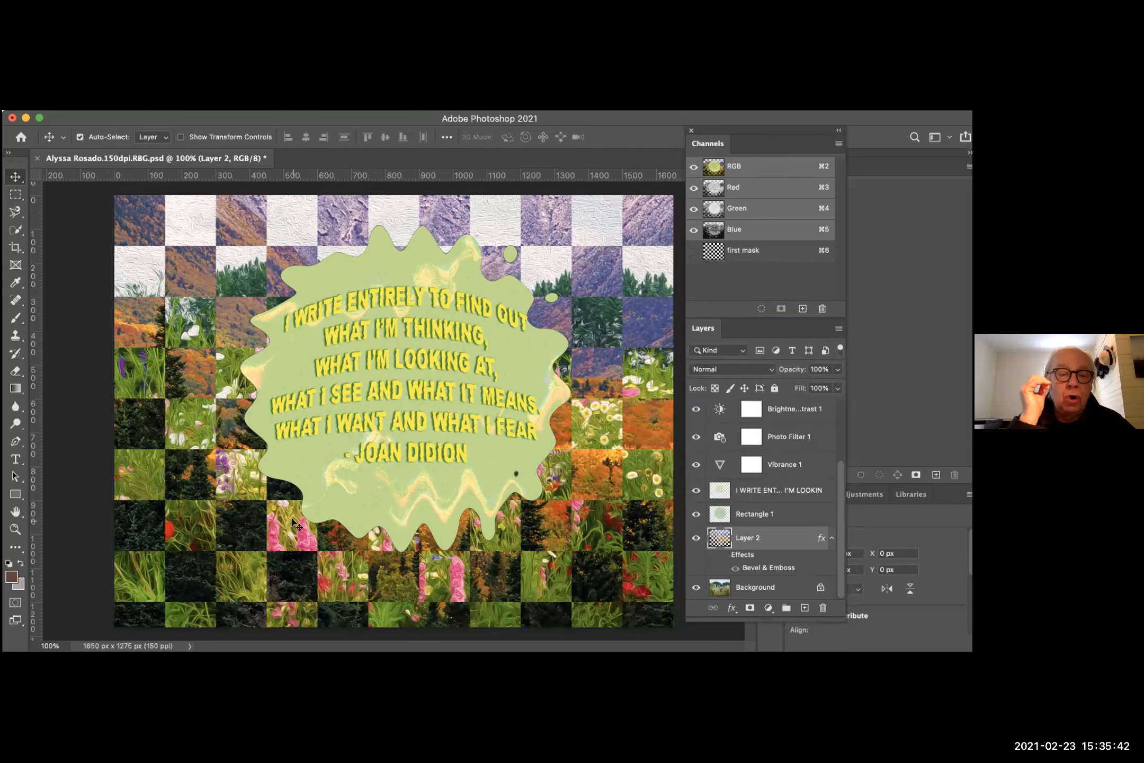
{"action": "left_click", "coordinate": [696, 537]}
{"action": "left_click", "coordinate": [696, 514]}
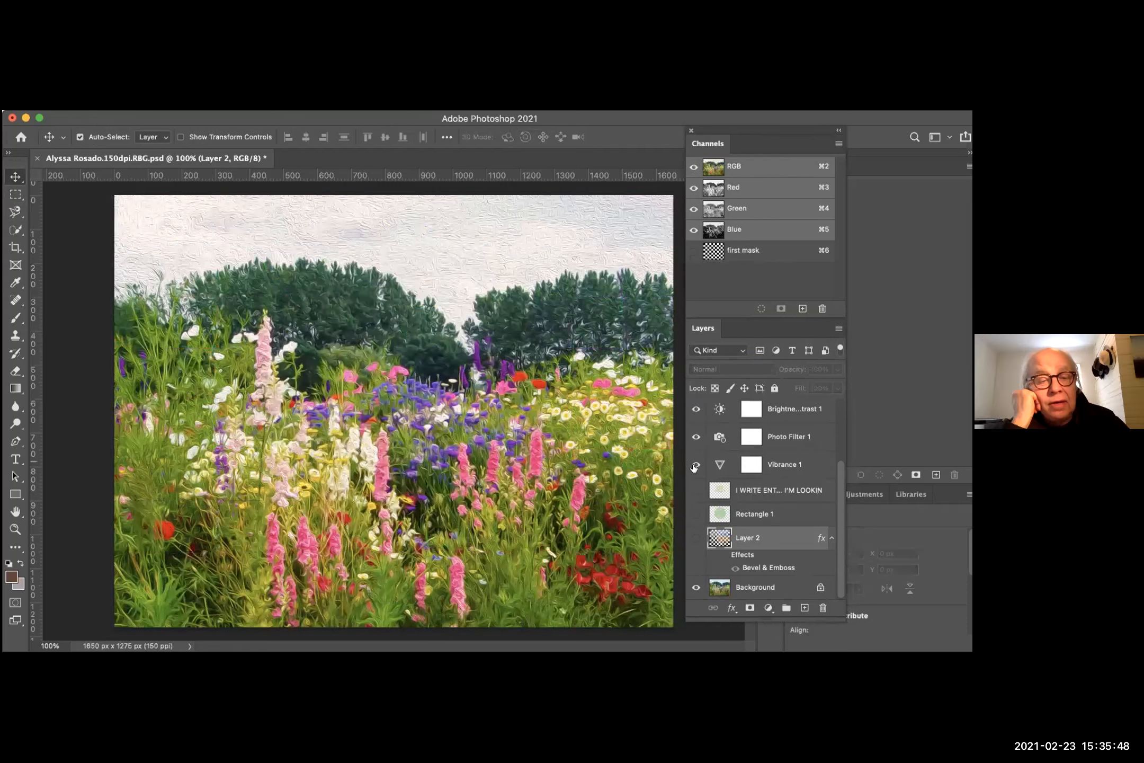
{"action": "scroll", "coordinate": [765, 479], "scroll_direction": "up", "scroll_amount": 3}
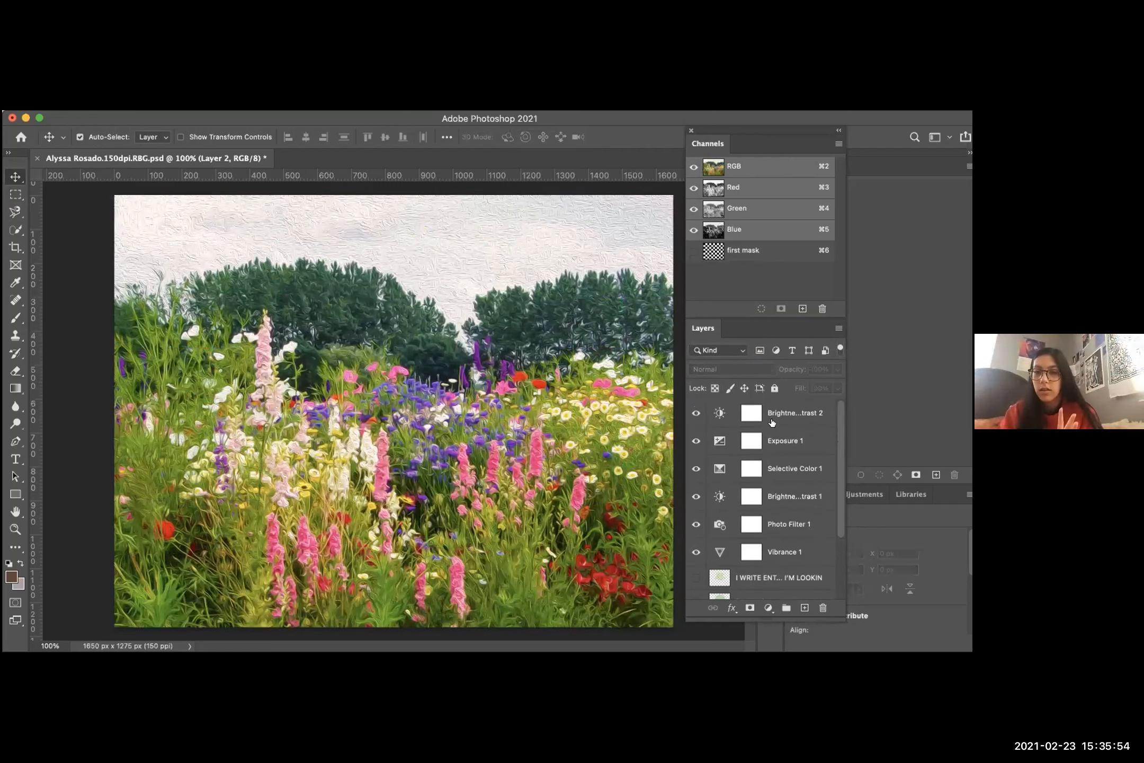
{"action": "scroll", "coordinate": [768, 538], "scroll_direction": "down", "scroll_amount": 3}
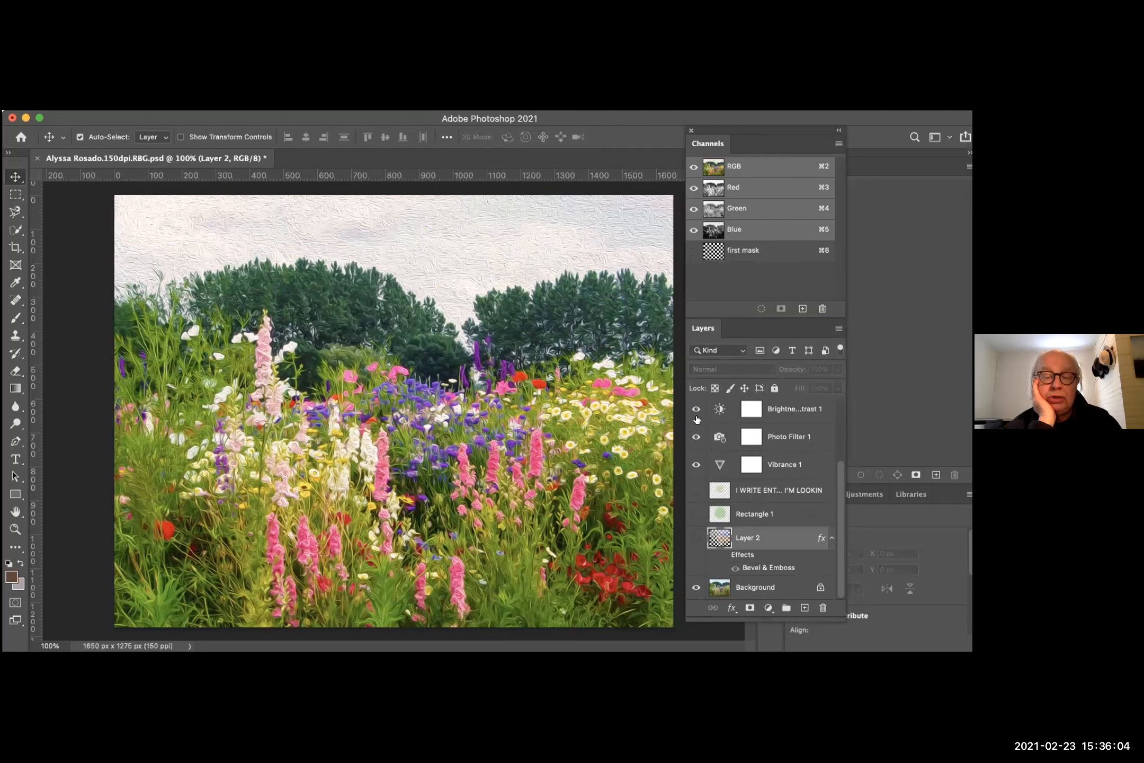
{"action": "left_click_drag", "start_coordinate": [693, 490], "coordinate": [693, 539]}
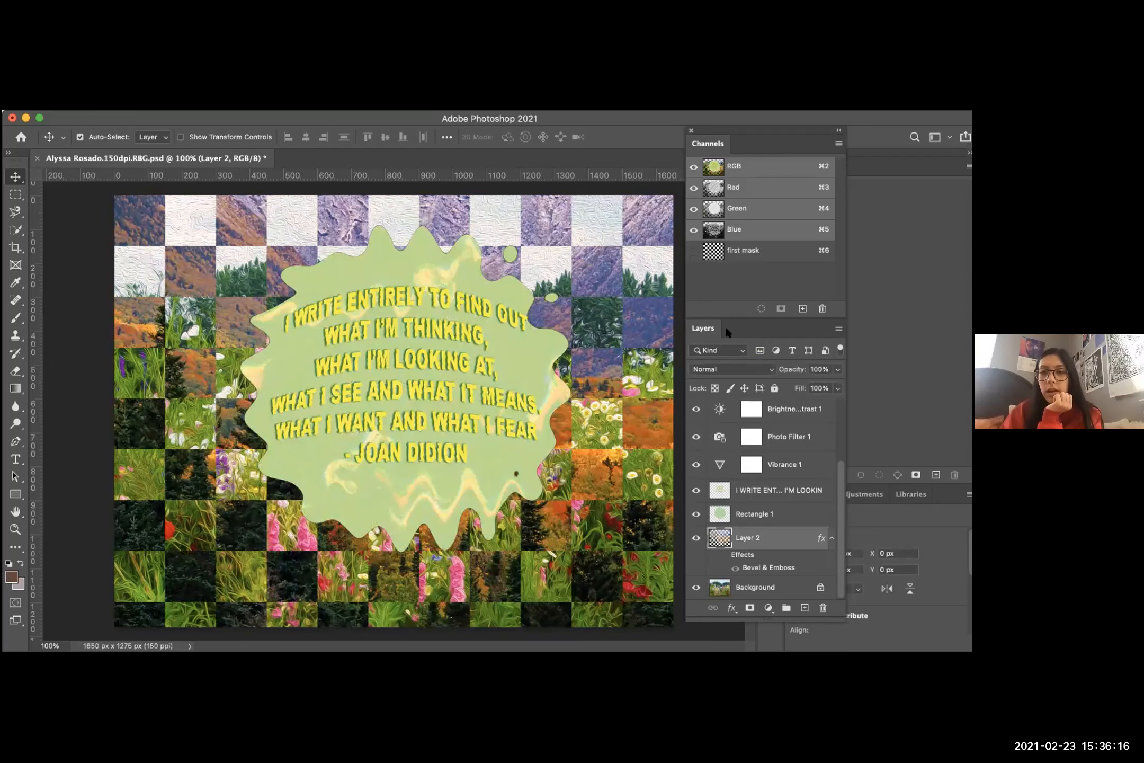
- Float the Layers panel over the artwork, lengthen it to list every layer, and compare the Brightness/Contrast 2 and Exposure 1 adjustments
{"action": "left_click_drag", "start_coordinate": [703, 329], "coordinate": [627, 194]}
{"action": "left_click_drag", "start_coordinate": [699, 479], "coordinate": [696, 606]}
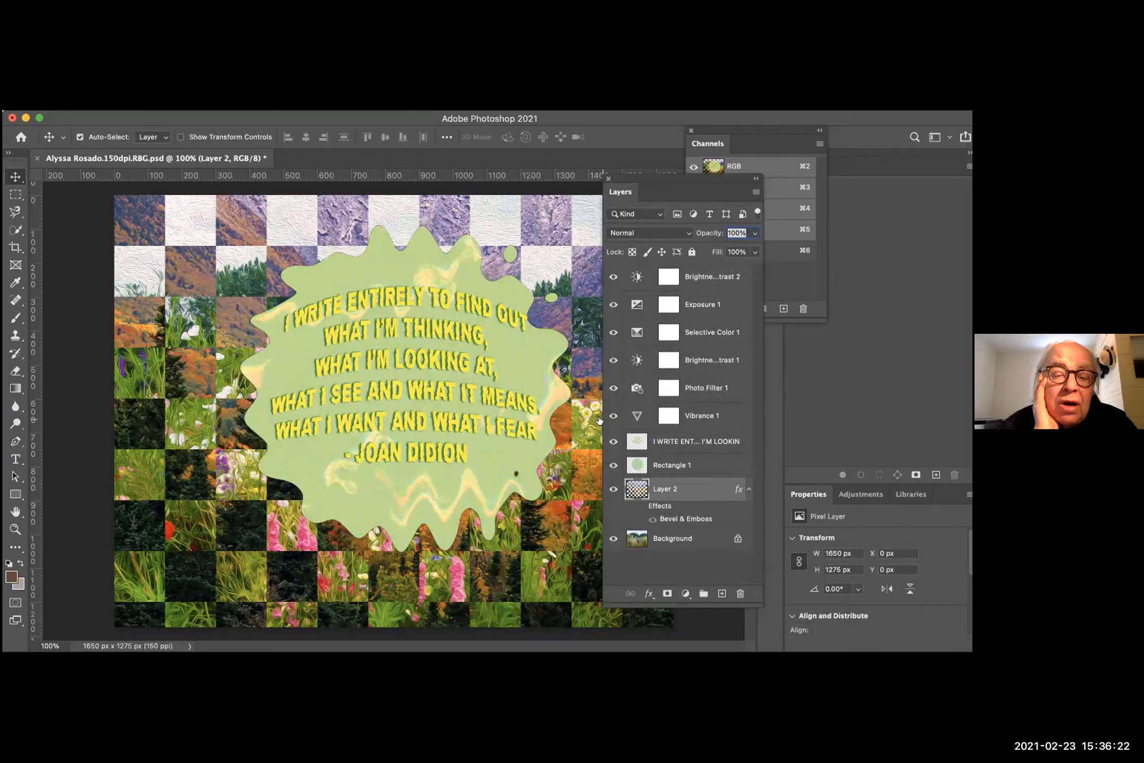
{"action": "left_click", "coordinate": [610, 278]}
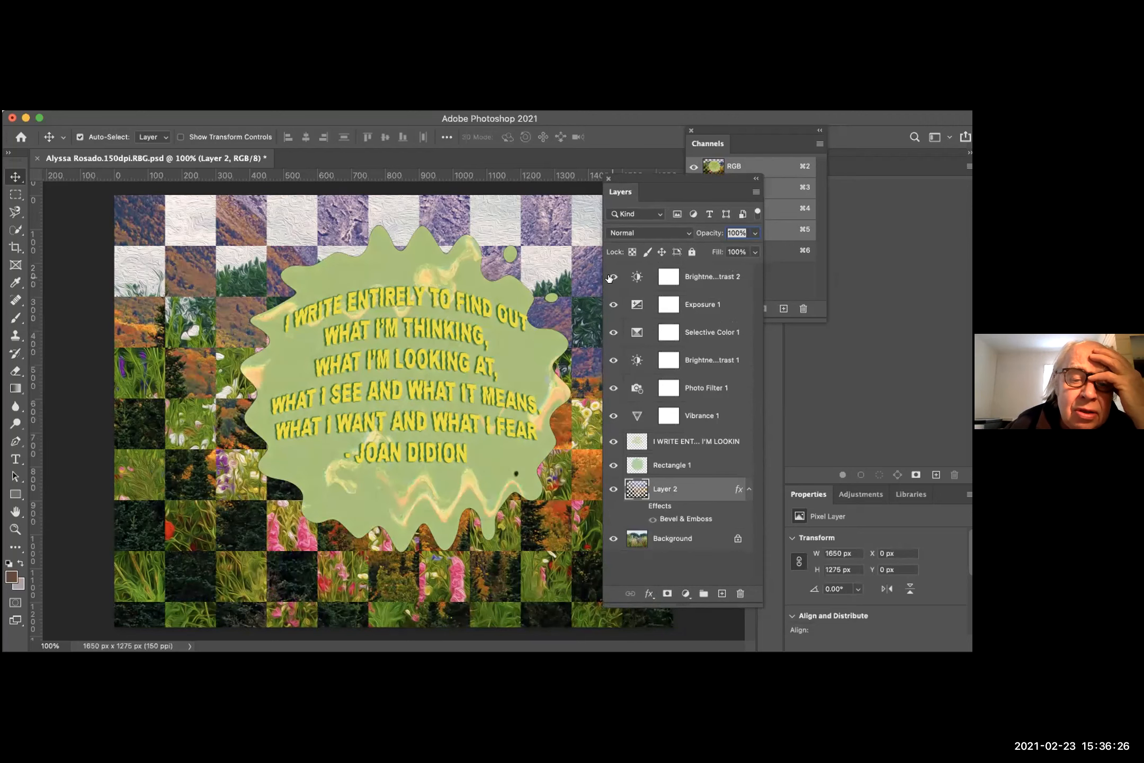
{"action": "left_click", "coordinate": [613, 305]}
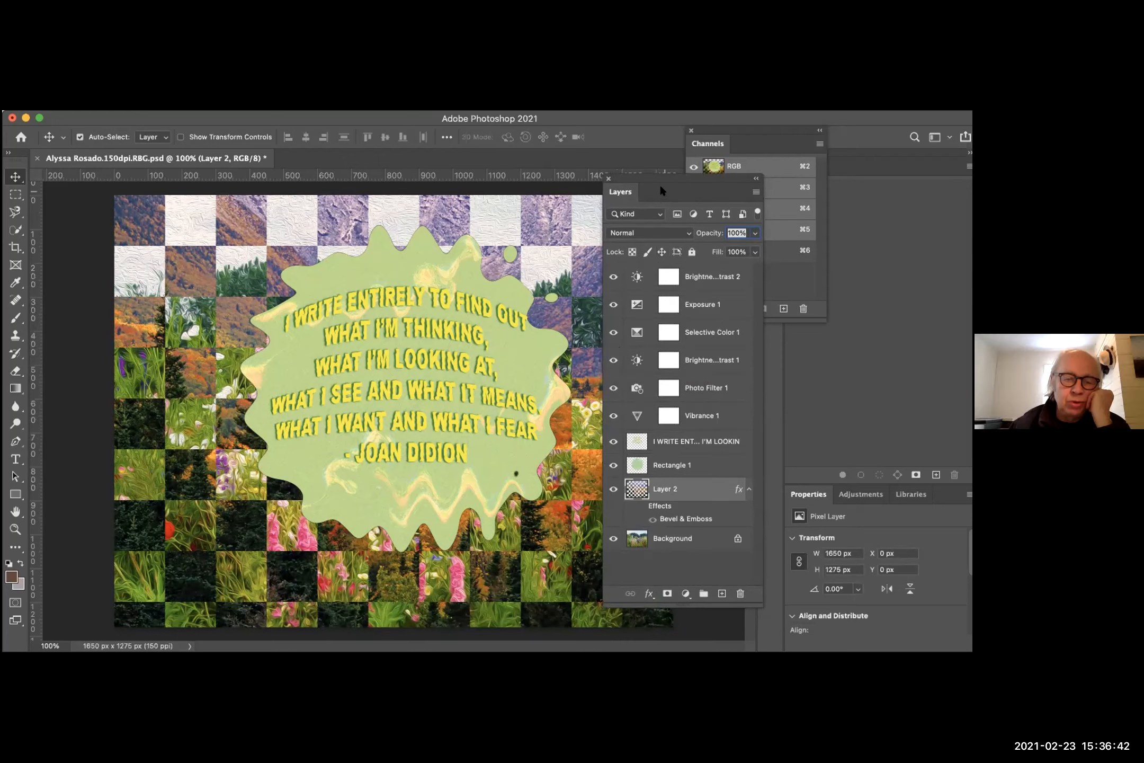
- Place the floating Layers and Channels panels side by side over the artwork, uncovering the docked panels
{"action": "left_click_drag", "start_coordinate": [660, 174], "coordinate": [716, 168]}
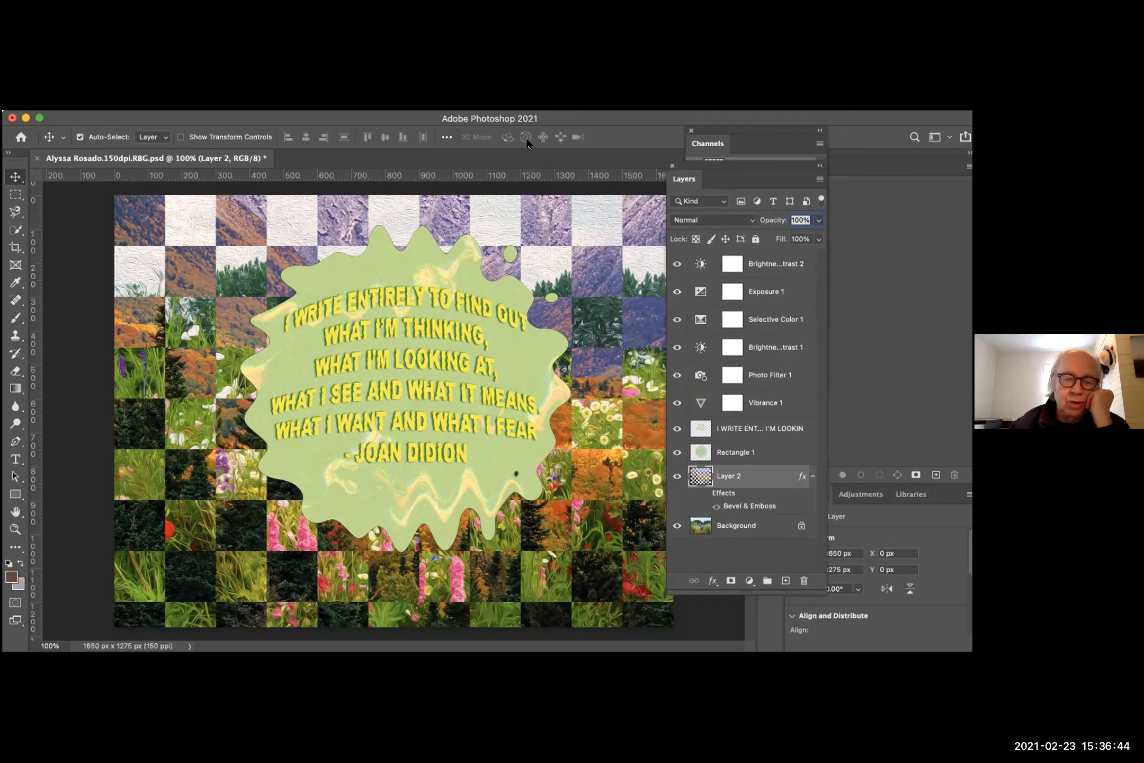
{"action": "left_click_drag", "start_coordinate": [743, 163], "coordinate": [413, 144]}
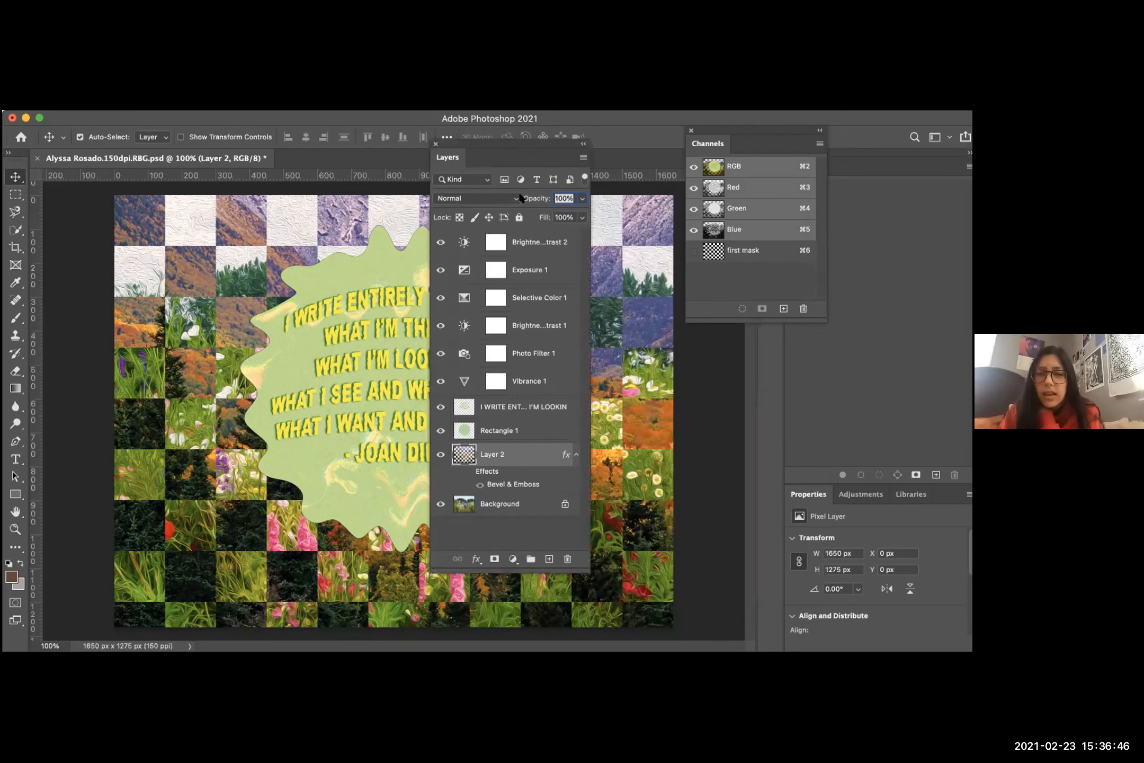
{"action": "left_click_drag", "start_coordinate": [731, 136], "coordinate": [634, 134]}
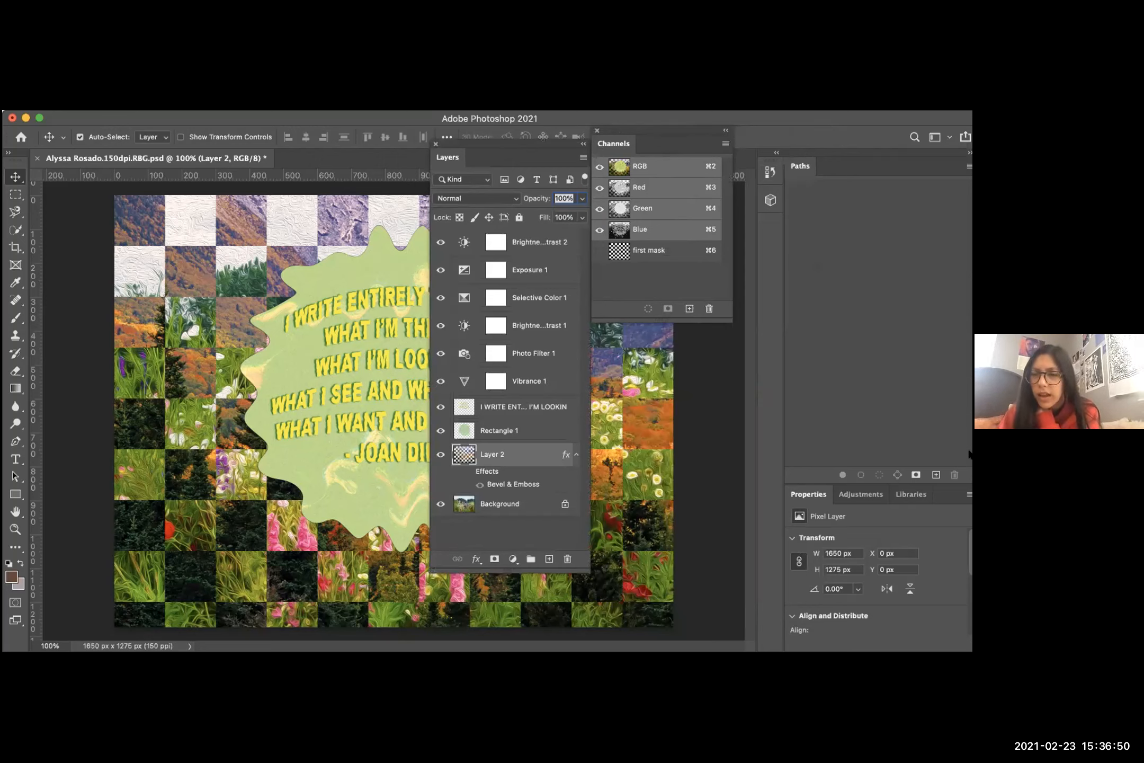
- Show the available adjustment layers, and review the matching direct image adjustments without applying any
{"action": "left_click", "coordinate": [862, 494]}
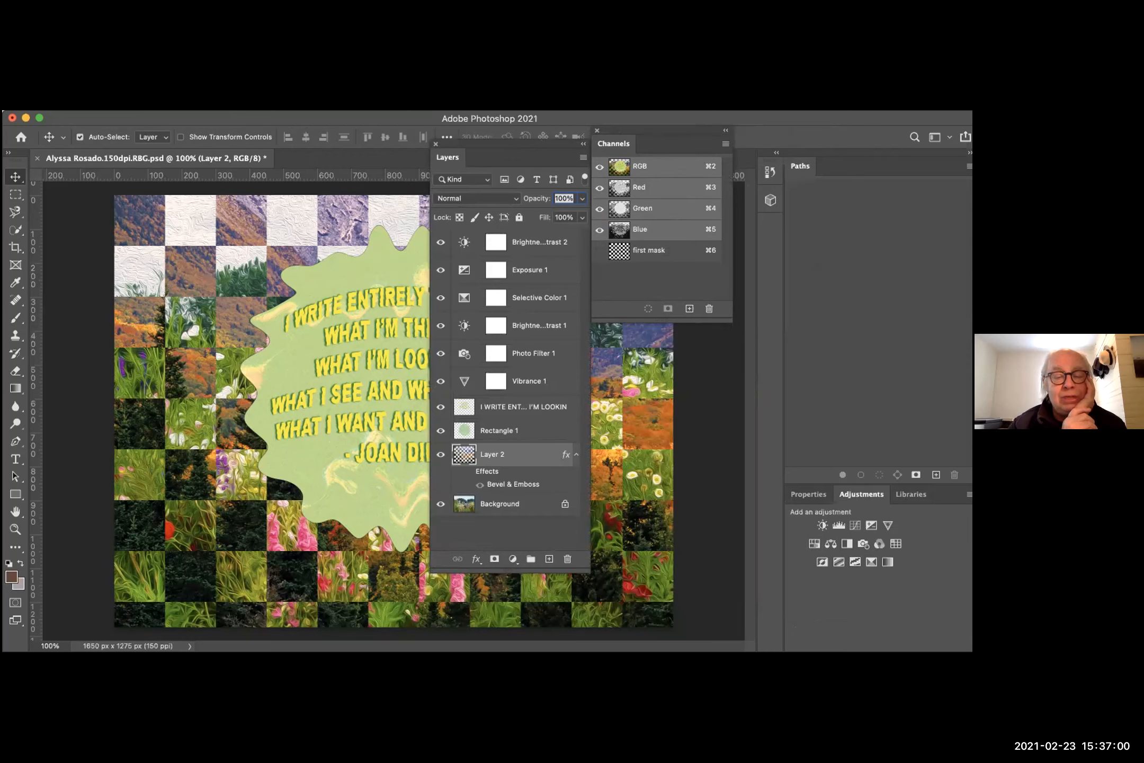
{"action": "left_click", "coordinate": [162, 104]}
{"action": "mouse_move", "coordinate": [190, 136]}
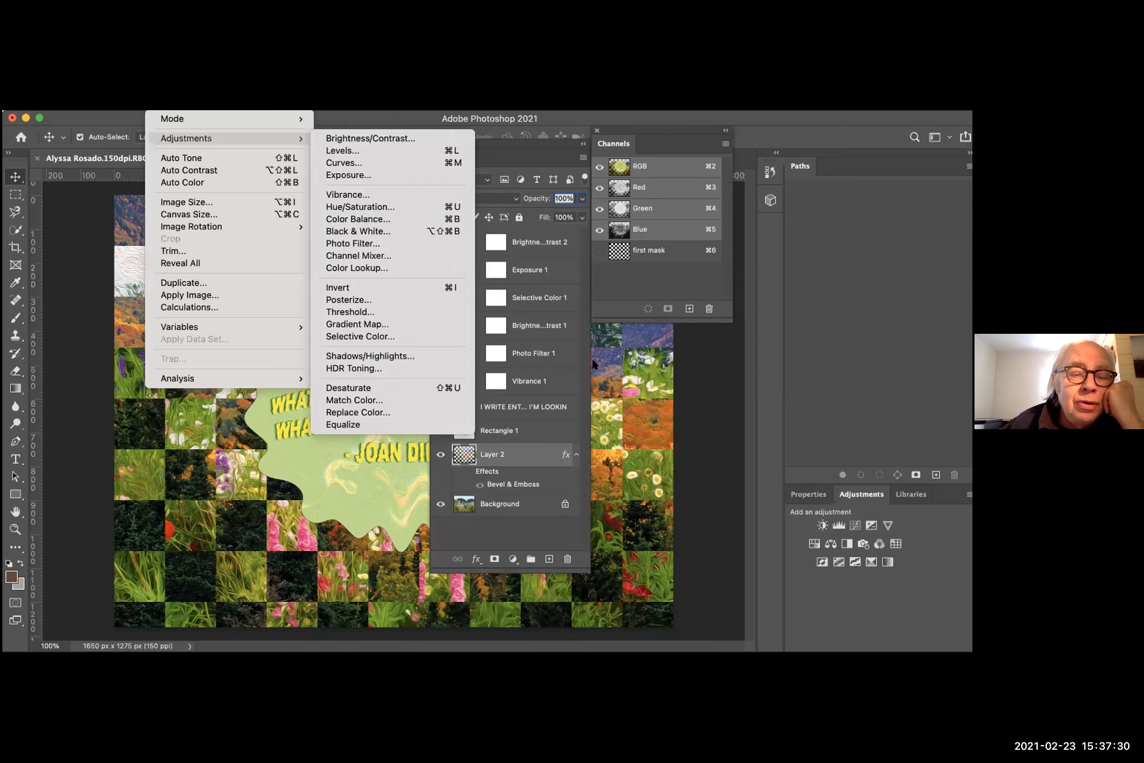
{"action": "left_click", "coordinate": [767, 328]}
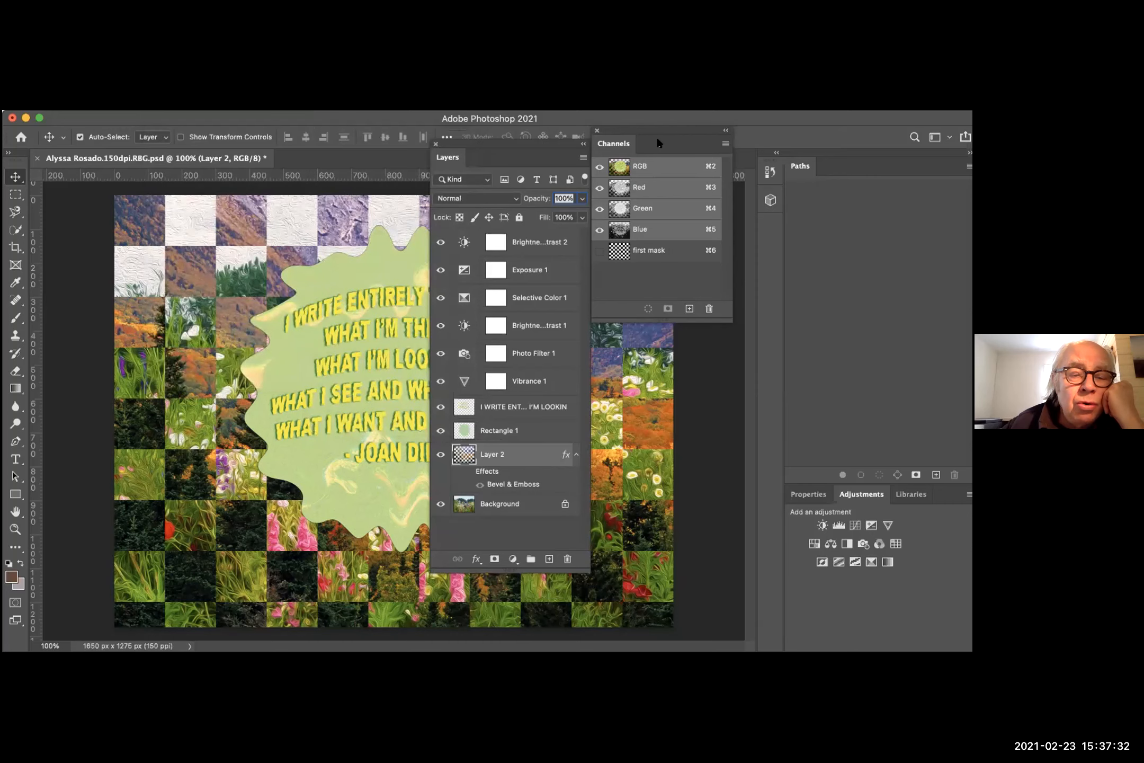
- Dock the Channels and Layers panels with Paths, and float the Channels panel over the artwork again
{"action": "left_click_drag", "start_coordinate": [613, 144], "coordinate": [799, 199]}
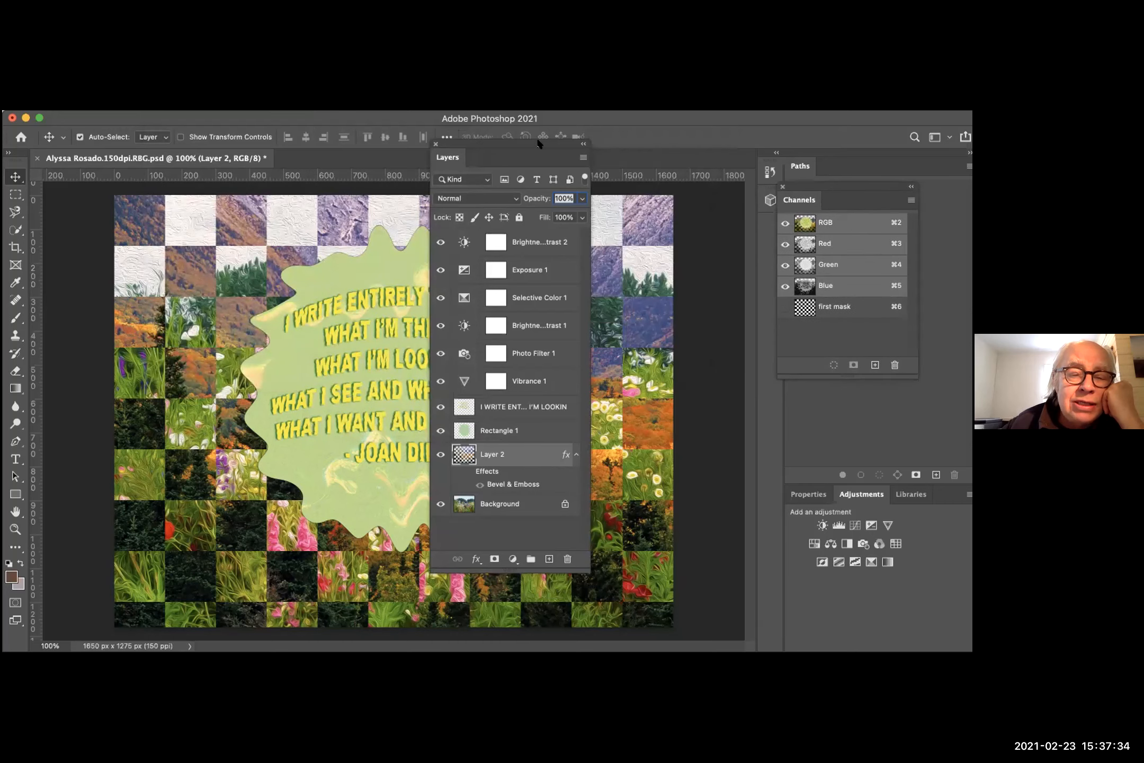
{"action": "left_click_drag", "start_coordinate": [918, 276], "coordinate": [720, 179]}
{"action": "left_click_drag", "start_coordinate": [799, 200], "coordinate": [859, 154]}
{"action": "left_click_drag", "start_coordinate": [730, 184], "coordinate": [920, 156]}
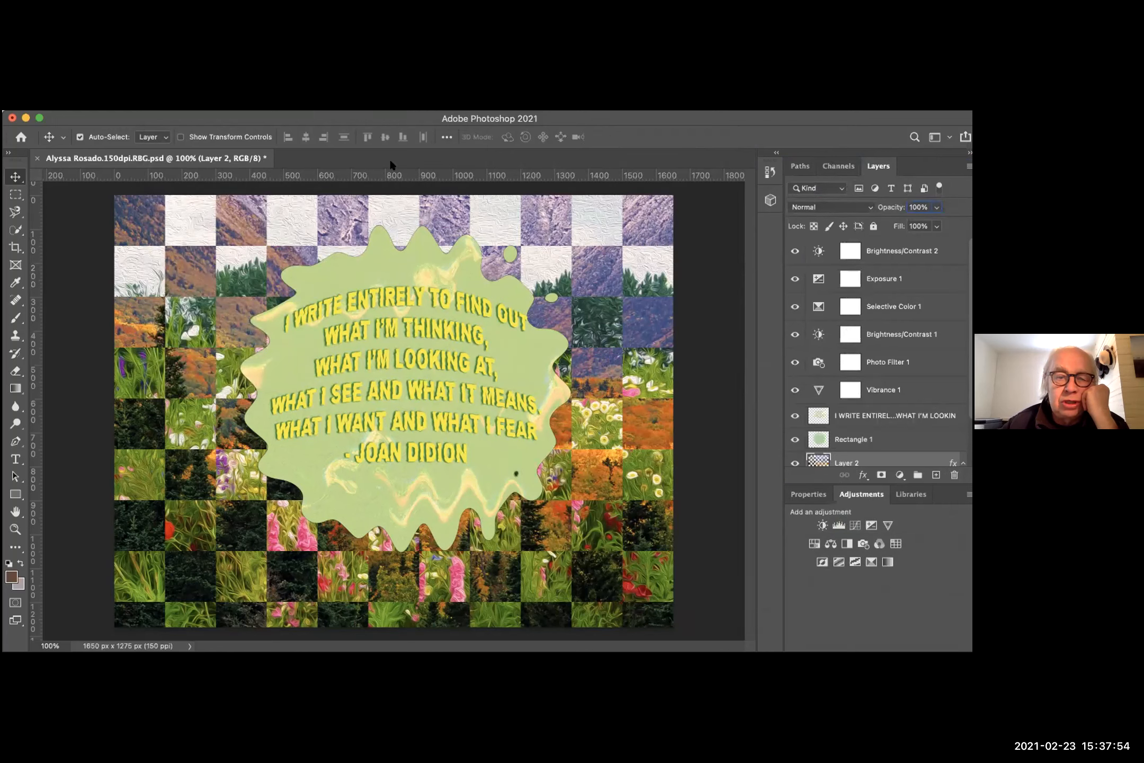
{"action": "left_click_drag", "start_coordinate": [839, 166], "coordinate": [539, 121]}
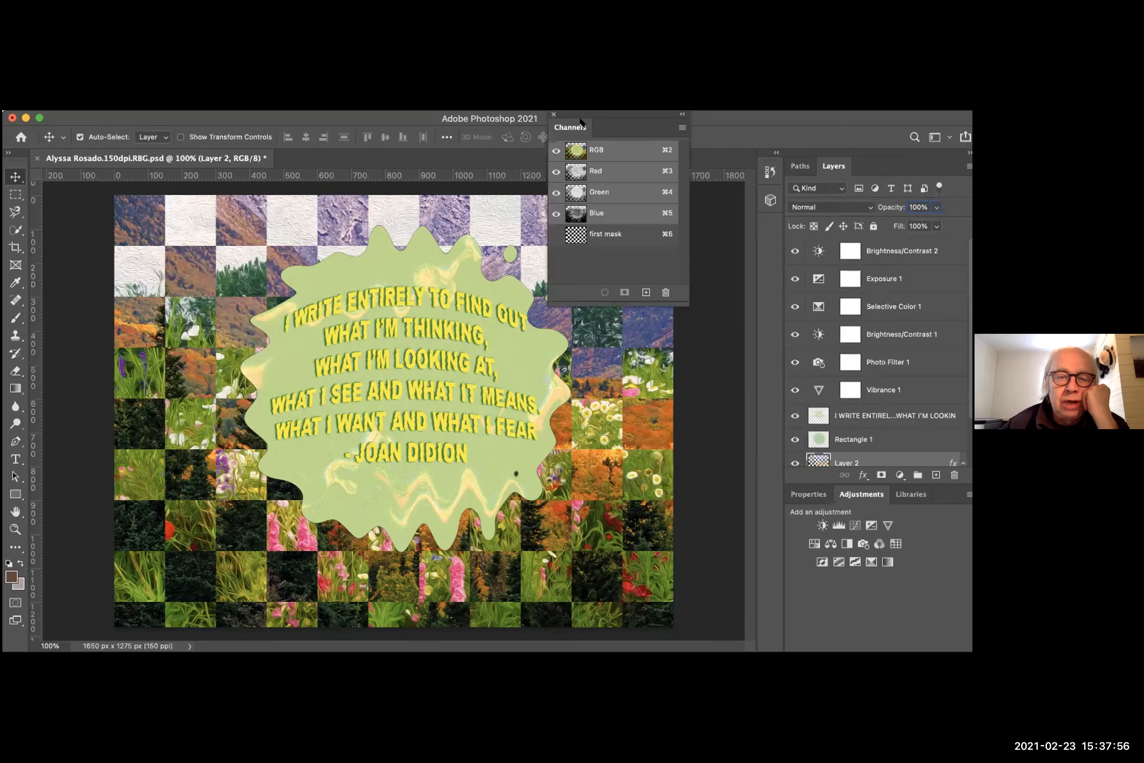
- Float the Layers panel beside the Channels panel and shorten it slightly
{"action": "left_click_drag", "start_coordinate": [796, 169], "coordinate": [710, 127]}
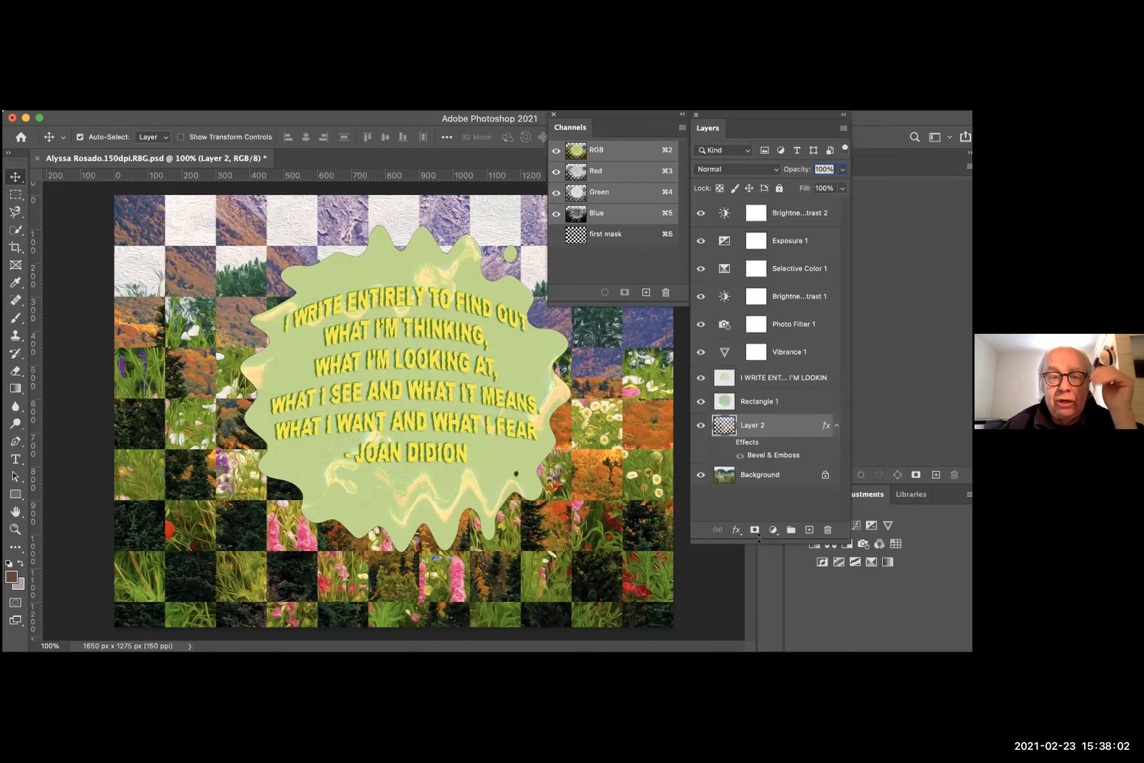
{"action": "mouse_move", "coordinate": [739, 540]}
{"action": "left_mouse_down"}
{"action": "mouse_move", "coordinate": [737, 580]}
{"action": "mouse_move", "coordinate": [734, 531]}
{"action": "left_mouse_up"}
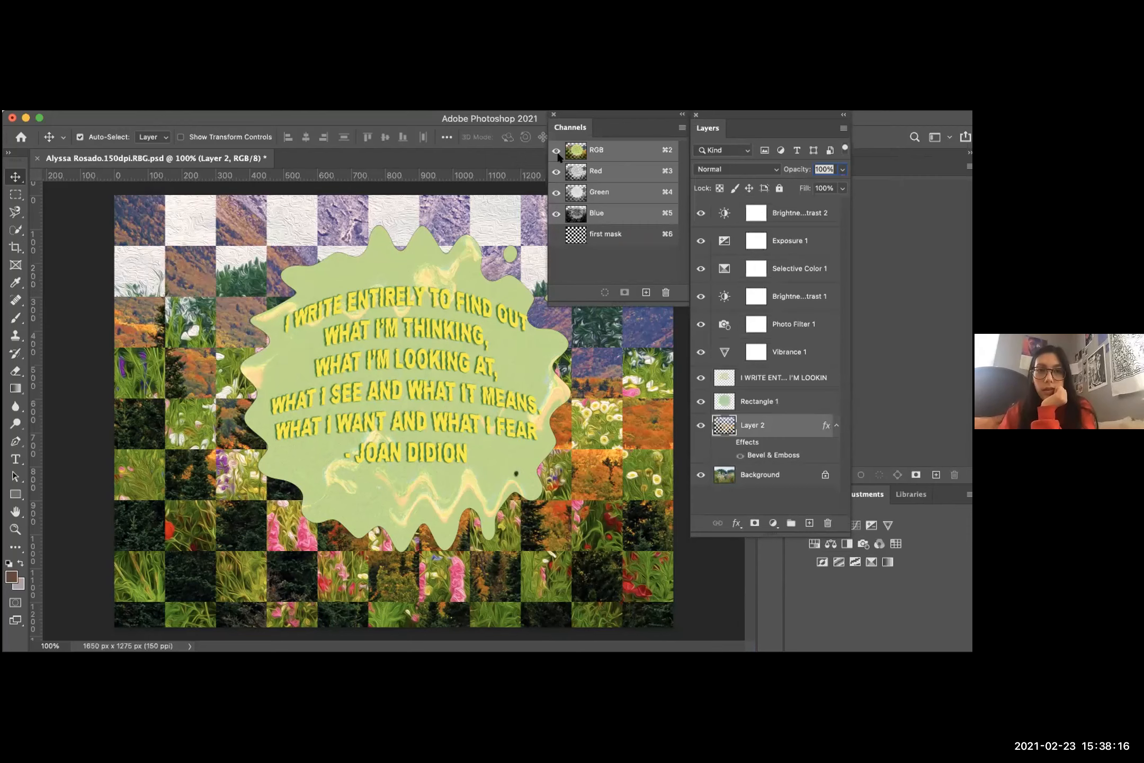
- Try a Photo Filter adjustment layer with the default settings above Layer 2, and delete it again
{"action": "left_click", "coordinate": [203, 111]}
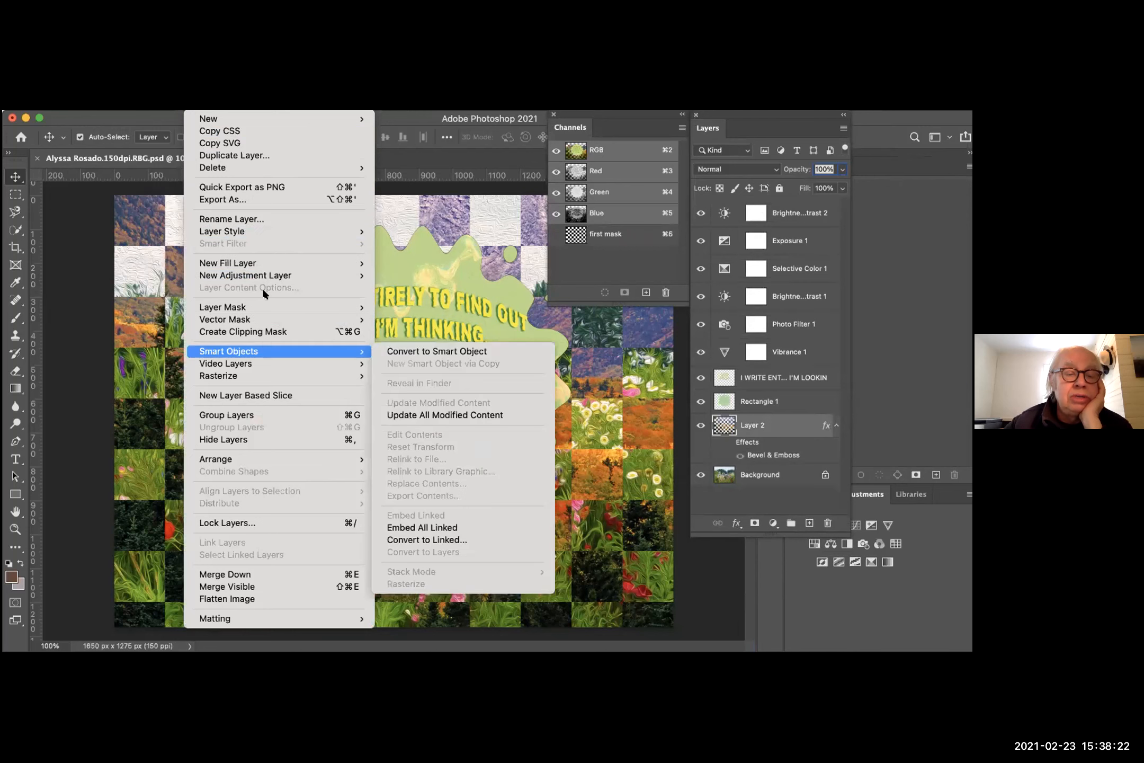
{"action": "mouse_move", "coordinate": [263, 276]}
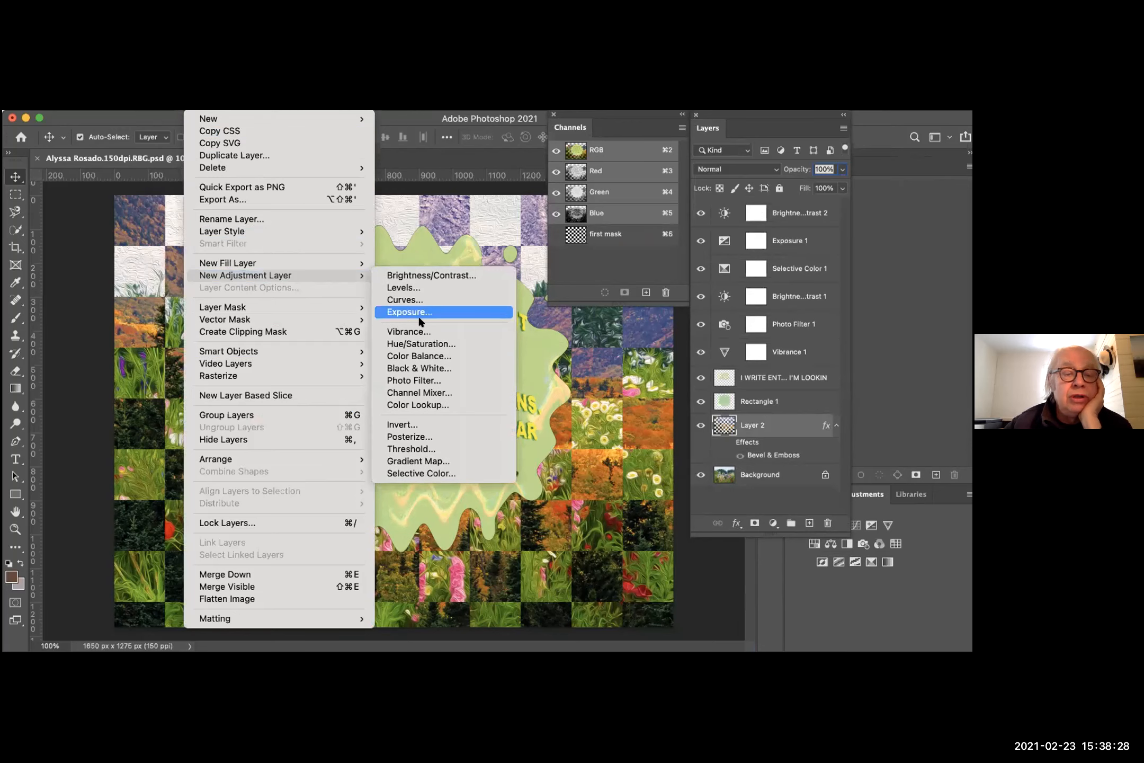
{"action": "left_click", "coordinate": [426, 379]}
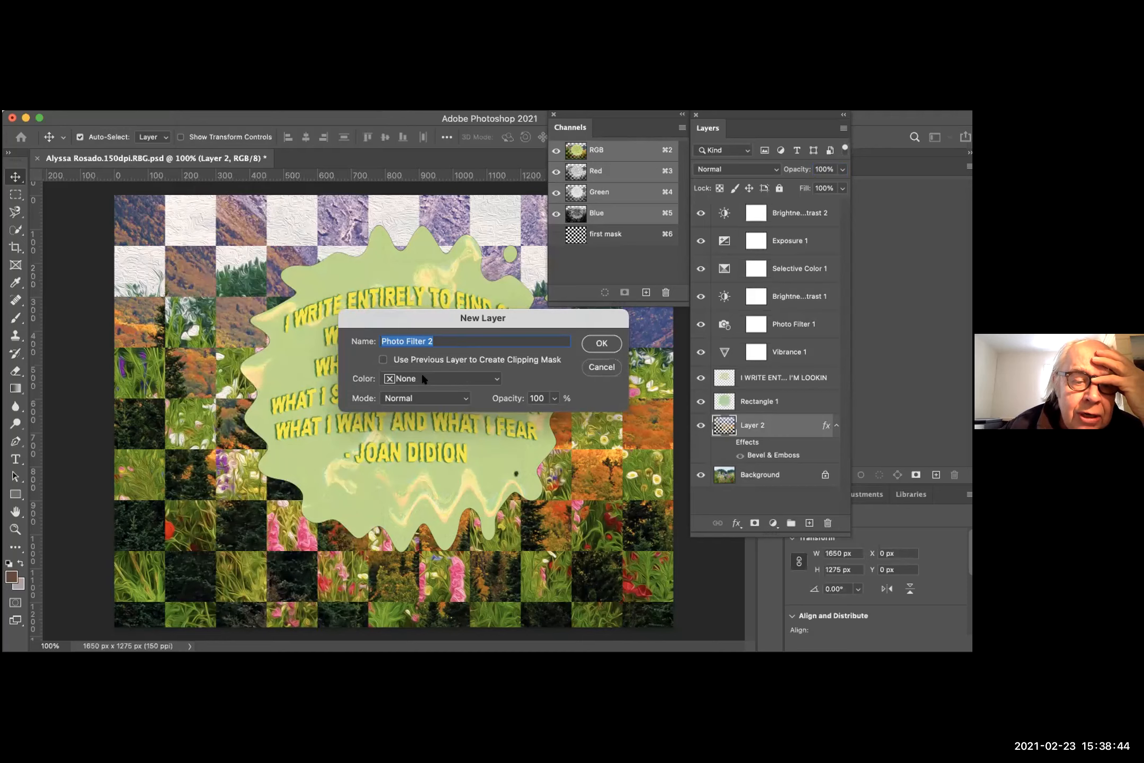
{"action": "left_click", "coordinate": [595, 344]}
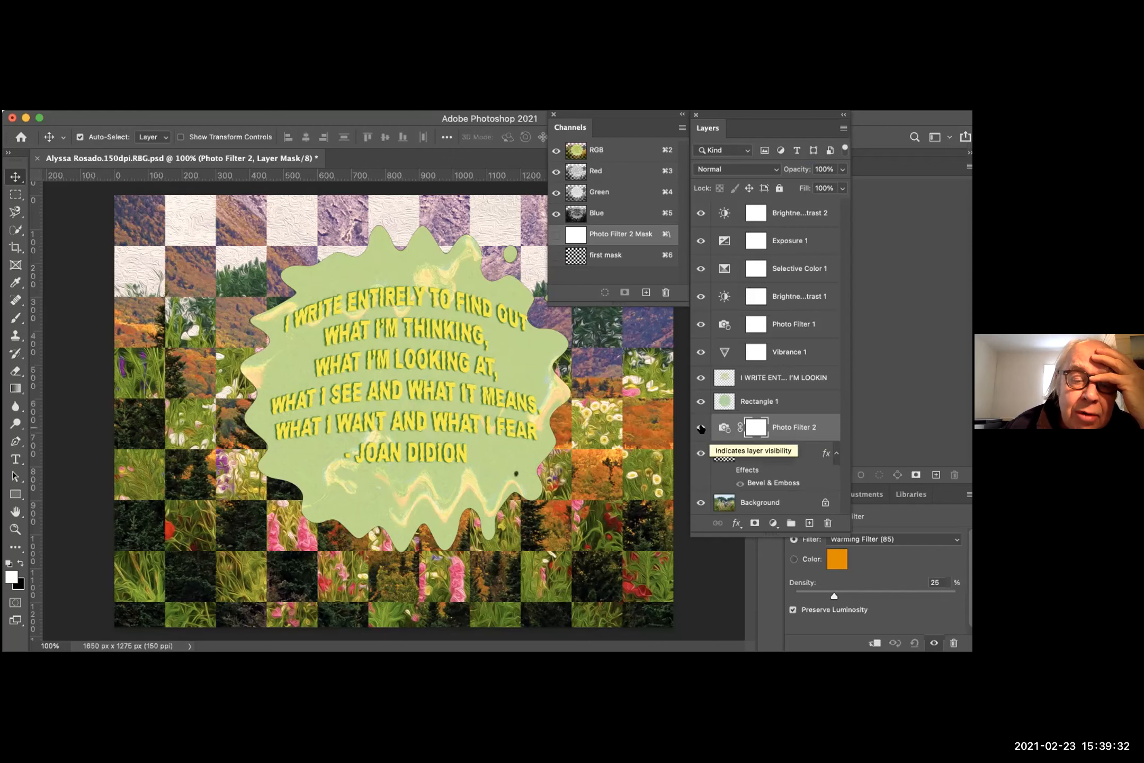
{"action": "key", "text": "BackSpace"}
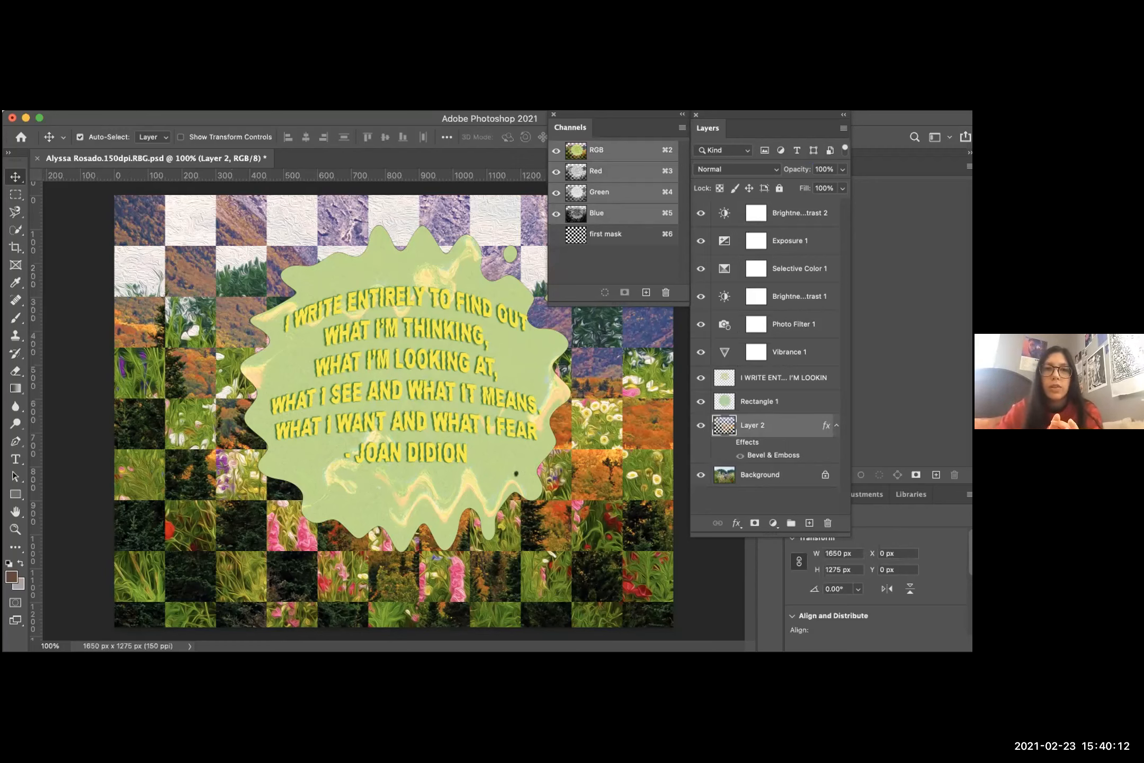
- Review the filter categories available for Layer 2, including Pixelate and Render, without applying any
{"action": "left_click", "coordinate": [313, 105]}
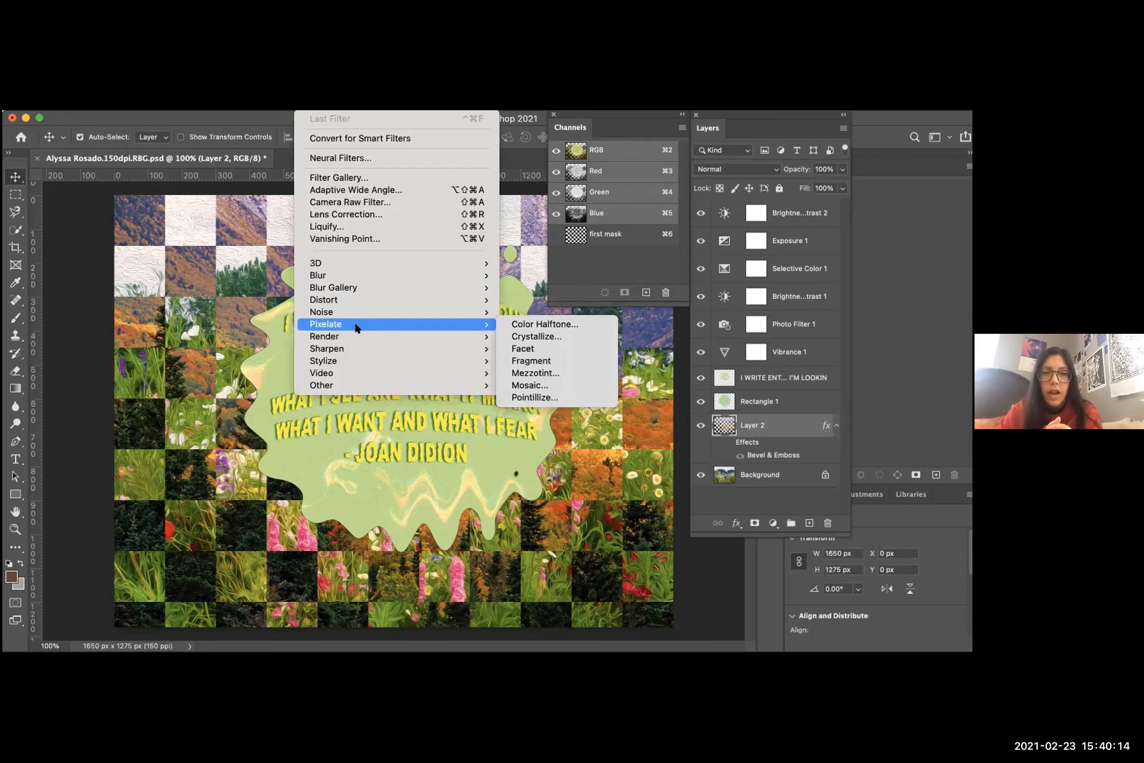
{"action": "mouse_move", "coordinate": [370, 337]}
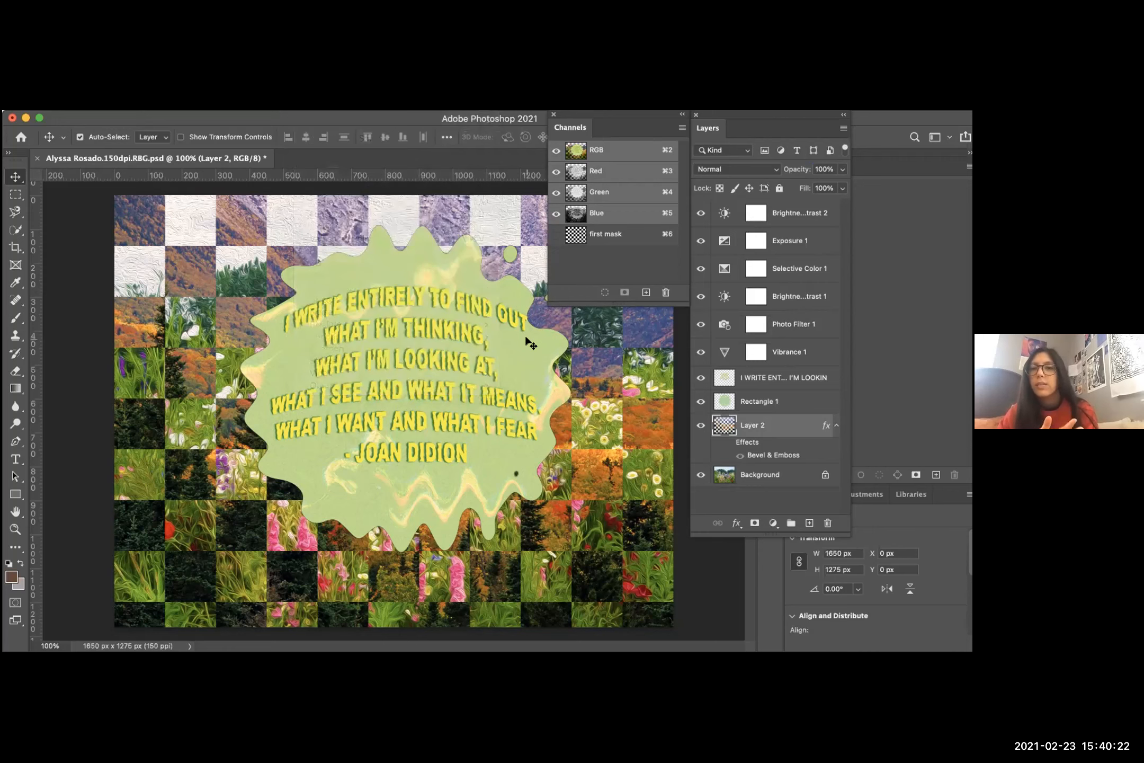
{"action": "left_click", "coordinate": [524, 331]}
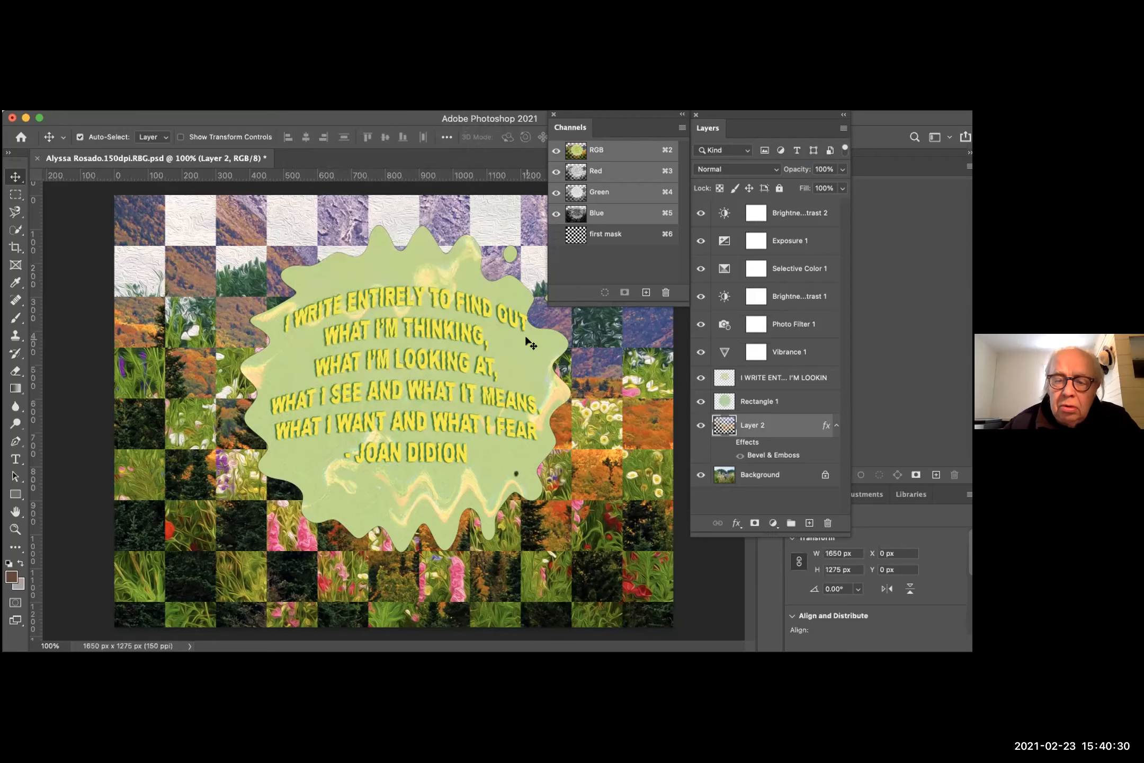
- Widen the Layers panel to read the poem layer's name, and add the horizontal text "Ipsum" on a new type layer above it
{"action": "left_click", "coordinate": [770, 379]}
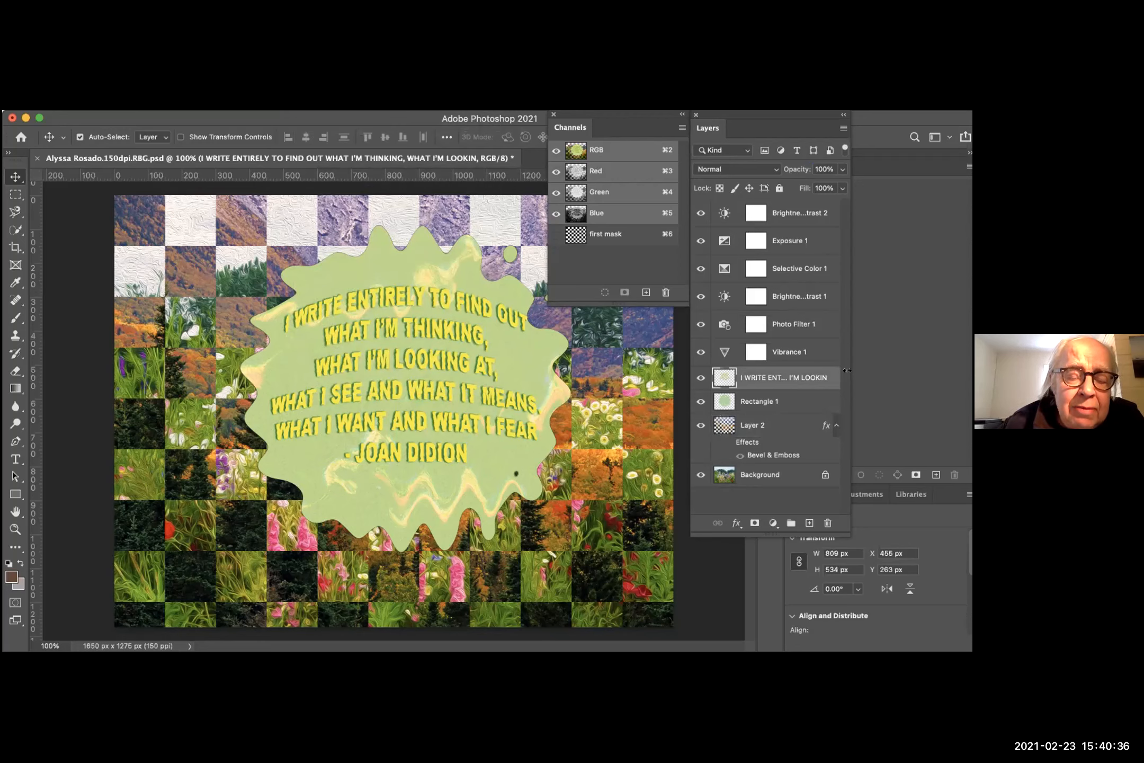
{"action": "left_click_drag", "start_coordinate": [847, 370], "coordinate": [934, 375]}
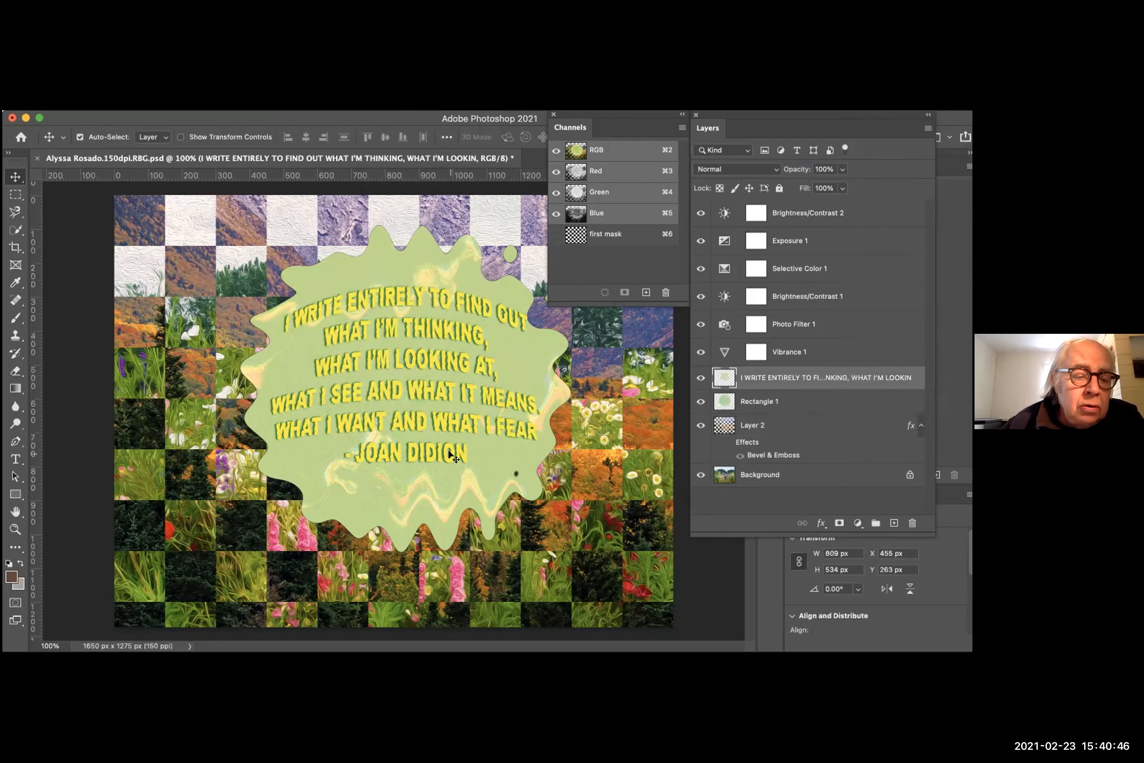
{"action": "left_click", "coordinate": [15, 458]}
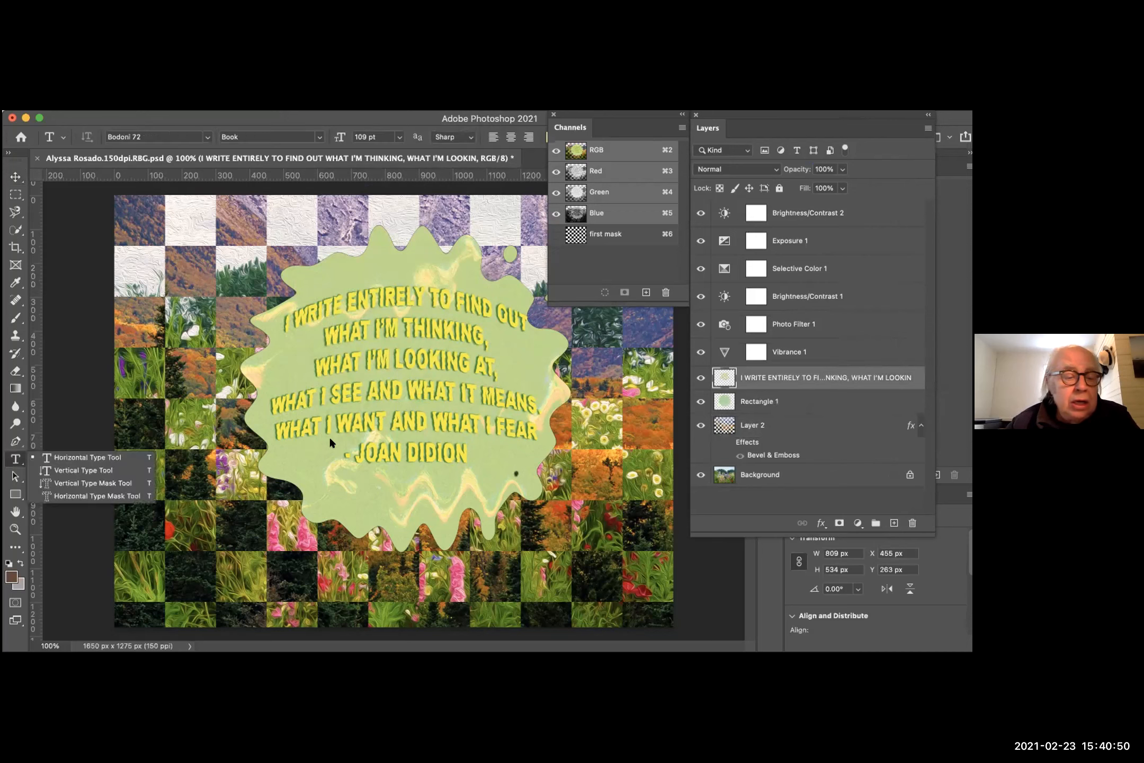
{"action": "left_click", "coordinate": [470, 452]}
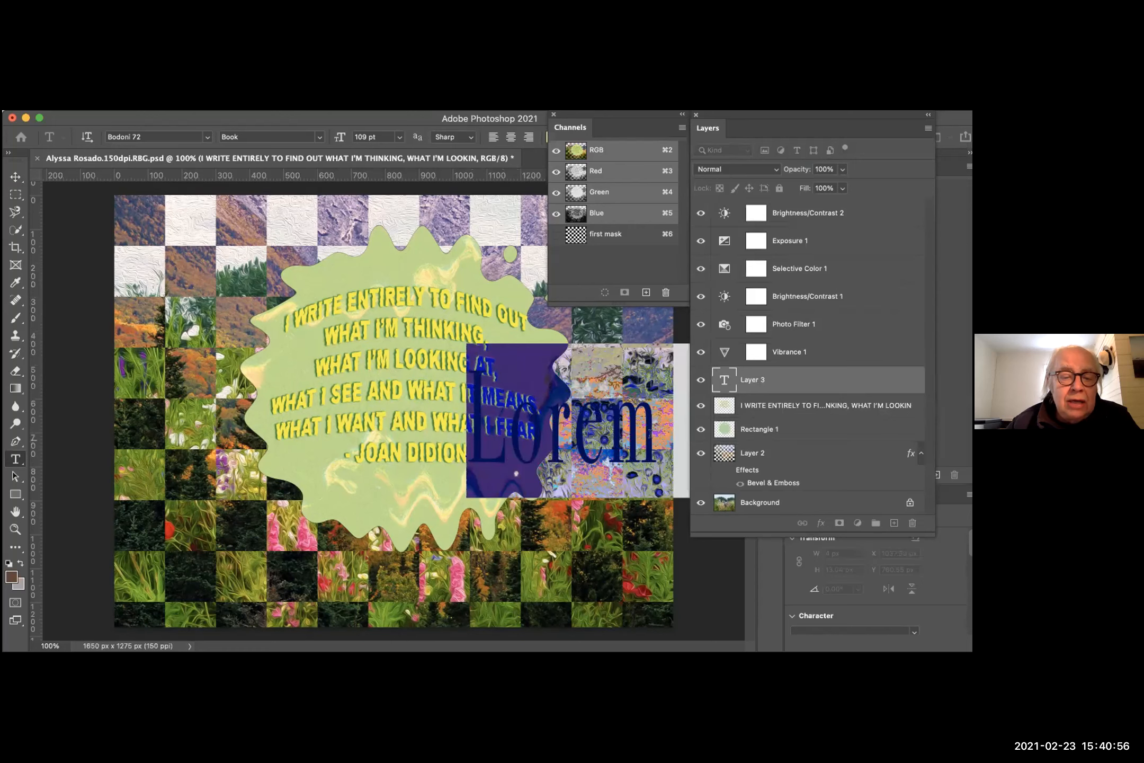
{"action": "left_click_drag", "start_coordinate": [655, 433], "coordinate": [464, 442]}
{"action": "type", "text": "Ipsum"}
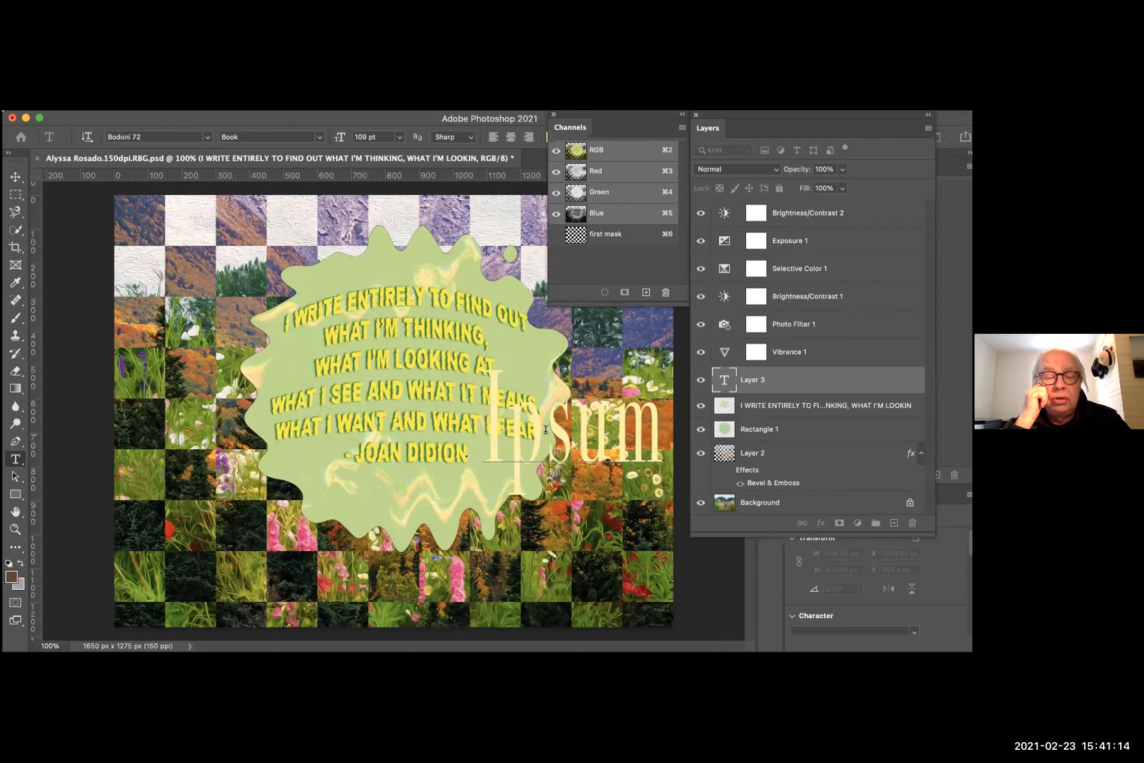
- Check the filters offered for the Ipsum text, and warp the text with the horizontal Bulge style at +50% bend
{"action": "left_click", "coordinate": [314, 105]}
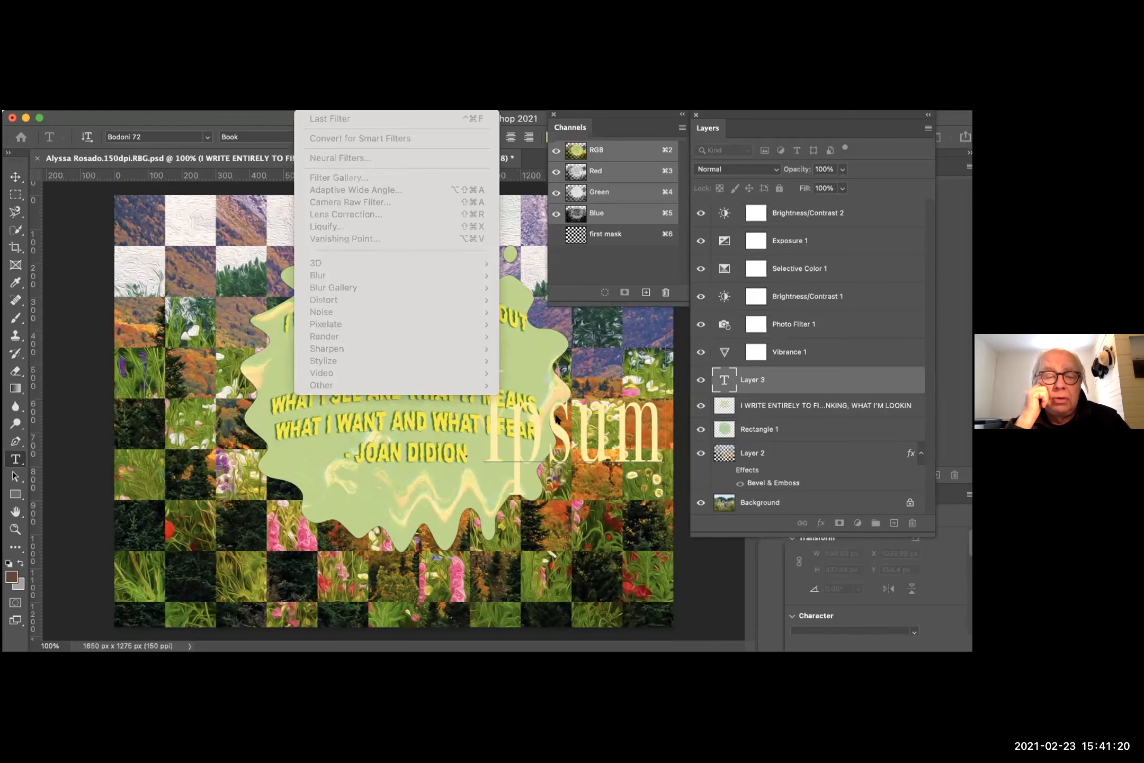
{"action": "left_click", "coordinate": [573, 434]}
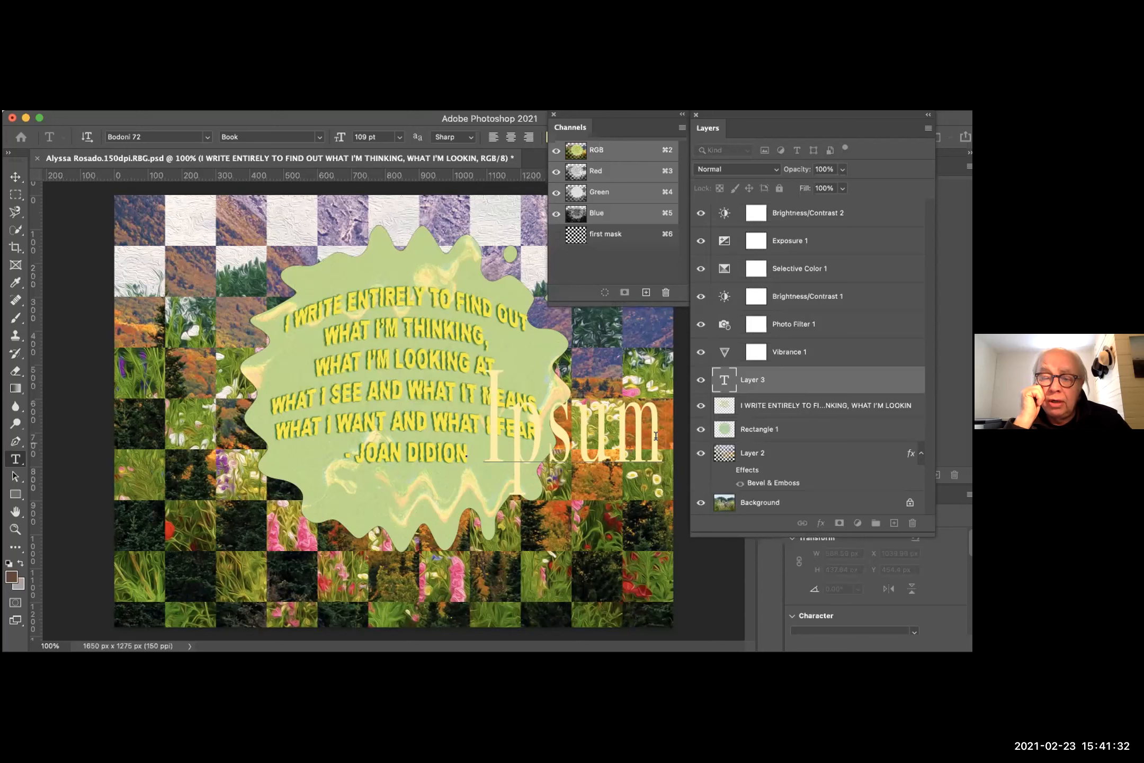
{"action": "left_click_drag", "start_coordinate": [656, 435], "coordinate": [484, 434]}
{"action": "left_click_drag", "start_coordinate": [618, 125], "coordinate": [381, 214]}
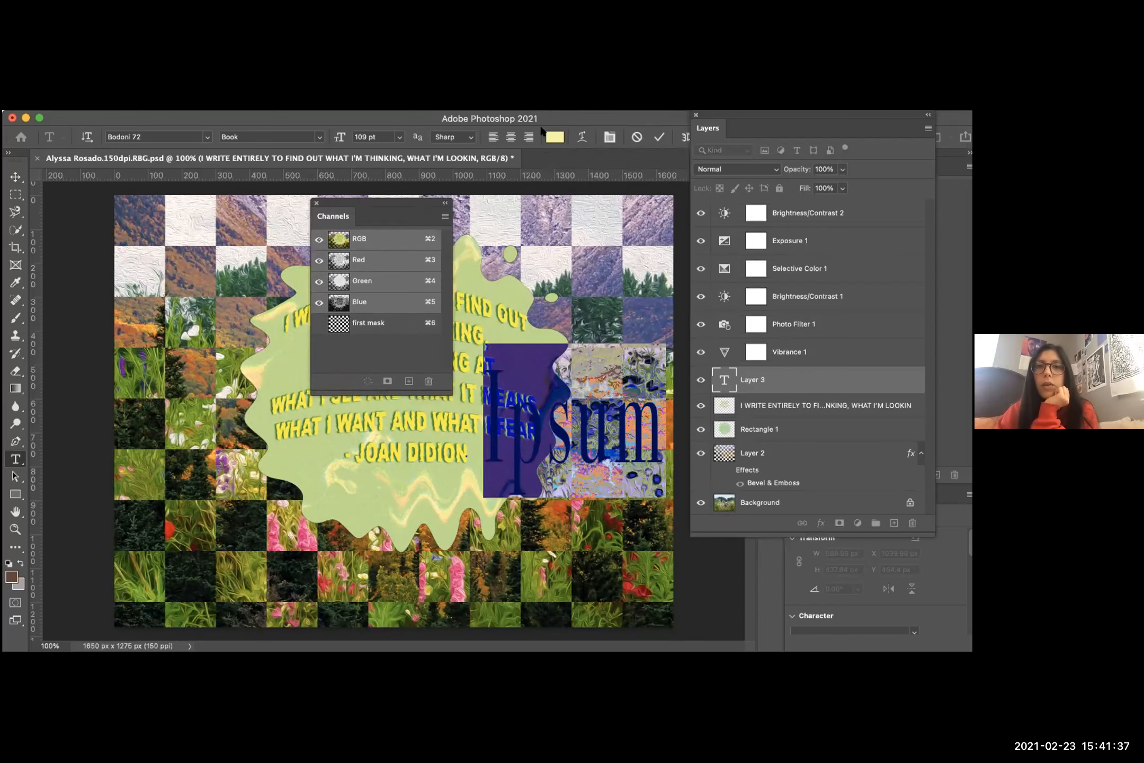
{"action": "left_click", "coordinate": [582, 138]}
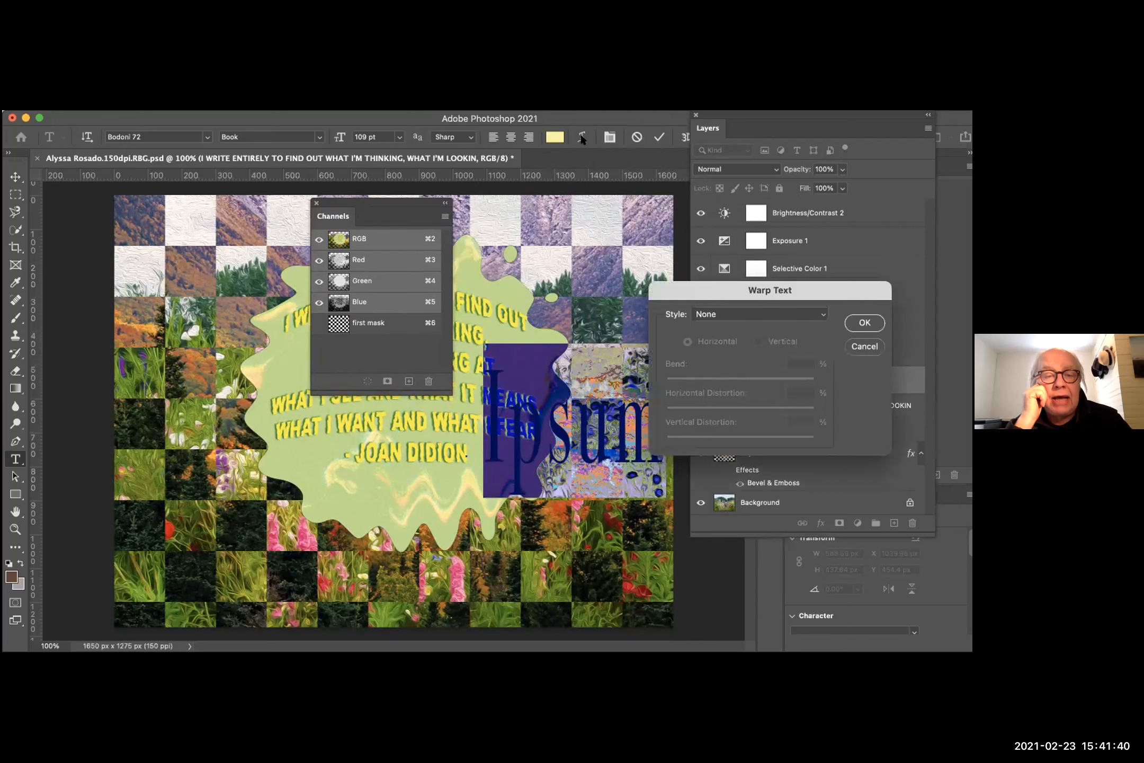
{"action": "left_click", "coordinate": [806, 312]}
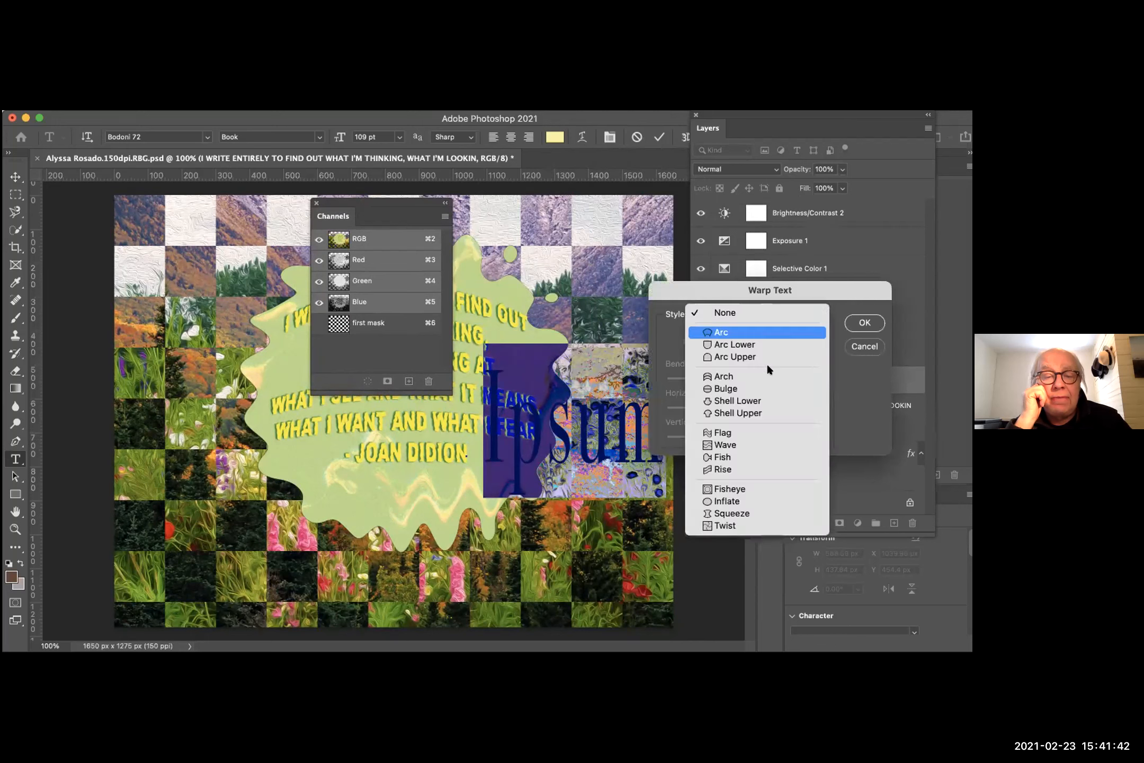
{"action": "left_click", "coordinate": [744, 388]}
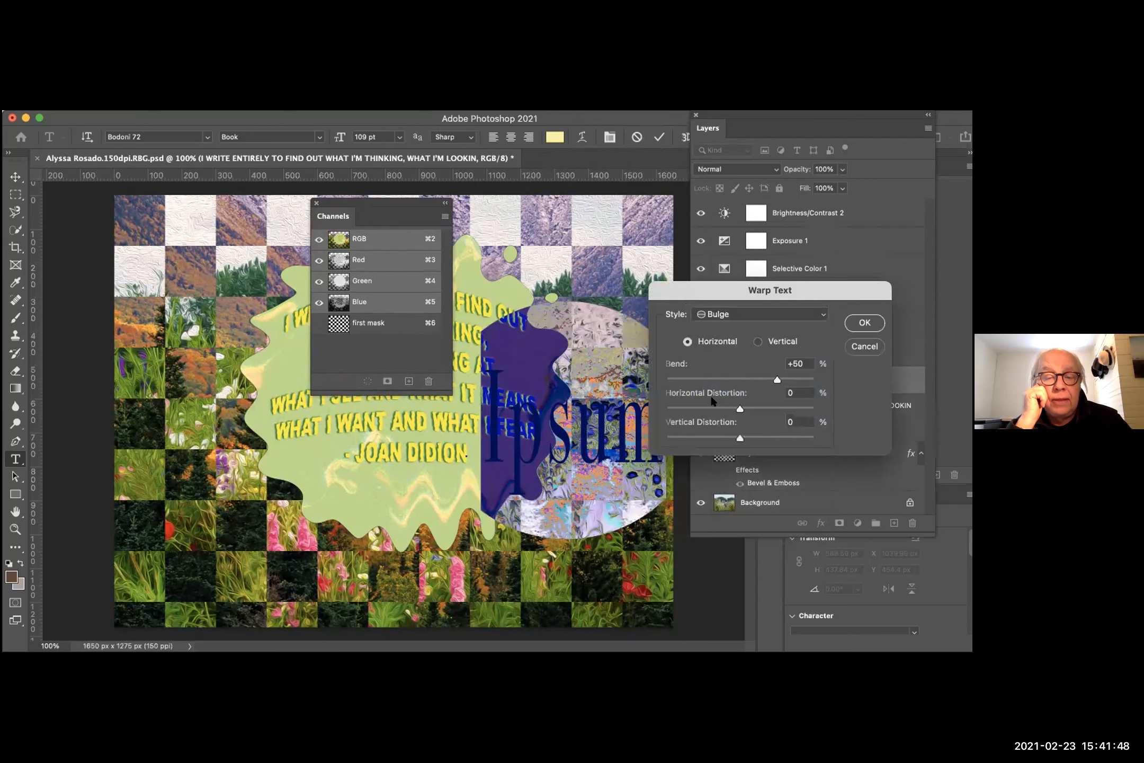
{"action": "left_click", "coordinate": [859, 323]}
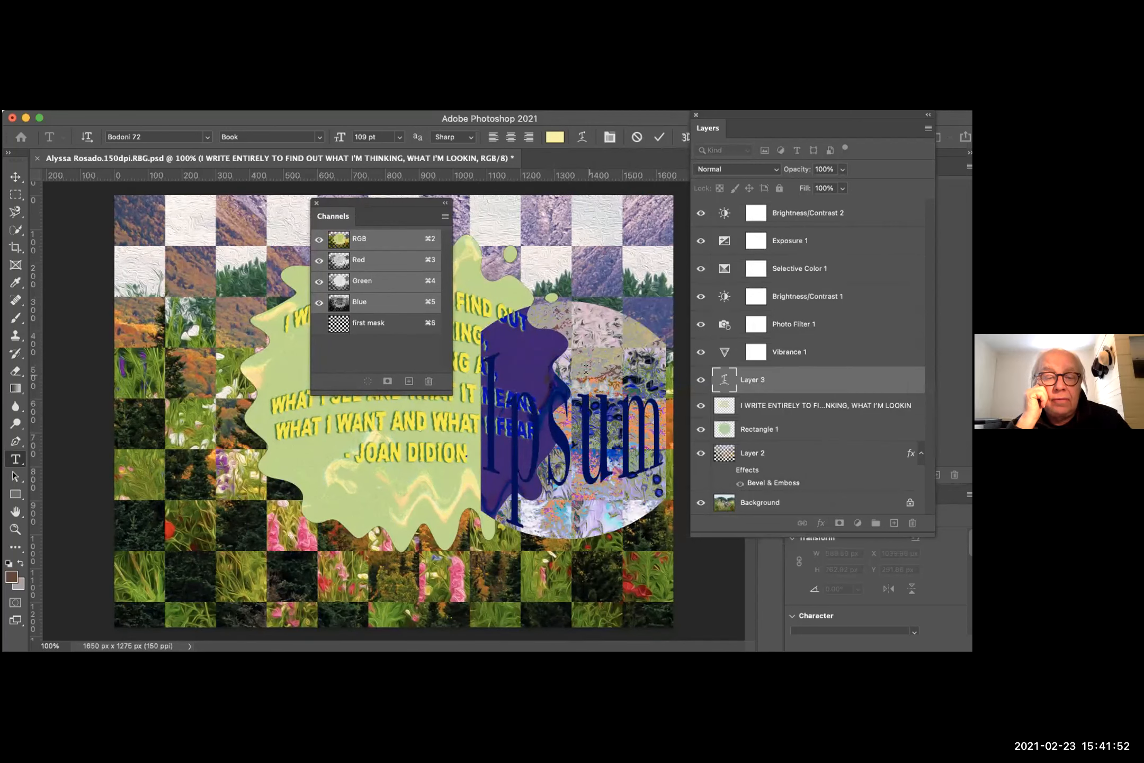
- Check the filters again for the warped text, and move the Ipsum text to the artwork's upper-right area, about X 1071 px, Y -159 px
{"action": "left_click", "coordinate": [307, 104]}
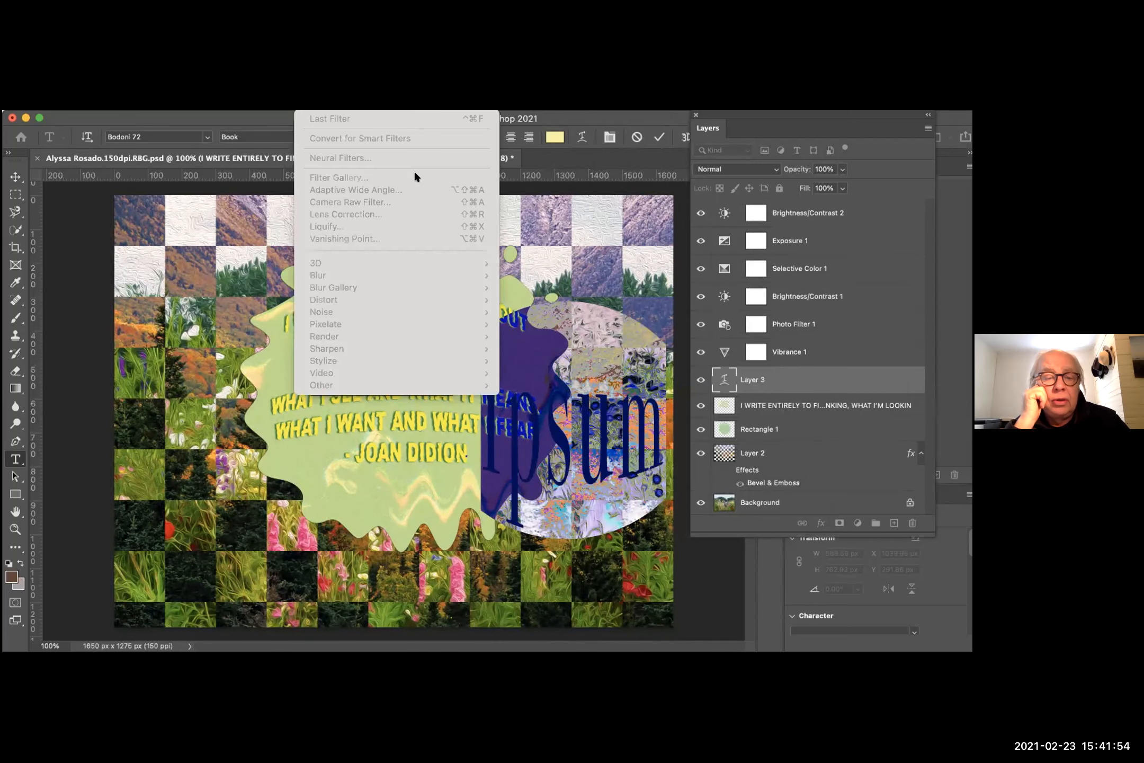
{"action": "left_click", "coordinate": [278, 219]}
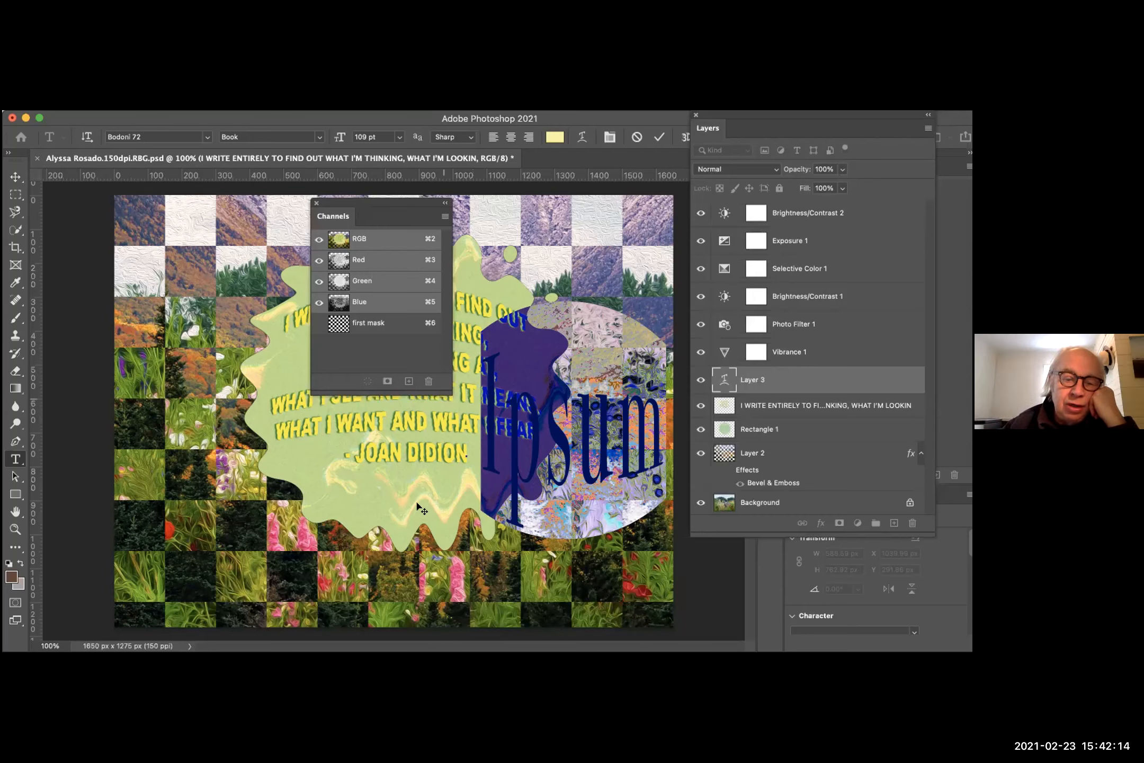
{"action": "left_click_drag", "start_coordinate": [387, 200], "coordinate": [122, 189]}
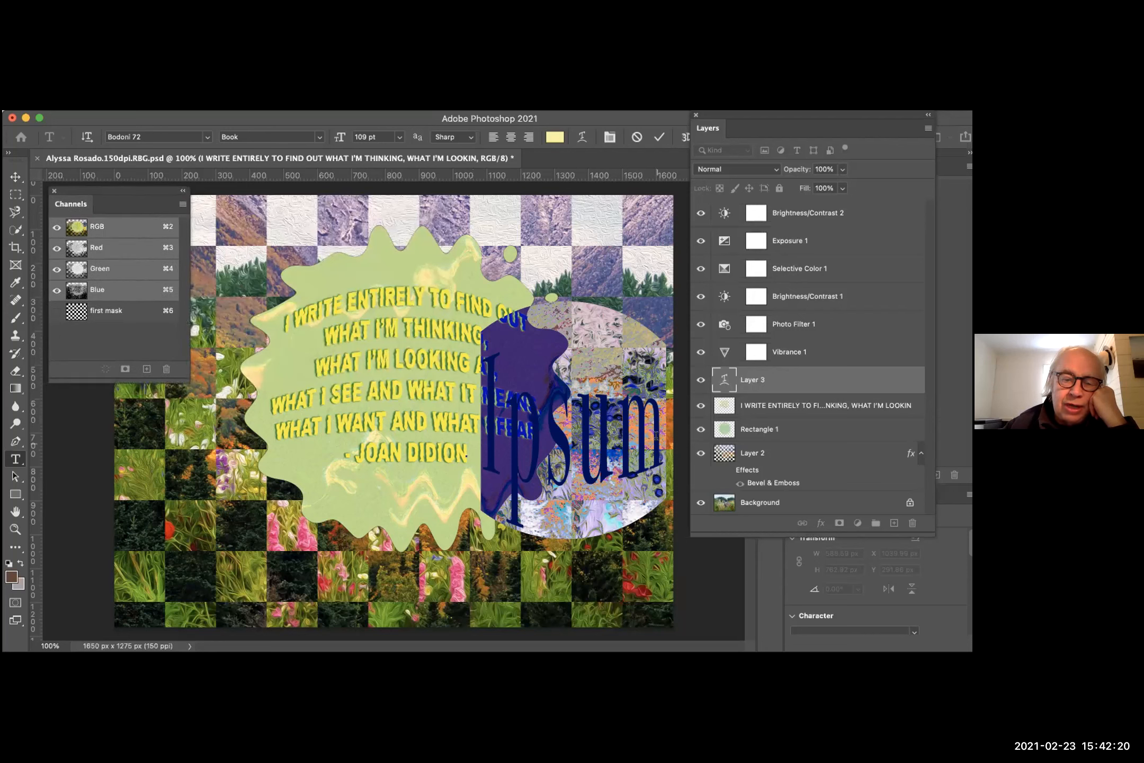
{"action": "left_click", "coordinate": [656, 436]}
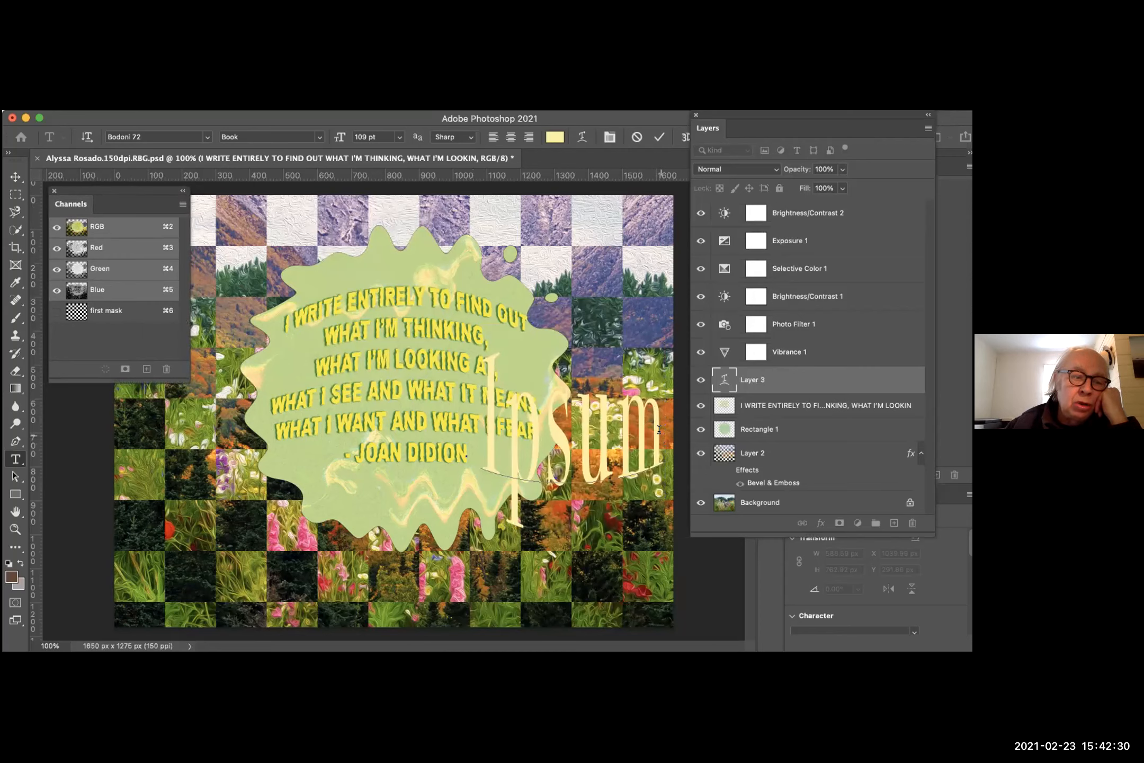
{"action": "left_click", "coordinate": [16, 177]}
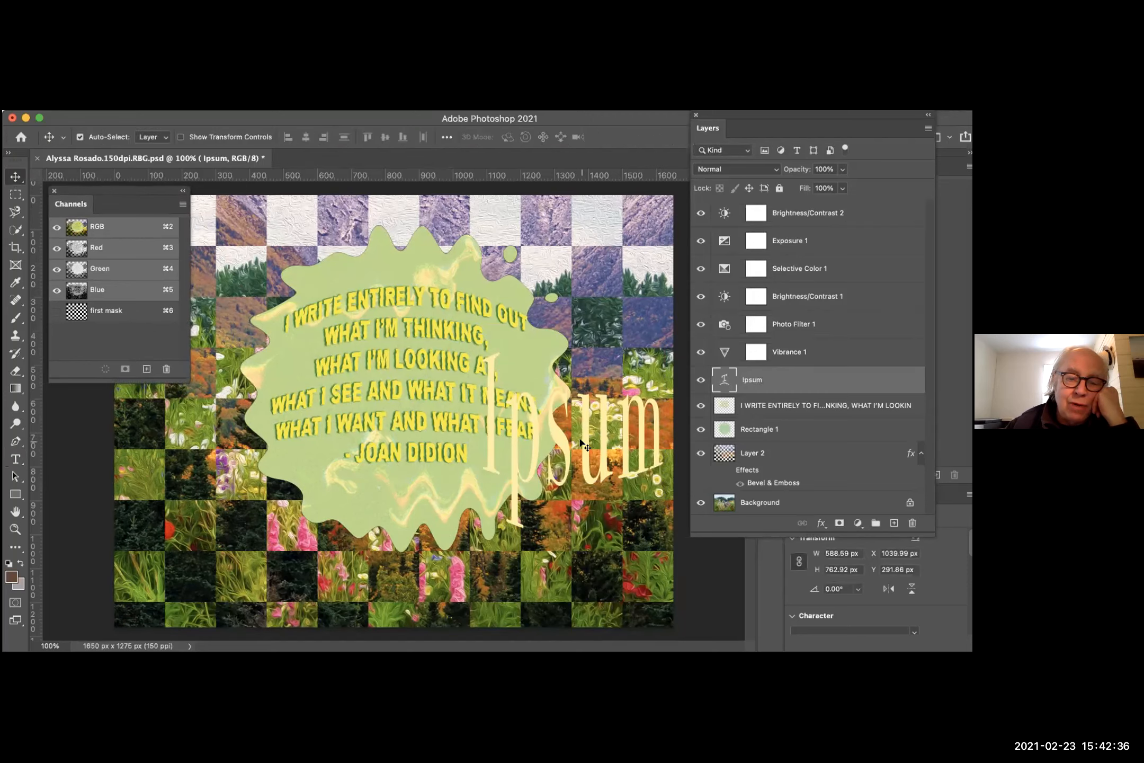
{"action": "left_click_drag", "start_coordinate": [581, 442], "coordinate": [603, 291]}
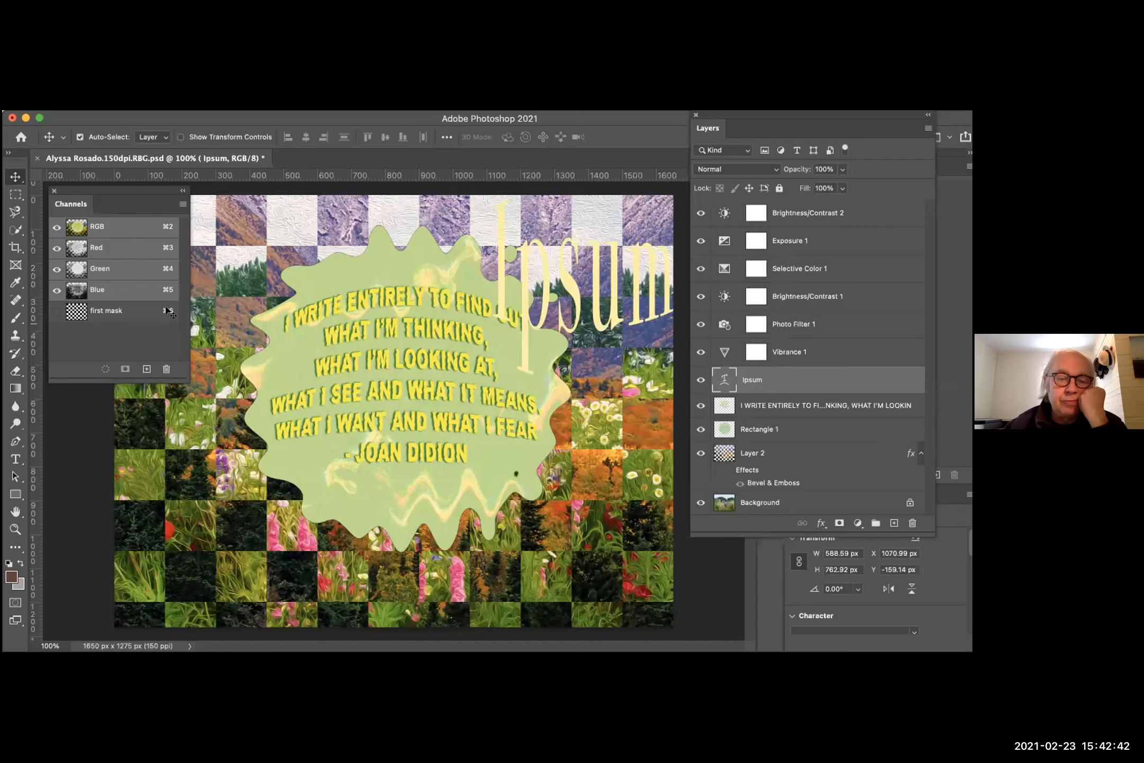
- Rasterize the Ipsum type layer into an ordinary pixel layer
{"action": "left_click", "coordinate": [199, 106]}
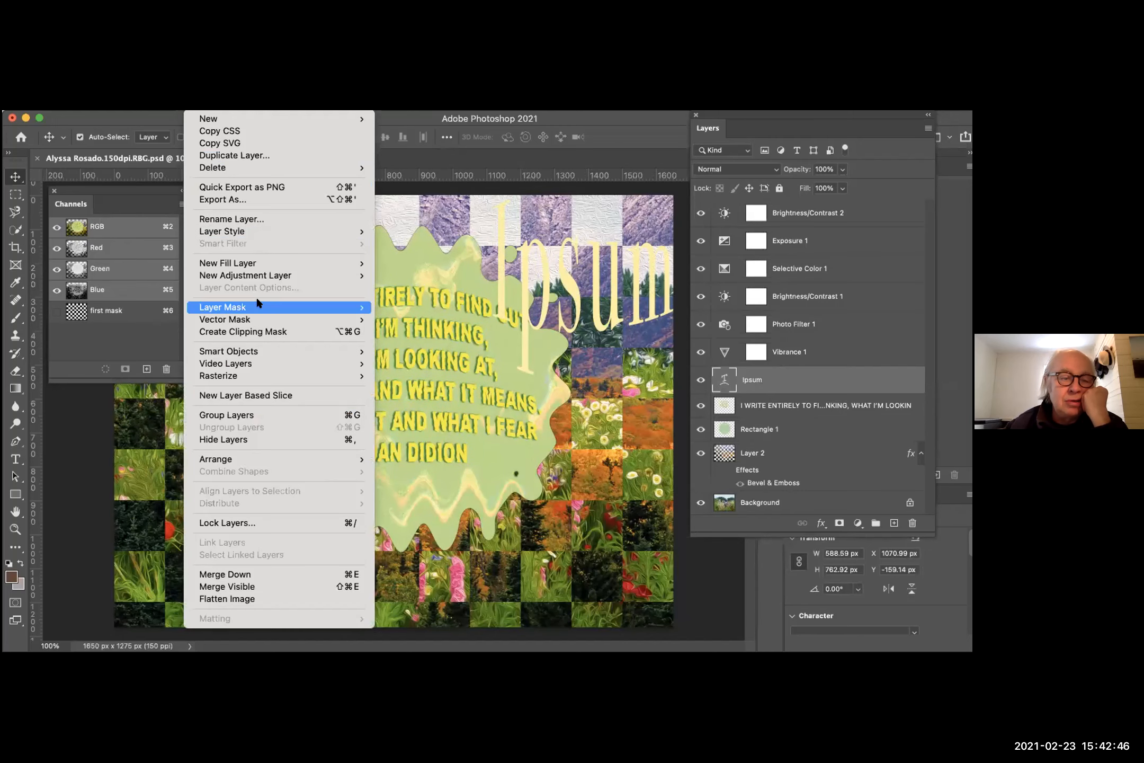
{"action": "mouse_move", "coordinate": [260, 376]}
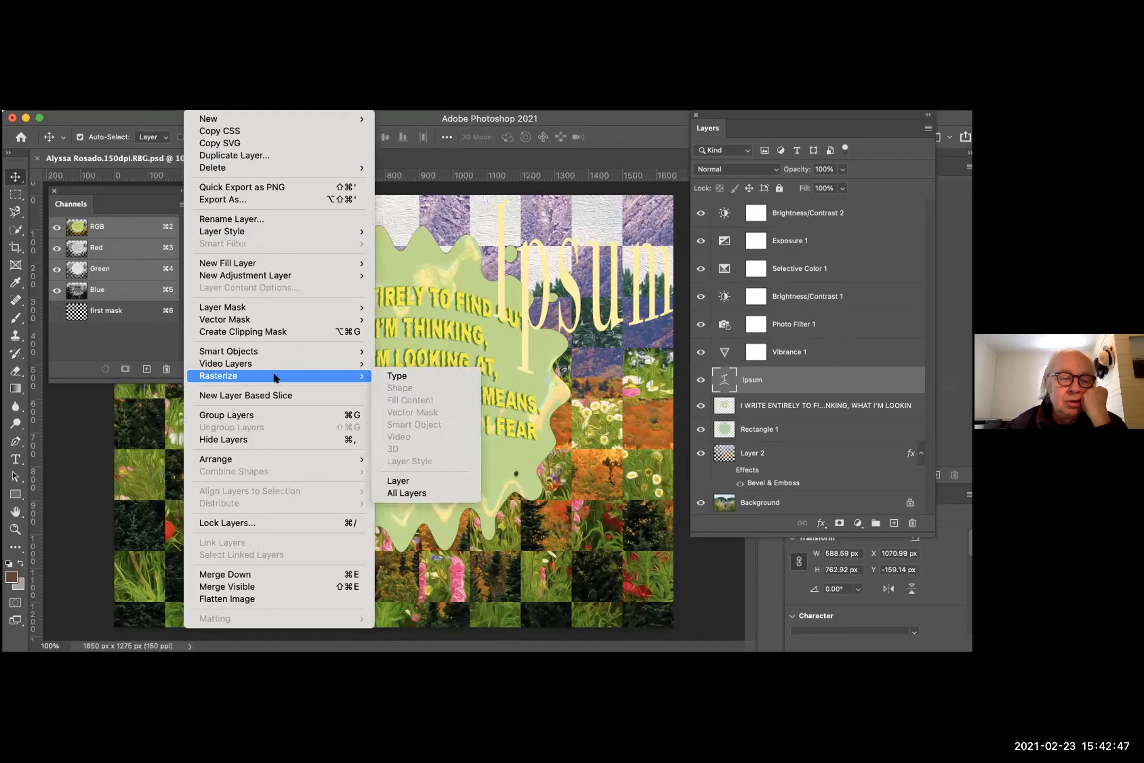
{"action": "left_click", "coordinate": [401, 376]}
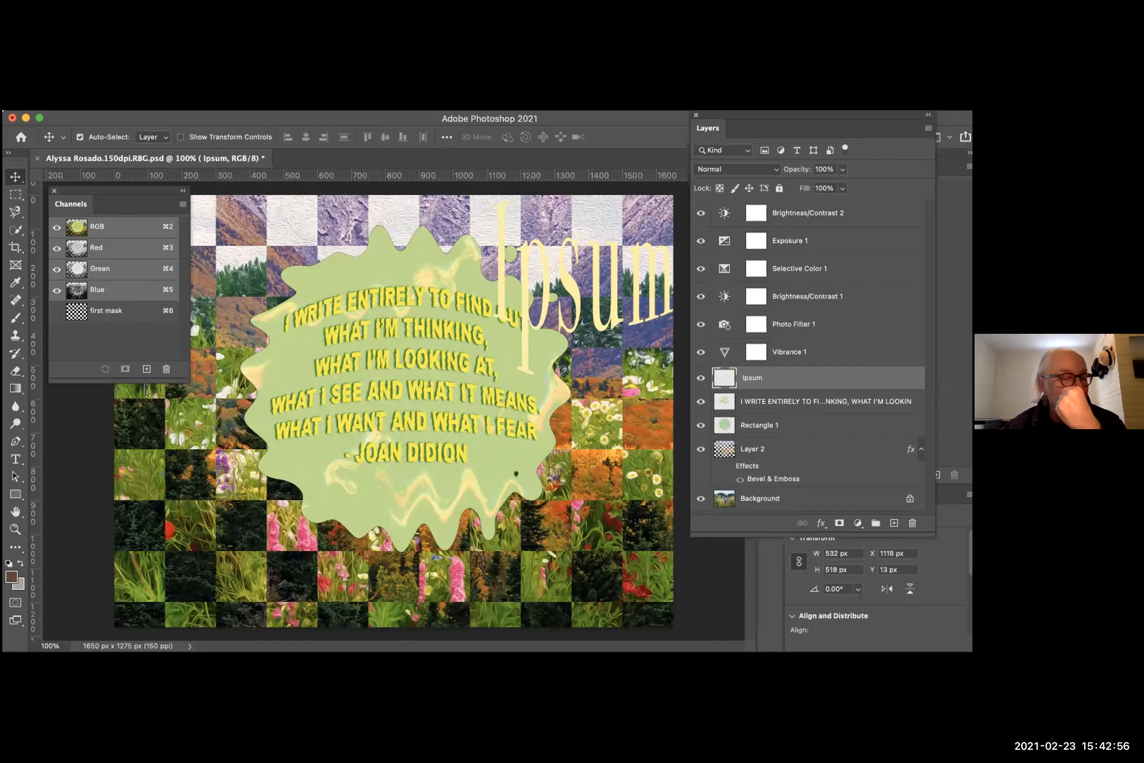
- Apply the Wave distortion filter to the rasterized Ipsum layer with wavelength 101 minimum and 160 maximum
{"action": "left_click", "coordinate": [313, 106]}
{"action": "mouse_move", "coordinate": [348, 272]}
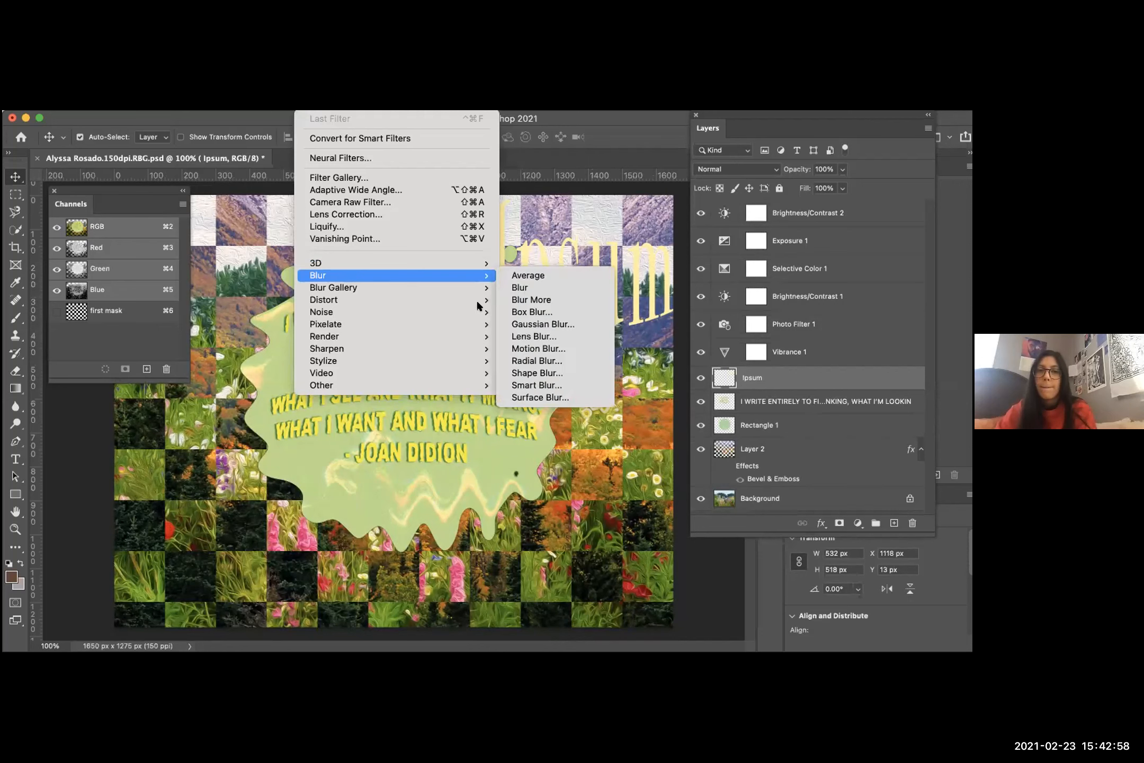
{"action": "mouse_move", "coordinate": [396, 311]}
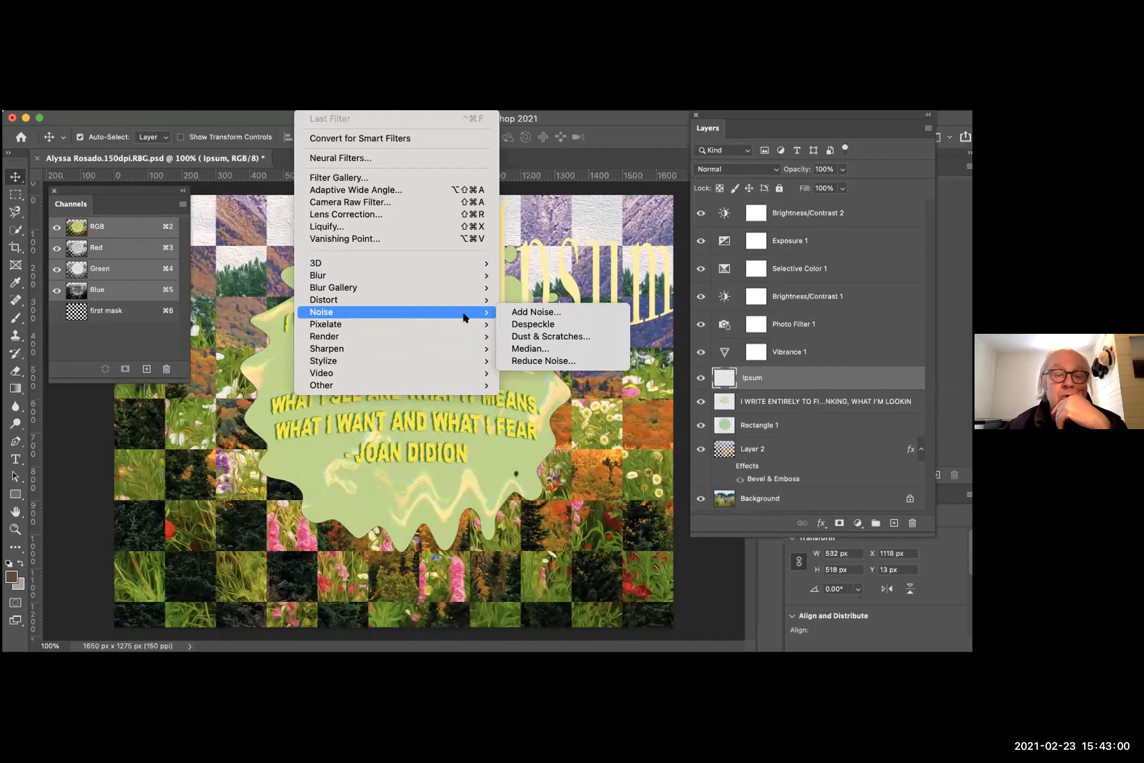
{"action": "mouse_move", "coordinate": [428, 298]}
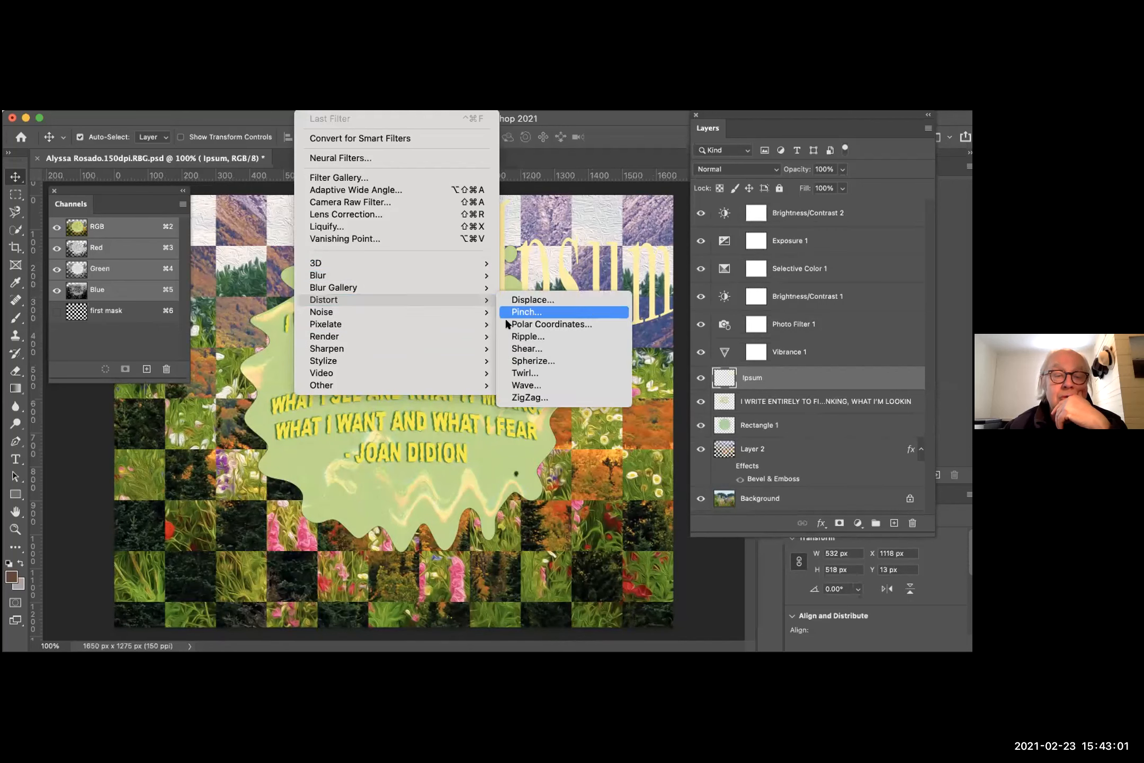
{"action": "left_click", "coordinate": [525, 384]}
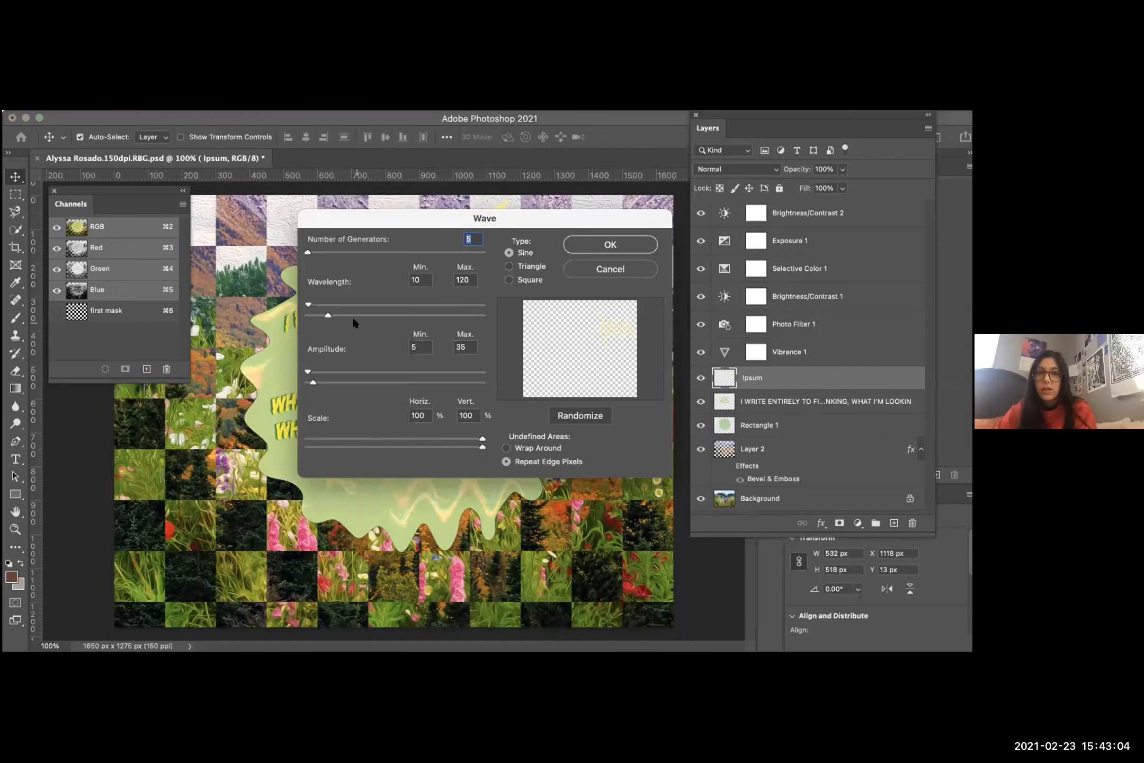
{"action": "left_click_drag", "start_coordinate": [308, 304], "coordinate": [342, 314]}
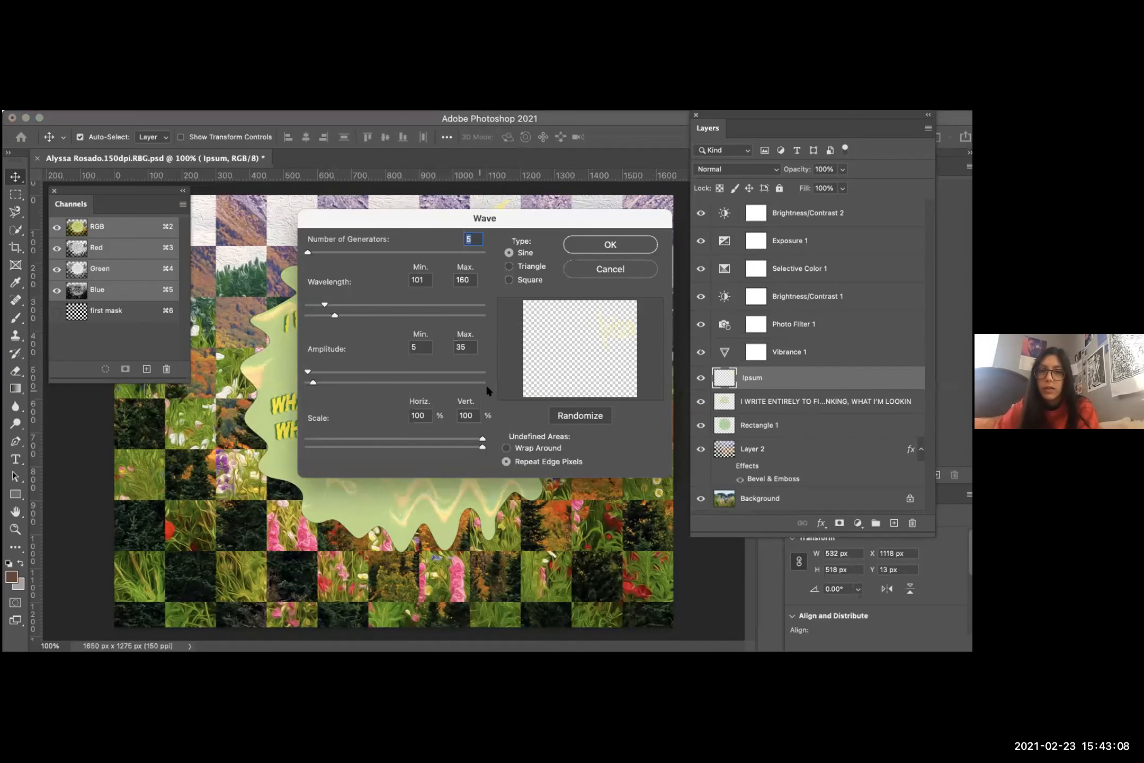
{"action": "left_click", "coordinate": [614, 245]}
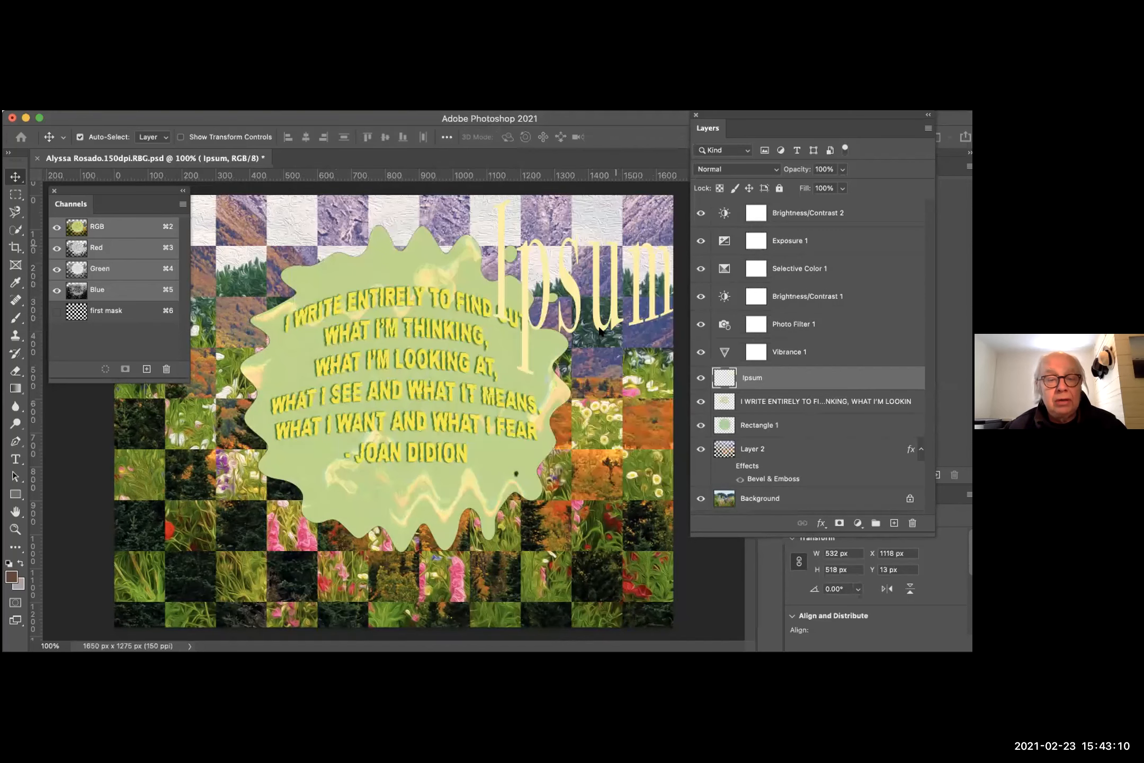
- Move the waved Ipsum text down to about X 1072 px, Y 435 px, and hide its layer
{"action": "left_click_drag", "start_coordinate": [592, 336], "coordinate": [585, 443]}
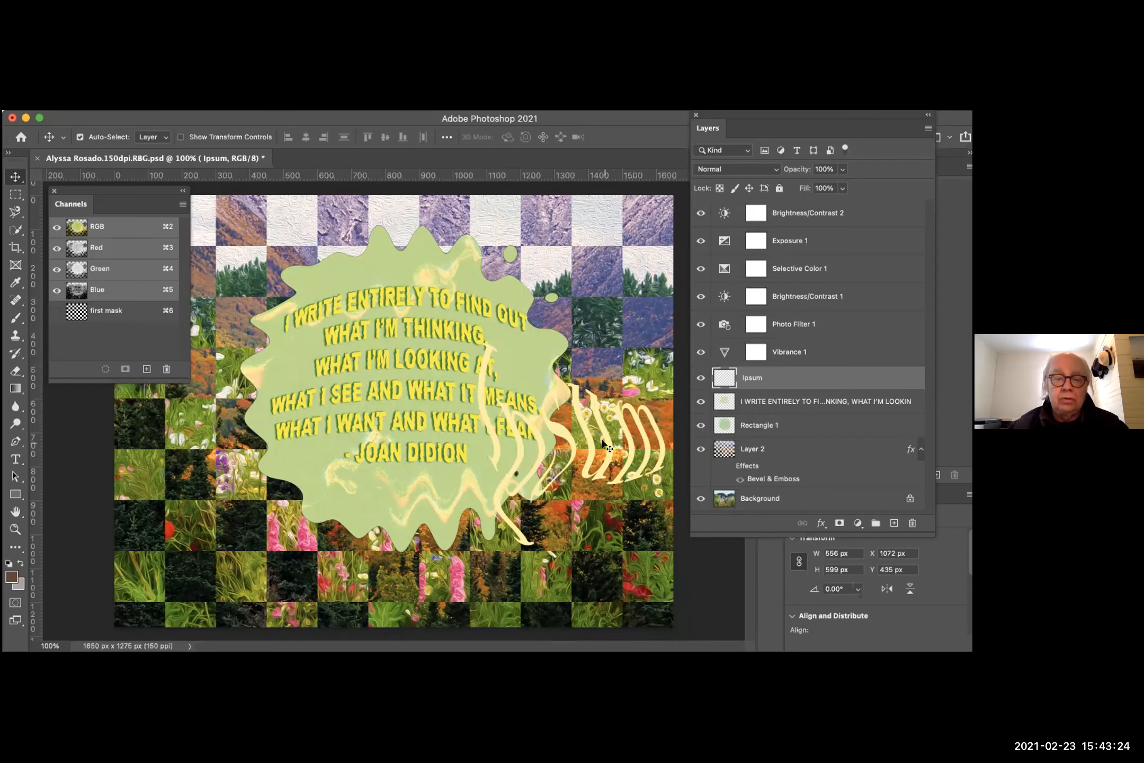
{"action": "left_click", "coordinate": [697, 379]}
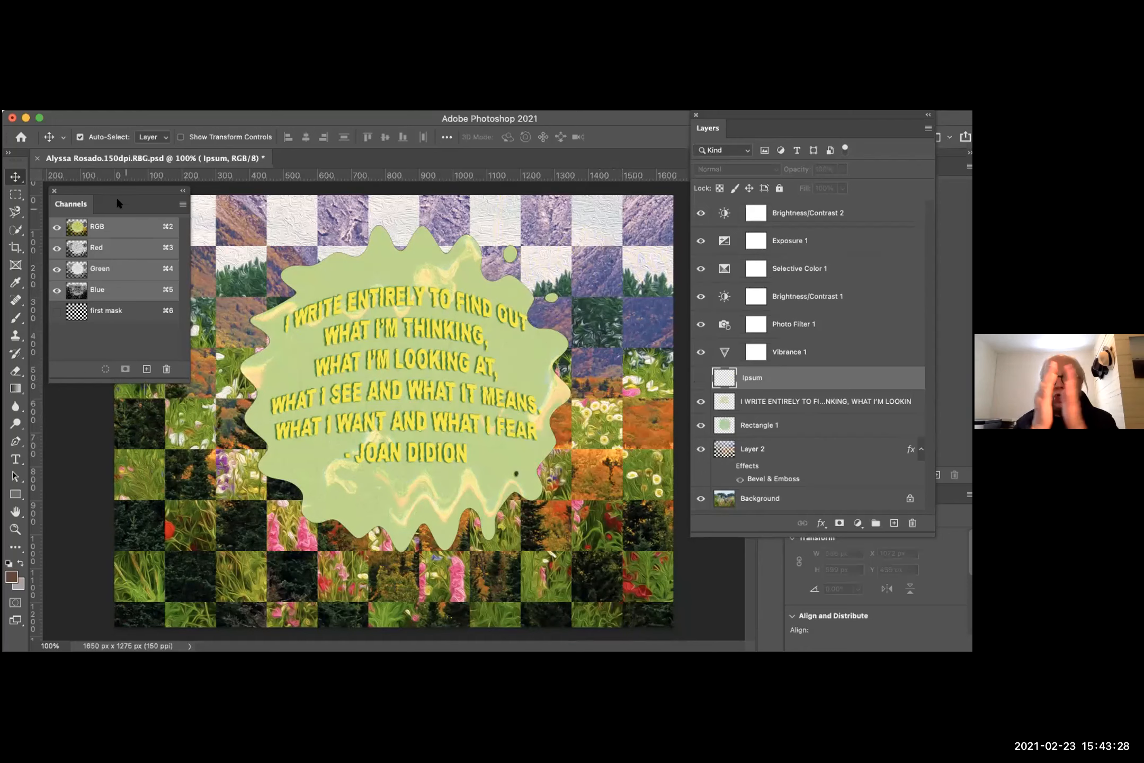
{"action": "left_click_drag", "start_coordinate": [101, 185], "coordinate": [608, 185]}
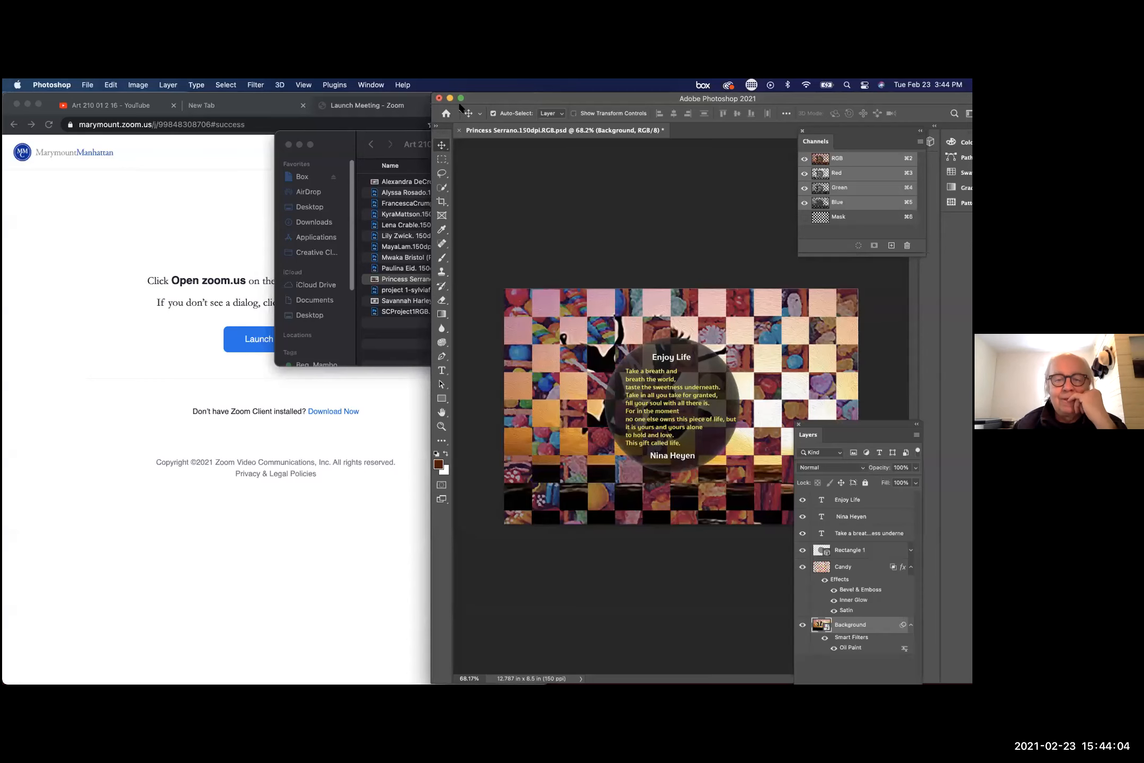
- Enlarge the window and the candy checkerboard artwork to about 104%, and place the Channels and Layers panels together beside it
{"action": "left_click", "coordinate": [461, 98]}
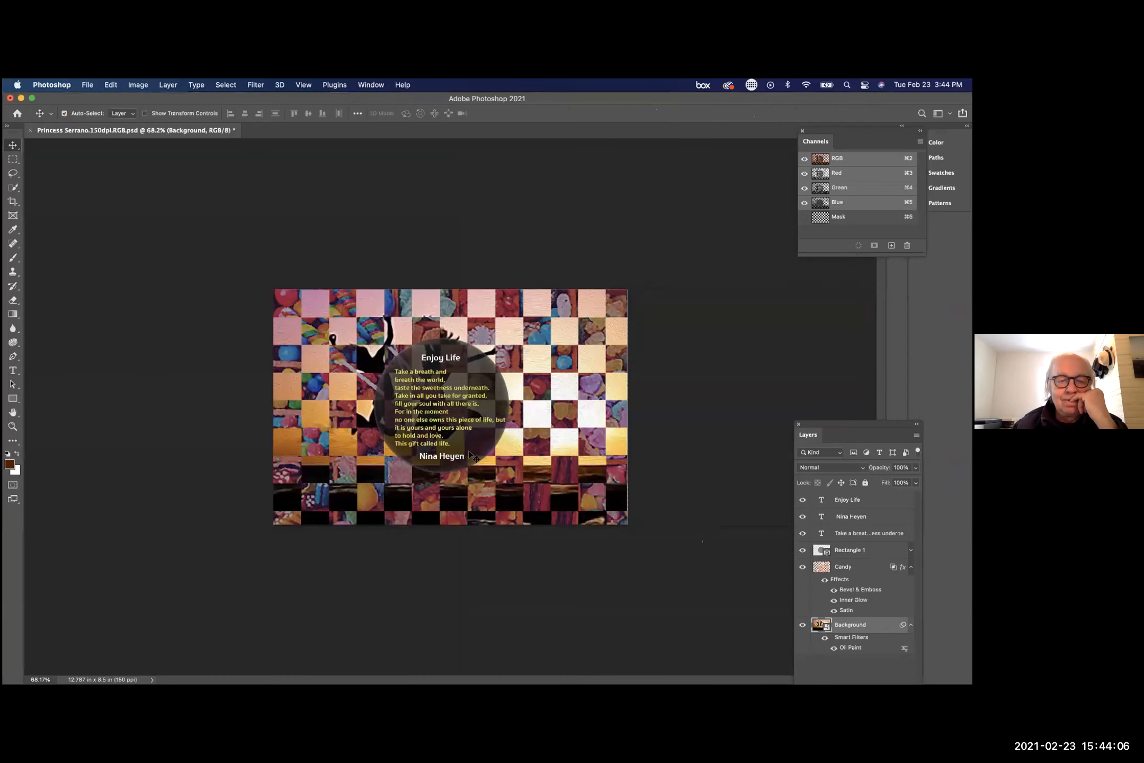
{"action": "key", "text": "super+plus"}
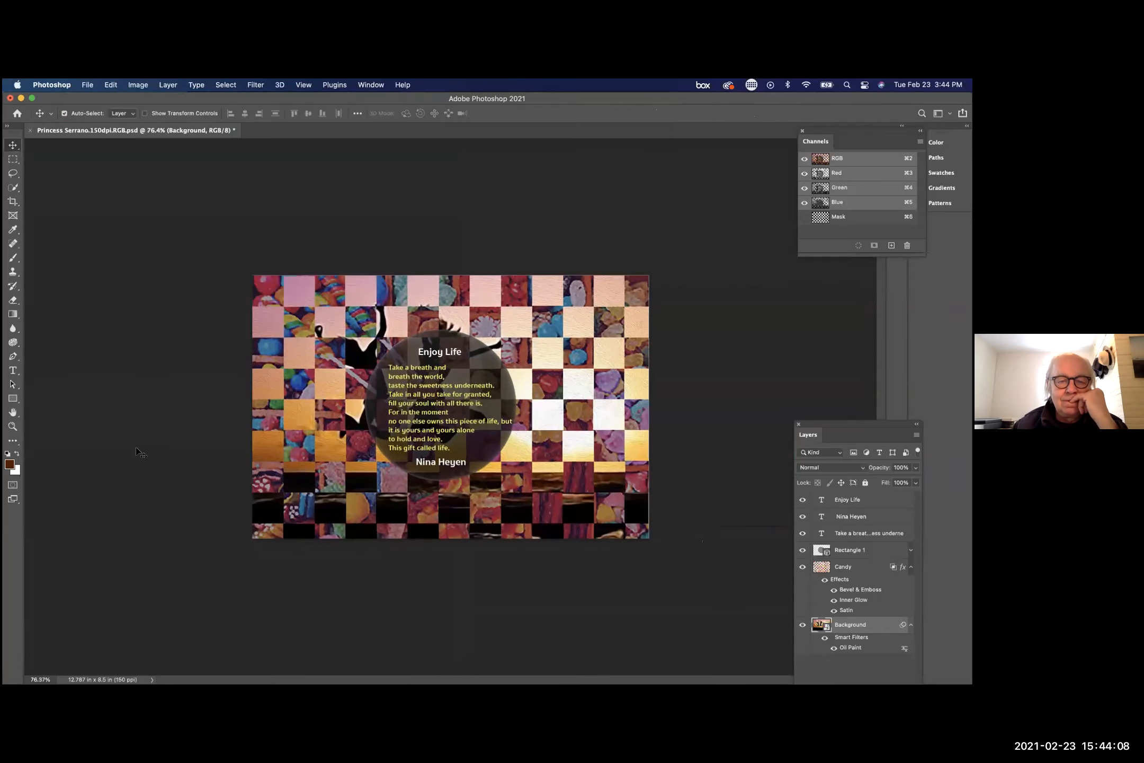
{"action": "left_click_drag", "start_coordinate": [802, 127], "coordinate": [680, 130]}
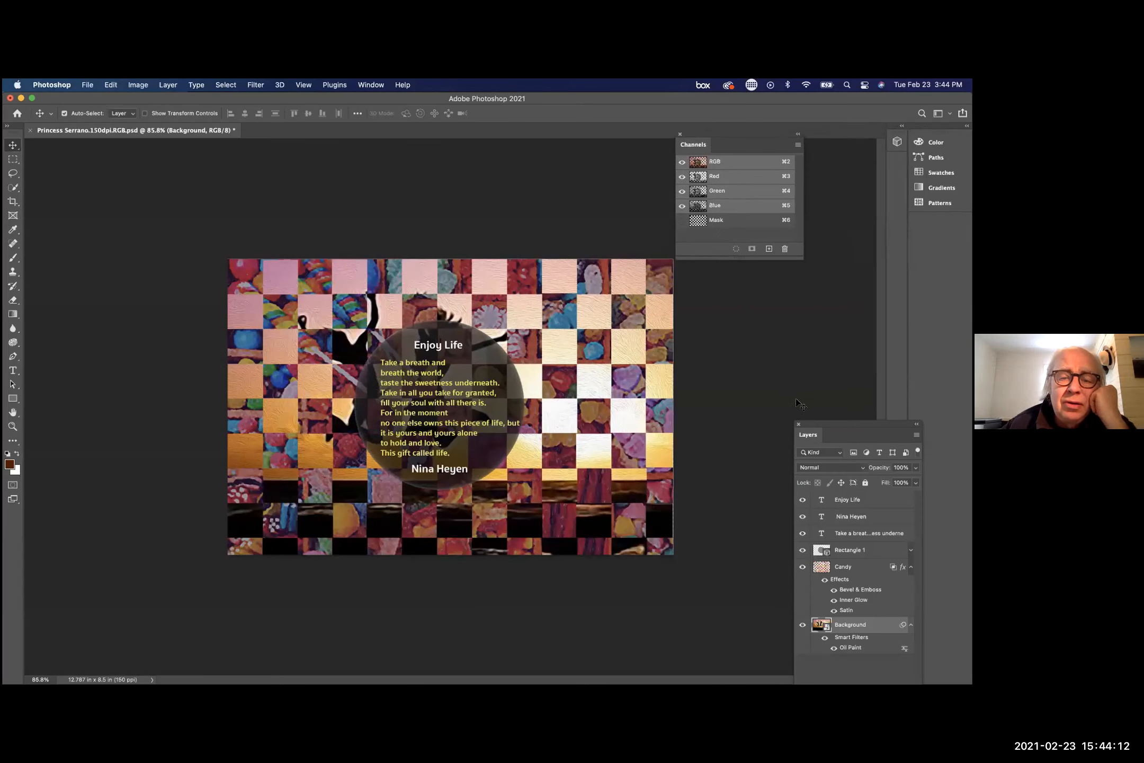
{"action": "left_click_drag", "start_coordinate": [804, 414], "coordinate": [698, 261]}
{"action": "key", "text": "super+plus"}
{"action": "scroll", "coordinate": [432, 297], "scroll_direction": "down", "scroll_amount": 1}
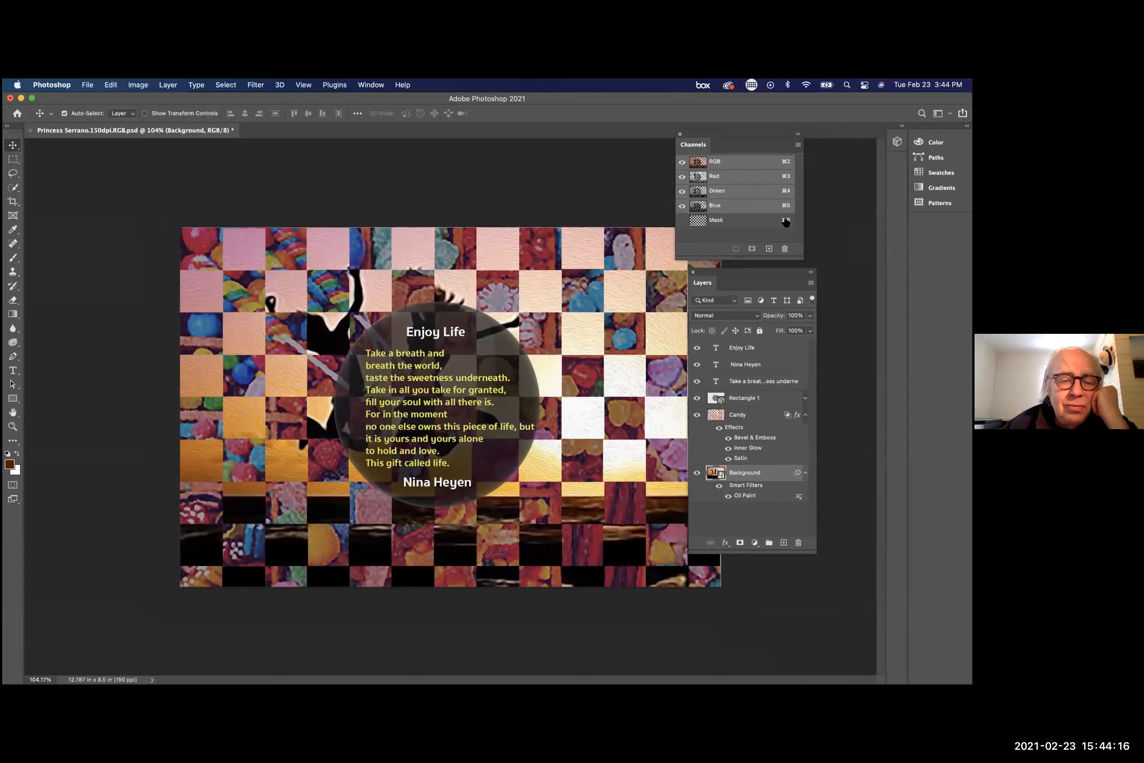
- Hide all layers above Background, and compare the sunset photo with its Oil Paint smart filter off and on
{"action": "left_click", "coordinate": [697, 415]}
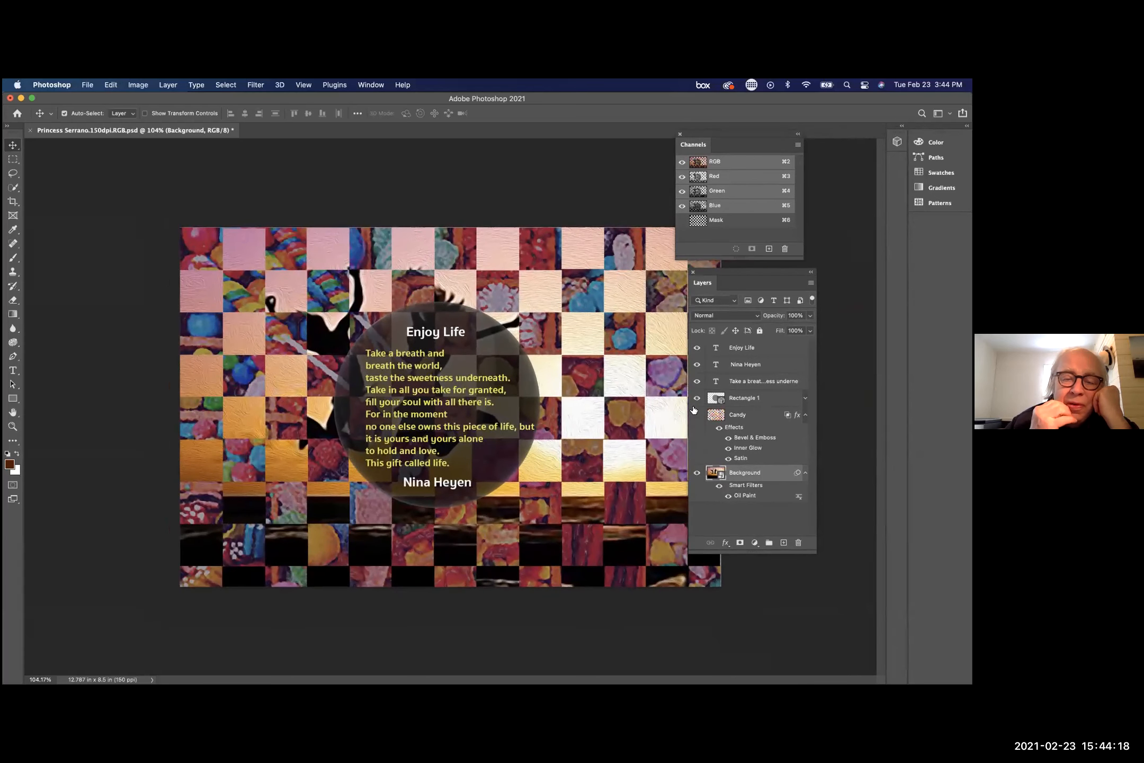
{"action": "left_click", "coordinate": [697, 398]}
{"action": "left_click", "coordinate": [696, 382]}
{"action": "left_click", "coordinate": [695, 381]}
{"action": "left_click", "coordinate": [695, 365]}
{"action": "left_click", "coordinate": [696, 348]}
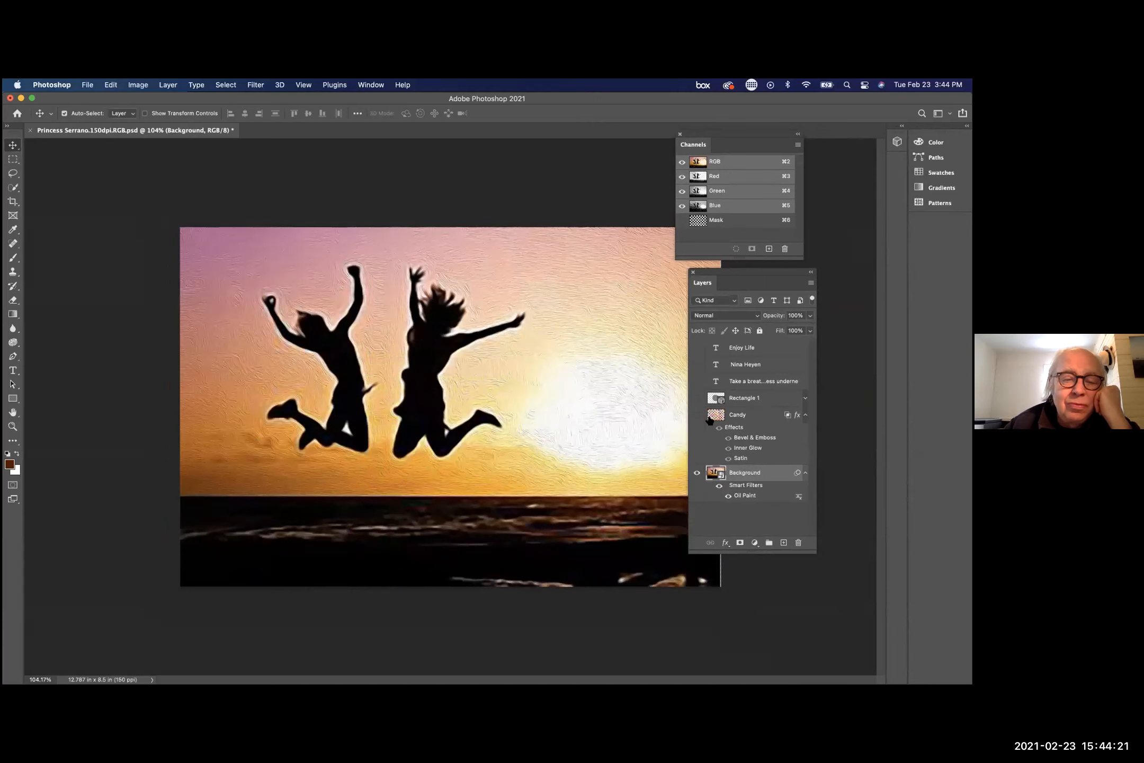
{"action": "left_click", "coordinate": [719, 486]}
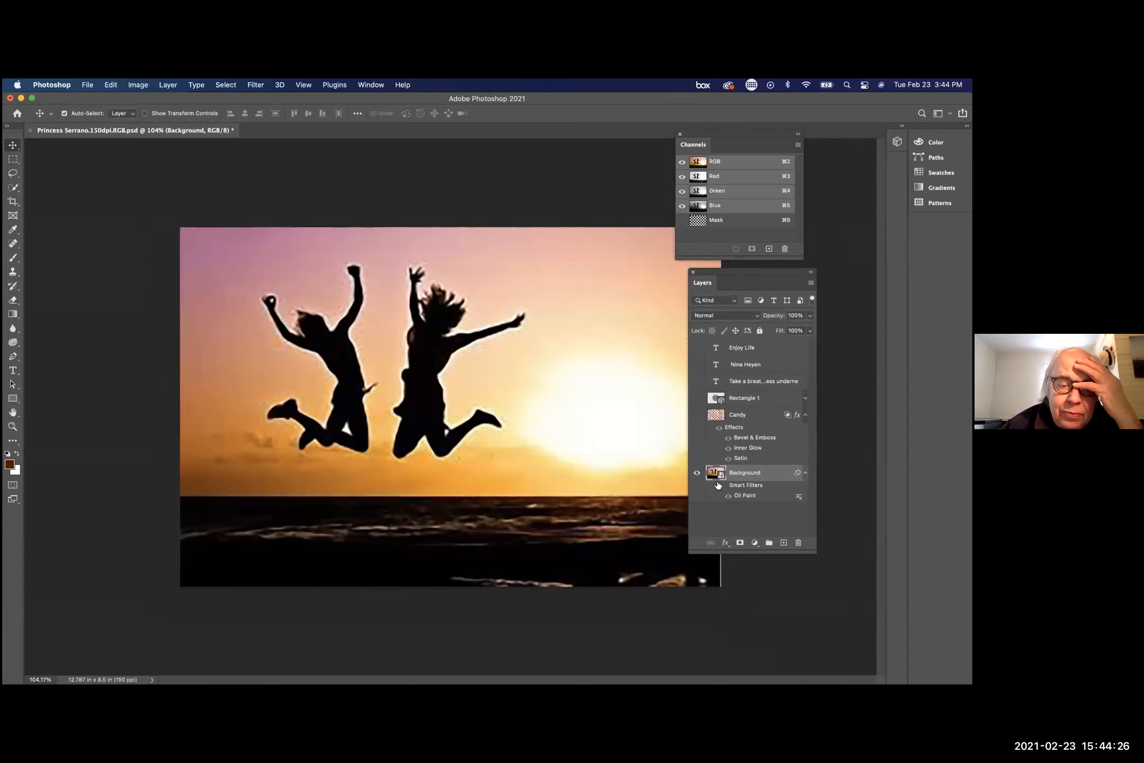
{"action": "left_click", "coordinate": [719, 486]}
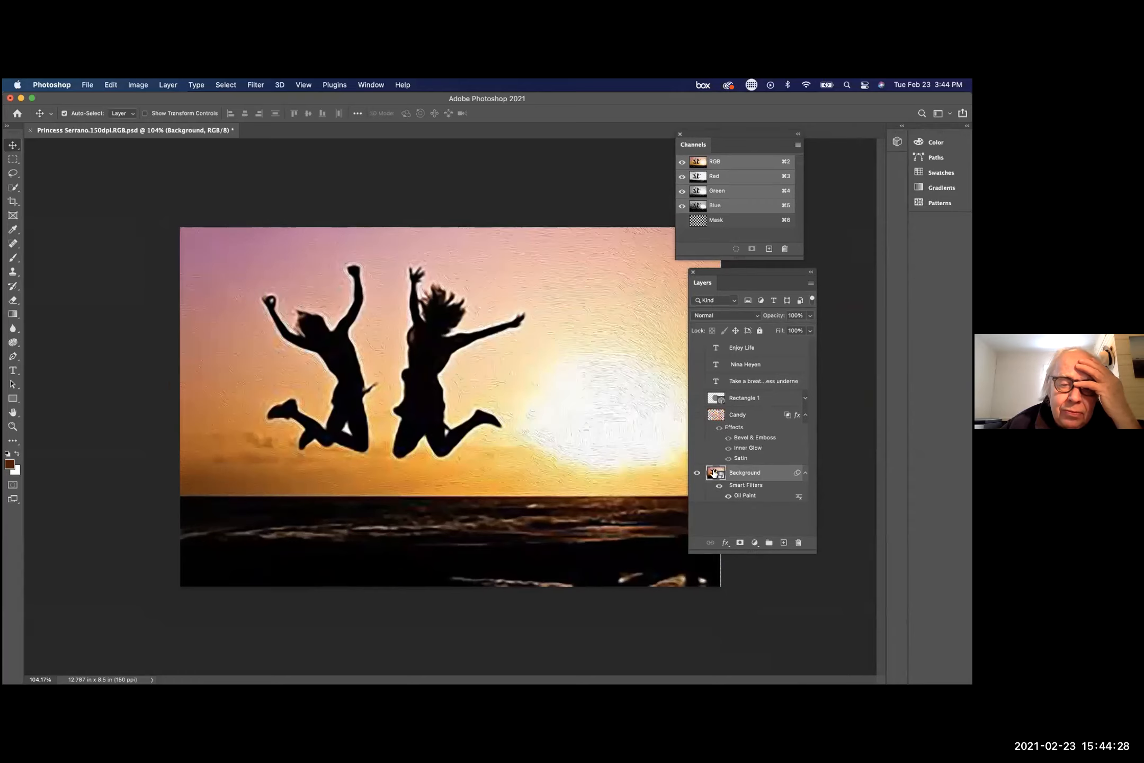
- Show the Candy layer again, and preview the Mask channel as a red overlay on the artwork
{"action": "left_click", "coordinate": [696, 416]}
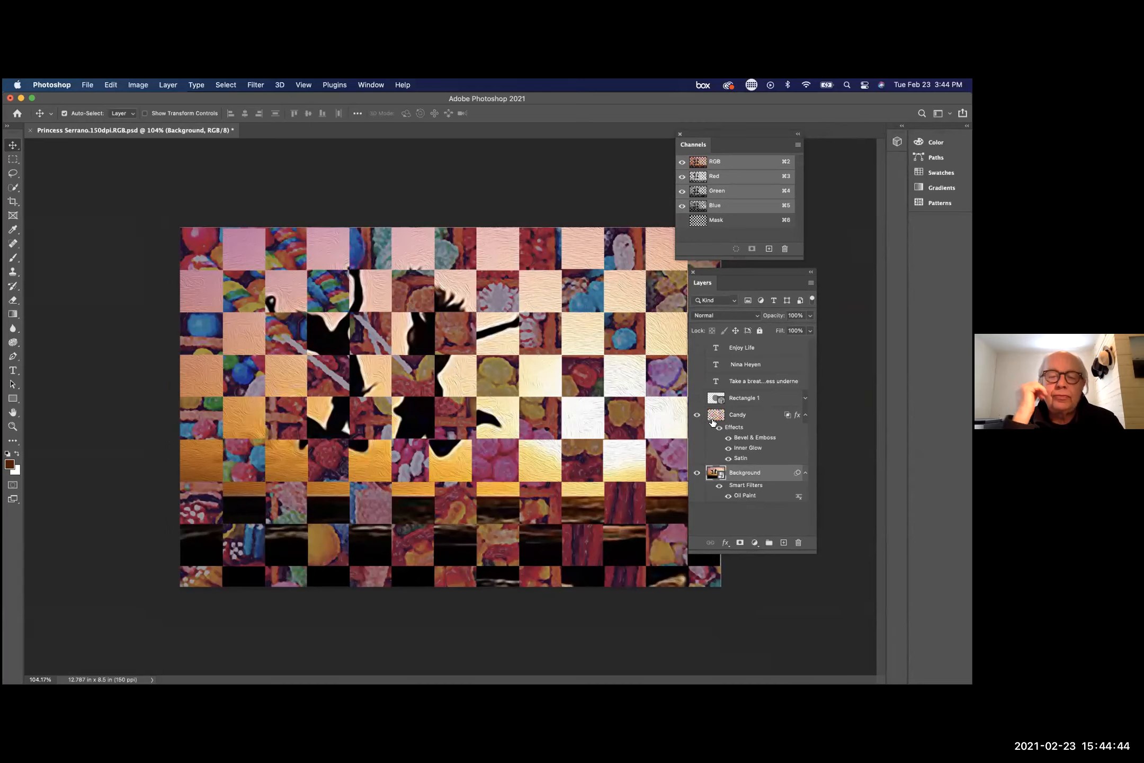
{"action": "left_click", "coordinate": [683, 221]}
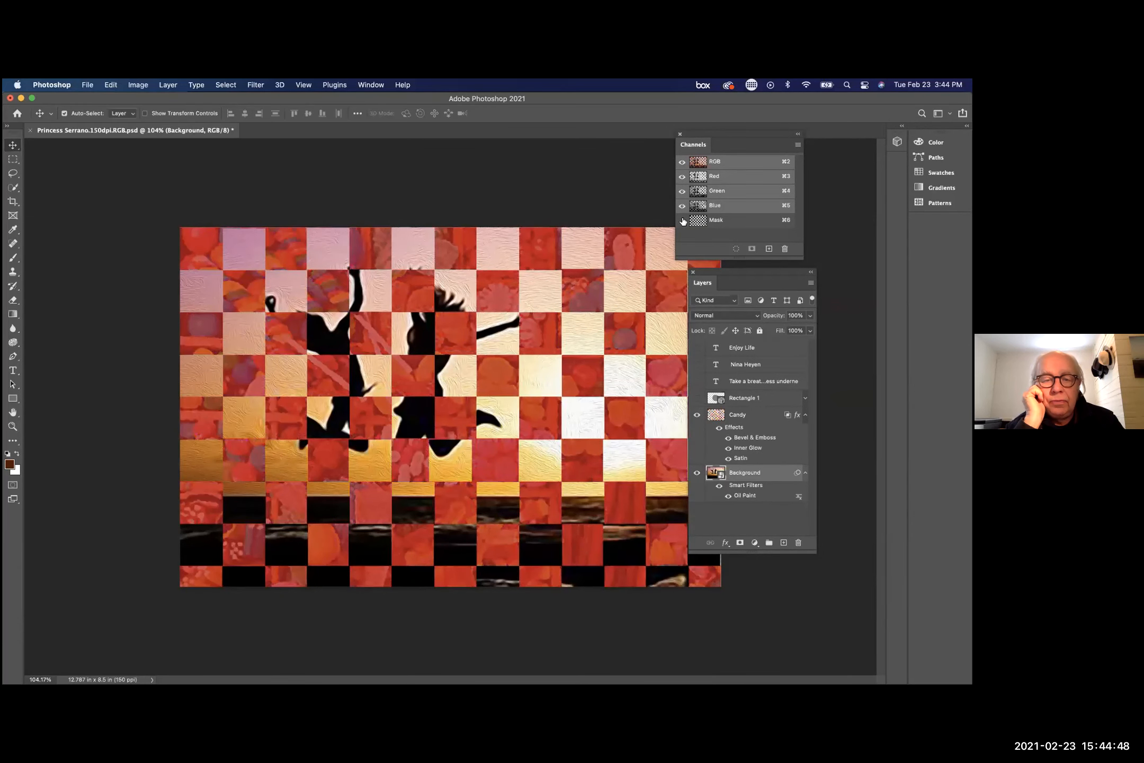
{"action": "left_click", "coordinate": [683, 220]}
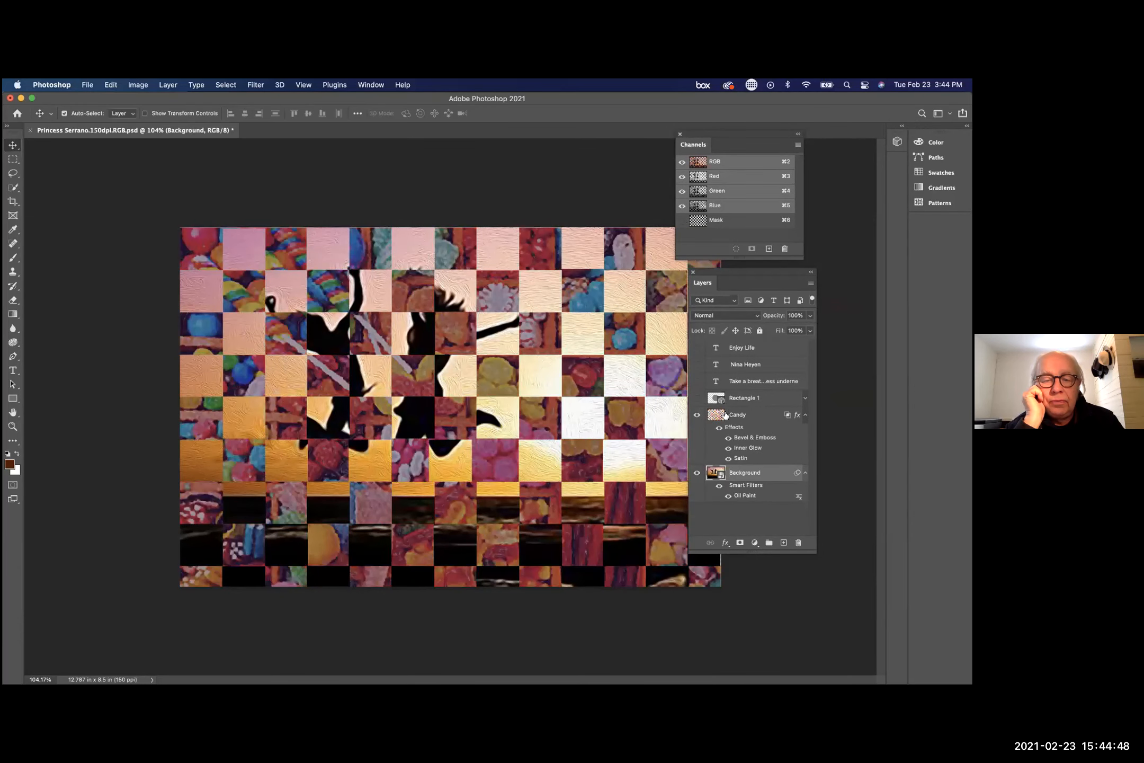
- Show the Rectangle 1 circle and the poem text layers again, and select Rectangle 1 to examine it as a 3D object
{"action": "left_click", "coordinate": [698, 399]}
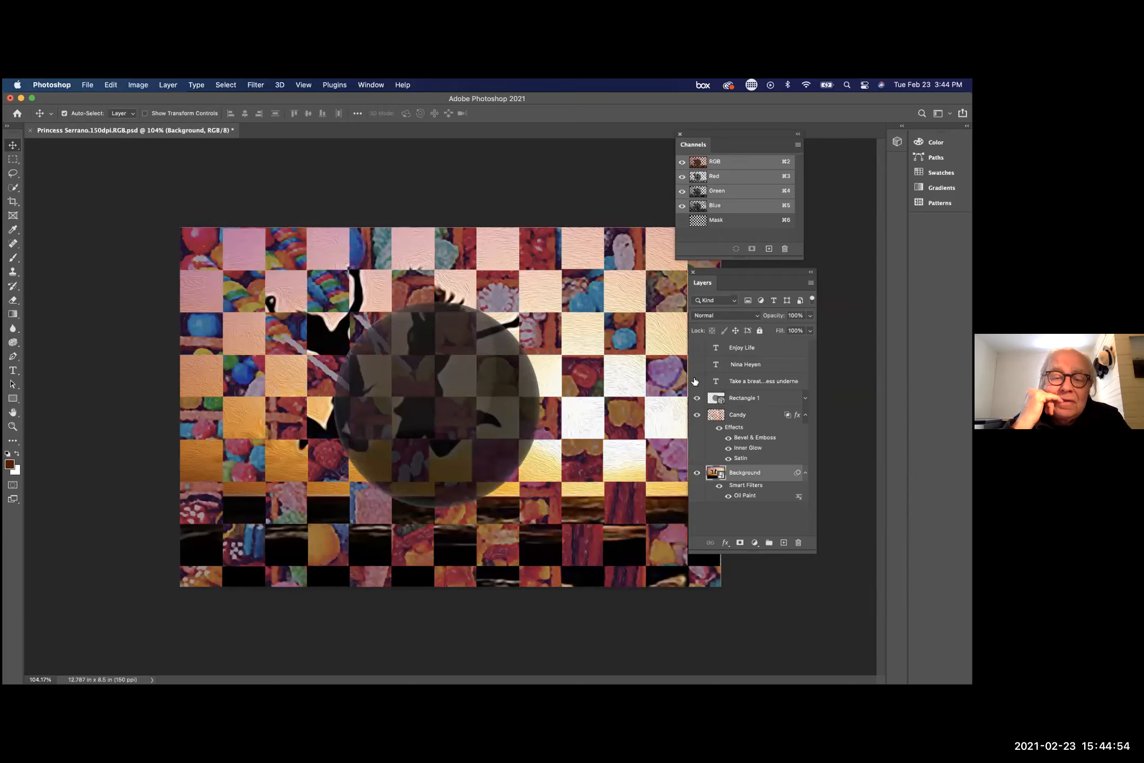
{"action": "left_click", "coordinate": [697, 381]}
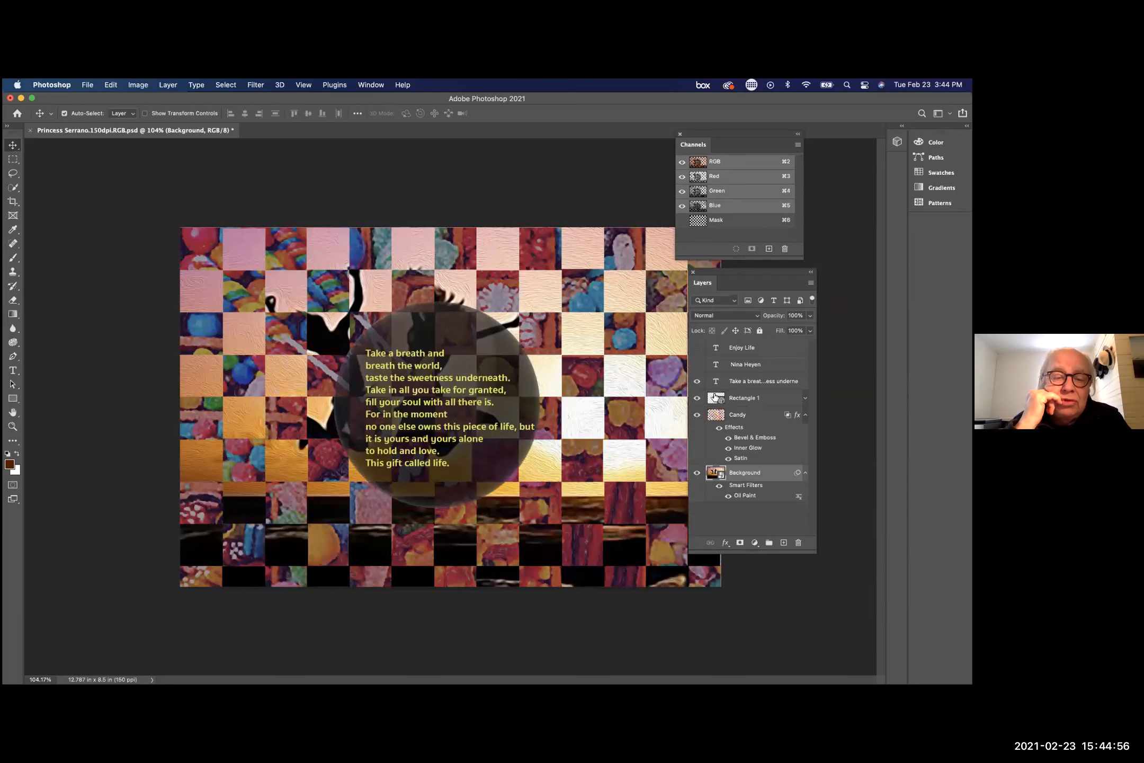
{"action": "double_click", "coordinate": [734, 398]}
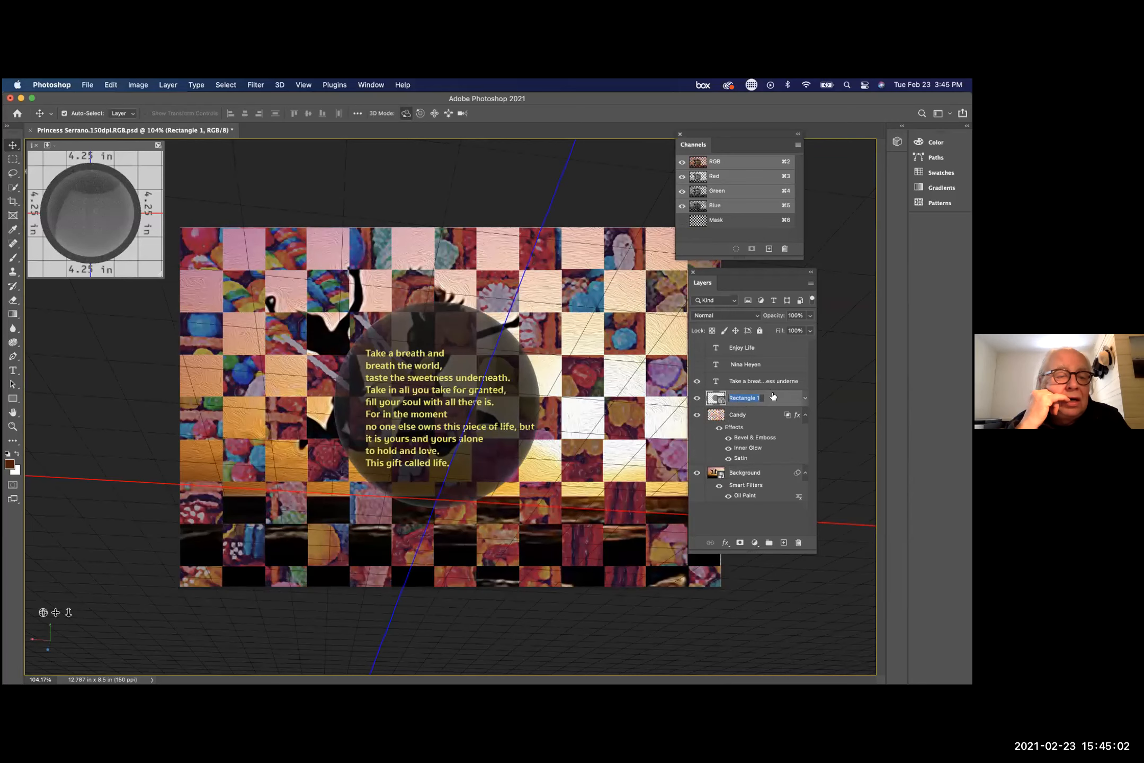
{"action": "left_click", "coordinate": [736, 413]}
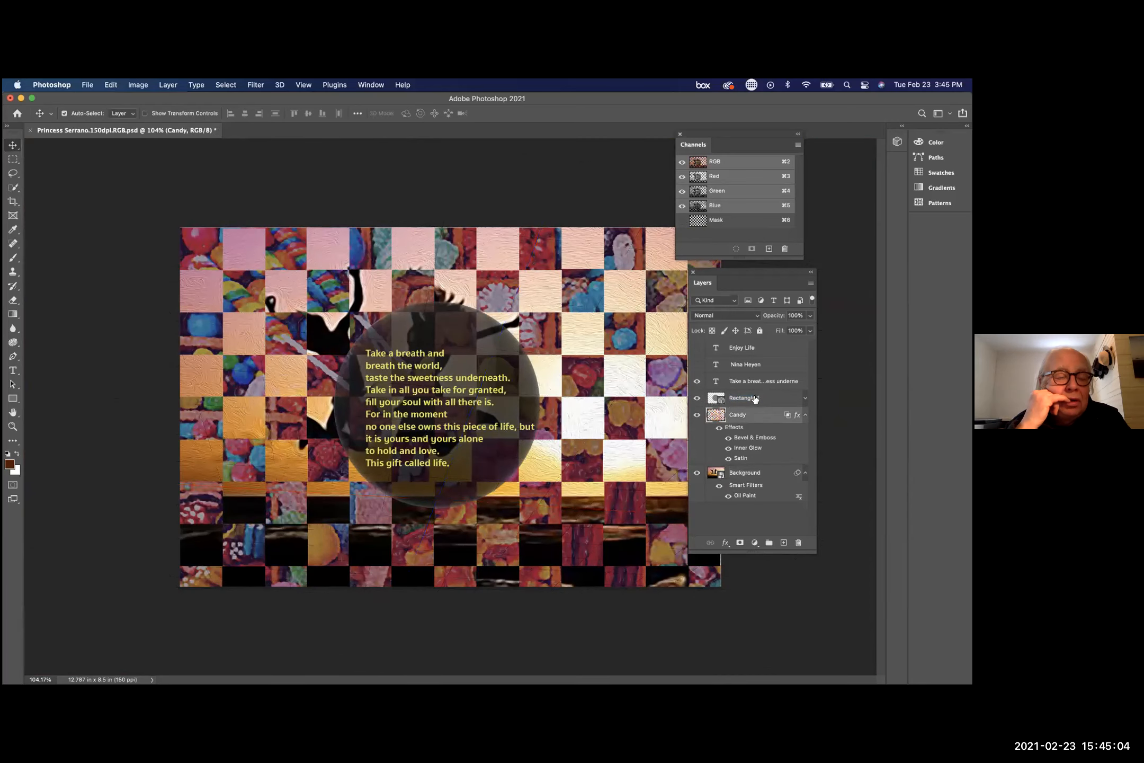
{"action": "left_click", "coordinate": [755, 398]}
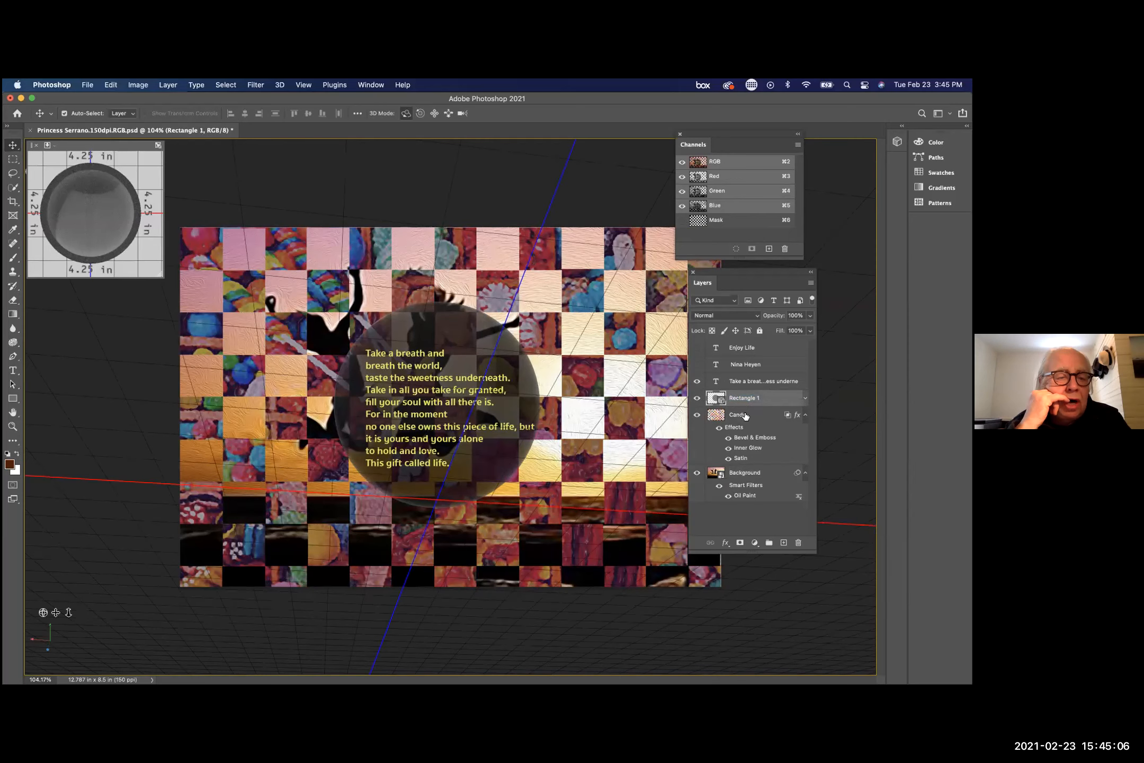
{"action": "left_click", "coordinate": [746, 414]}
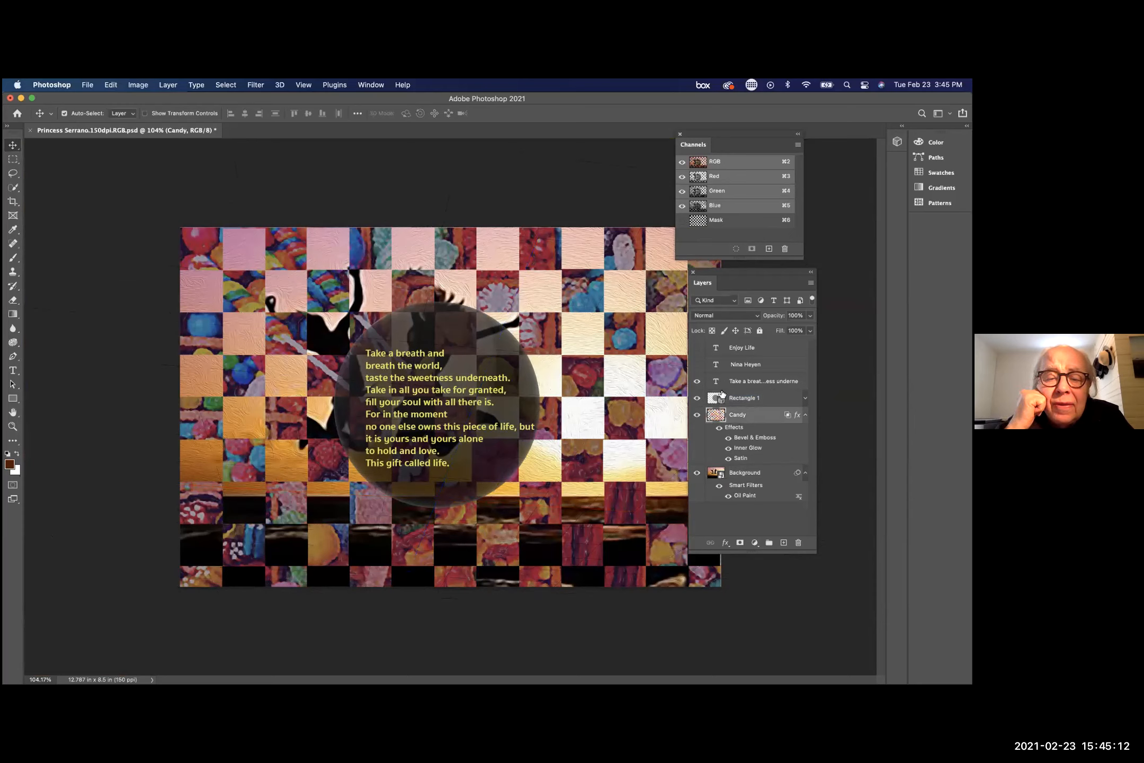
{"action": "left_click", "coordinate": [765, 398]}
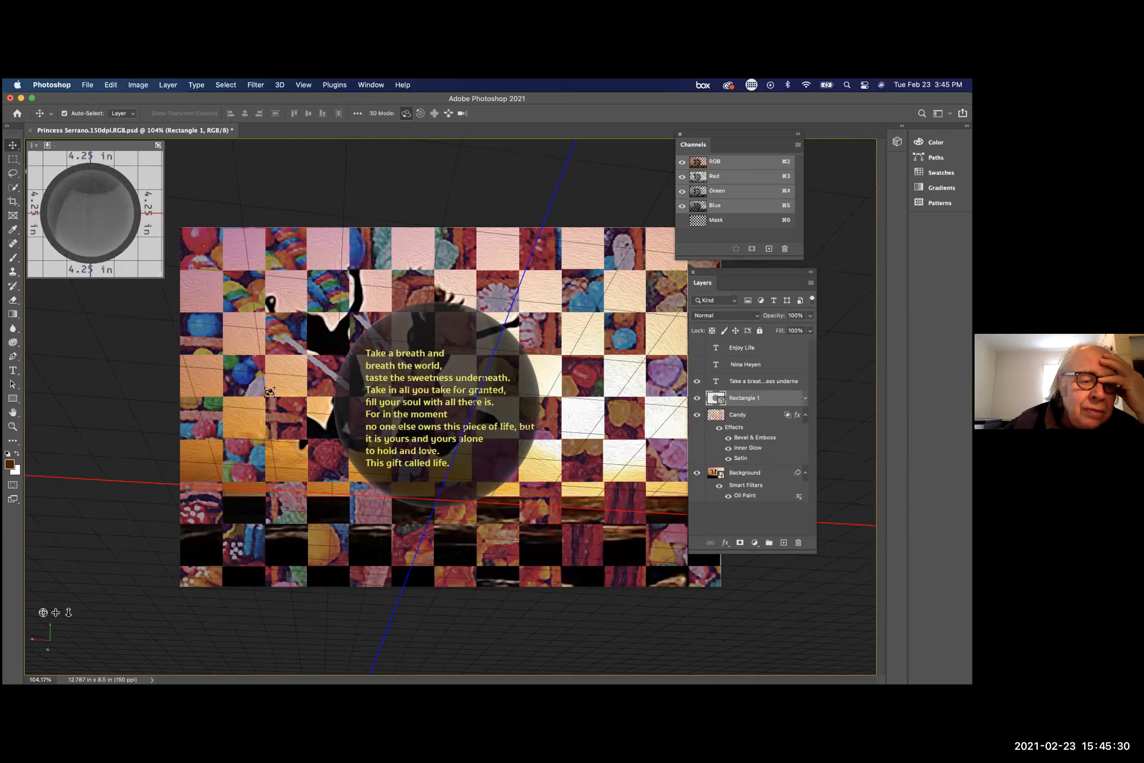
{"action": "left_click", "coordinate": [17, 401]}
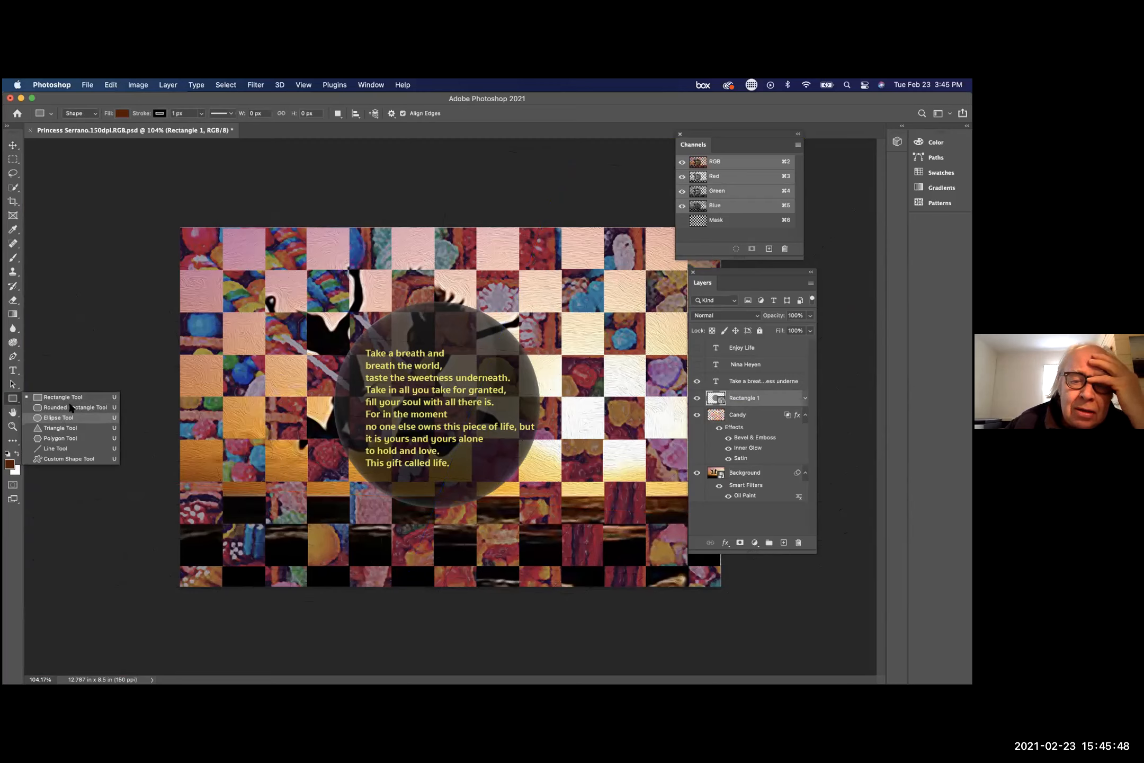
{"action": "left_click", "coordinate": [620, 371]}
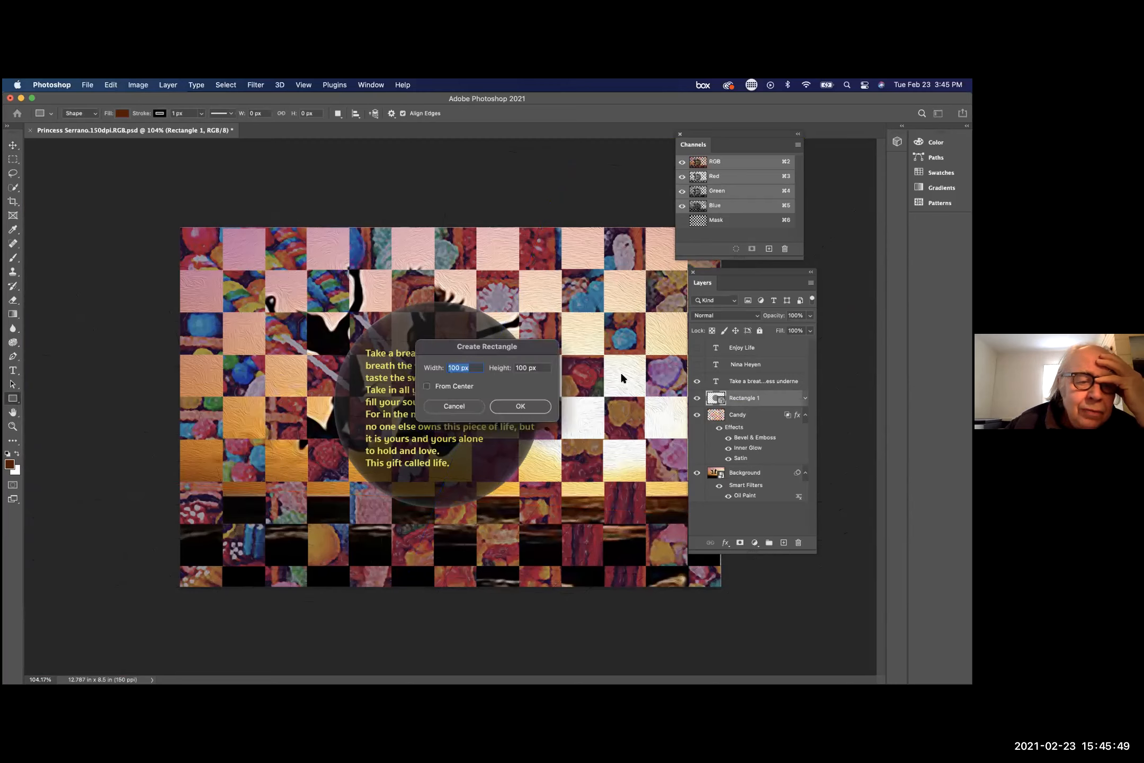
{"action": "left_click", "coordinate": [468, 406]}
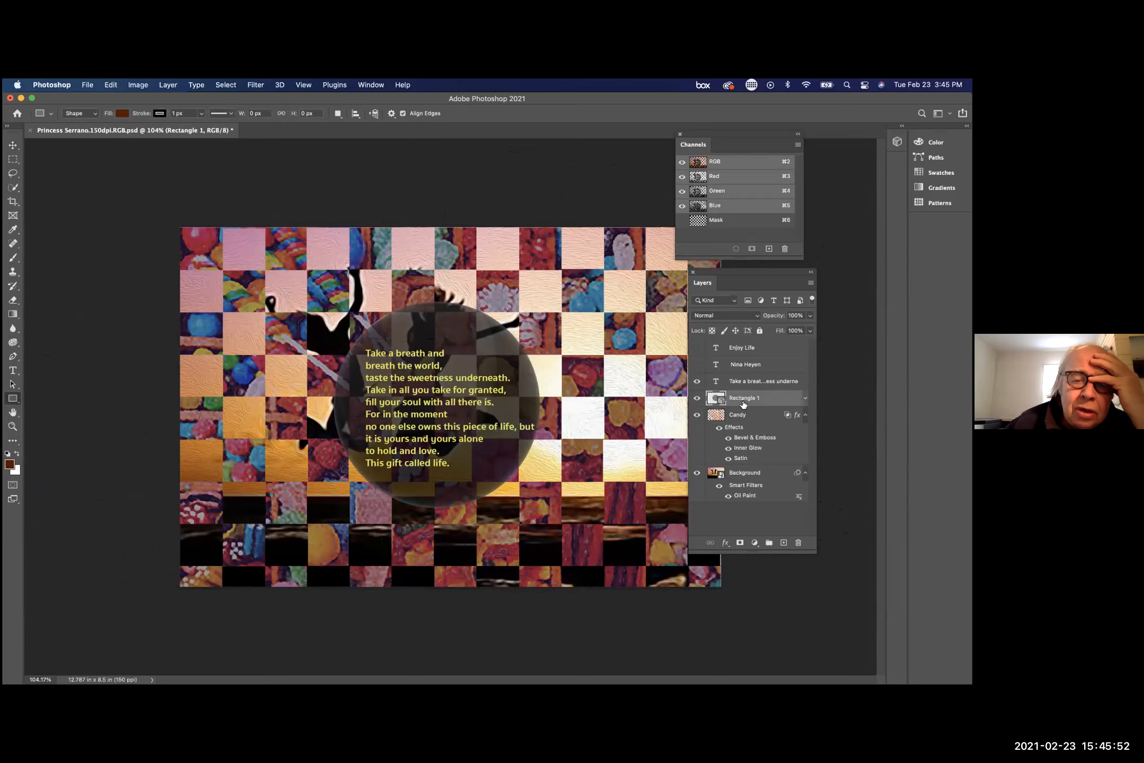
- Open the 3D scene contents of the Rectangle 1 layer to examine how the circle was made
{"action": "left_click", "coordinate": [746, 416]}
{"action": "left_click", "coordinate": [725, 400]}
{"action": "double_click", "coordinate": [718, 399]}
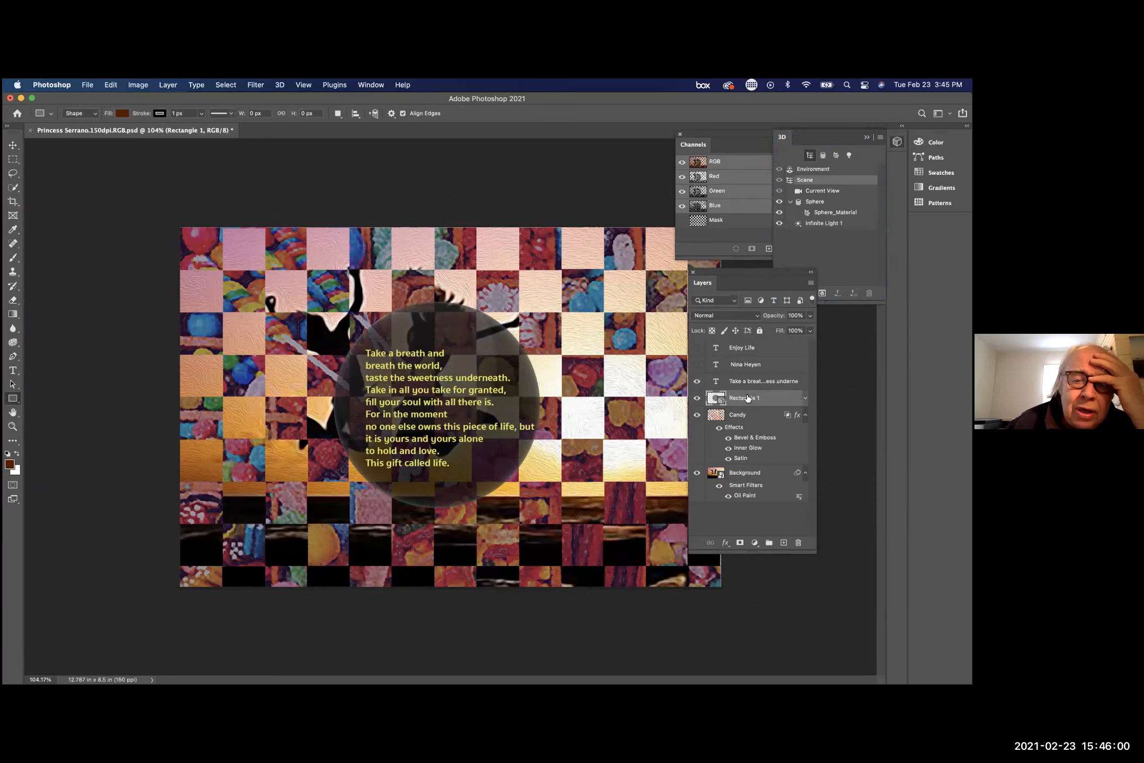
{"action": "left_click", "coordinate": [728, 418]}
{"action": "left_click", "coordinate": [720, 398]}
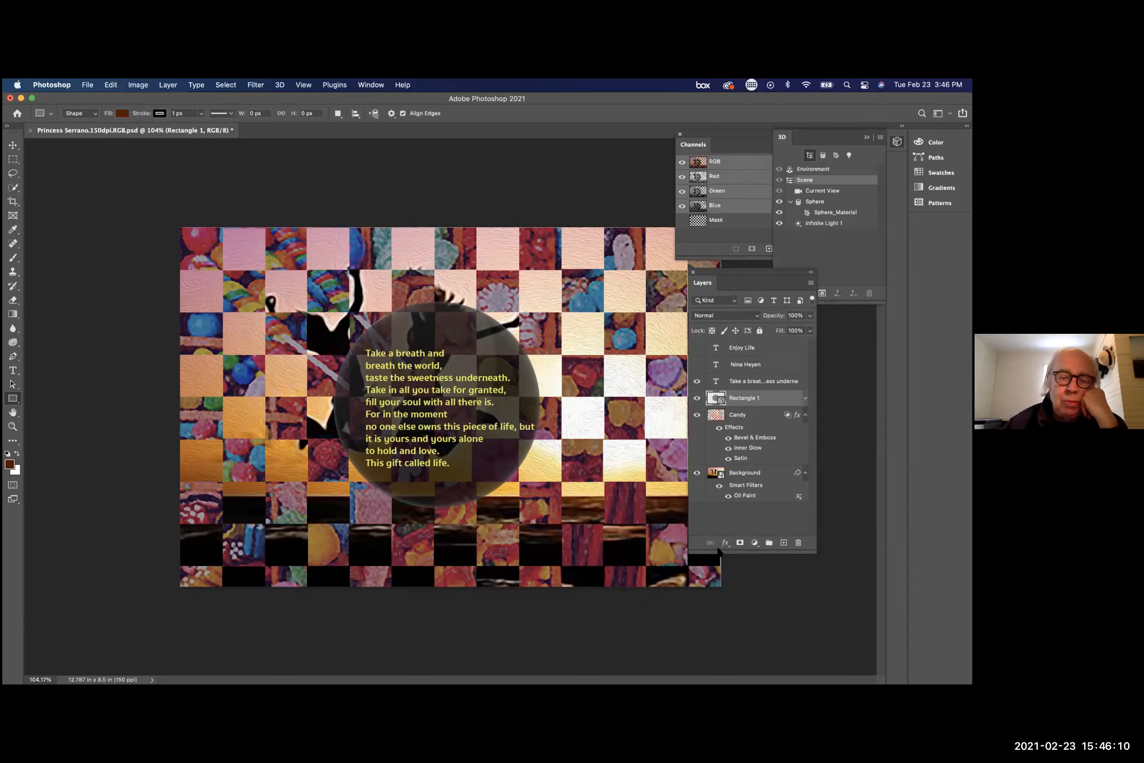
- Check the view's Show options for the 3D overlays available for the selected layer, leaving them as they are
{"action": "left_click", "coordinate": [299, 85]}
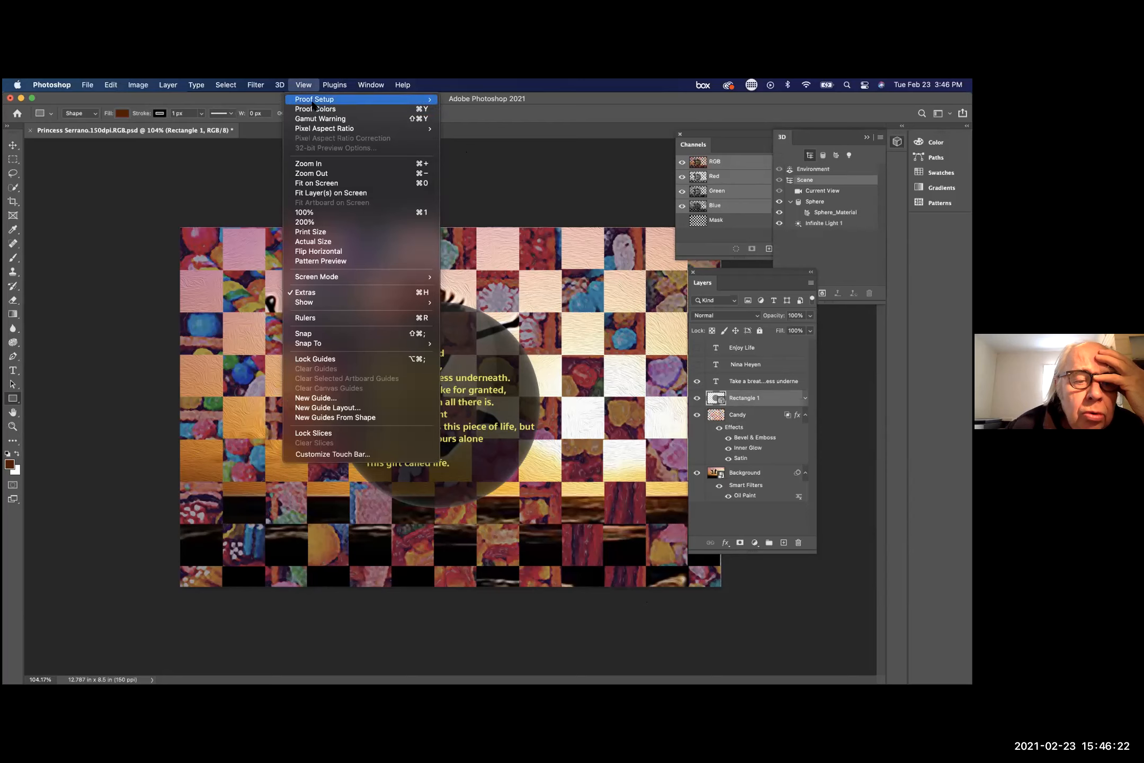
{"action": "mouse_move", "coordinate": [340, 300]}
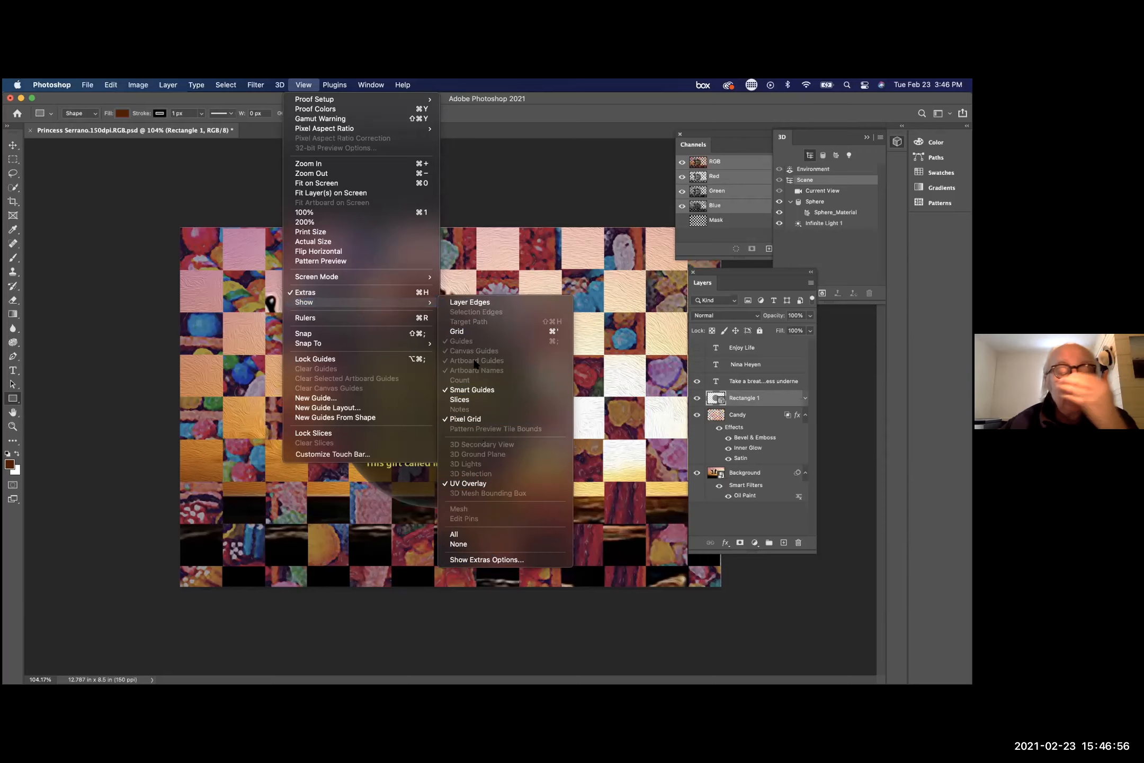
{"action": "left_click", "coordinate": [499, 171]}
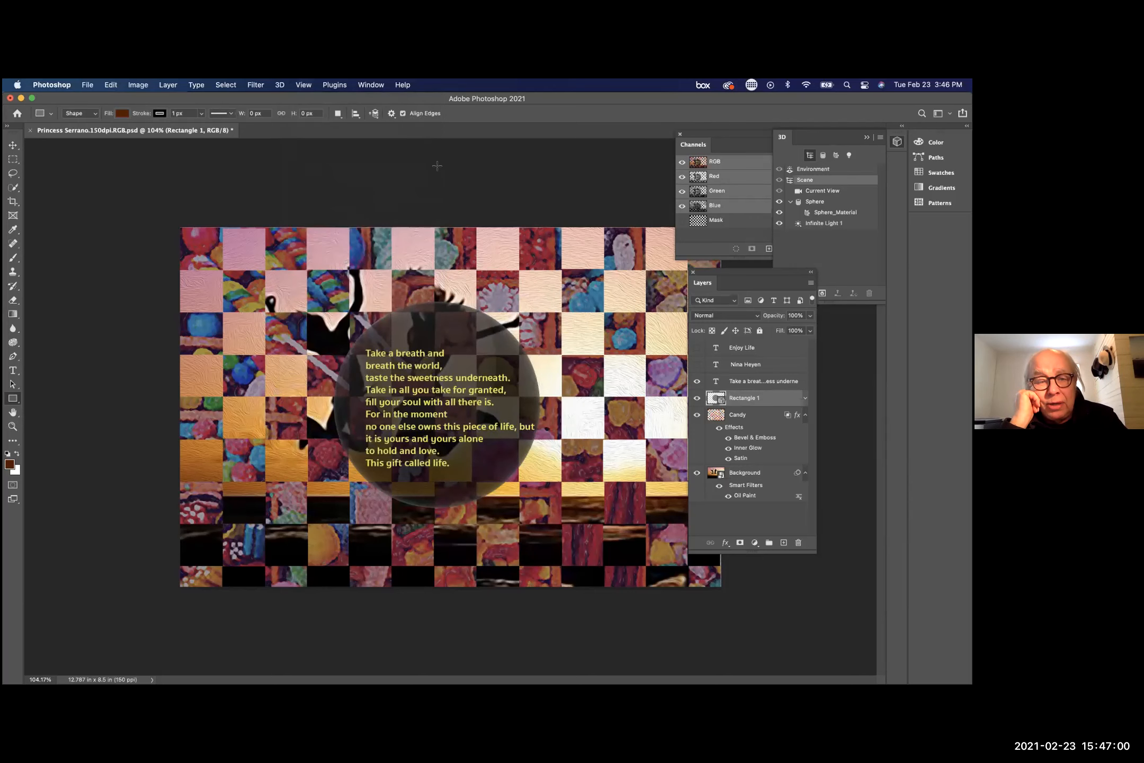
- Expand the Rectangle 1 layer's 3D details, toggle its Textures to compare the circle's look, and check the layer's available commands
{"action": "left_click", "coordinate": [805, 398]}
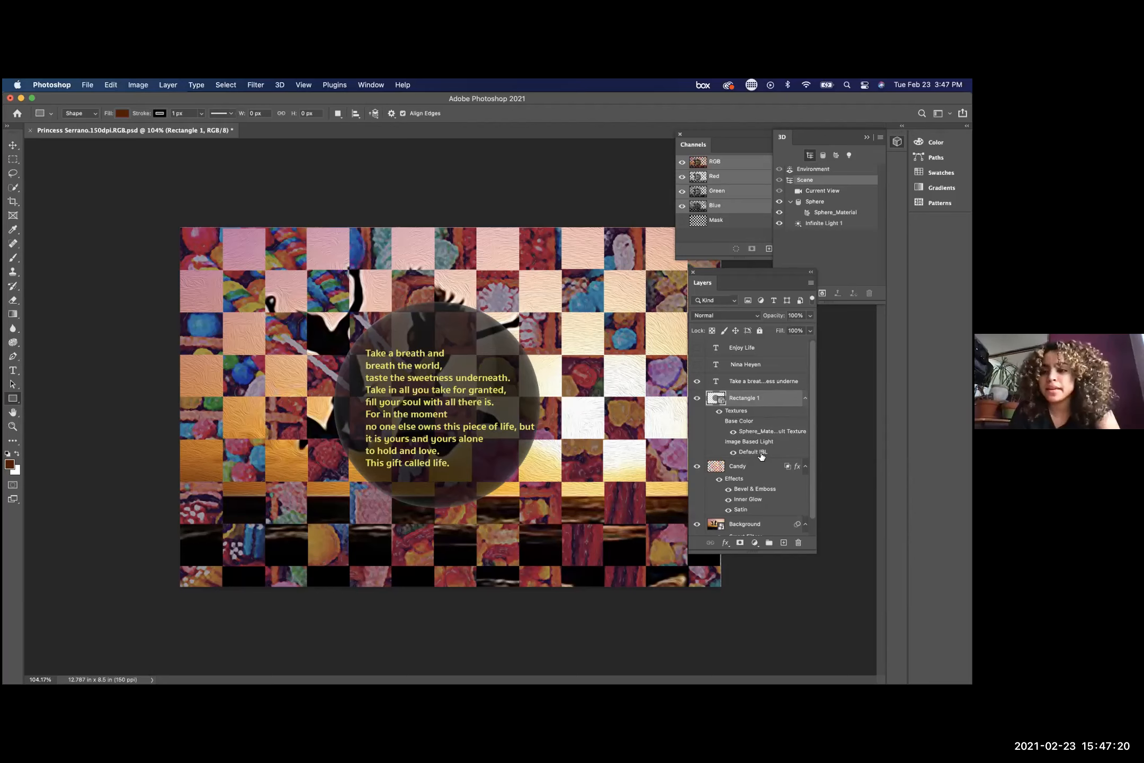
{"action": "mouse_move", "coordinate": [762, 457]}
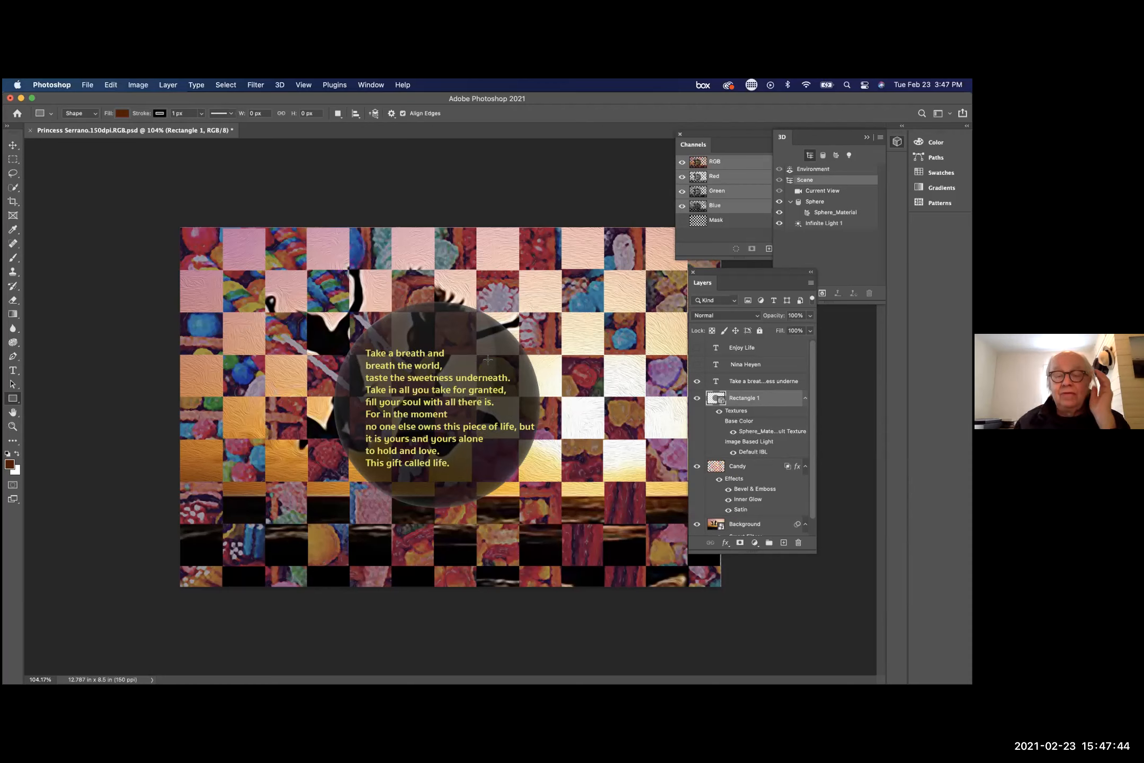
{"action": "left_click", "coordinate": [720, 412]}
{"action": "left_click", "coordinate": [720, 411]}
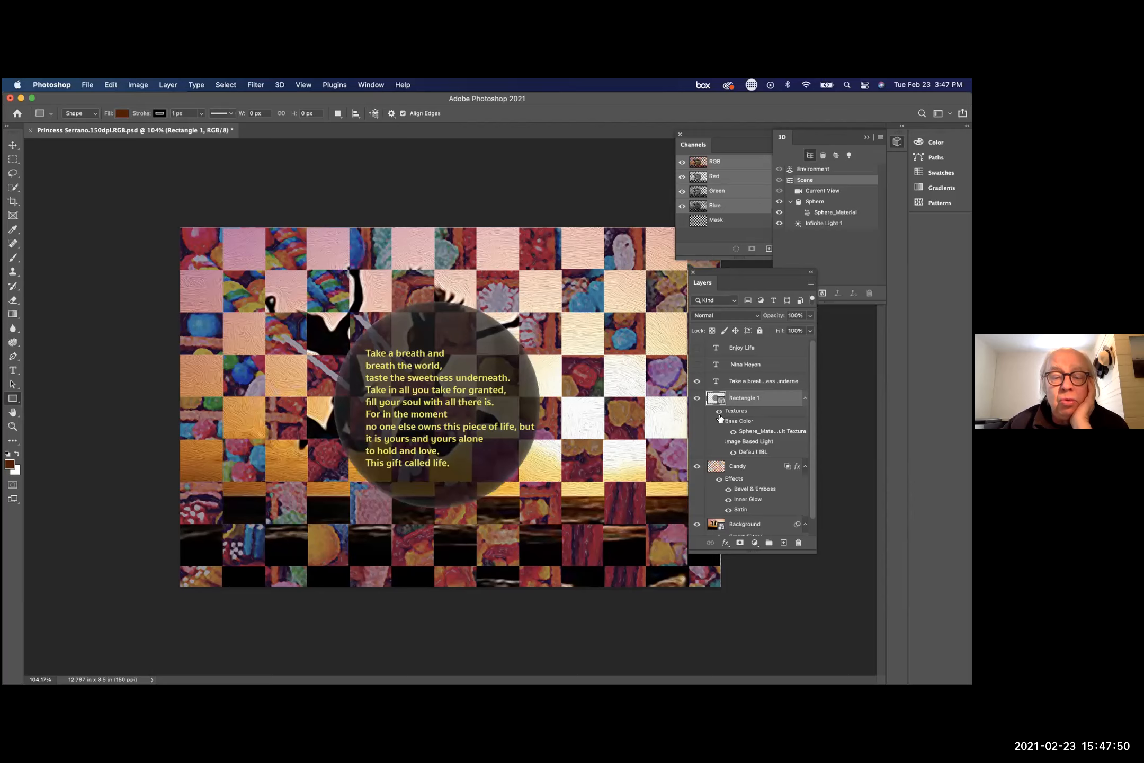
{"action": "left_click", "coordinate": [720, 413]}
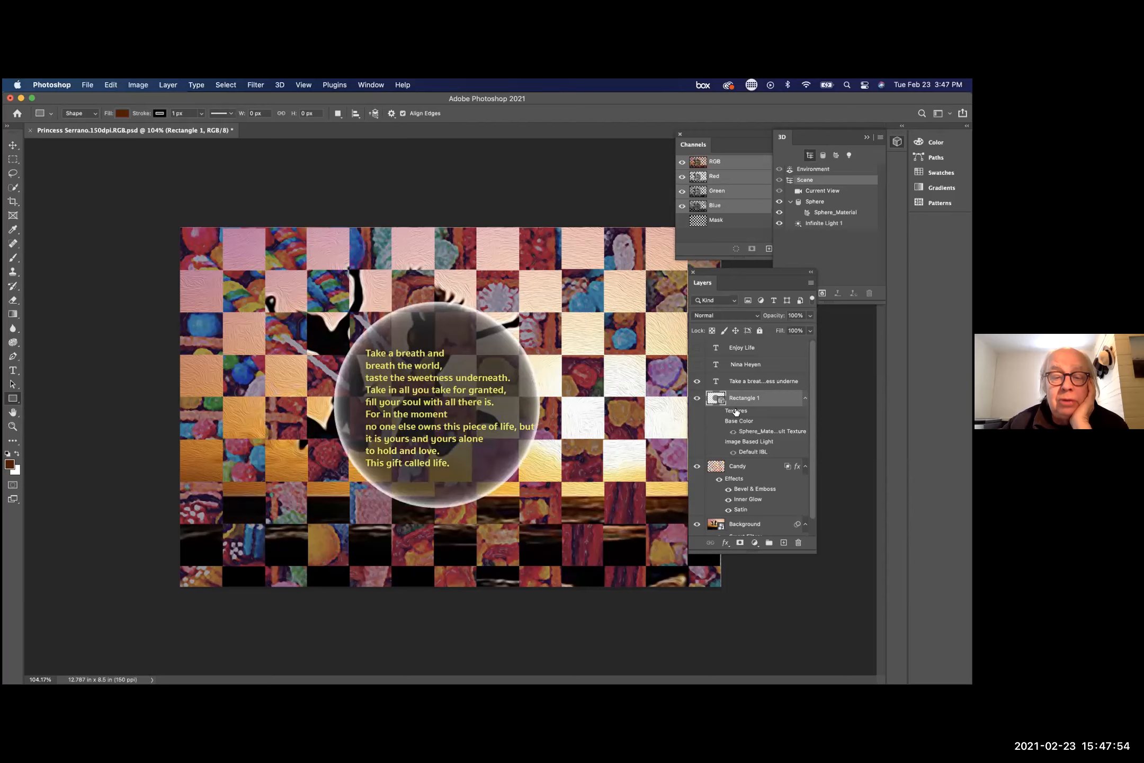
{"action": "left_click", "coordinate": [736, 412]}
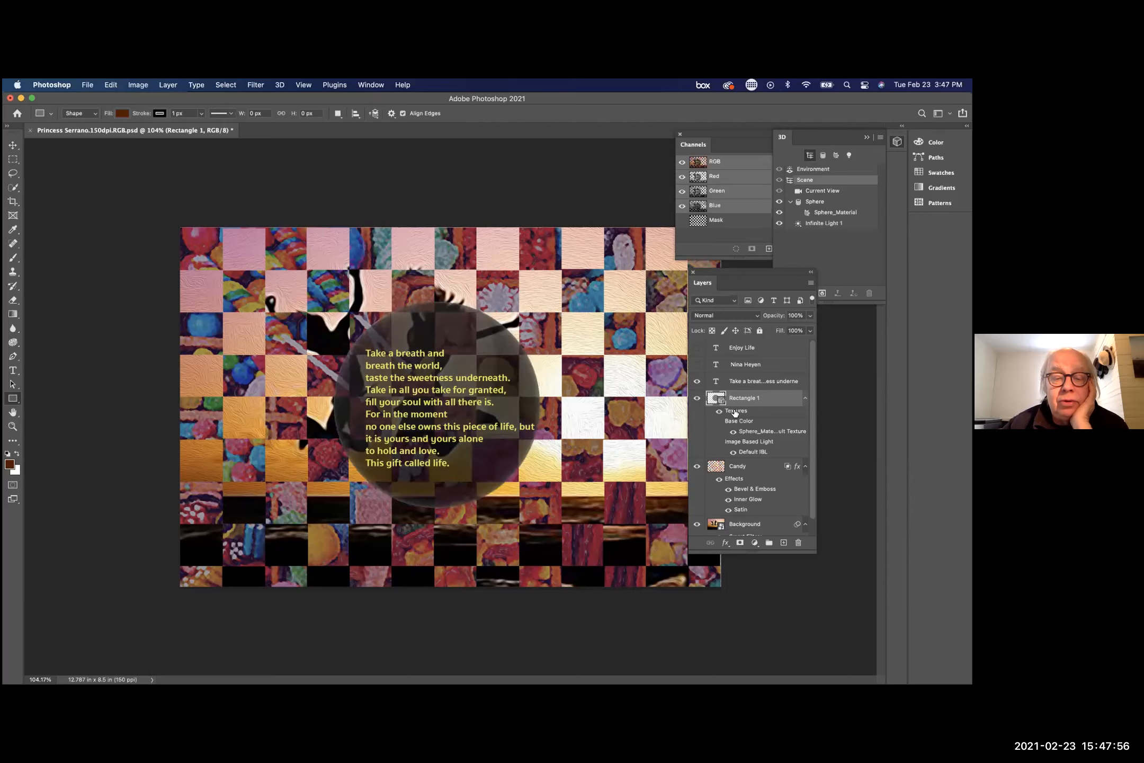
{"action": "left_click", "coordinate": [734, 412]}
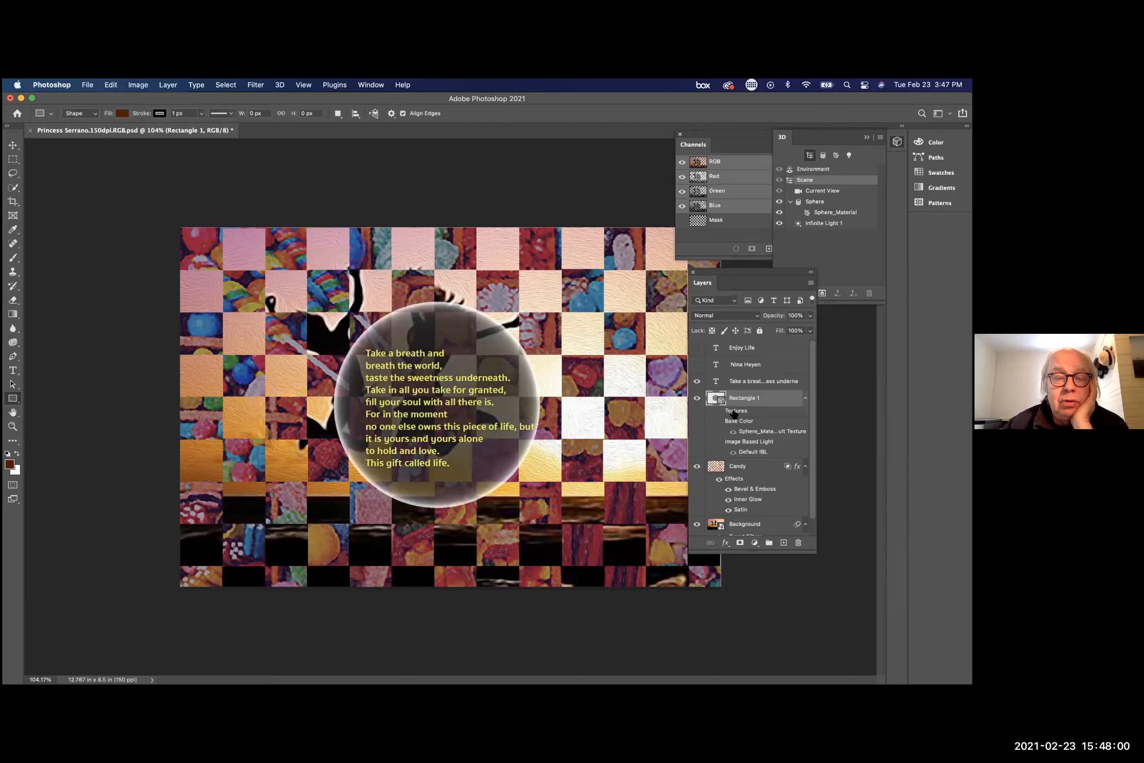
{"action": "left_click", "coordinate": [734, 413]}
{"action": "left_click", "coordinate": [734, 413]}
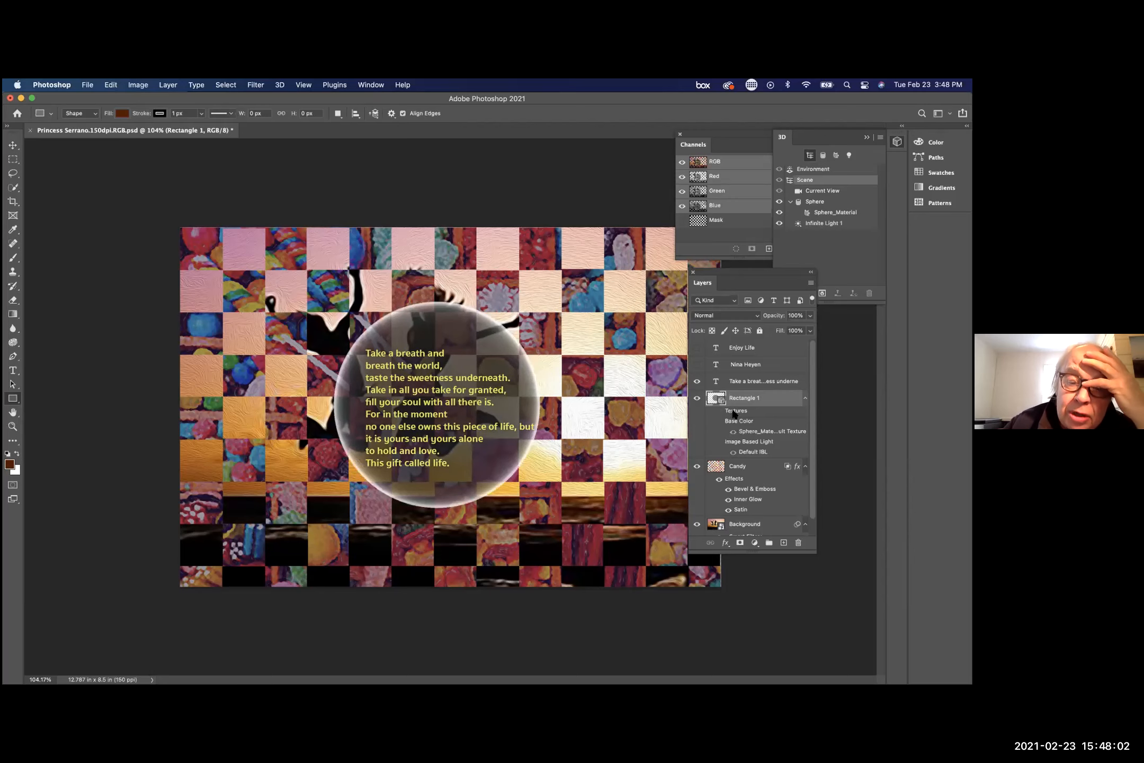
{"action": "right_click", "coordinate": [734, 414]}
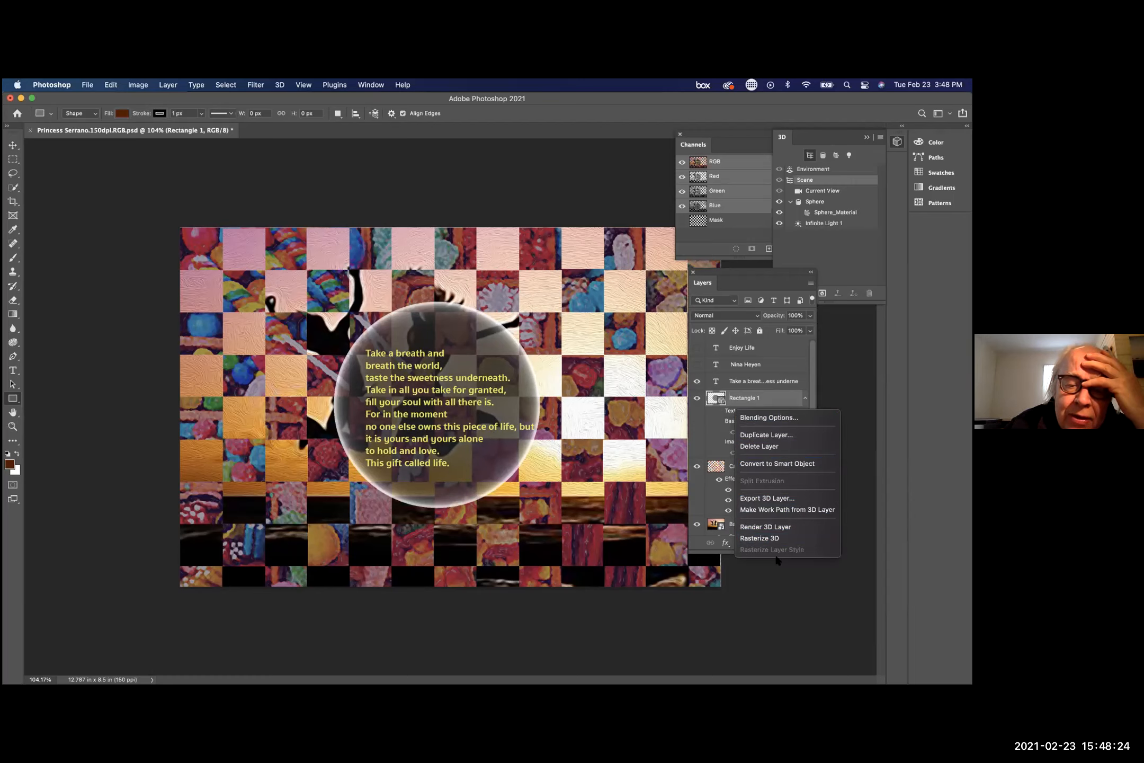
{"action": "left_click", "coordinate": [699, 420]}
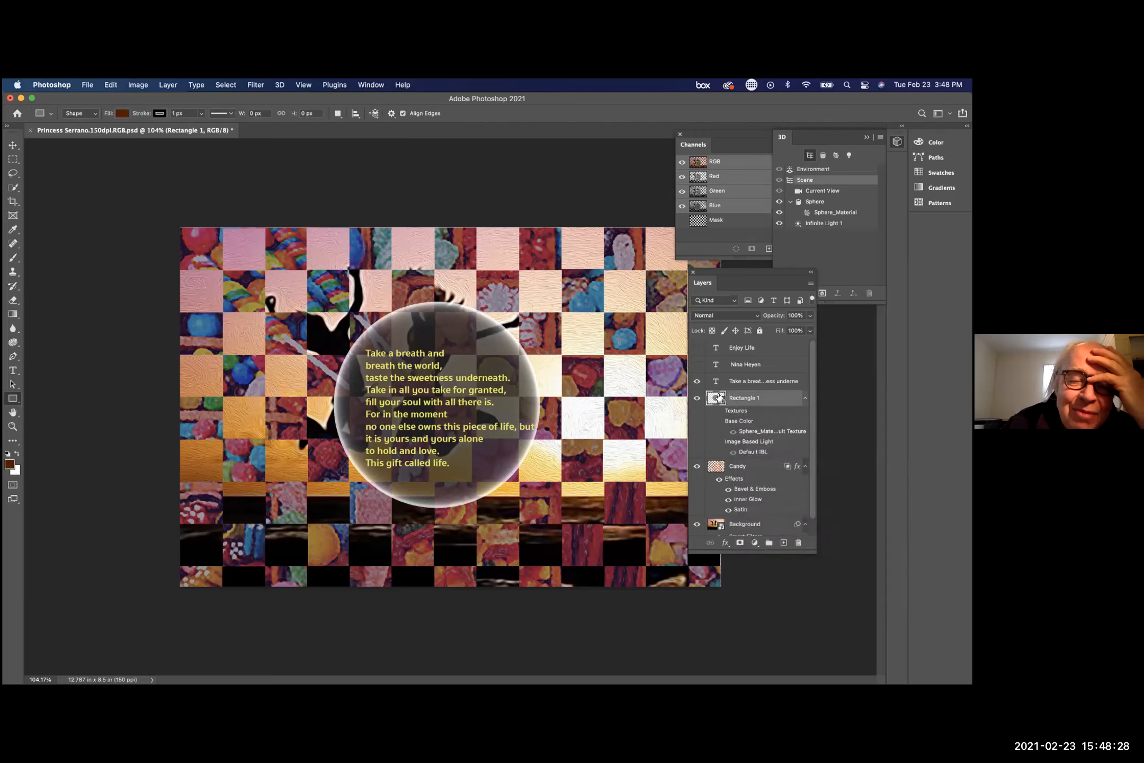
- Show the author credit and Enjoy Life text layers, and turn the Rectangle 1 textures back on
{"action": "left_click", "coordinate": [697, 364]}
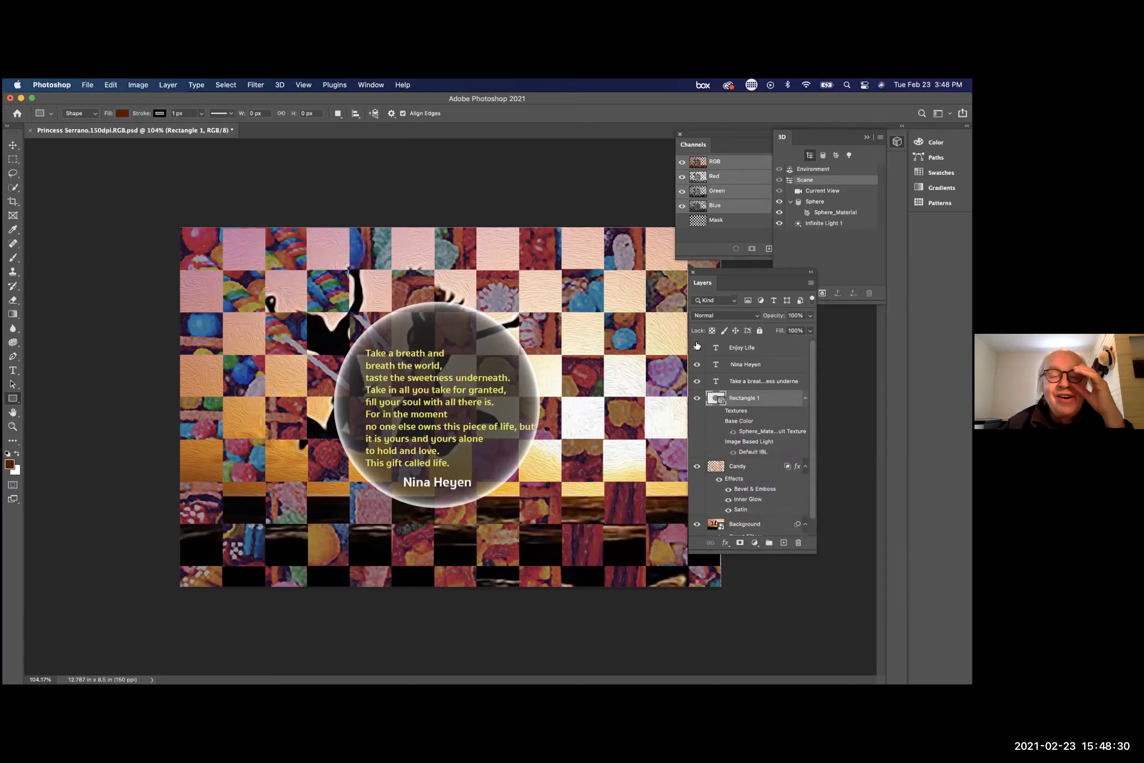
{"action": "left_click", "coordinate": [697, 348]}
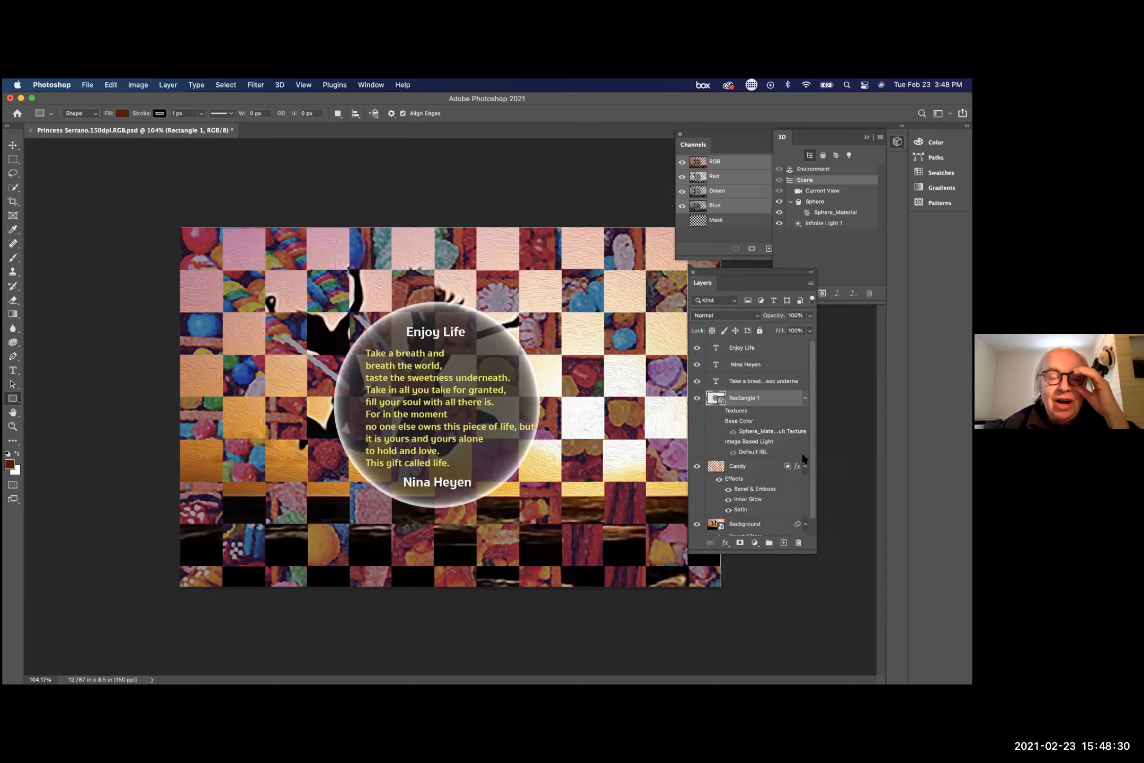
{"action": "left_click", "coordinate": [720, 411]}
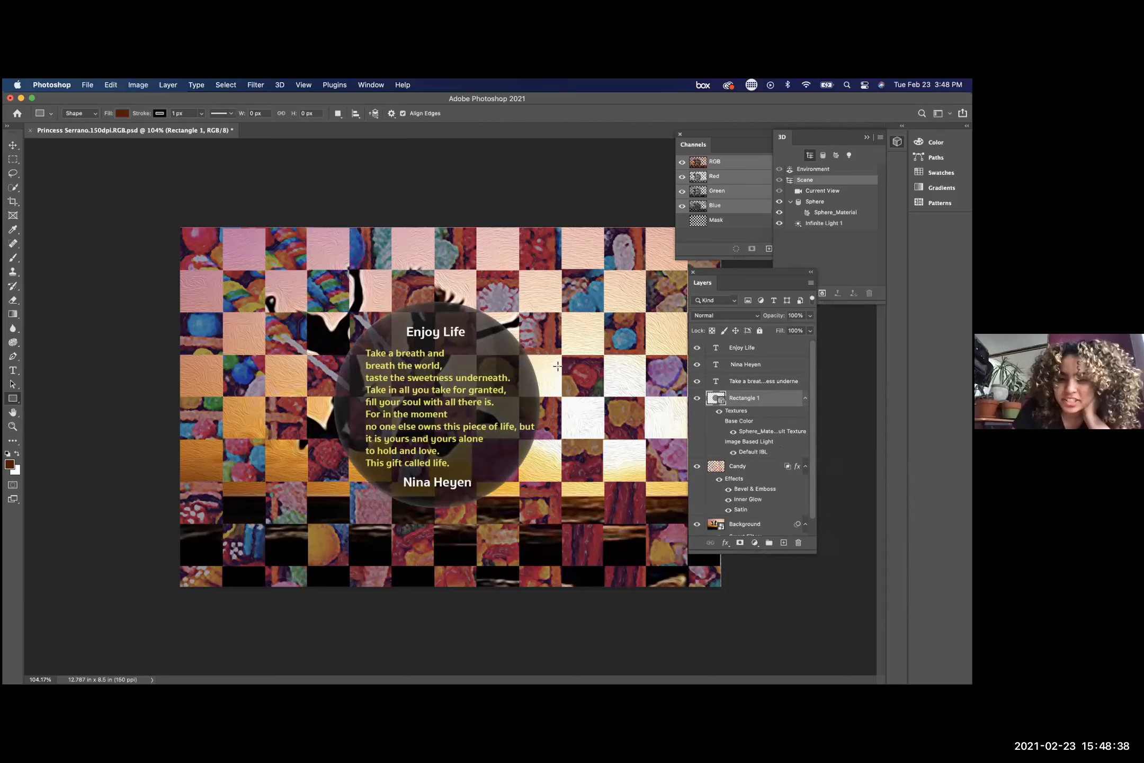
- Select the Candy layer and toggle its Bevel & Emboss, Inner Glow and Satin effects to compare what each contributes
{"action": "left_click", "coordinate": [737, 466]}
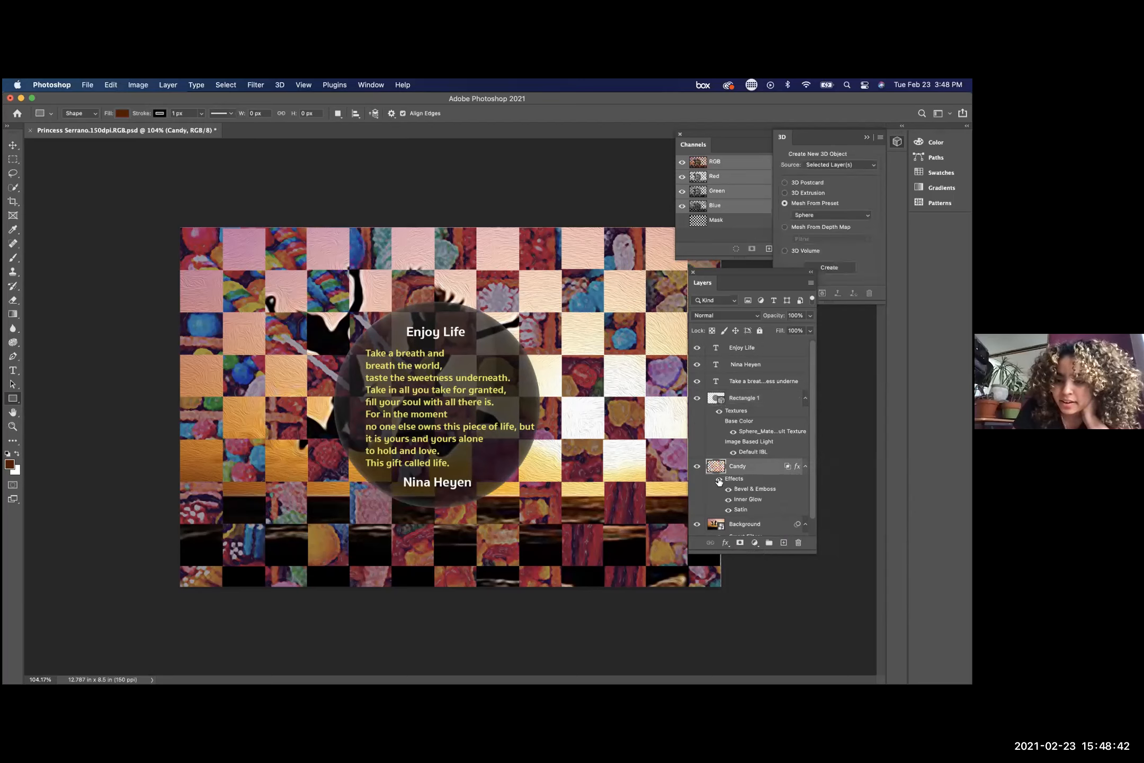
{"action": "left_click", "coordinate": [728, 490]}
{"action": "left_click", "coordinate": [728, 491]}
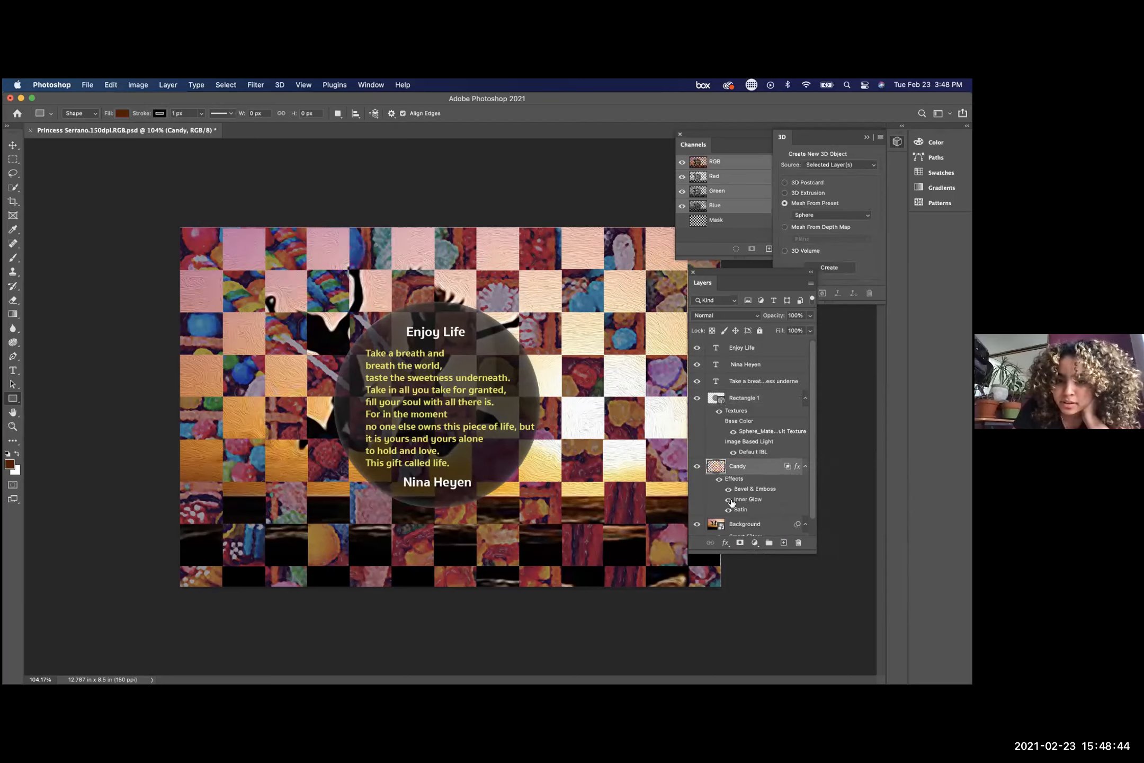
{"action": "left_click", "coordinate": [728, 502]}
{"action": "left_click", "coordinate": [728, 501]}
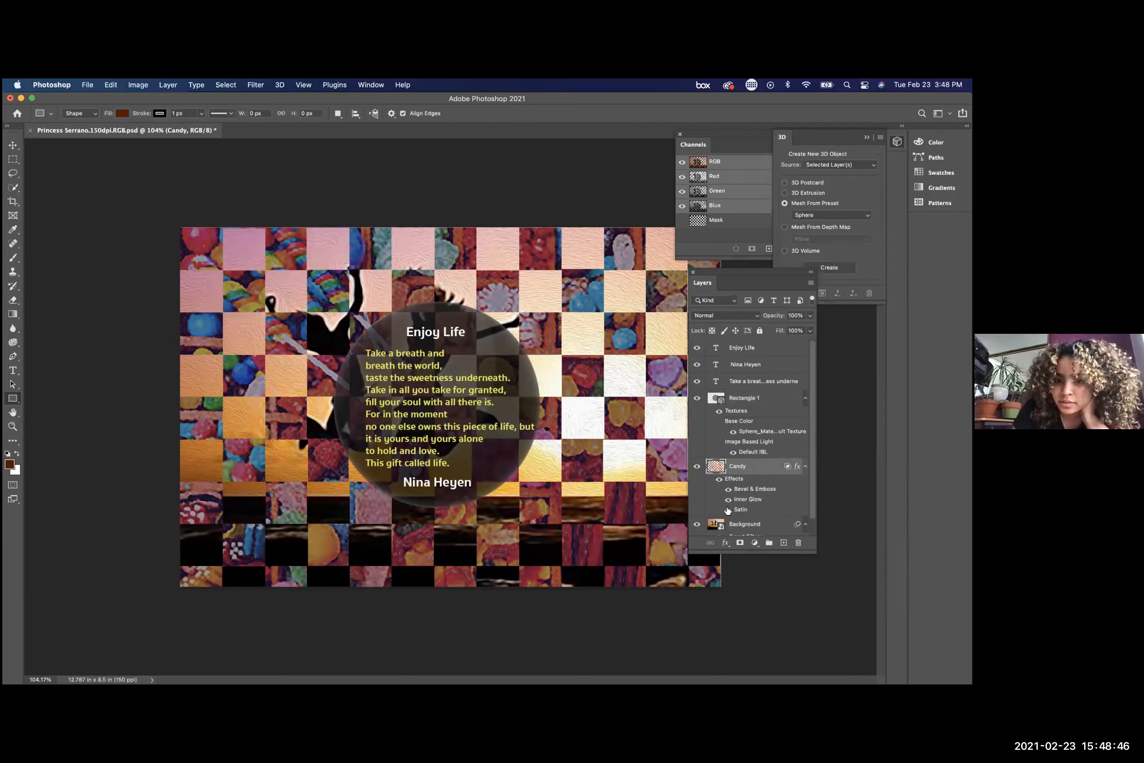
{"action": "left_click", "coordinate": [728, 509]}
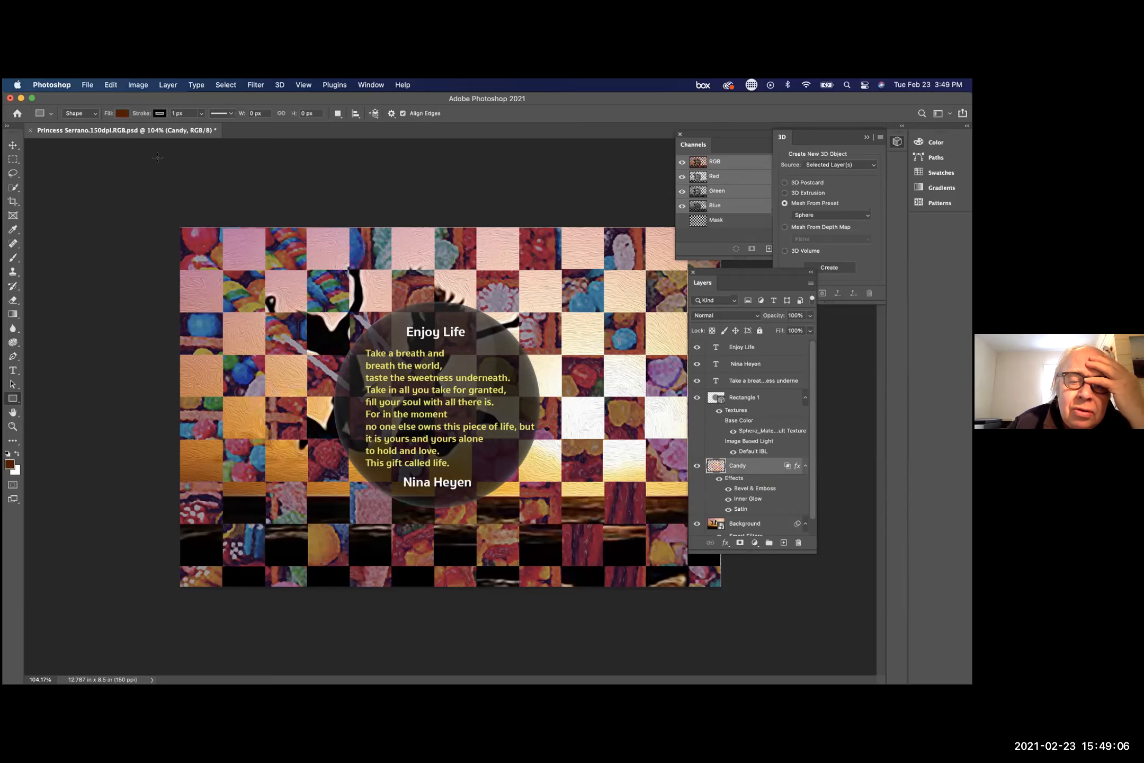
- Select the author credit text below the poem and open its character settings to examine the type formatting
{"action": "left_click", "coordinate": [13, 146]}
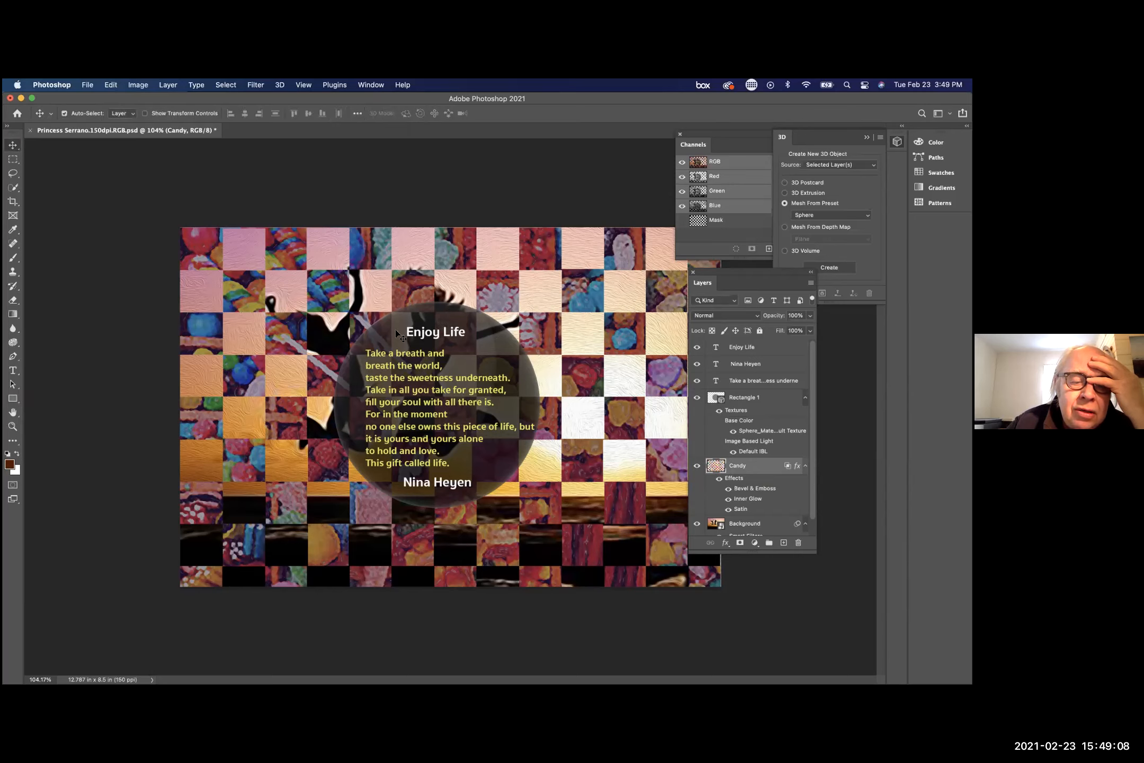
{"action": "left_click", "coordinate": [459, 482]}
{"action": "double_click", "coordinate": [458, 480]}
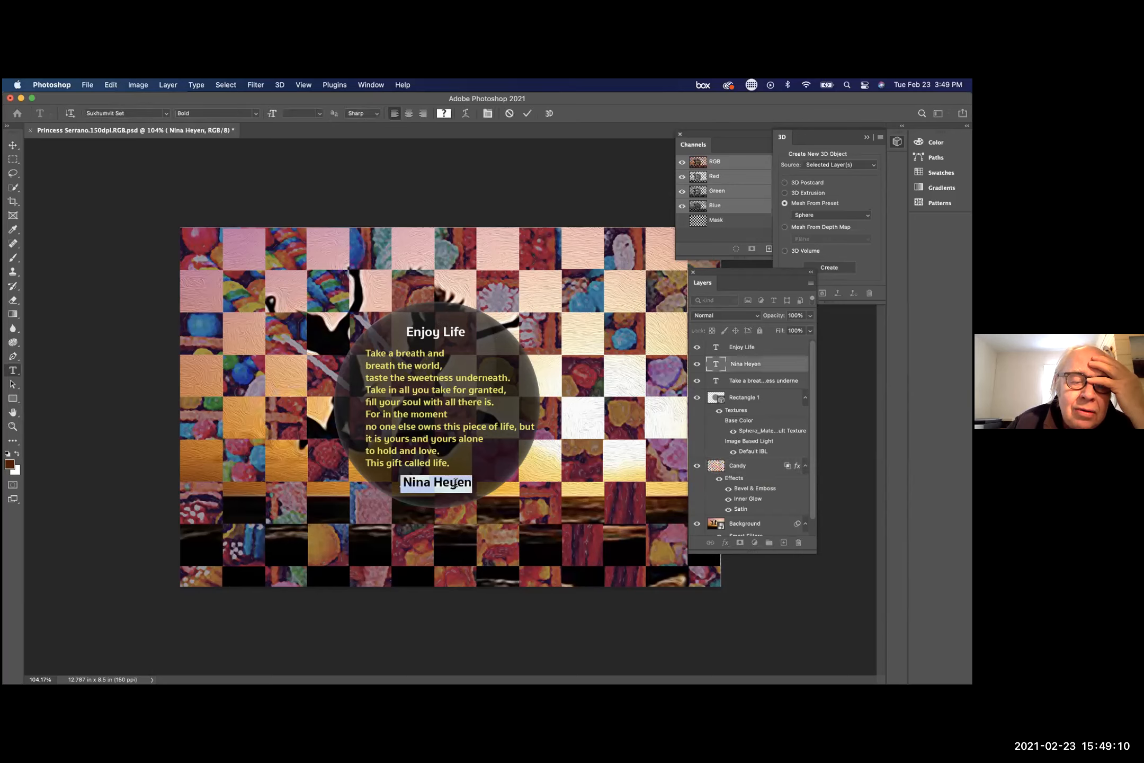
{"action": "left_click_drag", "start_coordinate": [469, 481], "coordinate": [404, 482]}
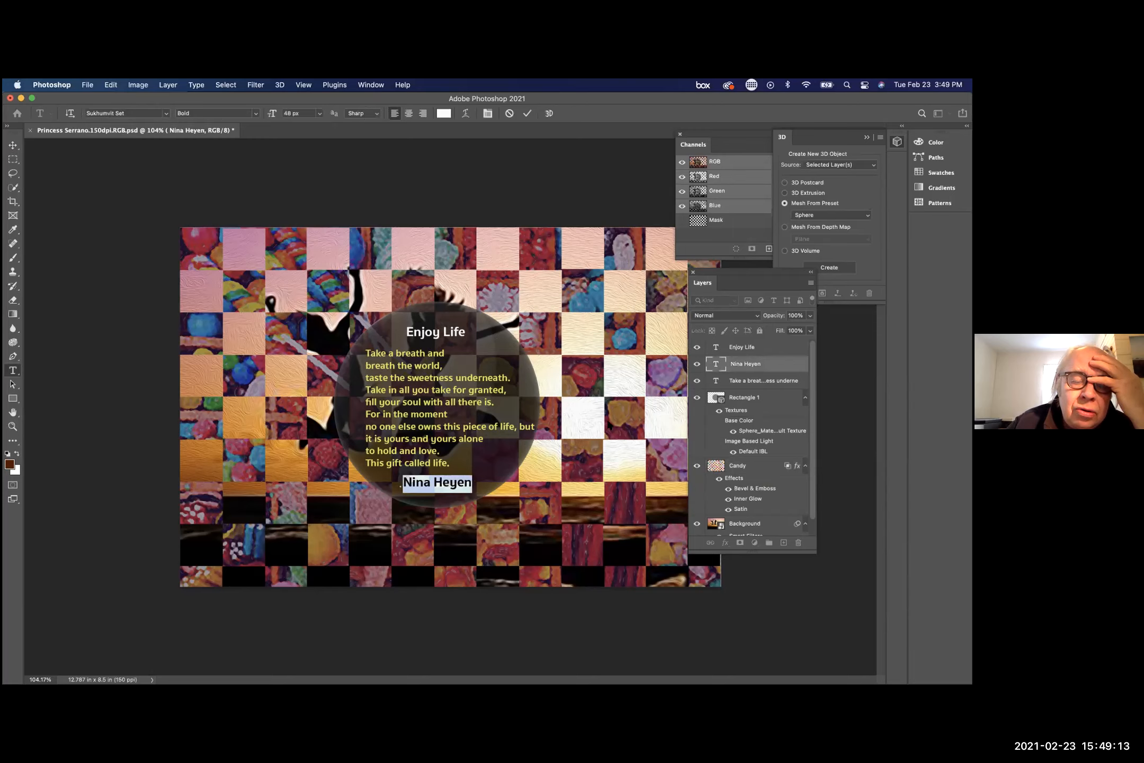
{"action": "left_click", "coordinate": [743, 365]}
{"action": "double_click", "coordinate": [744, 364]}
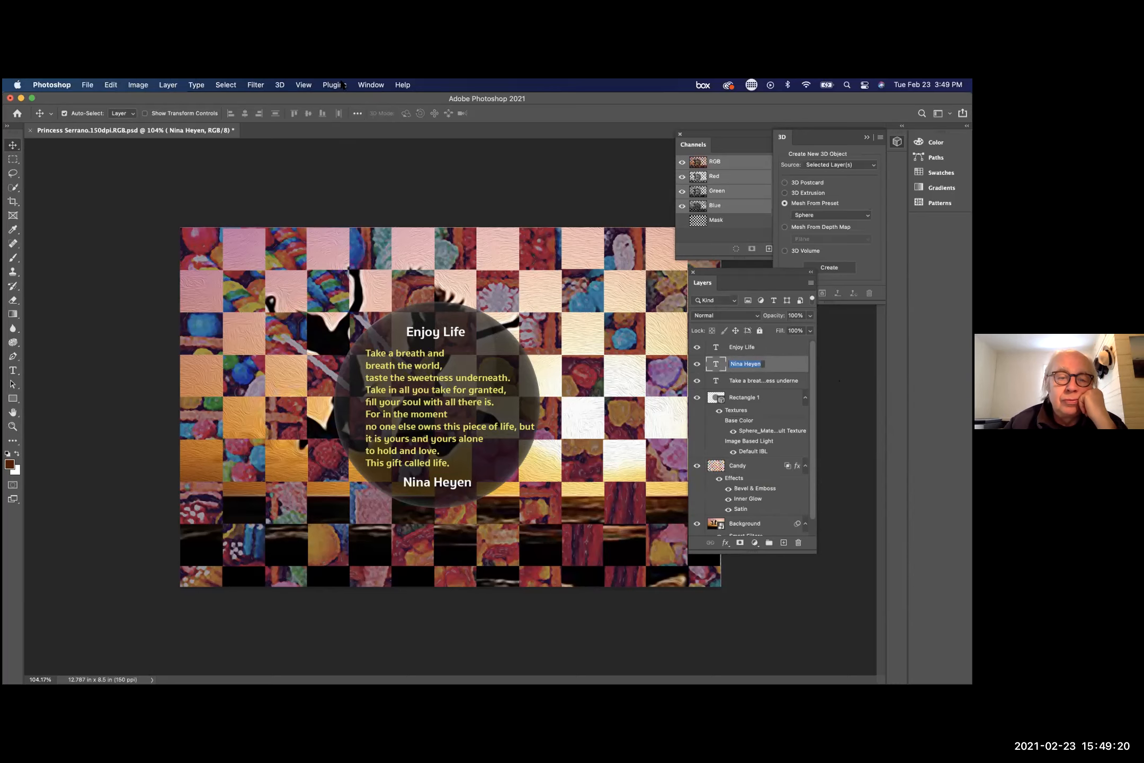
{"action": "left_click", "coordinate": [370, 85]}
{"action": "left_click", "coordinate": [396, 209]}
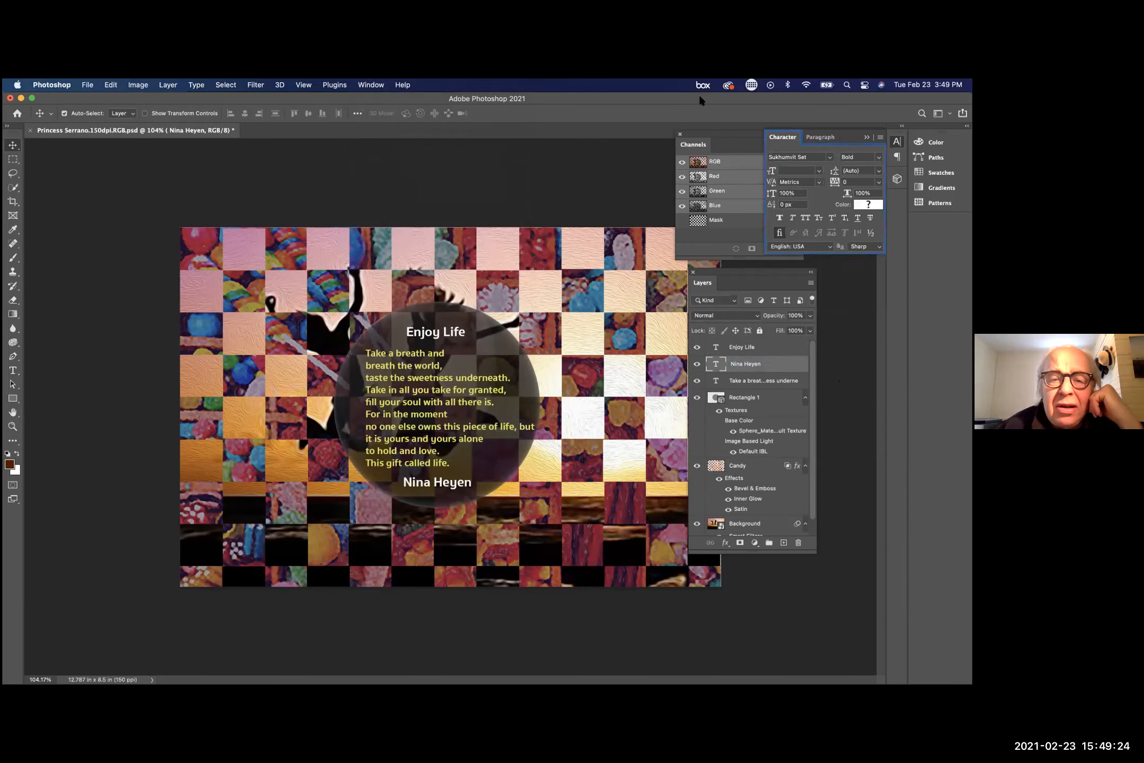
- Undock the Character panel and set the font size of the author's name below the poem to 30 px
{"action": "left_click_drag", "start_coordinate": [788, 143], "coordinate": [565, 205]}
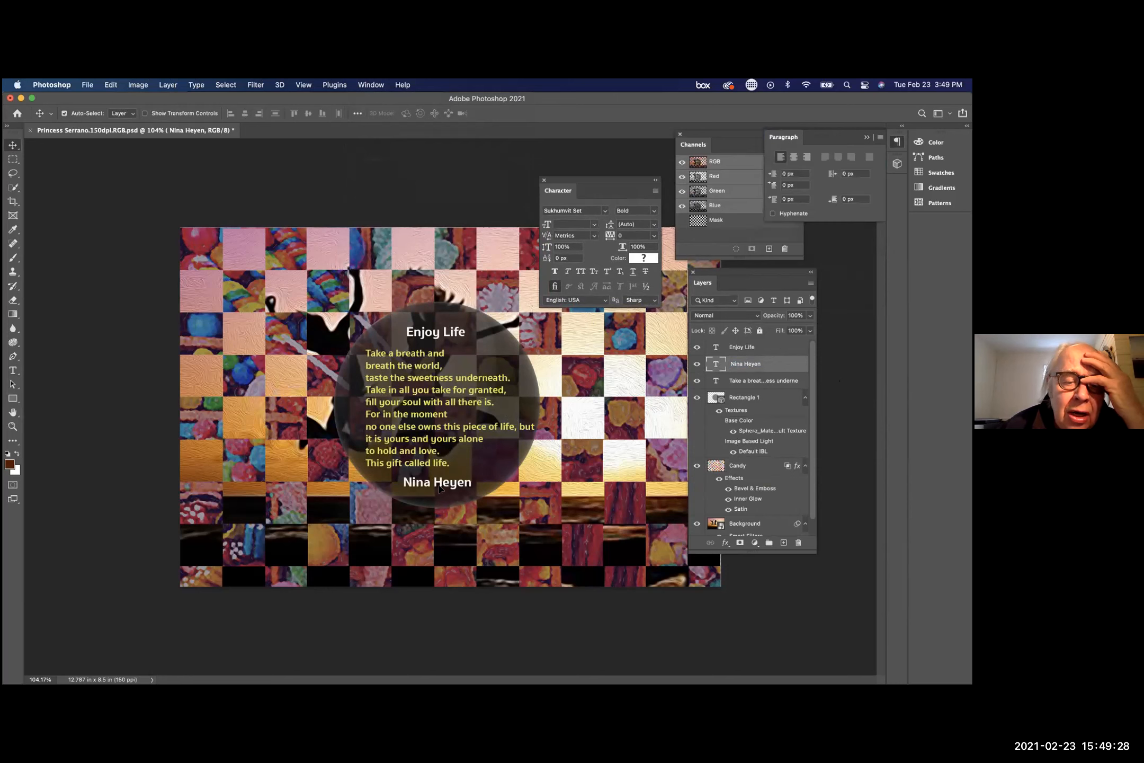
{"action": "double_click", "coordinate": [446, 470]}
{"action": "left_click_drag", "start_coordinate": [470, 477], "coordinate": [398, 478]}
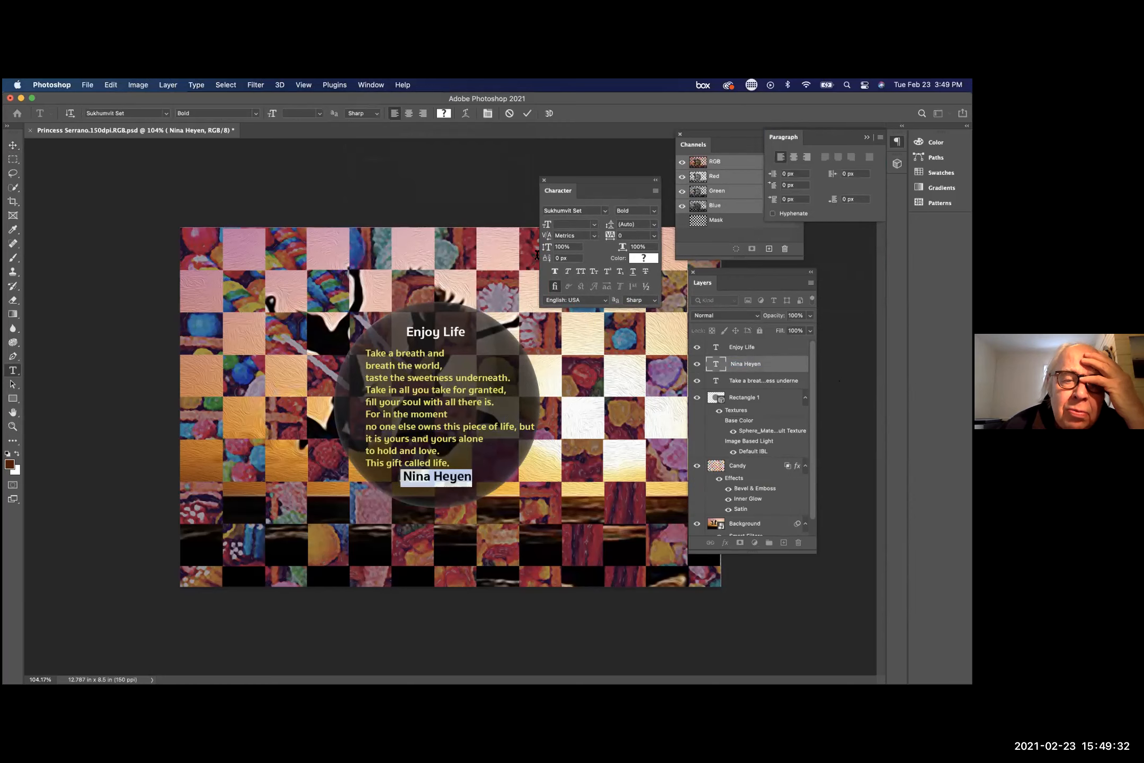
{"action": "left_click", "coordinate": [582, 224]}
{"action": "left_click", "coordinate": [594, 225]}
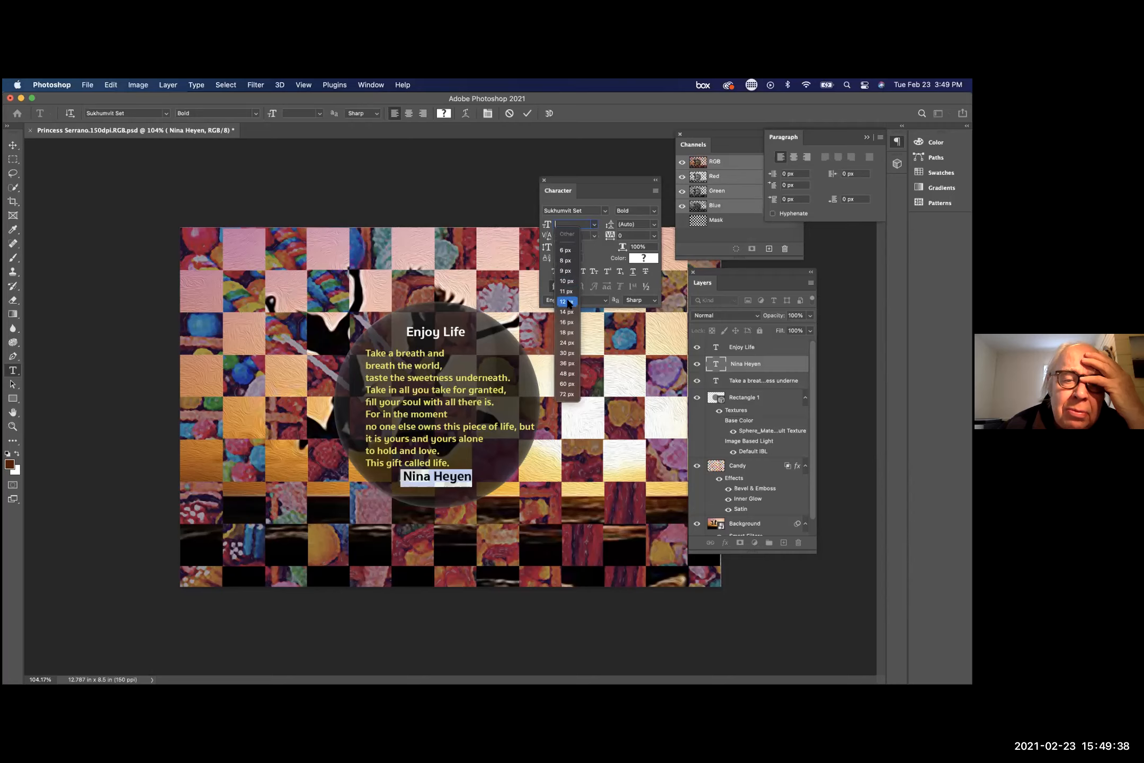
{"action": "left_click", "coordinate": [569, 301]}
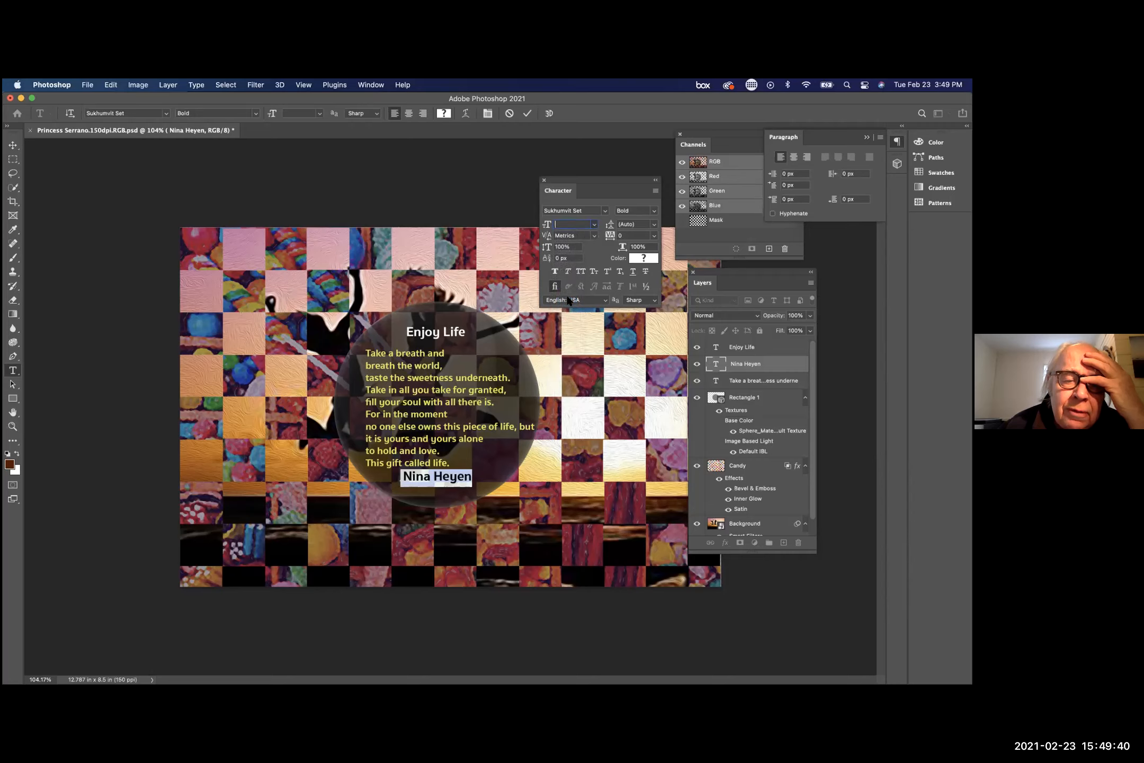
{"action": "left_click", "coordinate": [594, 226]}
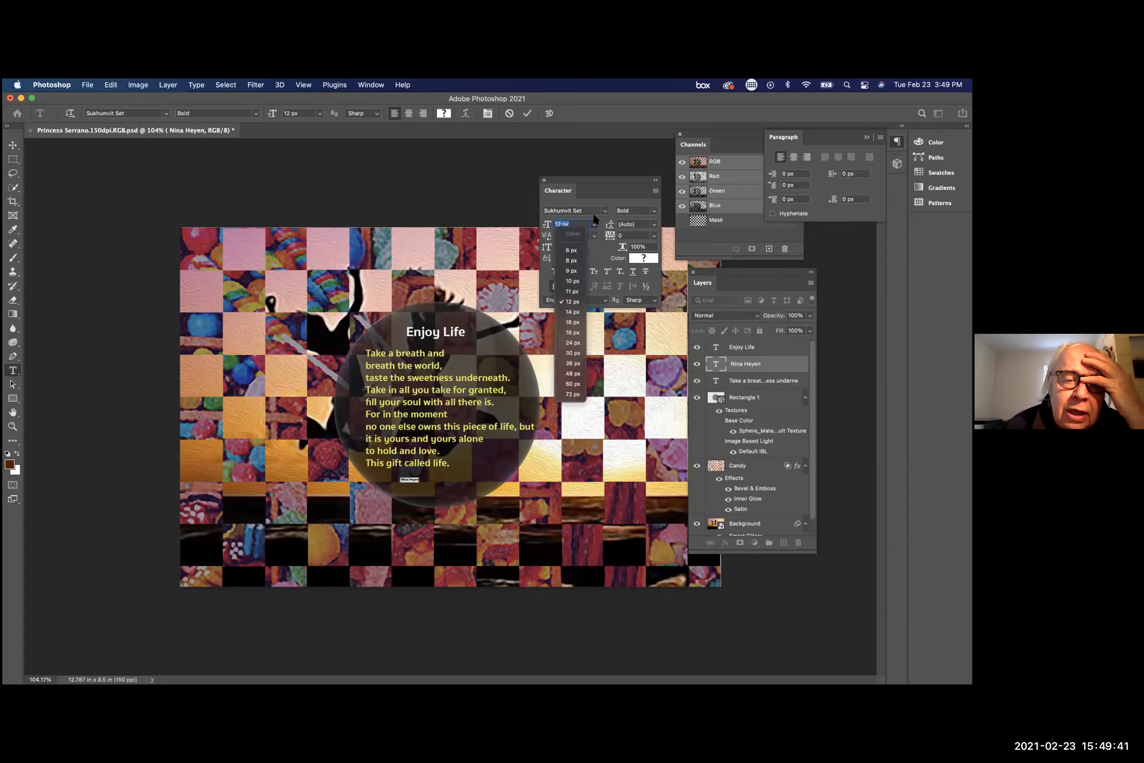
{"action": "left_click", "coordinate": [580, 315]}
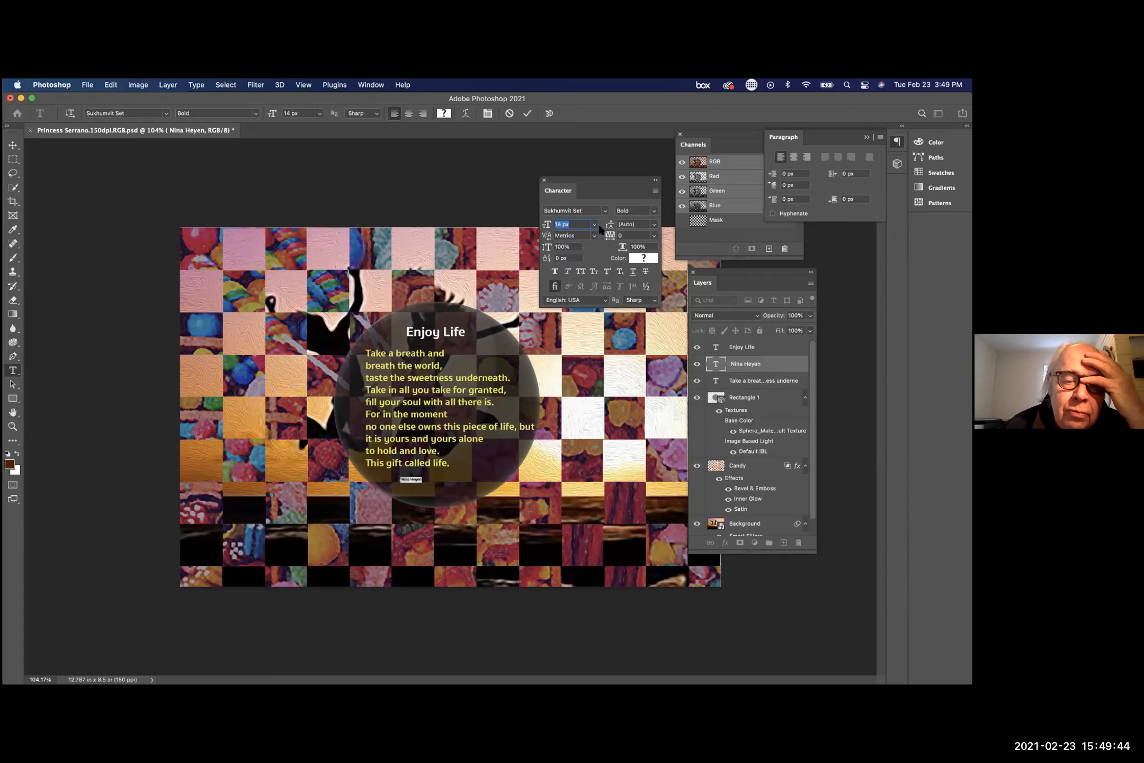
{"action": "left_click", "coordinate": [593, 224]}
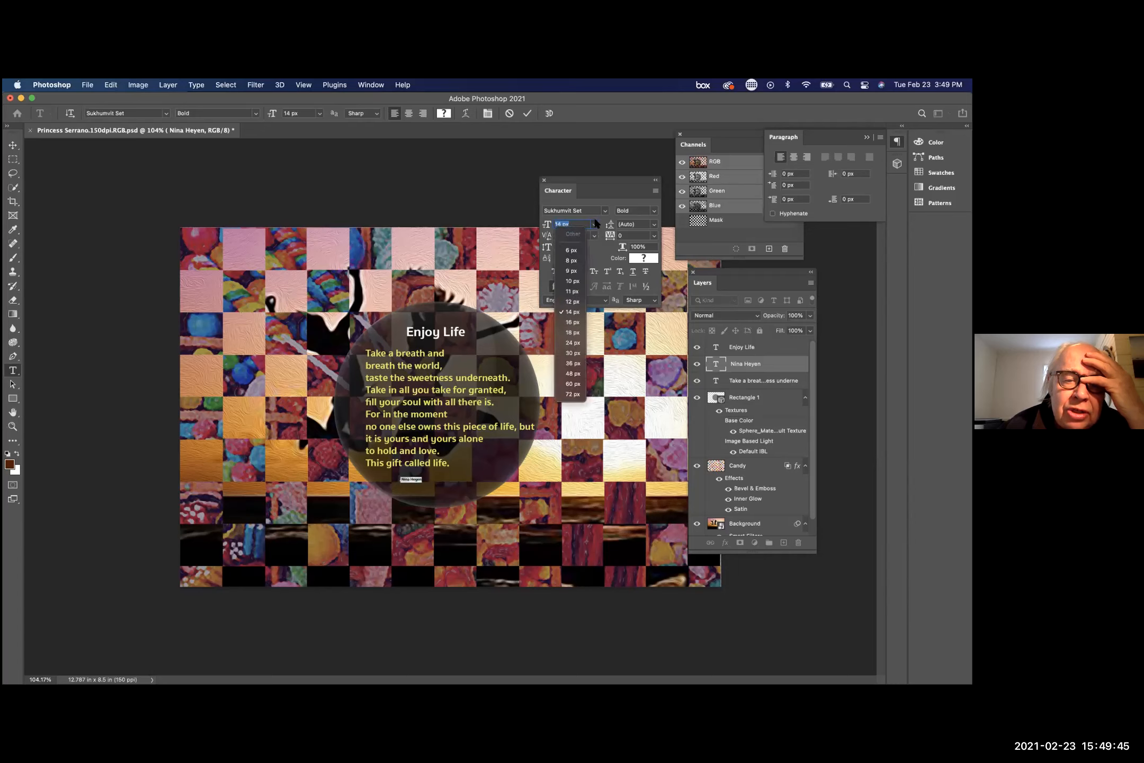
{"action": "left_click", "coordinate": [575, 329]}
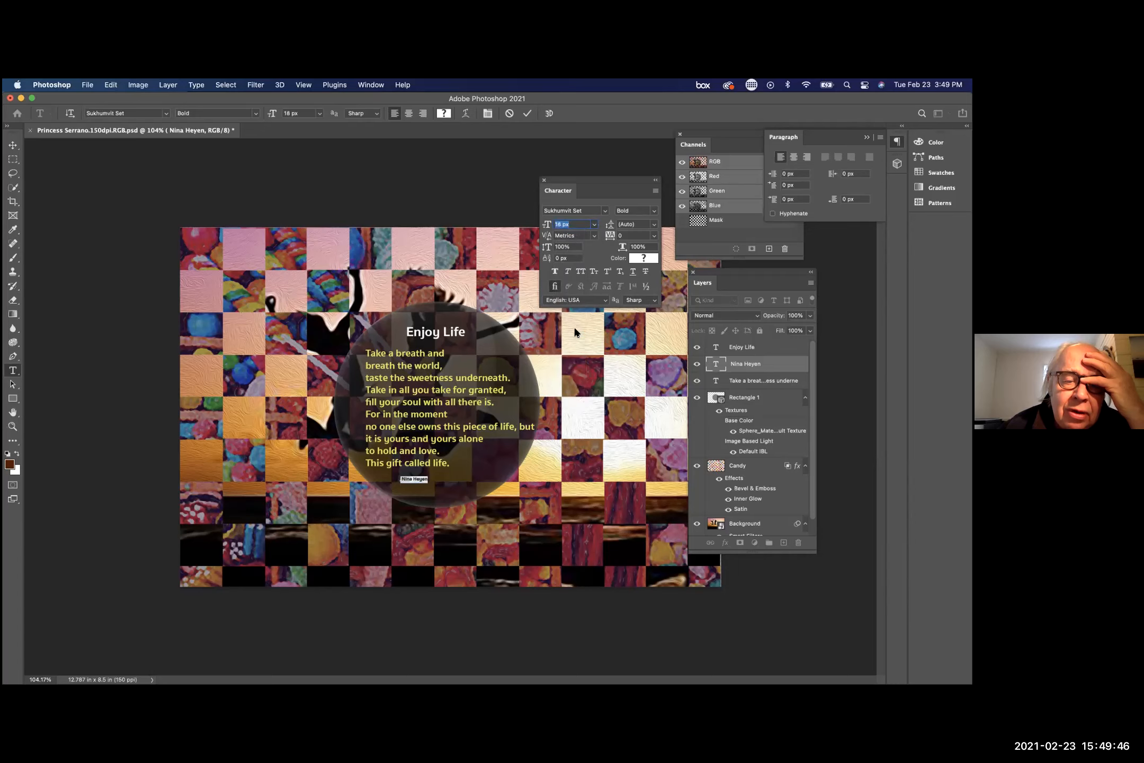
{"action": "left_click", "coordinate": [593, 226]}
{"action": "left_click", "coordinate": [579, 353]}
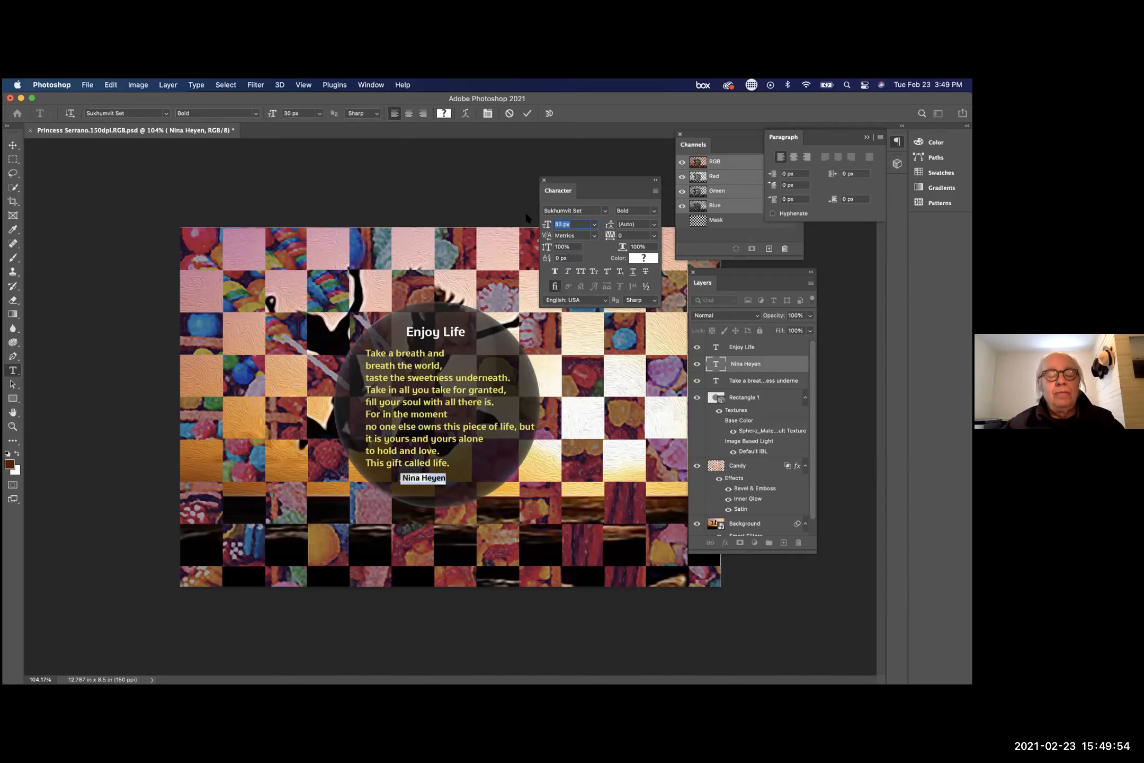
- Reduce the "Enjoy Life" title above the poem to a font size of 30 px
{"action": "triple_click", "coordinate": [466, 329]}
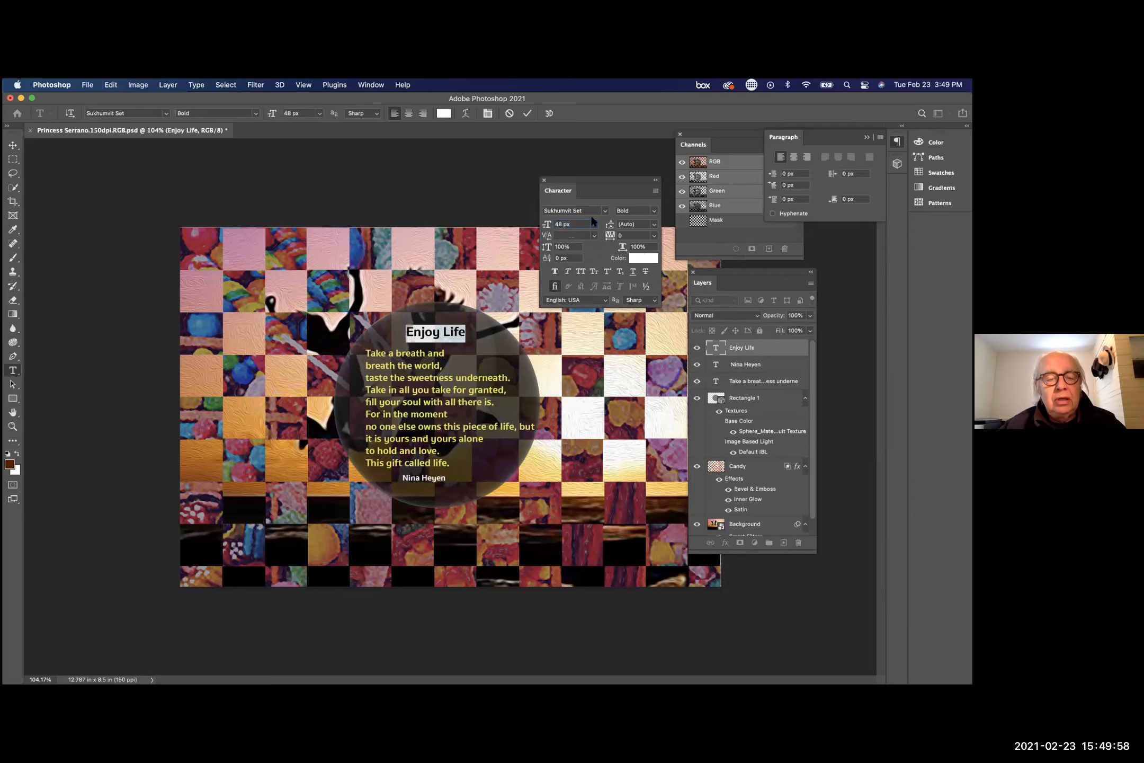
{"action": "left_click", "coordinate": [594, 222]}
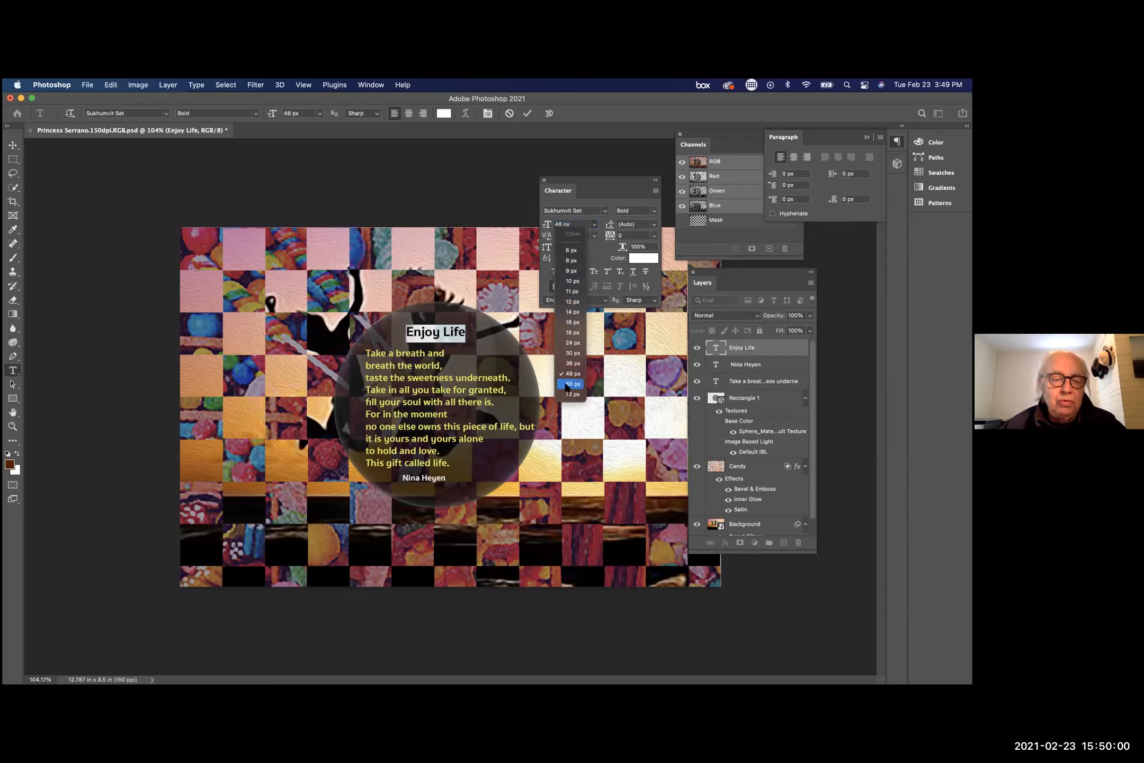
{"action": "left_click", "coordinate": [574, 353]}
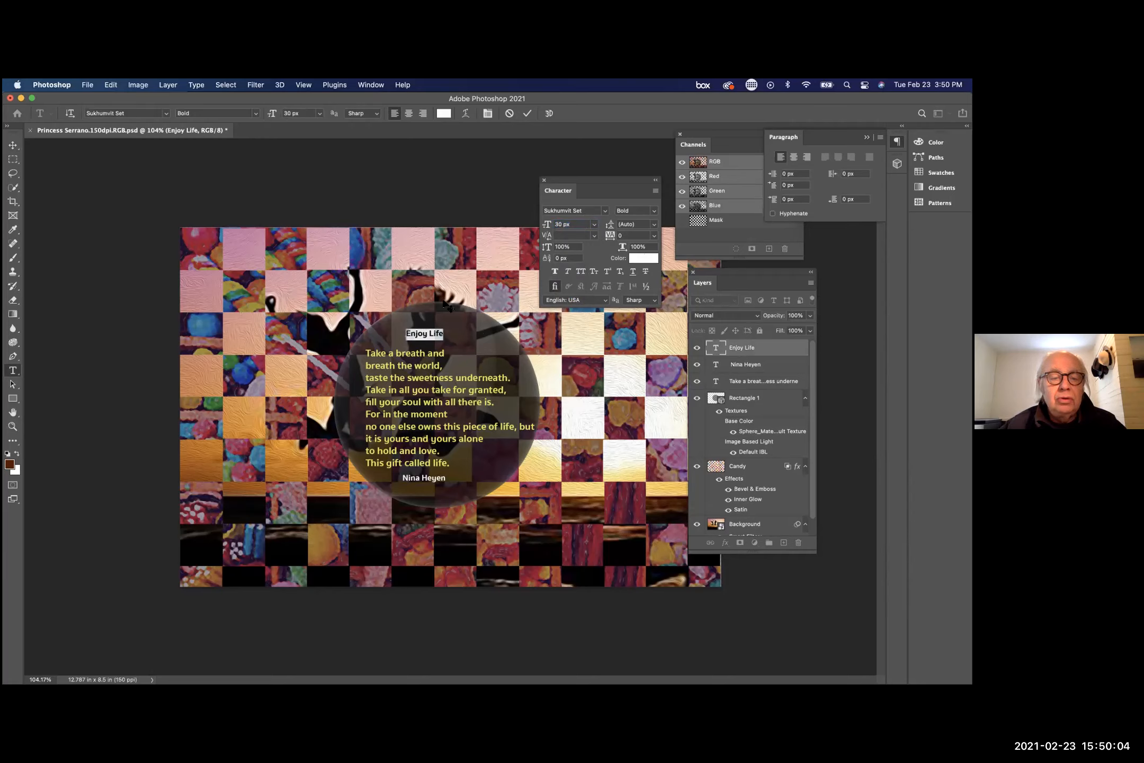
{"action": "left_click_drag", "start_coordinate": [471, 326], "coordinate": [471, 325]}
{"action": "left_click", "coordinate": [572, 345]}
{"action": "key", "text": "v"}
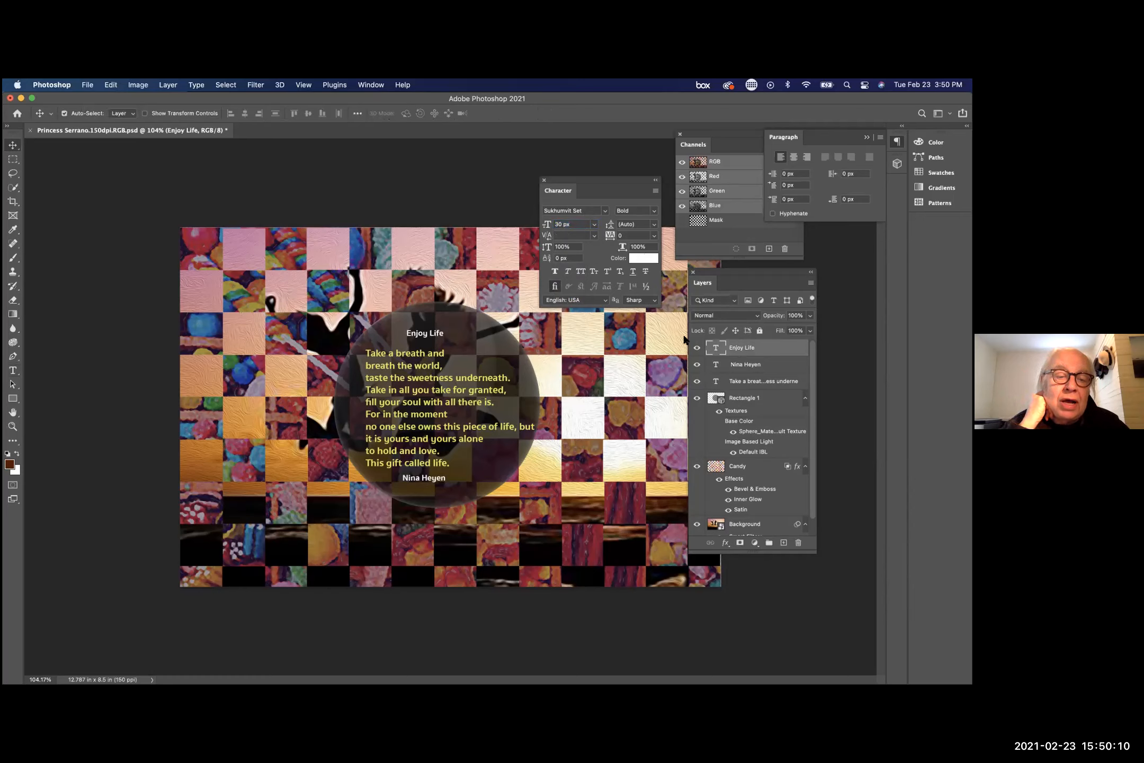
- Undo the last font size change on the "Enjoy Life" title
{"action": "left_click", "coordinate": [433, 325]}
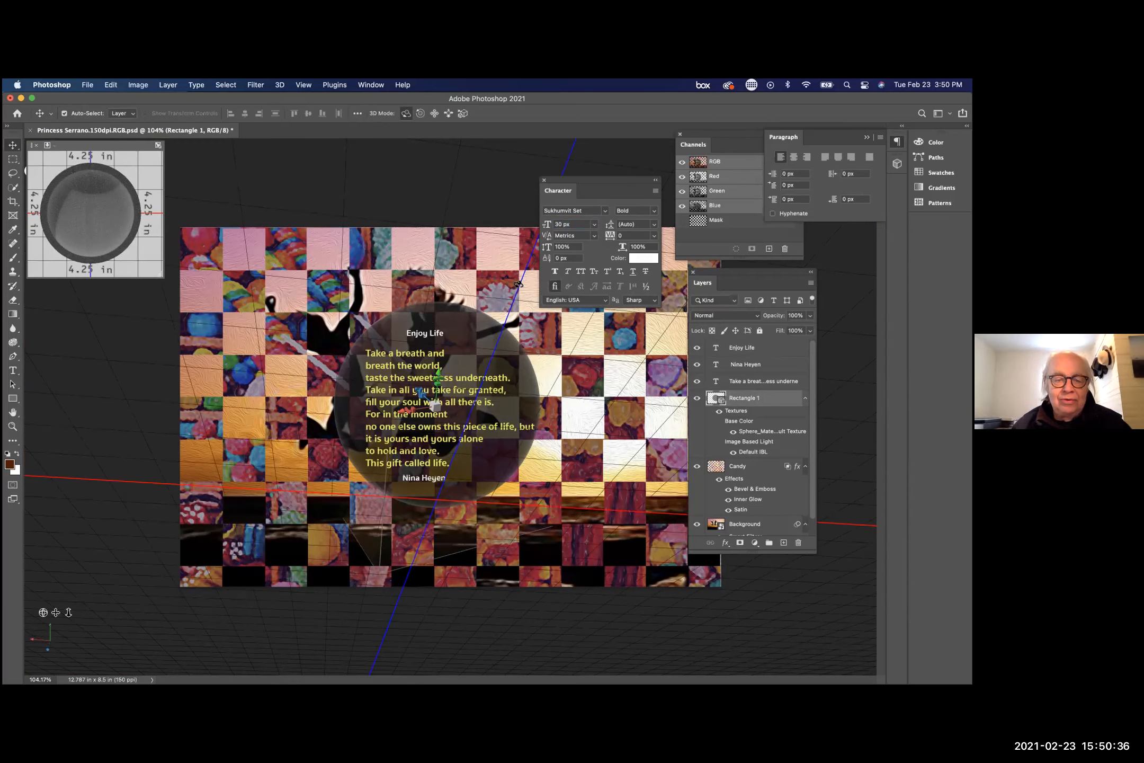
{"action": "key", "text": "super+z"}
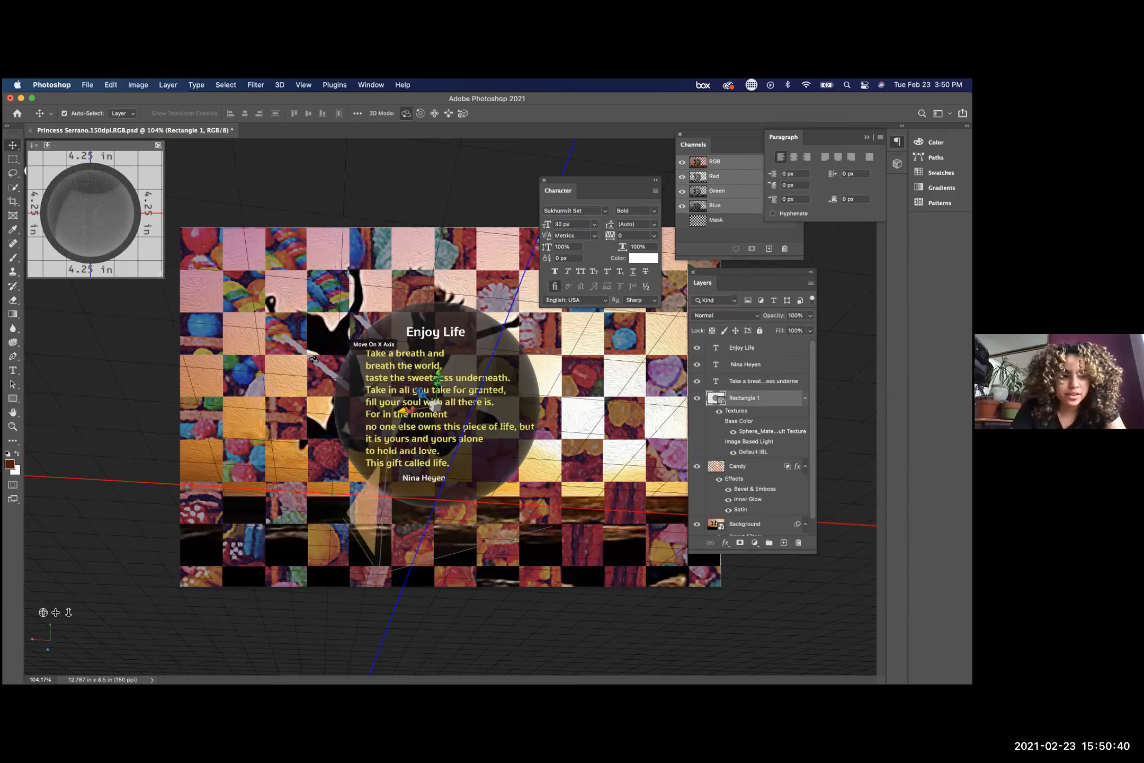
{"action": "left_click", "coordinate": [449, 212]}
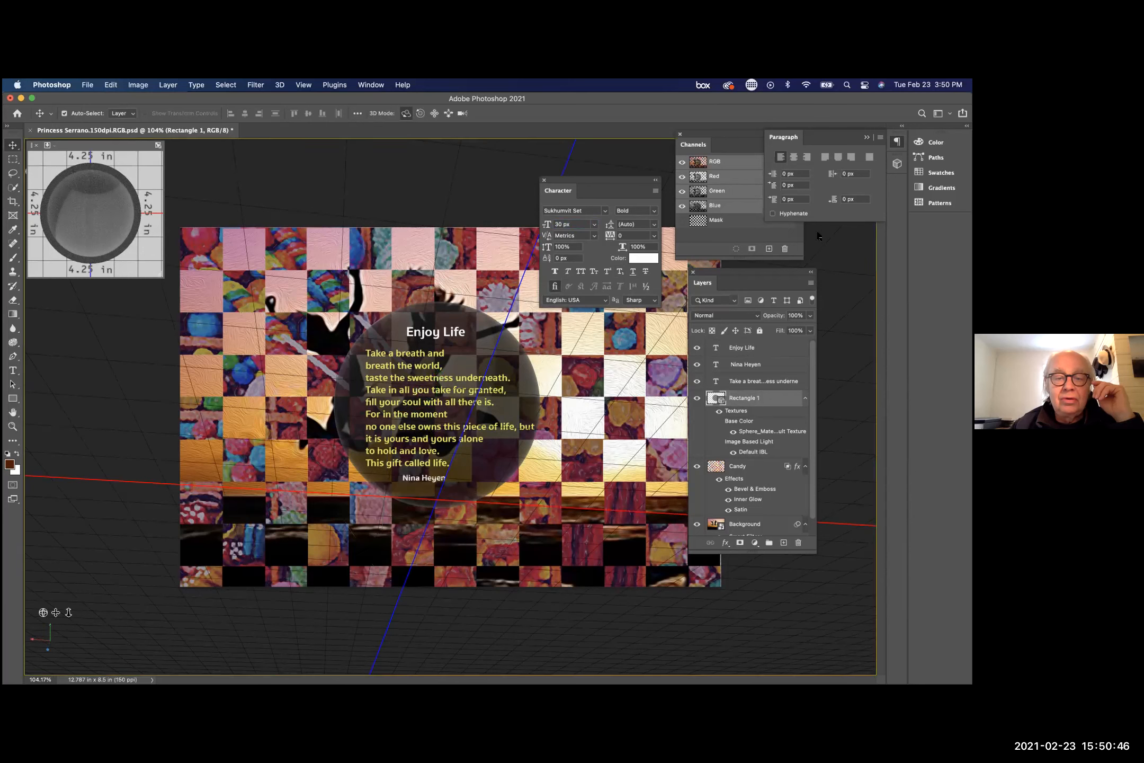
- Select the whole "Enjoy Life" title text and set its font size to 30 px
{"action": "left_click", "coordinate": [742, 380]}
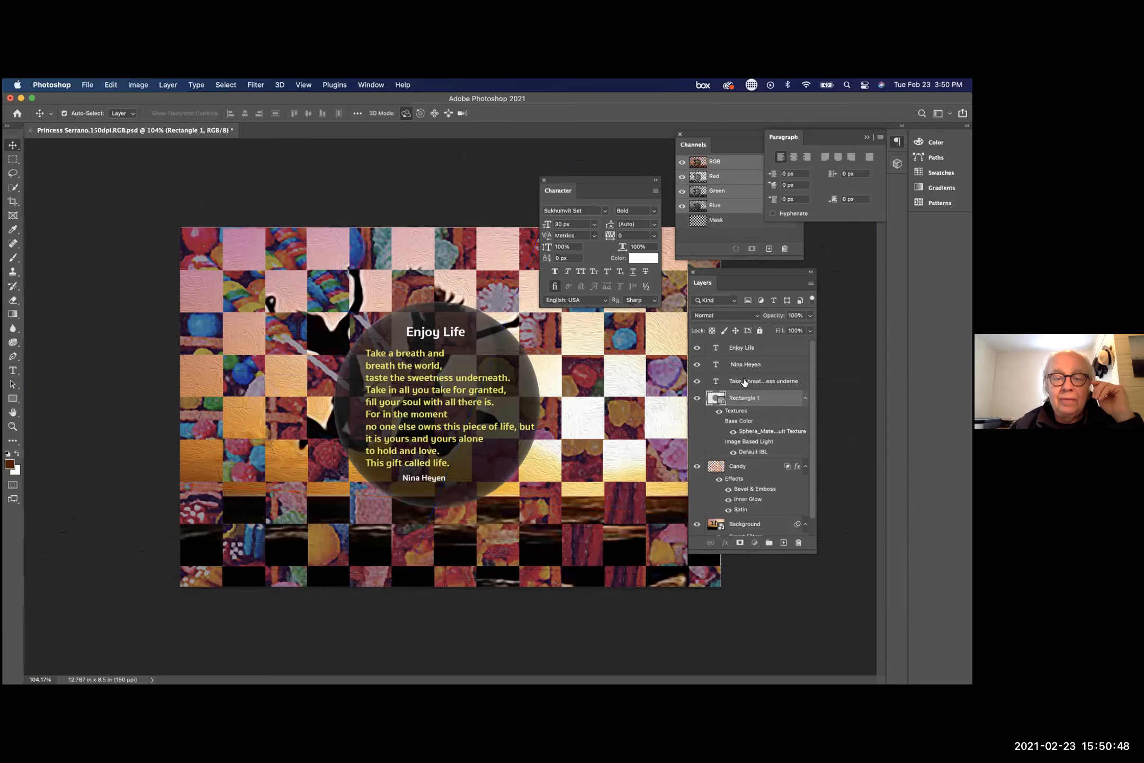
{"action": "left_click", "coordinate": [431, 328]}
{"action": "double_click", "coordinate": [445, 329]}
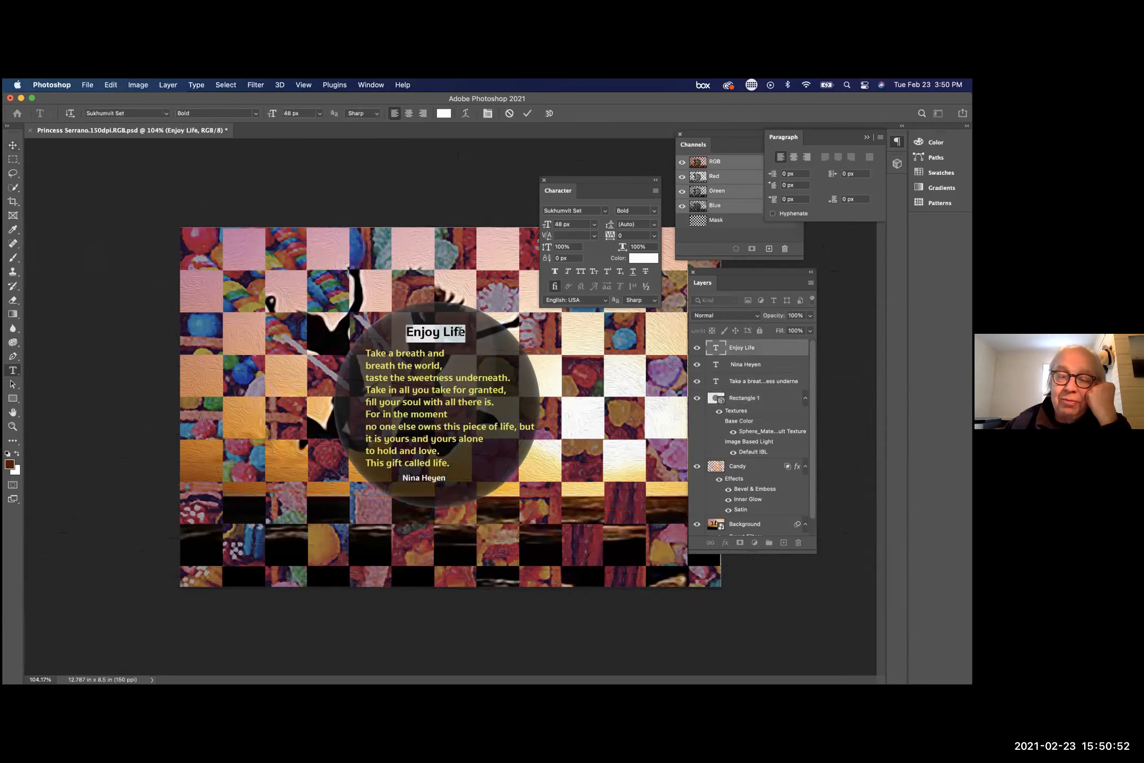
{"action": "left_click_drag", "start_coordinate": [464, 331], "coordinate": [405, 331]}
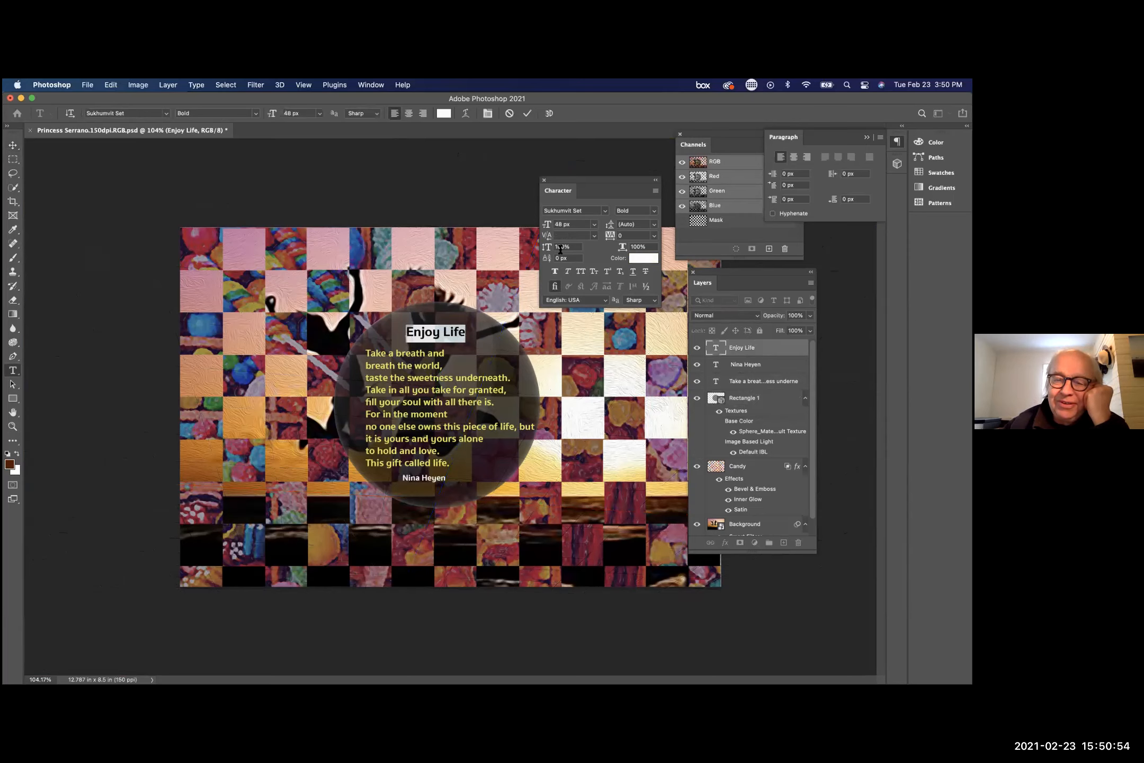
{"action": "left_click", "coordinate": [591, 223]}
{"action": "left_click", "coordinate": [566, 328]}
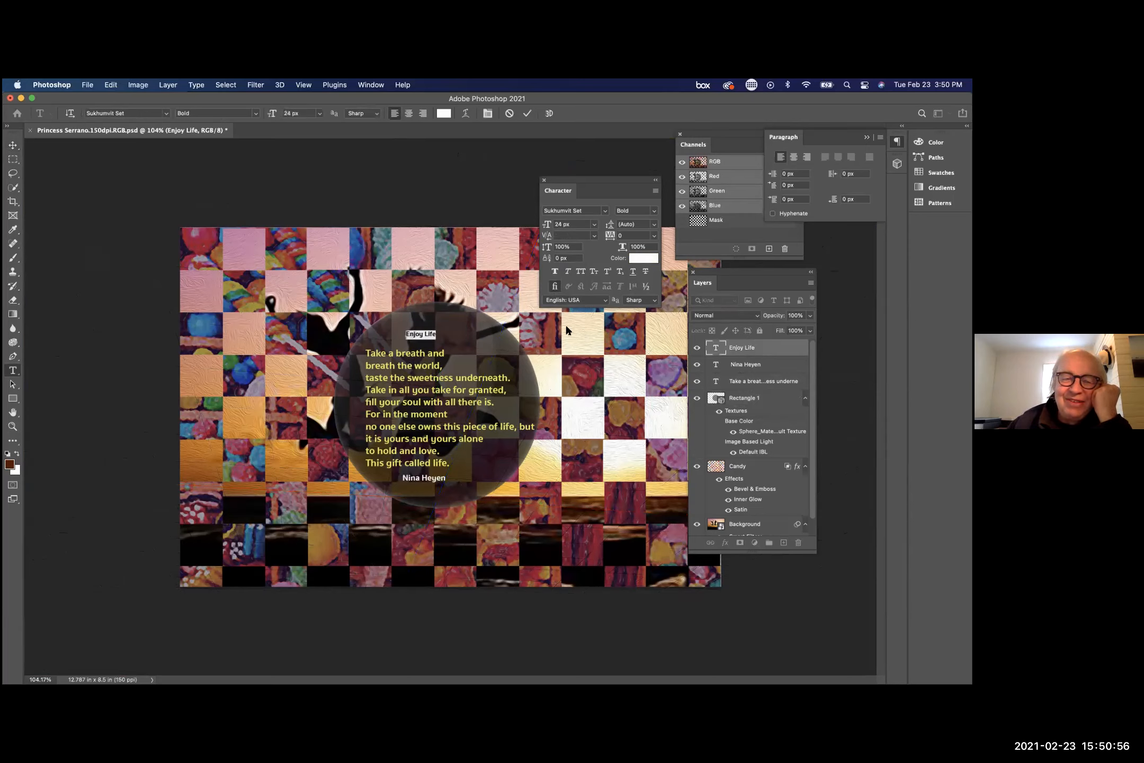
{"action": "left_click", "coordinate": [591, 226]}
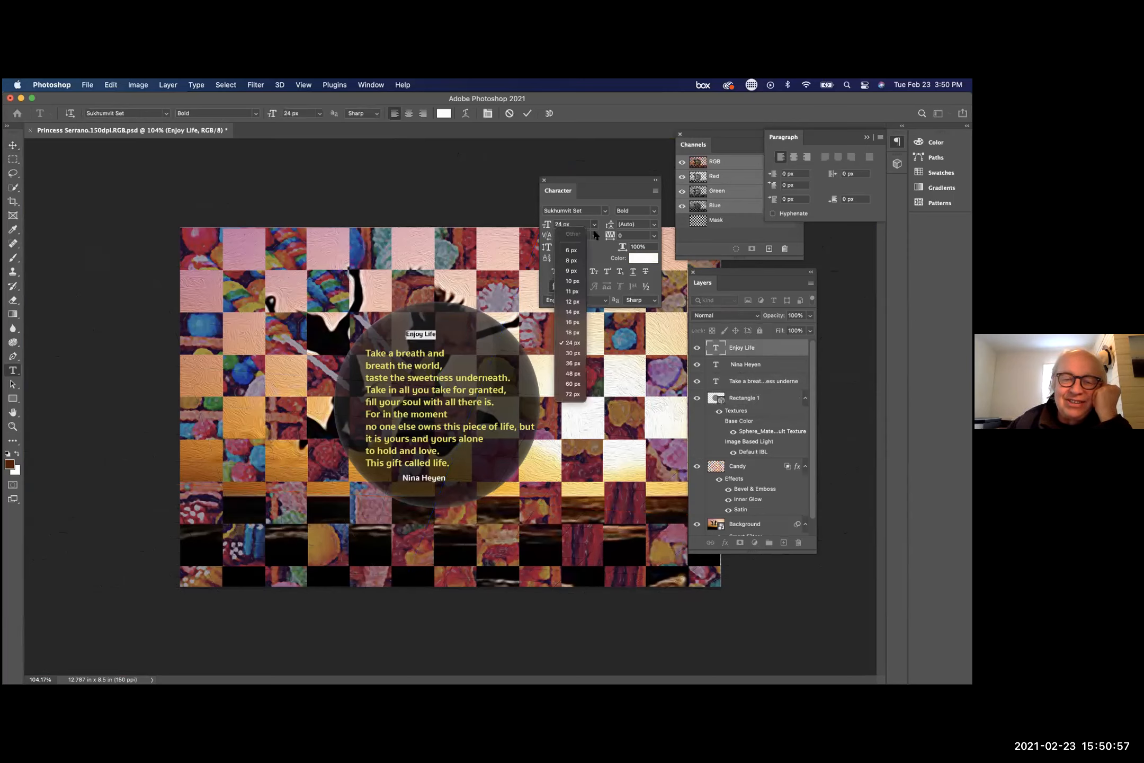
{"action": "left_click", "coordinate": [571, 353]}
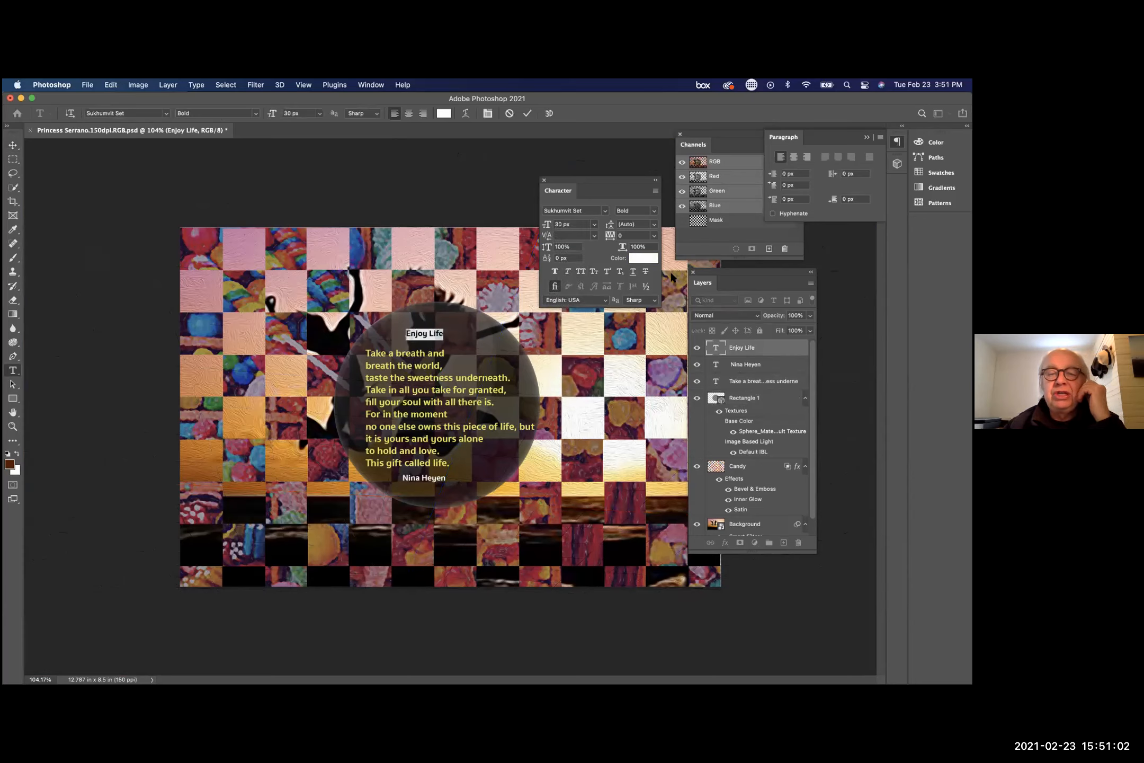
- Change the "Enjoy Life" title's text color to bright yellow, and select the author-name text layer below the poem
{"action": "left_click", "coordinate": [652, 257]}
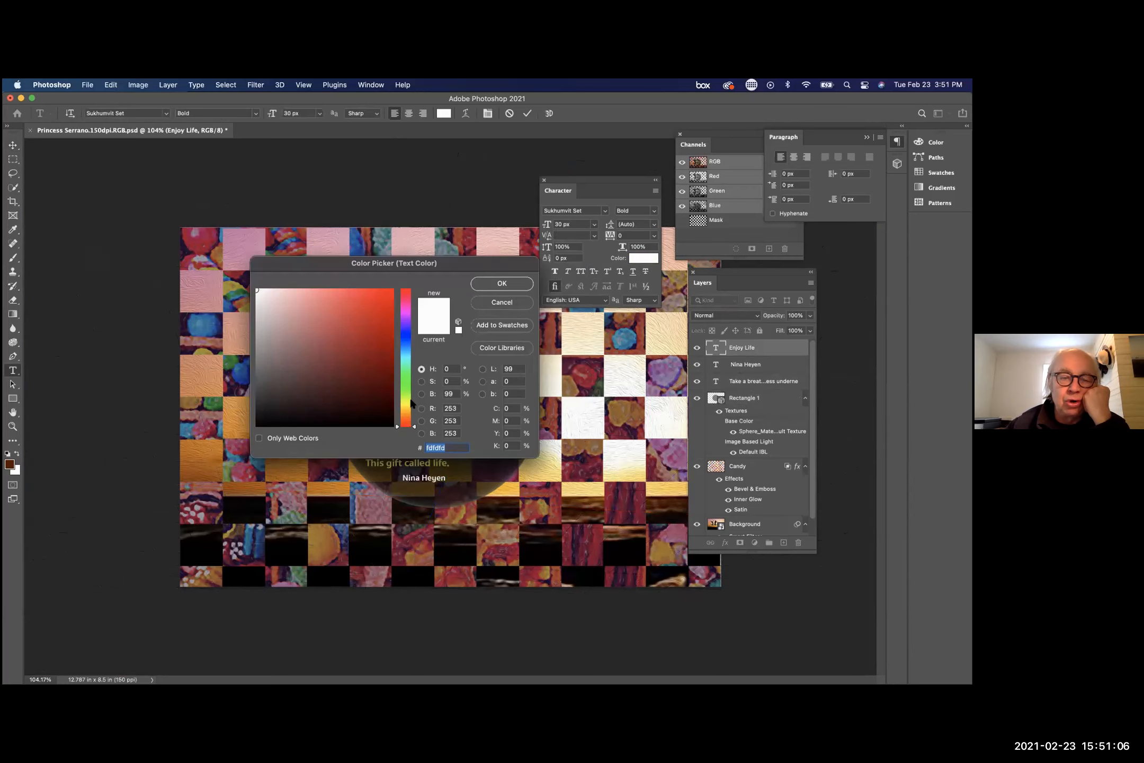
{"action": "left_click", "coordinate": [409, 401]}
{"action": "left_click_drag", "start_coordinate": [365, 302], "coordinate": [411, 282]}
{"action": "left_click", "coordinate": [502, 284]}
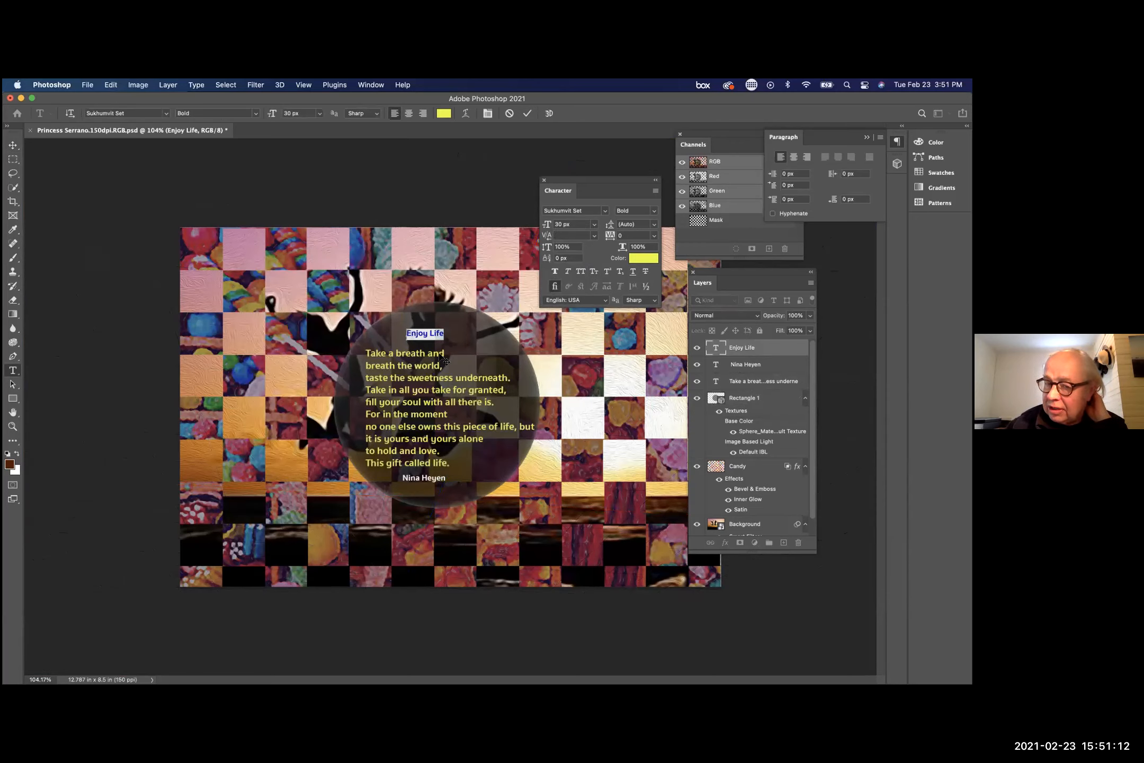
{"action": "left_click", "coordinate": [13, 145]}
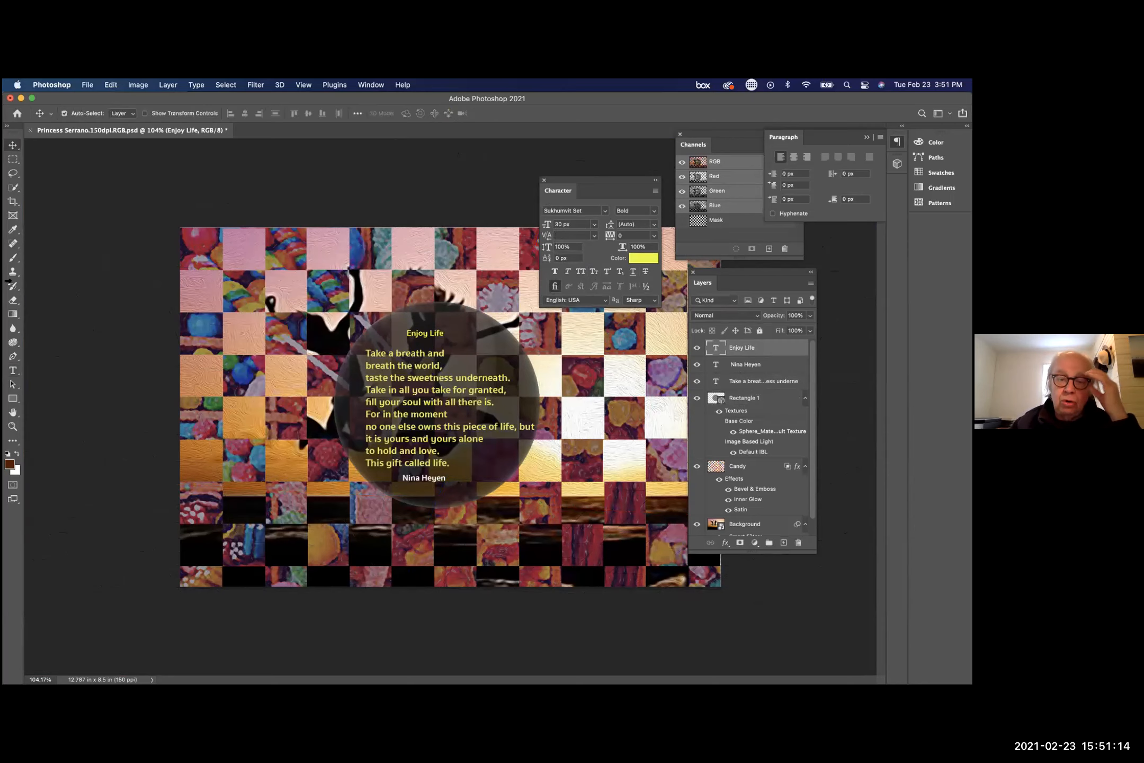
{"action": "left_click", "coordinate": [438, 478]}
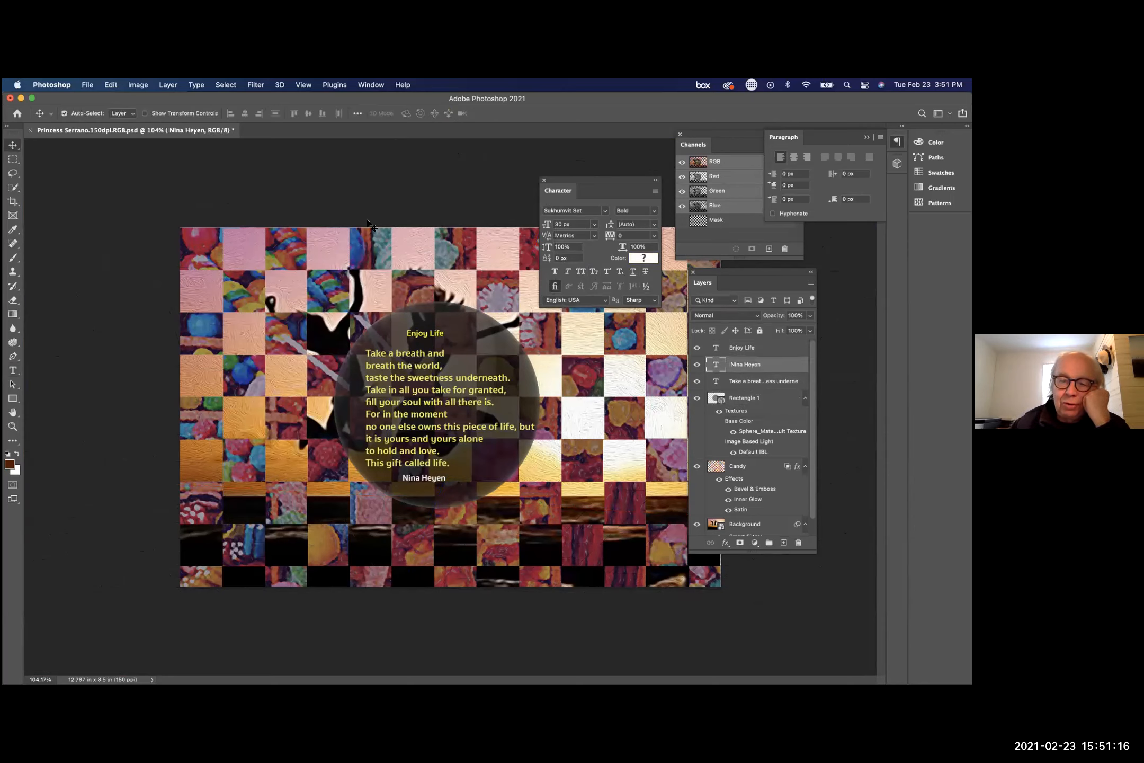
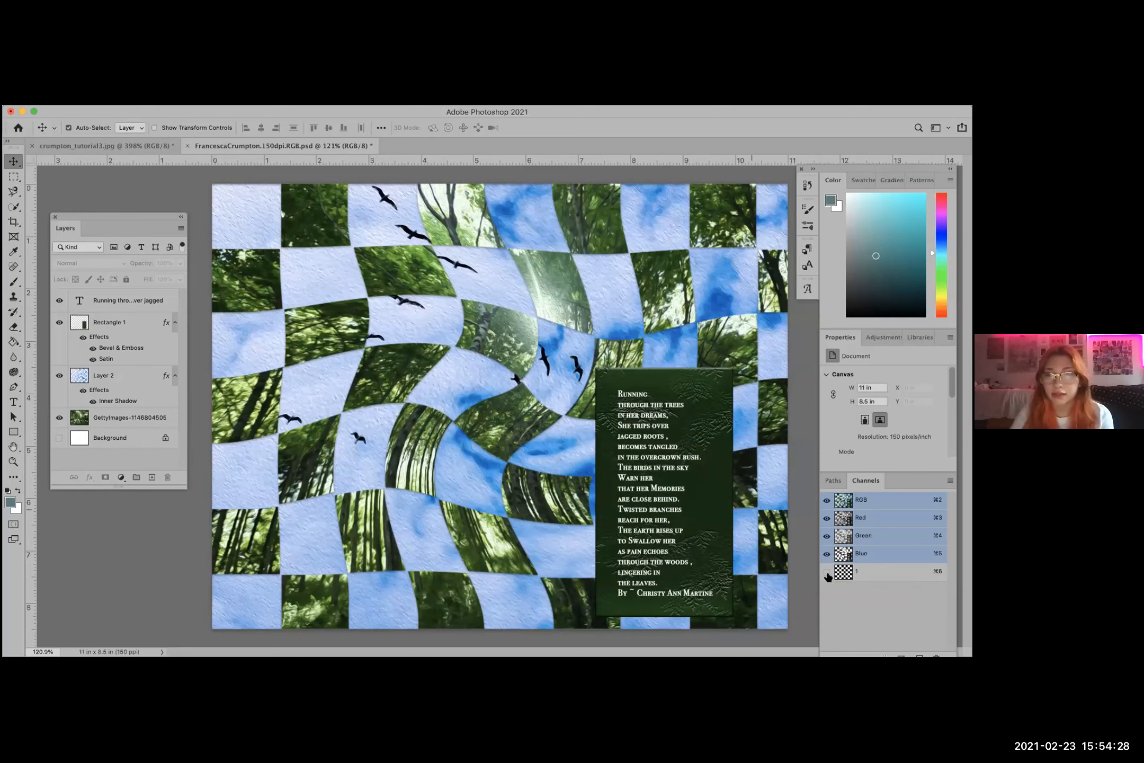
- Preview the overlay of alpha channel 1 on the checkerboard artwork, and review Layer 2's layer style options without changing them
{"action": "left_click", "coordinate": [827, 572]}
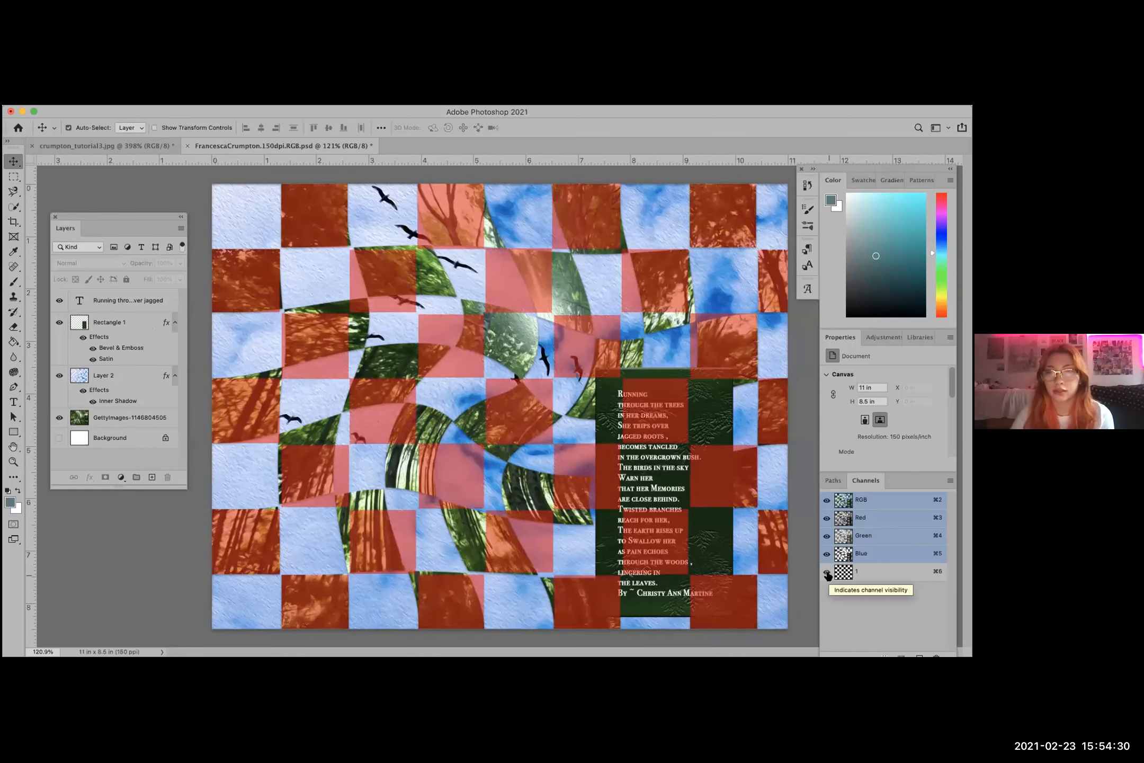
{"action": "left_click", "coordinate": [827, 573]}
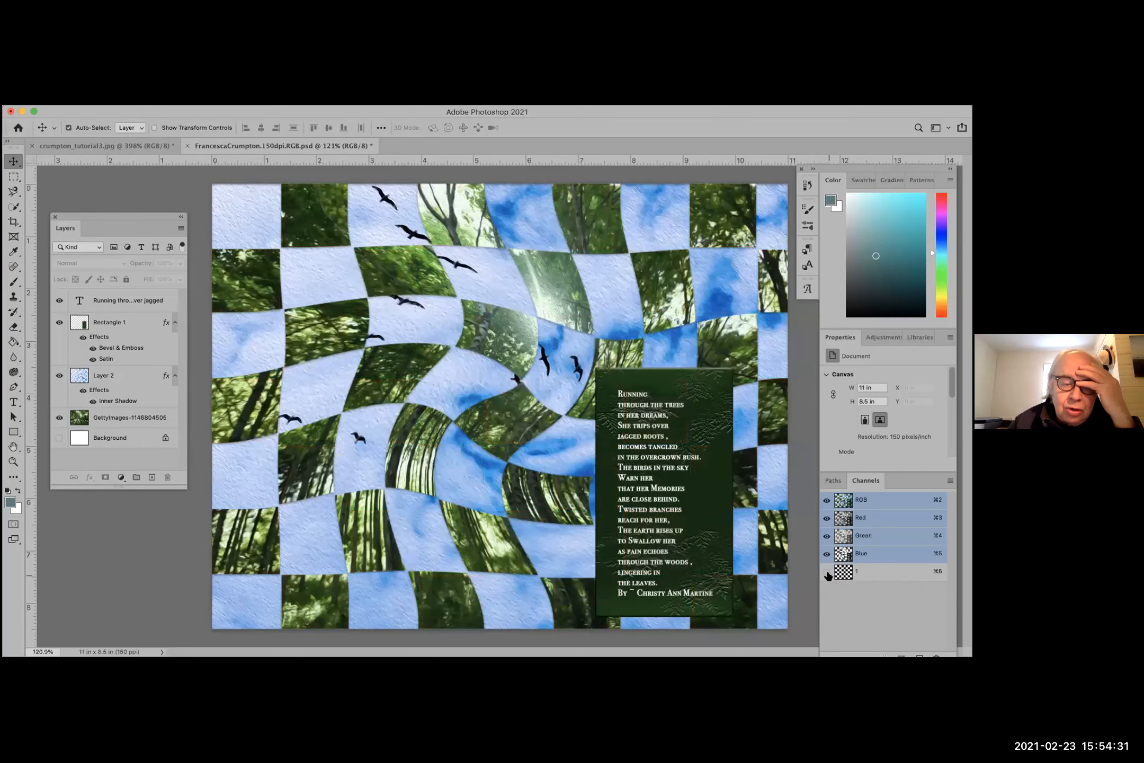
{"action": "left_click", "coordinate": [115, 384]}
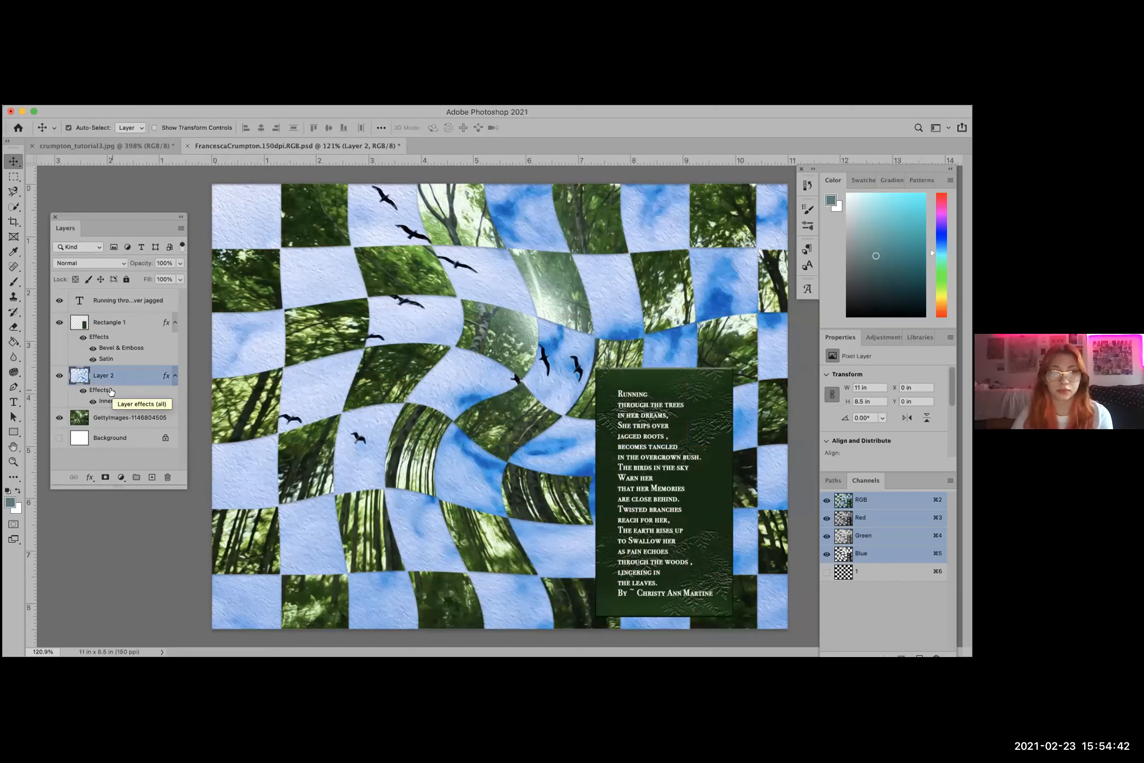
{"action": "double_click", "coordinate": [110, 390]}
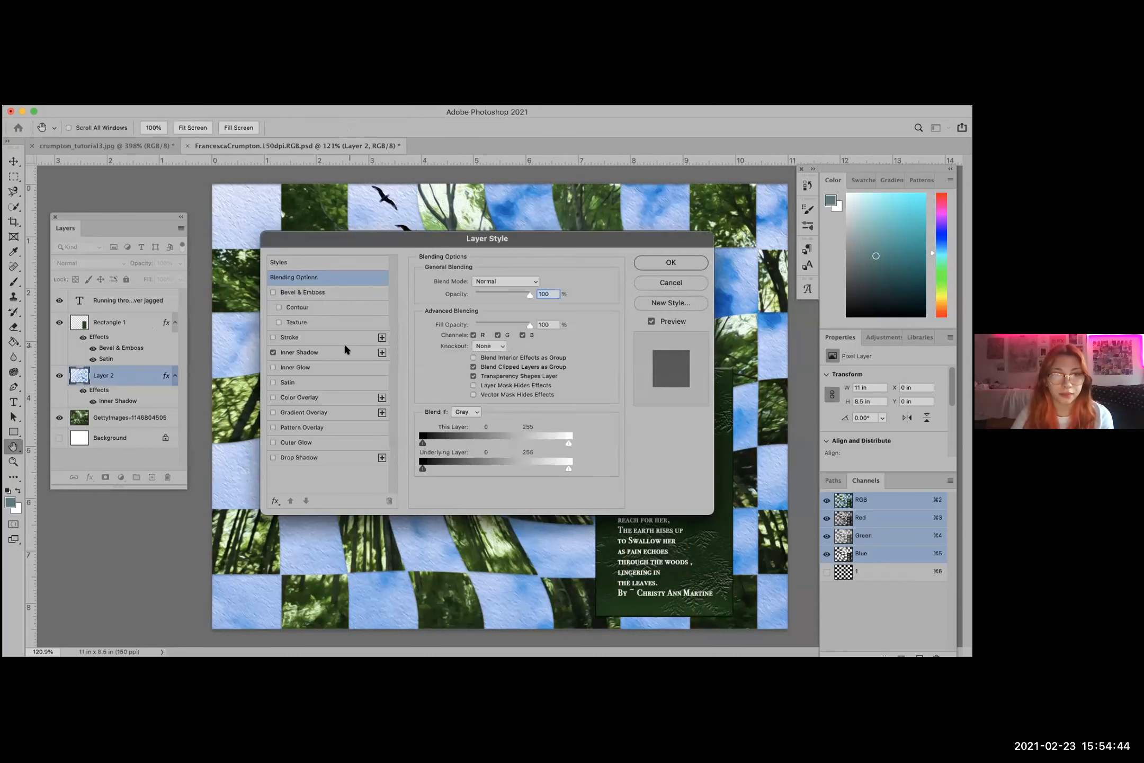
{"action": "left_click", "coordinate": [689, 282]}
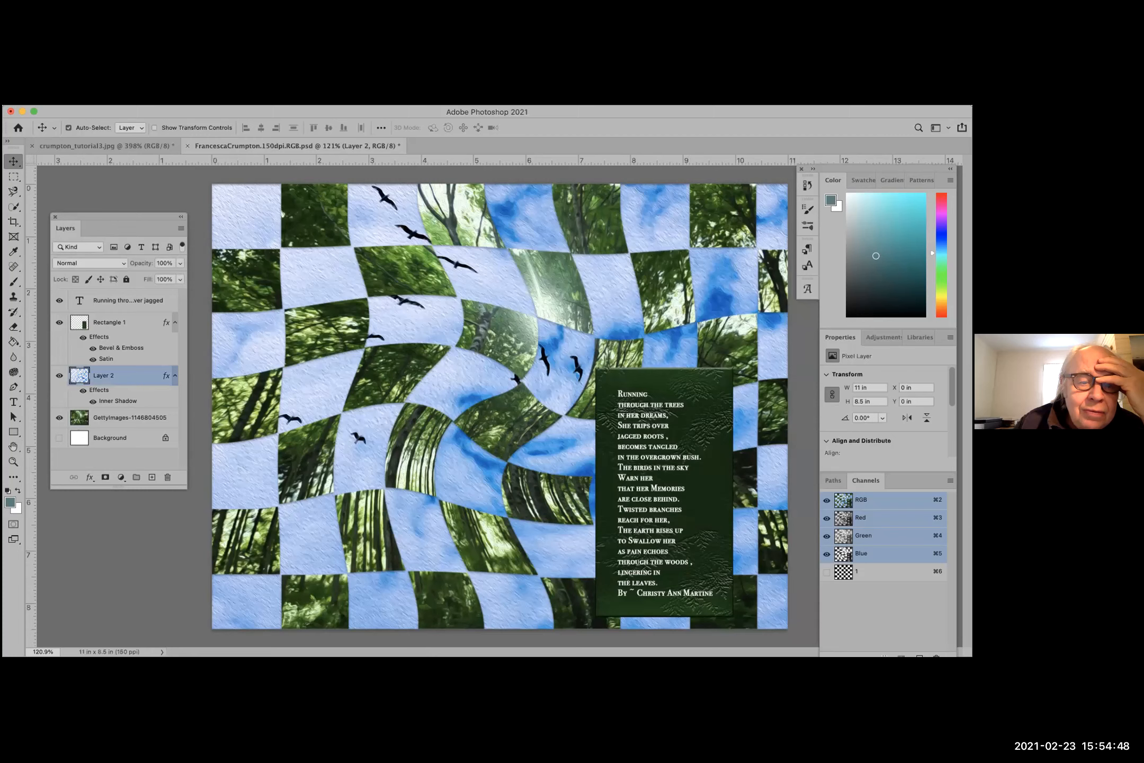
- Look up the Twirl distortion filter for Layer 2, and hide that layer to inspect the warped forest photo beneath
{"action": "left_click", "coordinate": [267, 99]}
{"action": "mouse_move", "coordinate": [305, 257]}
{"action": "mouse_move", "coordinate": [303, 232]}
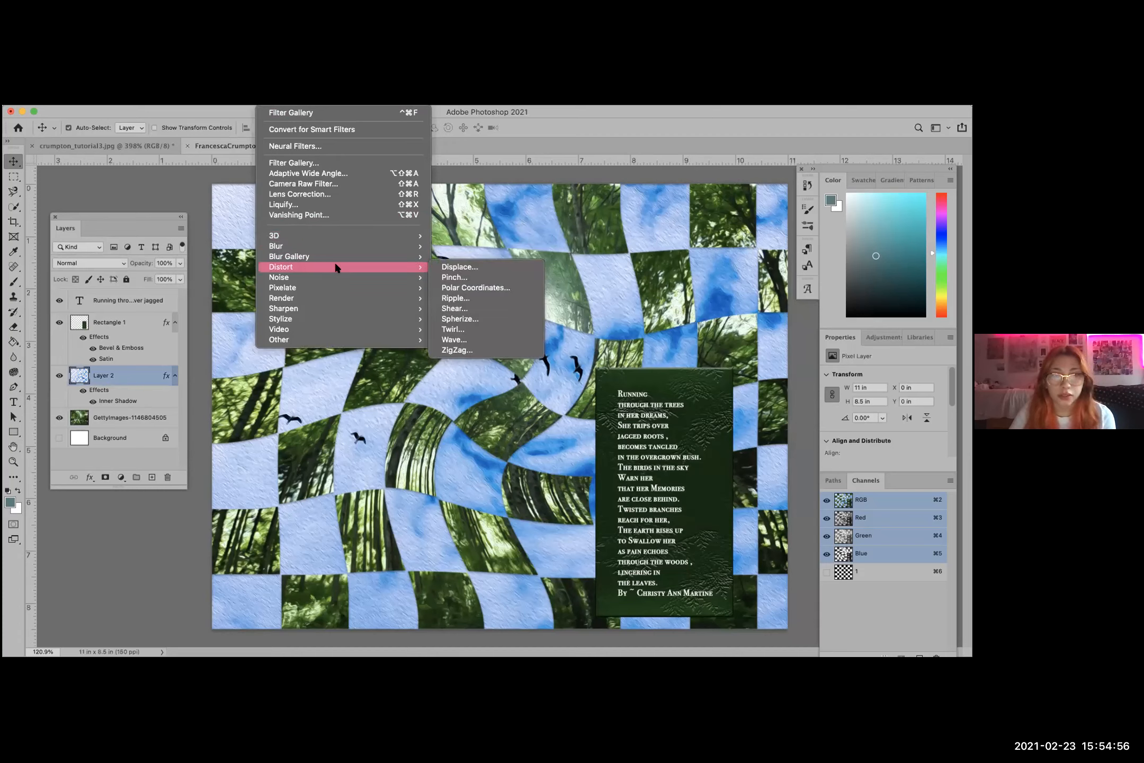
{"action": "left_click", "coordinate": [479, 329]}
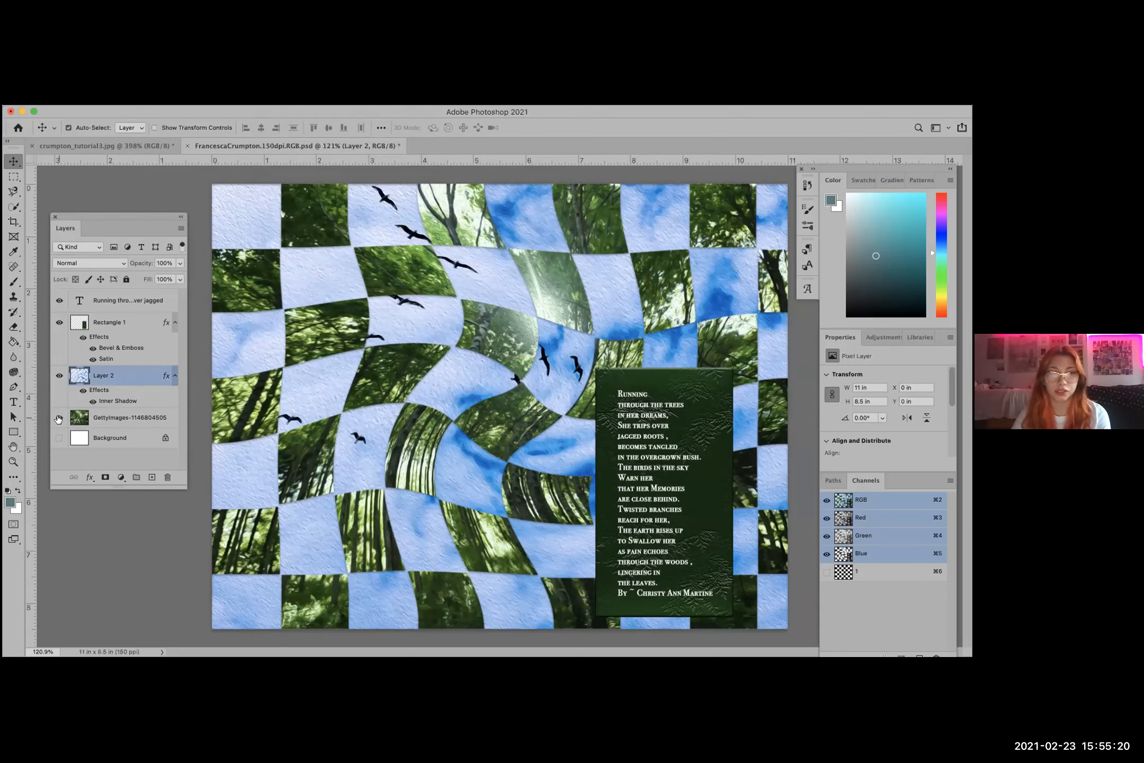
{"action": "left_click", "coordinate": [57, 377]}
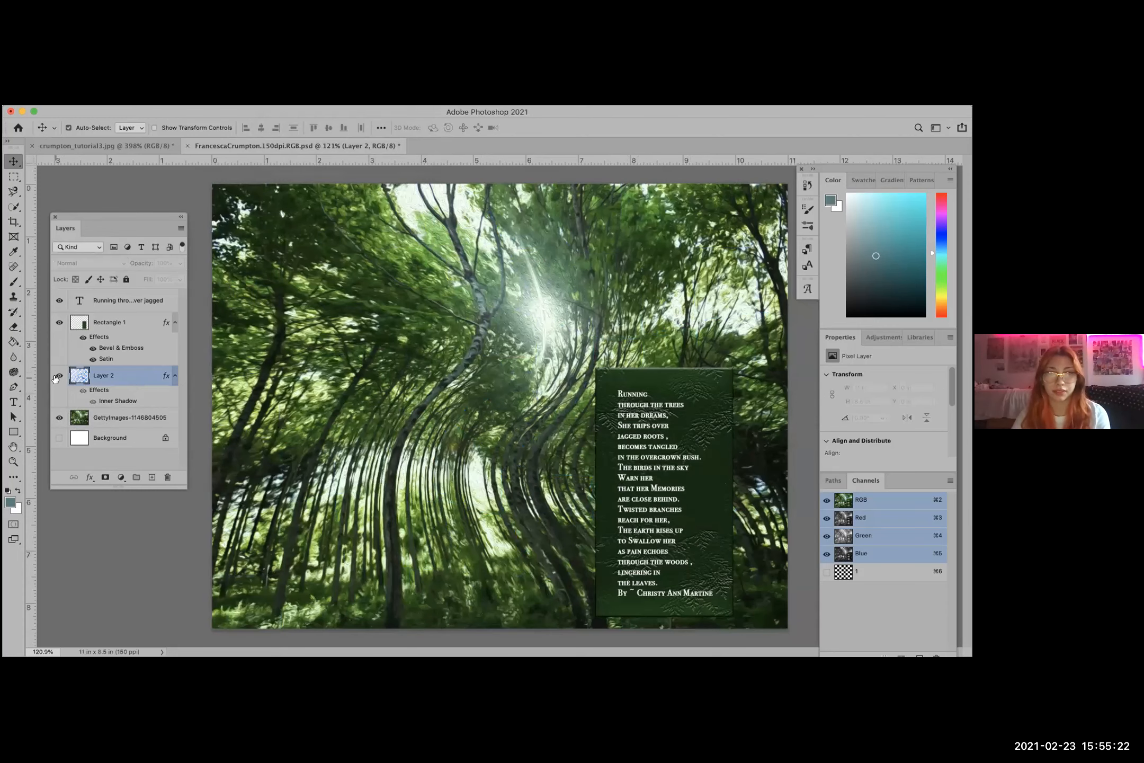
- Show Layer 2 of the forest composition again, move the Box browser window out of the way and switch to Photoshop
{"action": "left_click", "coordinate": [56, 377]}
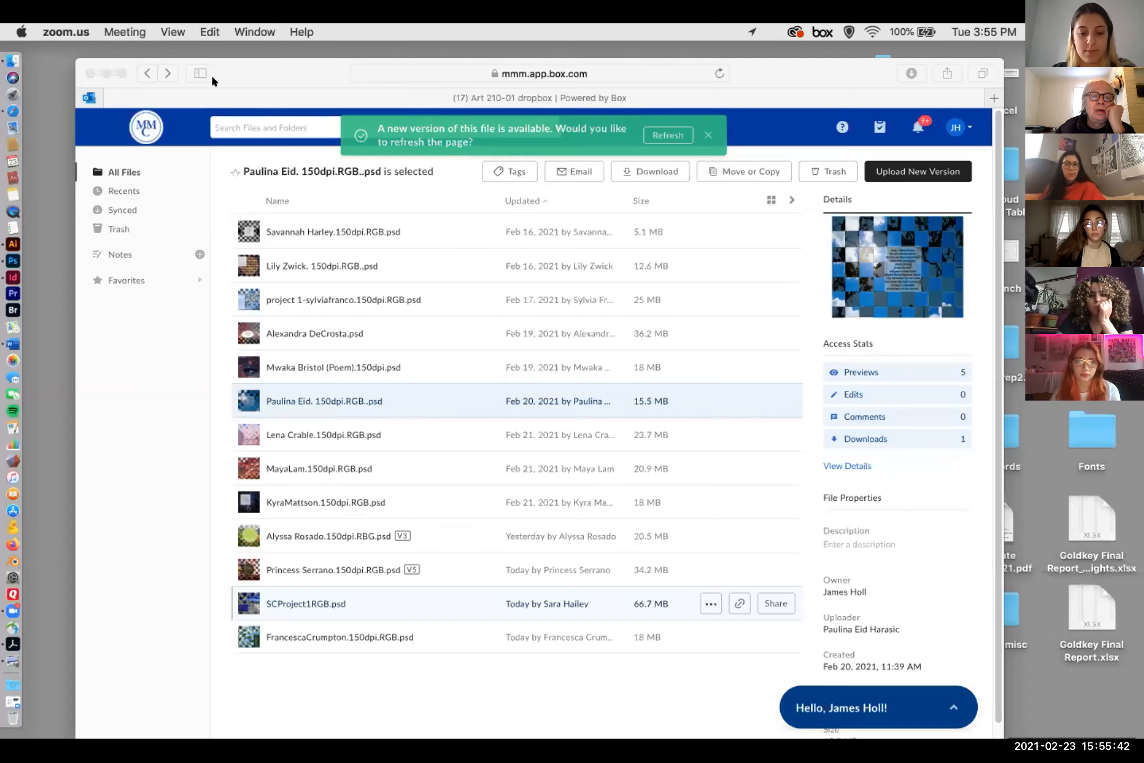
{"action": "left_click_drag", "start_coordinate": [211, 76], "coordinate": [1143, 371]}
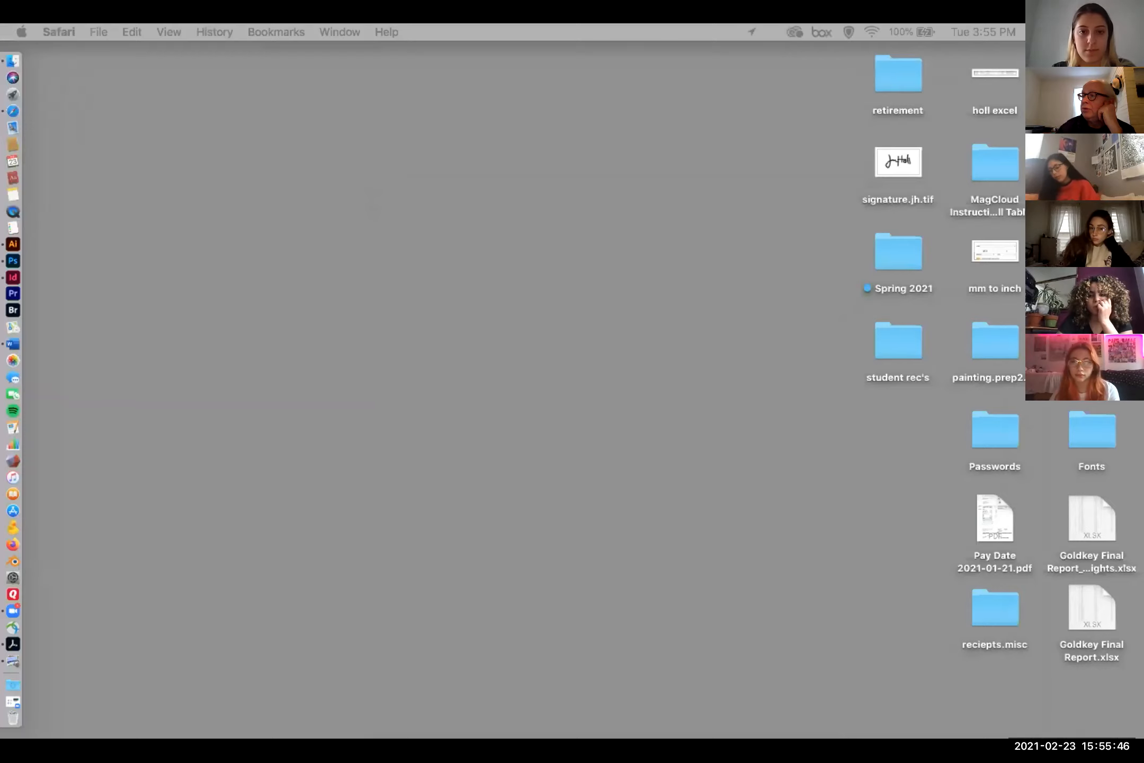
{"action": "key", "text": "super+Tab"}
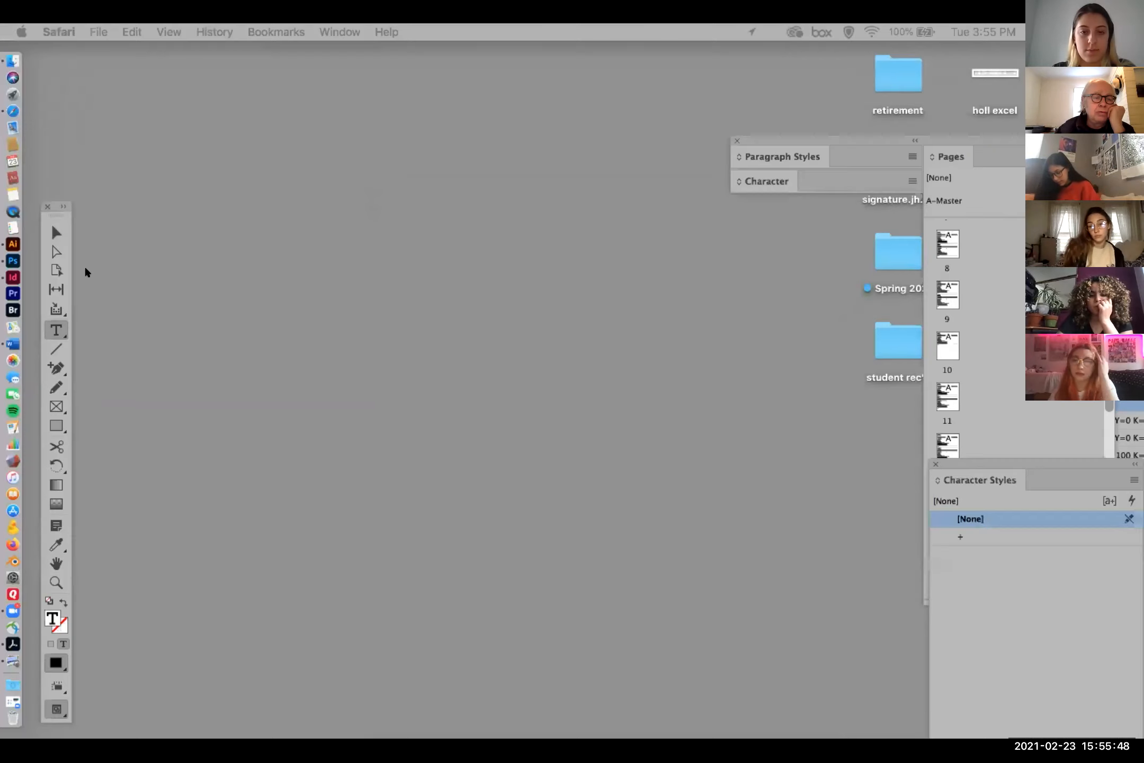
{"action": "left_click", "coordinate": [10, 259]}
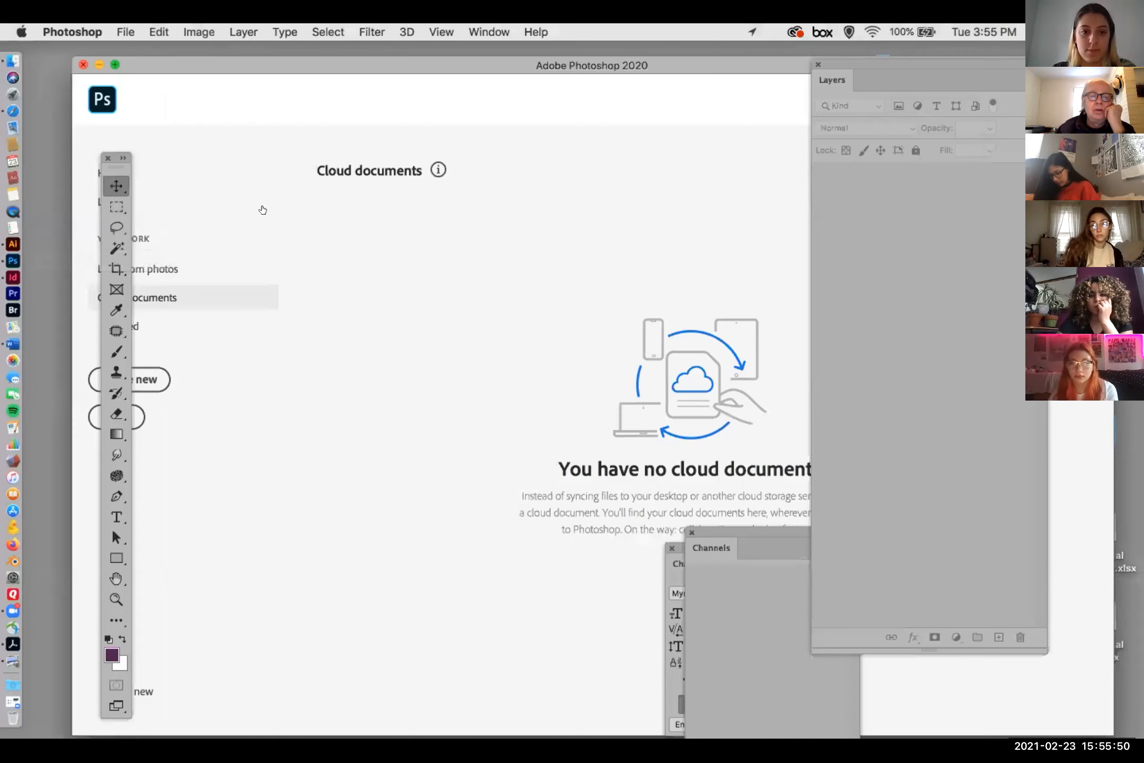
- Start opening a file and browse from the Desktop to the Spring 2021 folder
{"action": "left_click", "coordinate": [122, 32]}
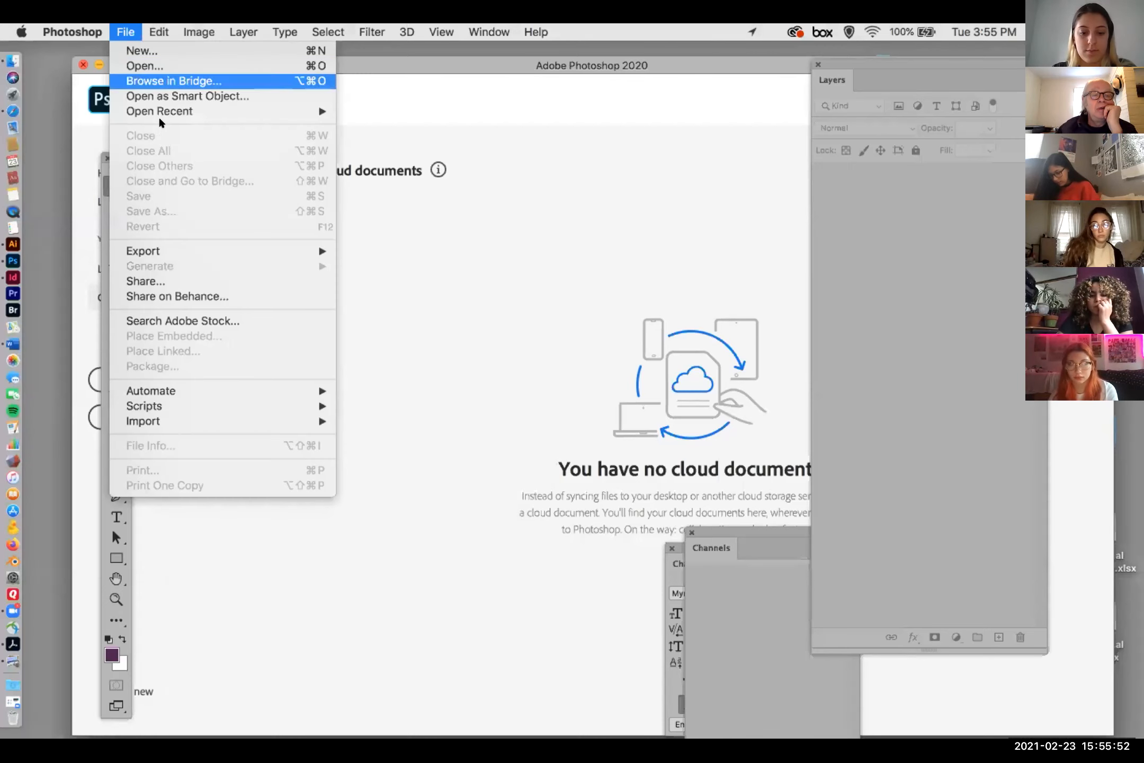
{"action": "mouse_move", "coordinate": [171, 117]}
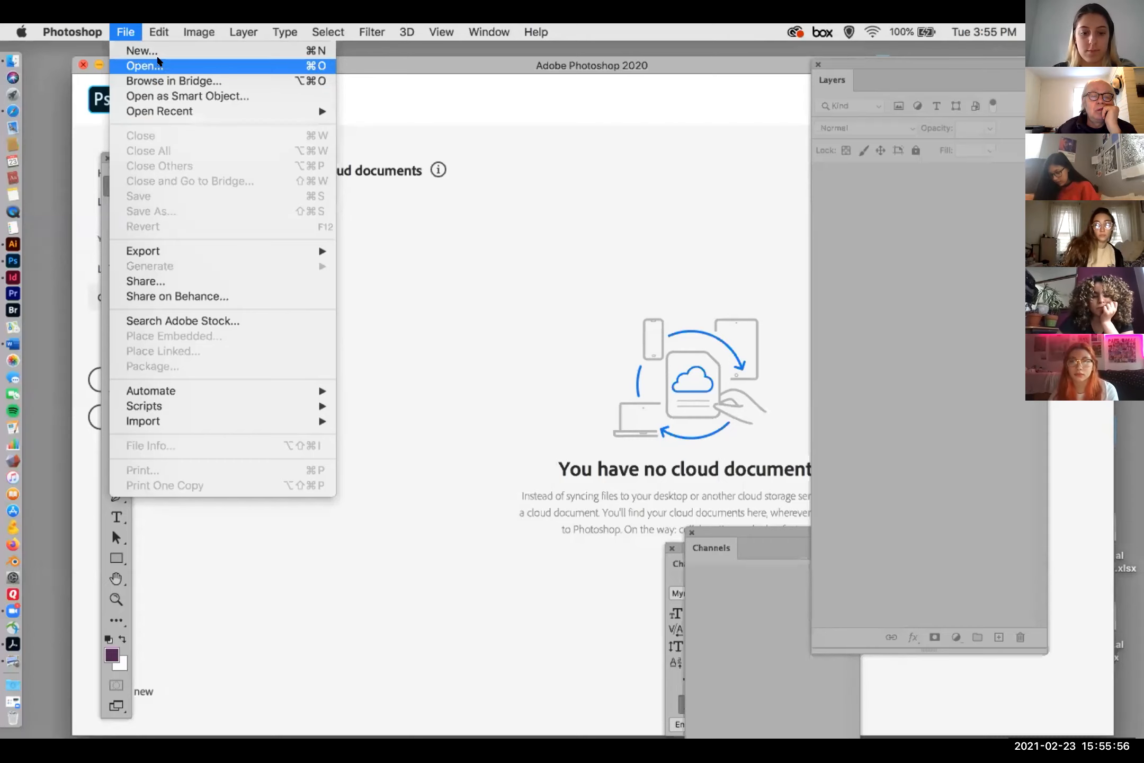
{"action": "left_click", "coordinate": [158, 66]}
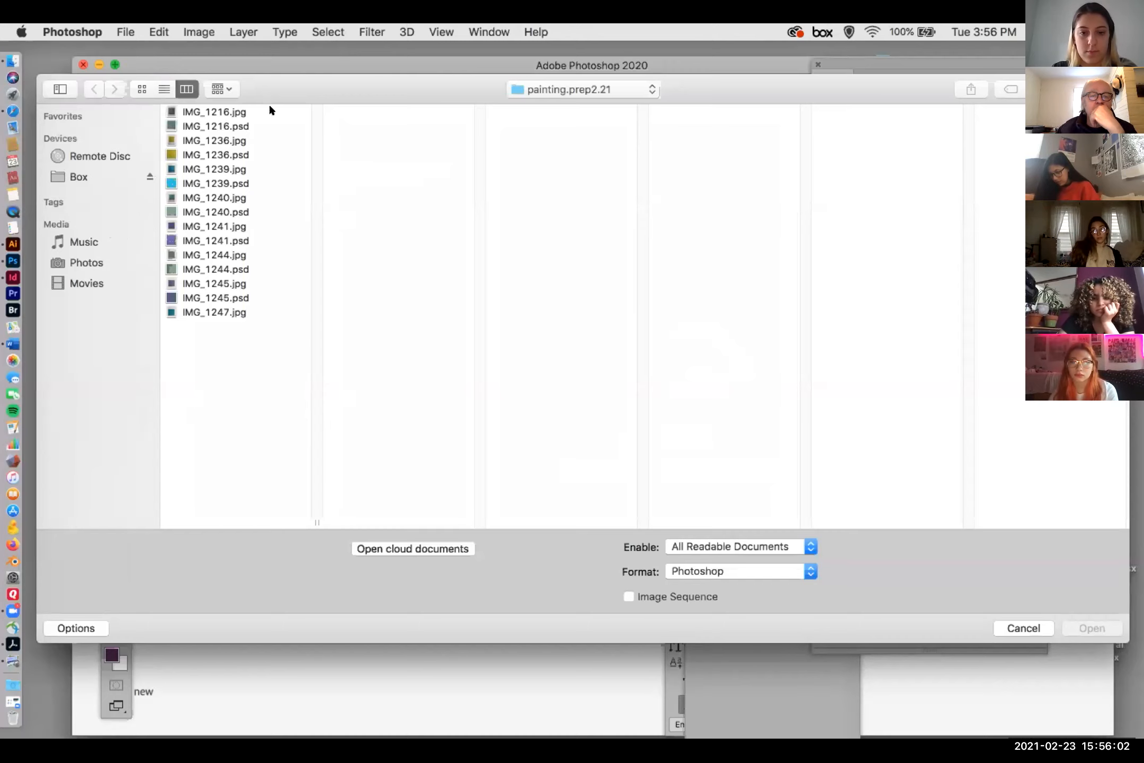
{"action": "left_click_drag", "start_coordinate": [280, 88], "coordinate": [281, 151]}
{"action": "left_click", "coordinate": [541, 153]}
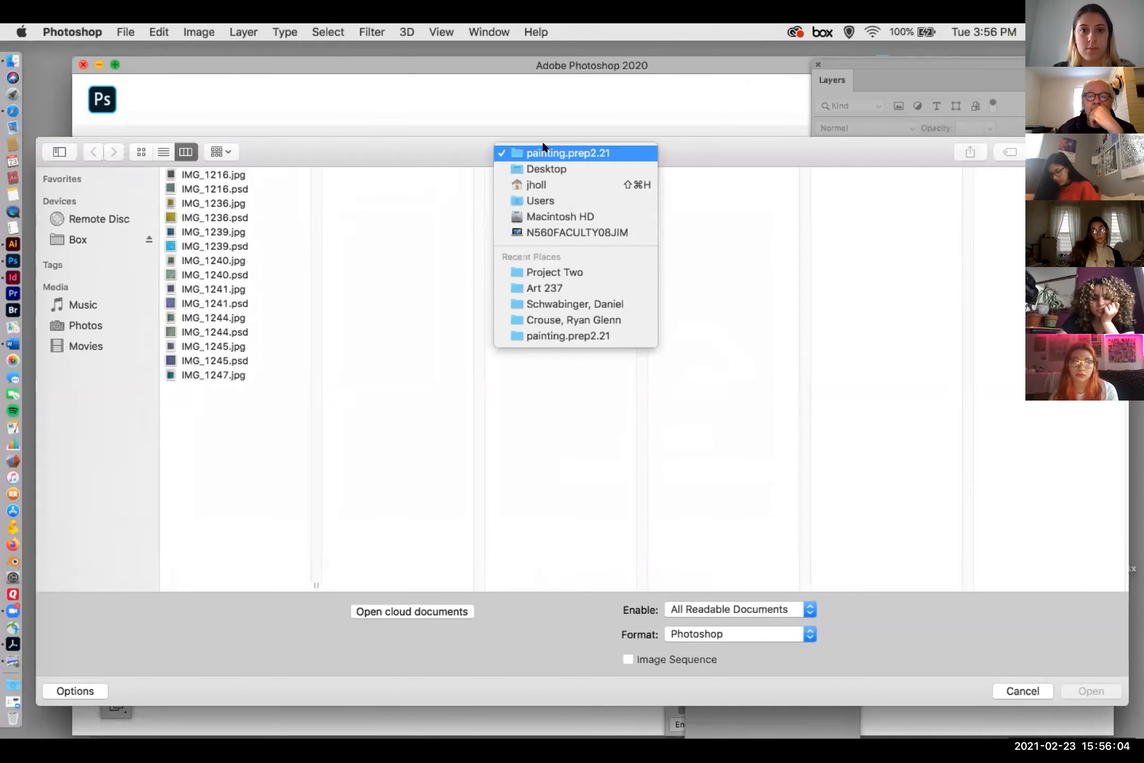
{"action": "left_click", "coordinate": [551, 168]}
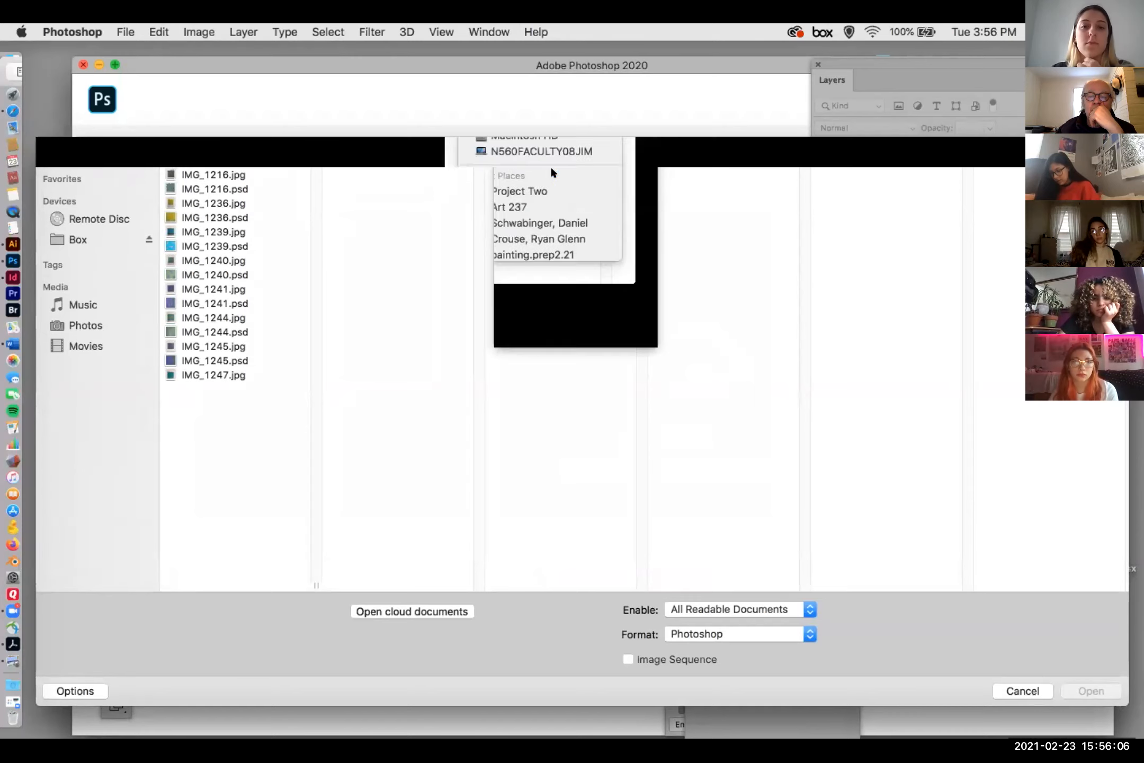
{"action": "left_click", "coordinate": [184, 388]}
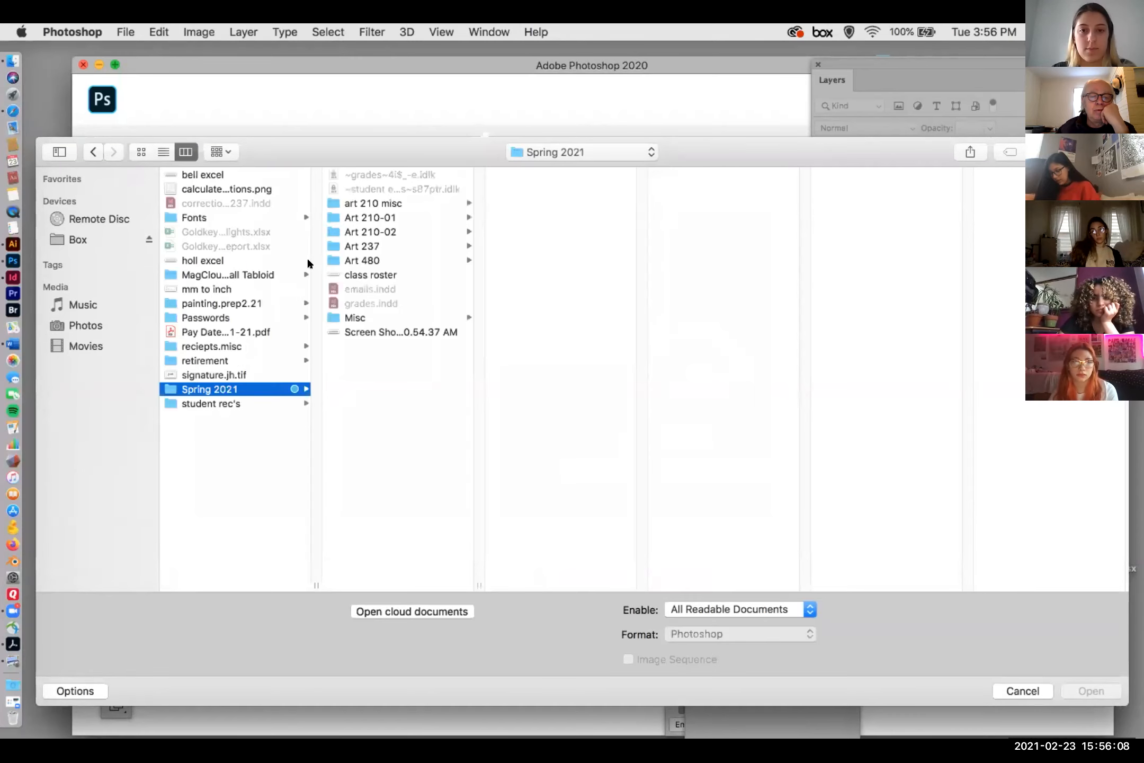
- Browse to the Art 210-01 student folder inside Art 210-01, widening the file list to show full names
{"action": "left_click", "coordinate": [339, 202]}
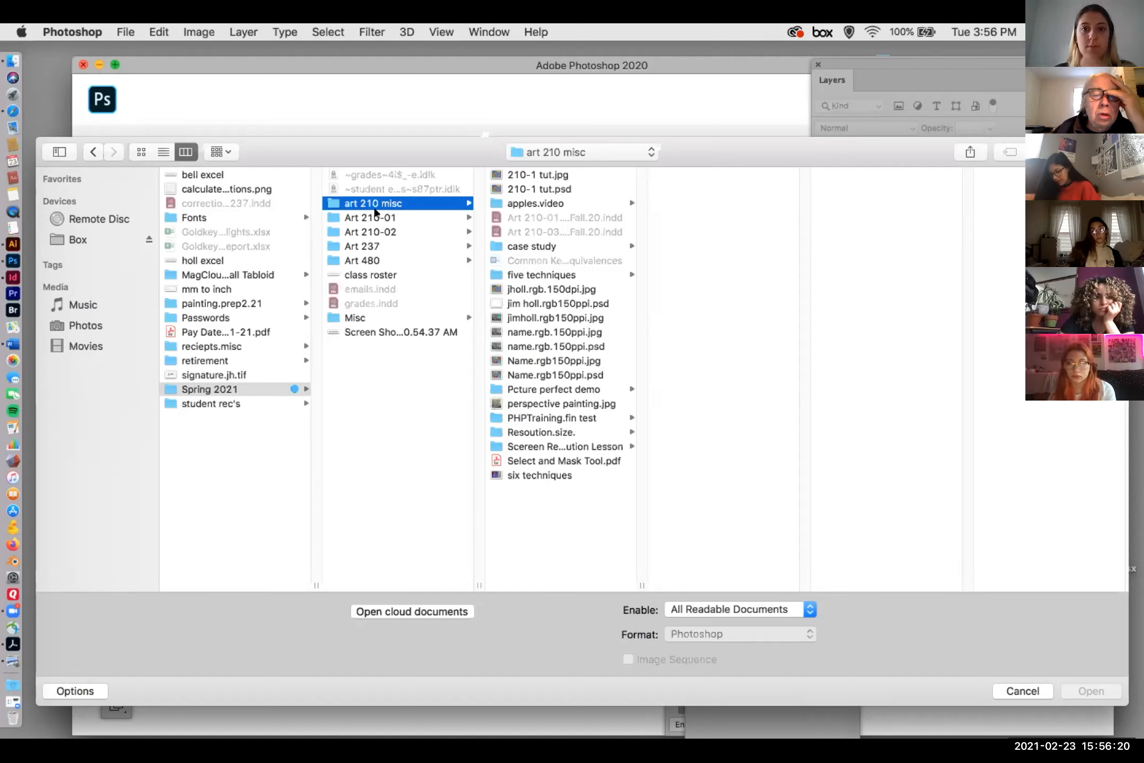
{"action": "left_click", "coordinate": [375, 218]}
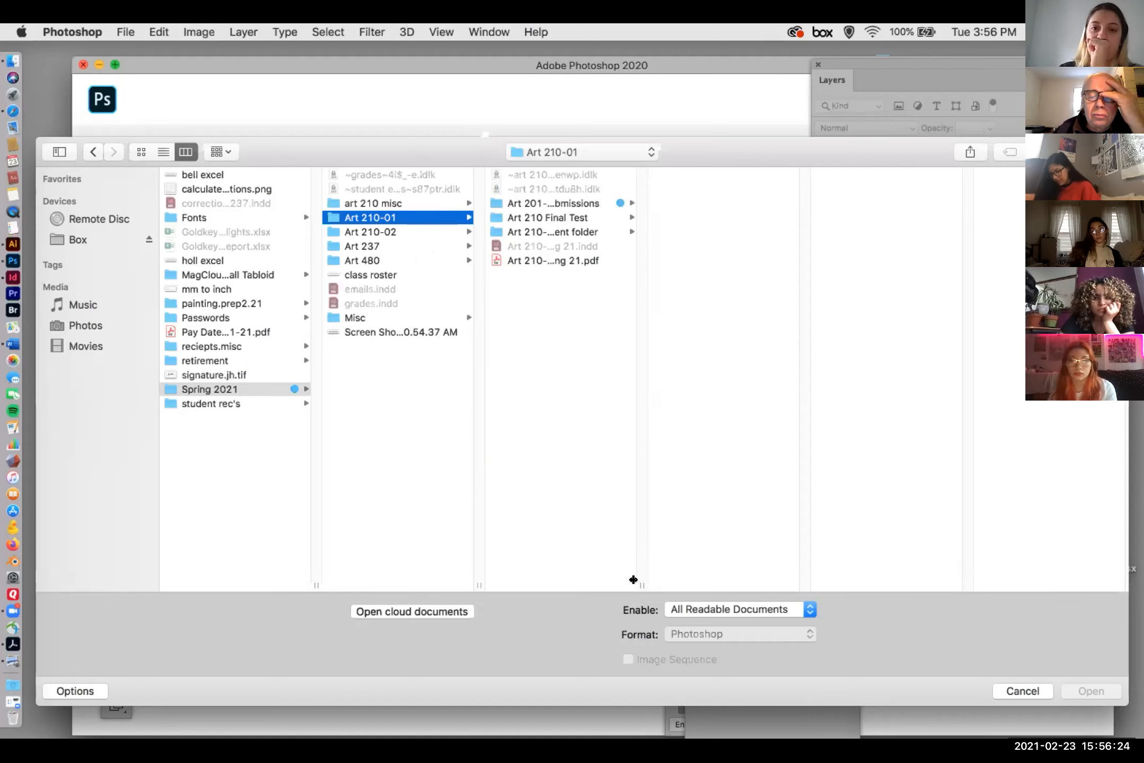
{"action": "left_click_drag", "start_coordinate": [773, 570], "coordinate": [861, 550]}
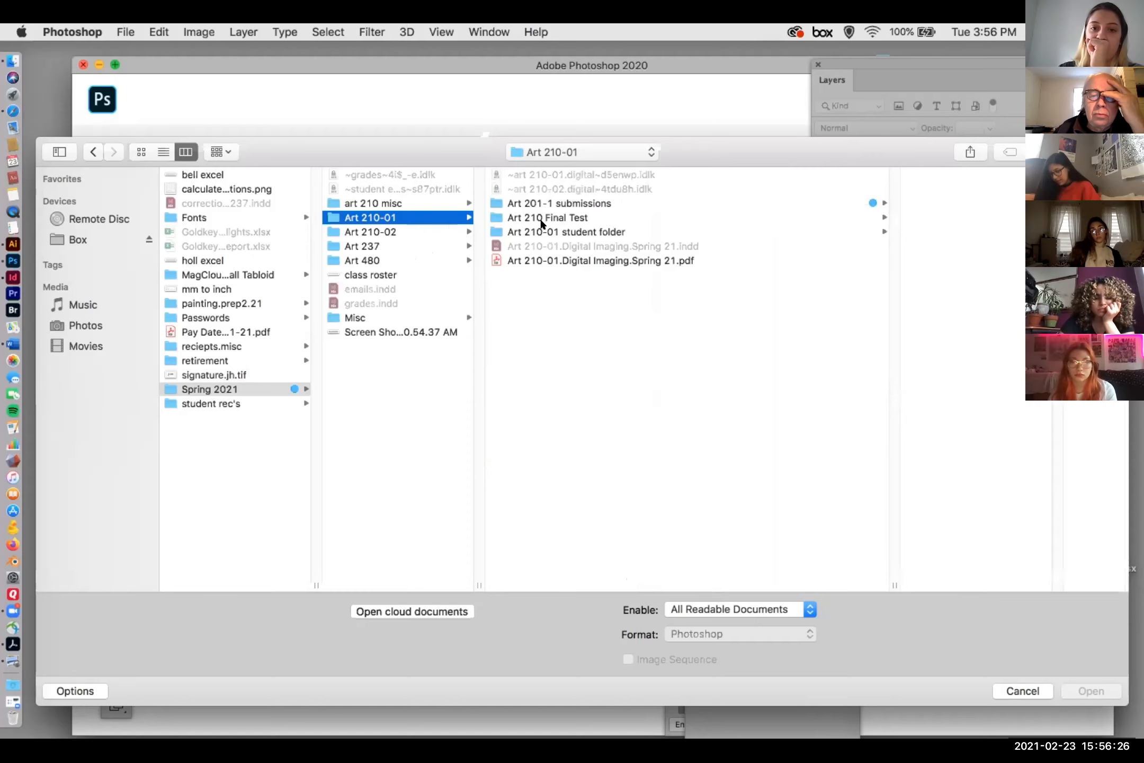
{"action": "left_click", "coordinate": [540, 231]}
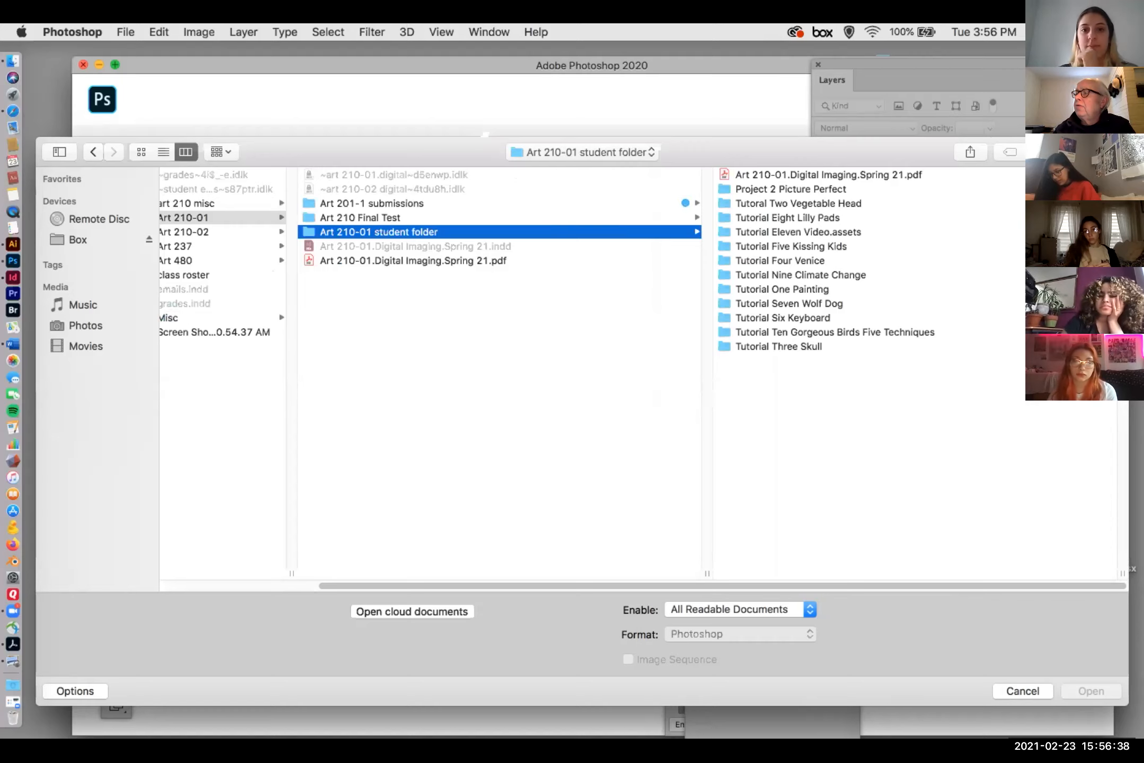
{"action": "key", "text": "super+Tab"}
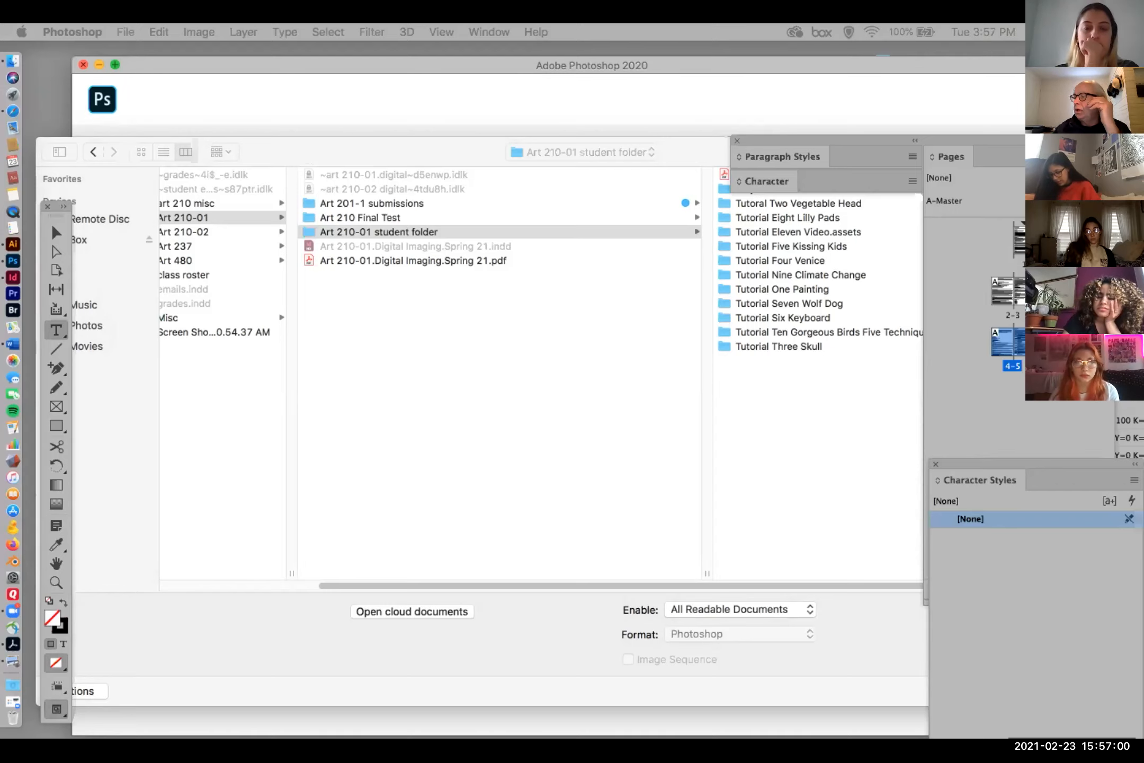
{"action": "left_click", "coordinate": [454, 336]}
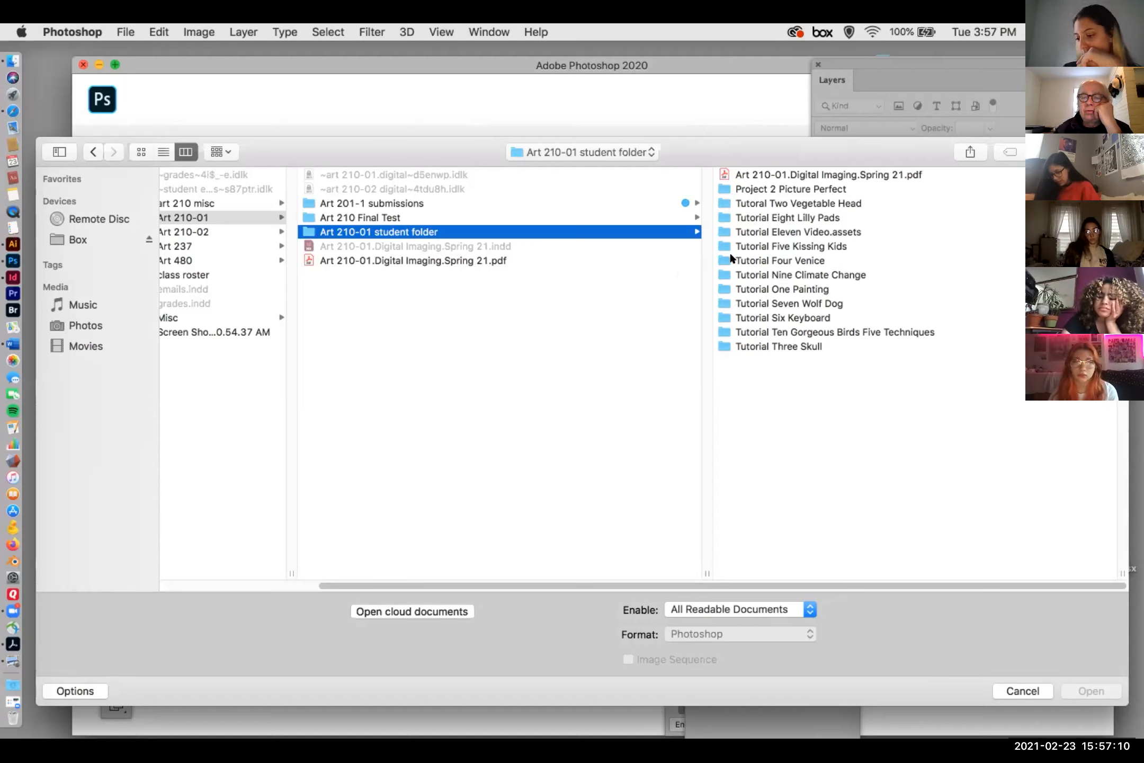
- Open skull.tif from the Tutorial Three Skull folder
{"action": "left_click", "coordinate": [723, 345]}
{"action": "left_click", "coordinate": [723, 175]}
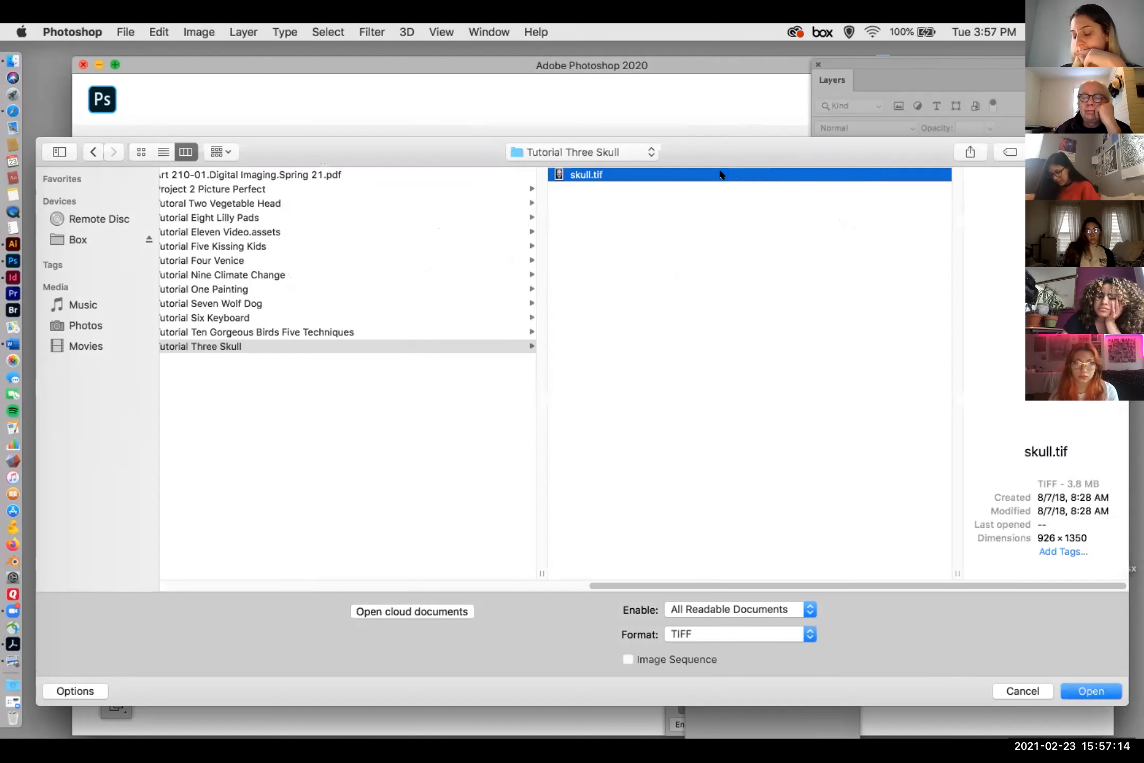
{"action": "right_click", "coordinate": [724, 174]}
{"action": "left_click", "coordinate": [659, 174]}
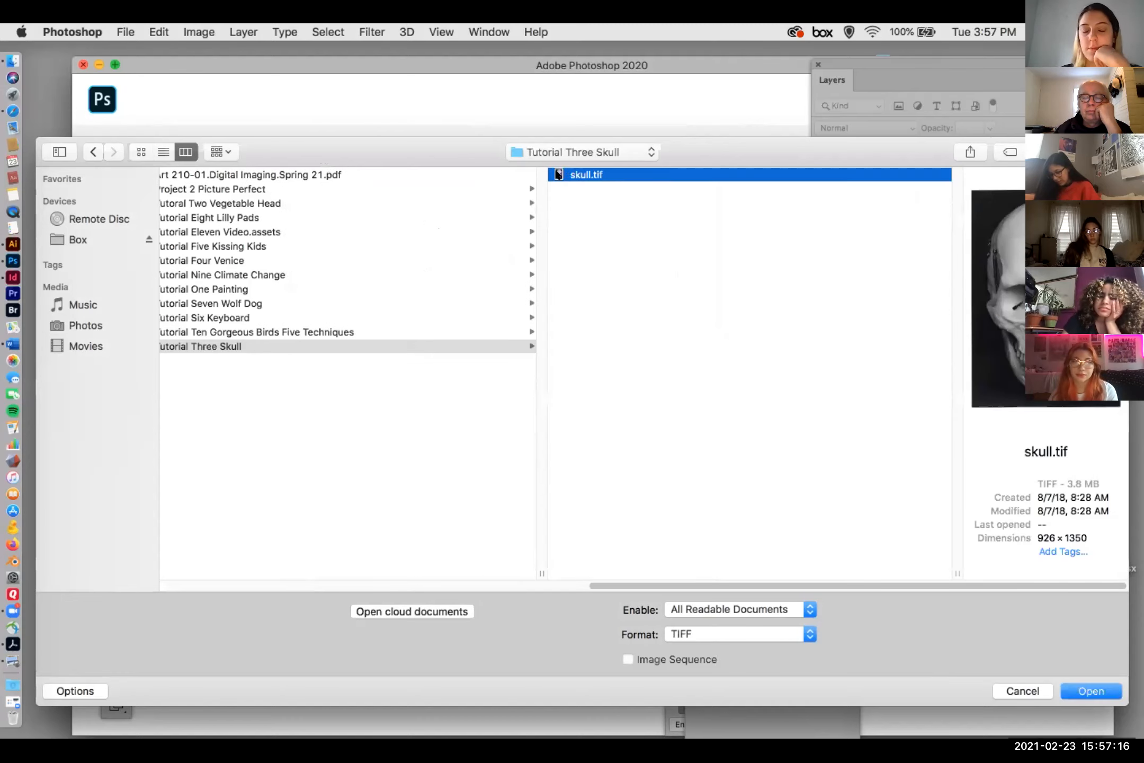
{"action": "right_click", "coordinate": [563, 179]}
{"action": "left_click", "coordinate": [888, 265]}
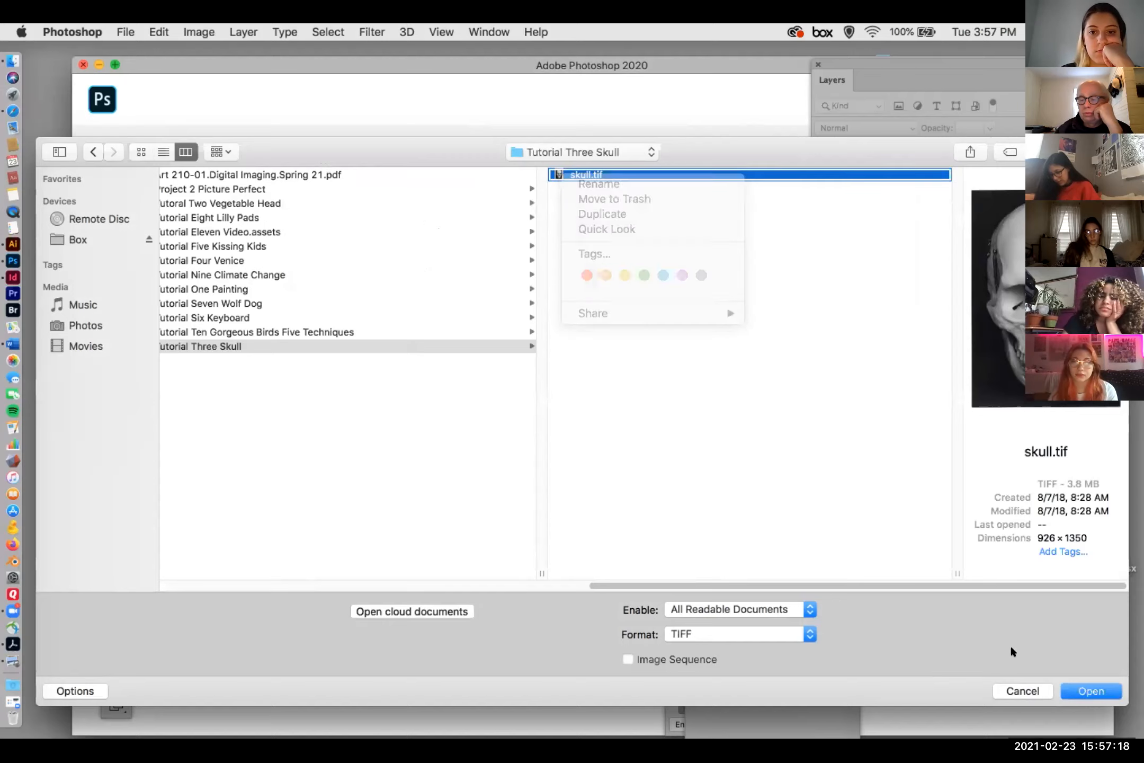
{"action": "left_click", "coordinate": [1086, 691]}
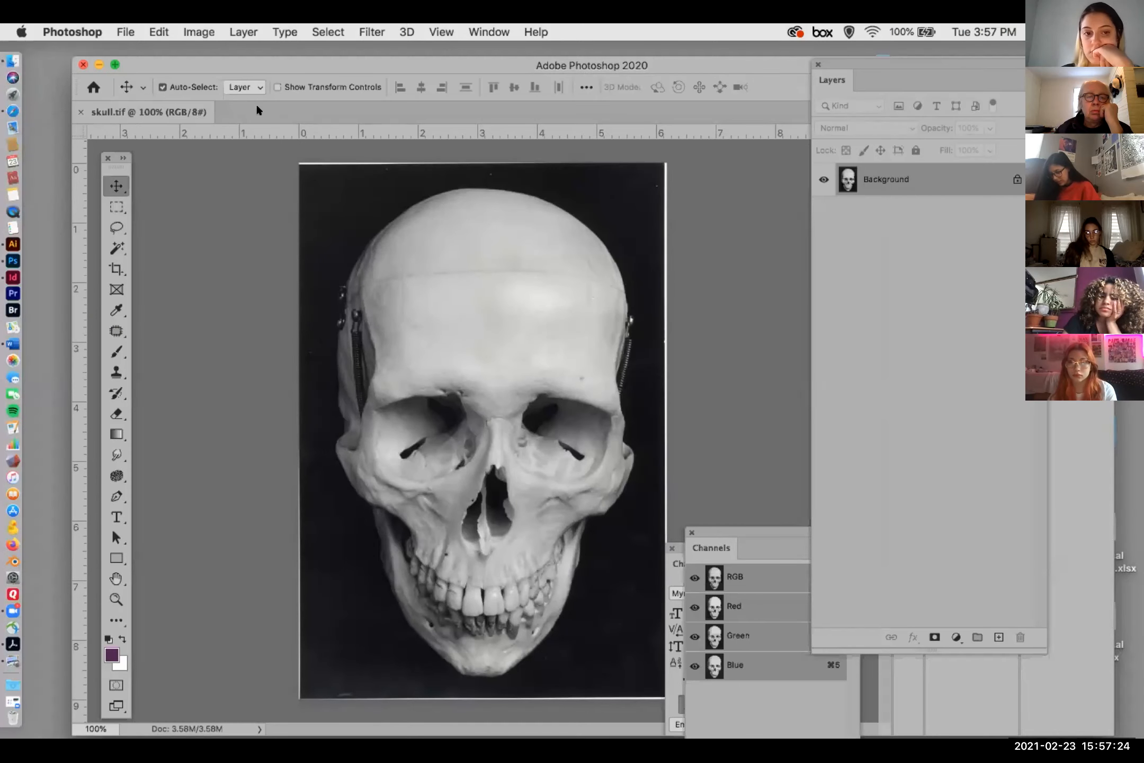
- Move the document window up and reposition the overlapping Channels and Character panels as separate panels beside the skull image
{"action": "left_click_drag", "start_coordinate": [169, 60], "coordinate": [170, 28]}
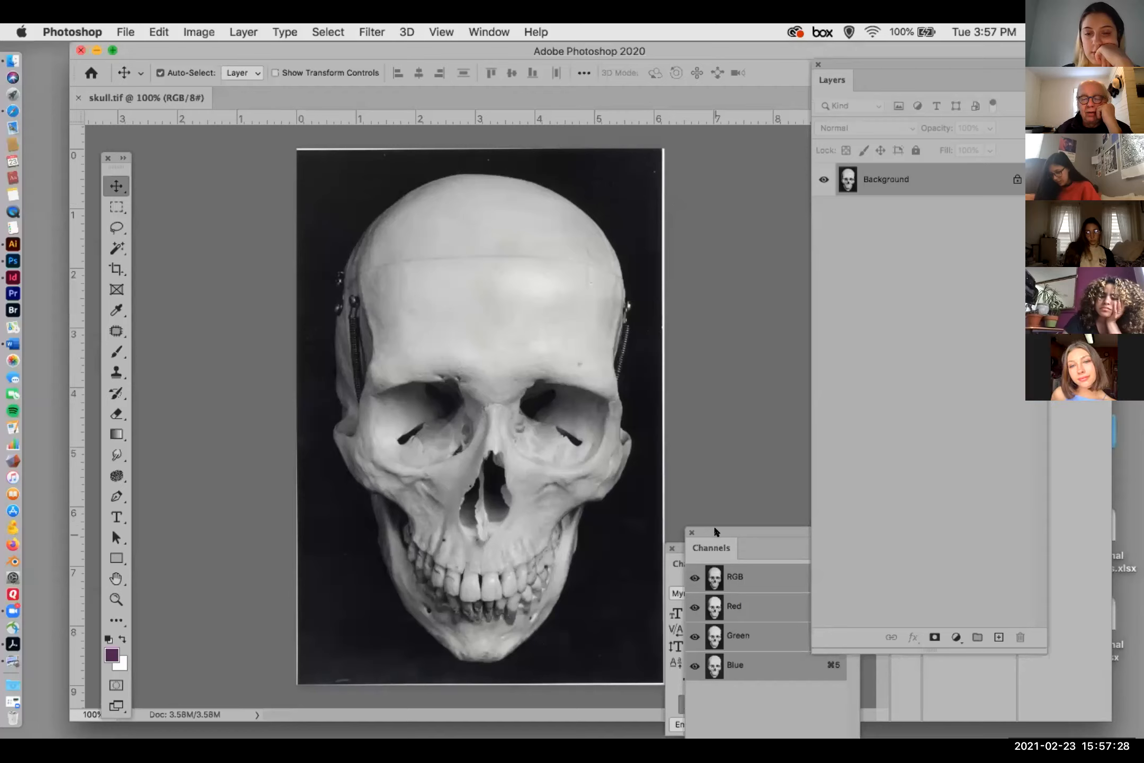
{"action": "left_click_drag", "start_coordinate": [715, 530], "coordinate": [763, 512]}
{"action": "left_click", "coordinate": [706, 550]}
{"action": "left_click_drag", "start_coordinate": [710, 548], "coordinate": [758, 280]}
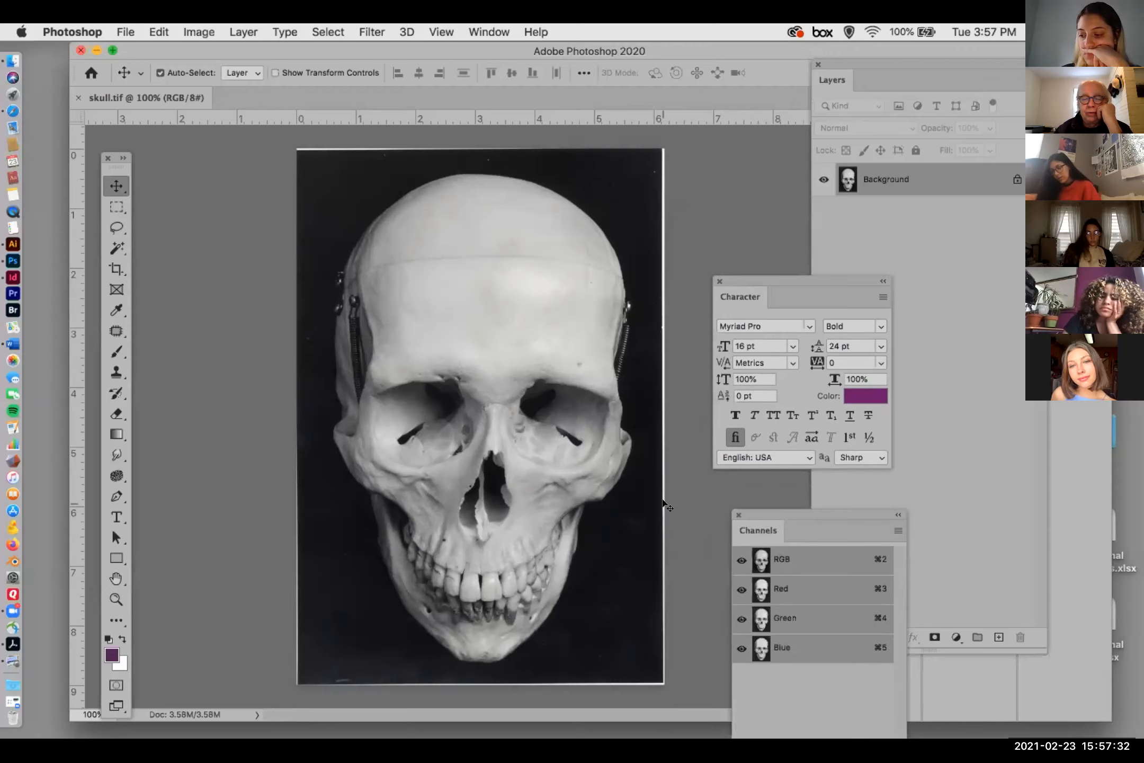
- Sample the near-black background beside the skull with the Eyedropper as the foreground color
{"action": "left_click", "coordinate": [112, 247]}
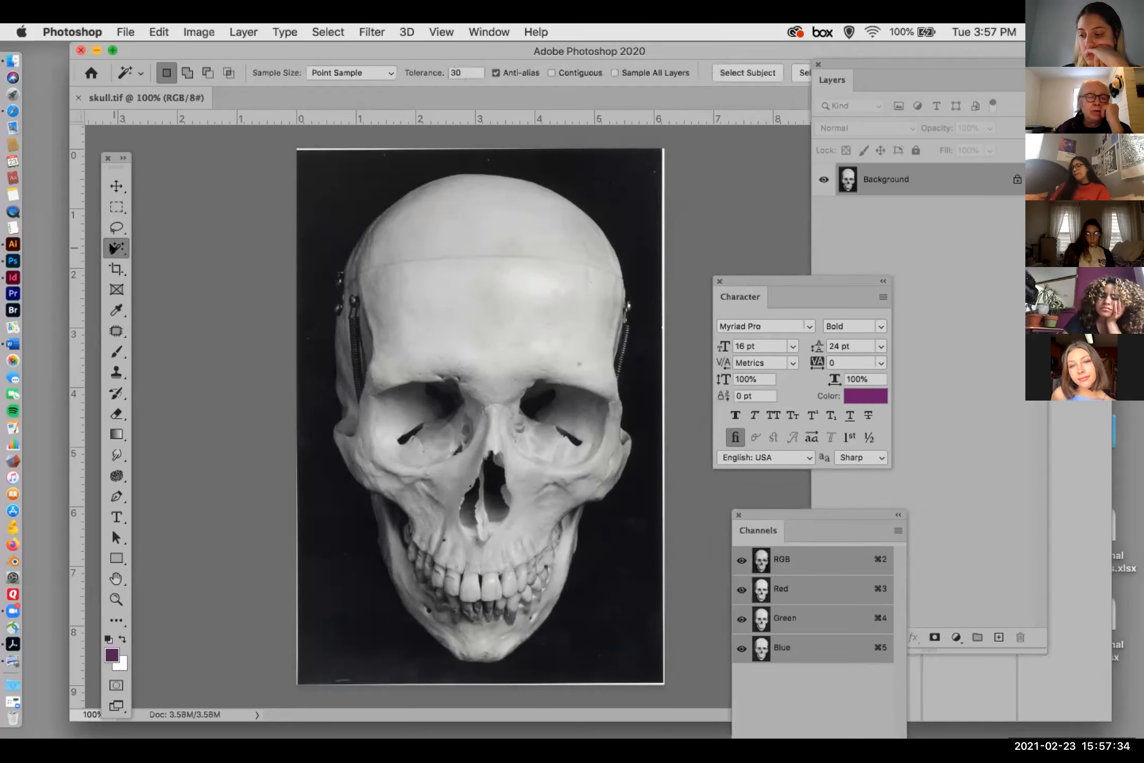
{"action": "left_click", "coordinate": [117, 310]}
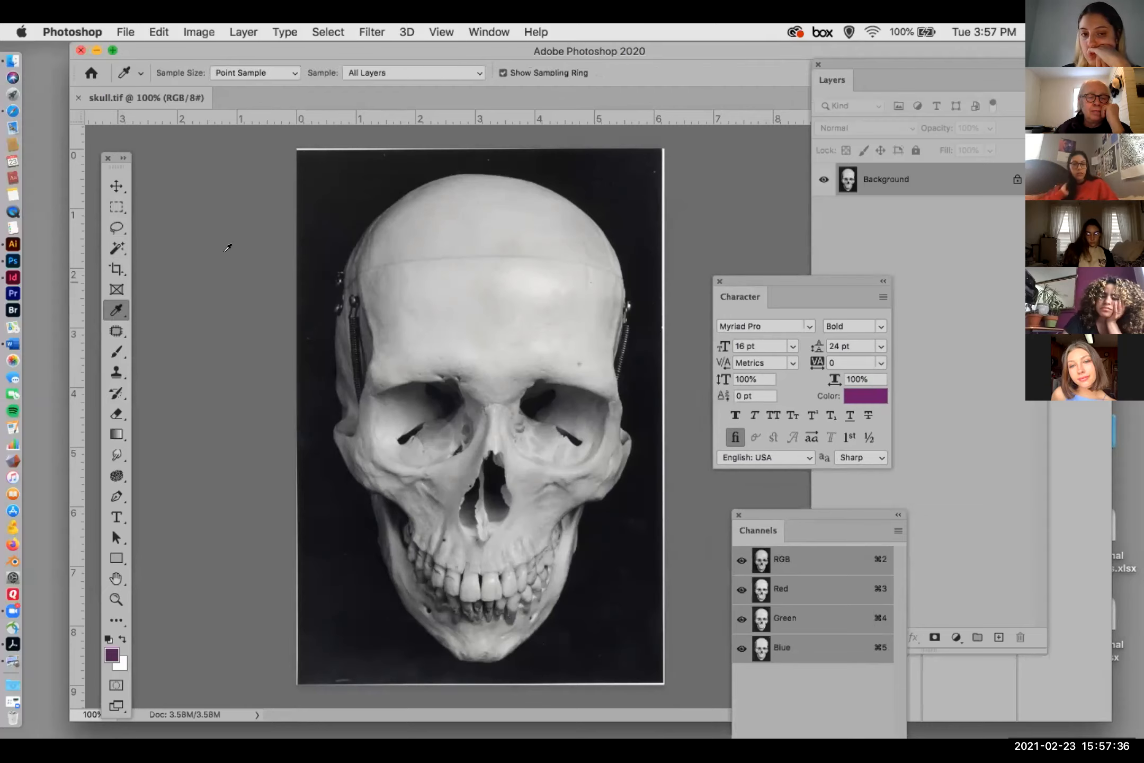
{"action": "left_click", "coordinate": [325, 191]}
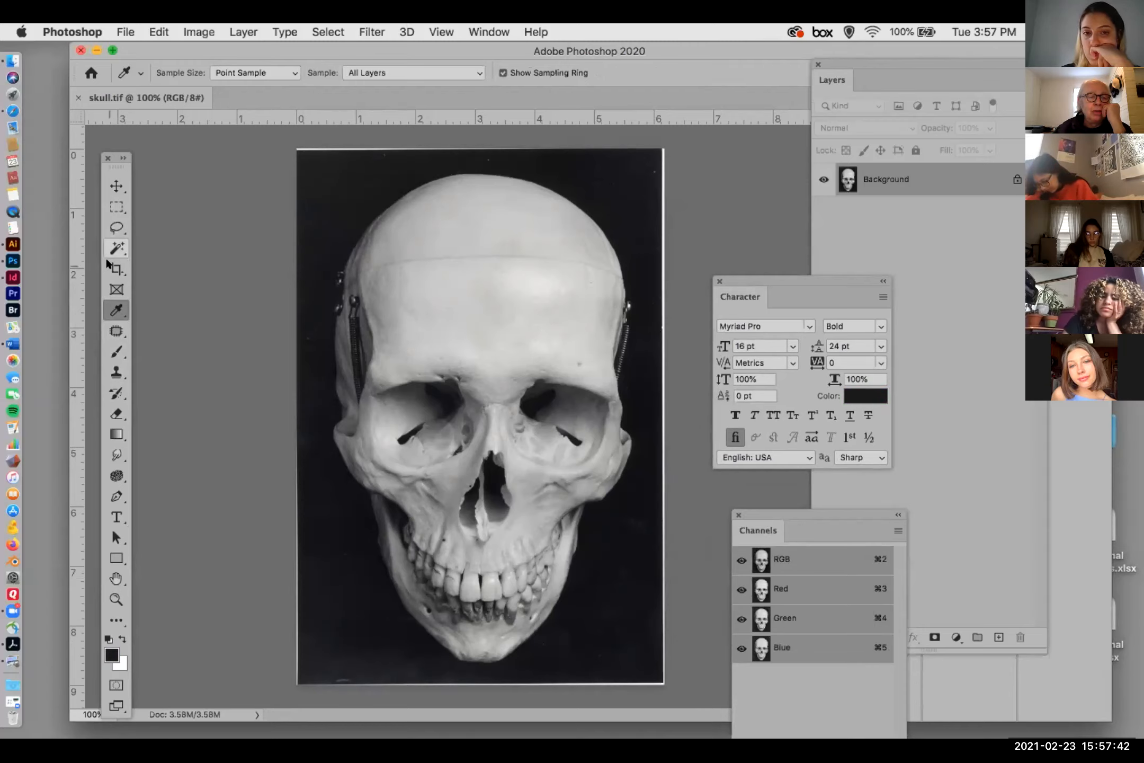
- Move the document window down clear of the menu bar and activate the Magic Wand Tool
{"action": "left_click", "coordinate": [118, 247]}
{"action": "left_click_drag", "start_coordinate": [212, 53], "coordinate": [225, 98]}
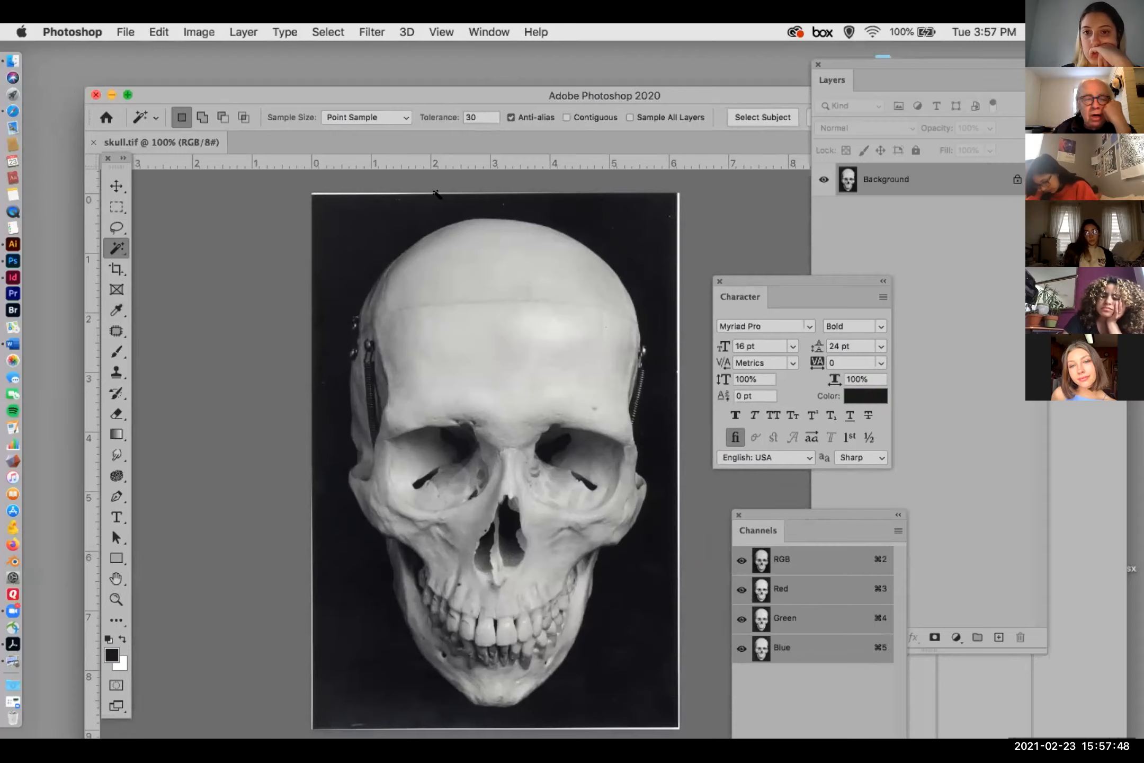
{"action": "left_click", "coordinate": [118, 248]}
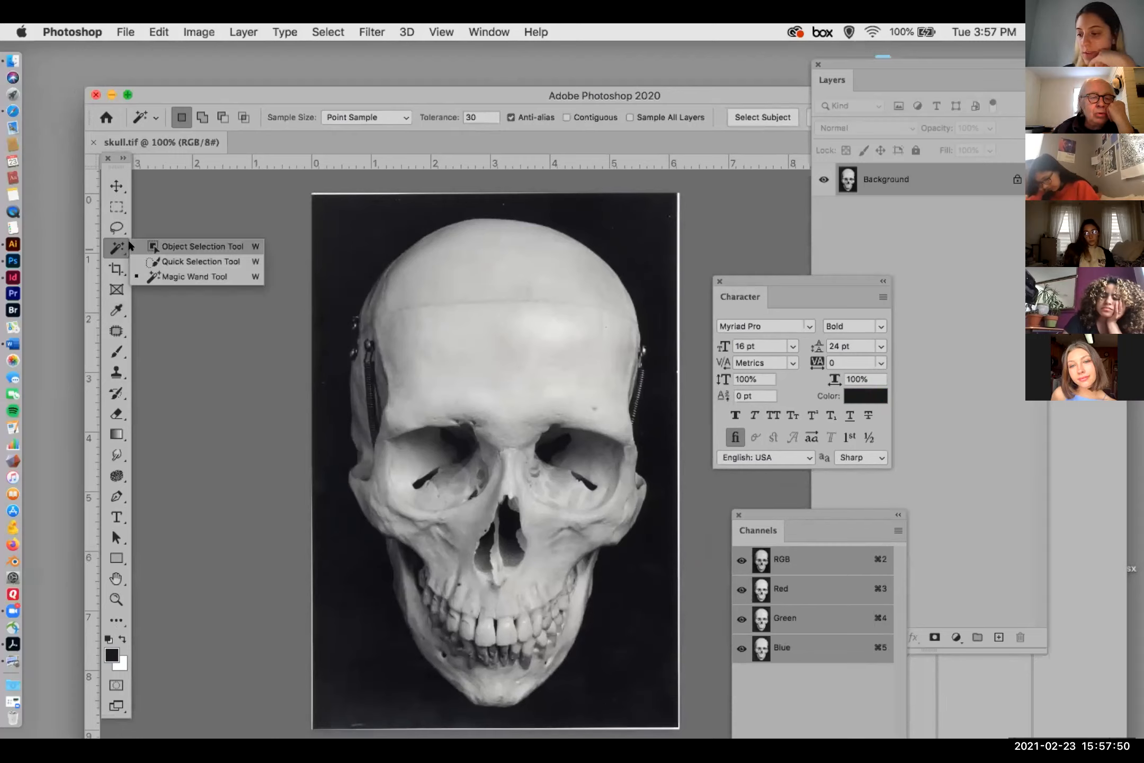
{"action": "left_click", "coordinate": [157, 275]}
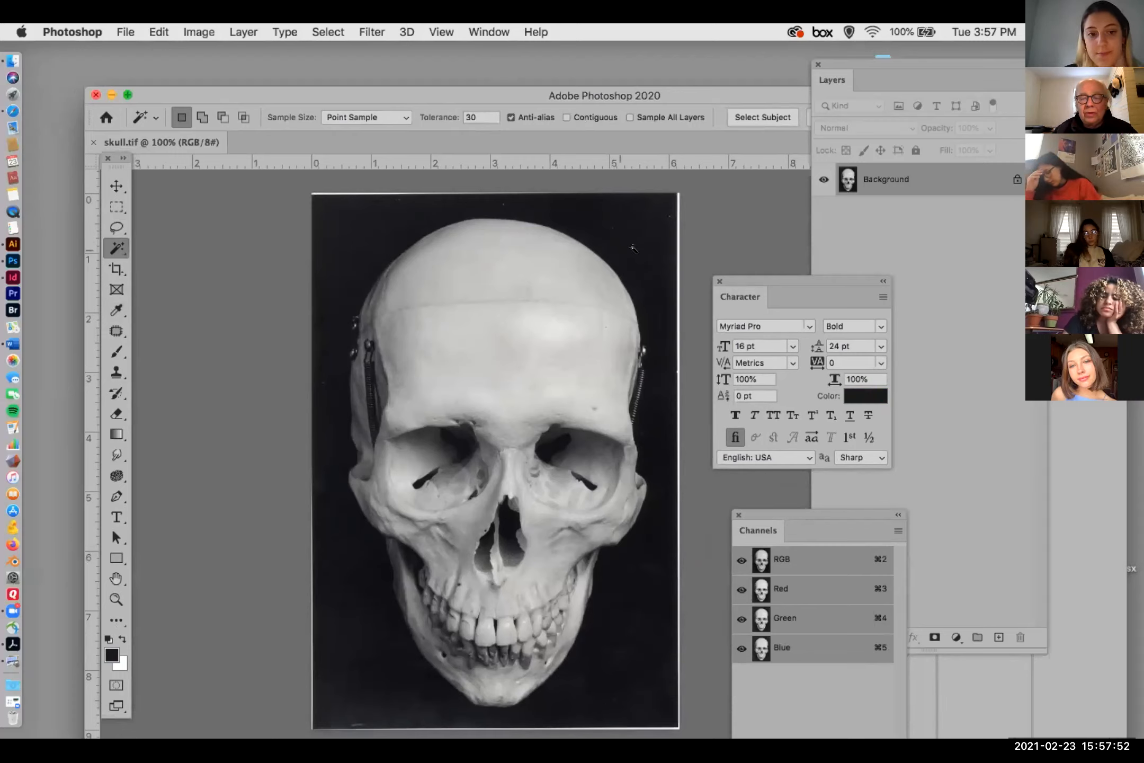
- Try to select the thin white strip along the skull image's right edge with the existing Magic Wand tolerance
{"action": "scroll", "coordinate": [709, 261], "scroll_direction": "up", "scroll_amount": 5}
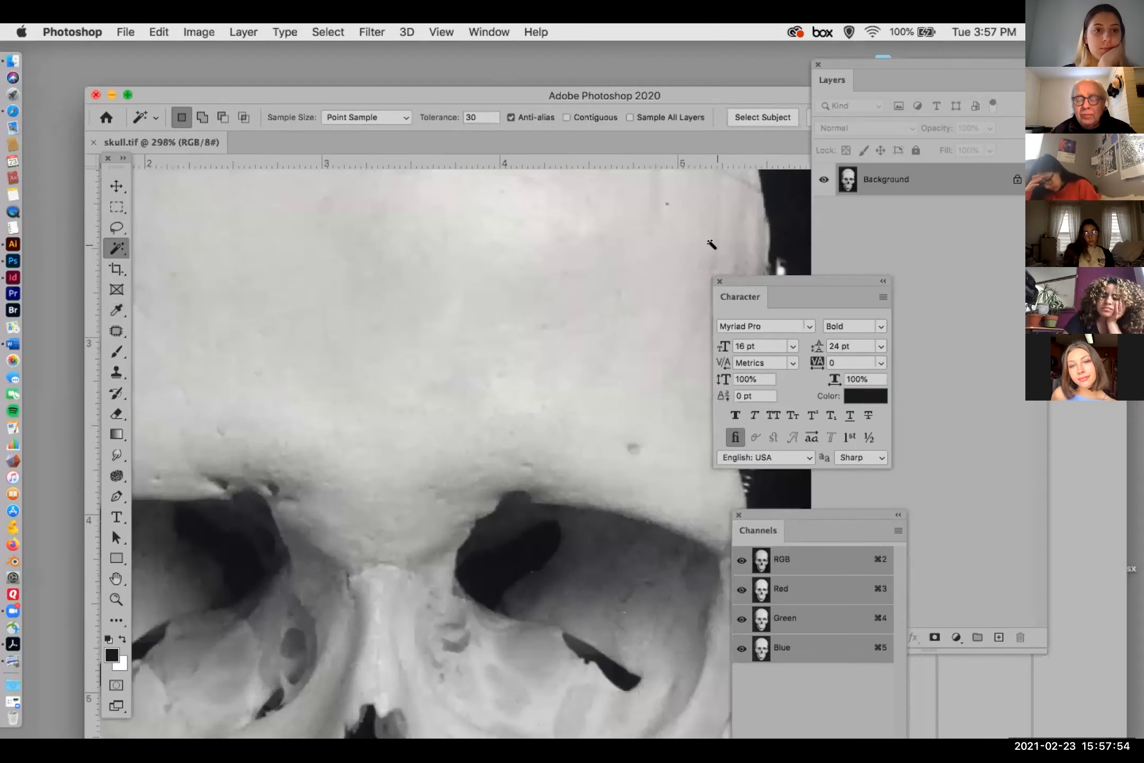
{"action": "scroll", "coordinate": [390, 314], "scroll_direction": "right", "scroll_amount": 10}
{"action": "scroll", "coordinate": [391, 314], "scroll_direction": "up", "scroll_amount": 4}
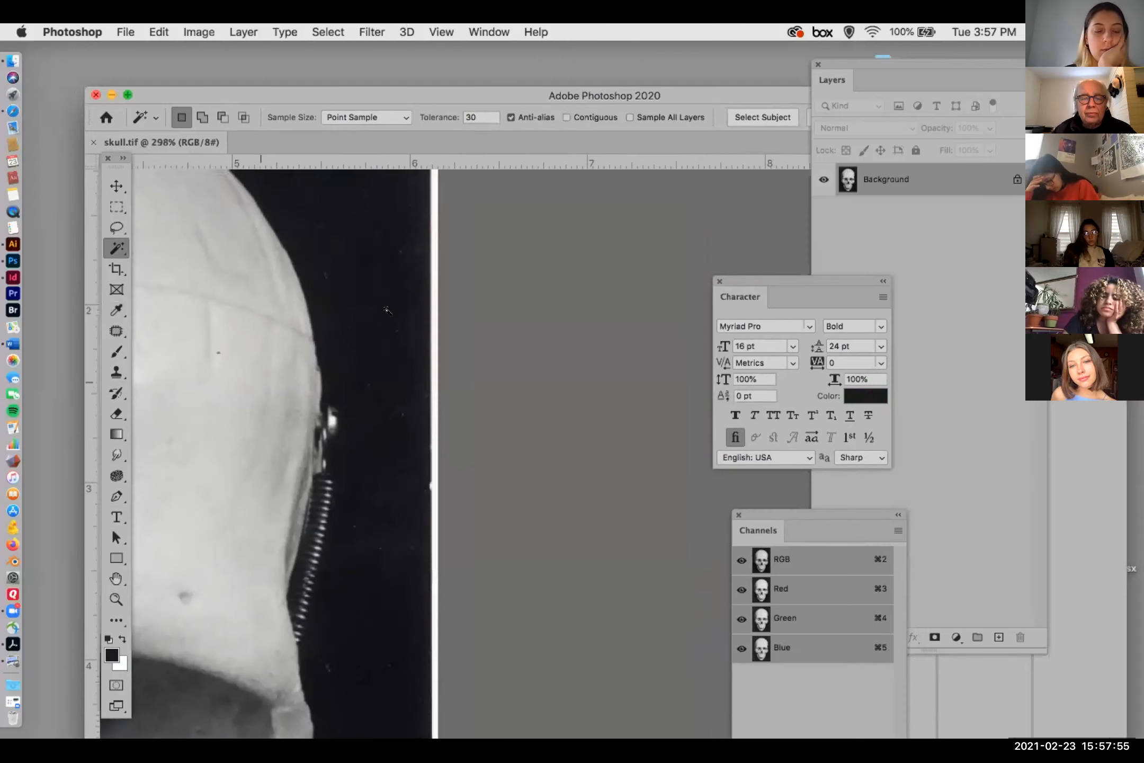
{"action": "left_click", "coordinate": [434, 275]}
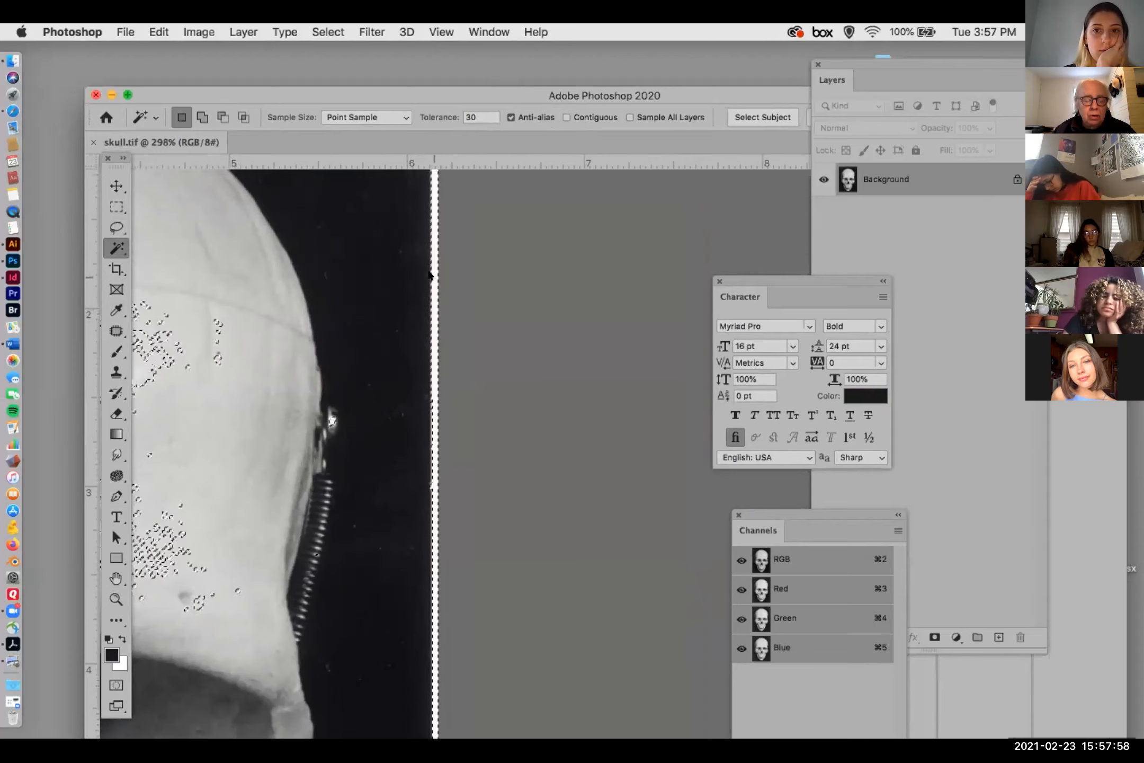
- Set the Magic Wand tolerance to 10, clear the current selection and select the white border strip of the skull image again
{"action": "left_click_drag", "start_coordinate": [479, 116], "coordinate": [427, 113]}
{"action": "type", "text": "10"}
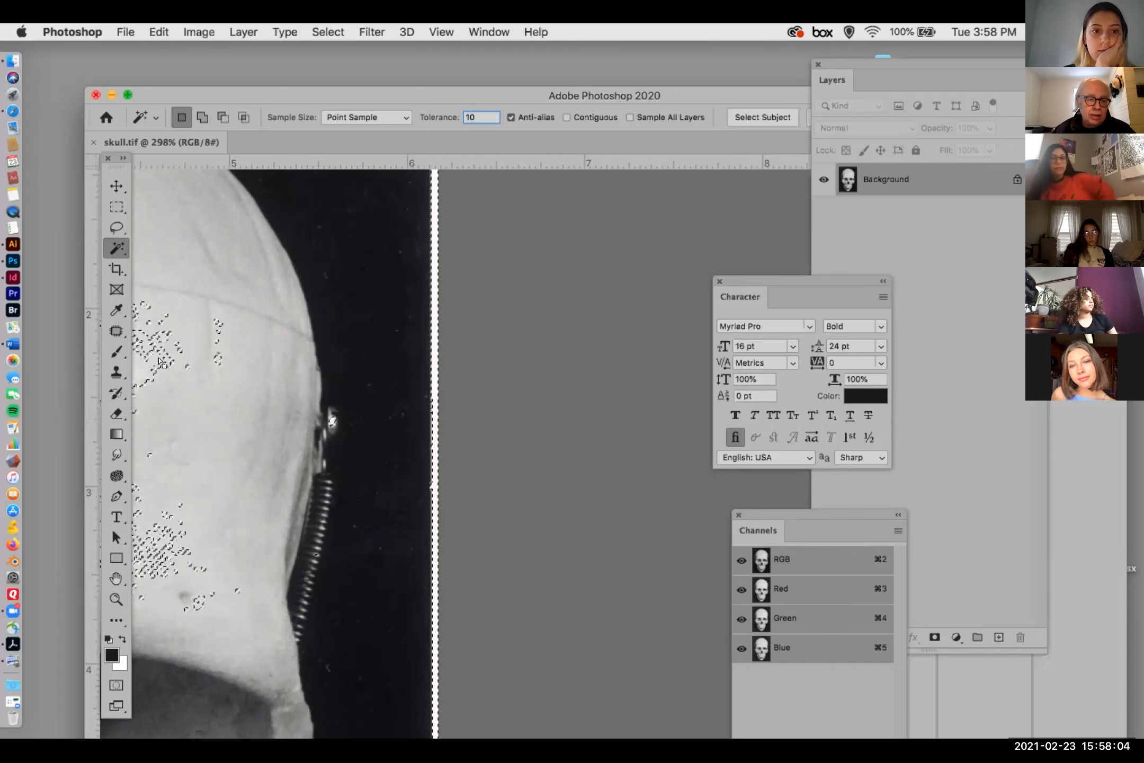
{"action": "key", "text": "super+d"}
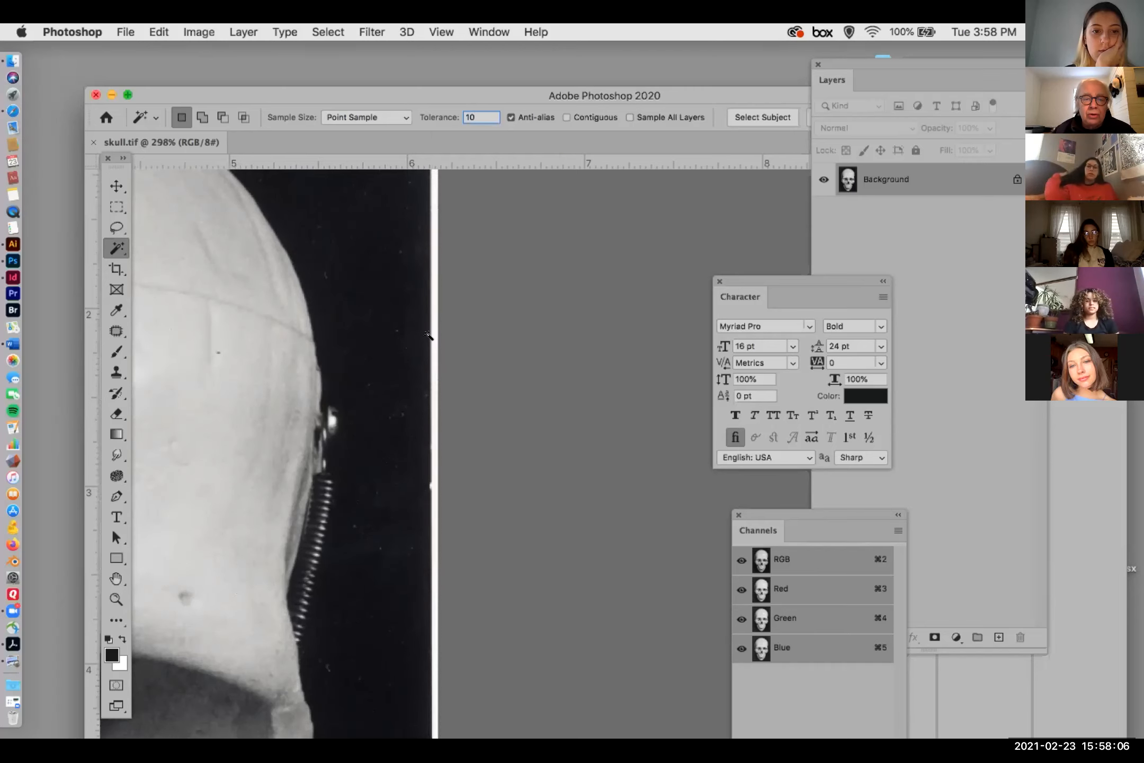
{"action": "left_click", "coordinate": [433, 339]}
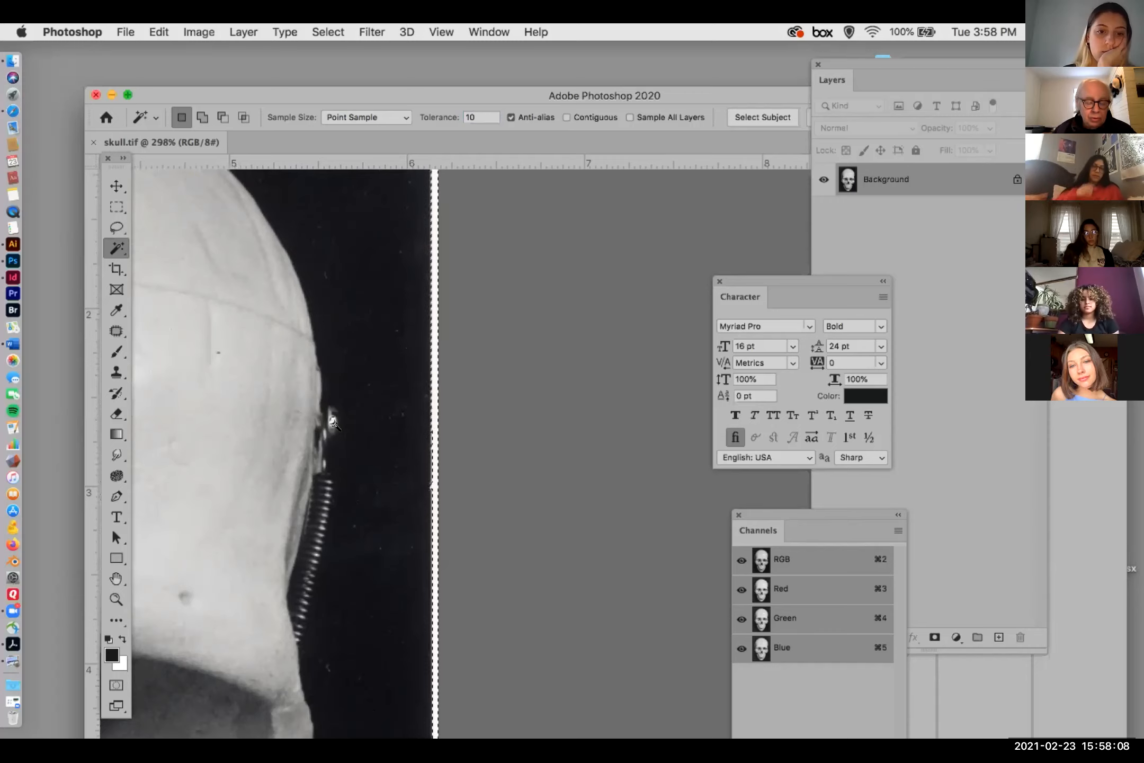
{"action": "scroll", "coordinate": [248, 463], "scroll_direction": "down", "scroll_amount": 3}
{"action": "scroll", "coordinate": [251, 461], "scroll_direction": "down", "scroll_amount": 2}
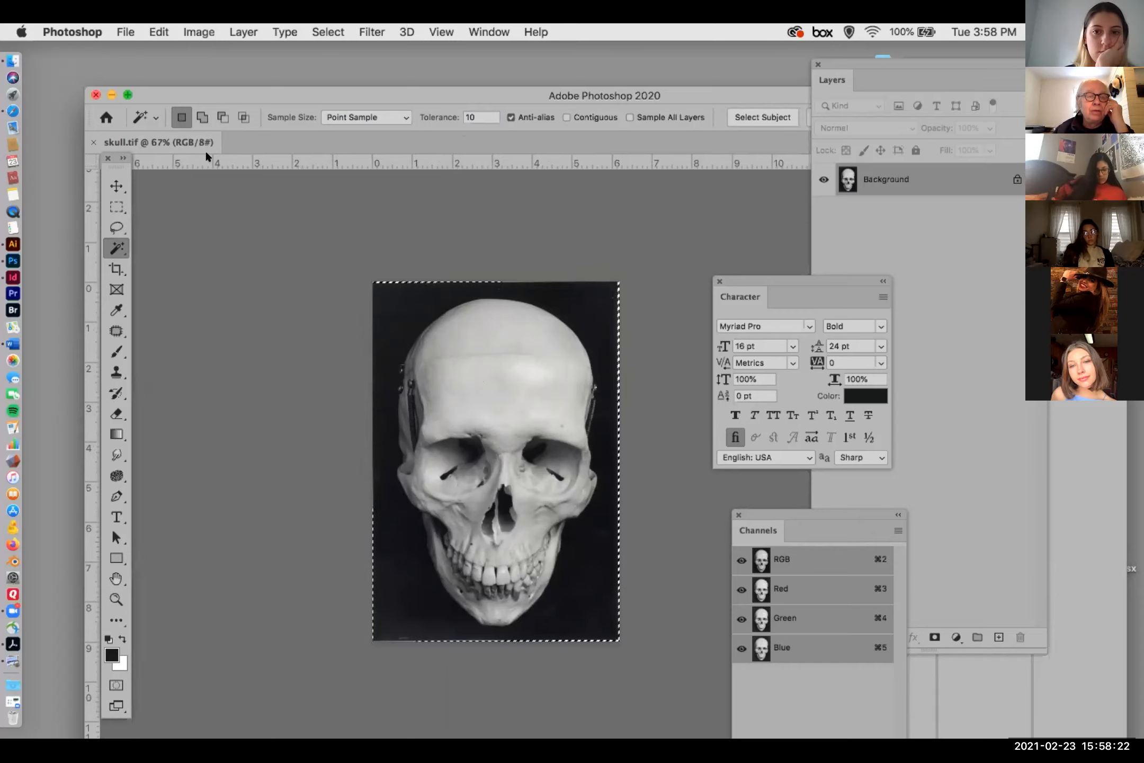
- Fill the selected border strip with the foreground color at Normal mode and 100% opacity, and deselect it
{"action": "left_click", "coordinate": [157, 31]}
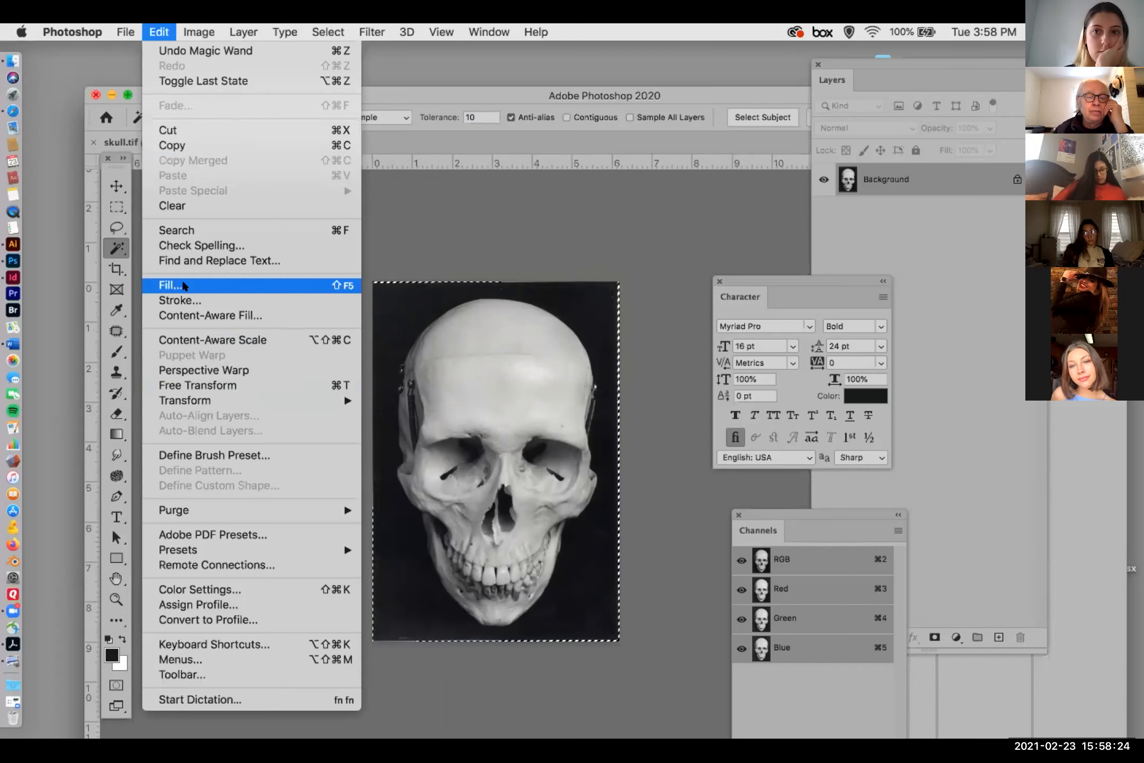
{"action": "left_click", "coordinate": [187, 287]}
{"action": "left_click", "coordinate": [364, 329]}
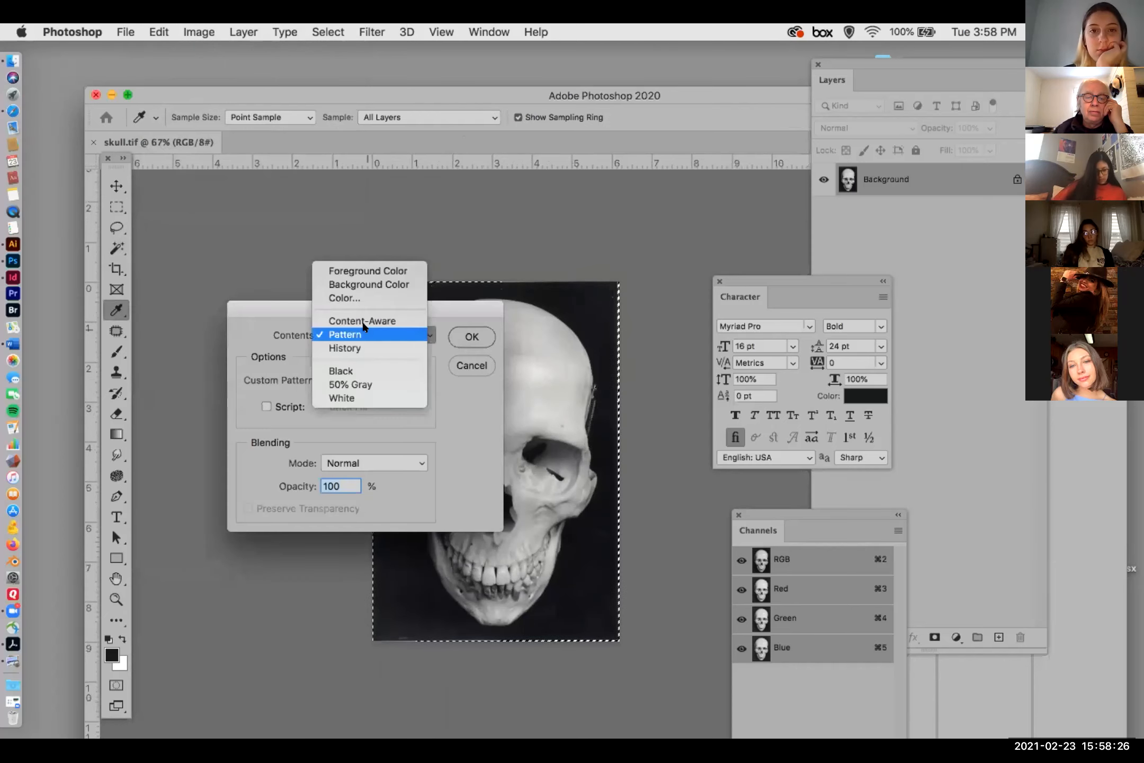
{"action": "left_click", "coordinate": [373, 271]}
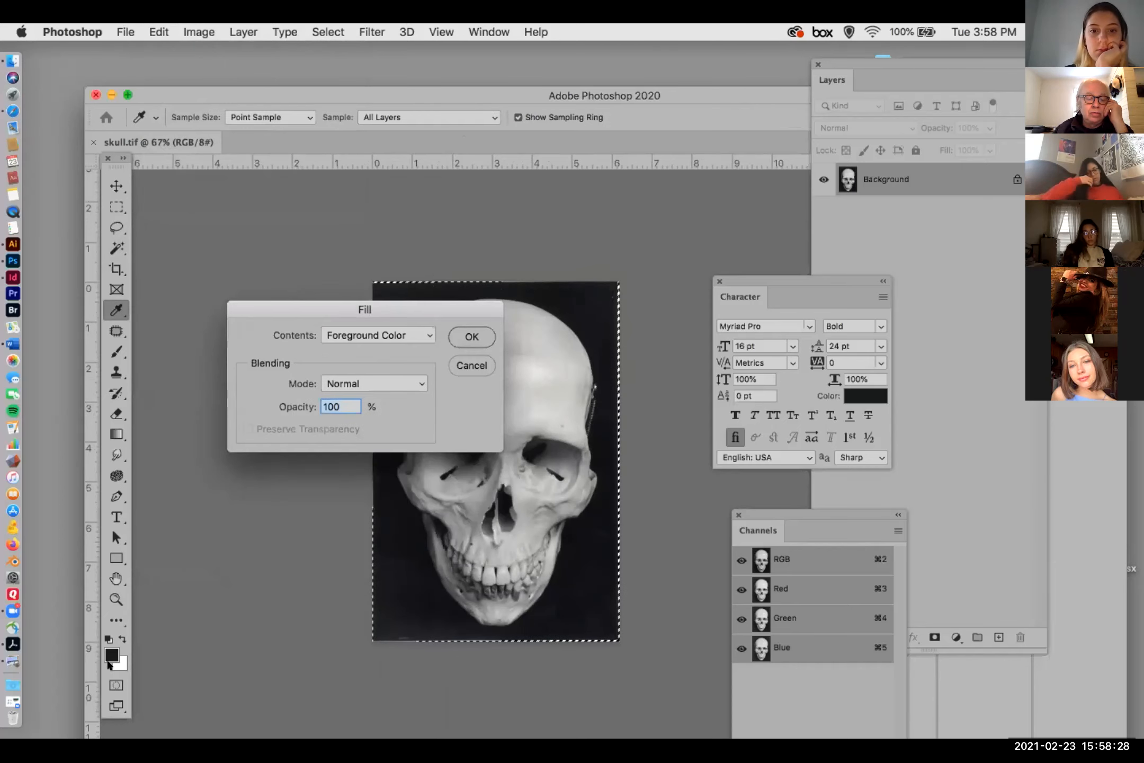
{"action": "left_click", "coordinate": [460, 333]}
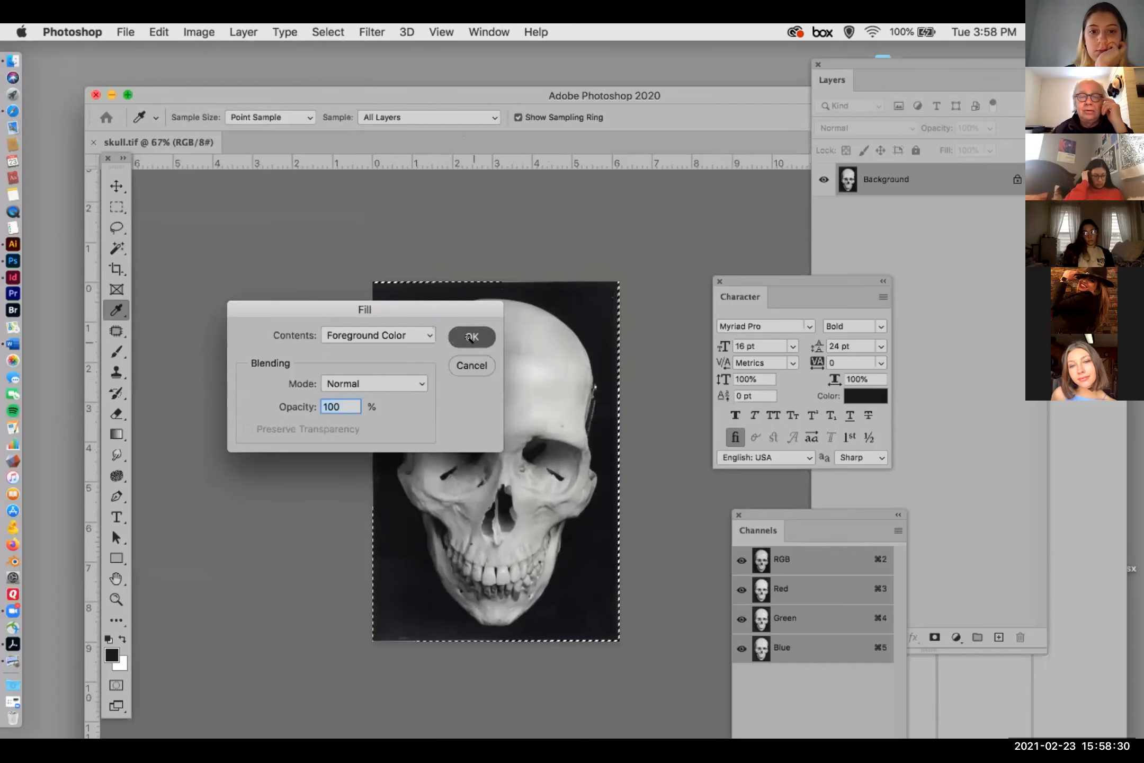
{"action": "key", "text": "super+d"}
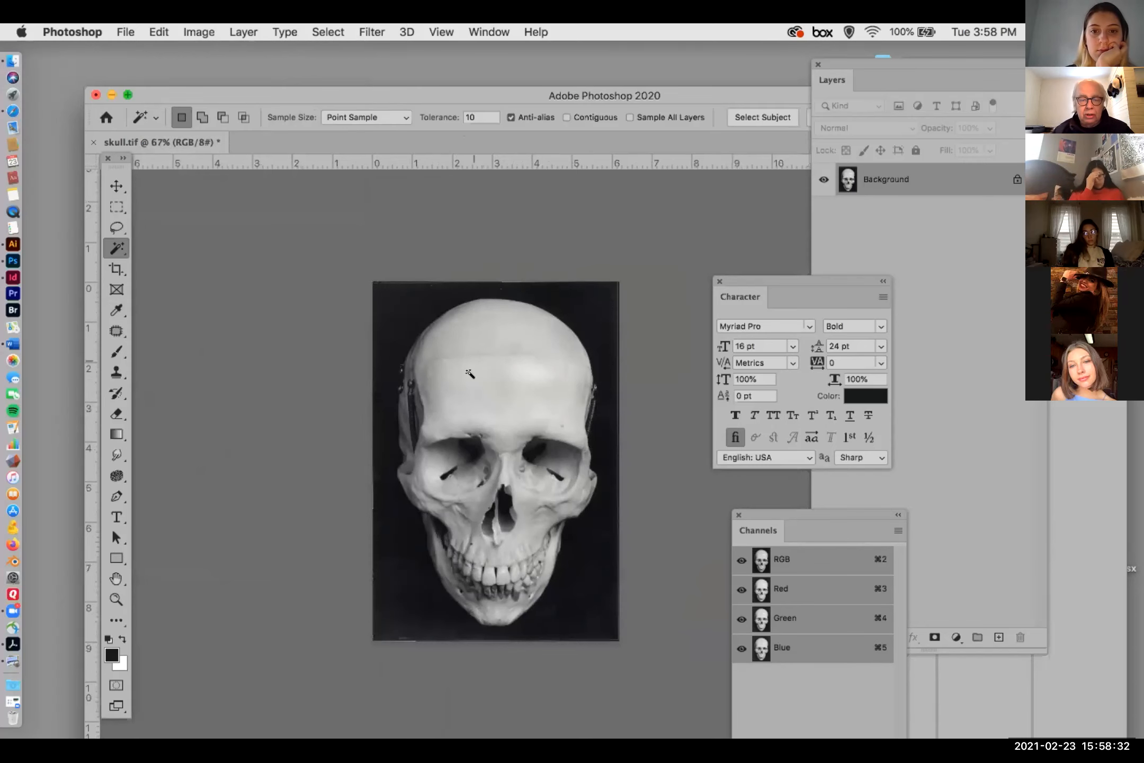
- Close the Character panel, shorten the Layers panel and place the Channels panel directly beside the enlarged skull image
{"action": "scroll", "coordinate": [465, 412], "scroll_direction": "up", "scroll_amount": 5}
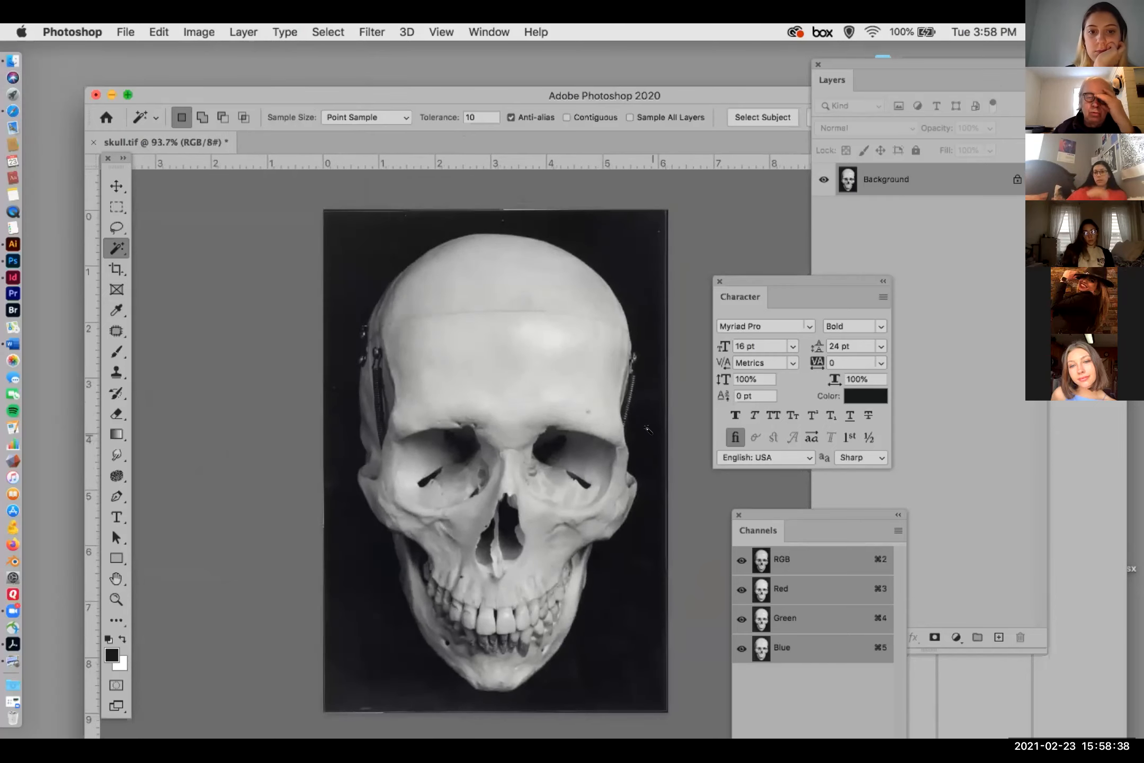
{"action": "left_click_drag", "start_coordinate": [731, 276], "coordinate": [720, 287]}
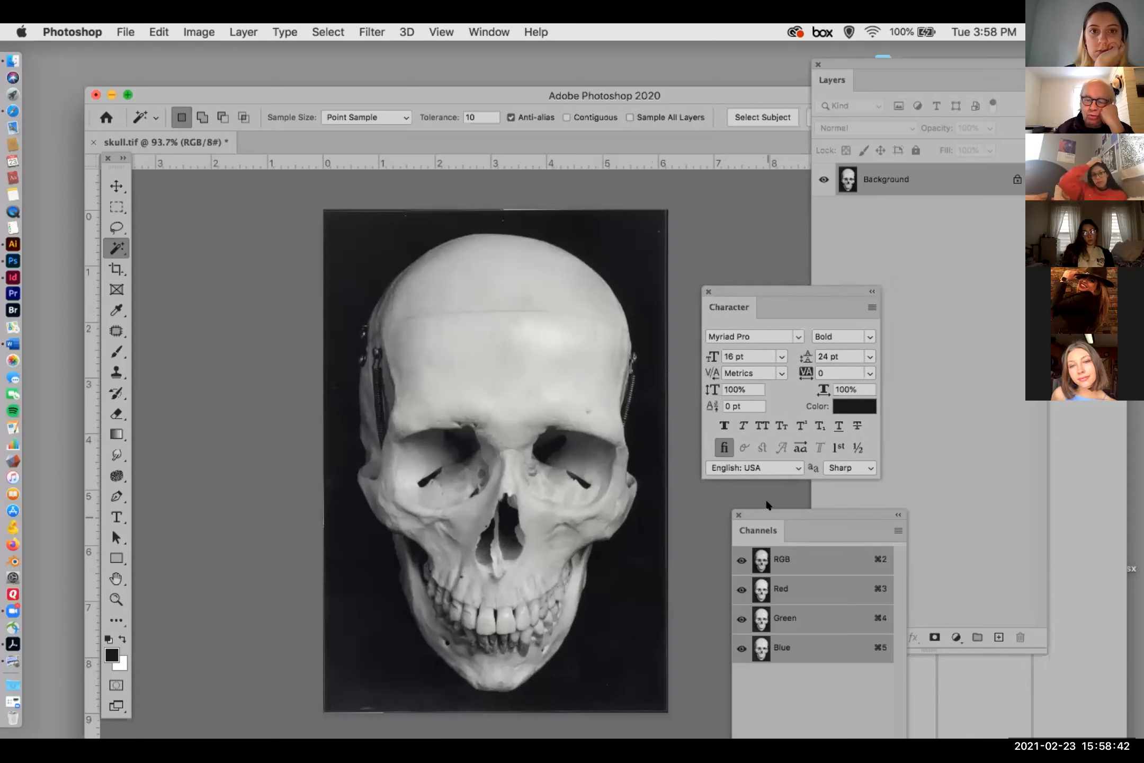
{"action": "left_click_drag", "start_coordinate": [765, 513], "coordinate": [765, 496]}
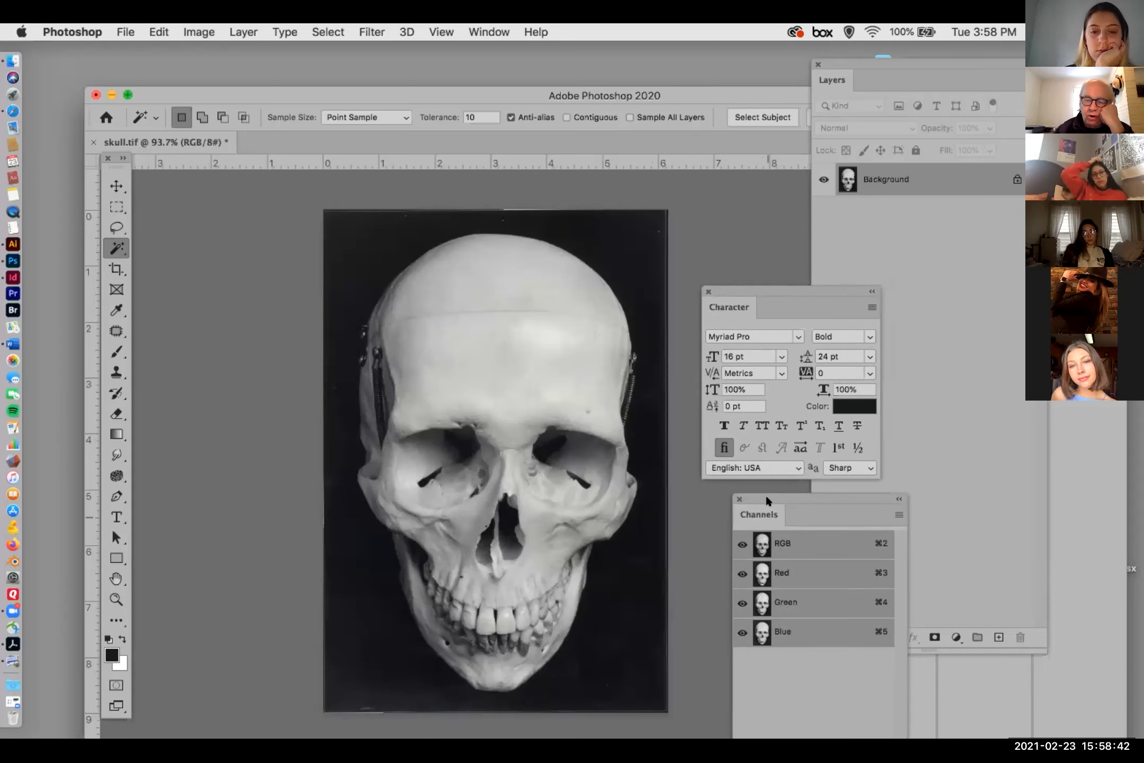
{"action": "left_click", "coordinate": [709, 292]}
{"action": "left_click_drag", "start_coordinate": [768, 496], "coordinate": [733, 307]}
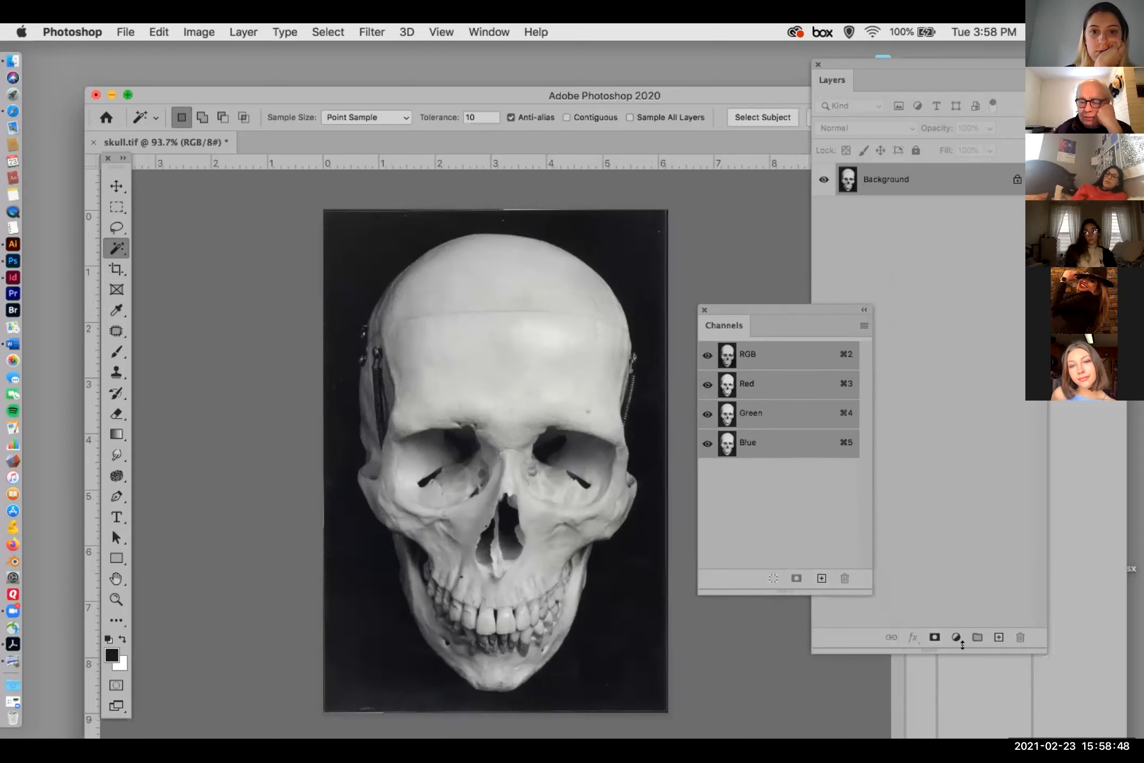
{"action": "left_click_drag", "start_coordinate": [962, 644], "coordinate": [977, 288]}
{"action": "left_click_drag", "start_coordinate": [746, 310], "coordinate": [746, 302]}
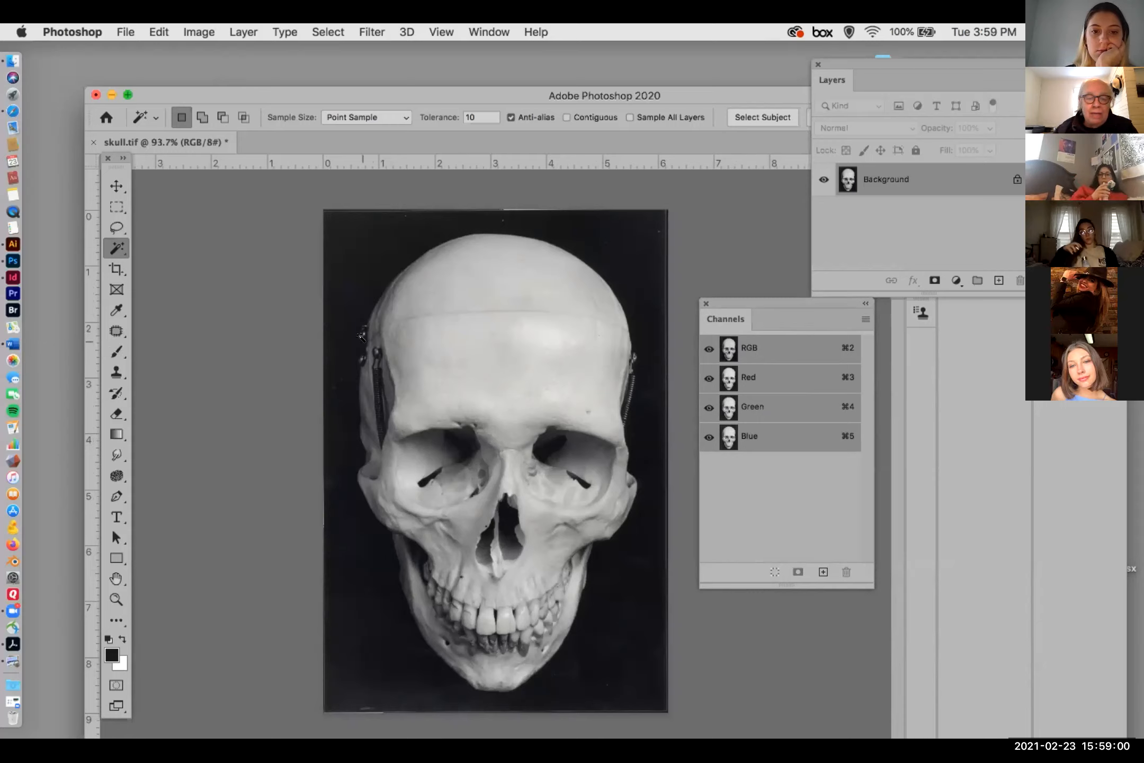
- Try the Quick Selection Tool on the black background along the skull's left side, and clear the selection
{"action": "left_click", "coordinate": [116, 228]}
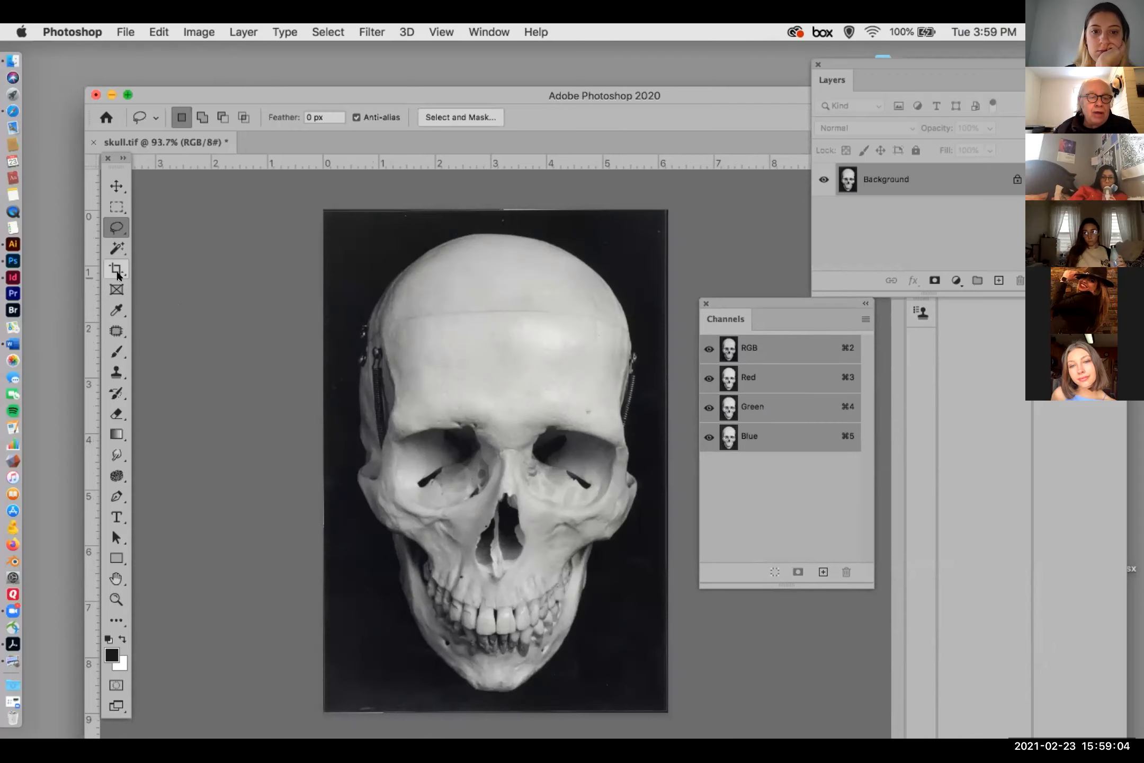
{"action": "left_click", "coordinate": [117, 249]}
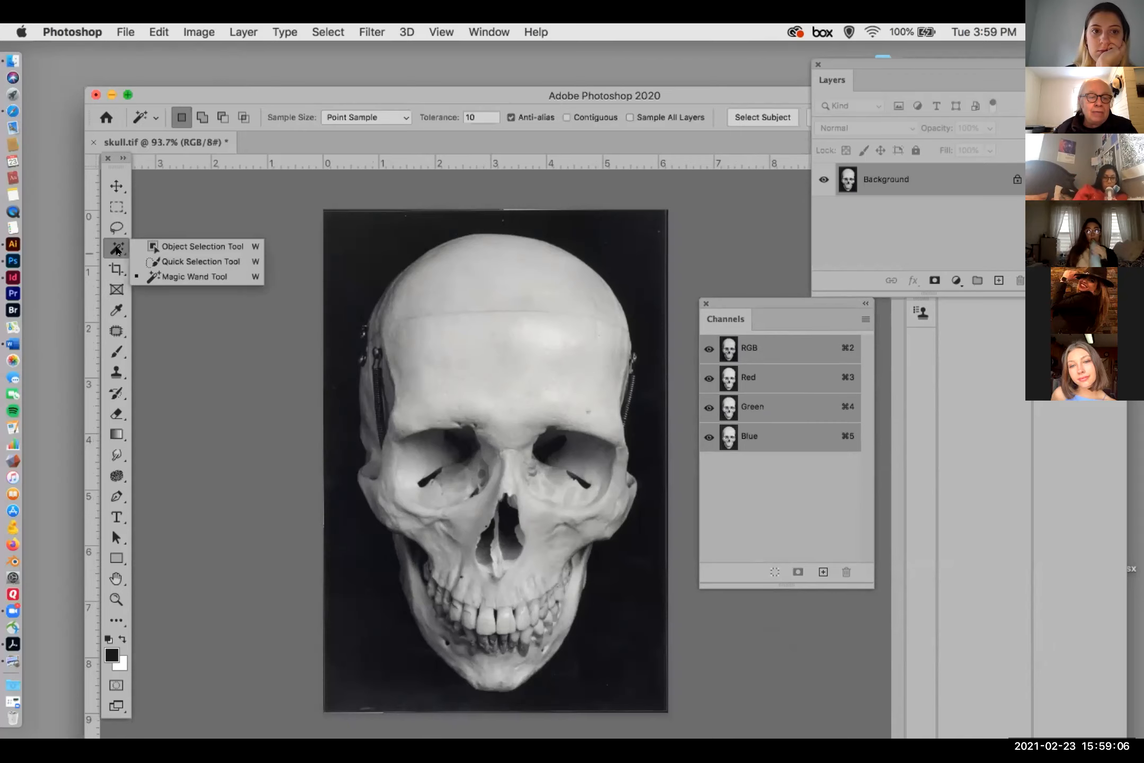
{"action": "left_click", "coordinate": [201, 262]}
{"action": "left_click", "coordinate": [362, 251]}
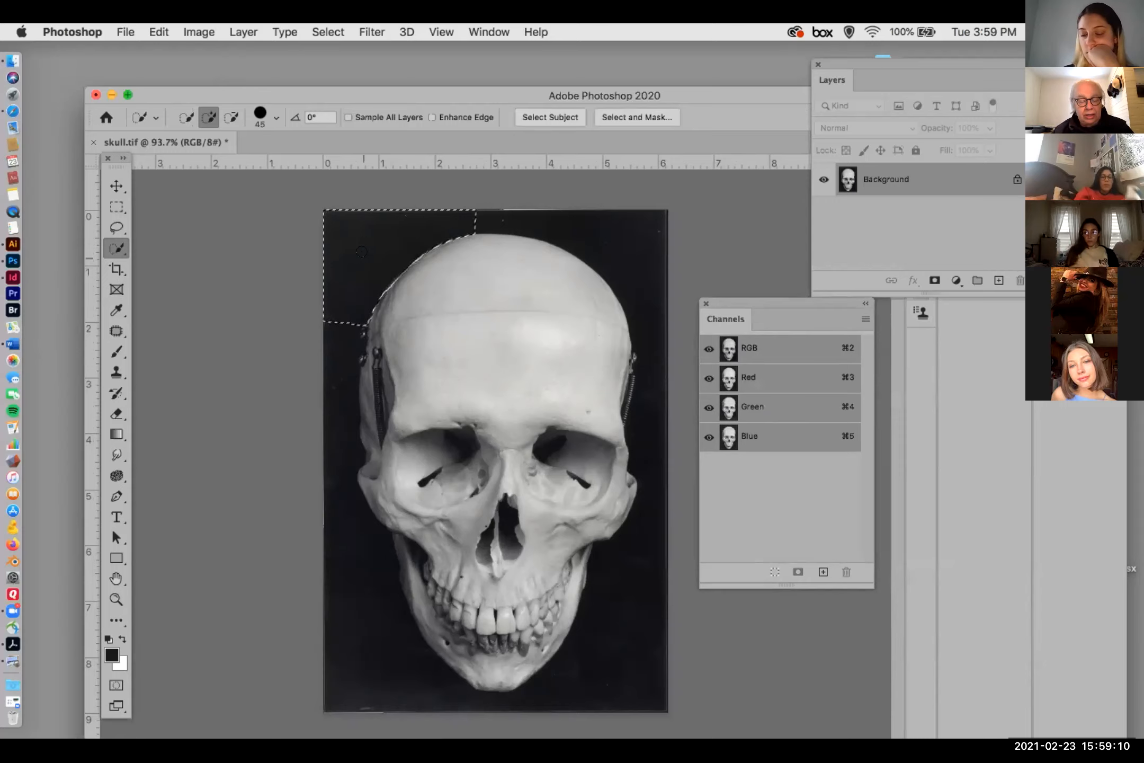
{"action": "left_click_drag", "start_coordinate": [342, 478], "coordinate": [370, 646]}
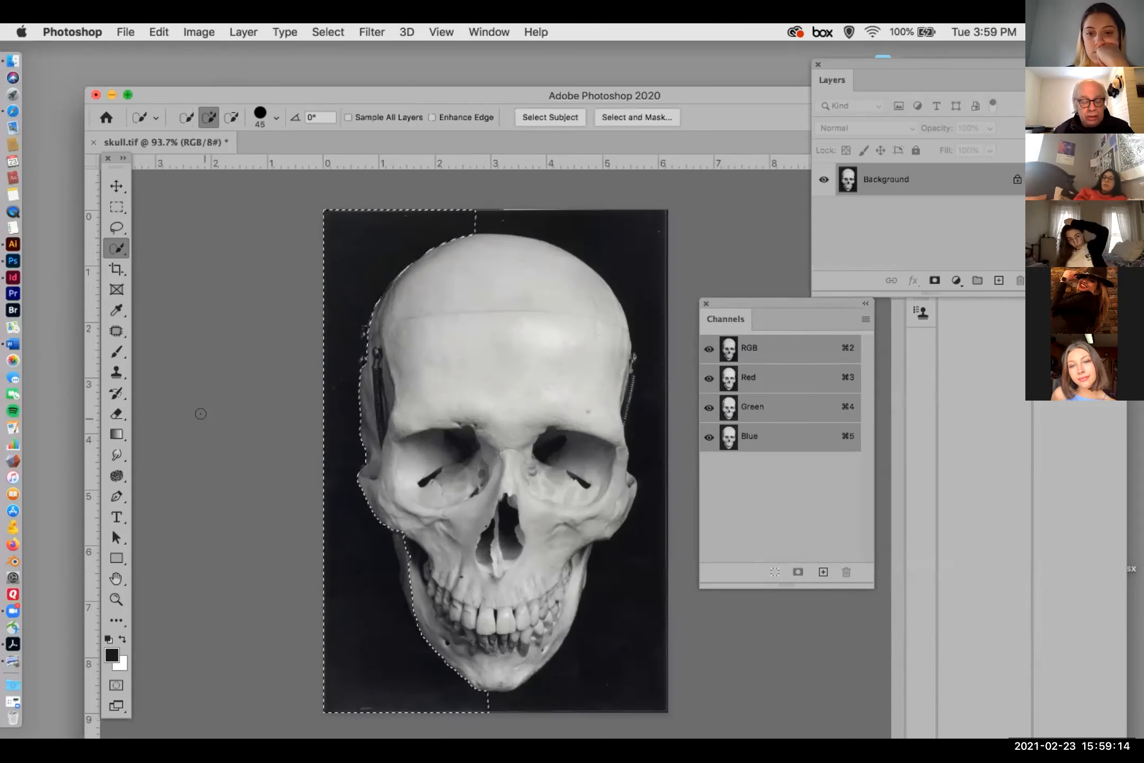
{"action": "key", "text": "super+d"}
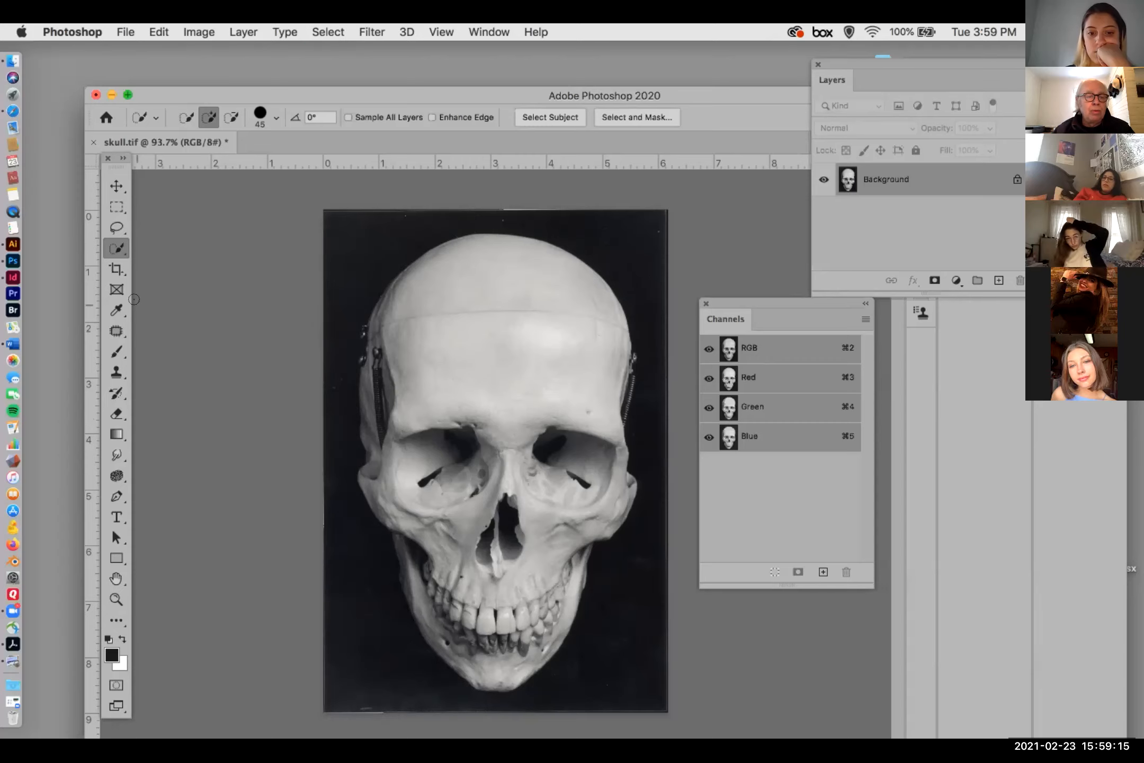
- Try selecting the black background with the Magic Wand at tolerance 10, first without Contiguous and again with Contiguous enabled
{"action": "right_click", "coordinate": [117, 248]}
{"action": "left_click", "coordinate": [158, 274]}
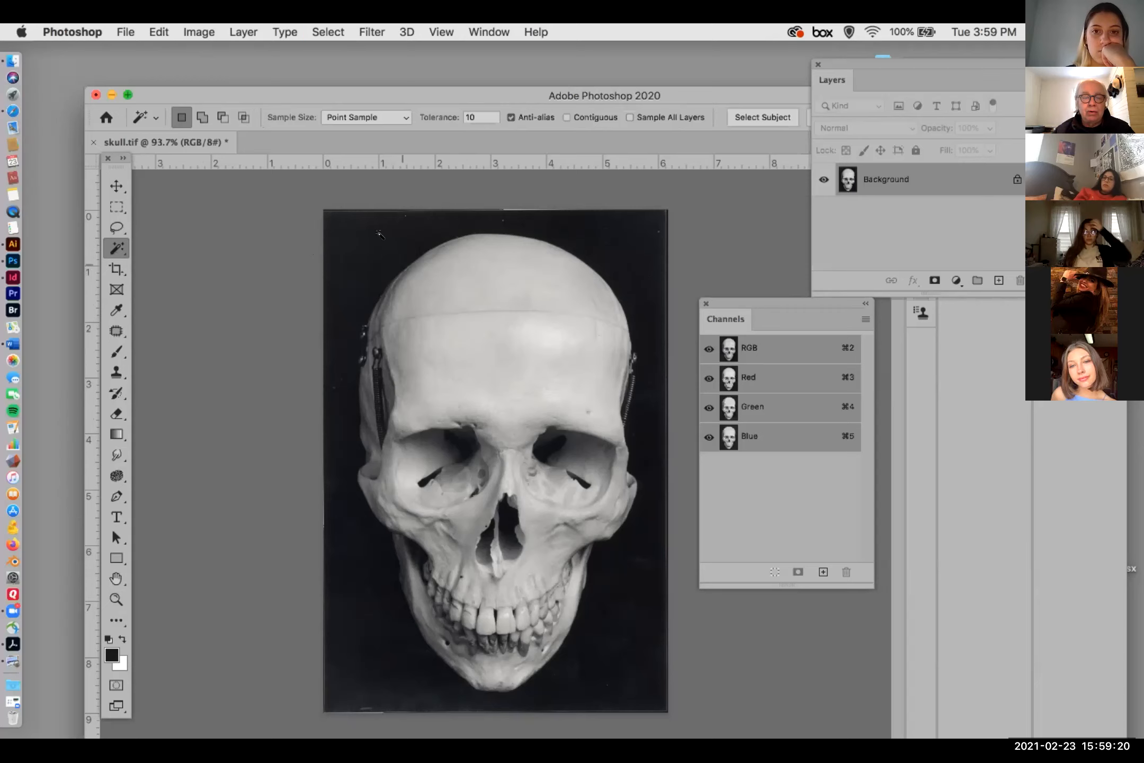
{"action": "left_click", "coordinate": [365, 270]}
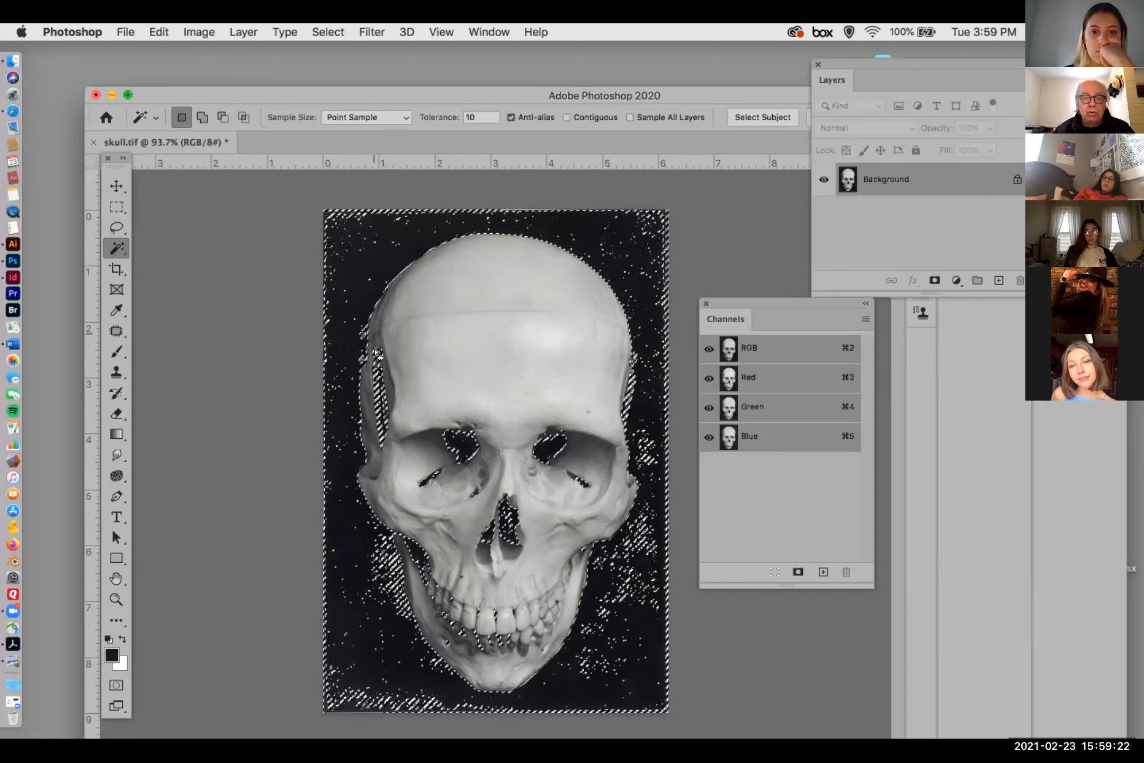
{"action": "left_click", "coordinate": [566, 117]}
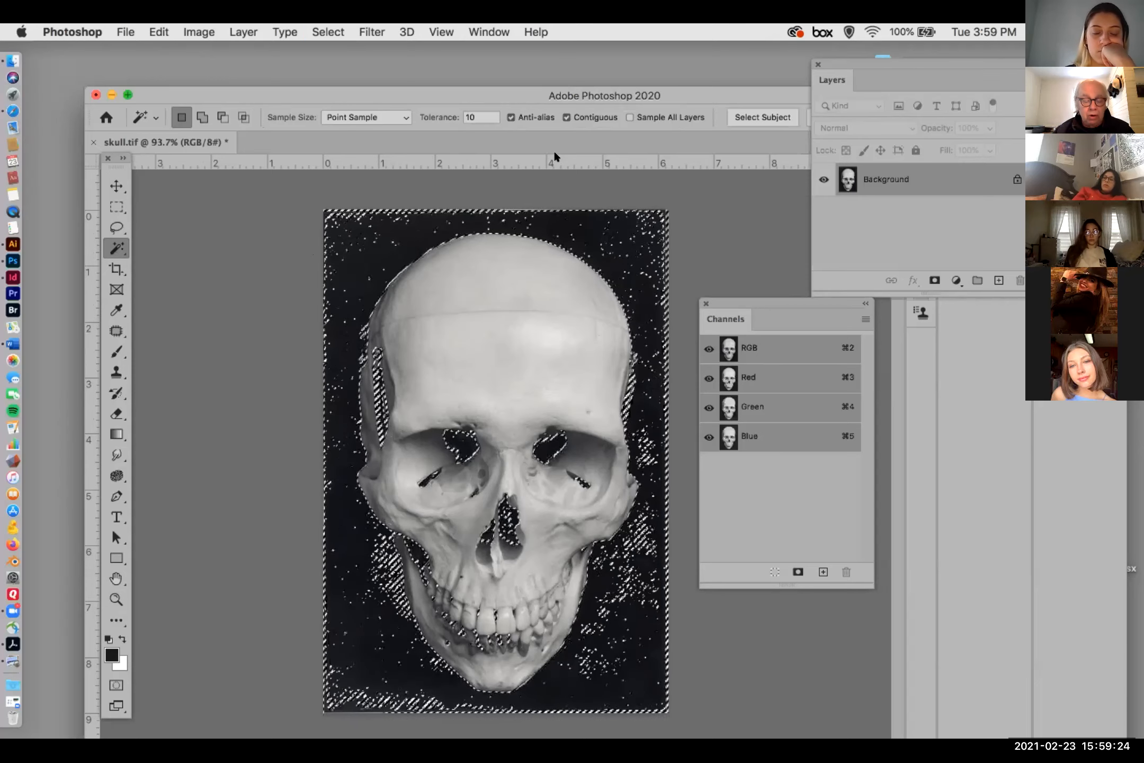
{"action": "key", "text": "super+d"}
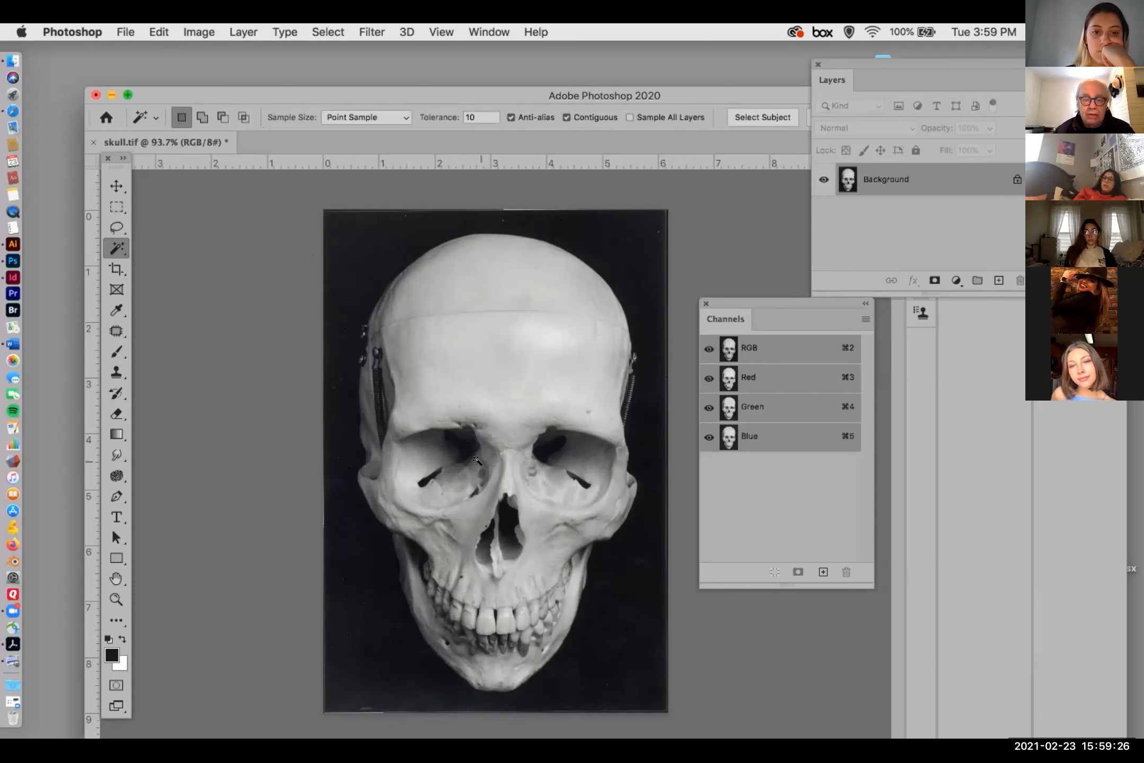
{"action": "left_click", "coordinate": [374, 239]}
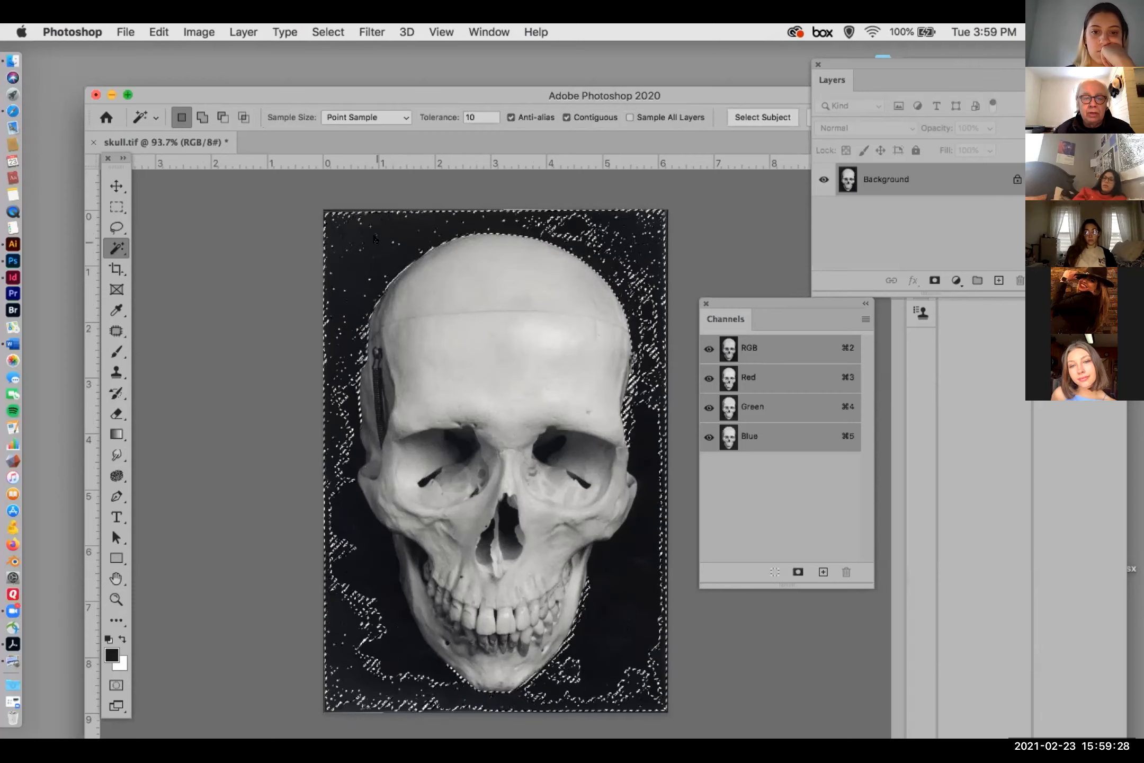
- Set the Magic Wand tolerance to 30, select the black background around the skull again and clear the selection
{"action": "left_click_drag", "start_coordinate": [476, 117], "coordinate": [420, 117]}
{"action": "type", "text": "30"}
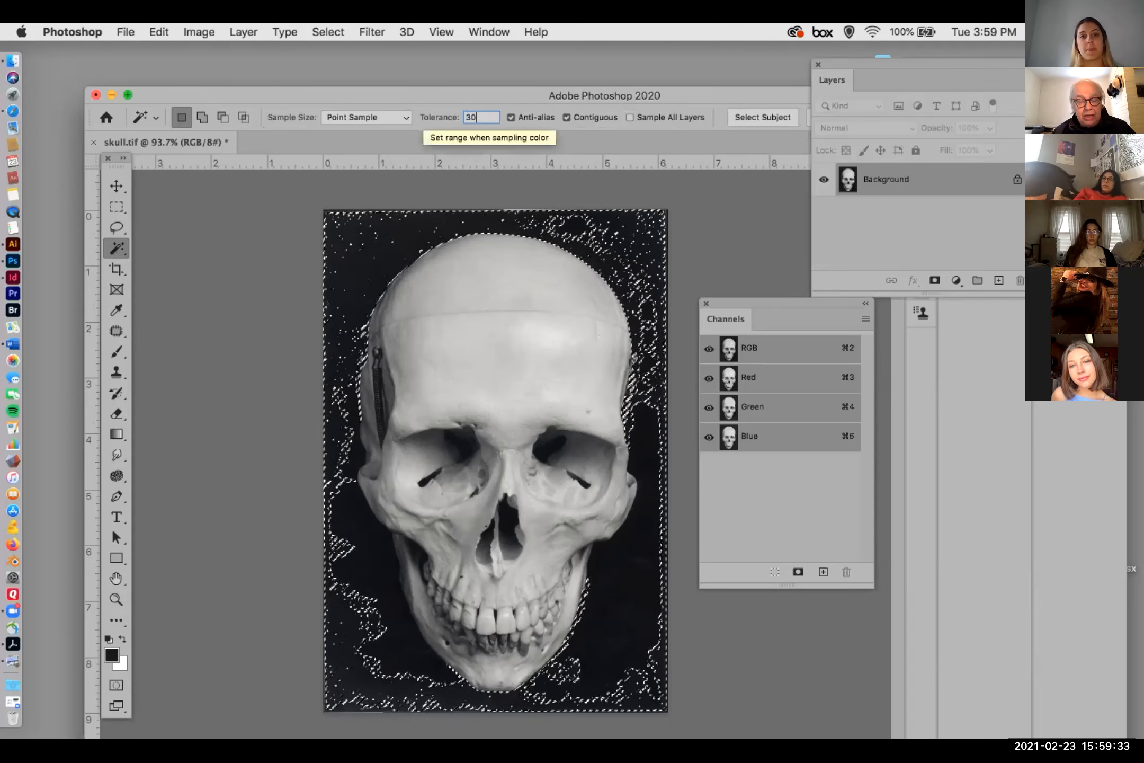
{"action": "left_click", "coordinate": [414, 247]}
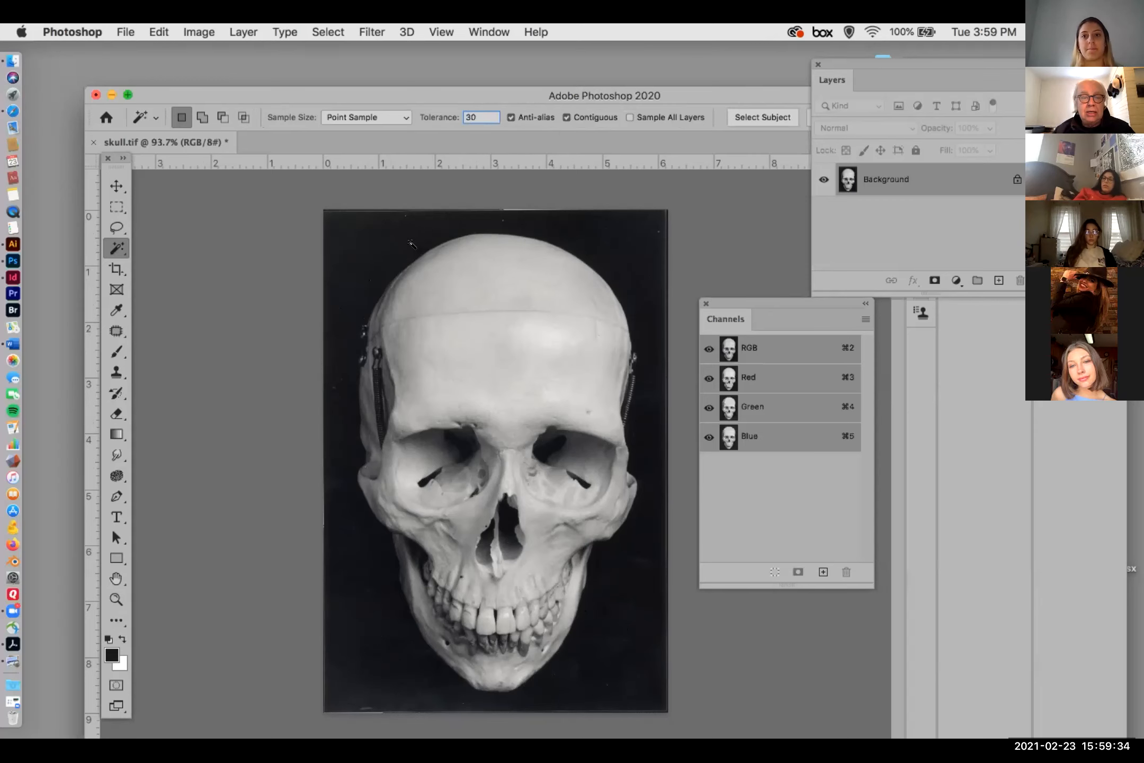
{"action": "left_click", "coordinate": [411, 244]}
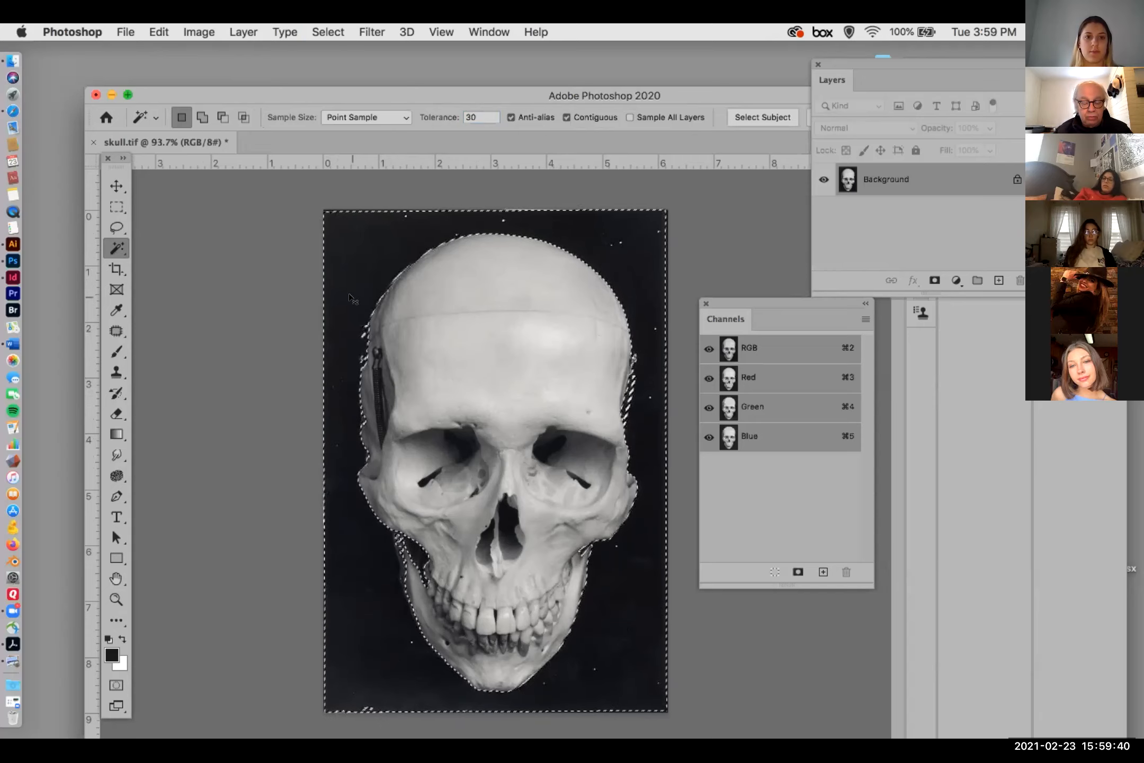
{"action": "key", "text": "super+d"}
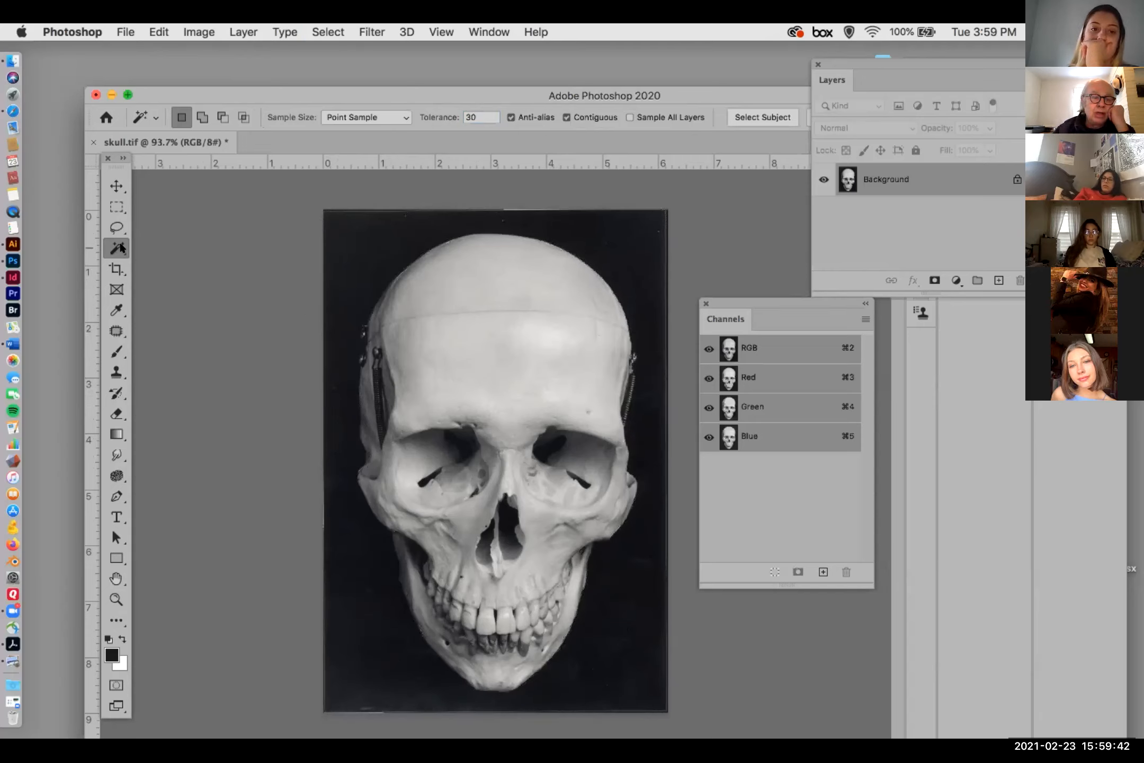
- Select the skull with the Object Selection Tool by framing nearly the whole image in Rectangle mode
{"action": "left_click_drag", "start_coordinate": [120, 248], "coordinate": [139, 243]}
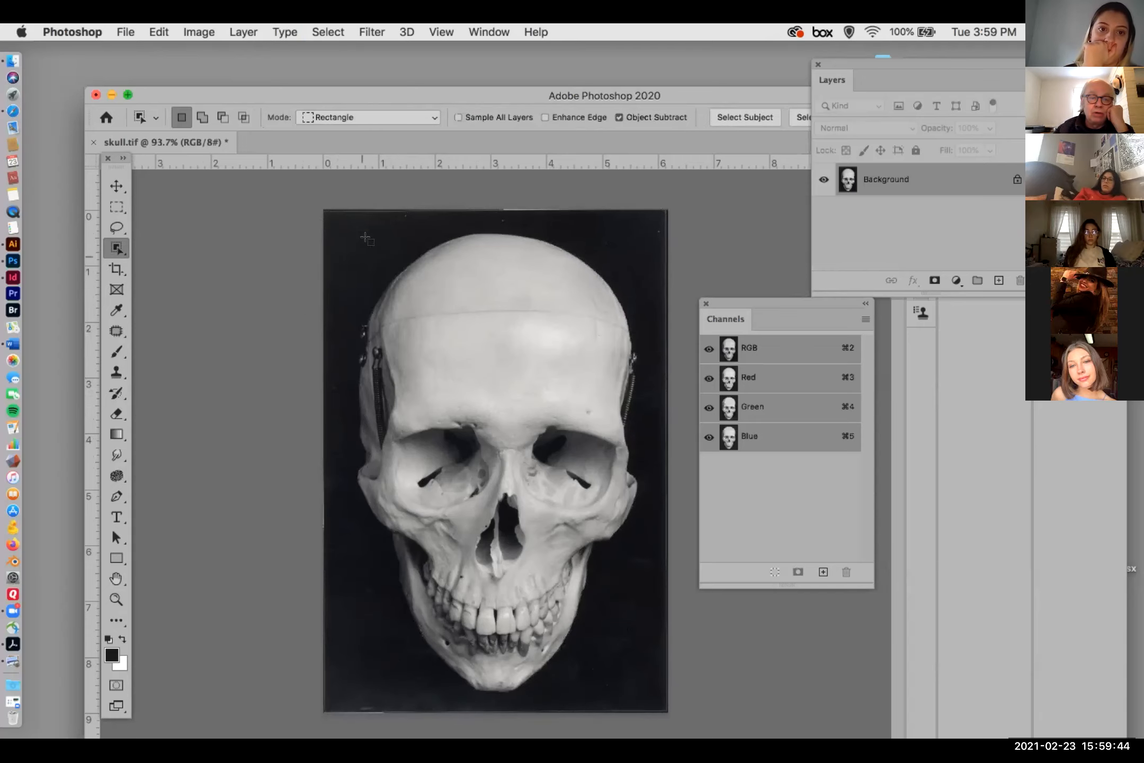
{"action": "left_click_drag", "start_coordinate": [348, 221], "coordinate": [650, 699]}
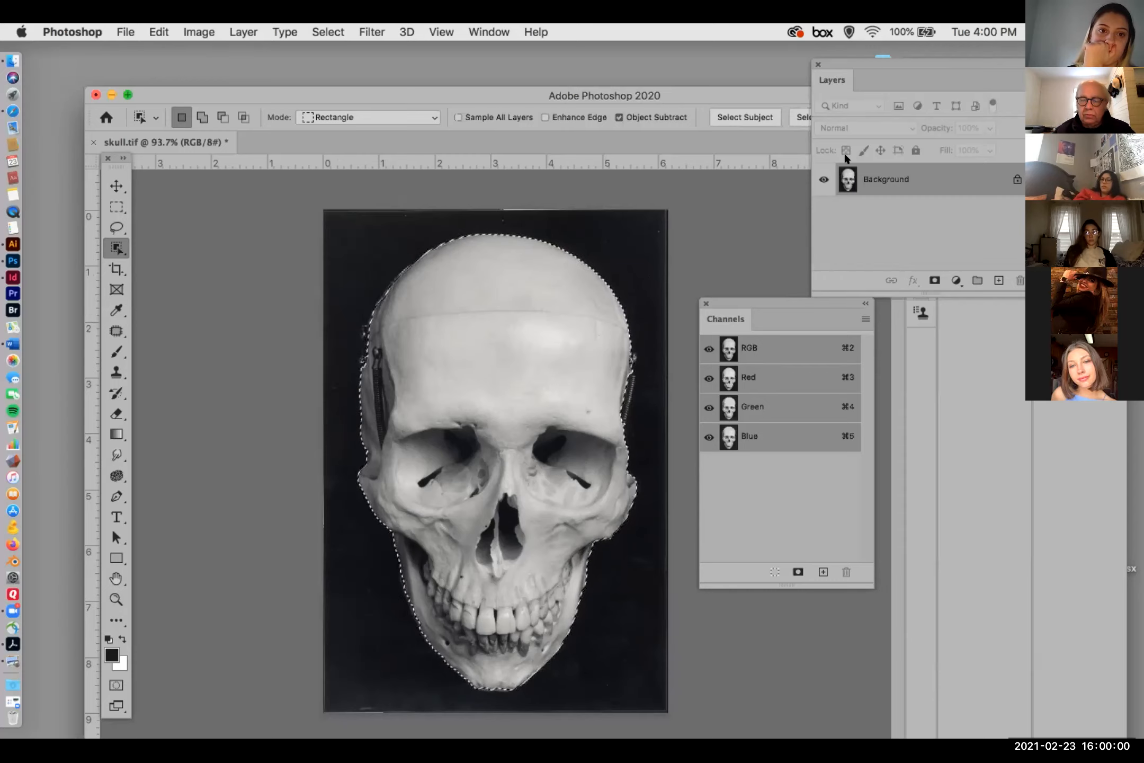
- Copy the selected skull to a new layer, check the cutout with the Background hidden, and undo the copy
{"action": "key", "text": "super+j"}
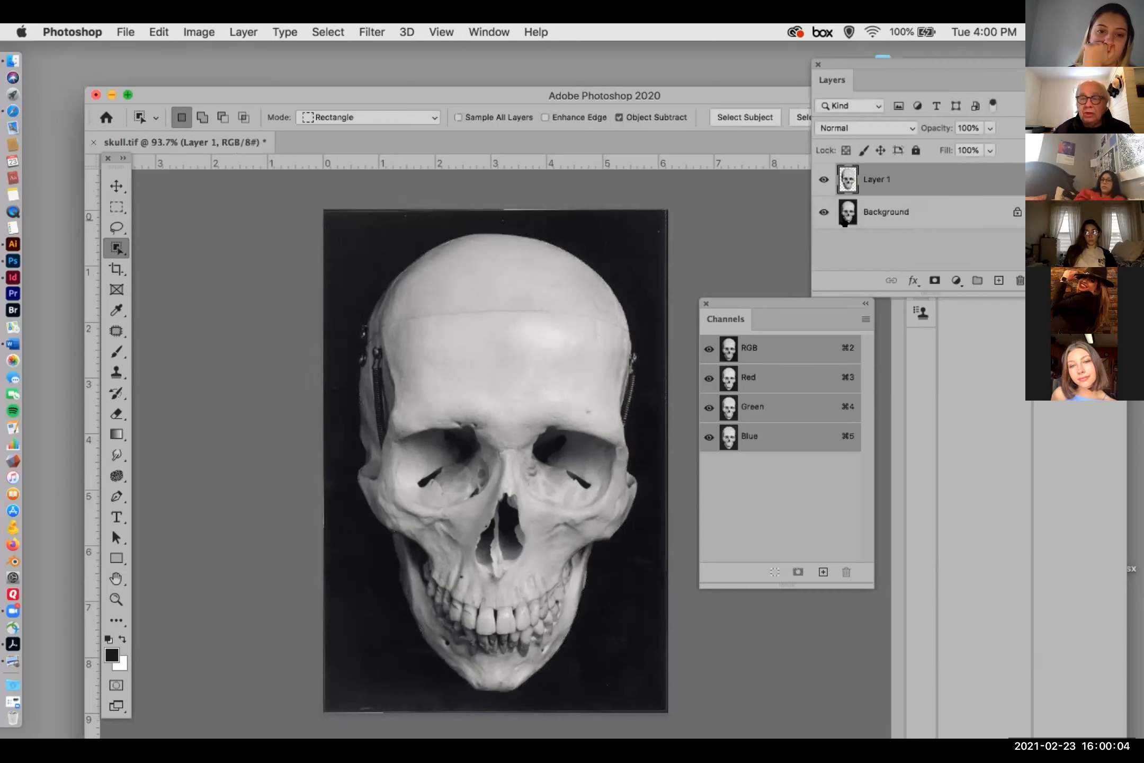
{"action": "left_click", "coordinate": [824, 212]}
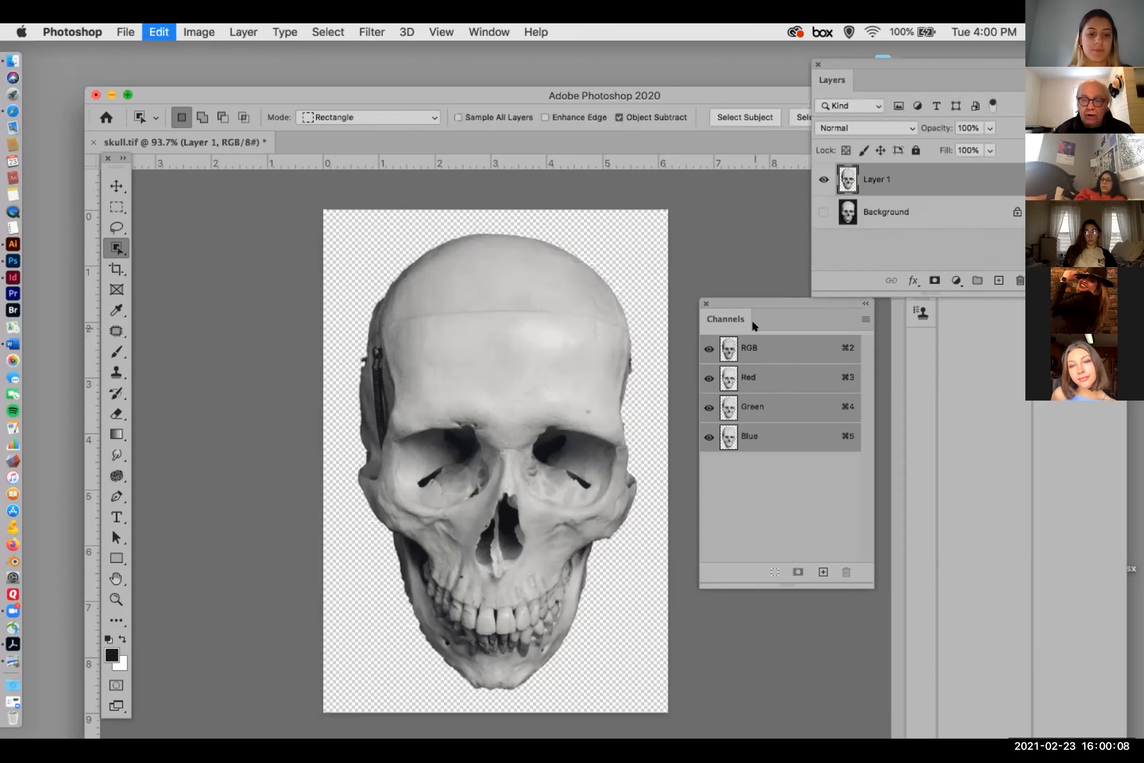
{"action": "left_click", "coordinate": [823, 212]}
{"action": "key", "text": "super+z"}
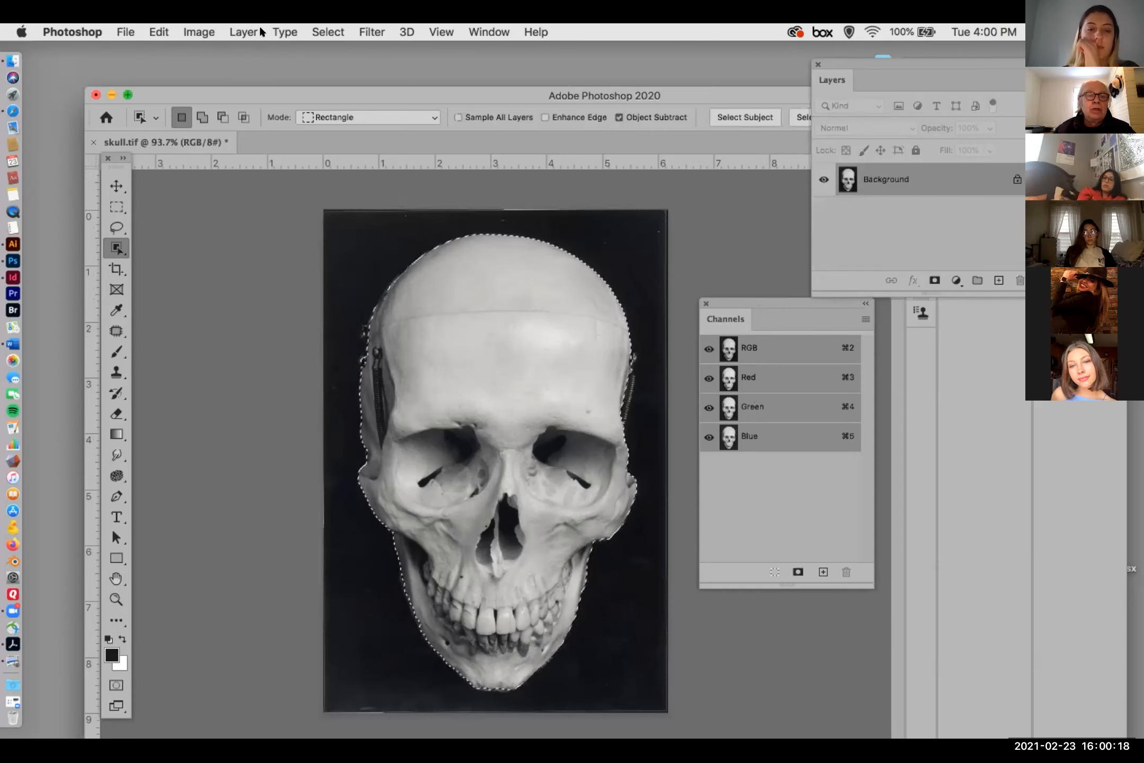
- Save the skull selection in skull.tif as a new channel named "sc"
{"action": "left_click", "coordinate": [324, 32]}
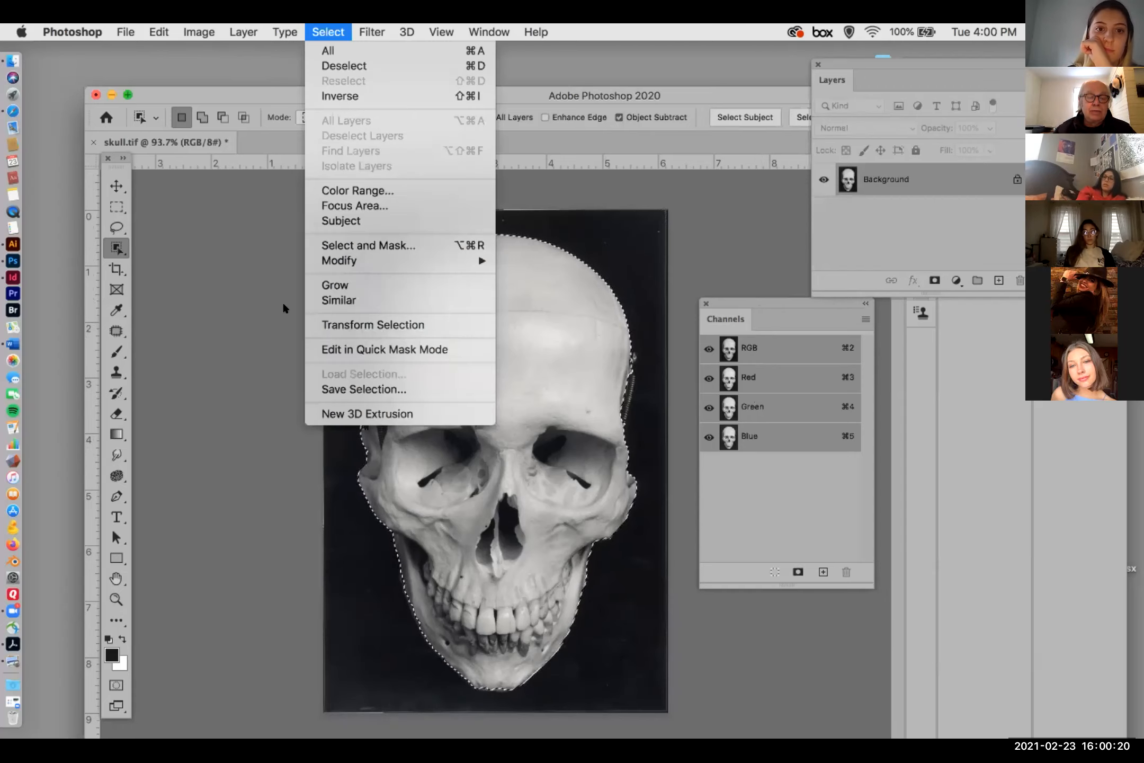
{"action": "left_click", "coordinate": [395, 389]}
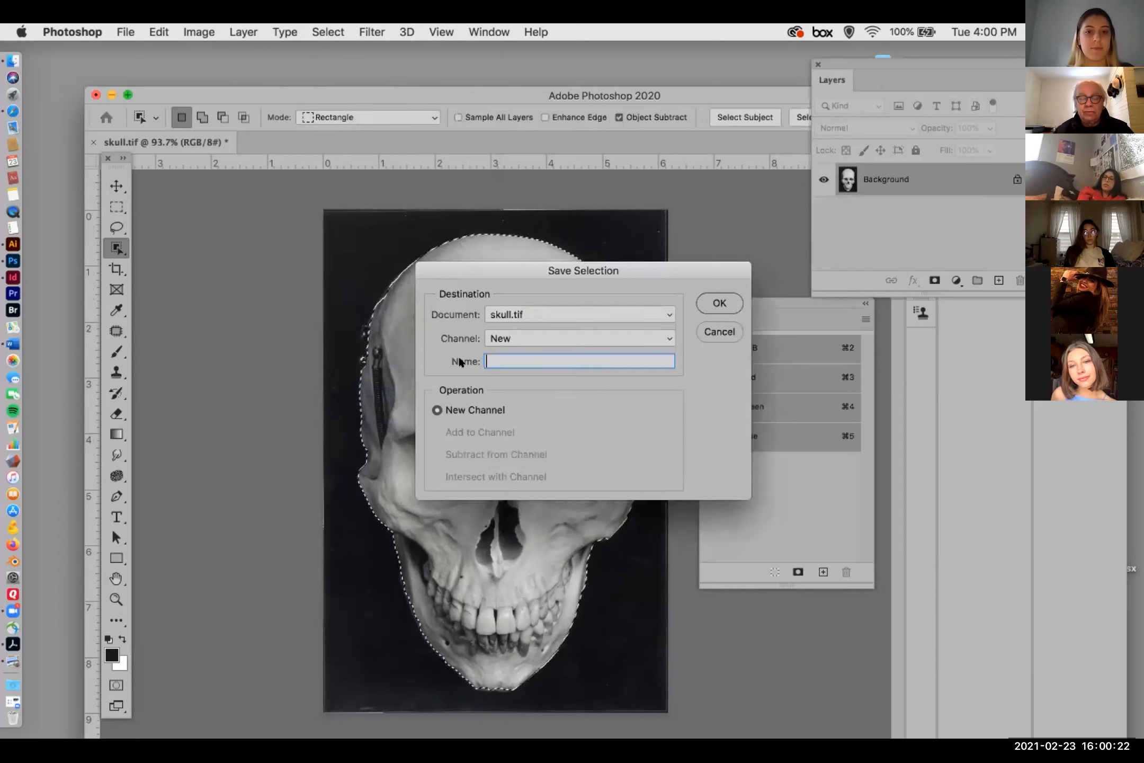
{"action": "type", "text": "sc"}
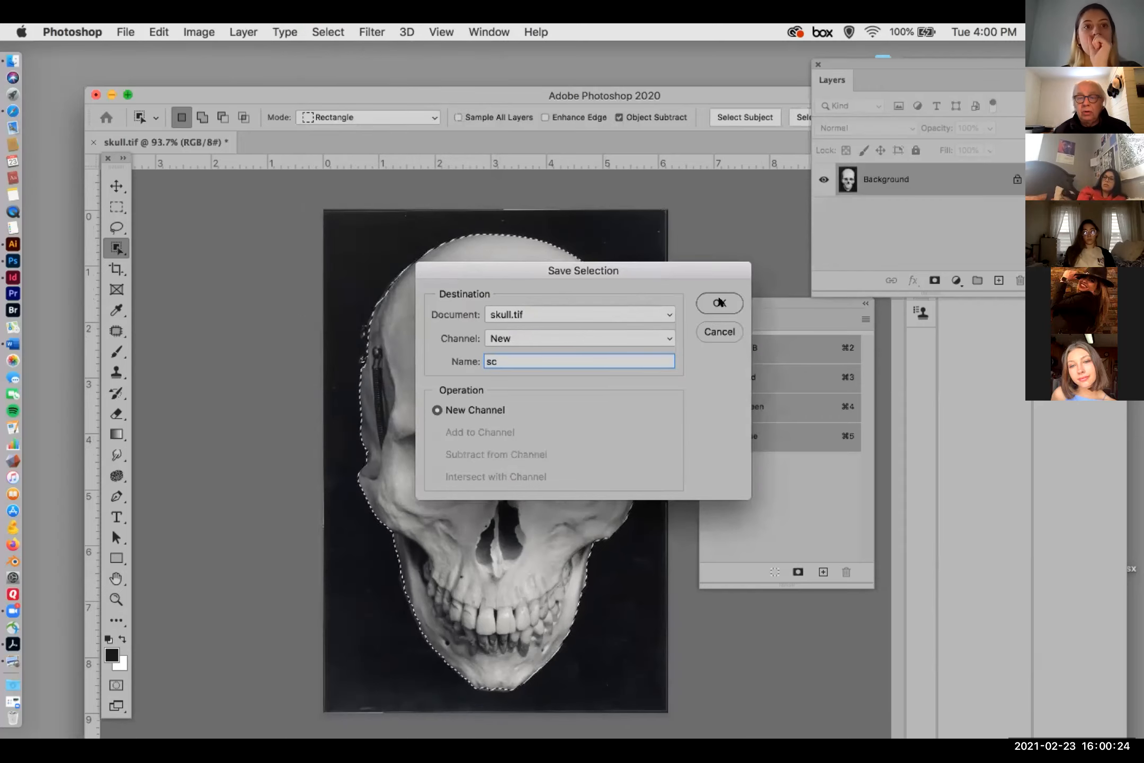
{"action": "left_click", "coordinate": [717, 303]}
- Inspect the saved sc channel as a red overlay on the skull, make it the active channel and hide it
{"action": "left_click", "coordinate": [710, 469]}
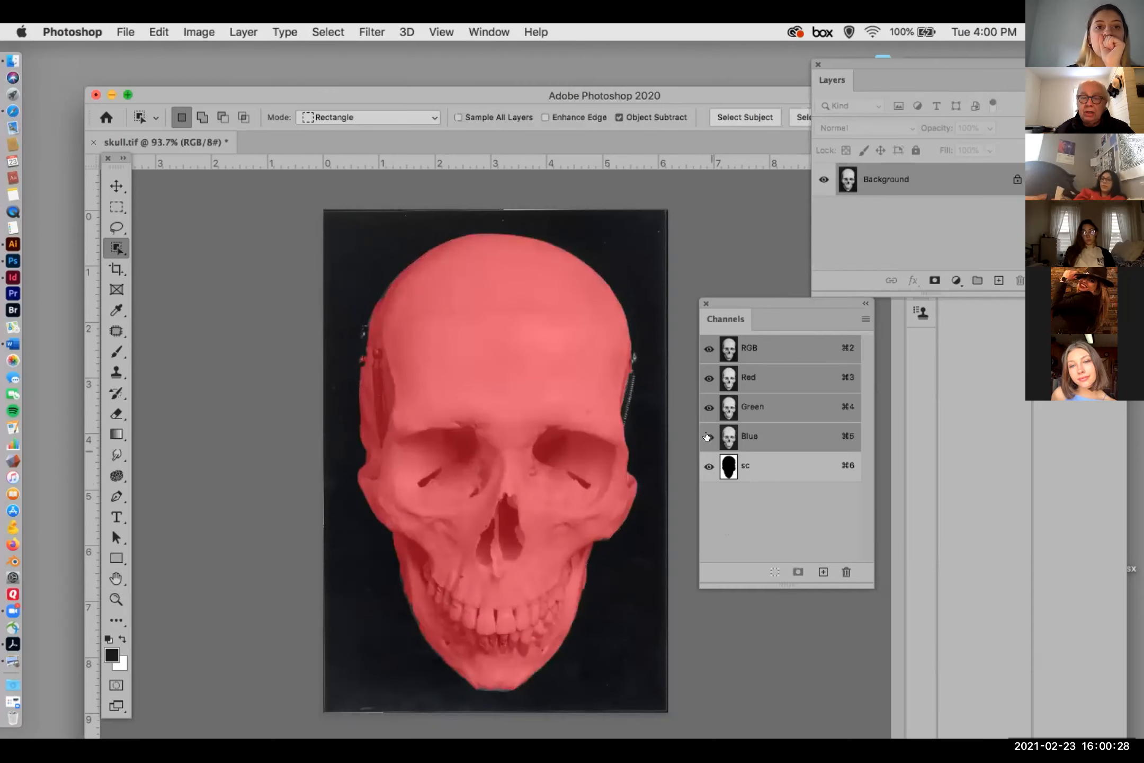
{"action": "left_click", "coordinate": [708, 348]}
{"action": "left_click", "coordinate": [756, 466]}
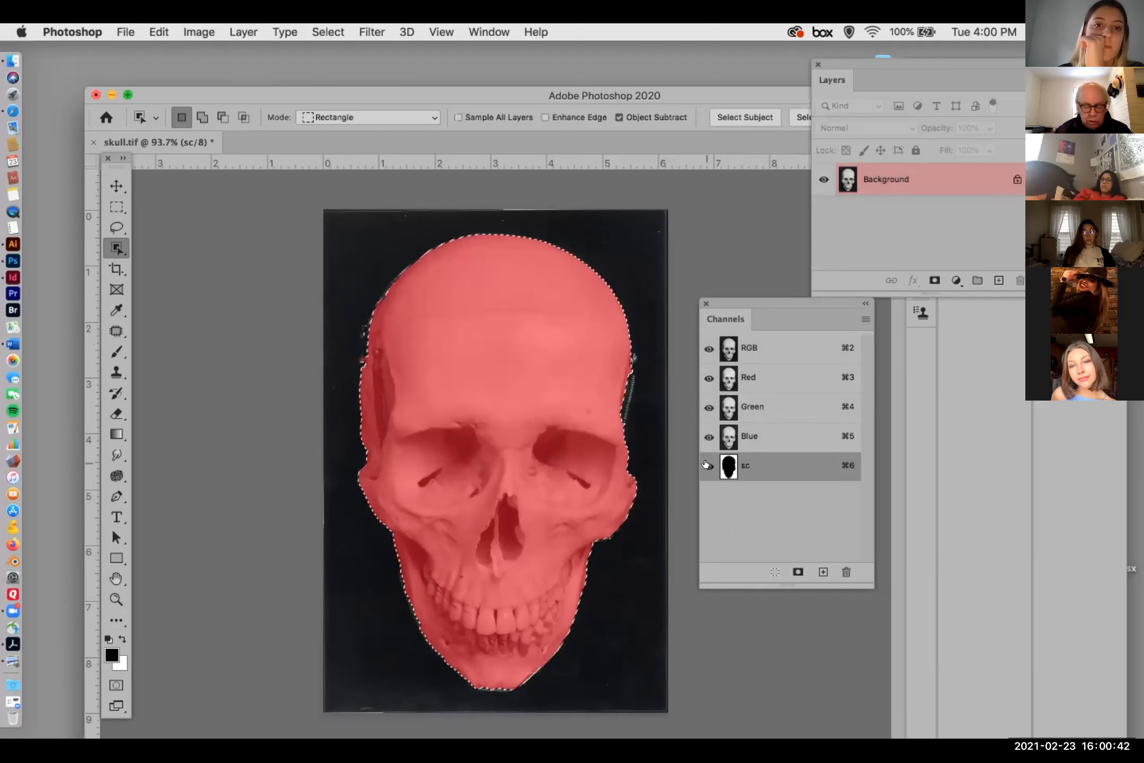
{"action": "left_click", "coordinate": [709, 465]}
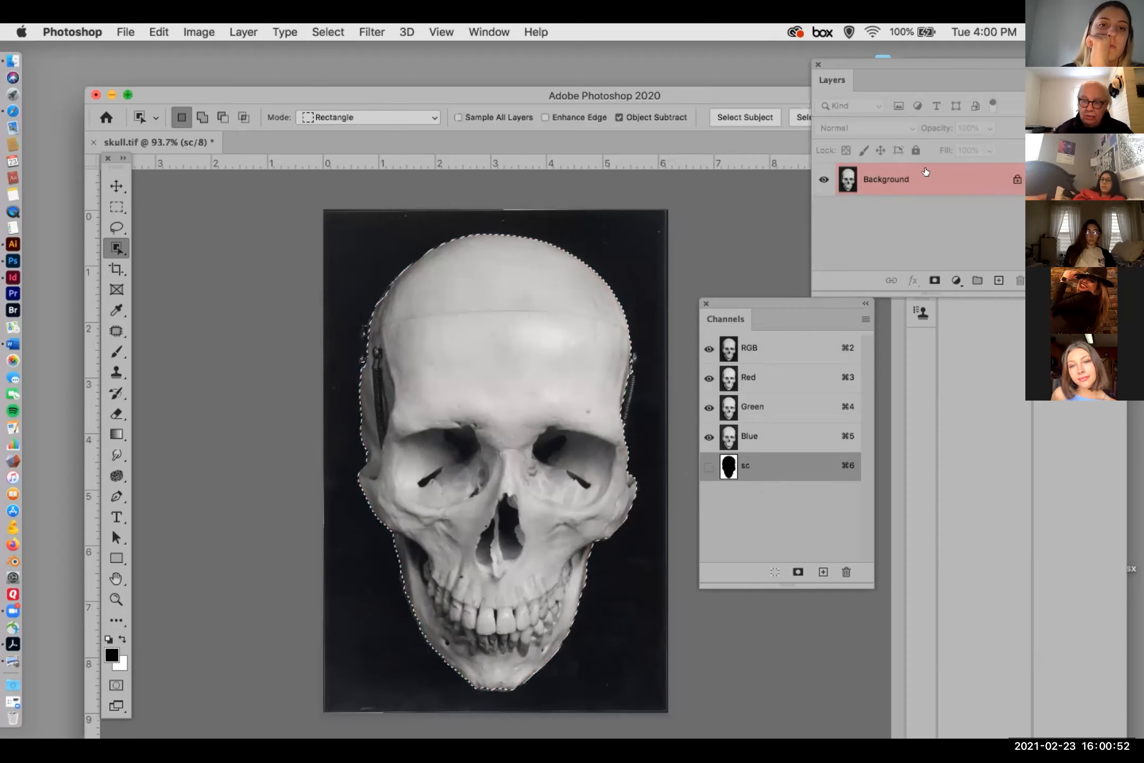
- Copy the skull selection from the RGB composite to a new layer and compare the image with the Background hidden and shown
{"action": "left_click", "coordinate": [785, 347]}
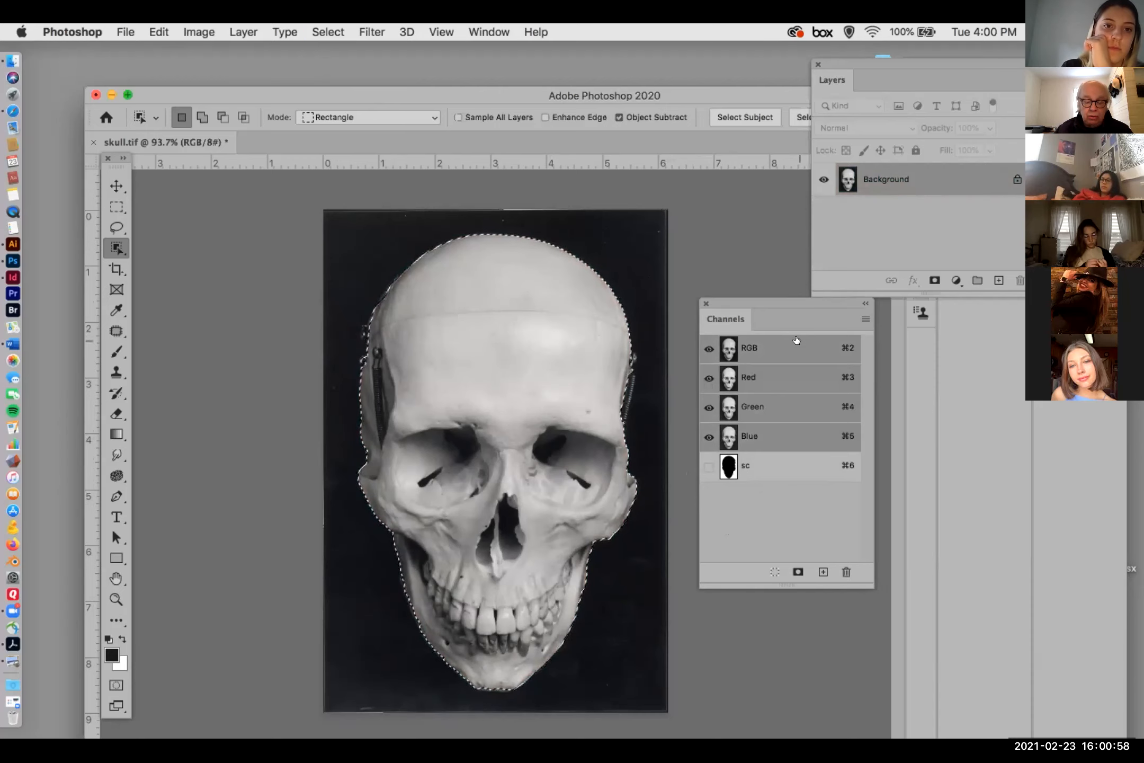
{"action": "key", "text": "super+j"}
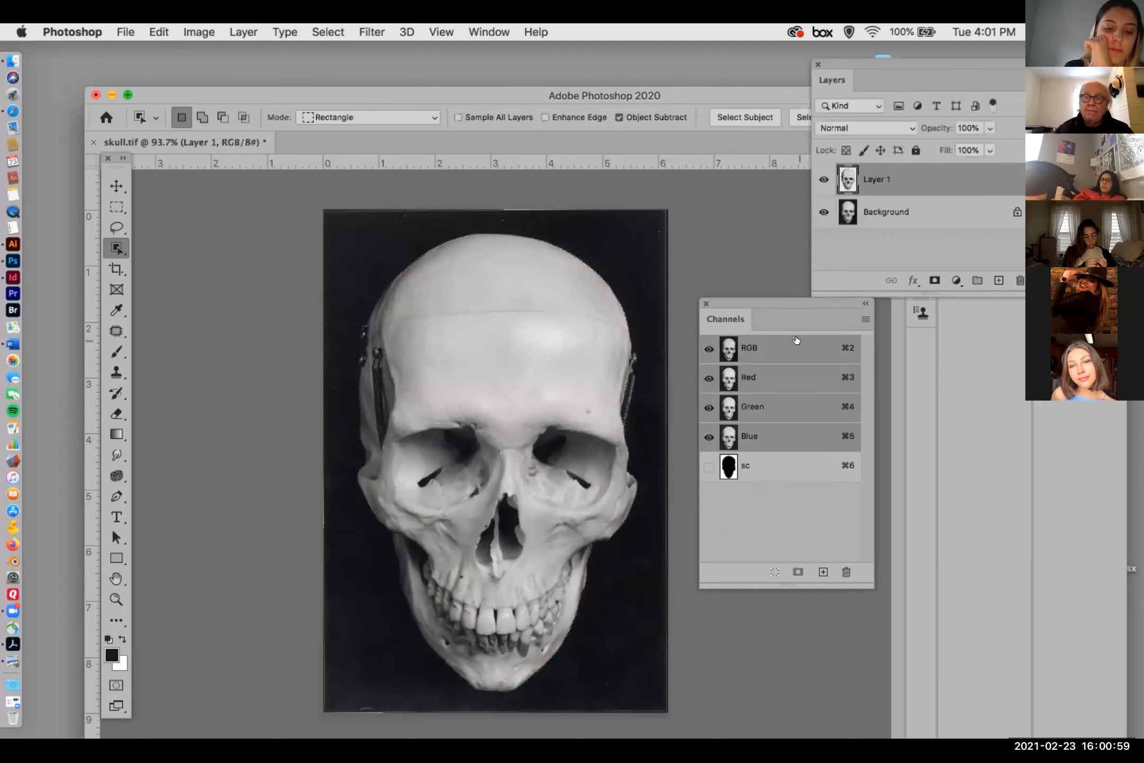
{"action": "left_click", "coordinate": [822, 212]}
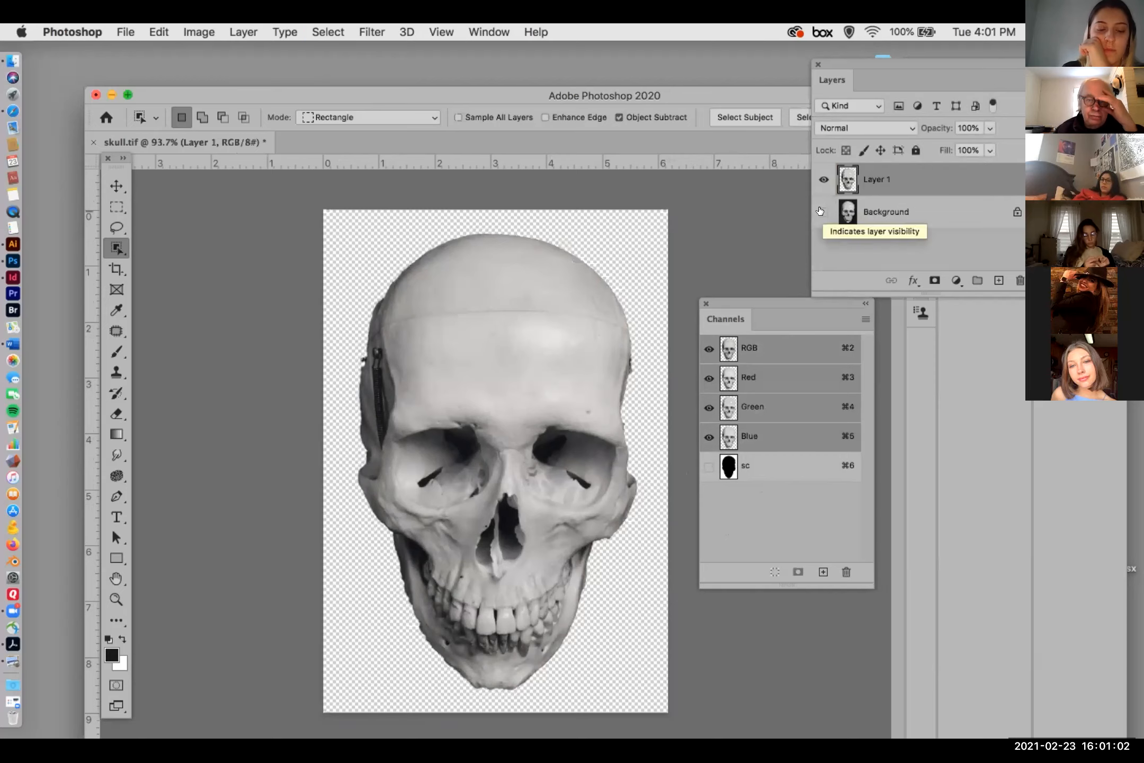
{"action": "left_click", "coordinate": [821, 211]}
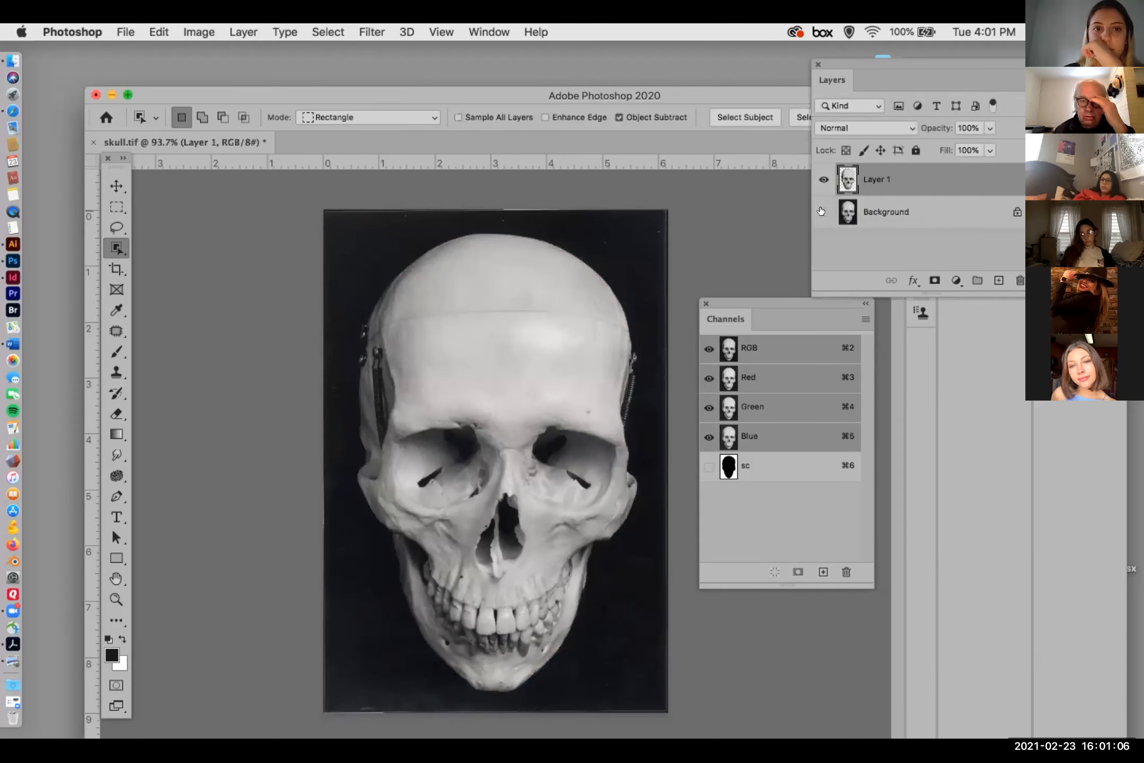
{"action": "left_click", "coordinate": [822, 211]}
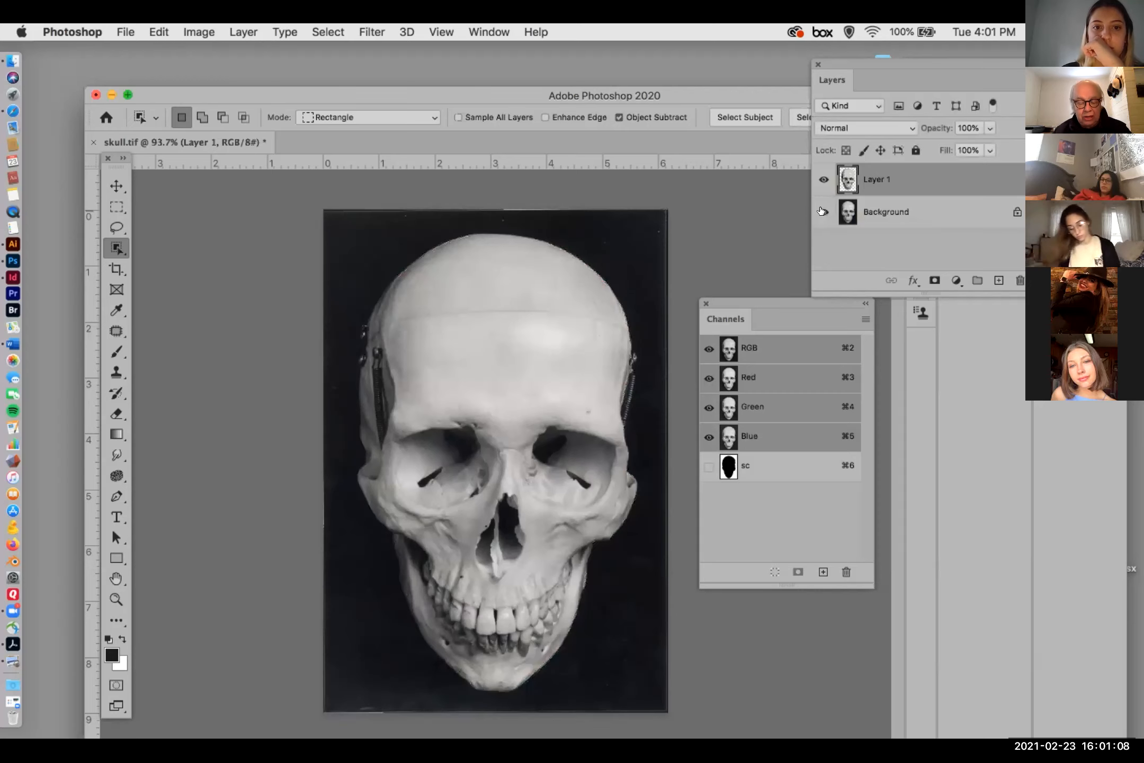
{"action": "left_click", "coordinate": [823, 211]}
{"action": "left_click", "coordinate": [822, 212]}
{"action": "left_click", "coordinate": [822, 212]}
{"action": "left_click", "coordinate": [822, 211]}
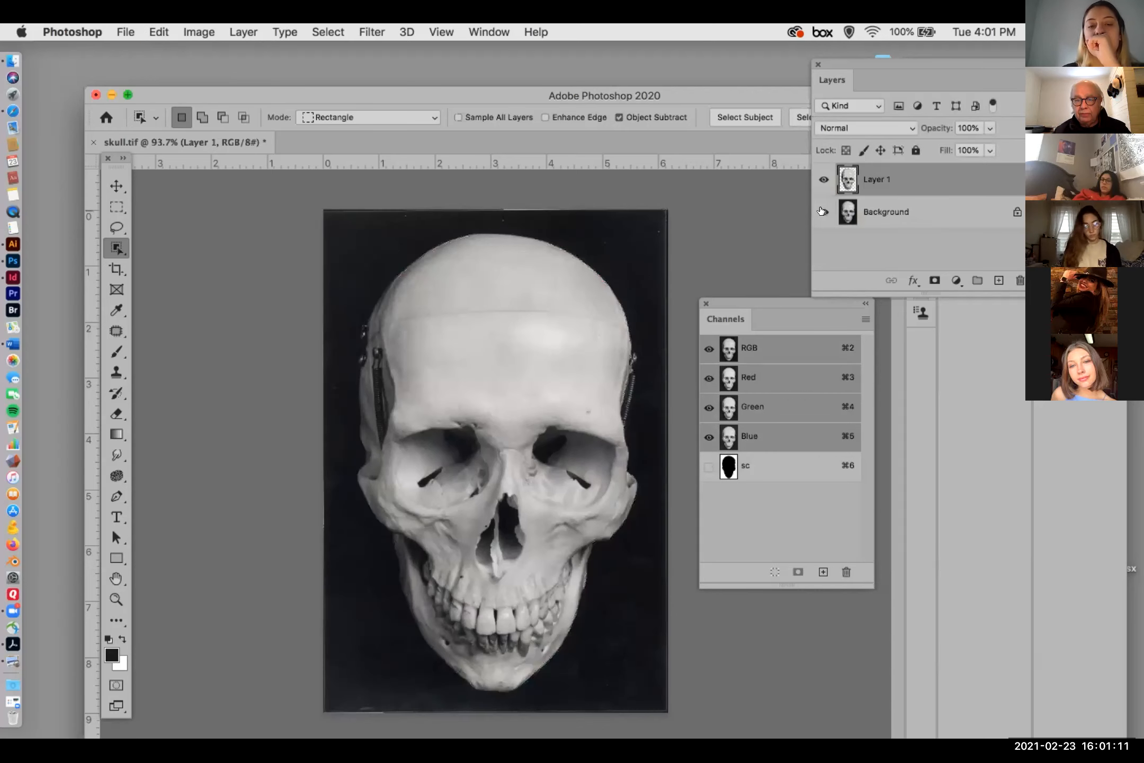
- Revert the document history to the Deselect state before the selection was loaded, and delete the sc channel
{"action": "left_click", "coordinate": [481, 33]}
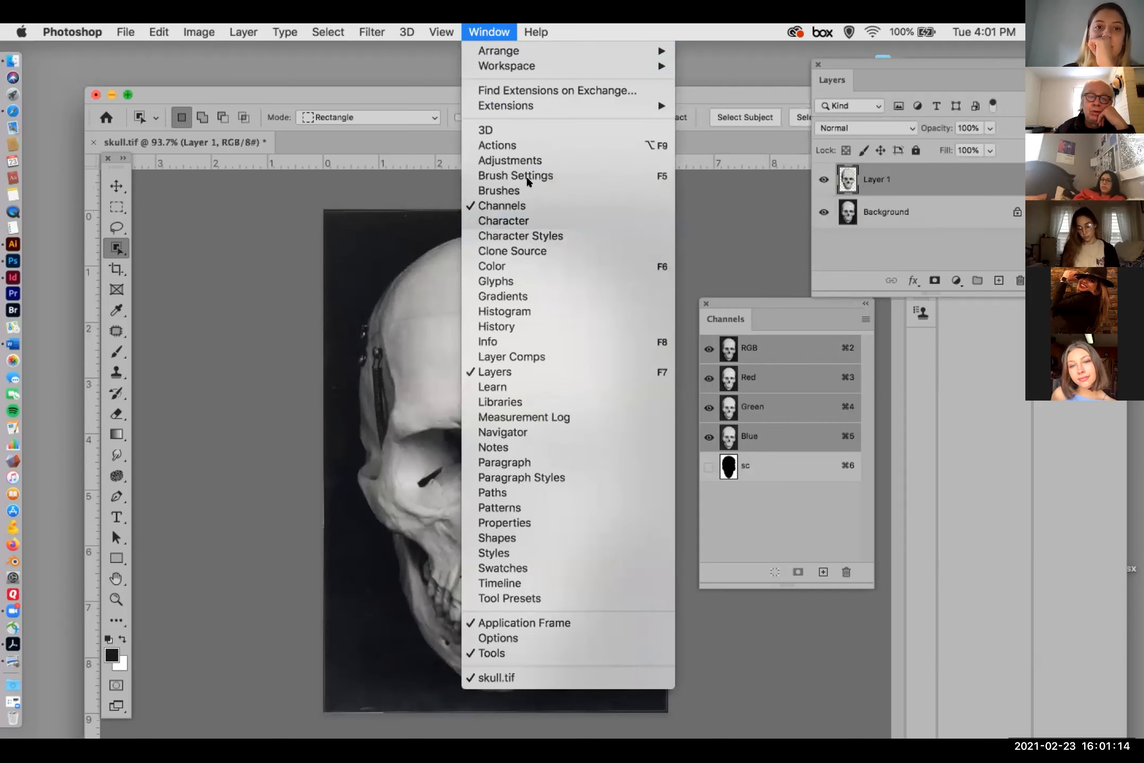
{"action": "left_click", "coordinate": [497, 326]}
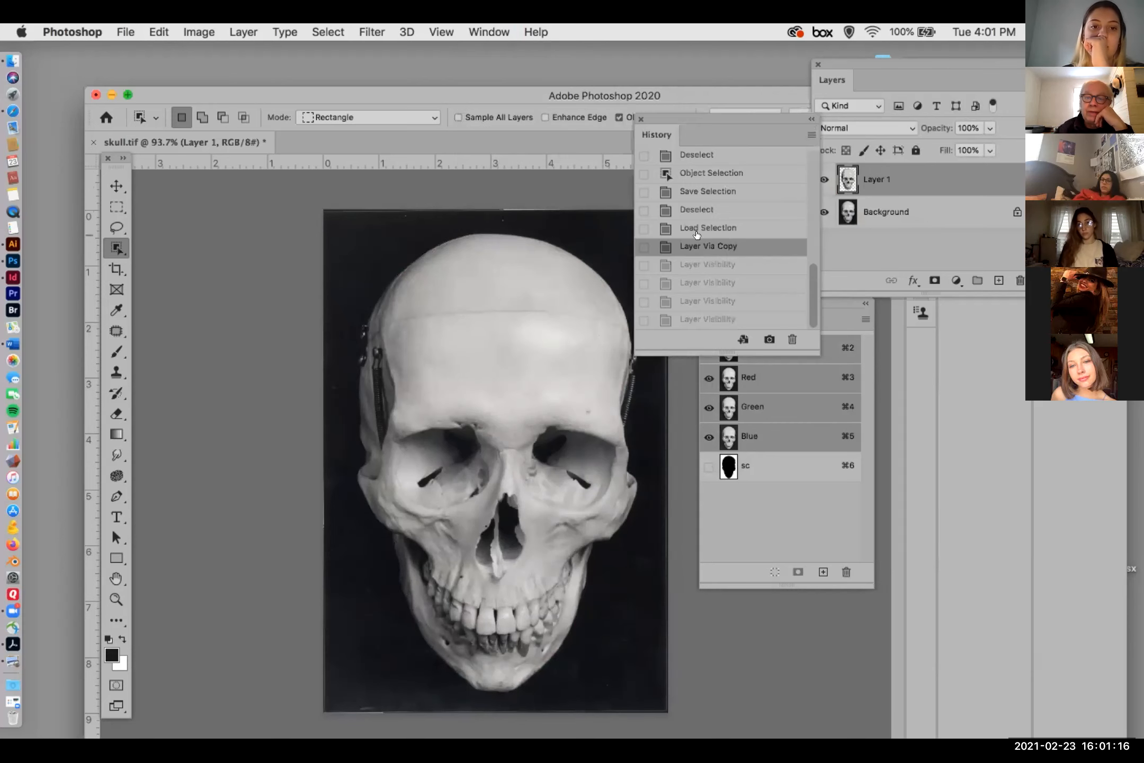
{"action": "left_click", "coordinate": [704, 210]}
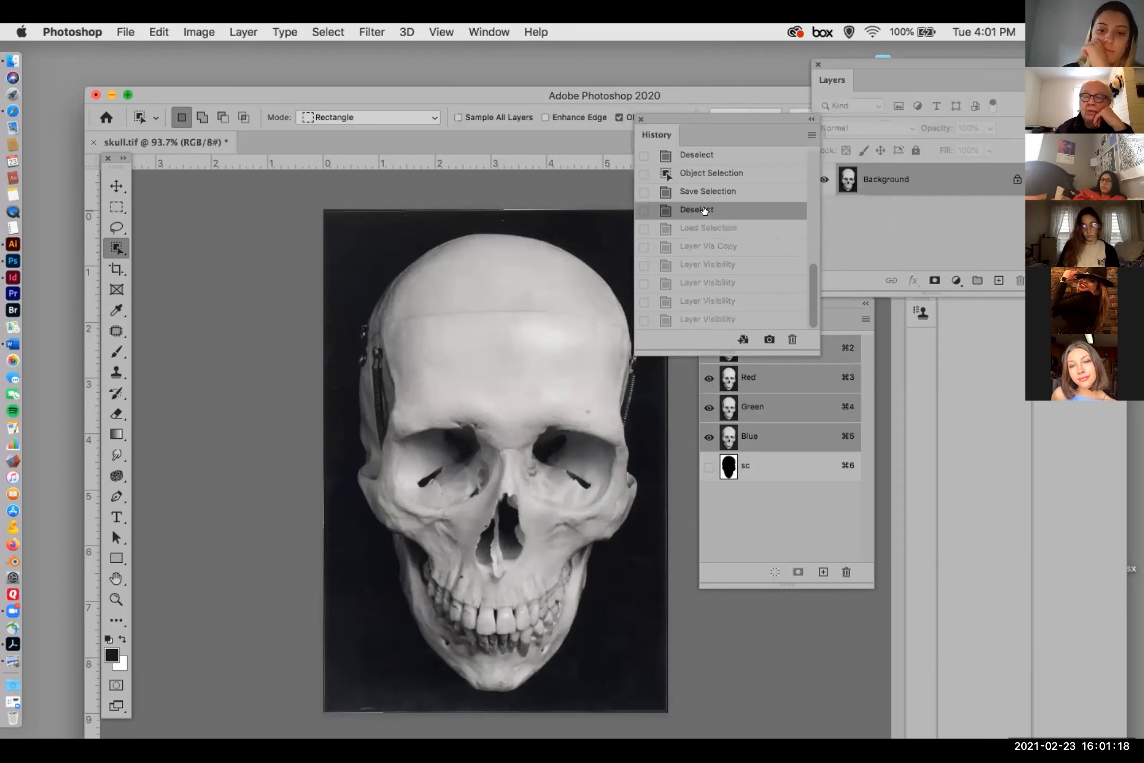
{"action": "left_click", "coordinate": [639, 118]}
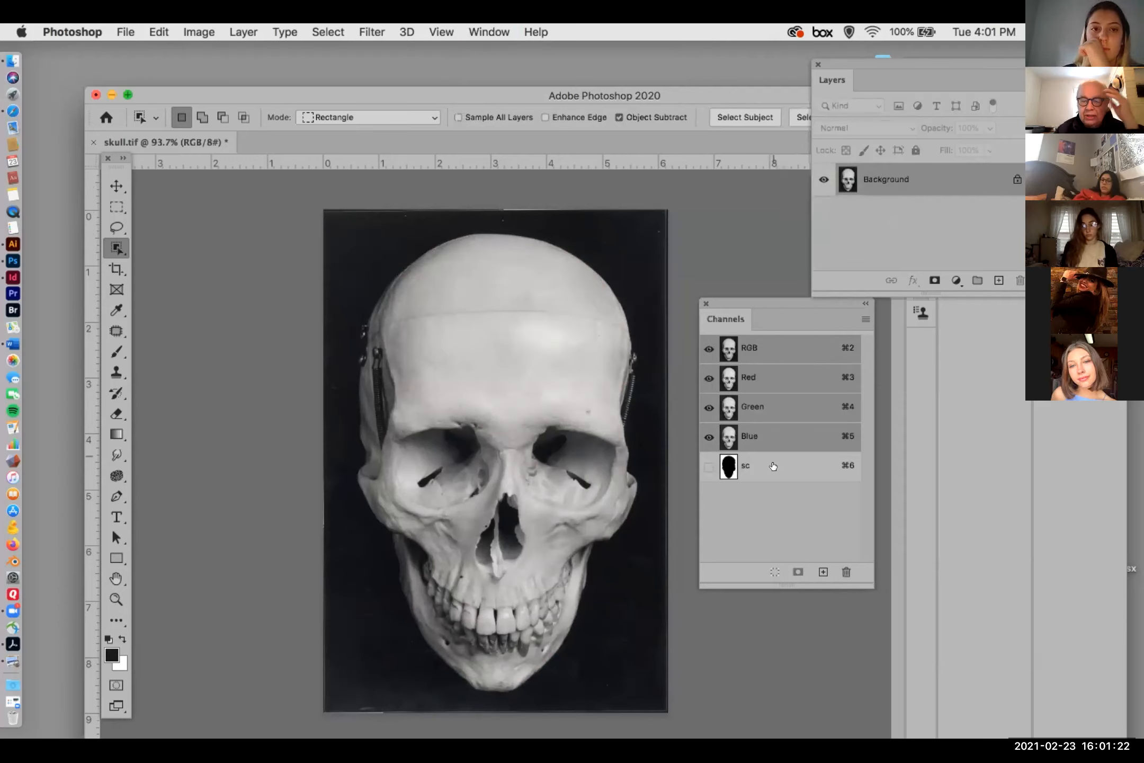
{"action": "left_click_drag", "start_coordinate": [779, 464], "coordinate": [845, 570]}
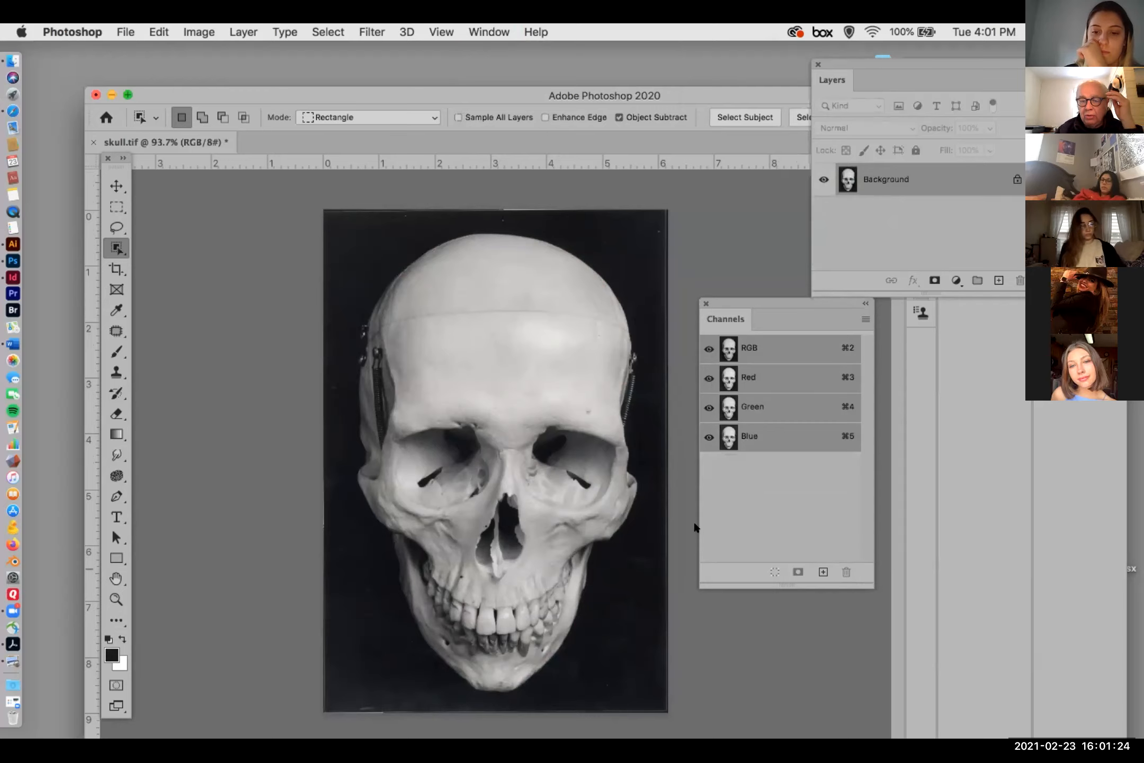
{"action": "left_click", "coordinate": [821, 571]}
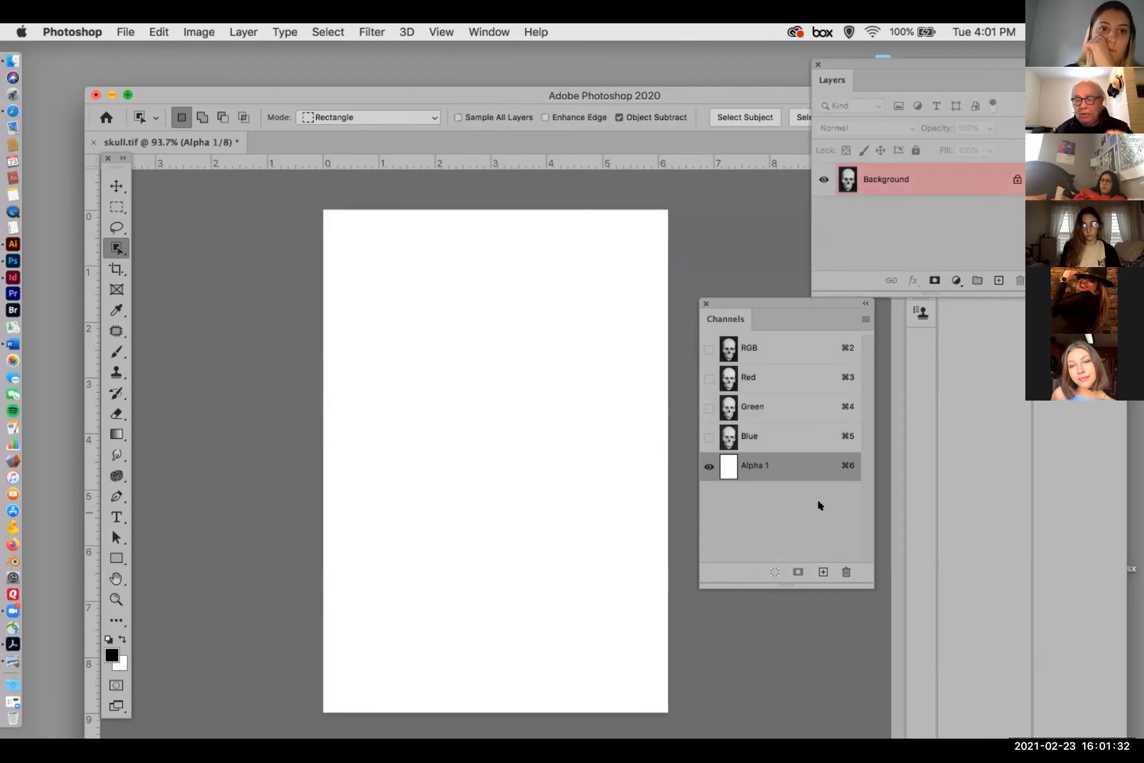
{"action": "left_click", "coordinate": [846, 571]}
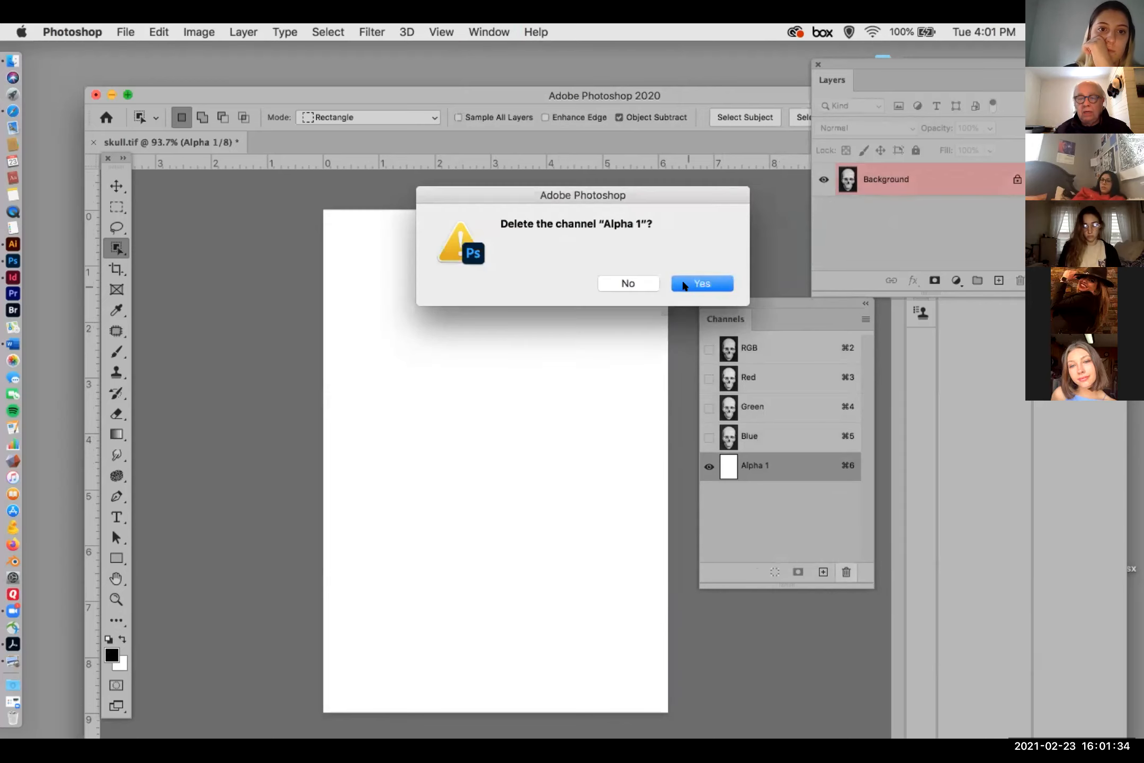
{"action": "left_click", "coordinate": [683, 284]}
- Create a new channel named Alpha 1 with red at 50% opacity indicating Selected Areas, and keep the RGB image visible
{"action": "left_click", "coordinate": [866, 321]}
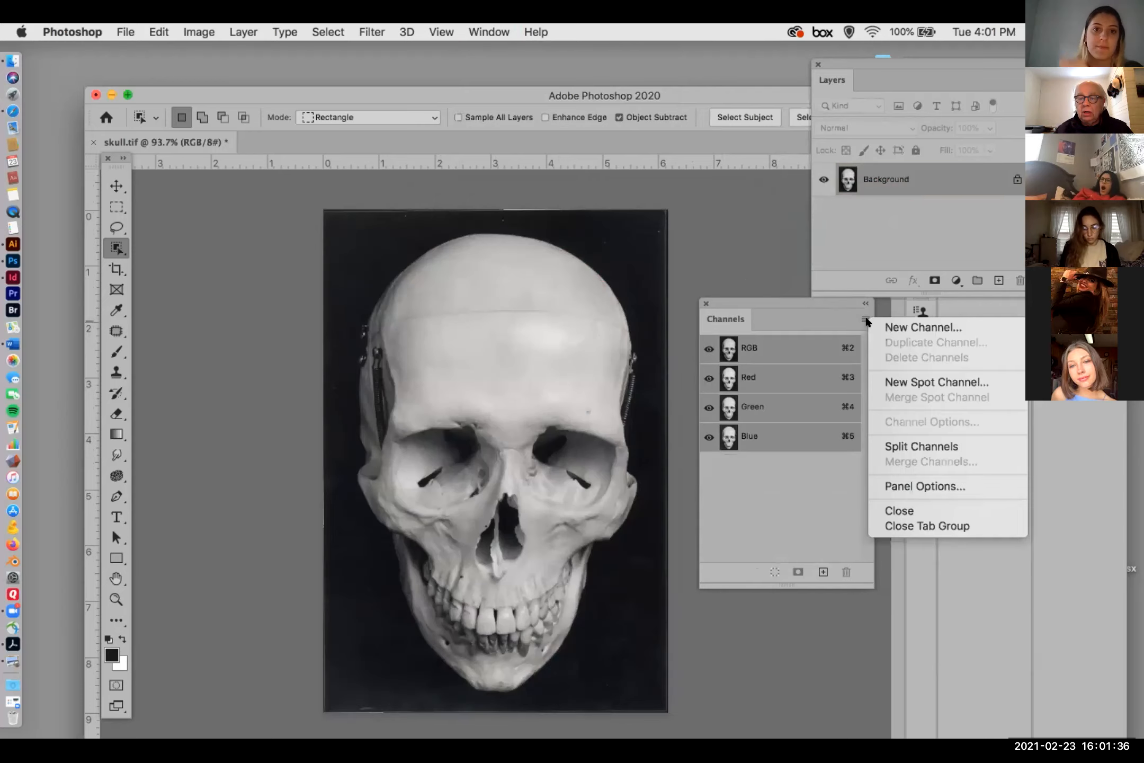
{"action": "left_click", "coordinate": [756, 473]}
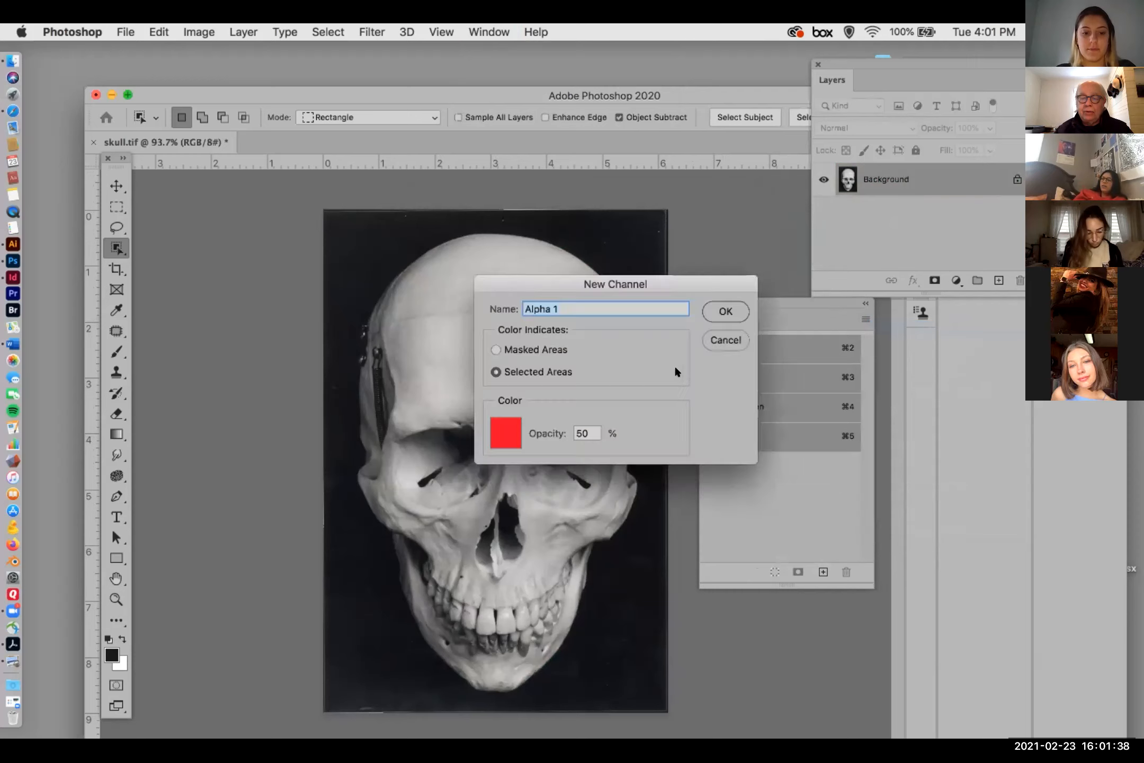
{"action": "left_click", "coordinate": [717, 311]}
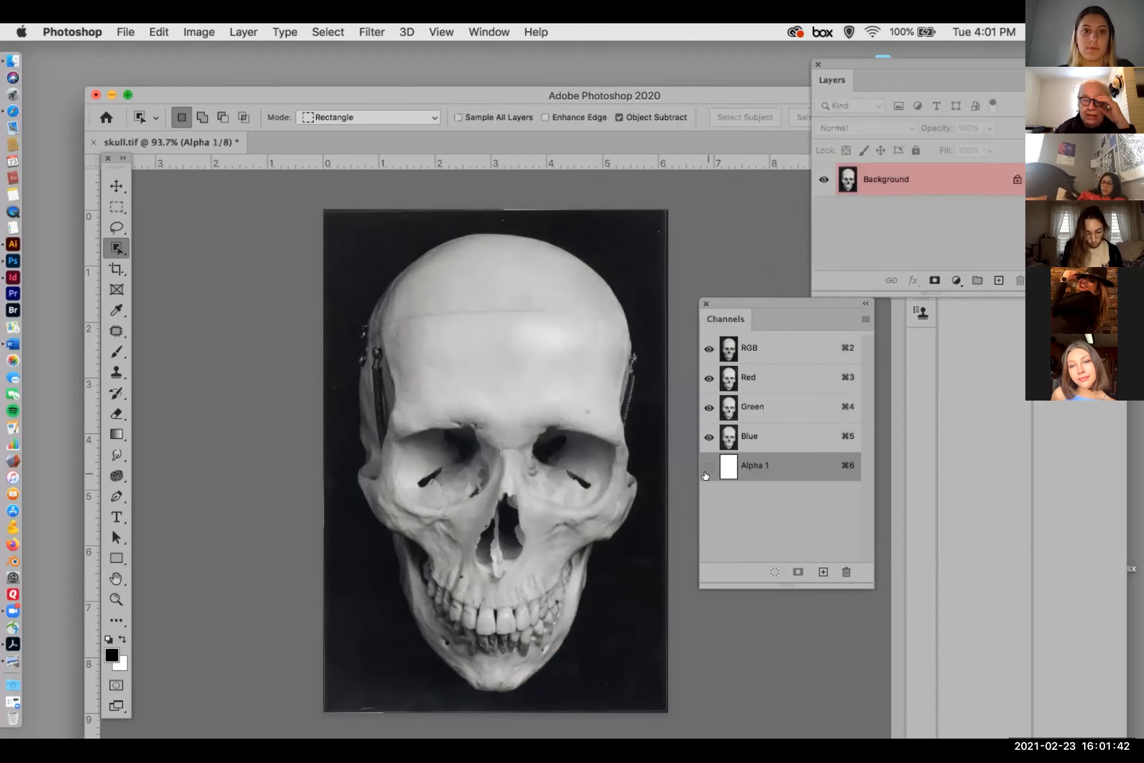
- Show the Alpha 1 channel over the image and paint the skull into it with a much larger black Brush
{"action": "left_click", "coordinate": [117, 351]}
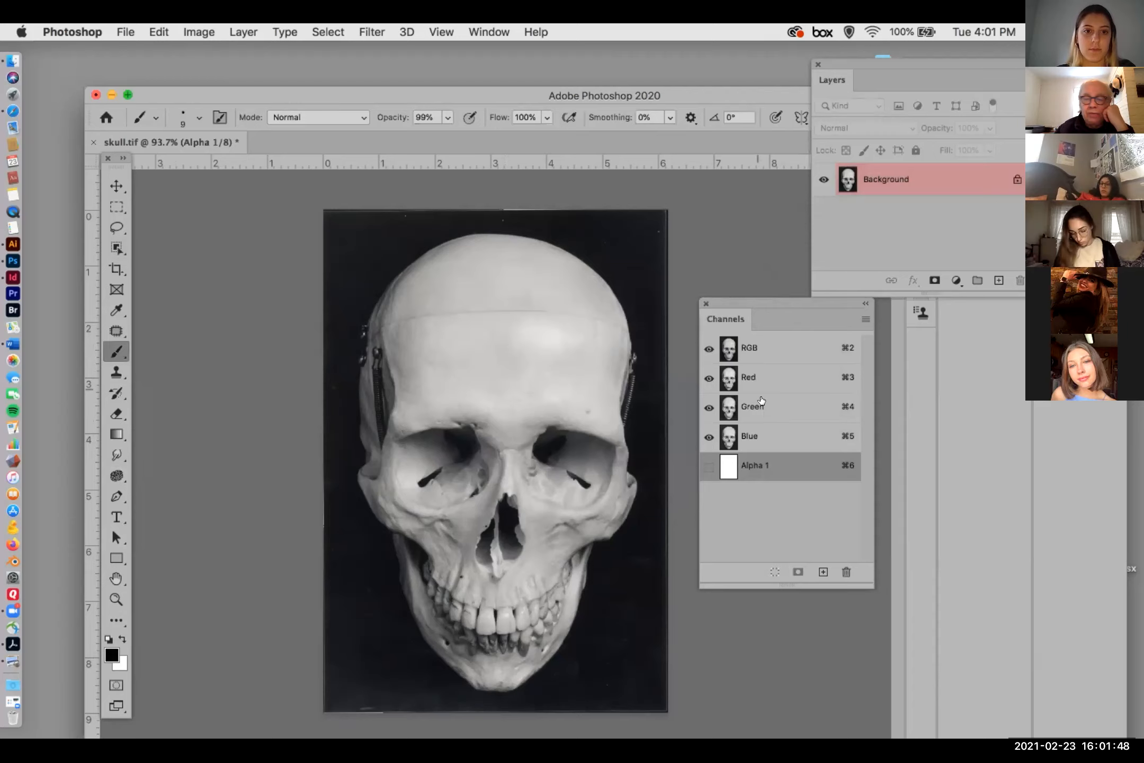
{"action": "left_click", "coordinate": [709, 466]}
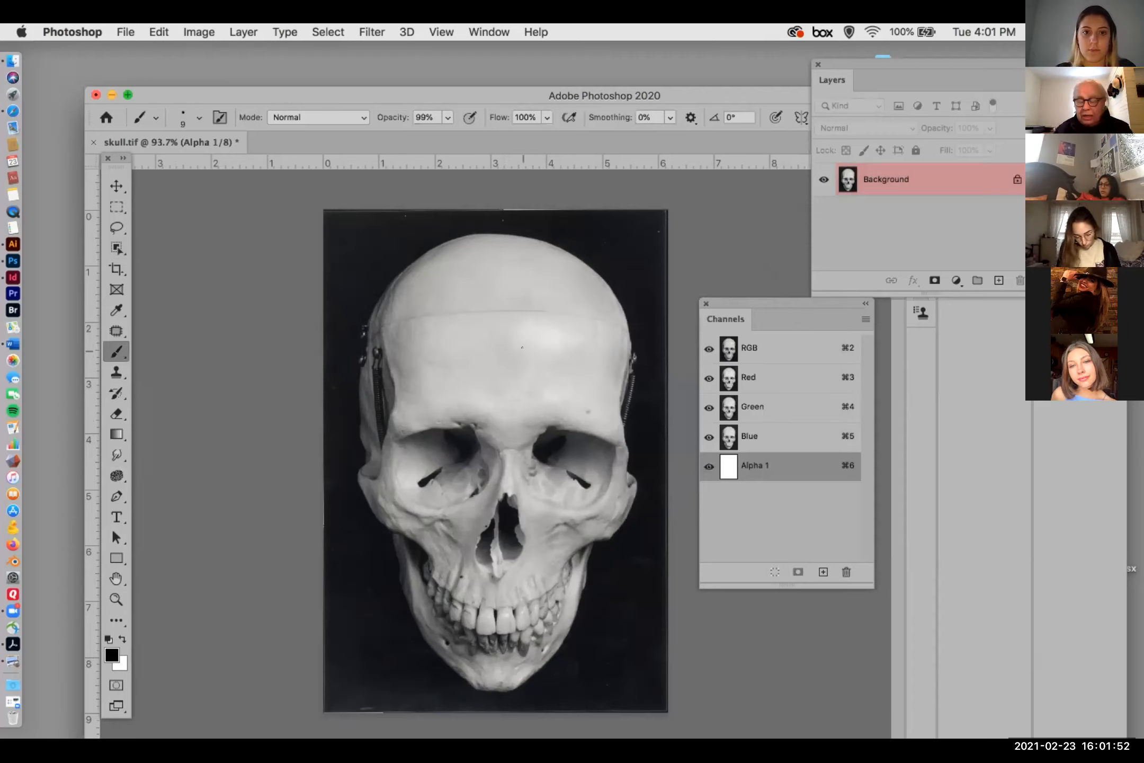
{"action": "key", "text": "bracketright"}
{"action": "key", "text": "bracketright"}
{"action": "key", "text": "bracketright"}
{"action": "key", "text": "bracketright"}
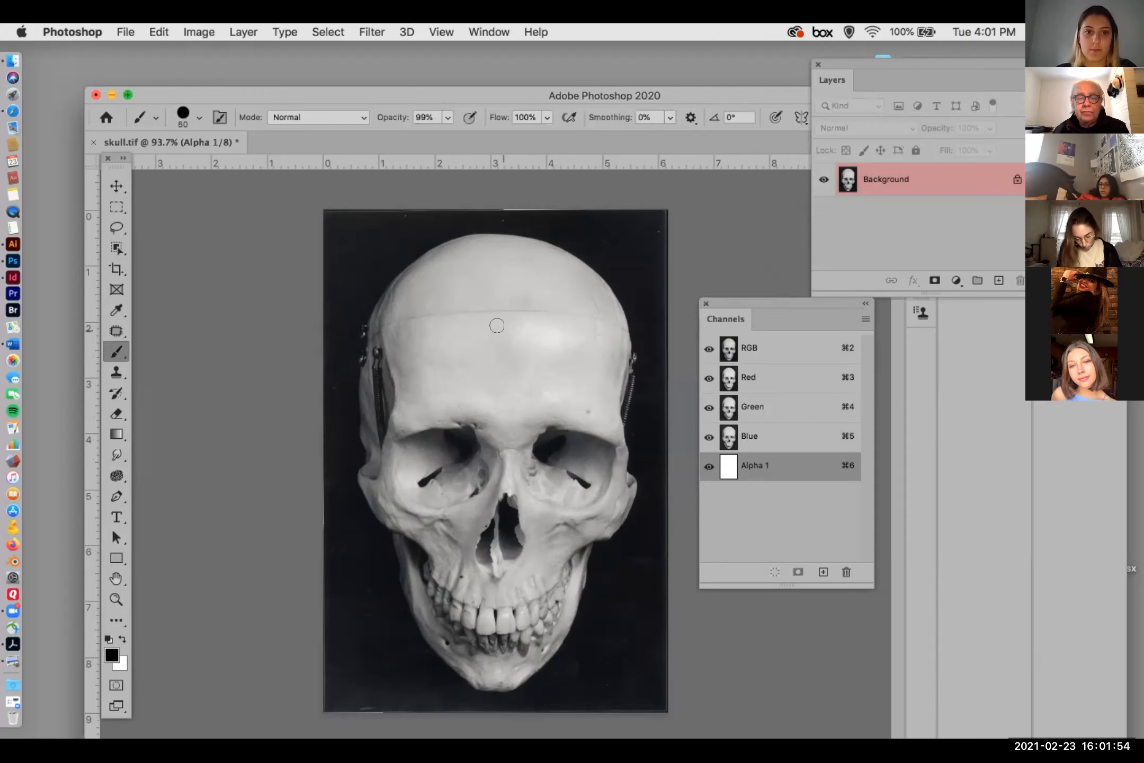
{"action": "key", "text": "bracketright"}
{"action": "key", "text": "bracketright"}
{"action": "key", "text": "bracketright"}
{"action": "key", "text": "bracketright"}
{"action": "key", "text": "bracketright"}
{"action": "key", "text": "bracketright"}
{"action": "key", "text": "bracketright"}
{"action": "key", "text": "bracketright"}
{"action": "key", "text": "bracketright"}
{"action": "left_click", "coordinate": [479, 281]}
{"action": "mouse_move", "coordinate": [471, 270]}
{"action": "left_mouse_down"}
{"action": "mouse_move", "coordinate": [514, 281]}
{"action": "mouse_move", "coordinate": [552, 322]}
{"action": "mouse_move", "coordinate": [575, 462]}
{"action": "mouse_move", "coordinate": [572, 486]}
{"action": "mouse_move", "coordinate": [528, 532]}
{"action": "mouse_move", "coordinate": [515, 607]}
{"action": "mouse_move", "coordinate": [488, 637]}
{"action": "mouse_move", "coordinate": [432, 563]}
{"action": "mouse_move", "coordinate": [389, 475]}
{"action": "mouse_move", "coordinate": [373, 405]}
{"action": "mouse_move", "coordinate": [390, 290]}
{"action": "mouse_move", "coordinate": [439, 244]}
{"action": "mouse_move", "coordinate": [561, 276]}
{"action": "mouse_move", "coordinate": [584, 378]}
{"action": "mouse_move", "coordinate": [588, 481]}
{"action": "mouse_move", "coordinate": [521, 597]}
{"action": "mouse_move", "coordinate": [473, 640]}
{"action": "mouse_move", "coordinate": [423, 583]}
{"action": "mouse_move", "coordinate": [521, 472]}
{"action": "mouse_move", "coordinate": [527, 366]}
{"action": "mouse_move", "coordinate": [513, 297]}
{"action": "mouse_move", "coordinate": [447, 348]}
{"action": "mouse_move", "coordinate": [459, 511]}
{"action": "mouse_move", "coordinate": [482, 482]}
{"action": "mouse_move", "coordinate": [474, 332]}
{"action": "mouse_move", "coordinate": [562, 317]}
{"action": "left_mouse_up"}
- Refine the mask edge around the cranium with a size 46 brush, erasing spill with white and restoring missed bone with black
{"action": "key", "text": "bracketleft"}
{"action": "key", "text": "bracketleft"}
{"action": "key", "text": "bracketleft"}
{"action": "key", "text": "bracketleft"}
{"action": "key", "text": "bracketleft"}
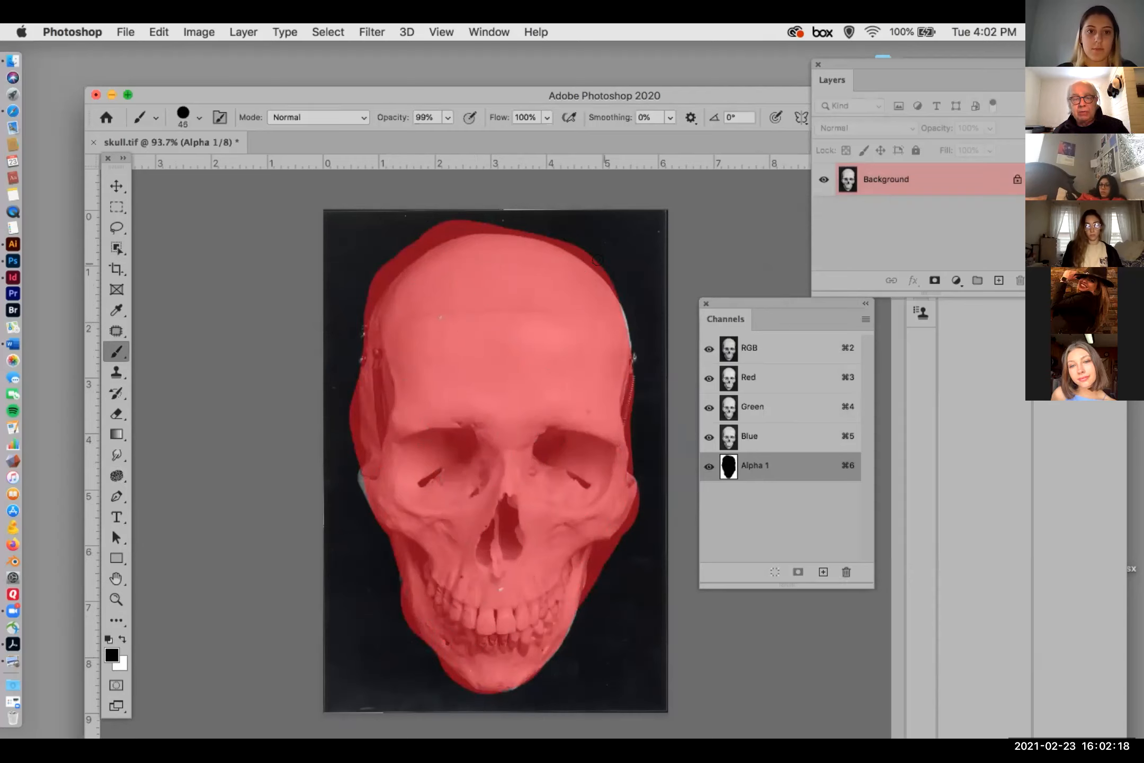
{"action": "key", "text": "x"}
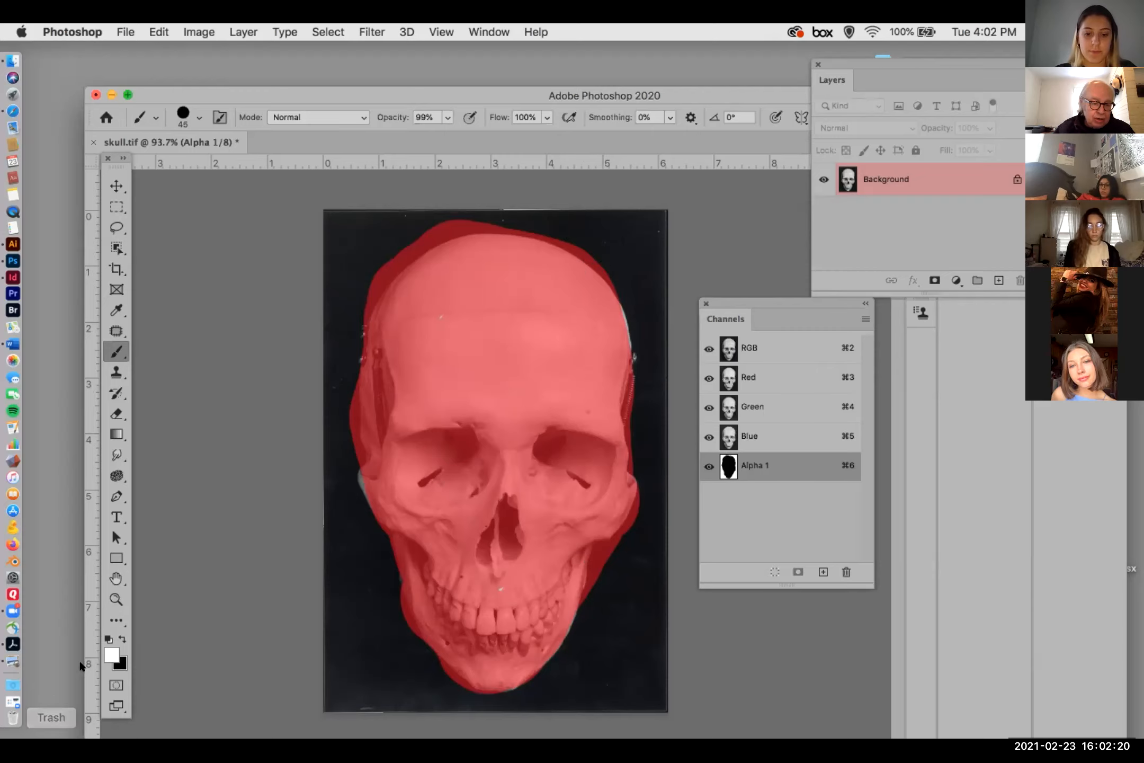
{"action": "mouse_move", "coordinate": [482, 224]}
{"action": "left_mouse_down"}
{"action": "mouse_move", "coordinate": [429, 235]}
{"action": "mouse_move", "coordinate": [362, 299]}
{"action": "left_mouse_up"}
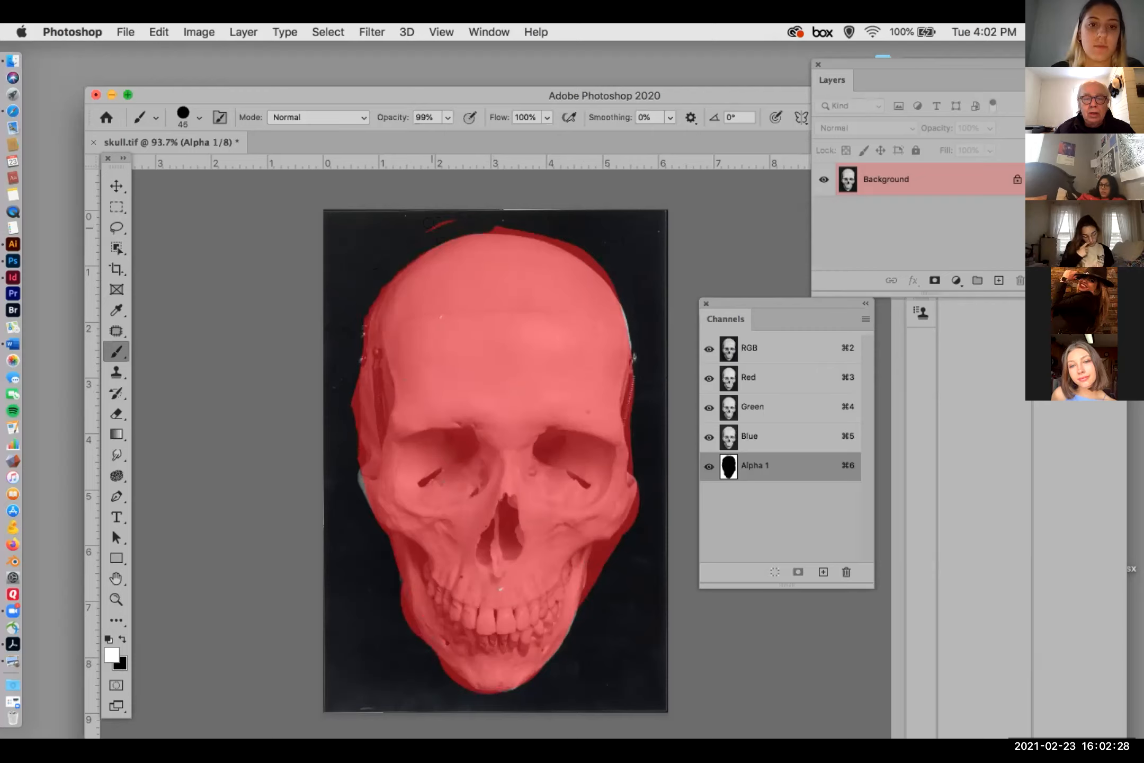
{"action": "mouse_move", "coordinate": [494, 222]}
{"action": "left_mouse_down"}
{"action": "mouse_move", "coordinate": [565, 236]}
{"action": "mouse_move", "coordinate": [594, 264]}
{"action": "mouse_move", "coordinate": [628, 389]}
{"action": "left_mouse_up"}
{"action": "key", "text": "x"}
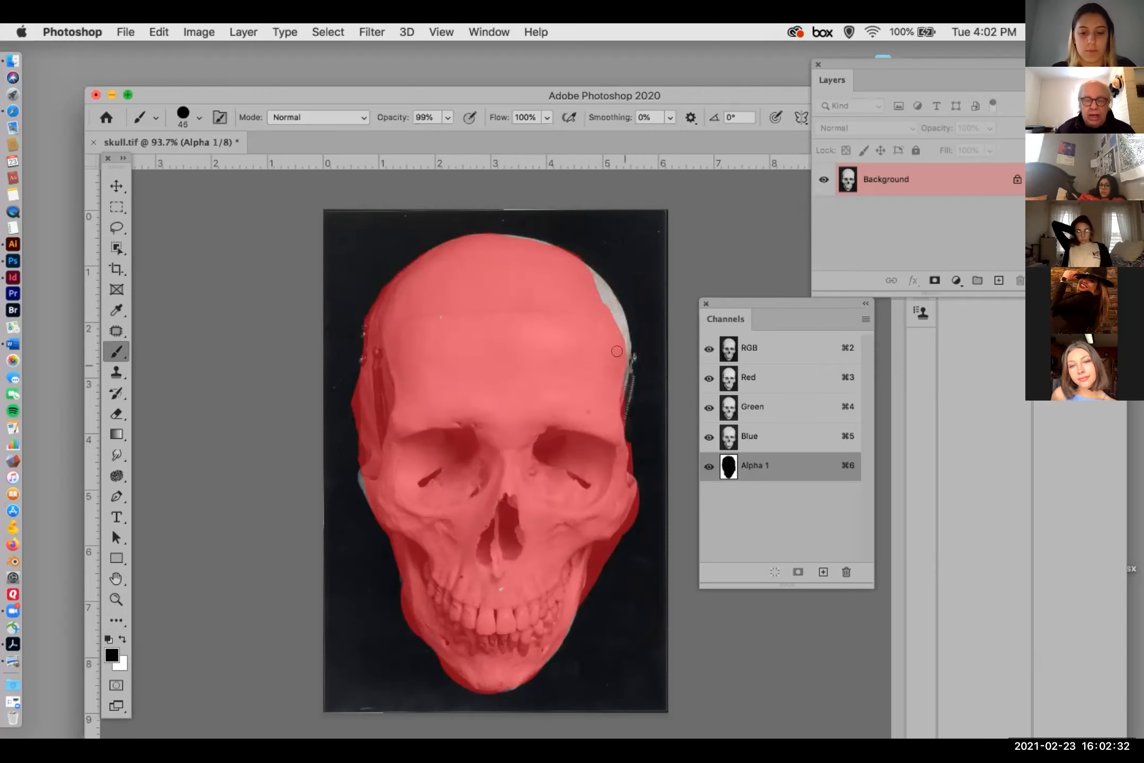
{"action": "left_click_drag", "start_coordinate": [592, 284], "coordinate": [620, 361]}
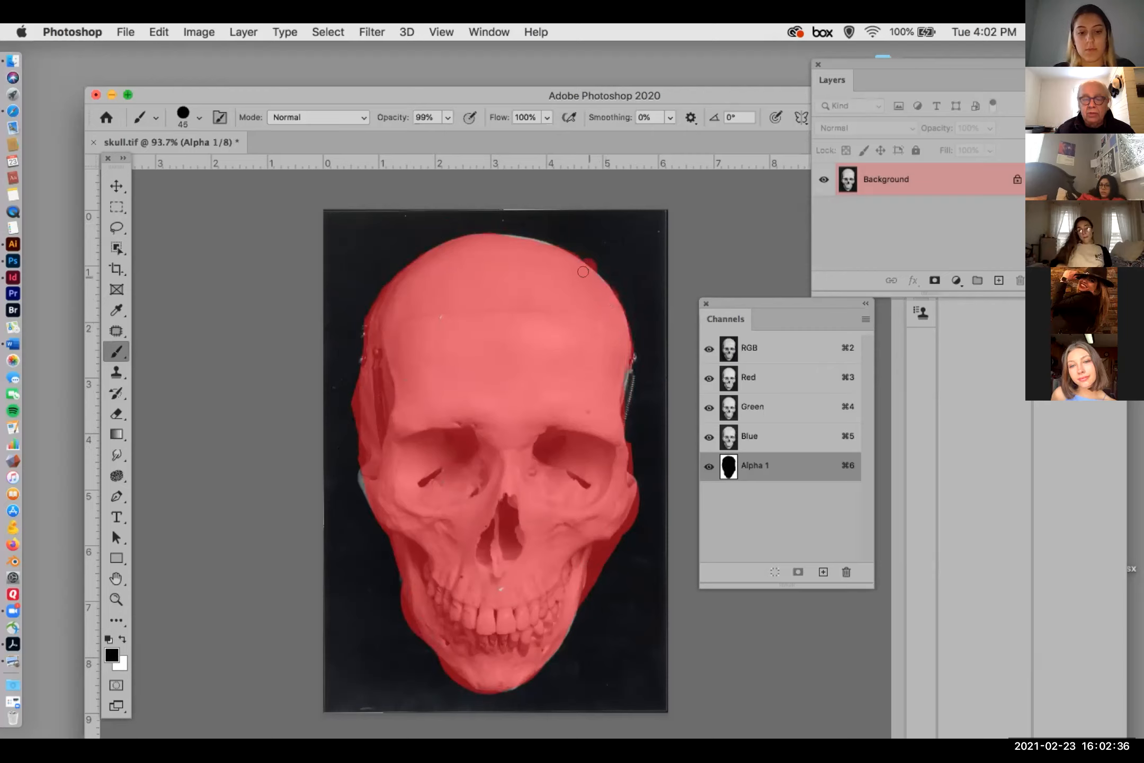
- Load the Alpha 1 channel of skull.tif as a new selection
{"action": "left_click", "coordinate": [324, 32]}
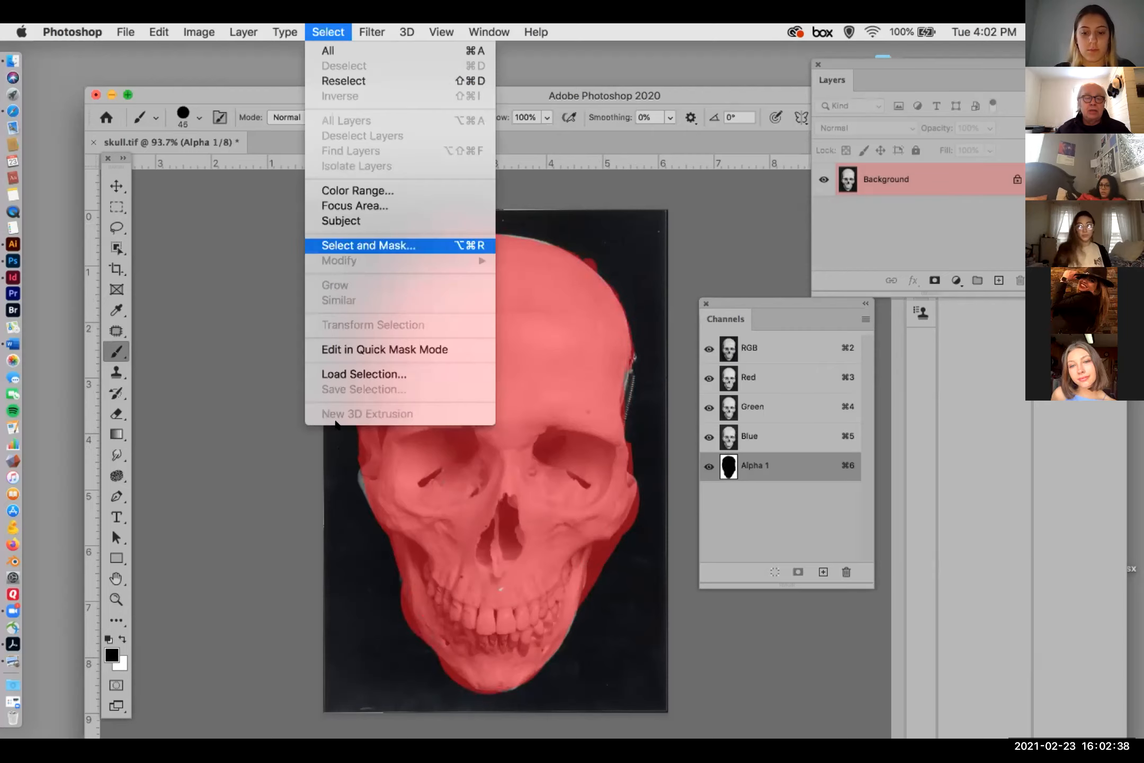
{"action": "left_click", "coordinate": [351, 374]}
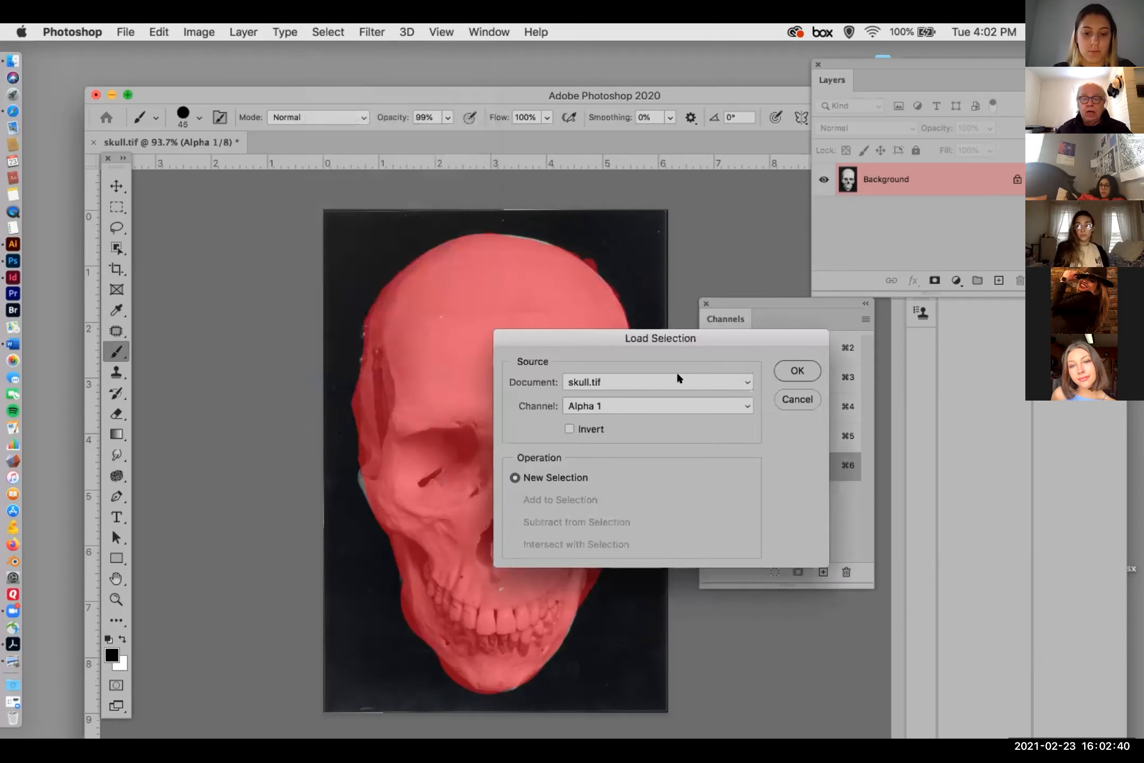
{"action": "left_click", "coordinate": [797, 370]}
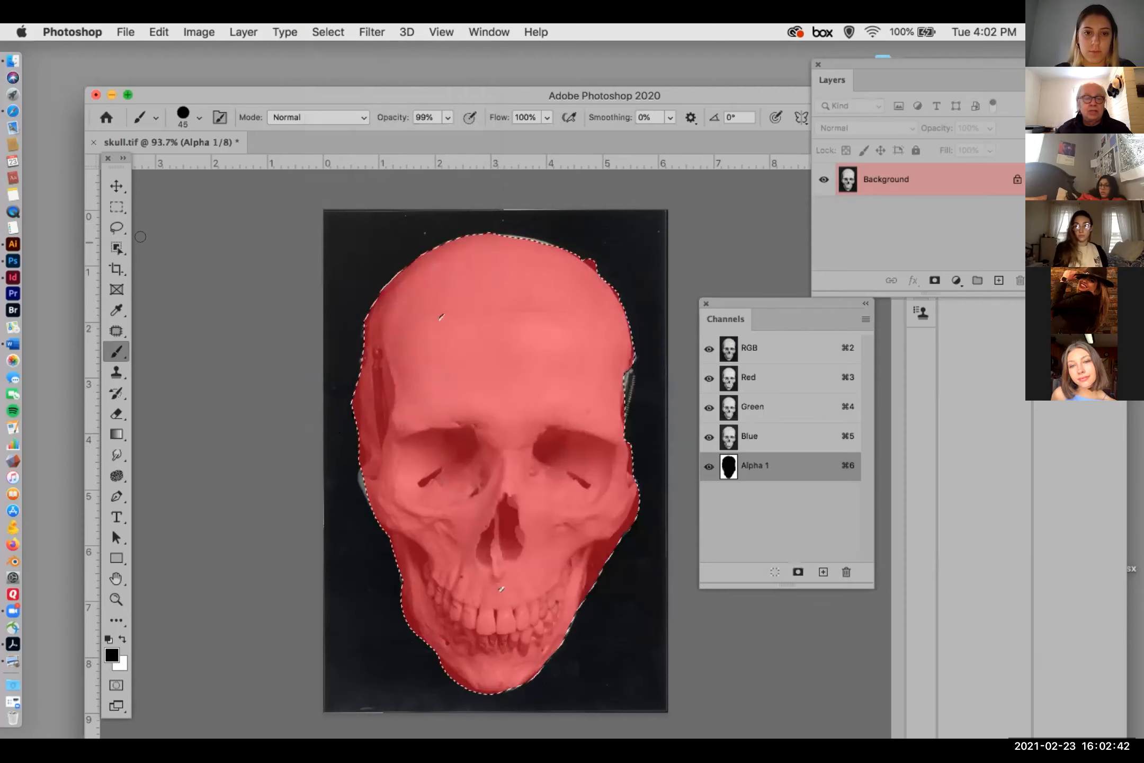
- Hide the Alpha 1 overlay, return to the RGB composite and copy the selected skull to a new layer
{"action": "left_click", "coordinate": [117, 208]}
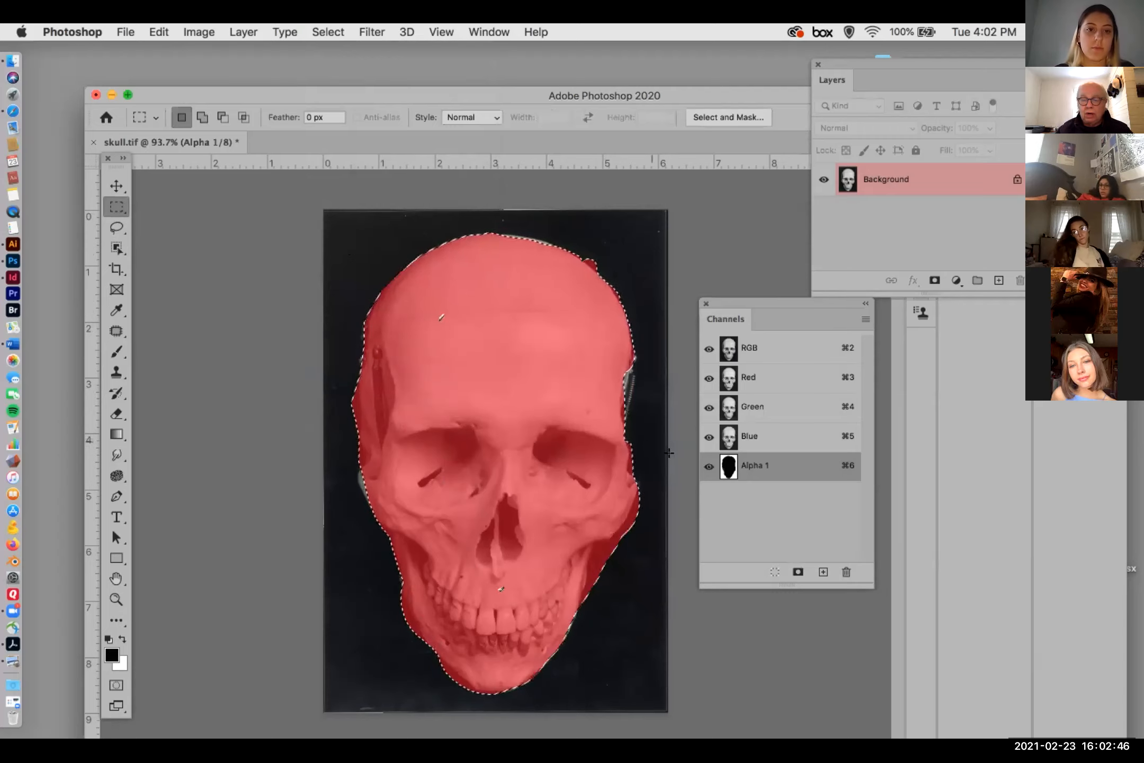
{"action": "left_click", "coordinate": [707, 468]}
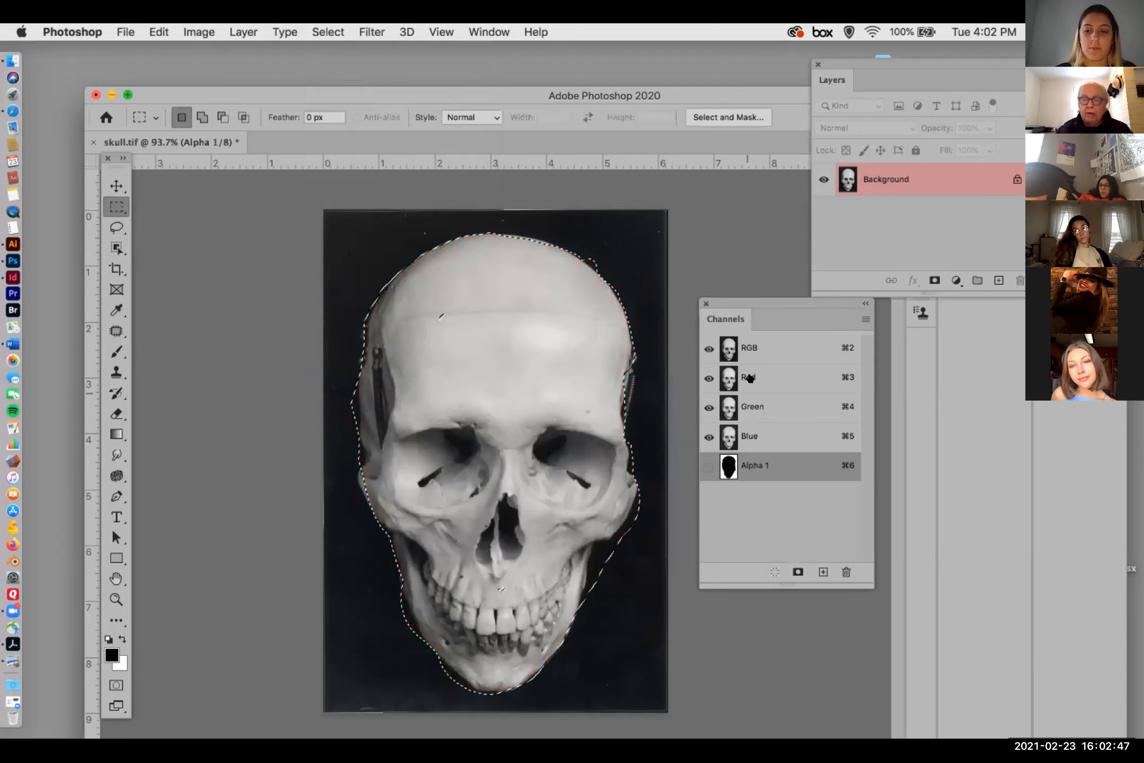
{"action": "left_click", "coordinate": [770, 348]}
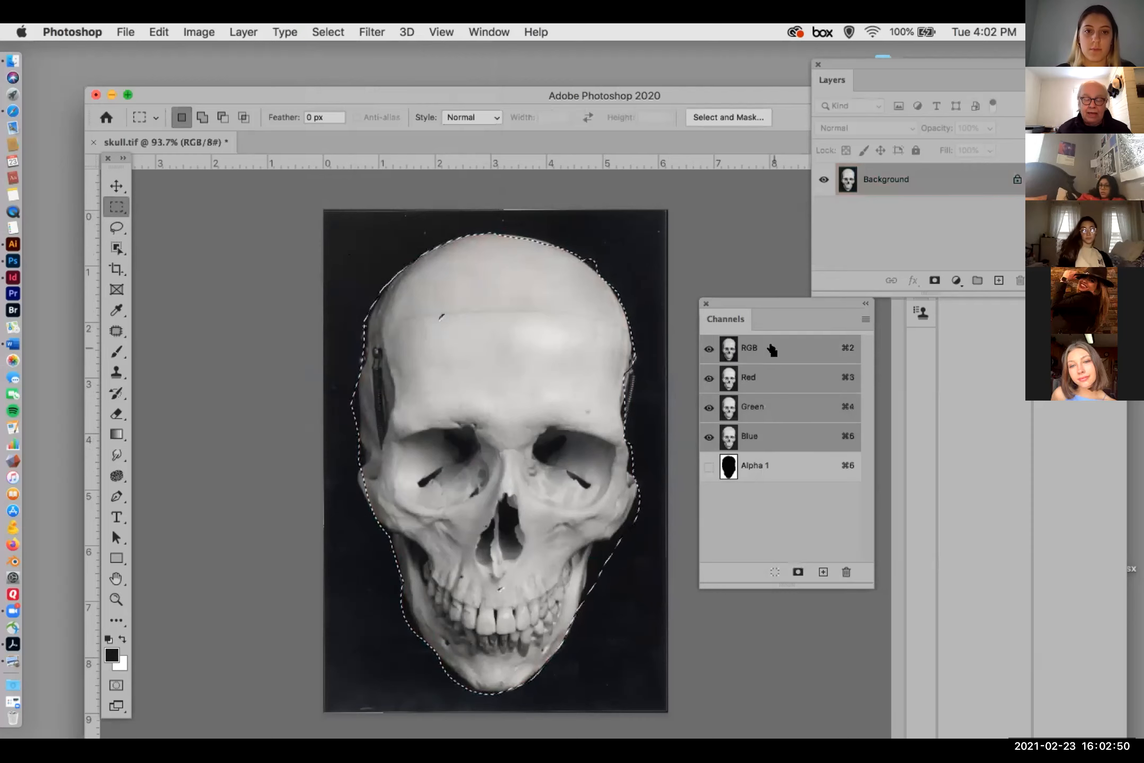
{"action": "key", "text": "super+j"}
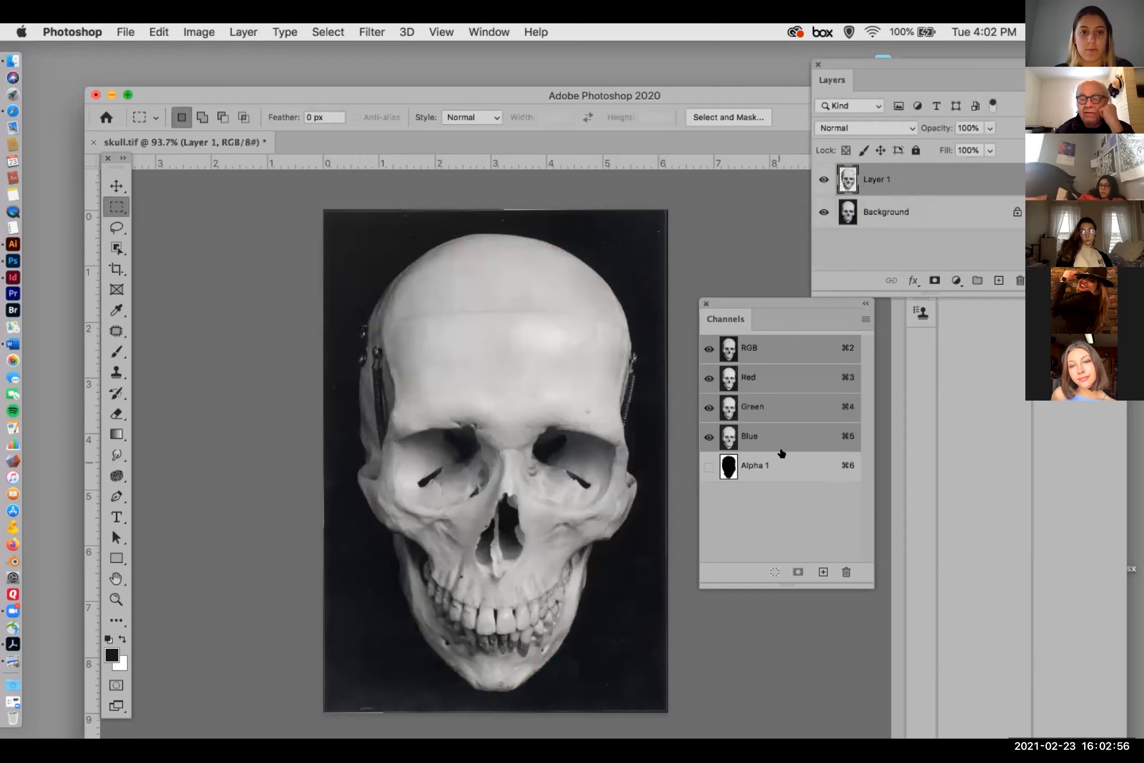
- Delete the painted Alpha 1 channel and the copied skull layer, leaving only the Background
{"action": "left_click_drag", "start_coordinate": [798, 466], "coordinate": [846, 571]}
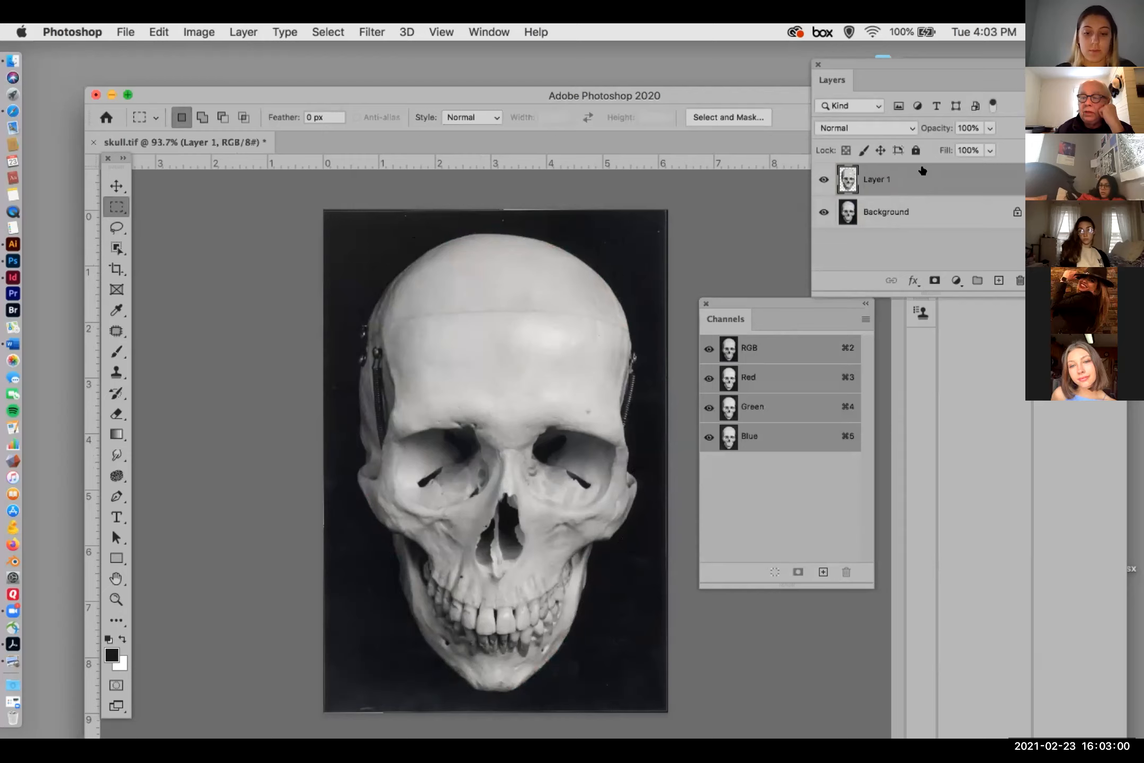
{"action": "left_click_drag", "start_coordinate": [921, 170], "coordinate": [1015, 274]}
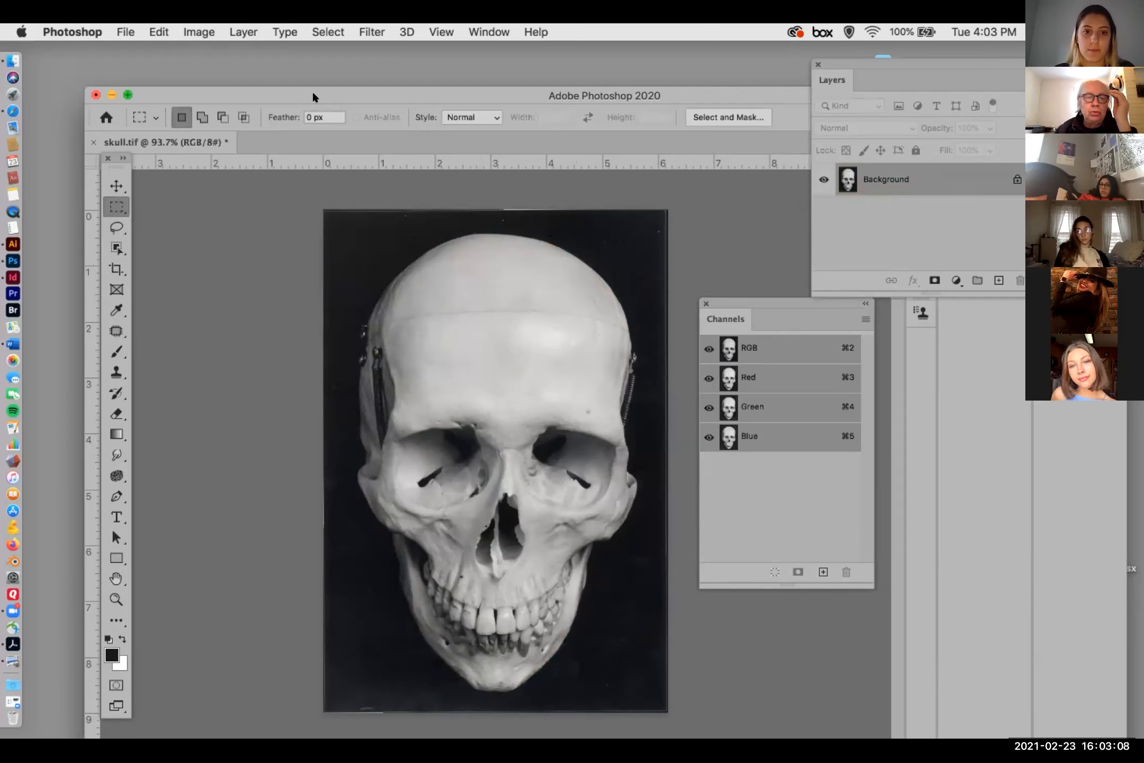
- Reposition the application window and enter Quick Mask mode on the skull image
{"action": "left_click_drag", "start_coordinate": [313, 94], "coordinate": [273, 79]}
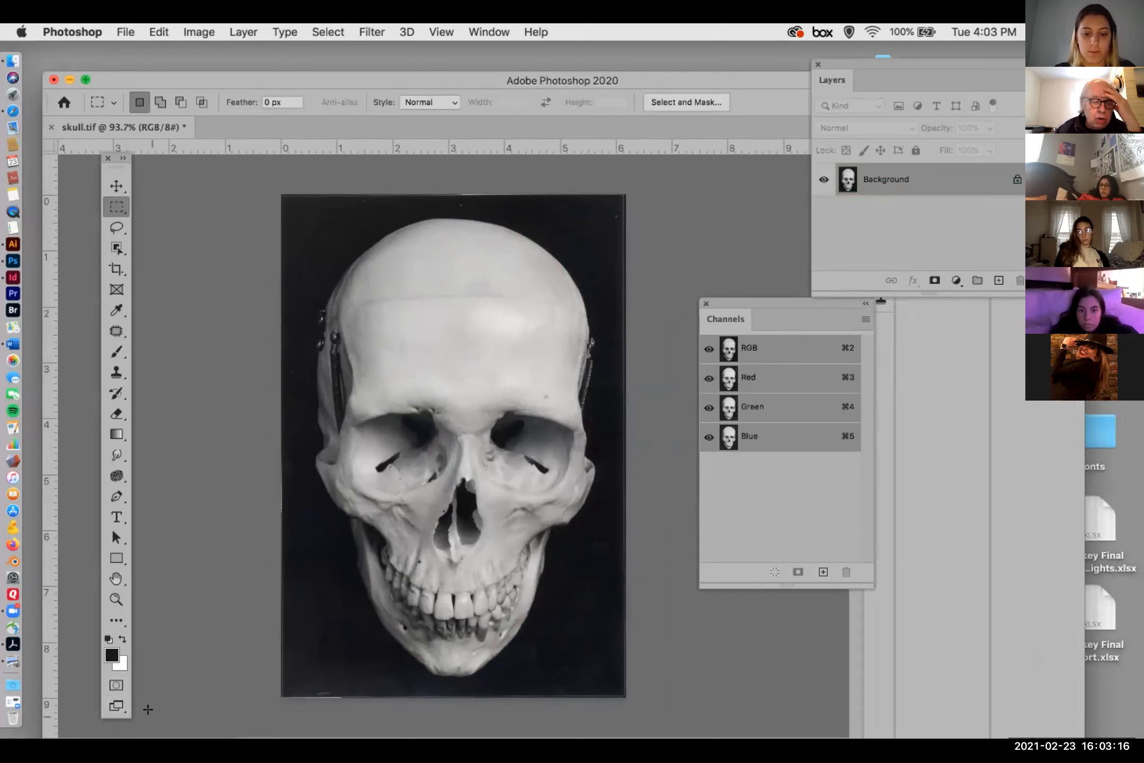
{"action": "left_click", "coordinate": [116, 685]}
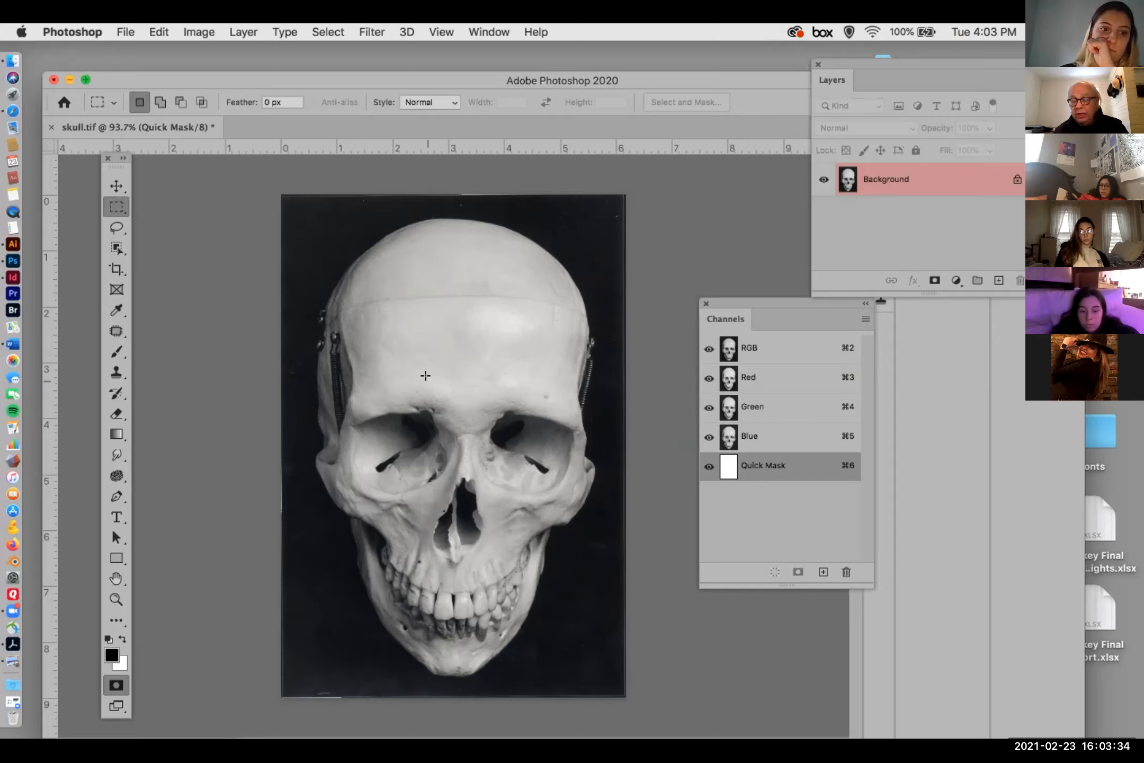
- Paint a black Quick Mask over the skull with a 400 px brush, and return to Standard mode as a selection
{"action": "left_click", "coordinate": [116, 351]}
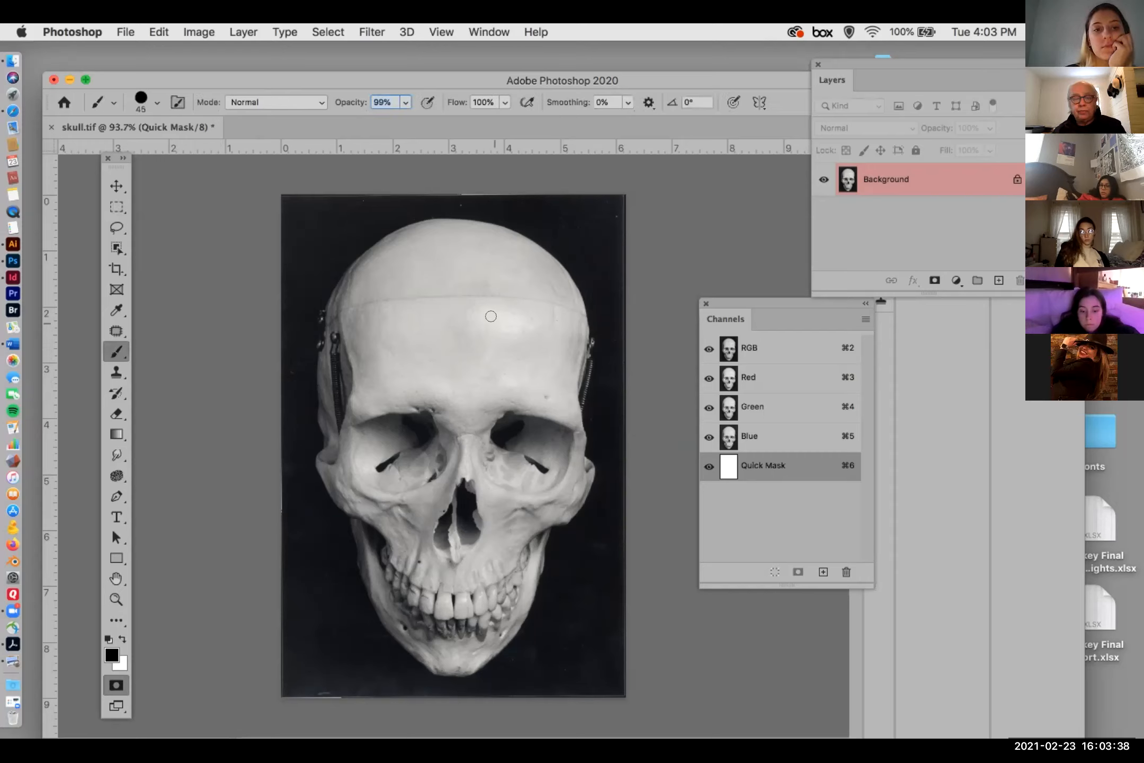
{"action": "key", "text": "bracketright"}
{"action": "key", "text": "bracketright"}
{"action": "key", "text": "bracketright"}
{"action": "key", "text": "bracketright"}
{"action": "key", "text": "bracketright"}
{"action": "key", "text": "bracketright"}
{"action": "key", "text": "bracketright"}
{"action": "key", "text": "bracketright"}
{"action": "key", "text": "bracketright"}
{"action": "key", "text": "bracketright"}
{"action": "mouse_move", "coordinate": [493, 309]}
{"action": "left_mouse_down"}
{"action": "mouse_move", "coordinate": [440, 299]}
{"action": "mouse_move", "coordinate": [414, 332]}
{"action": "mouse_move", "coordinate": [406, 372]}
{"action": "mouse_move", "coordinate": [454, 592]}
{"action": "mouse_move", "coordinate": [464, 470]}
{"action": "mouse_move", "coordinate": [518, 475]}
{"action": "mouse_move", "coordinate": [507, 441]}
{"action": "mouse_move", "coordinate": [518, 319]}
{"action": "mouse_move", "coordinate": [484, 292]}
{"action": "mouse_move", "coordinate": [403, 319]}
{"action": "mouse_move", "coordinate": [393, 411]}
{"action": "mouse_move", "coordinate": [410, 479]}
{"action": "left_mouse_up"}
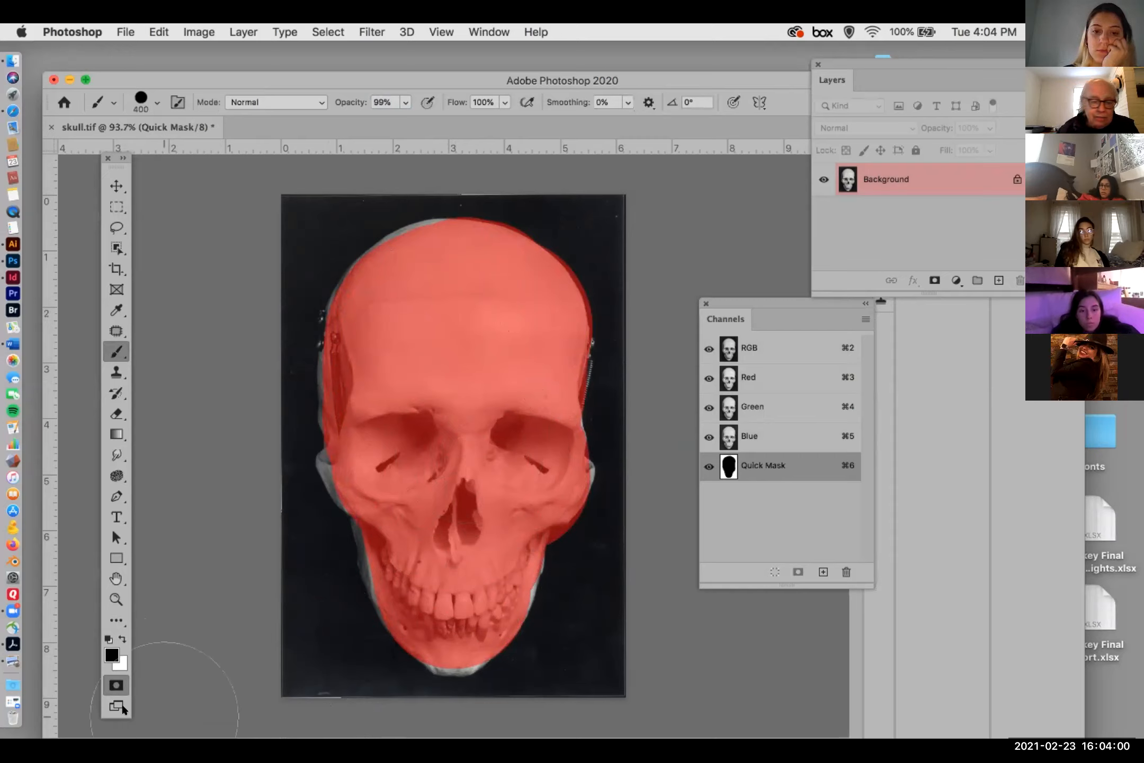
{"action": "left_click", "coordinate": [114, 685]}
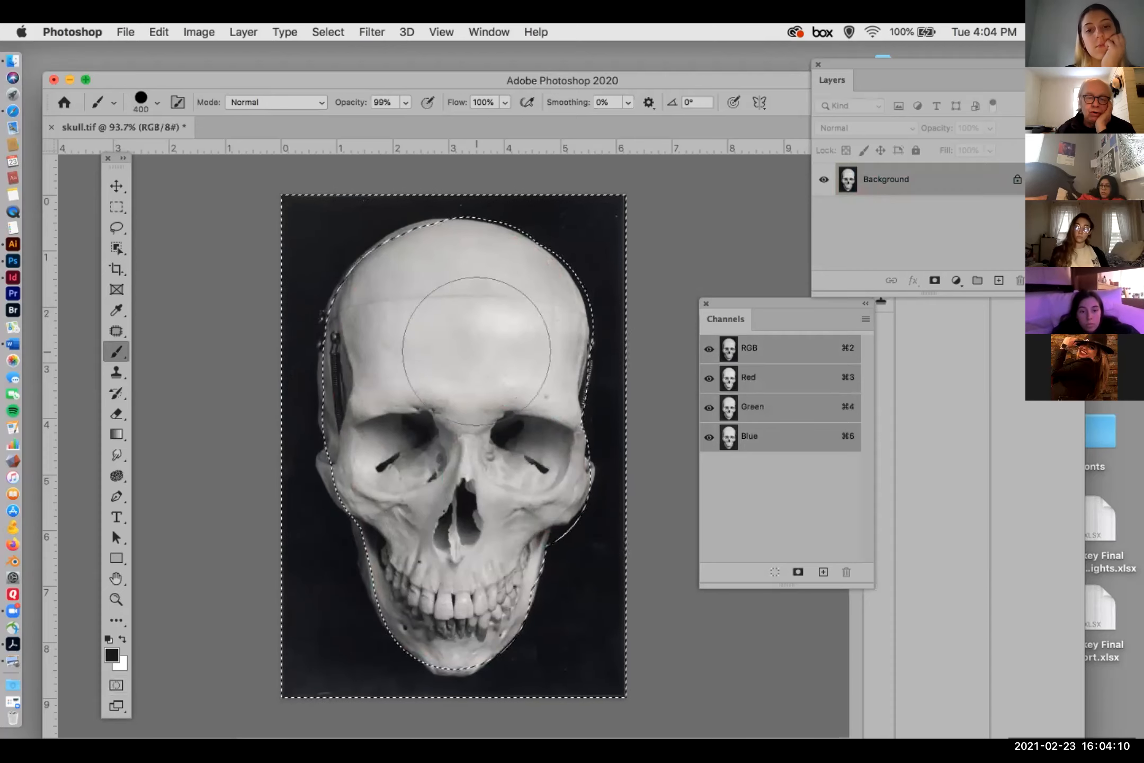
- Re-enter Quick Mask, paint the missed chin and jaw edges with a 60 px brush, and return to Standard mode
{"action": "left_click", "coordinate": [111, 682]}
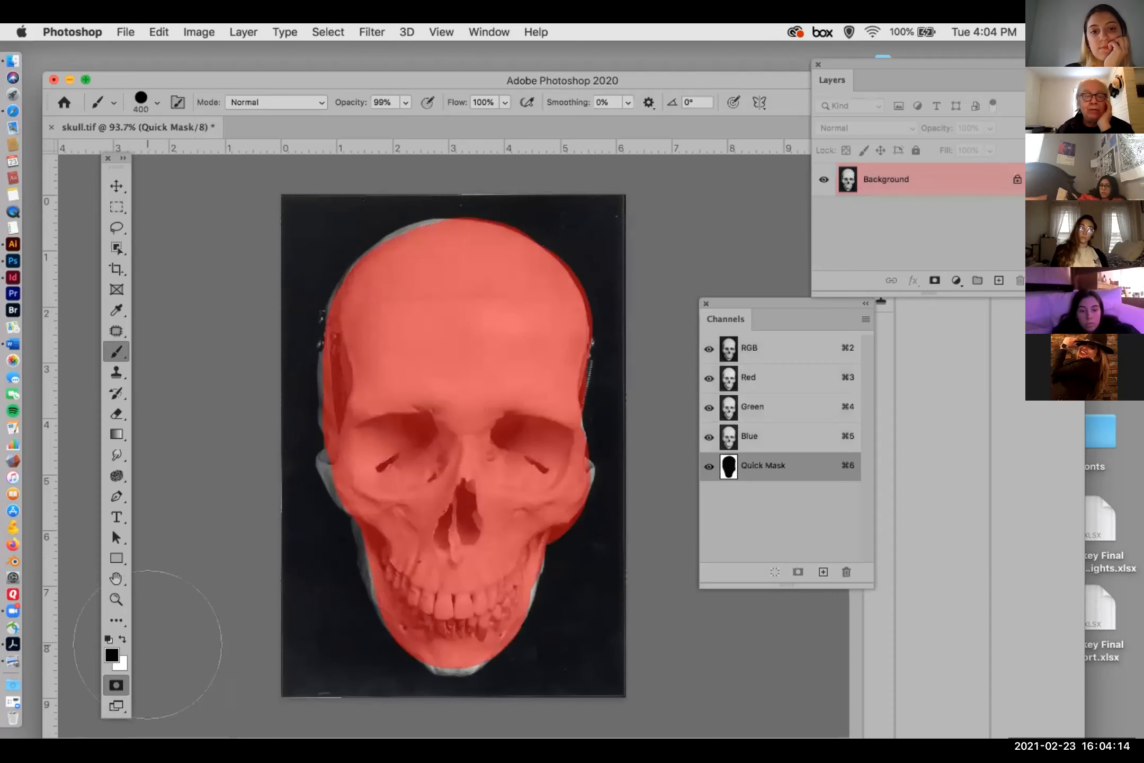
{"action": "key", "text": "bracketleft"}
{"action": "key", "text": "bracketleft"}
{"action": "key", "text": "bracketleft"}
{"action": "key", "text": "bracketleft"}
{"action": "key", "text": "bracketleft"}
{"action": "key", "text": "bracketleft"}
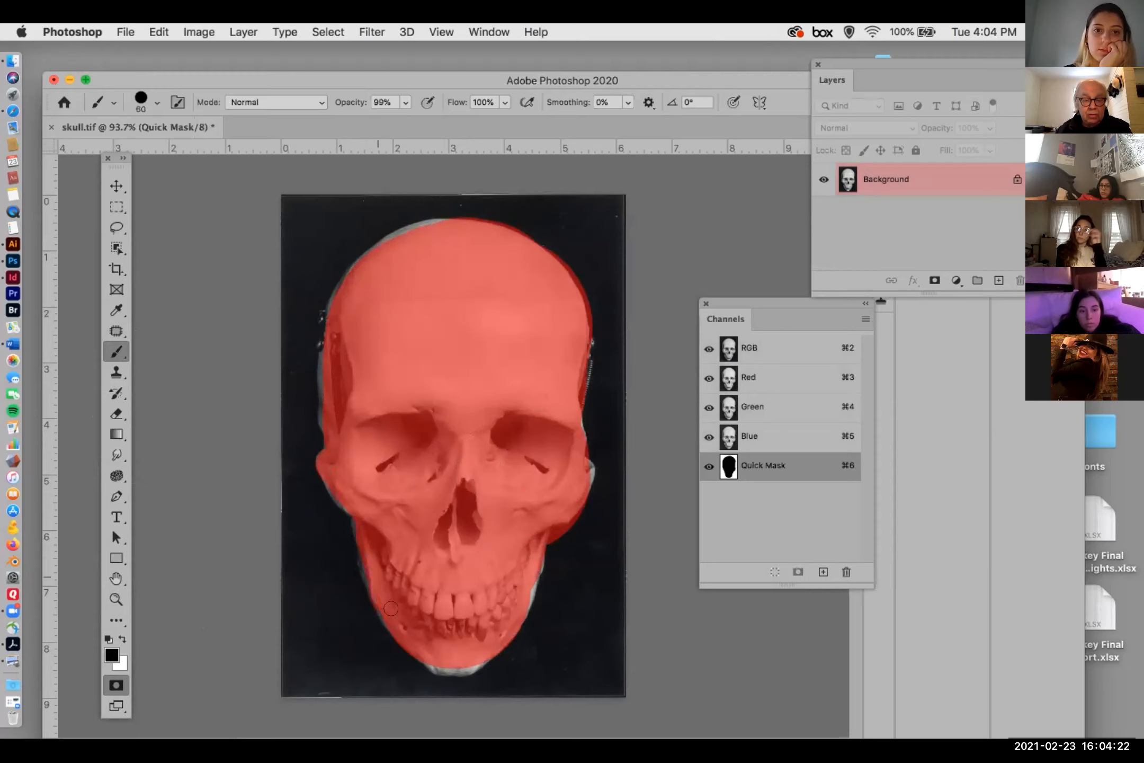
{"action": "left_click_drag", "start_coordinate": [432, 655], "coordinate": [470, 653]}
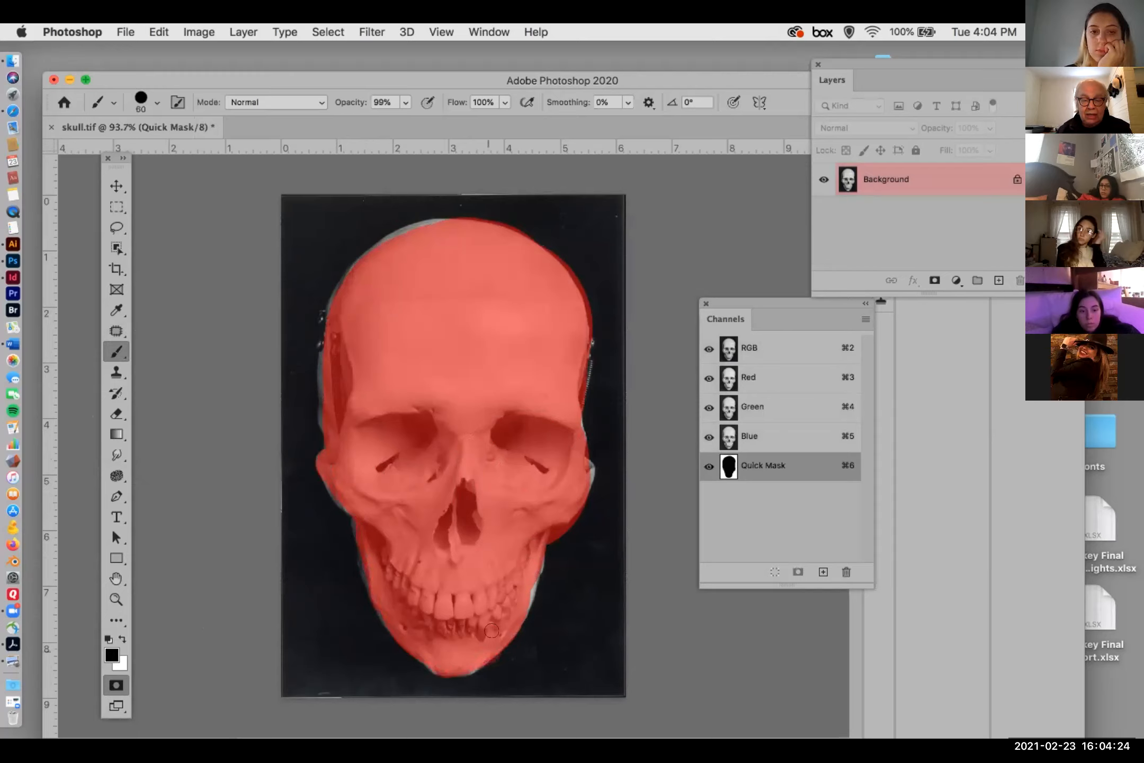
{"action": "left_click_drag", "start_coordinate": [510, 597], "coordinate": [520, 570]}
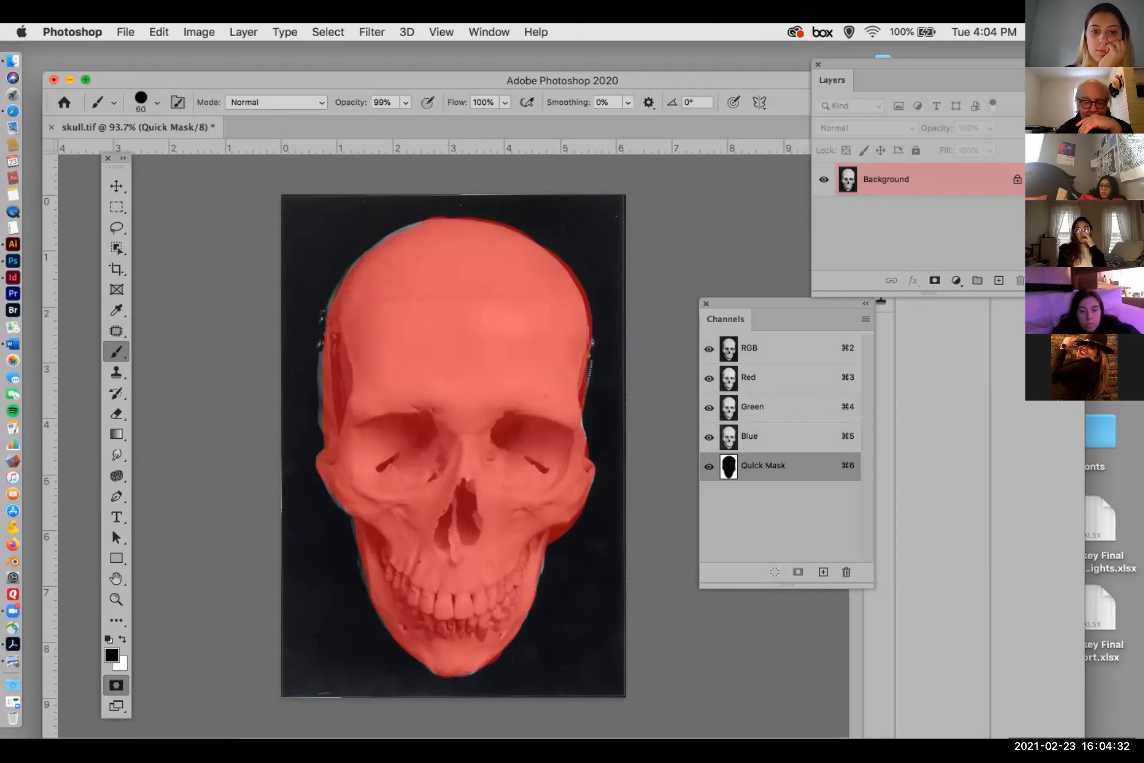
{"action": "left_click", "coordinate": [117, 686]}
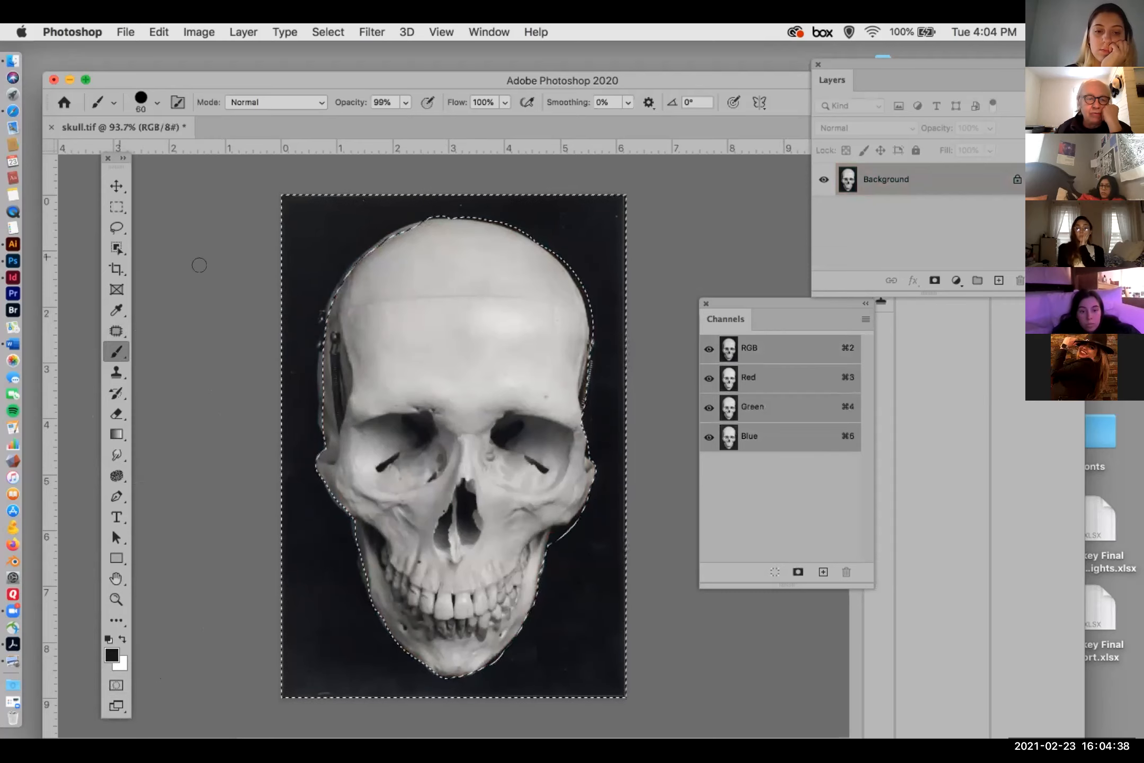
- Switch to the Rectangular Marquee tool and invert the selection to select the skull instead of its background
{"action": "left_click", "coordinate": [117, 207]}
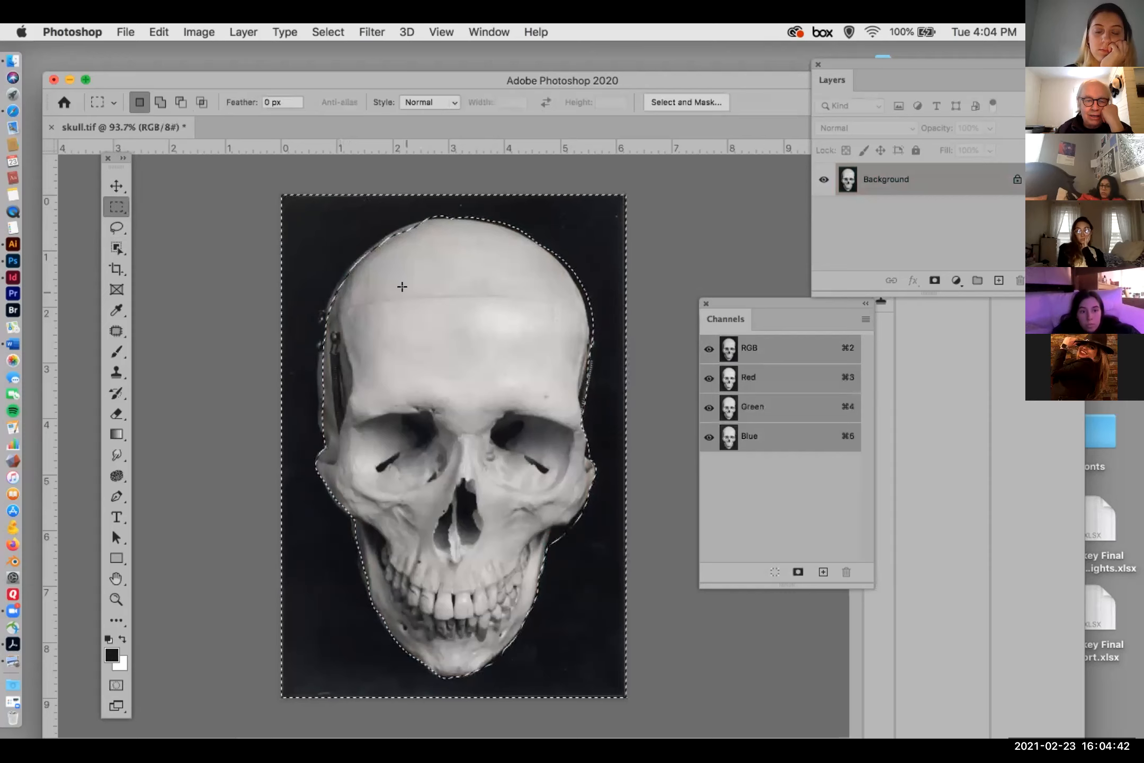
{"action": "left_click", "coordinate": [325, 33]}
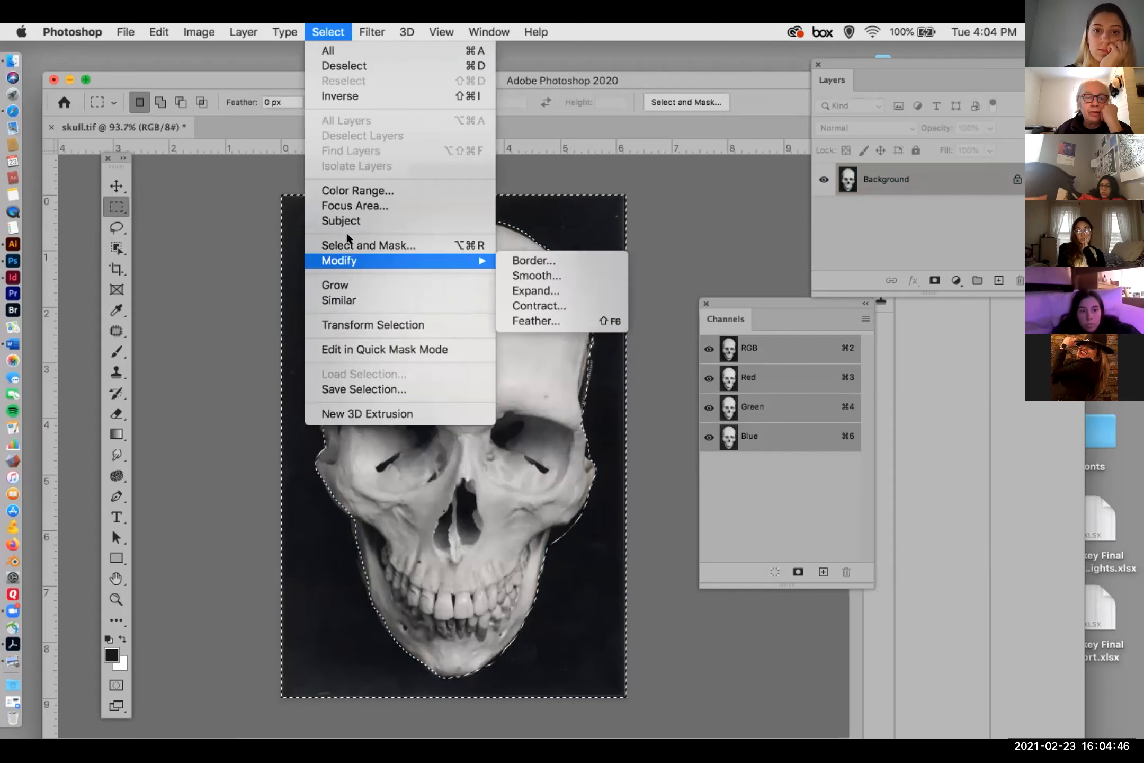
{"action": "left_click", "coordinate": [352, 97]}
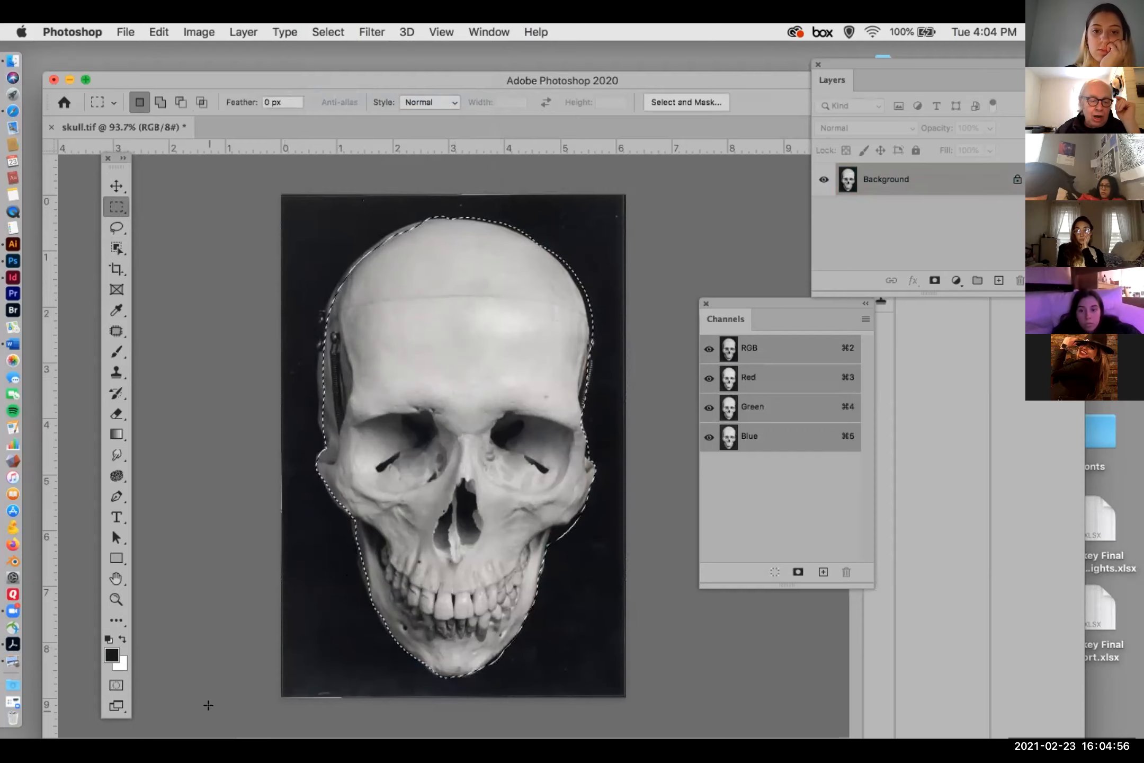
- Show the inverted selection in Quick Mask mode, make the RGB composite active and hide the Quick Mask overlay
{"action": "left_click", "coordinate": [116, 686]}
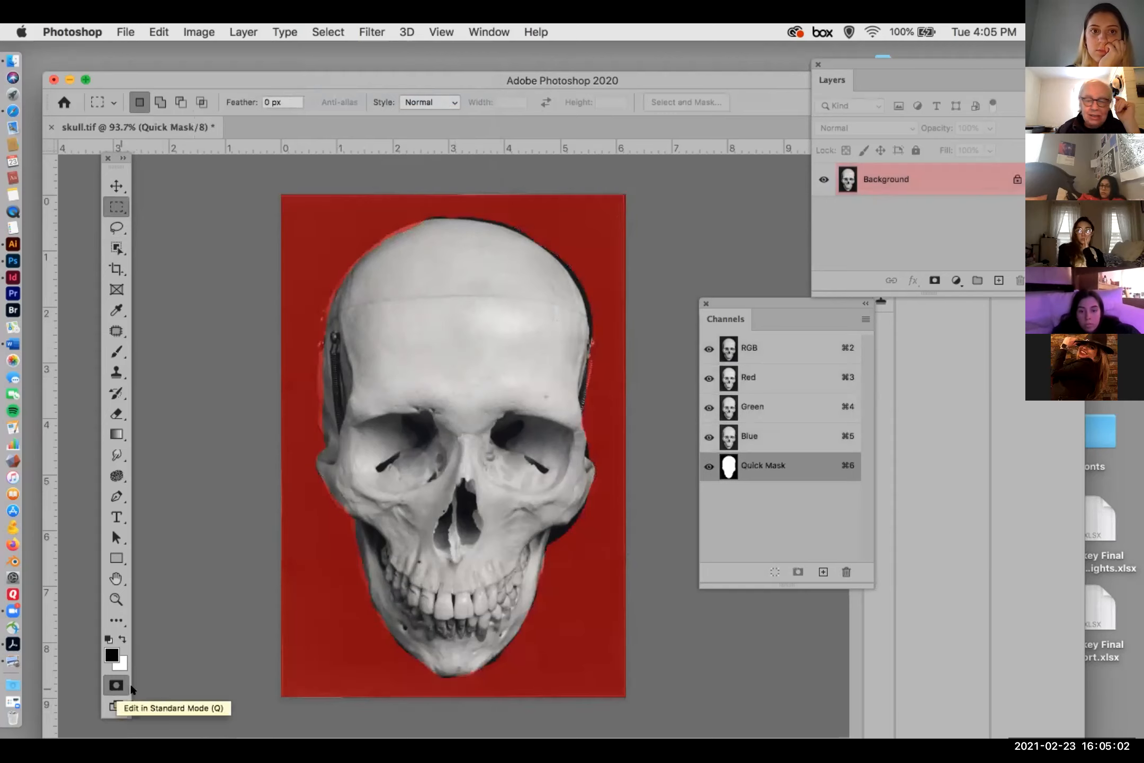
{"action": "left_click", "coordinate": [790, 349]}
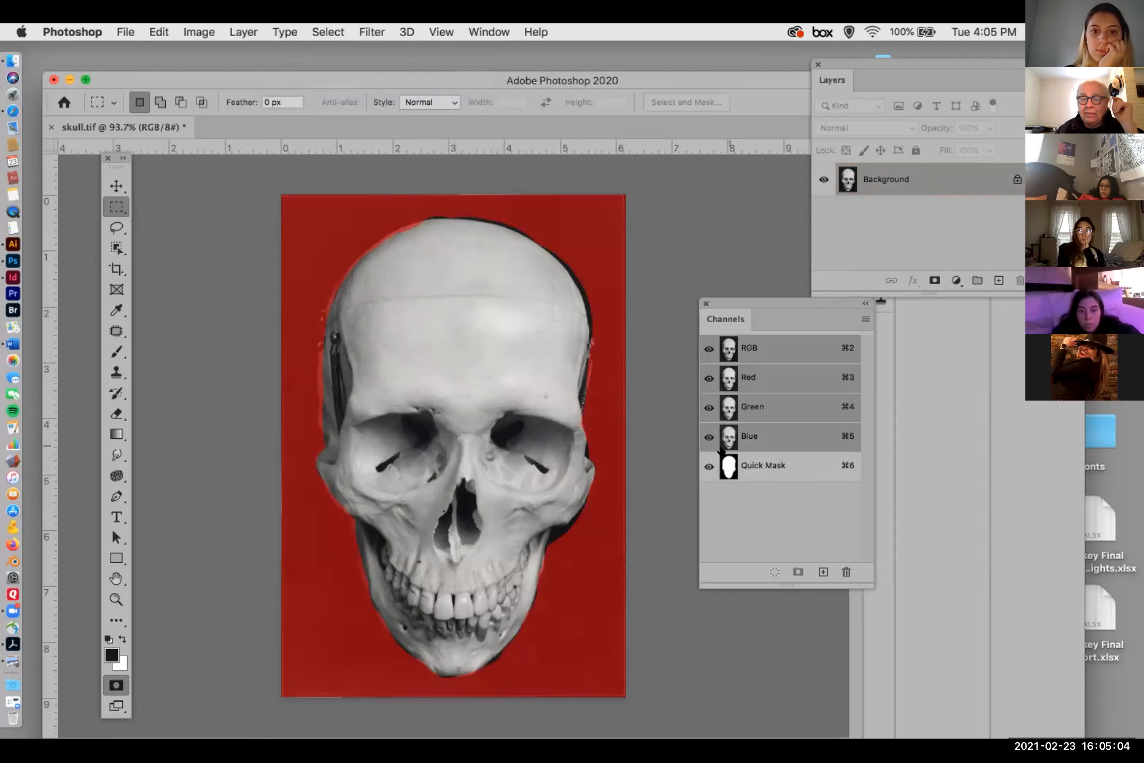
{"action": "left_click", "coordinate": [709, 465]}
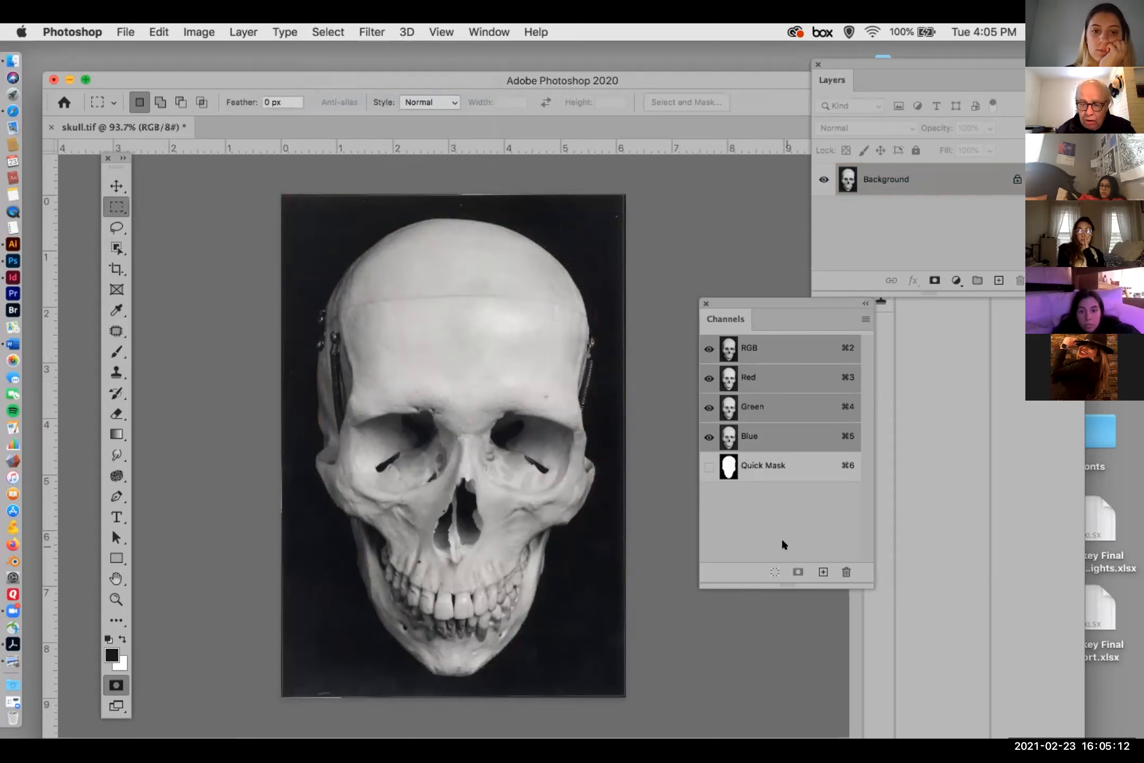
- Close and reopen the Channels panel, and arrange it side by side with the Layers panel beside the skull
{"action": "left_click", "coordinate": [705, 304]}
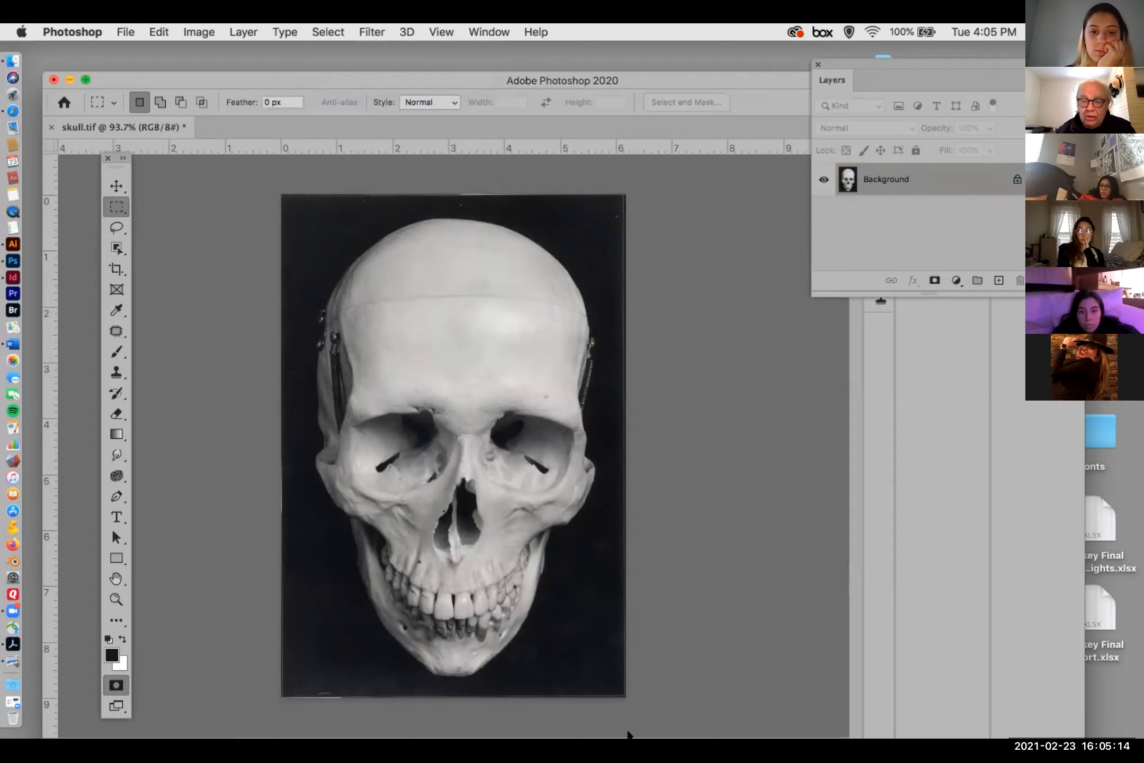
{"action": "left_click_drag", "start_coordinate": [969, 64], "coordinate": [821, 322]}
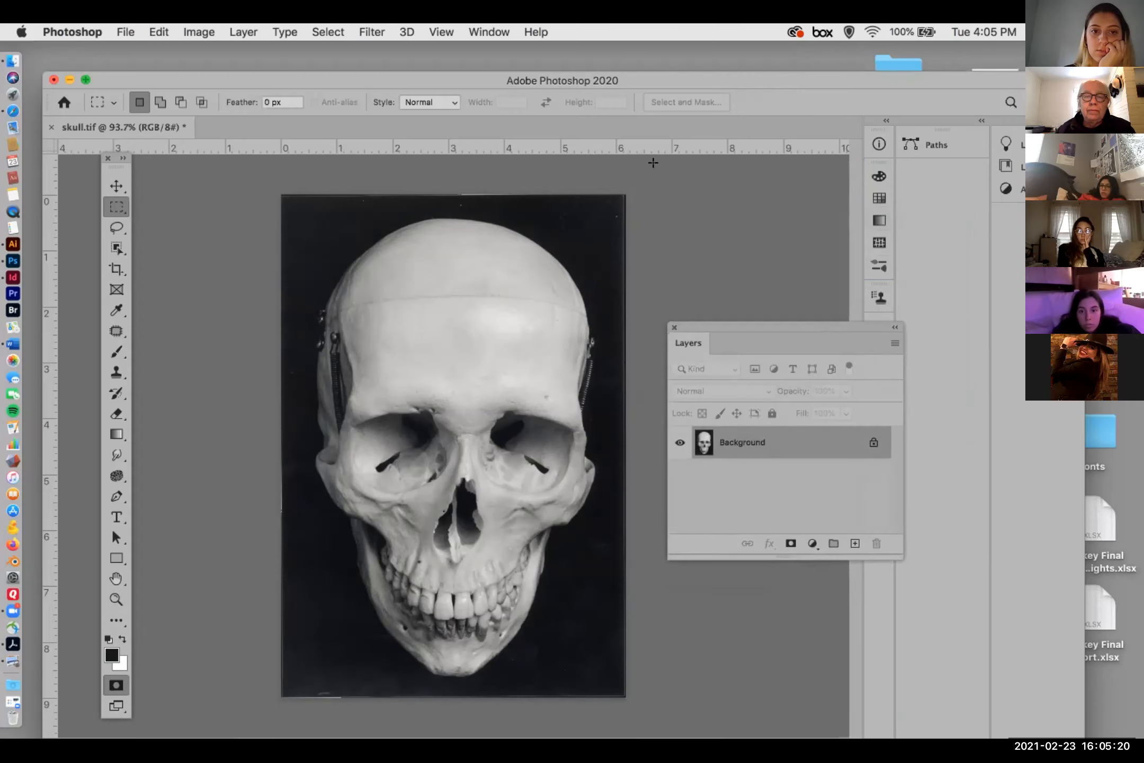
{"action": "left_click", "coordinate": [476, 31]}
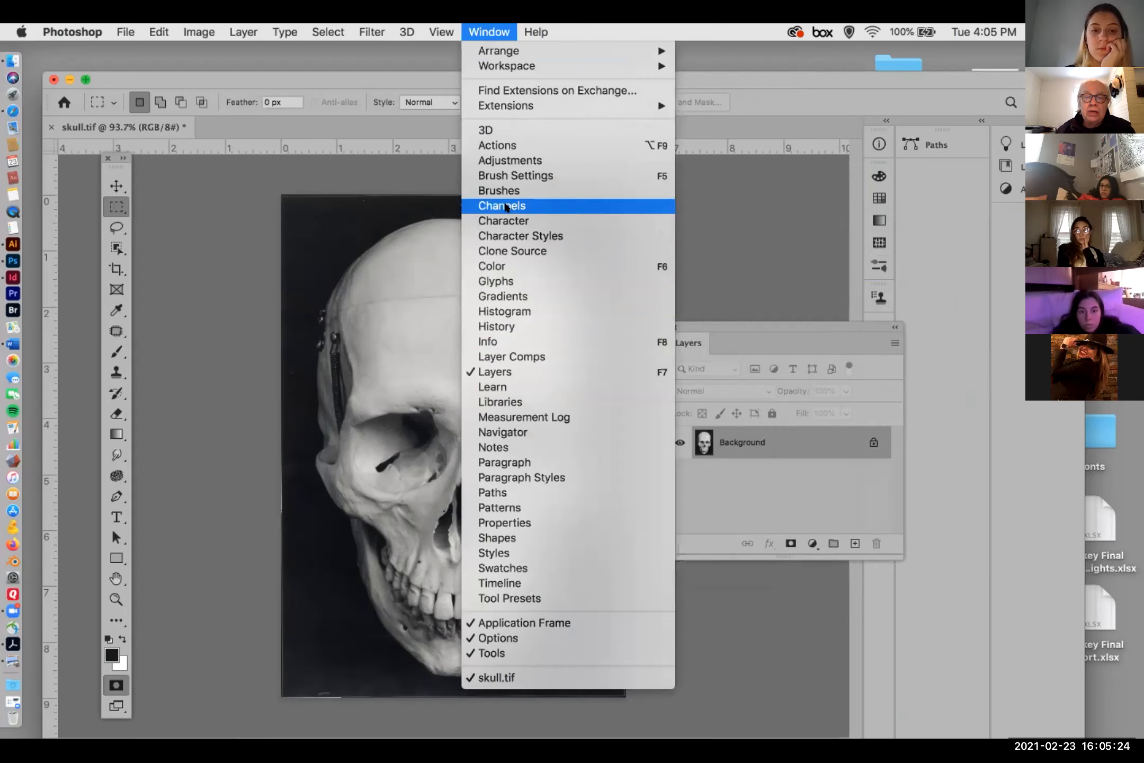
{"action": "left_click", "coordinate": [500, 205]}
{"action": "left_click_drag", "start_coordinate": [727, 295], "coordinate": [706, 198]}
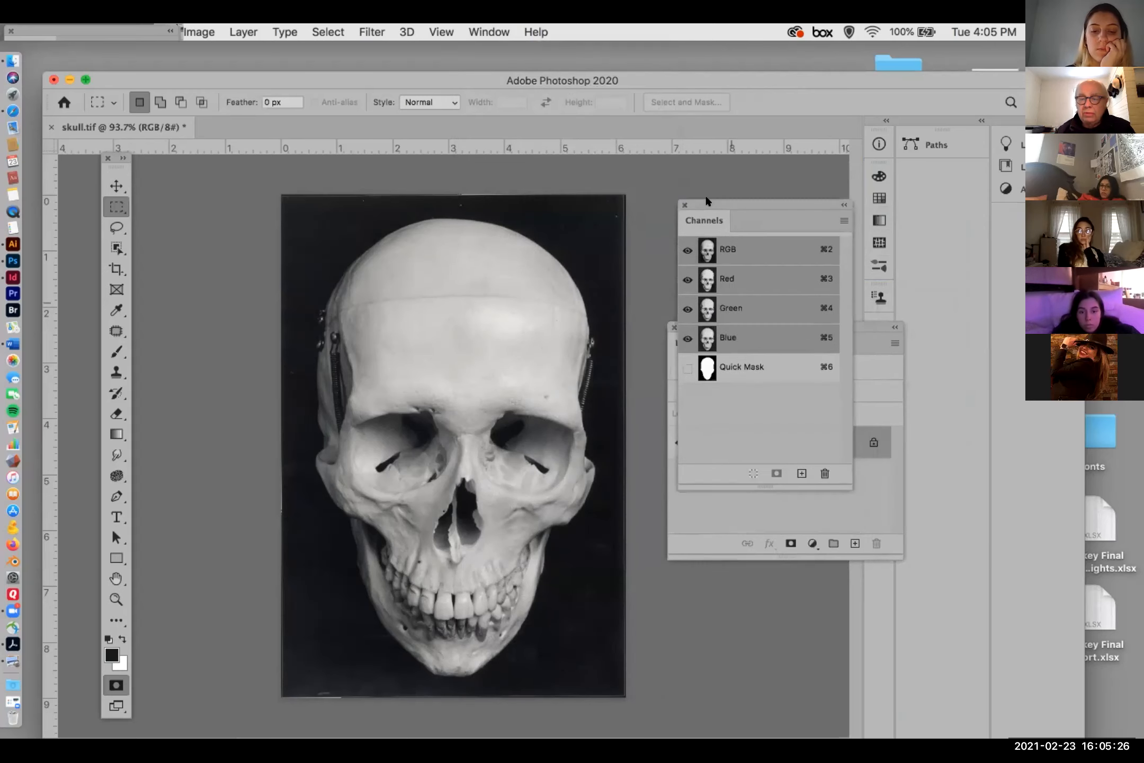
{"action": "left_click_drag", "start_coordinate": [858, 324], "coordinate": [1043, 255]}
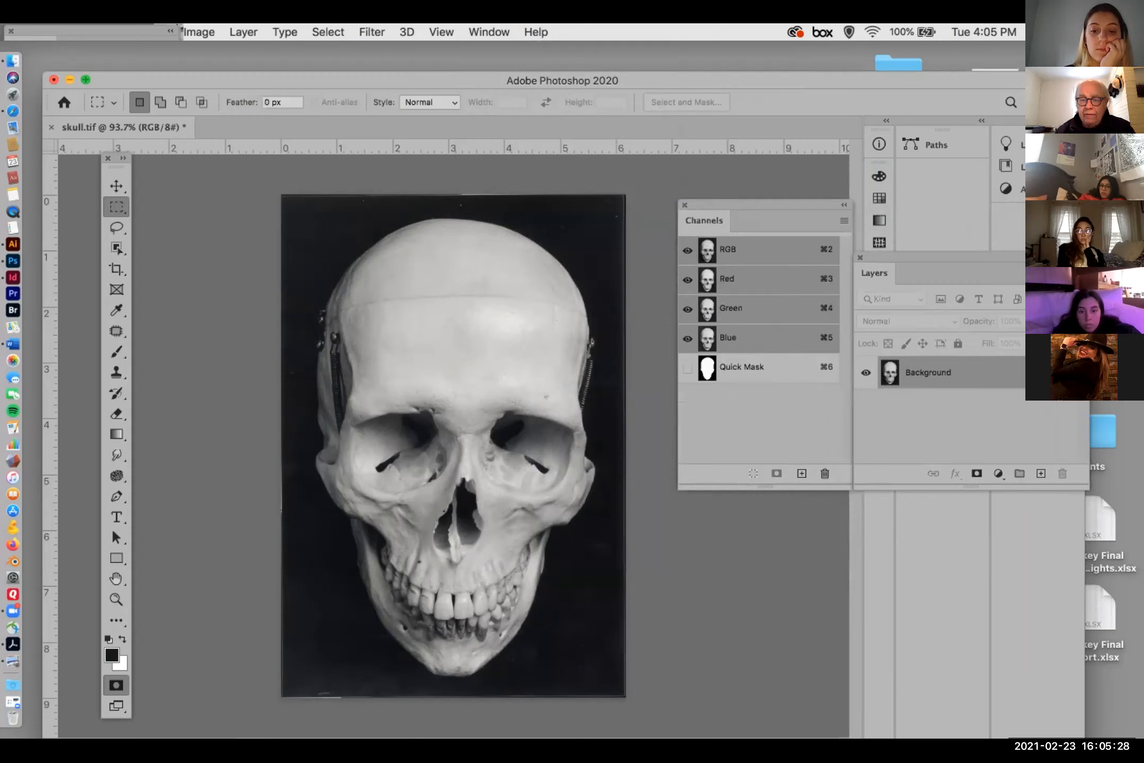
- Show the Quick Mask overlay again, delete the Quick Mask channel and clear the remaining selection
{"action": "left_click", "coordinate": [687, 367]}
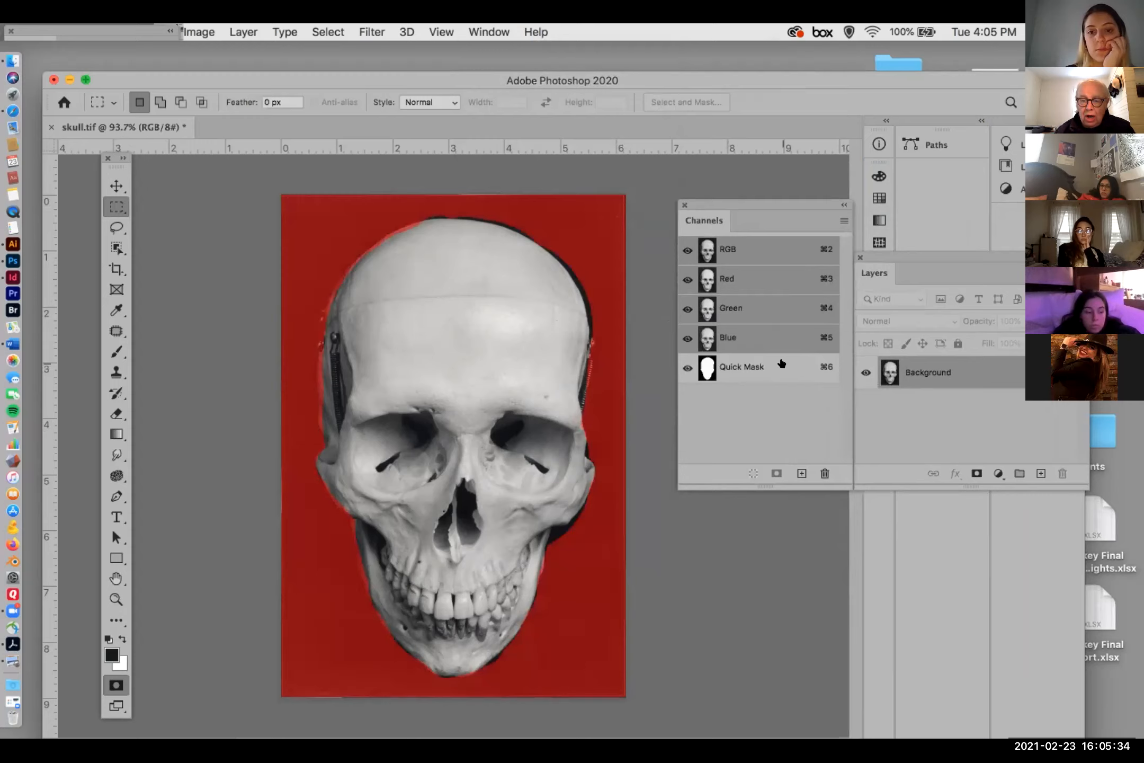
{"action": "left_click_drag", "start_coordinate": [782, 366], "coordinate": [825, 473]}
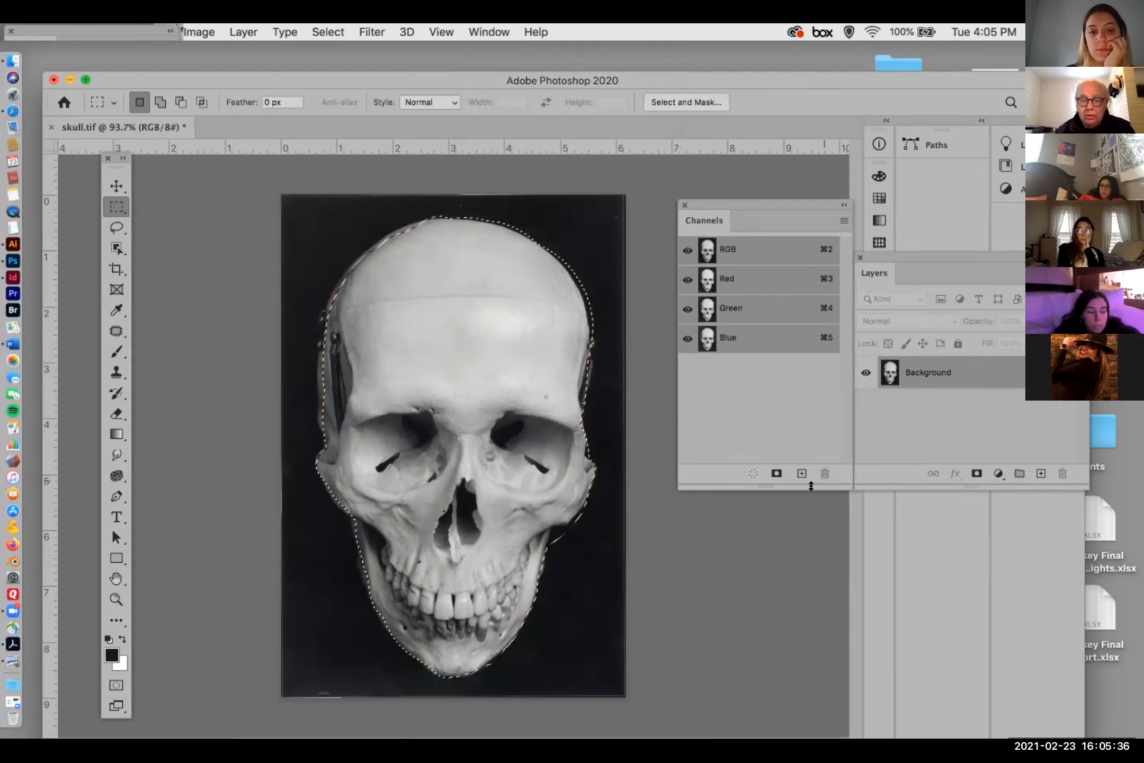
{"action": "left_click", "coordinate": [736, 492]}
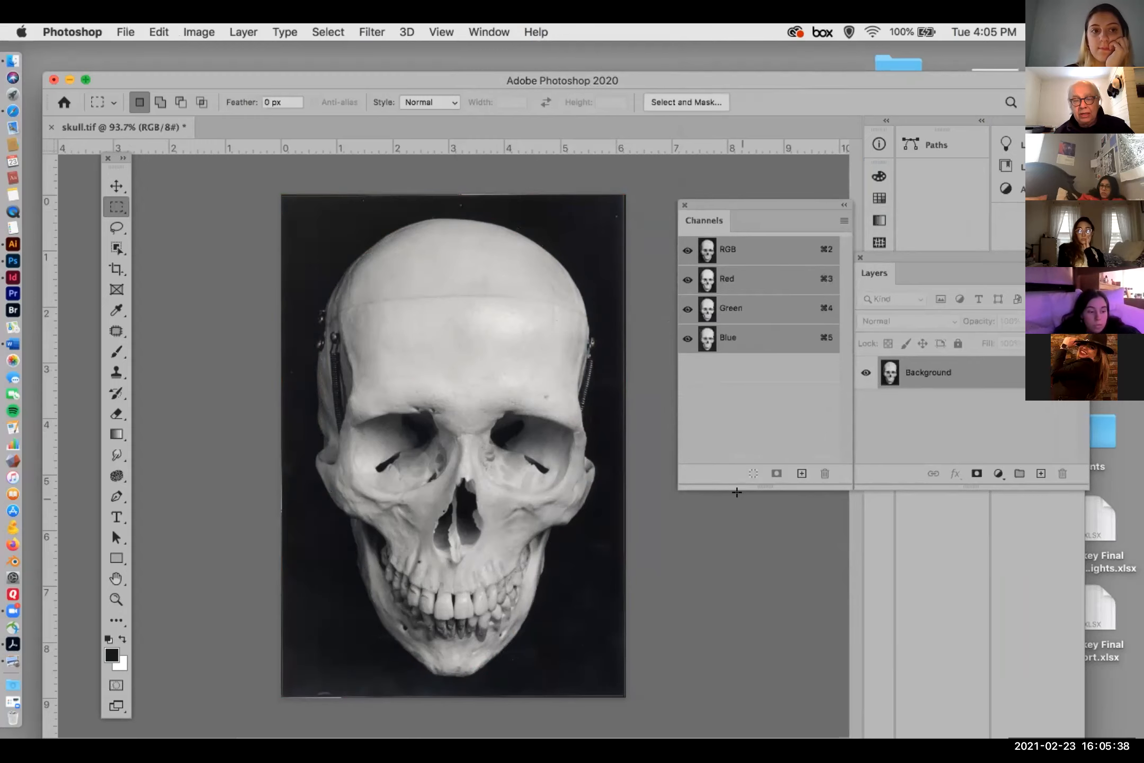
- Enter Quick Mask mode again and paint roughly over the whole skull in black with a 250 px brush
{"action": "left_click", "coordinate": [115, 686]}
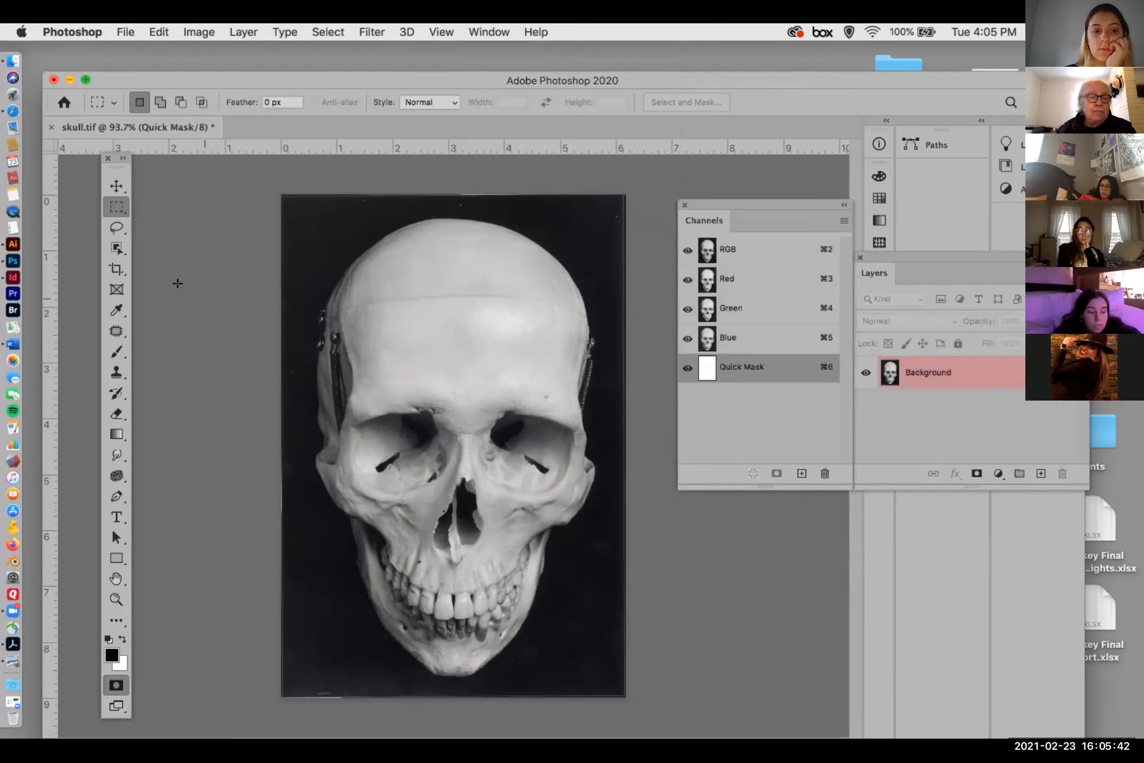
{"action": "left_click", "coordinate": [117, 352]}
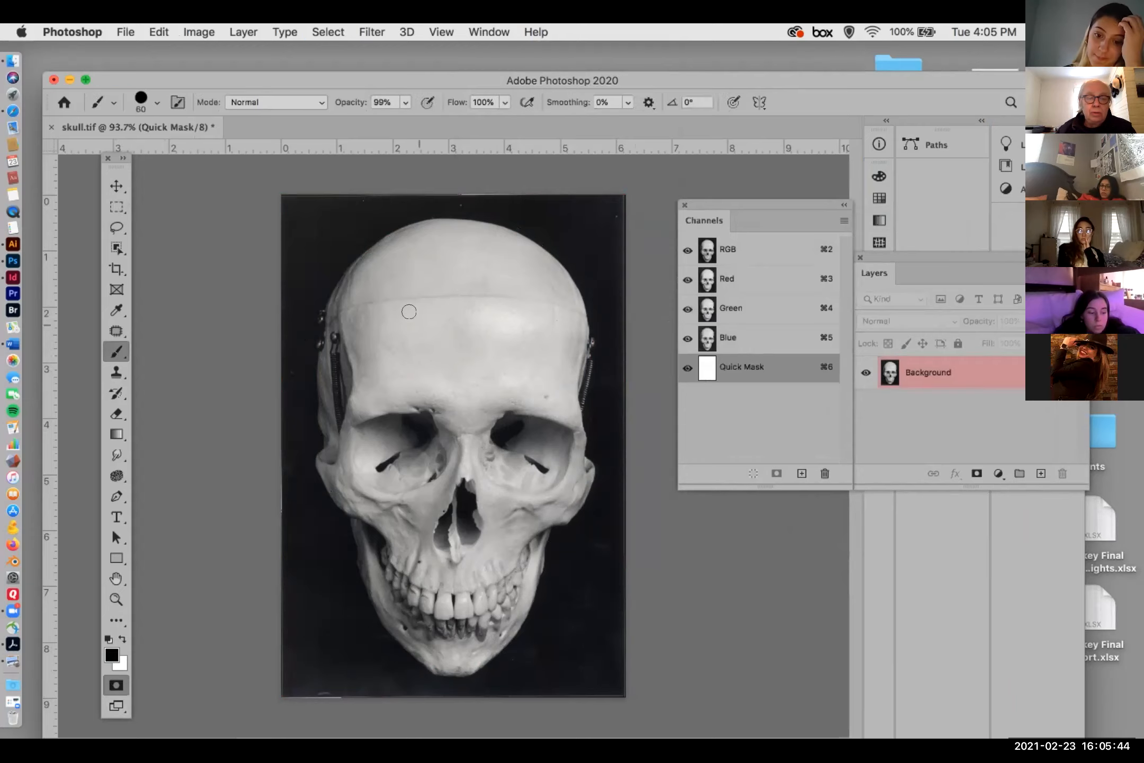
{"action": "key", "text": "bracketright"}
{"action": "key", "text": "bracketright"}
{"action": "key", "text": "bracketright"}
{"action": "key", "text": "bracketright"}
{"action": "key", "text": "bracketright"}
{"action": "mouse_move", "coordinate": [456, 292]}
{"action": "left_mouse_down"}
{"action": "mouse_move", "coordinate": [456, 612]}
{"action": "mouse_move", "coordinate": [529, 307]}
{"action": "mouse_move", "coordinate": [434, 268]}
{"action": "mouse_move", "coordinate": [375, 325]}
{"action": "mouse_move", "coordinate": [365, 466]}
{"action": "mouse_move", "coordinate": [393, 583]}
{"action": "left_mouse_up"}
{"action": "mouse_move", "coordinate": [507, 425]}
{"action": "left_mouse_down"}
{"action": "mouse_move", "coordinate": [565, 469]}
{"action": "mouse_move", "coordinate": [583, 466]}
{"action": "mouse_move", "coordinate": [490, 248]}
{"action": "mouse_move", "coordinate": [365, 281]}
{"action": "left_mouse_up"}
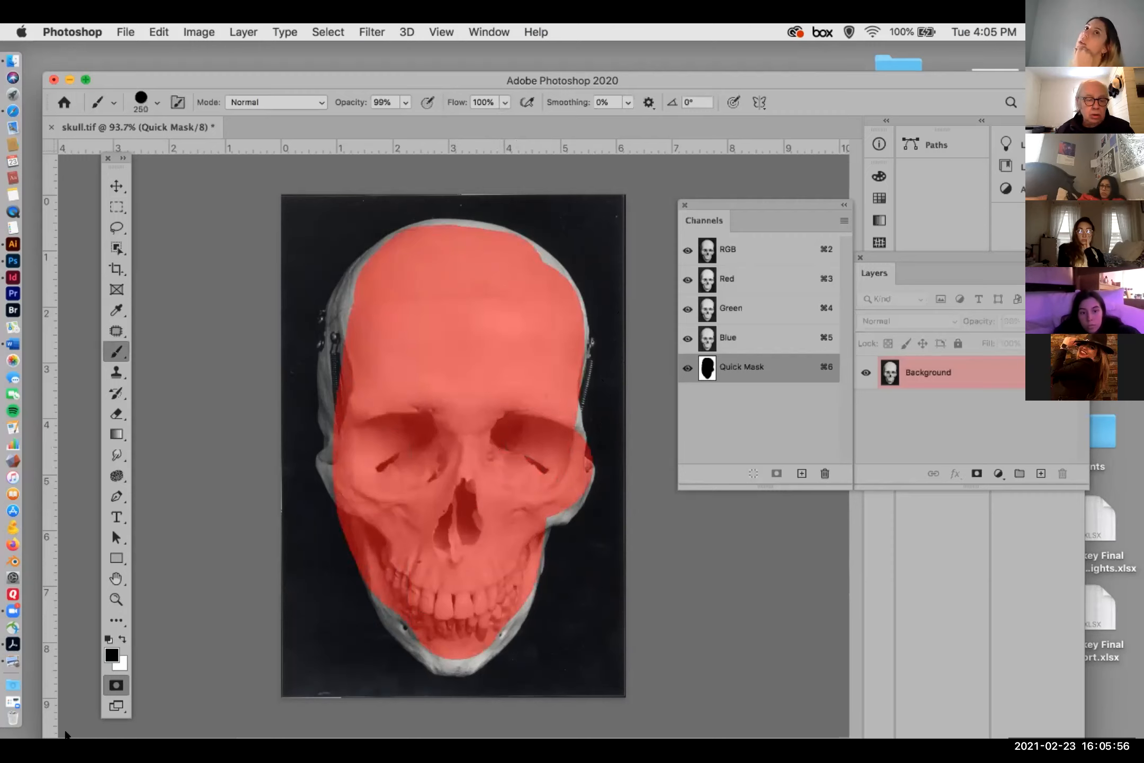
- Return to Standard mode and invert the selection so that the painted skull area is selected
{"action": "left_click", "coordinate": [116, 685]}
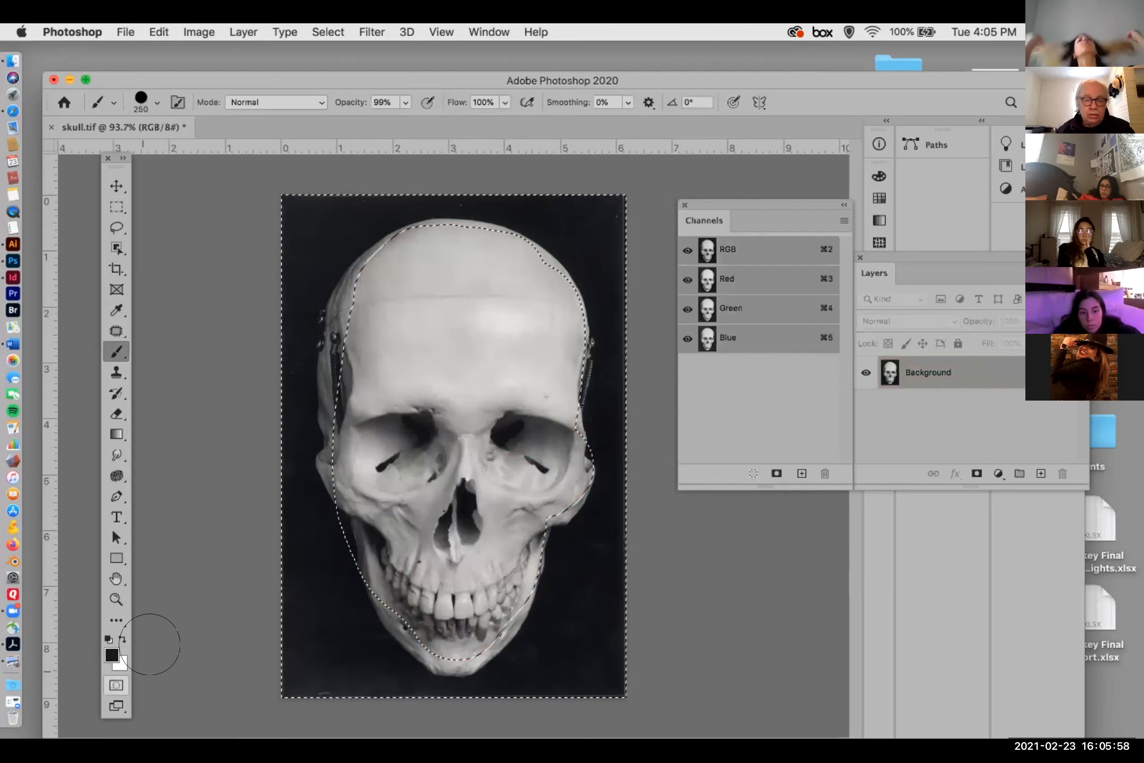
{"action": "left_click", "coordinate": [328, 32]}
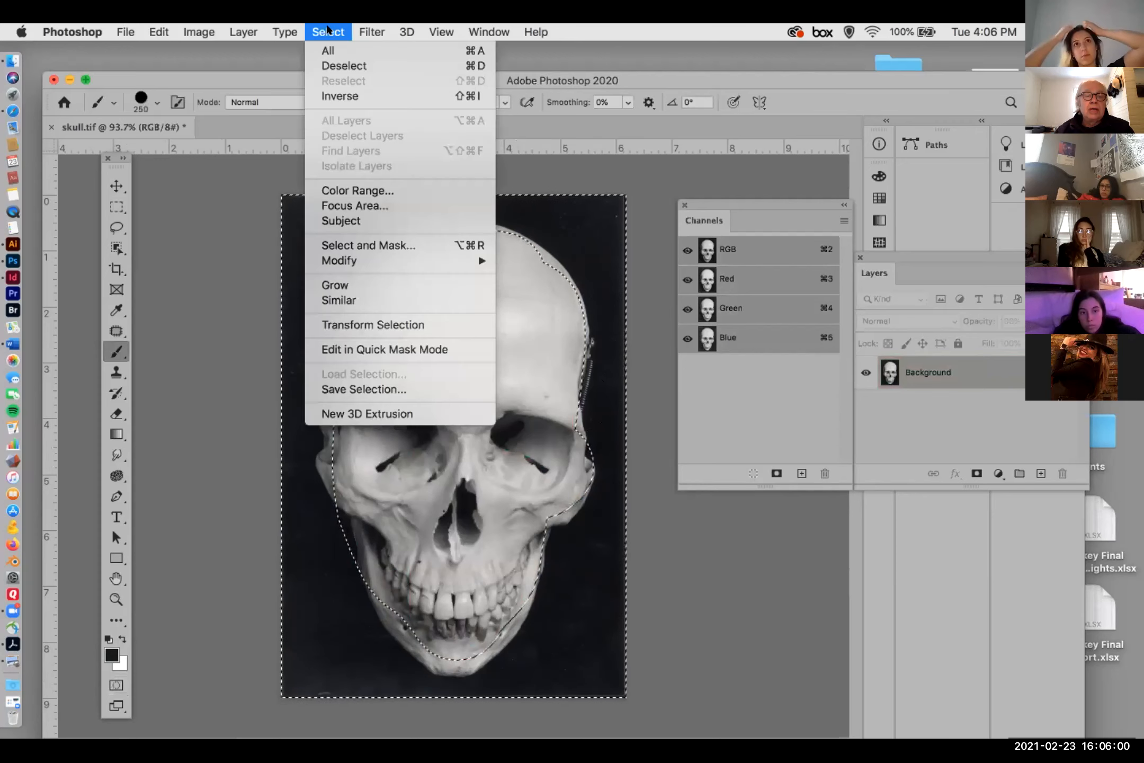
{"action": "left_click", "coordinate": [359, 96]}
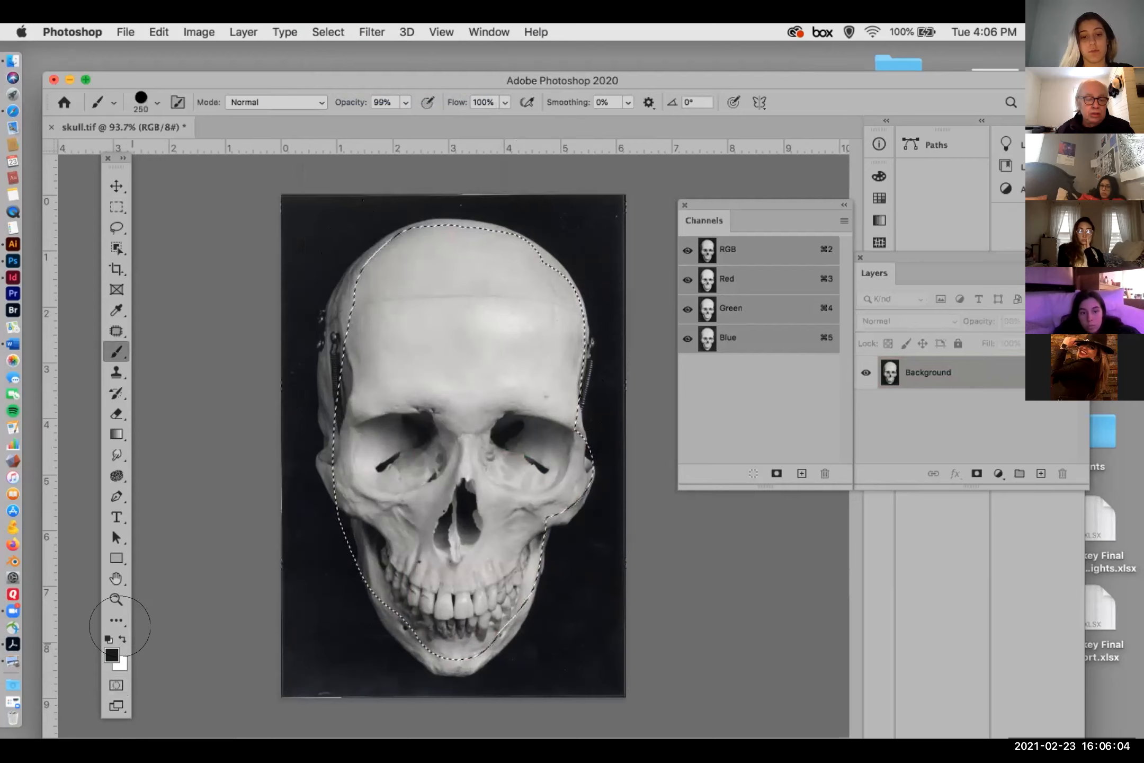
- Re-enter Quick Mask, try black on the forehead, and paint with white along the skull's outline to extend the selection
{"action": "left_click", "coordinate": [115, 684]}
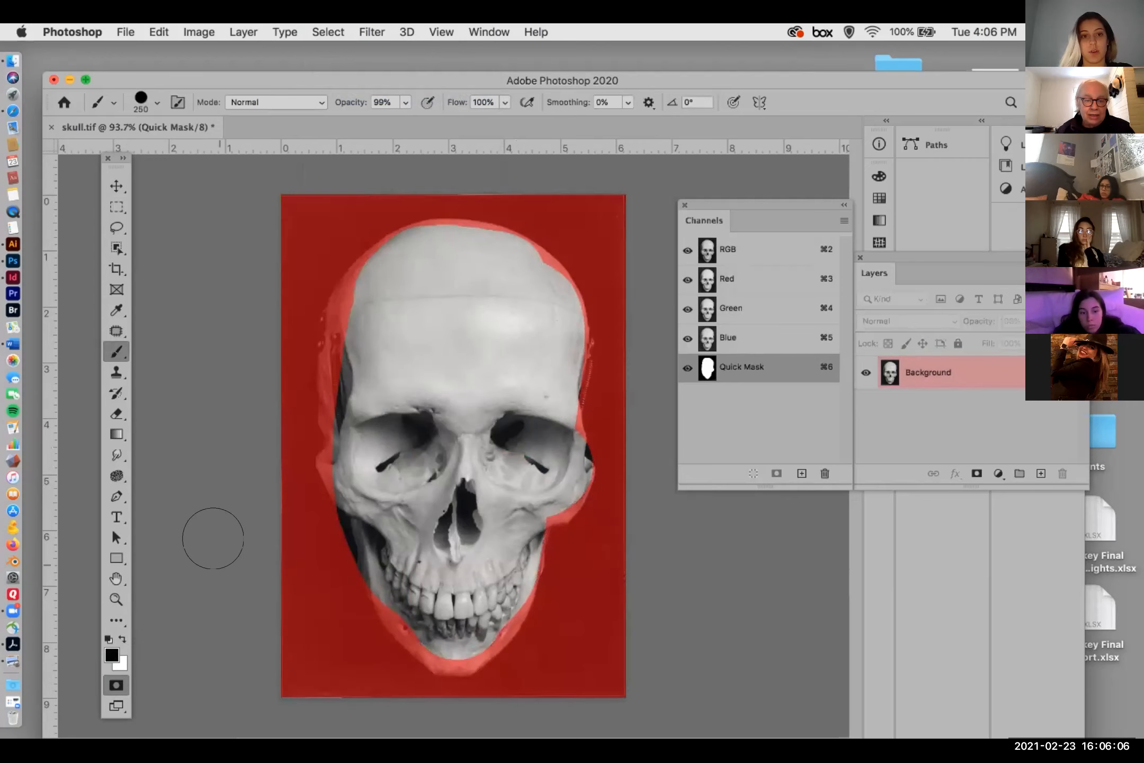
{"action": "left_click_drag", "start_coordinate": [378, 286], "coordinate": [362, 325]}
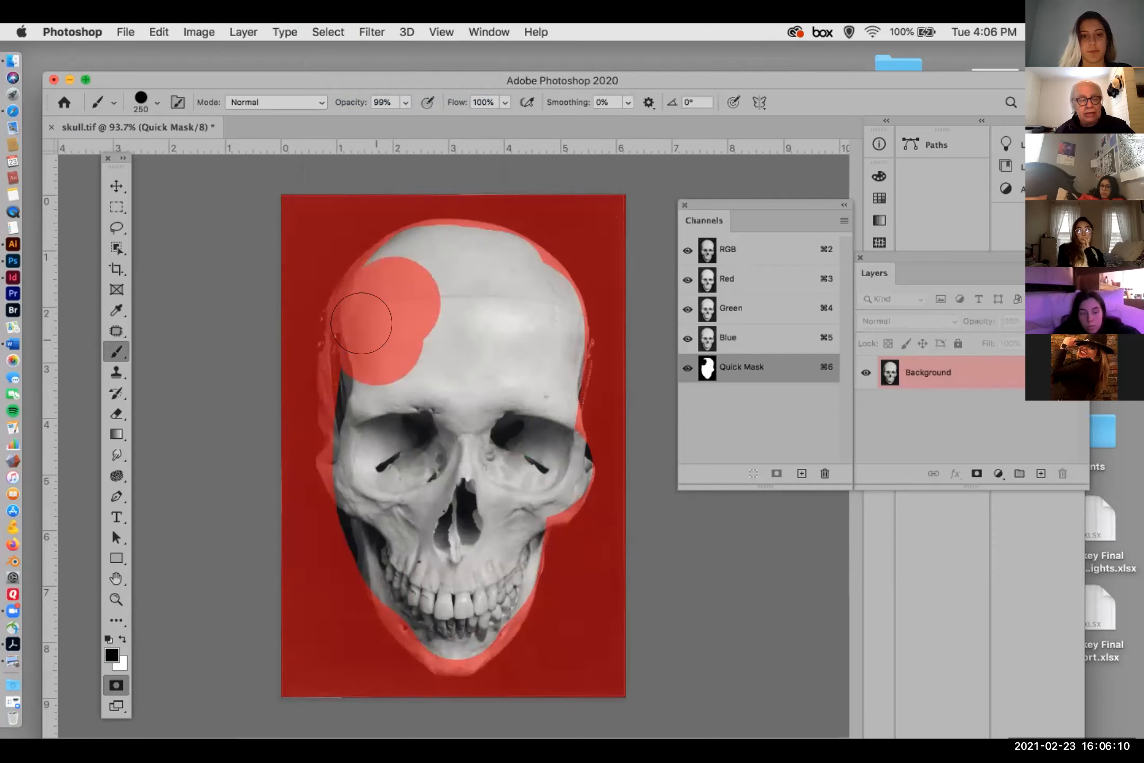
{"action": "mouse_move", "coordinate": [403, 267]}
{"action": "left_mouse_down"}
{"action": "mouse_move", "coordinate": [352, 325]}
{"action": "mouse_move", "coordinate": [350, 466]}
{"action": "mouse_move", "coordinate": [392, 416]}
{"action": "mouse_move", "coordinate": [428, 312]}
{"action": "mouse_move", "coordinate": [477, 260]}
{"action": "mouse_move", "coordinate": [508, 264]}
{"action": "mouse_move", "coordinate": [507, 286]}
{"action": "mouse_move", "coordinate": [456, 251]}
{"action": "mouse_move", "coordinate": [456, 526]}
{"action": "mouse_move", "coordinate": [477, 576]}
{"action": "mouse_move", "coordinate": [455, 604]}
{"action": "mouse_move", "coordinate": [425, 607]}
{"action": "left_mouse_up"}
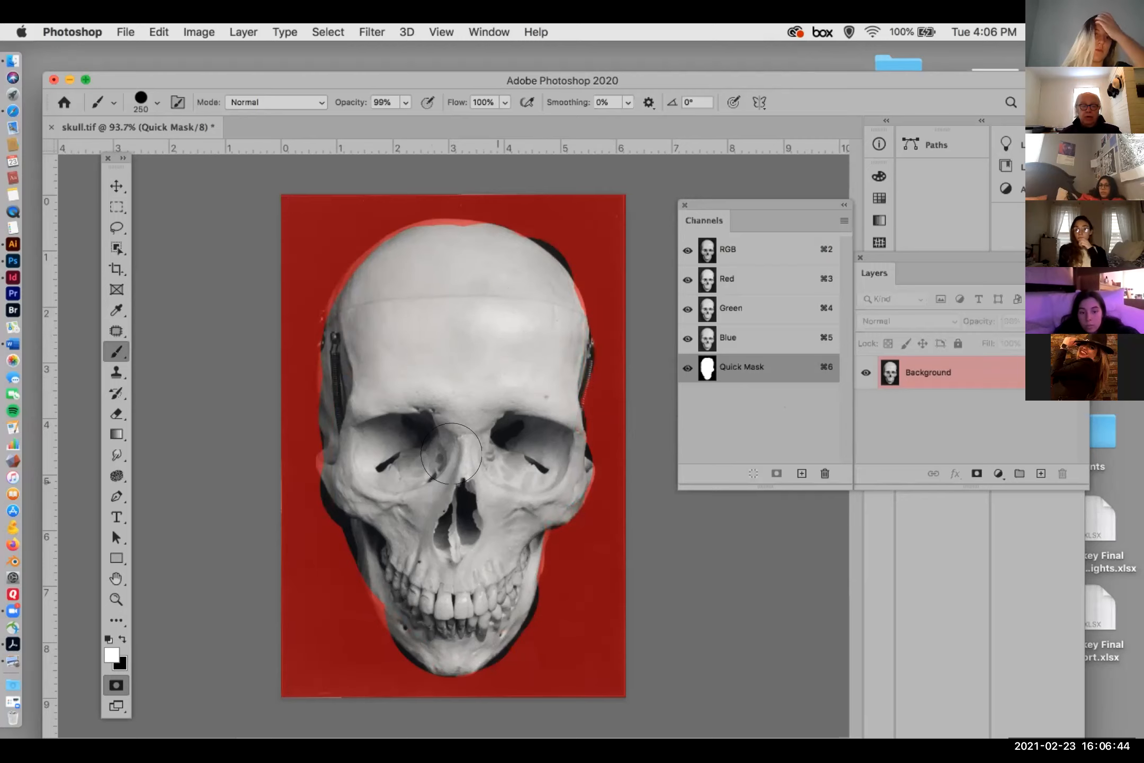
{"action": "mouse_move", "coordinate": [417, 311]}
{"action": "left_mouse_down"}
{"action": "mouse_move", "coordinate": [439, 237]}
{"action": "mouse_move", "coordinate": [379, 264]}
{"action": "mouse_move", "coordinate": [356, 295]}
{"action": "mouse_move", "coordinate": [342, 354]}
{"action": "mouse_move", "coordinate": [353, 439]}
{"action": "mouse_move", "coordinate": [339, 466]}
{"action": "left_mouse_up"}
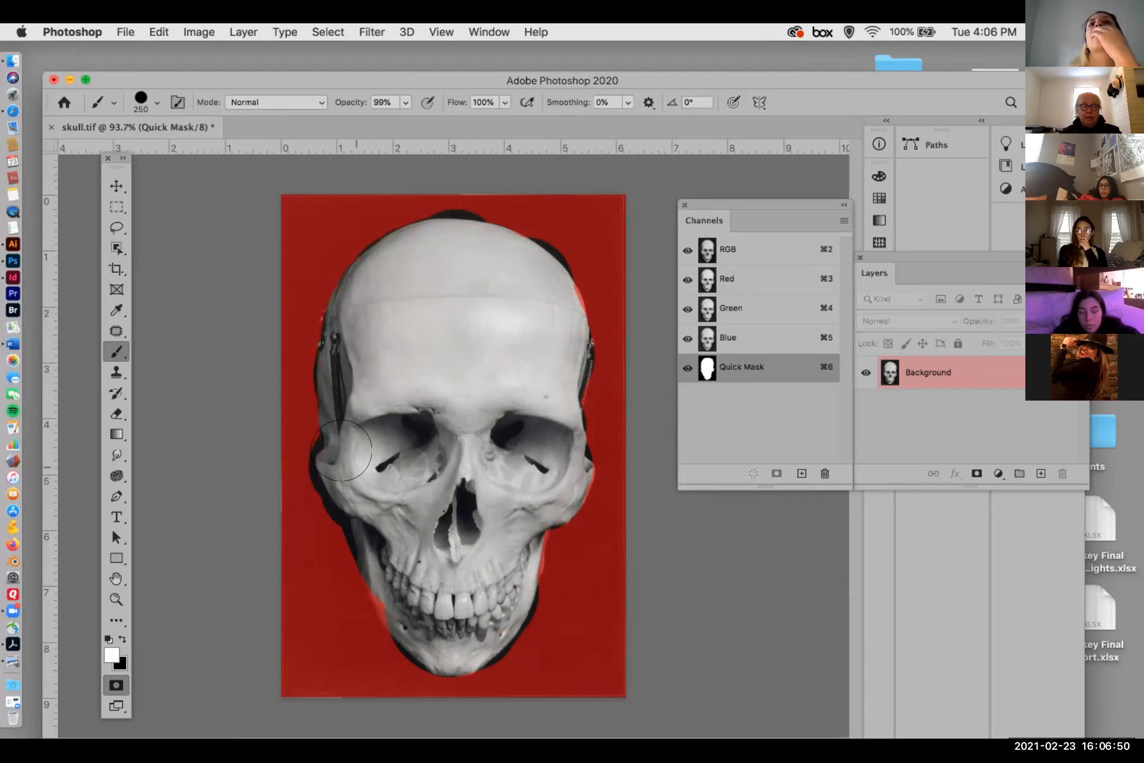
- Leave Quick Mask, copy the selected skull to a new layer, delete the Background layer and activate the Move tool
{"action": "left_click", "coordinate": [116, 686]}
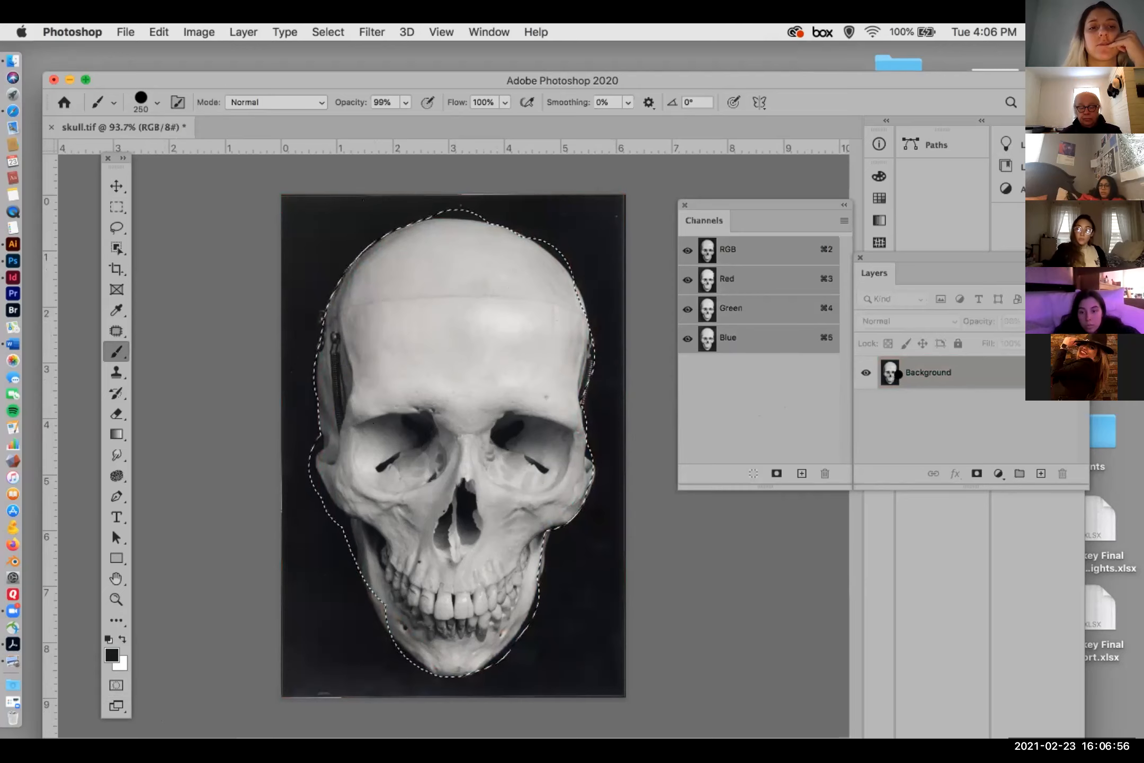
{"action": "key", "text": "super+j"}
{"action": "left_click_drag", "start_coordinate": [946, 399], "coordinate": [1061, 472]}
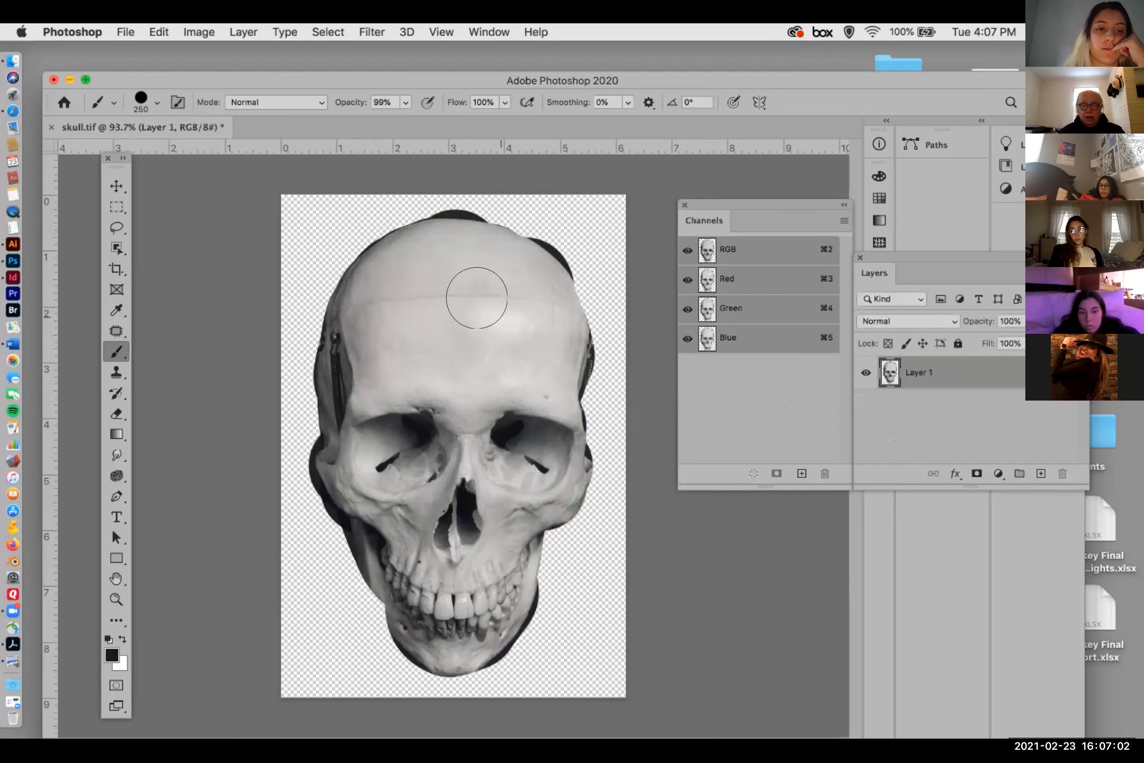
{"action": "left_click", "coordinate": [116, 186]}
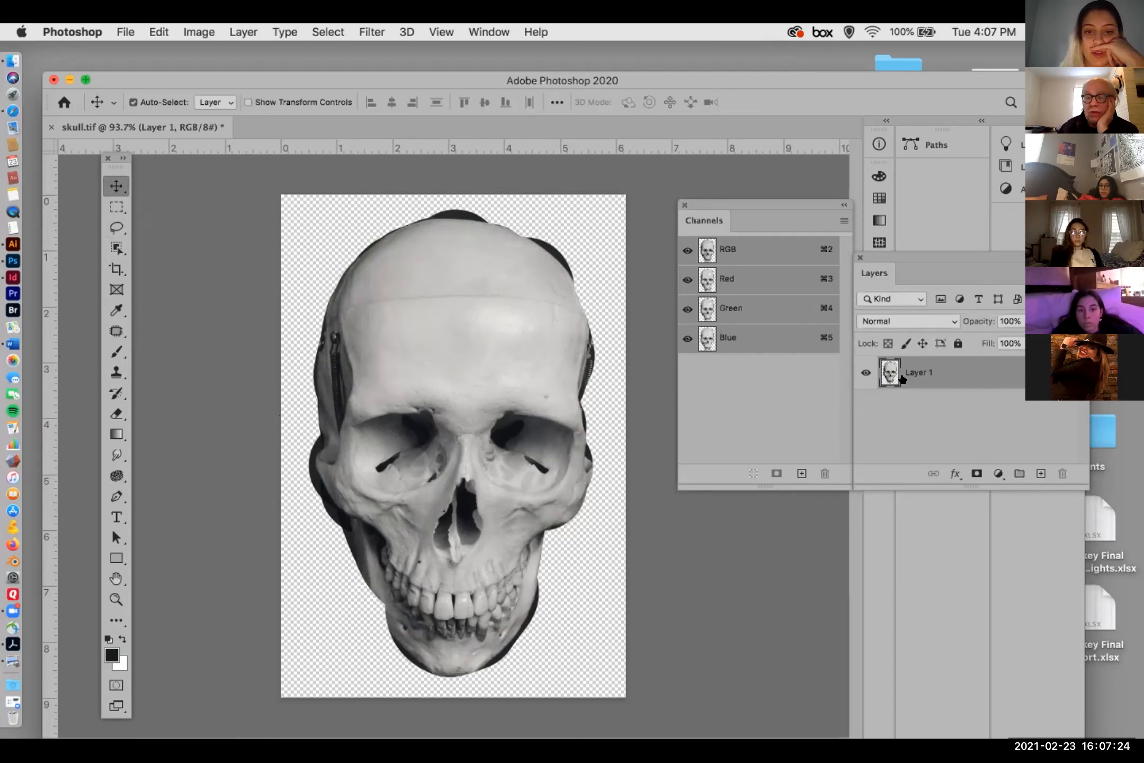
- Save a copy of the isolated skull to the Desktop on this computer as skull.png in PNG format
{"action": "left_click", "coordinate": [121, 31]}
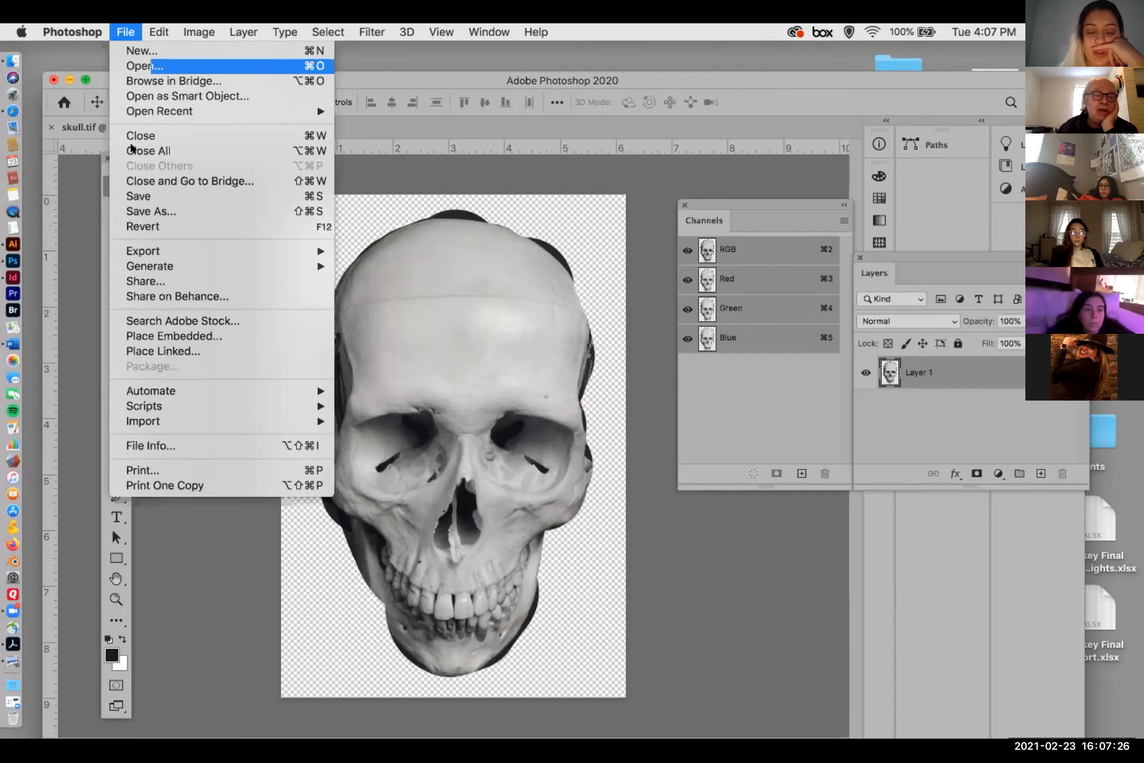
{"action": "left_click", "coordinate": [158, 212]}
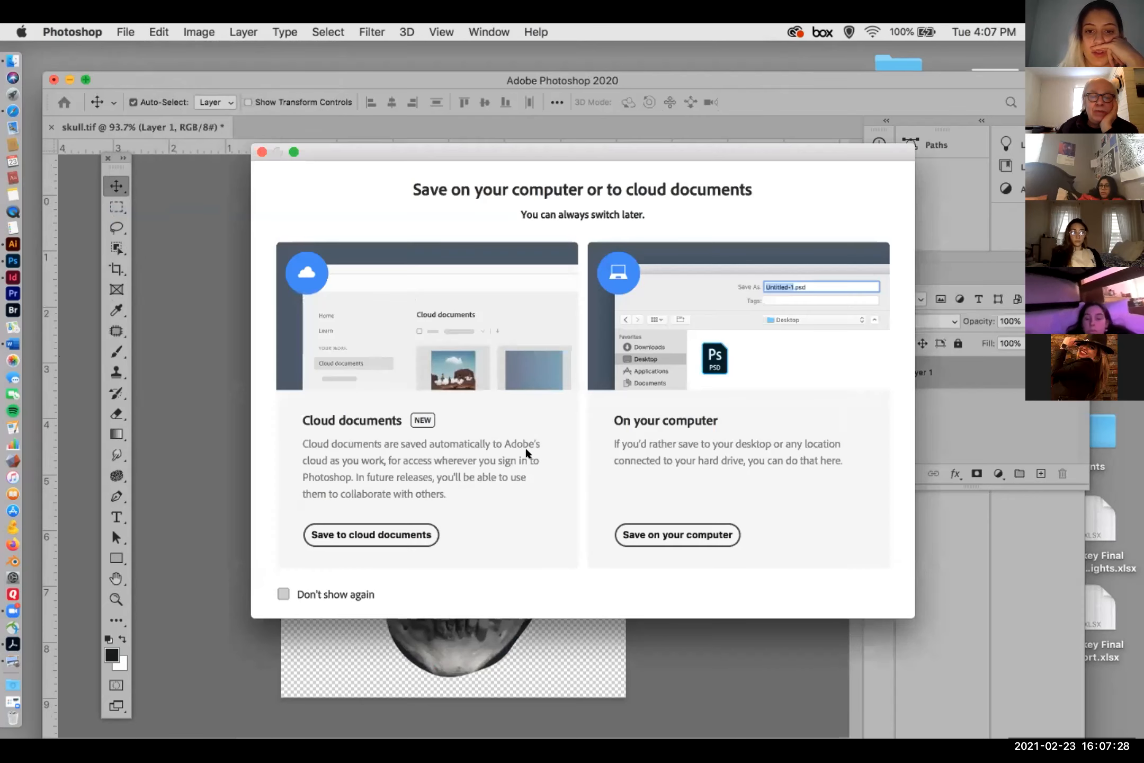
{"action": "left_click", "coordinate": [630, 527]}
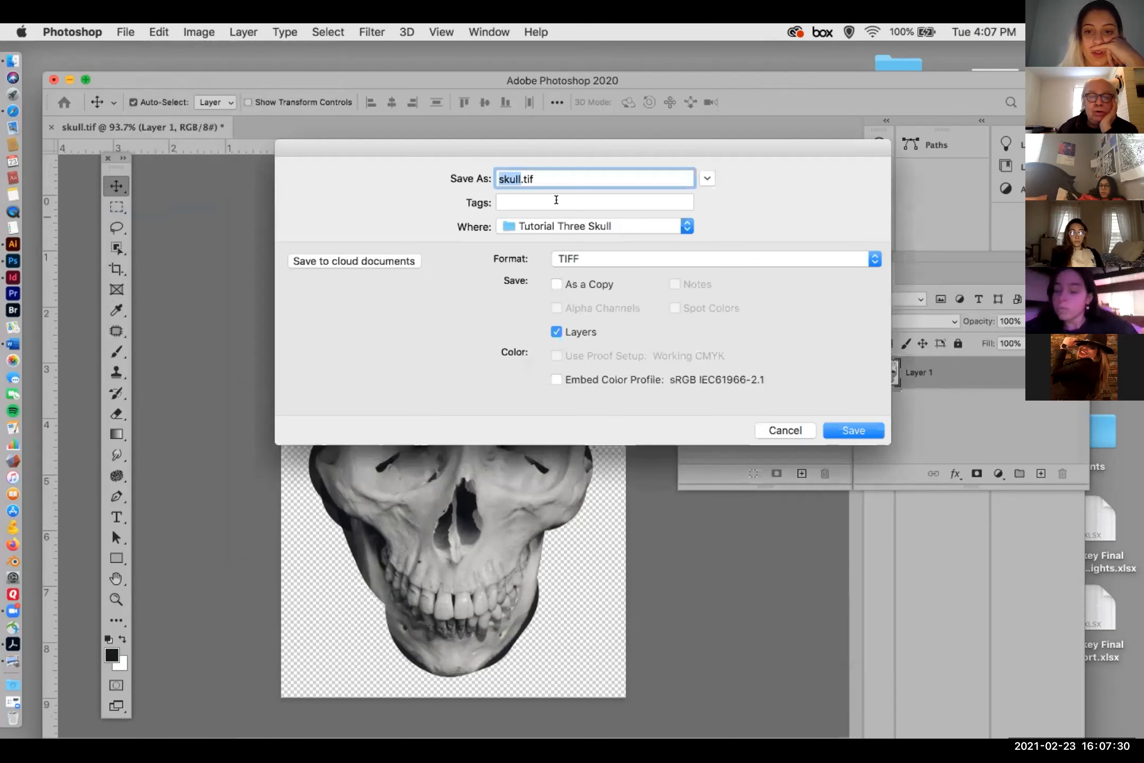
{"action": "left_click", "coordinate": [555, 221]}
{"action": "left_click", "coordinate": [553, 225]}
{"action": "left_click", "coordinate": [552, 223]}
{"action": "left_click", "coordinate": [531, 369]}
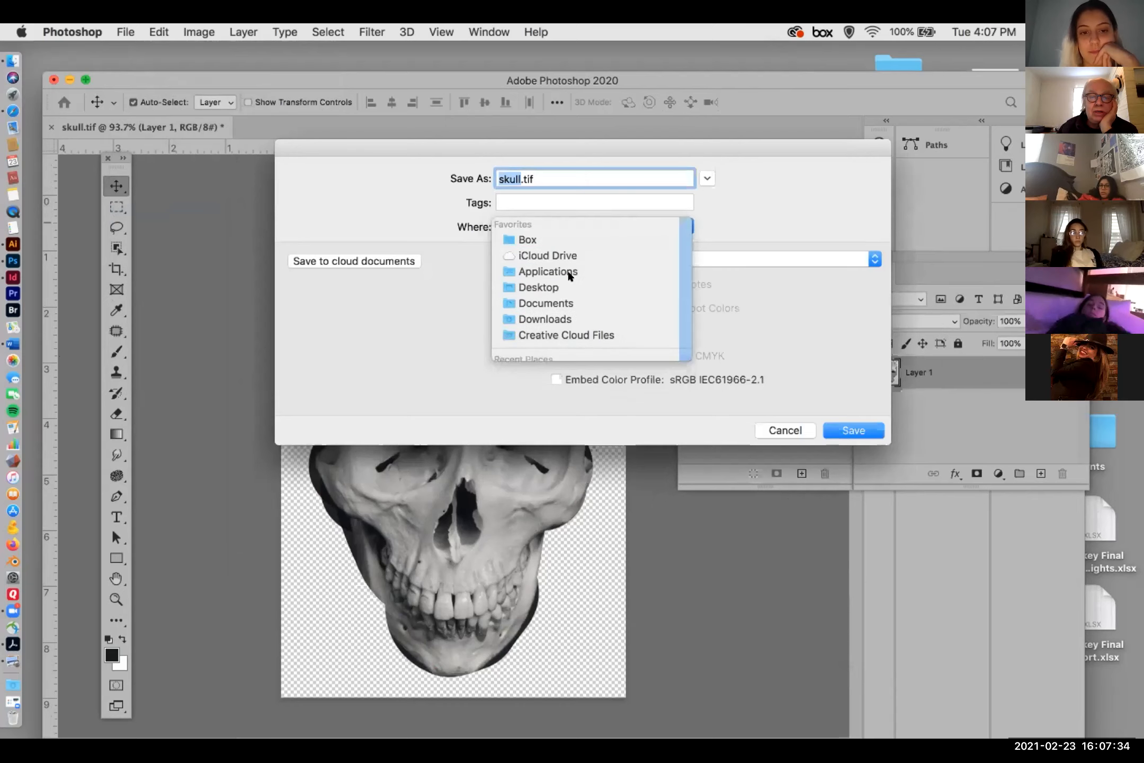
{"action": "left_click", "coordinate": [578, 257]}
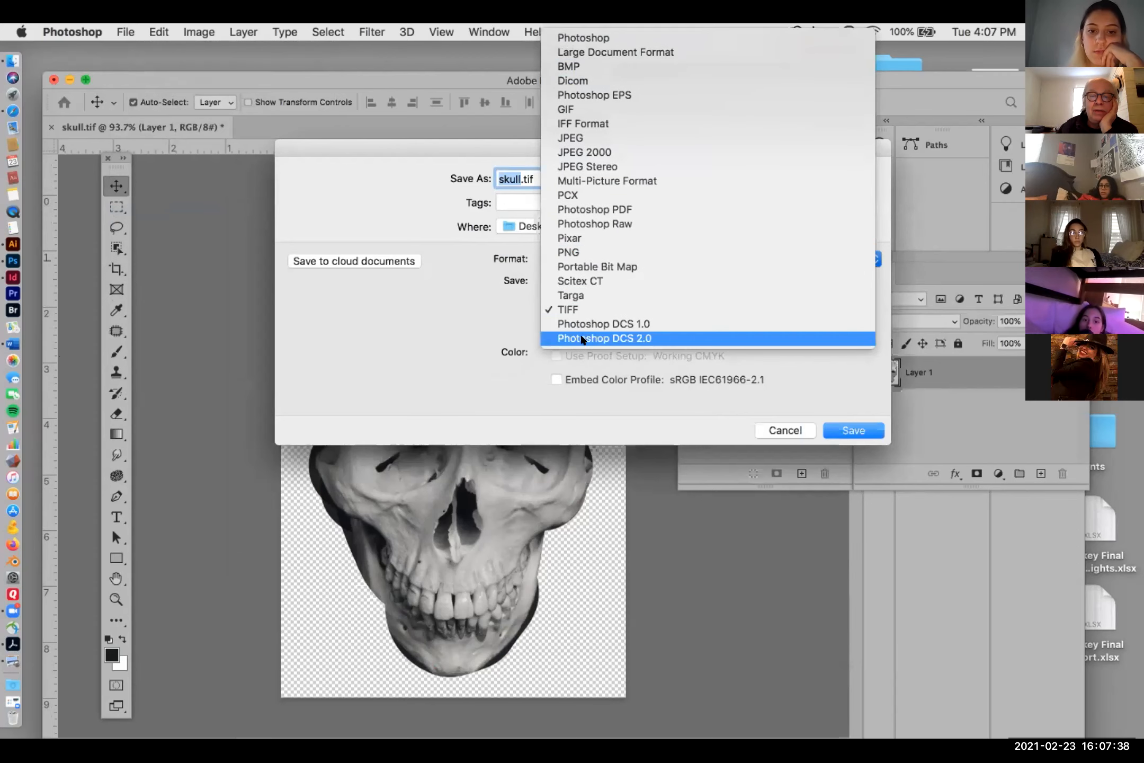
{"action": "left_click", "coordinate": [582, 252]}
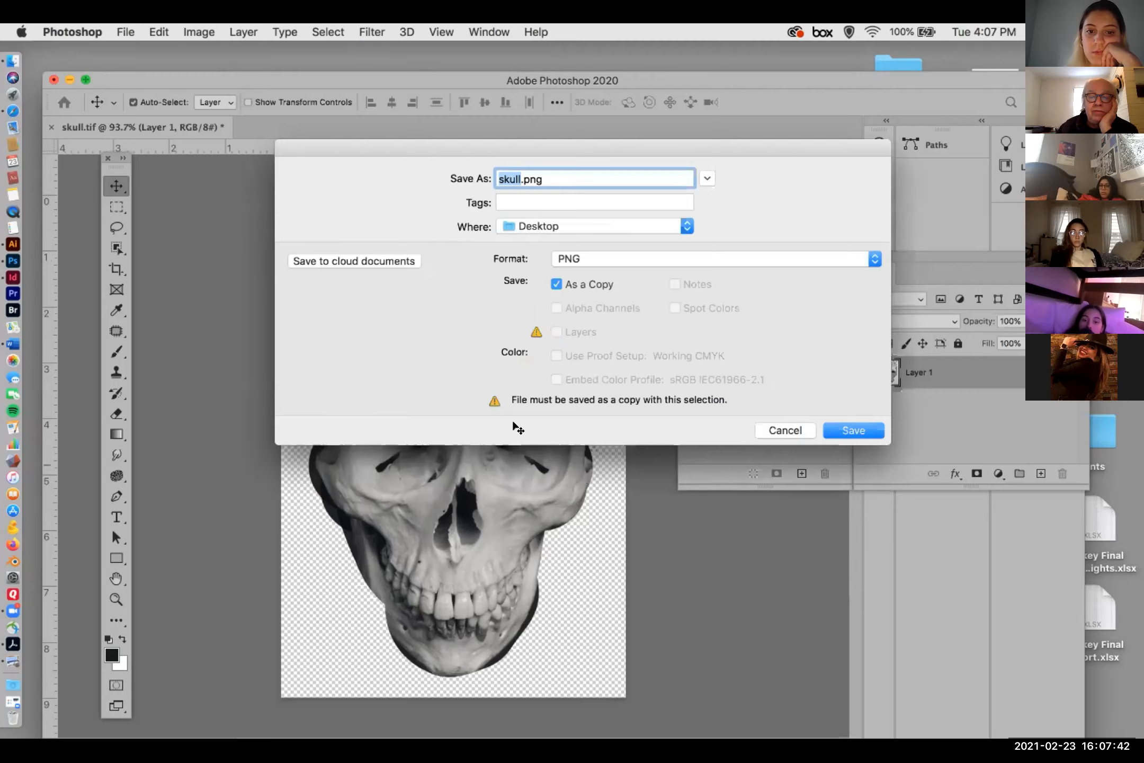
{"action": "left_click", "coordinate": [833, 423]}
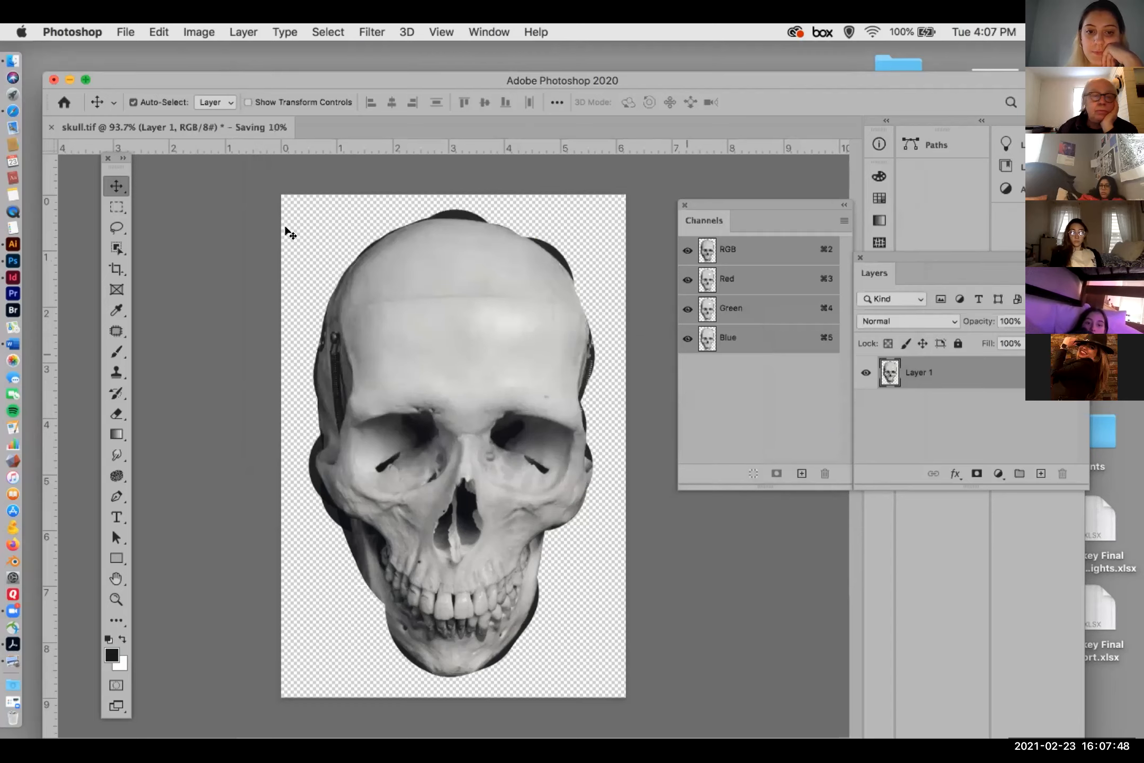
- Close skull.tif without saving its changes and close the application window
{"action": "left_click", "coordinate": [51, 126]}
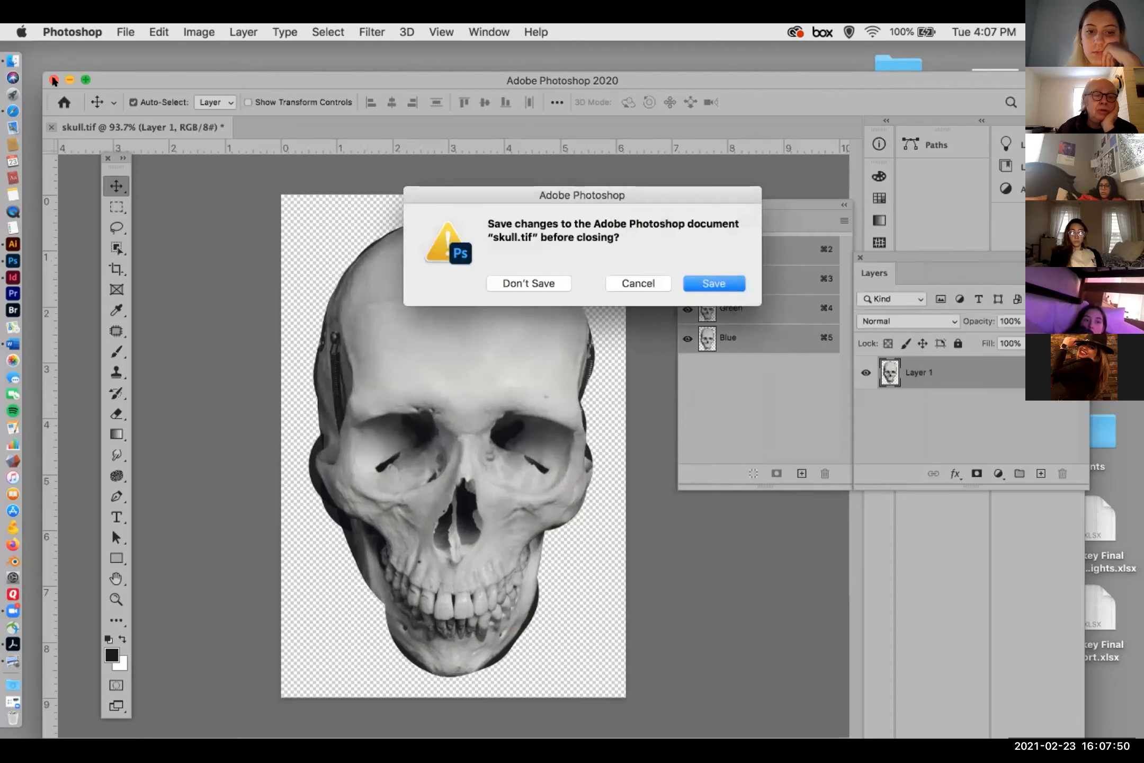
{"action": "left_click", "coordinate": [514, 282]}
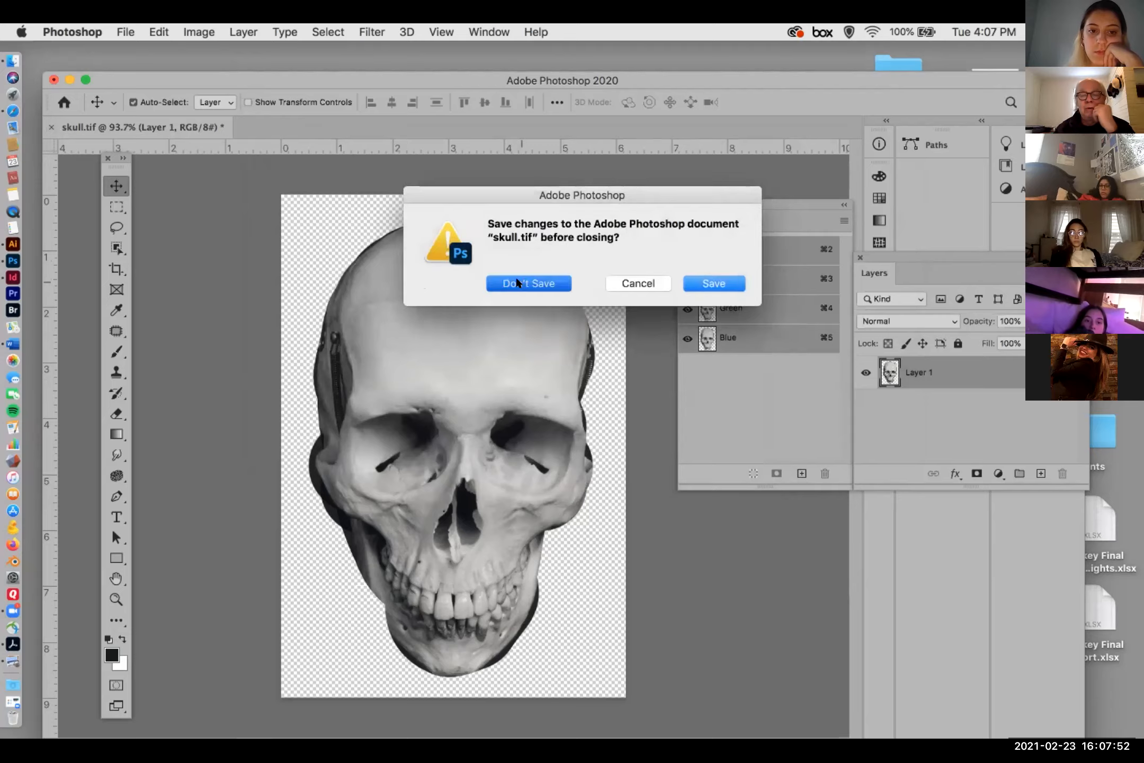
{"action": "left_click", "coordinate": [53, 80]}
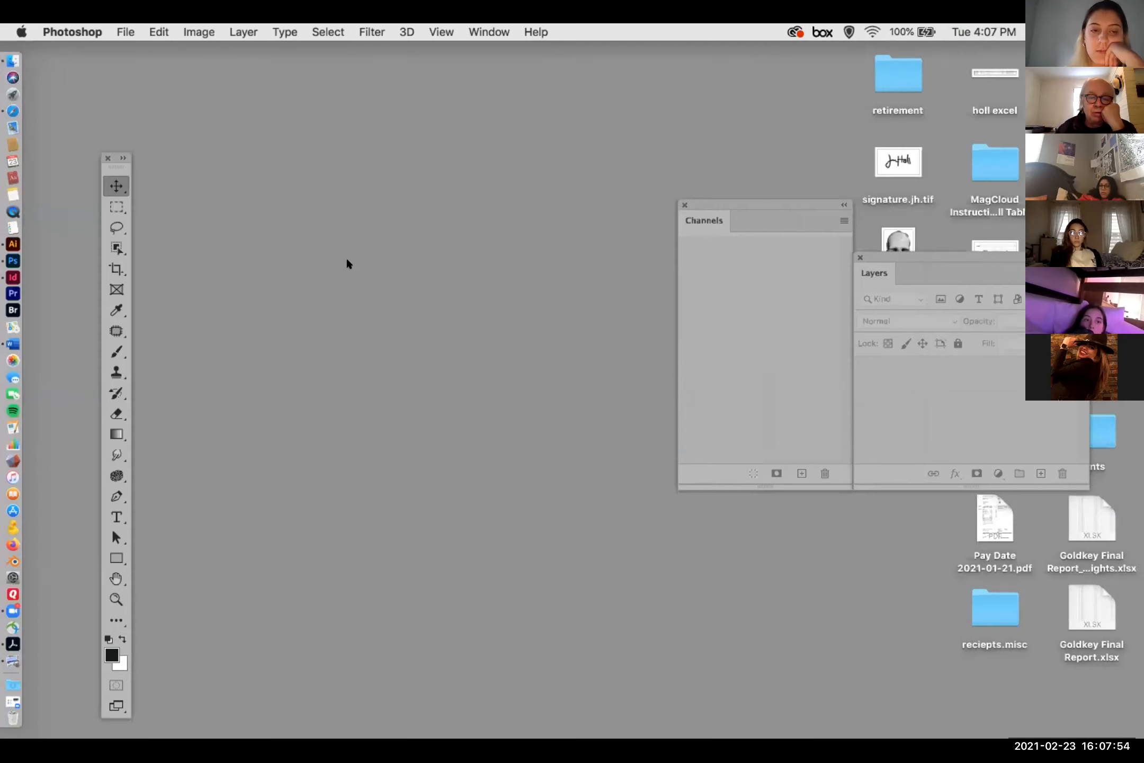
- Switch to the Finder desktop and open skull.png with Adobe Photoshop 2020
{"action": "left_click", "coordinate": [363, 269]}
{"action": "left_click", "coordinate": [898, 249]}
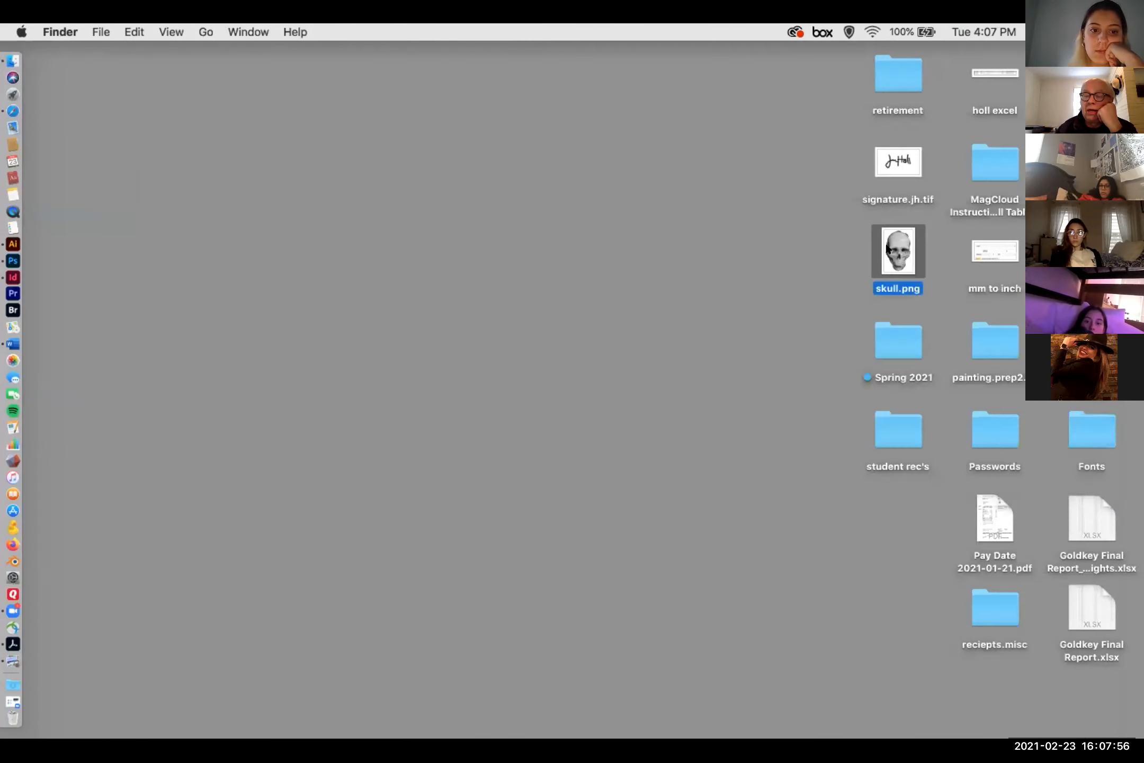
{"action": "right_click", "coordinate": [895, 247]}
{"action": "mouse_move", "coordinate": [935, 271]}
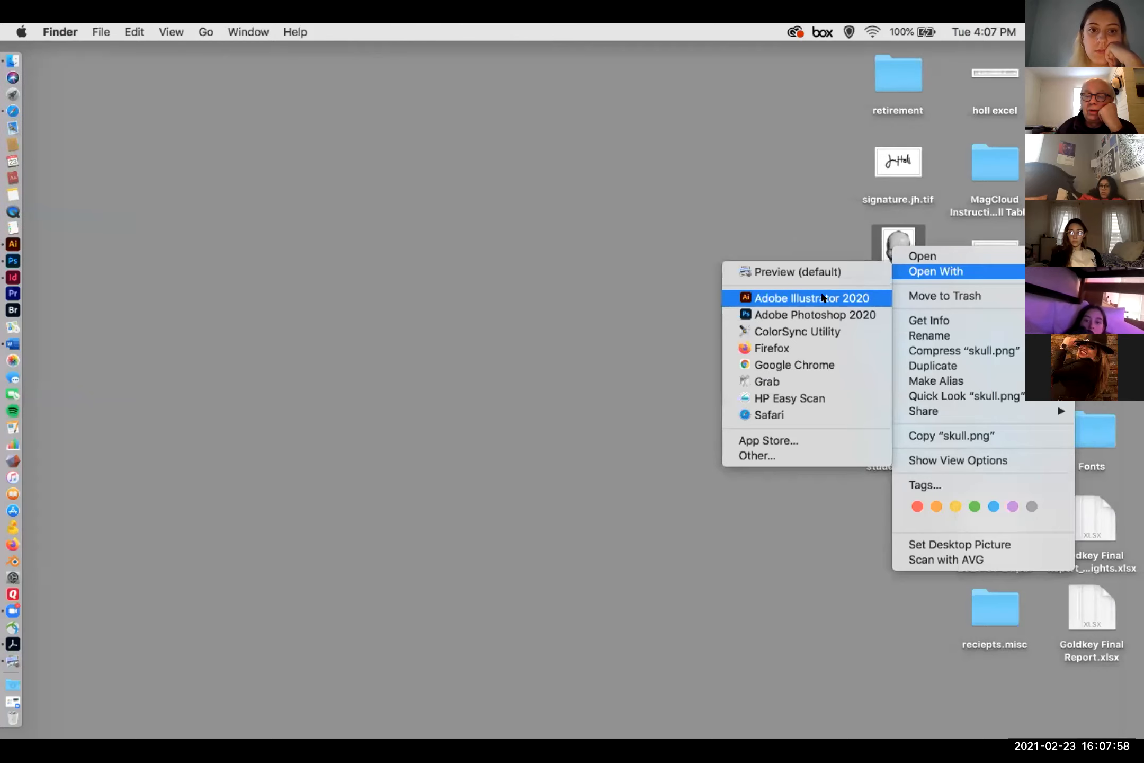
{"action": "left_click", "coordinate": [818, 314]}
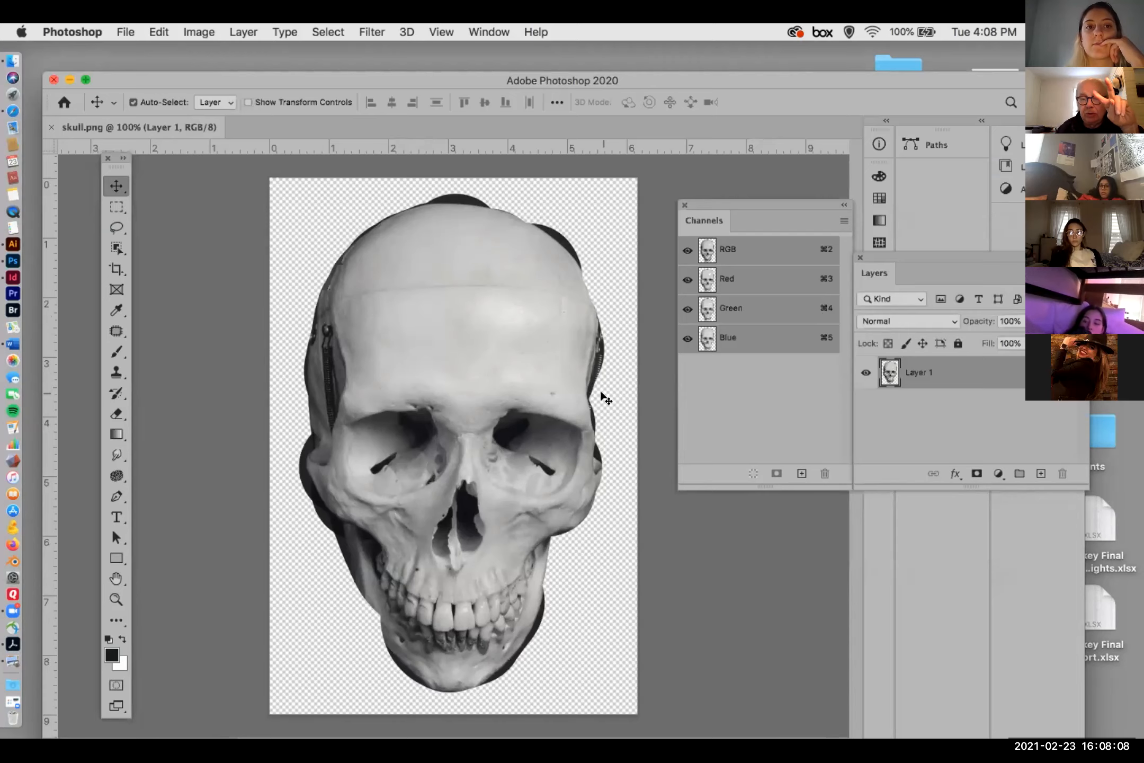
- Reposition the document window, close skull.png together with the application window, and return to the Finder desktop
{"action": "left_click_drag", "start_coordinate": [208, 80], "coordinate": [296, 90]}
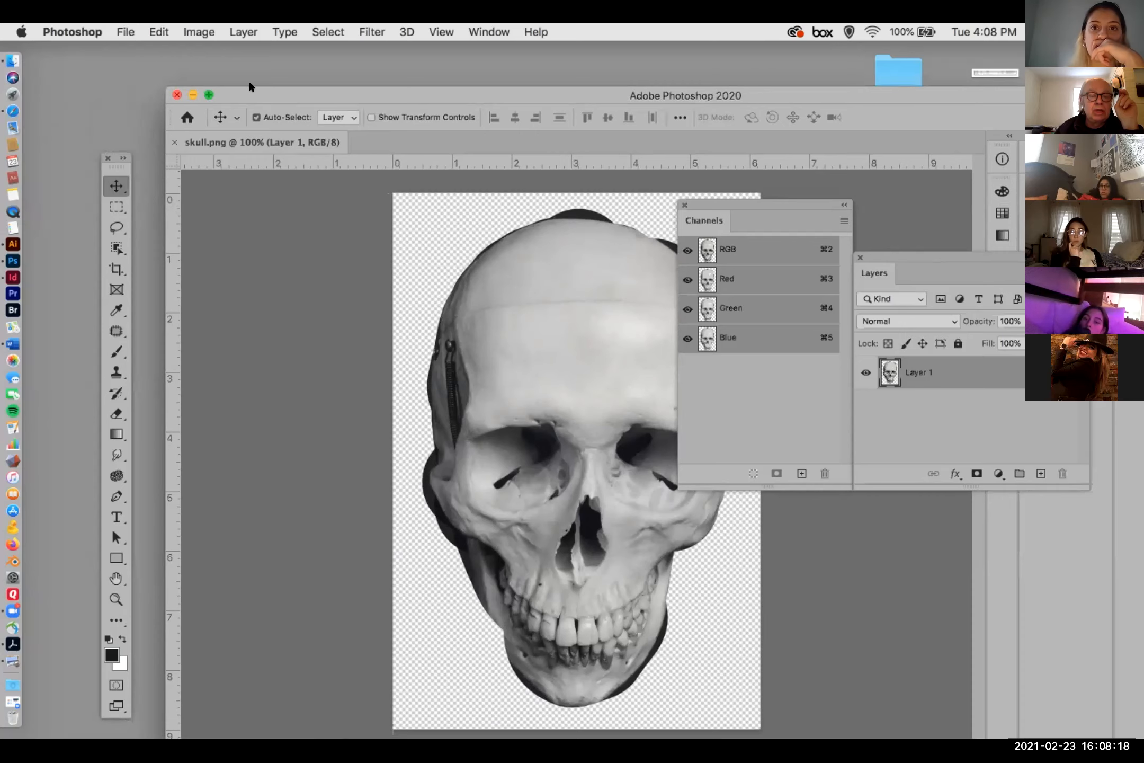
{"action": "left_click_drag", "start_coordinate": [234, 98], "coordinate": [198, 36]}
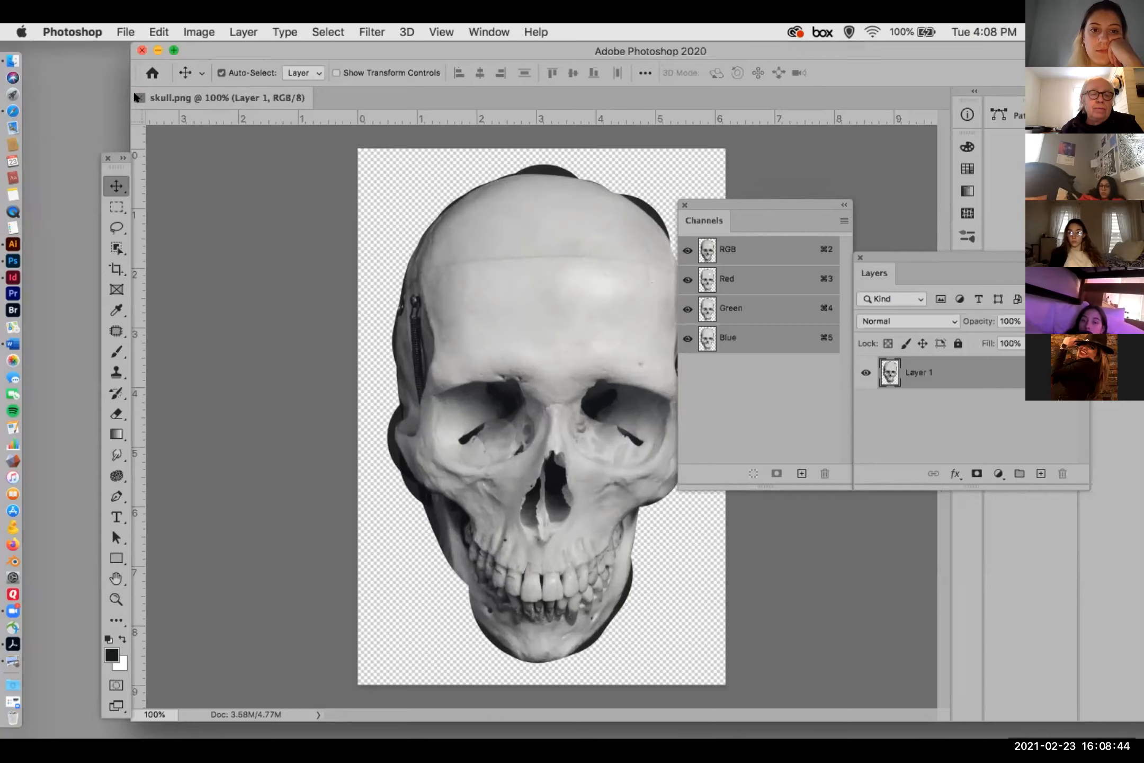
{"action": "left_click", "coordinate": [155, 72]}
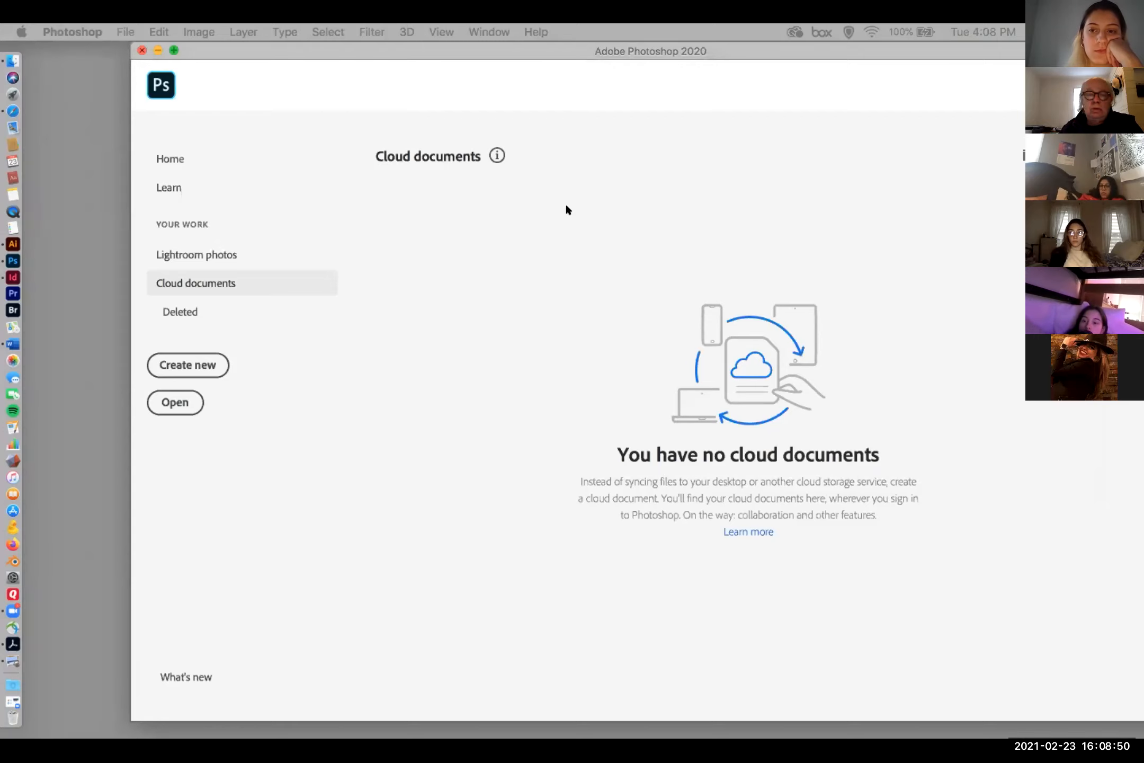
{"action": "left_click", "coordinate": [201, 53]}
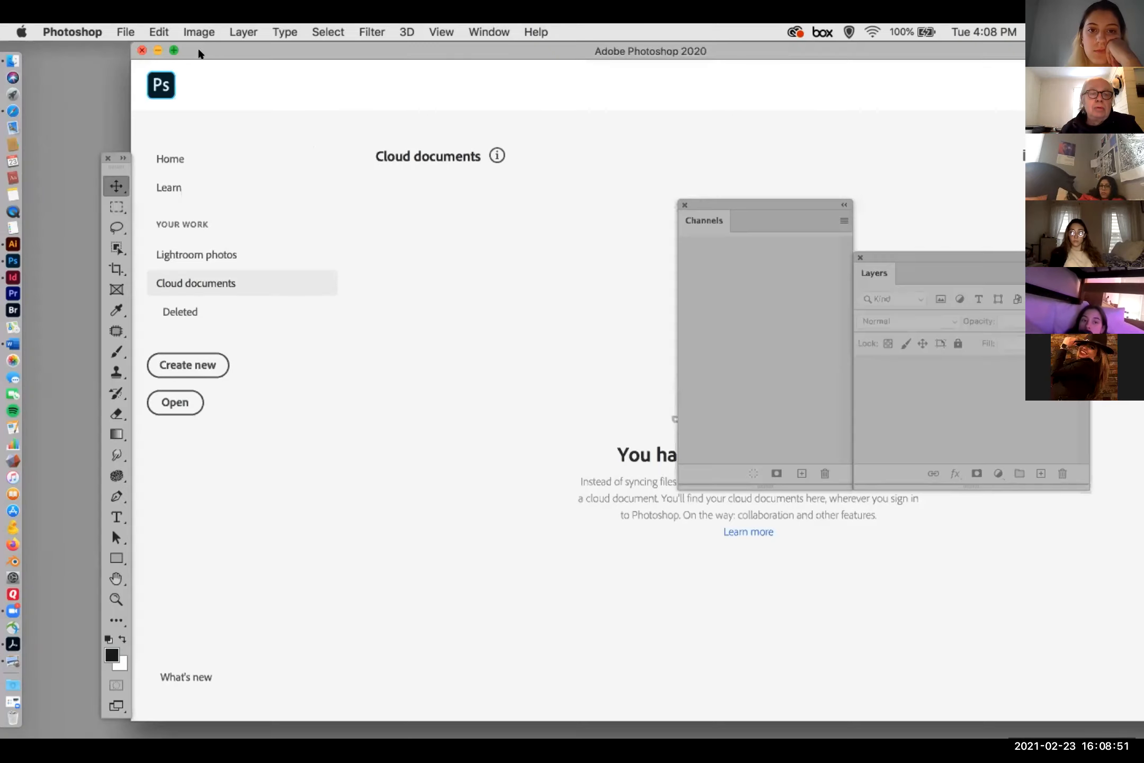
{"action": "left_click", "coordinate": [141, 50]}
{"action": "left_click", "coordinate": [333, 196]}
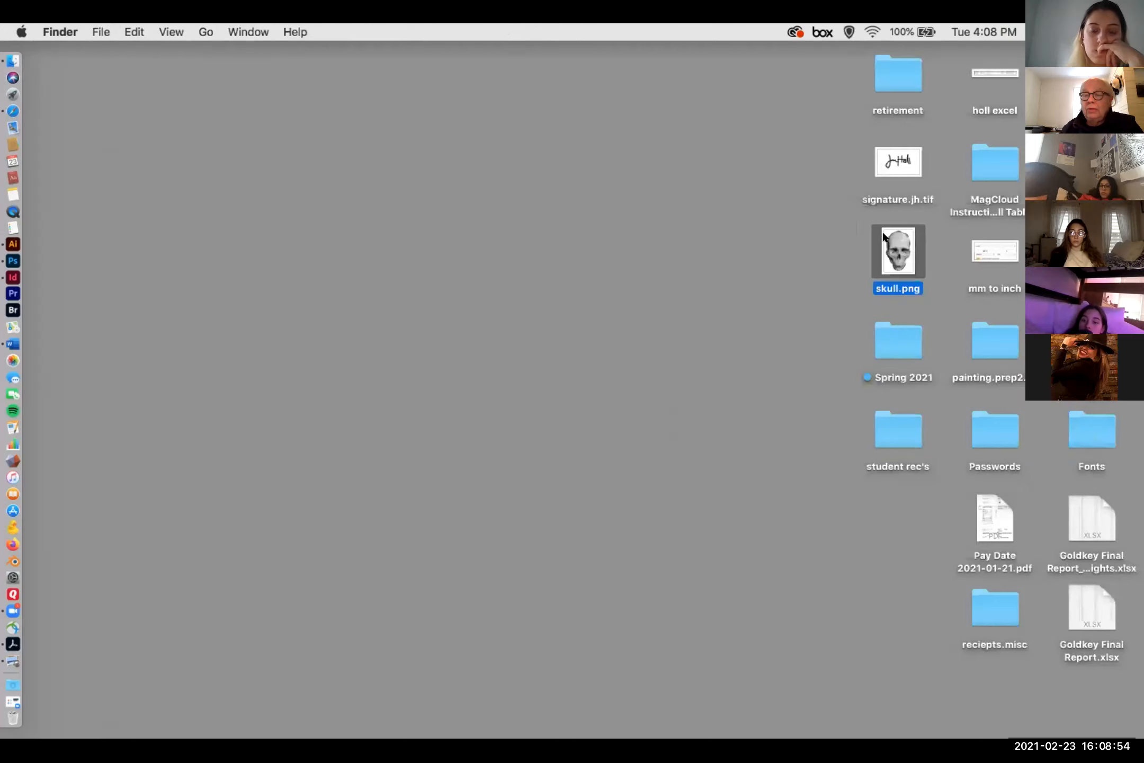
- Open the Spring 2021 folder, collapse Art 201-1 submissions and expand the Art 210-01 student folder to reach its tutorials
{"action": "left_click", "coordinate": [906, 336]}
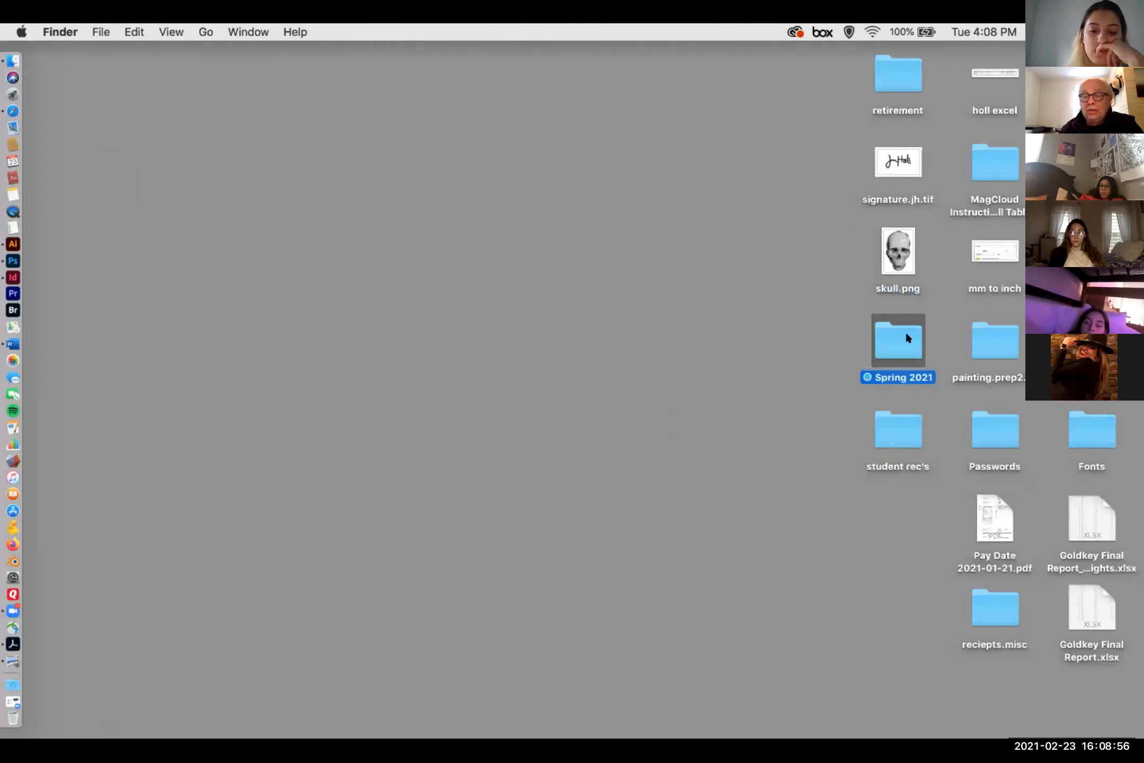
{"action": "left_click_drag", "start_coordinate": [1143, 234], "coordinate": [537, 235]}
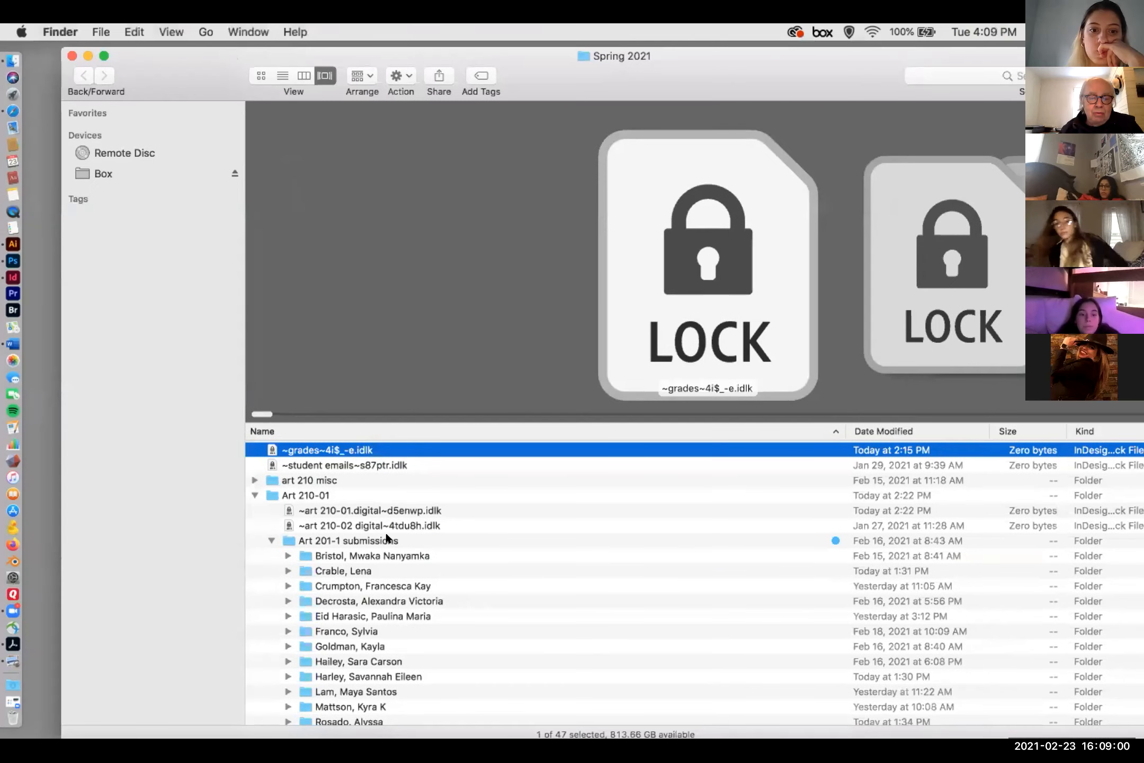
{"action": "scroll", "coordinate": [388, 538], "scroll_direction": "down", "scroll_amount": 1}
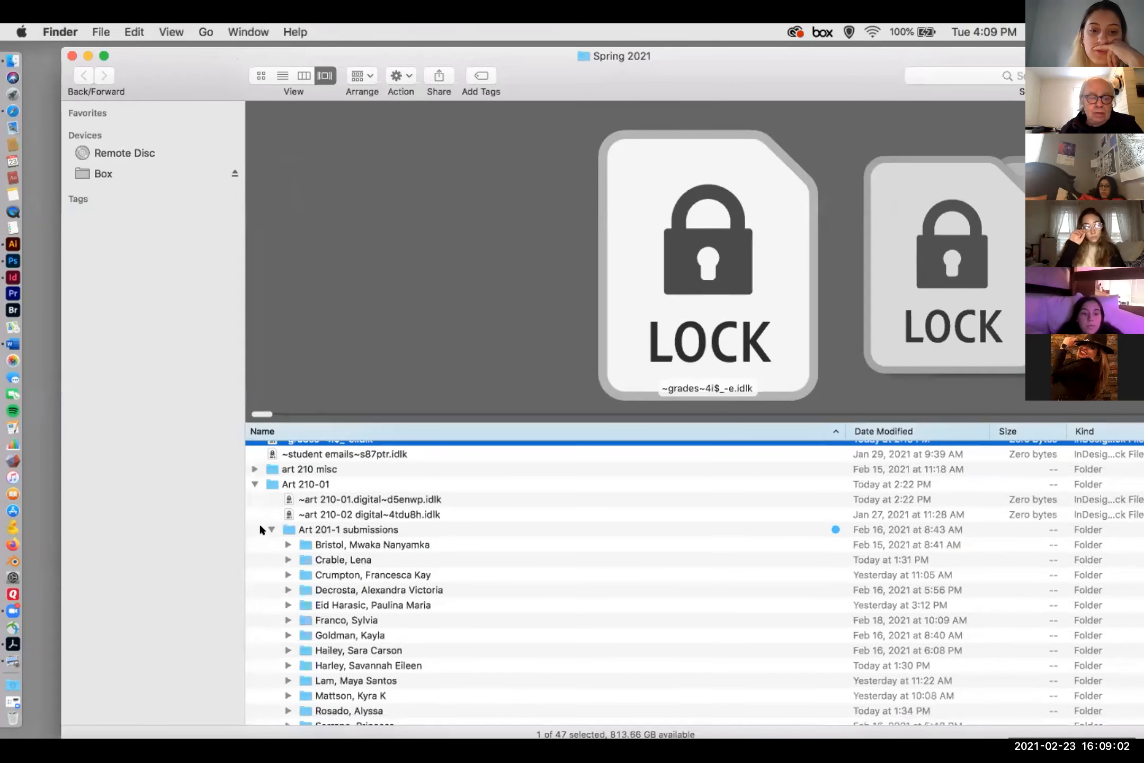
{"action": "left_click", "coordinate": [269, 525]}
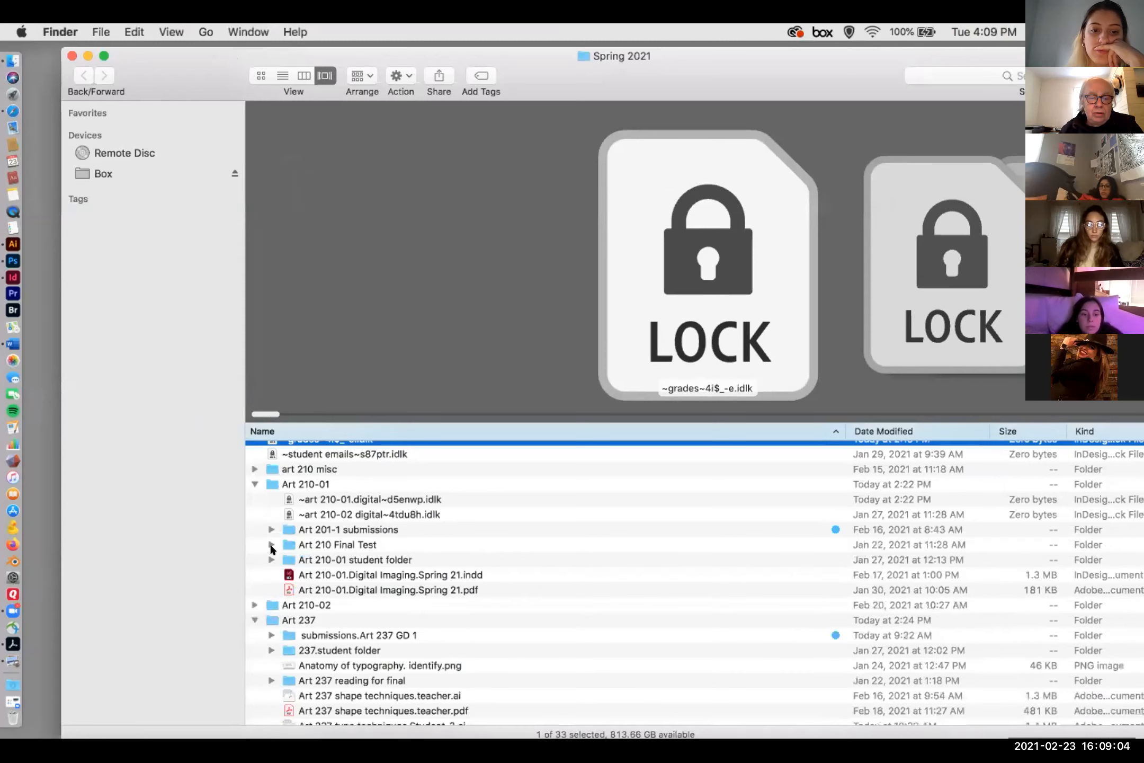
{"action": "left_click", "coordinate": [269, 551]}
{"action": "scroll", "coordinate": [370, 522], "scroll_direction": "down", "scroll_amount": 5}
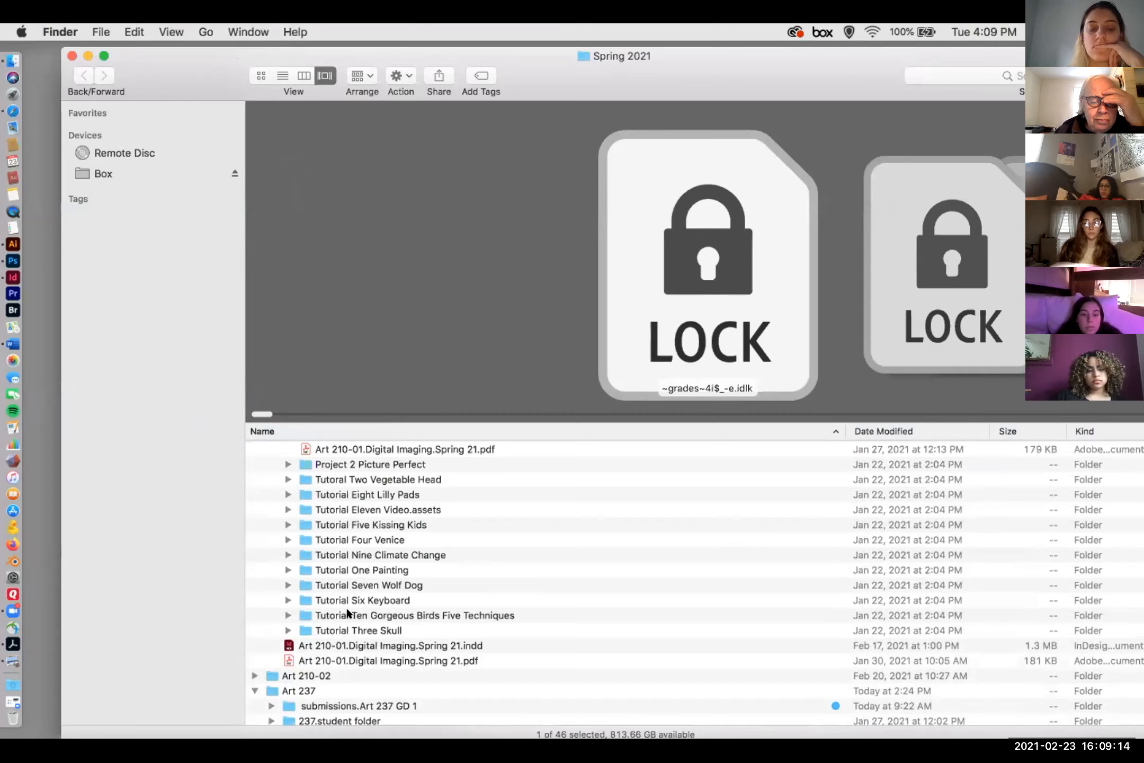
- Expand Tutorial Five Kissing Kids and open kissingkids-magenta.psd in Photoshop
{"action": "left_click", "coordinate": [285, 524]}
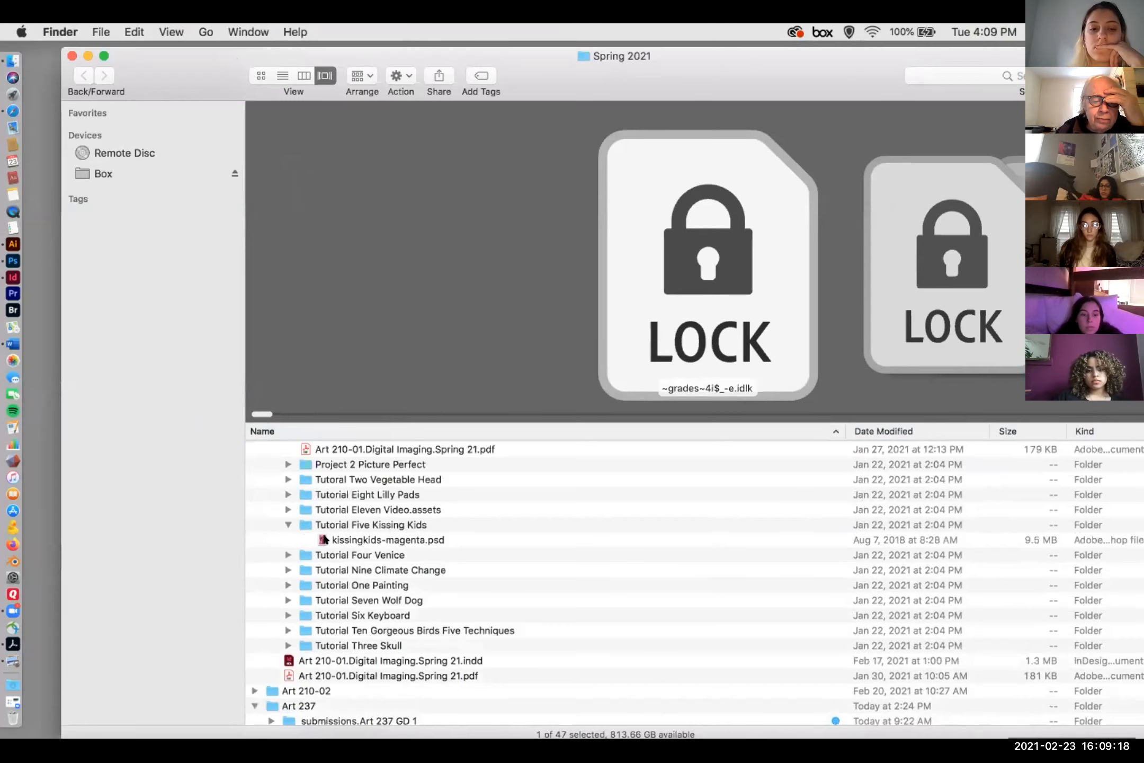
{"action": "left_click", "coordinate": [322, 540]}
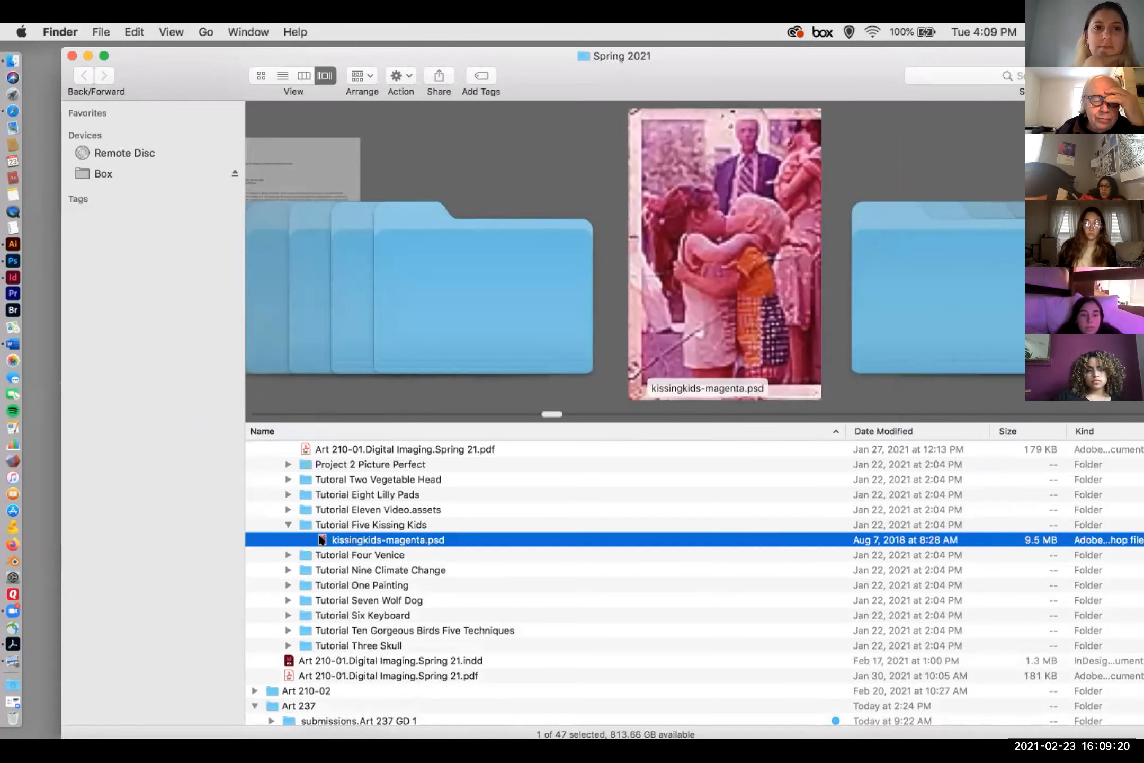
{"action": "right_click", "coordinate": [322, 540]}
{"action": "mouse_move", "coordinate": [541, 435]}
{"action": "left_click", "coordinate": [592, 434]}
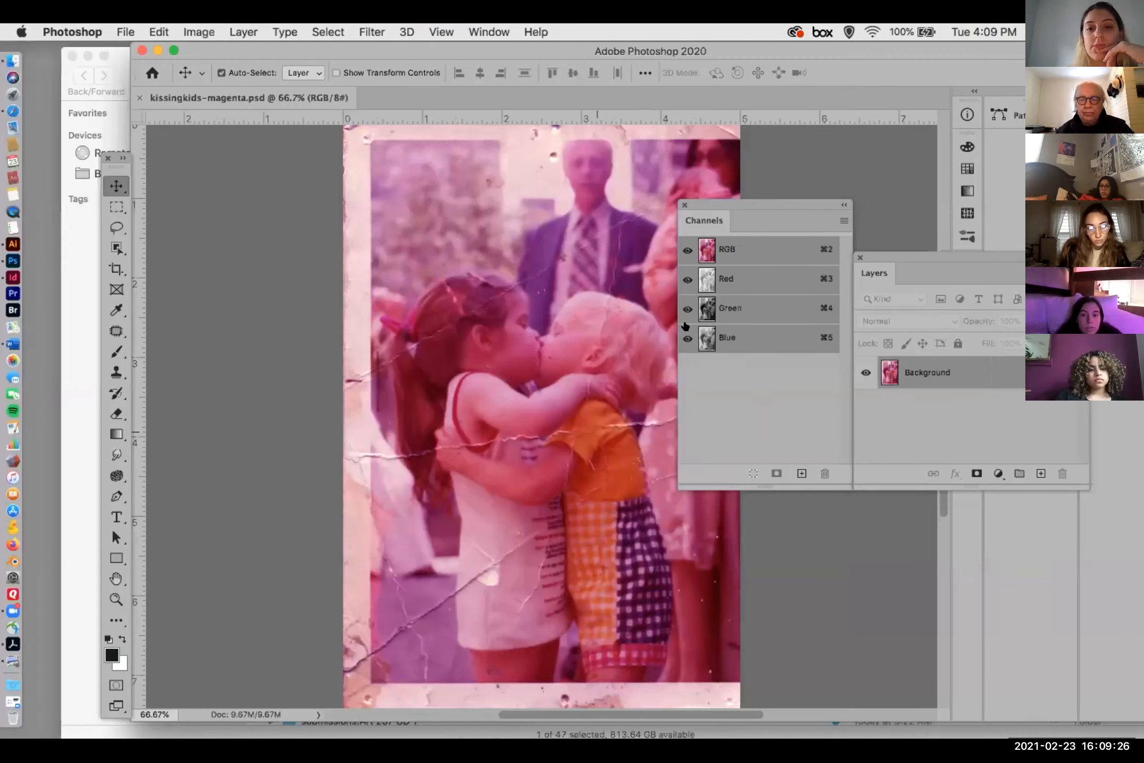
- Move Channels and Layers clear of the photo and shift the document window so that the whole image width shows
{"action": "left_click_drag", "start_coordinate": [757, 202], "coordinate": [880, 158]}
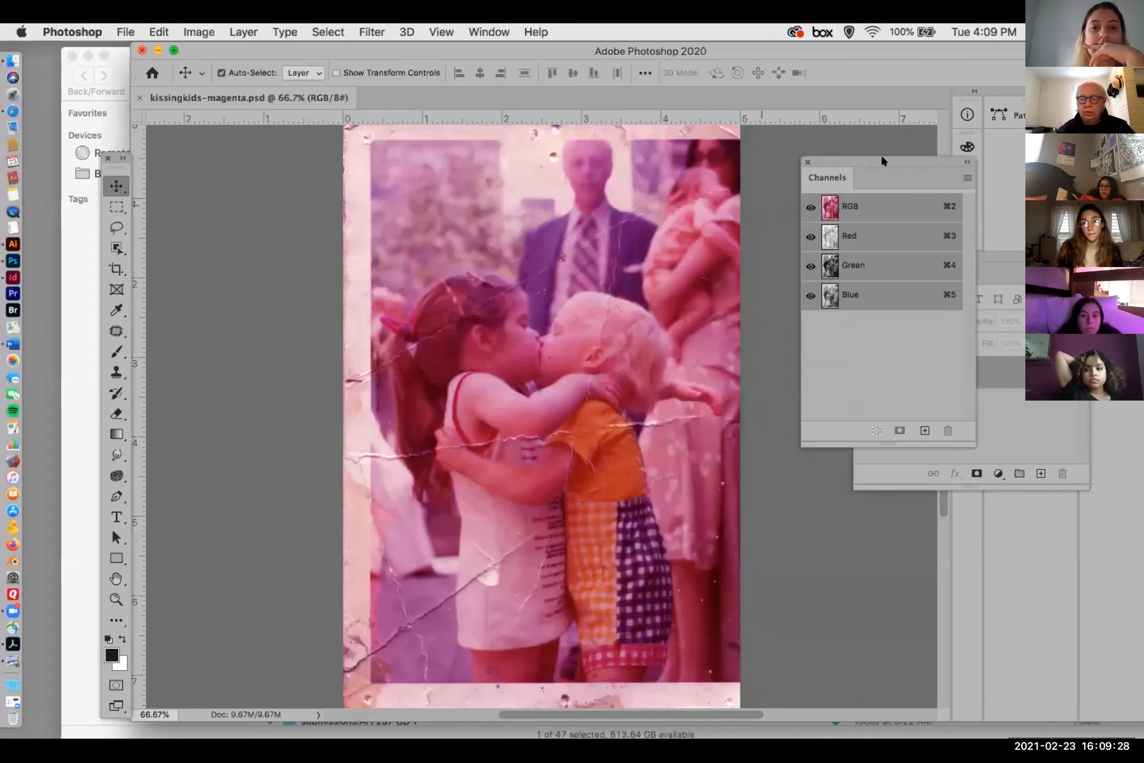
{"action": "left_click_drag", "start_coordinate": [987, 244], "coordinate": [973, 392]}
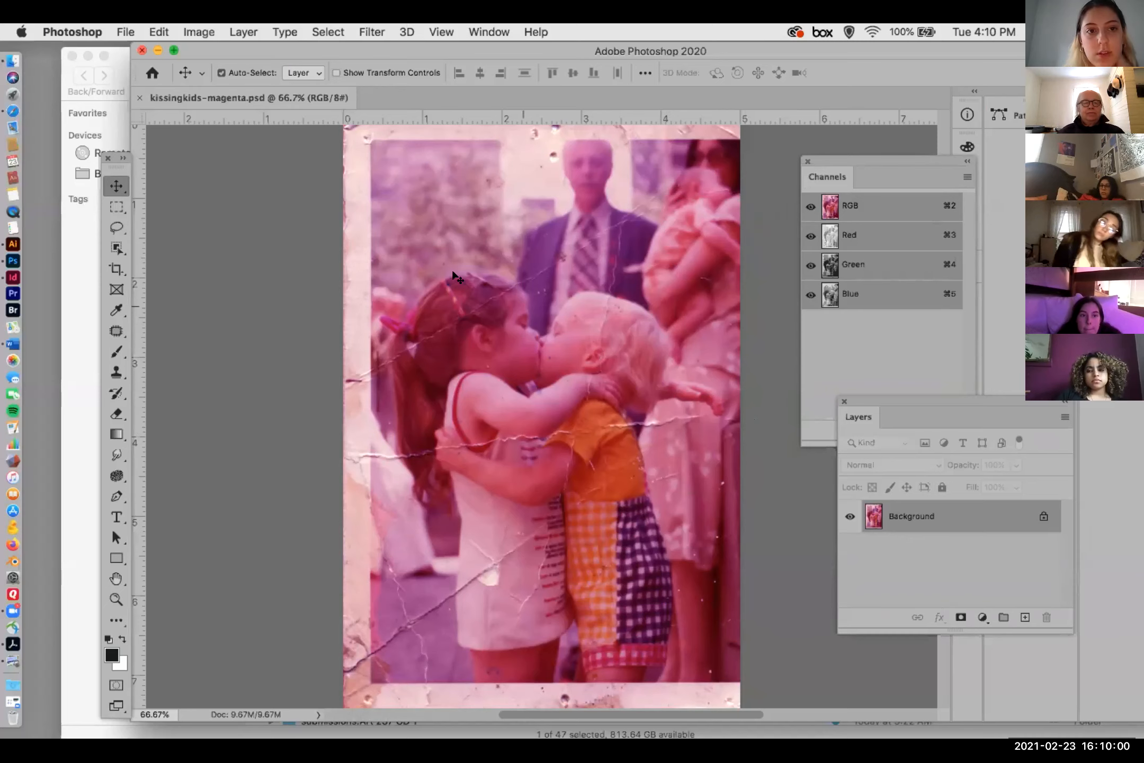
{"action": "left_click_drag", "start_coordinate": [194, 47], "coordinate": [93, 69]}
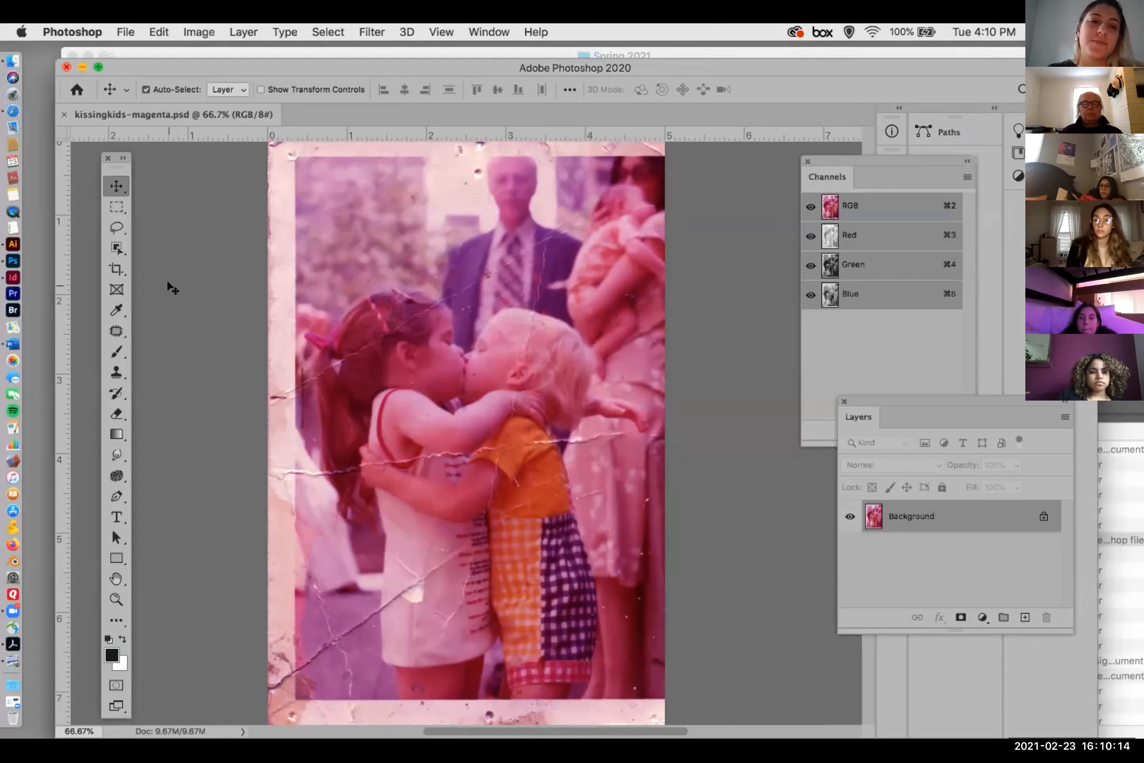
{"action": "left_click", "coordinate": [188, 29]}
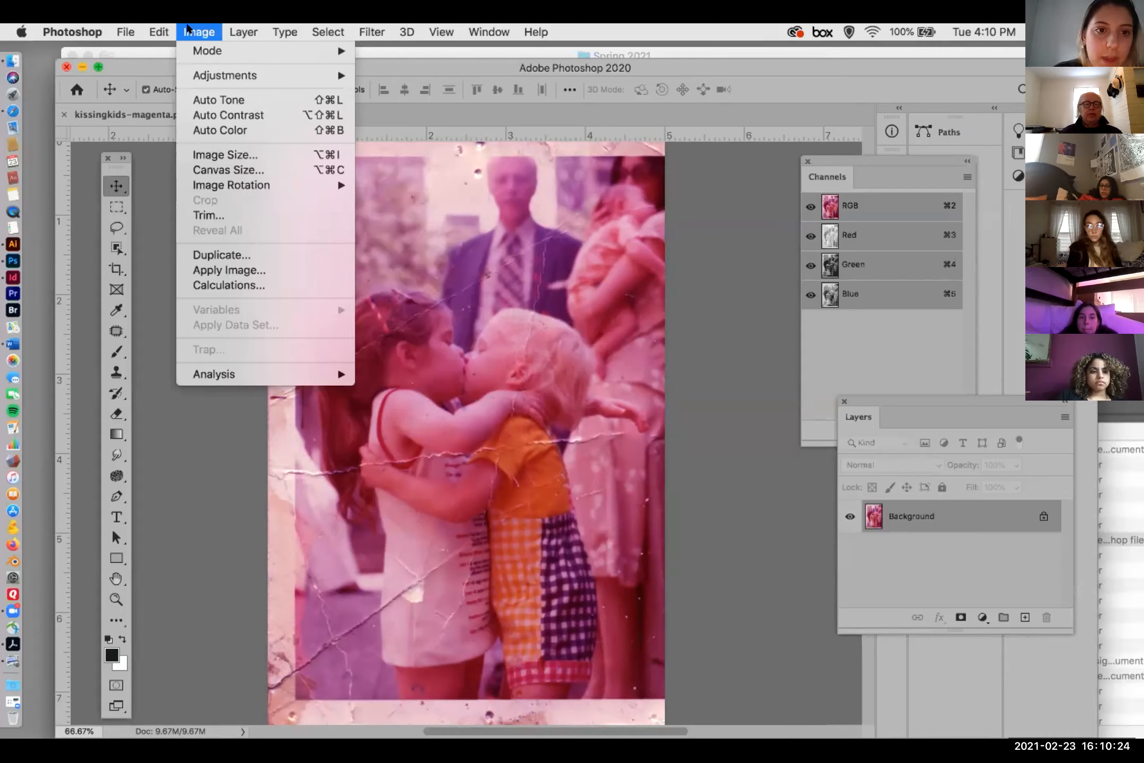
{"action": "mouse_move", "coordinate": [198, 74]}
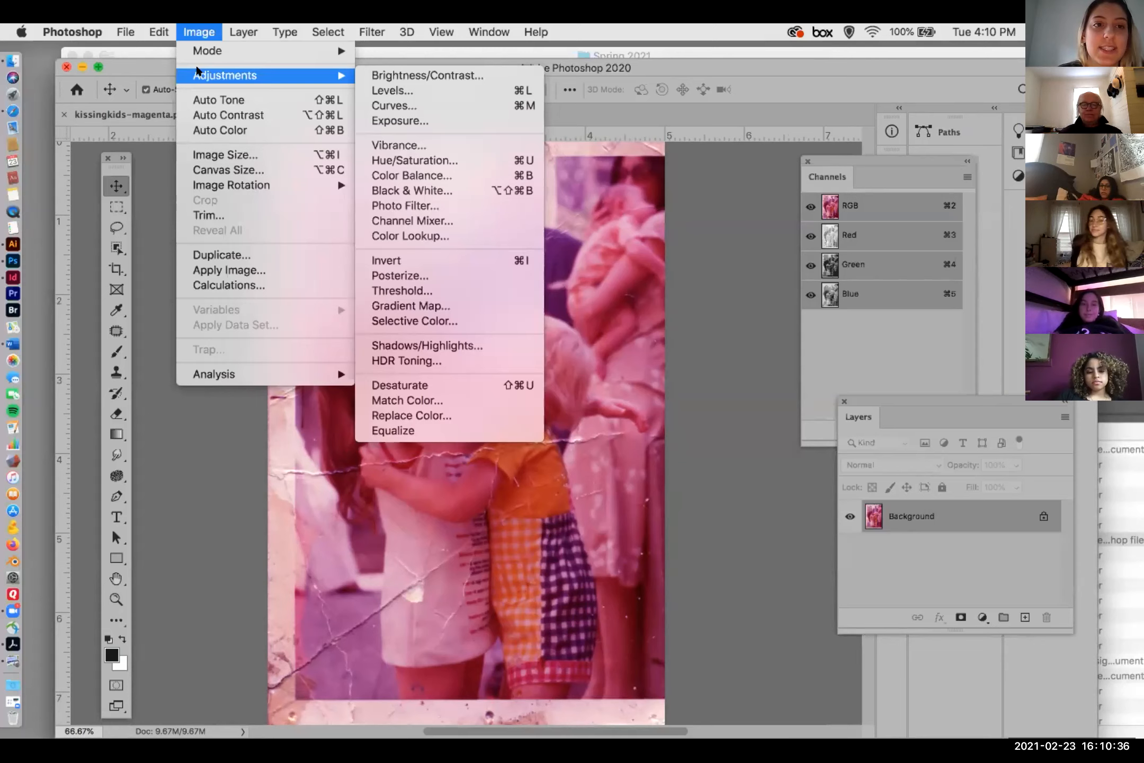
{"action": "left_click", "coordinate": [195, 64]}
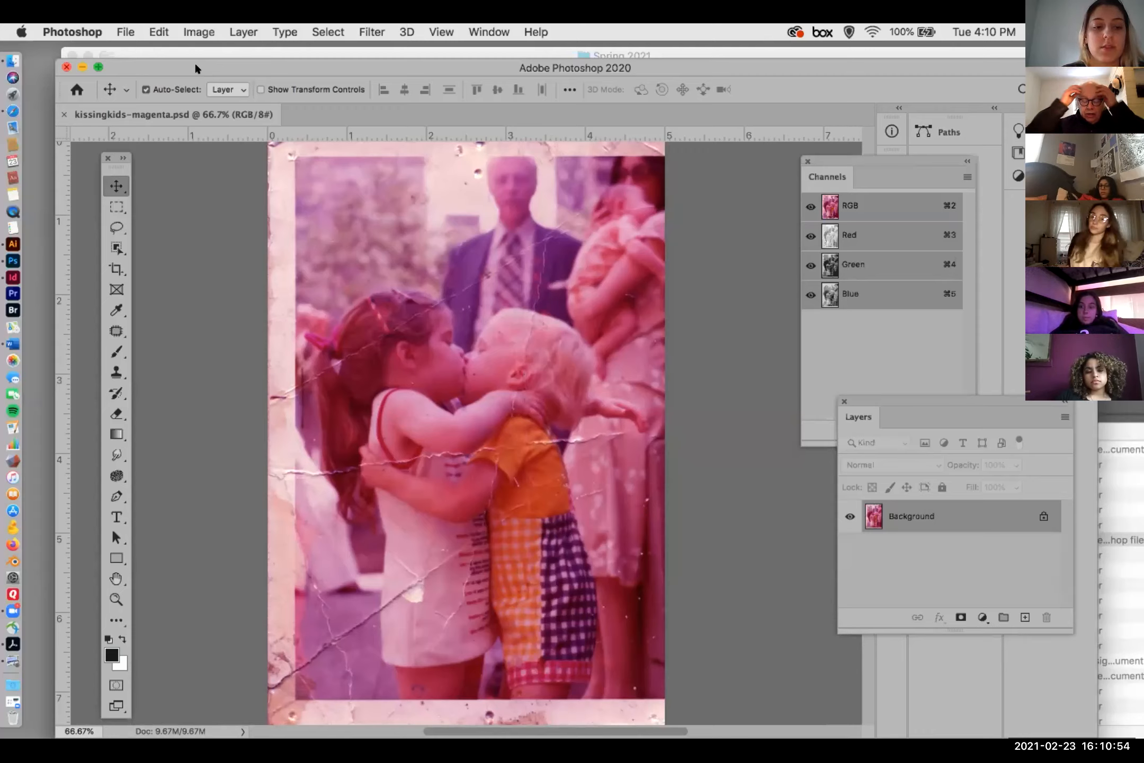
{"action": "left_click", "coordinate": [199, 30]}
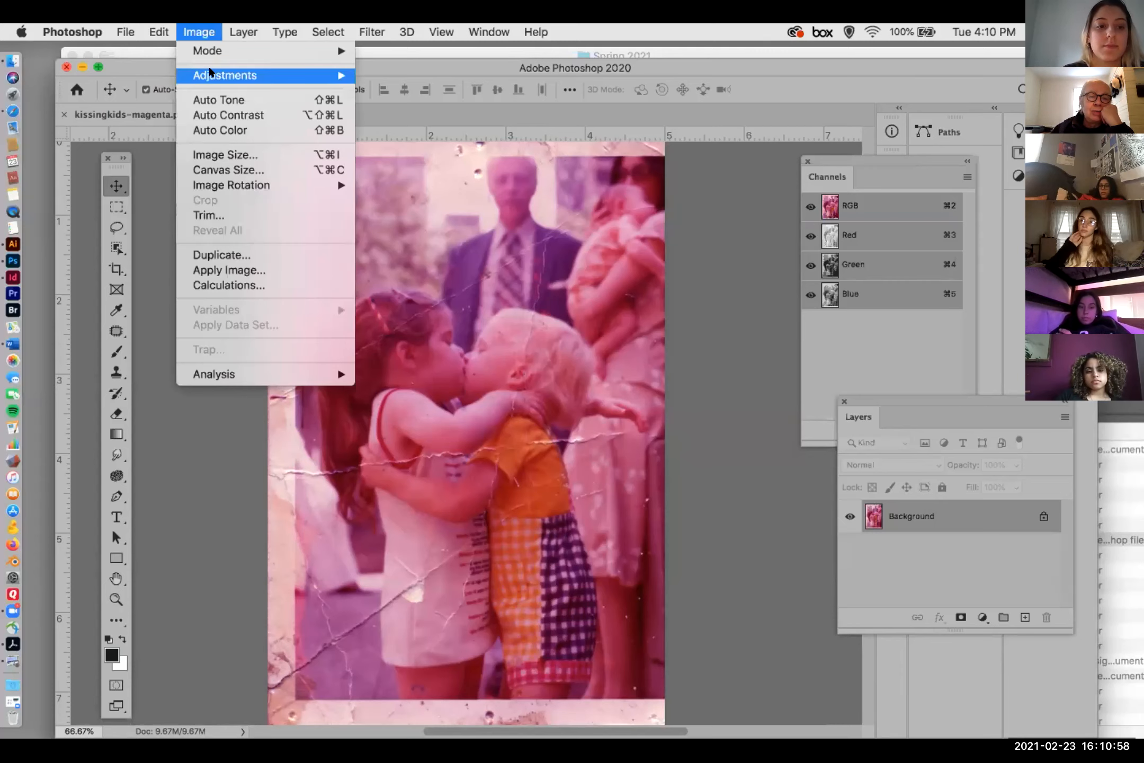
{"action": "mouse_move", "coordinate": [210, 73]}
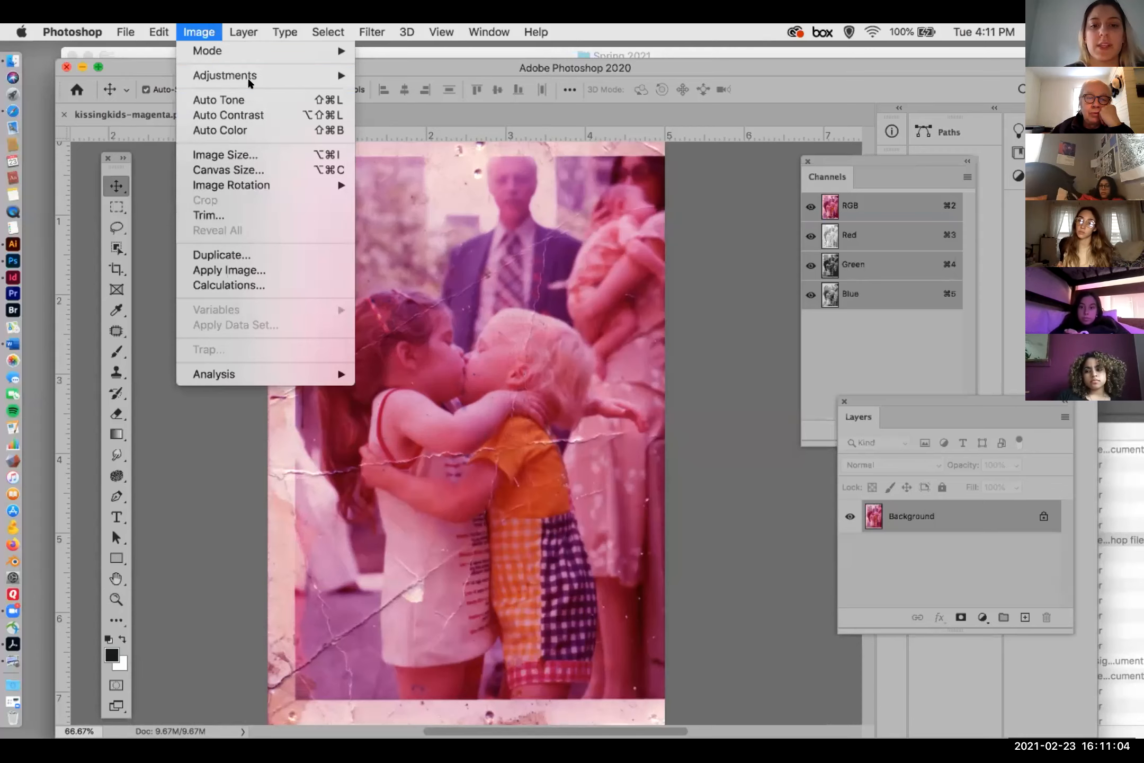
{"action": "left_click", "coordinate": [143, 70]}
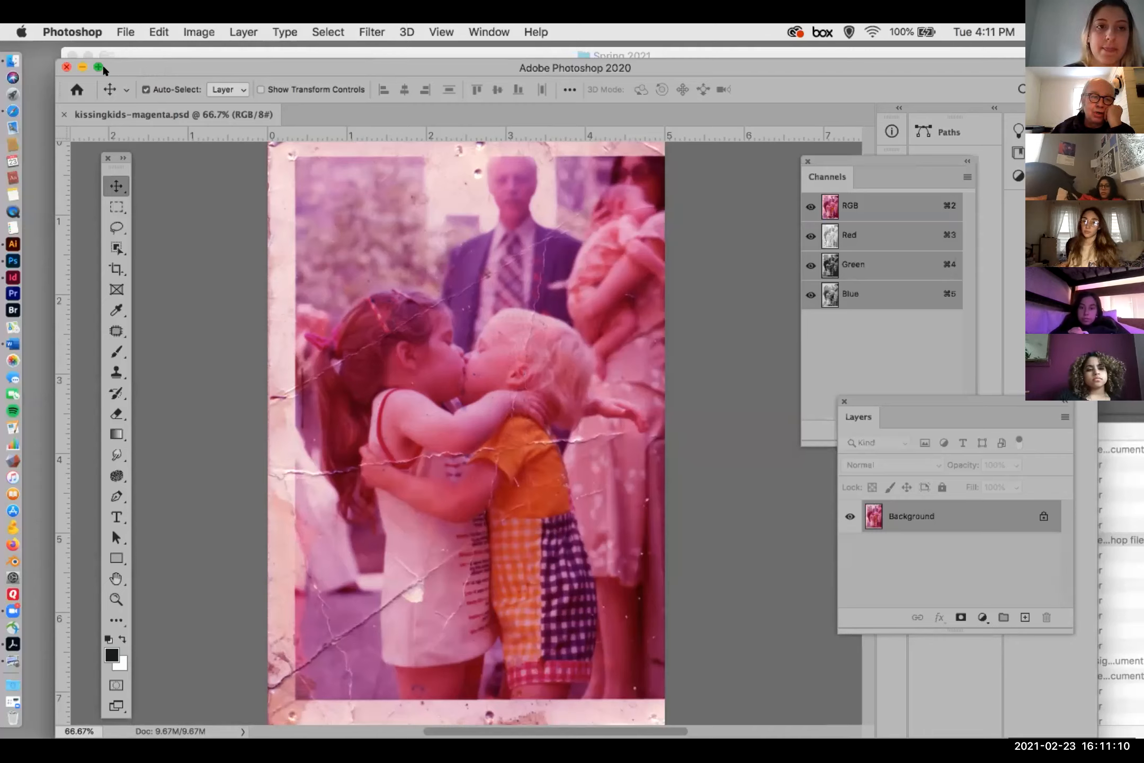
- Close kissingkids-magenta.psd, return to the Spring 2021 folder in the Finder and collapse Tutorial Five Kissing Kids
{"action": "left_click", "coordinate": [66, 68]}
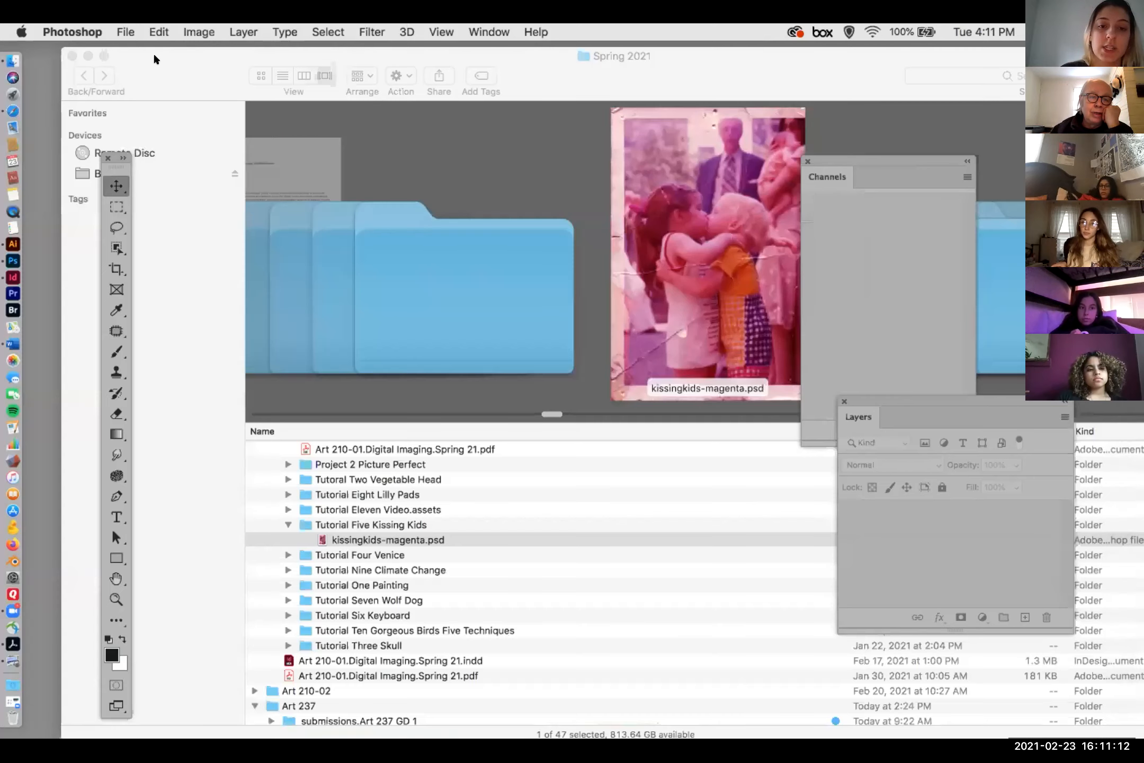
{"action": "left_click", "coordinate": [153, 53]}
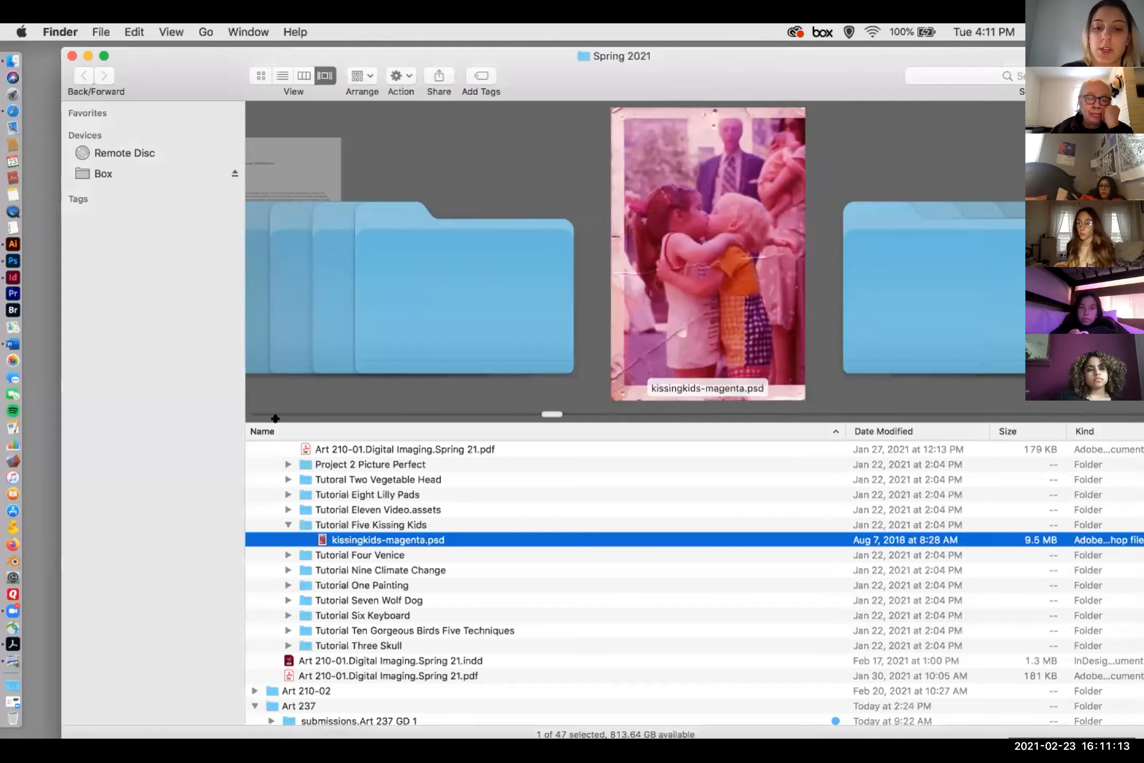
{"action": "left_click", "coordinate": [286, 522]}
{"action": "scroll", "coordinate": [421, 498], "scroll_direction": "up", "scroll_amount": 5}
{"action": "scroll", "coordinate": [422, 504], "scroll_direction": "down", "scroll_amount": 5}
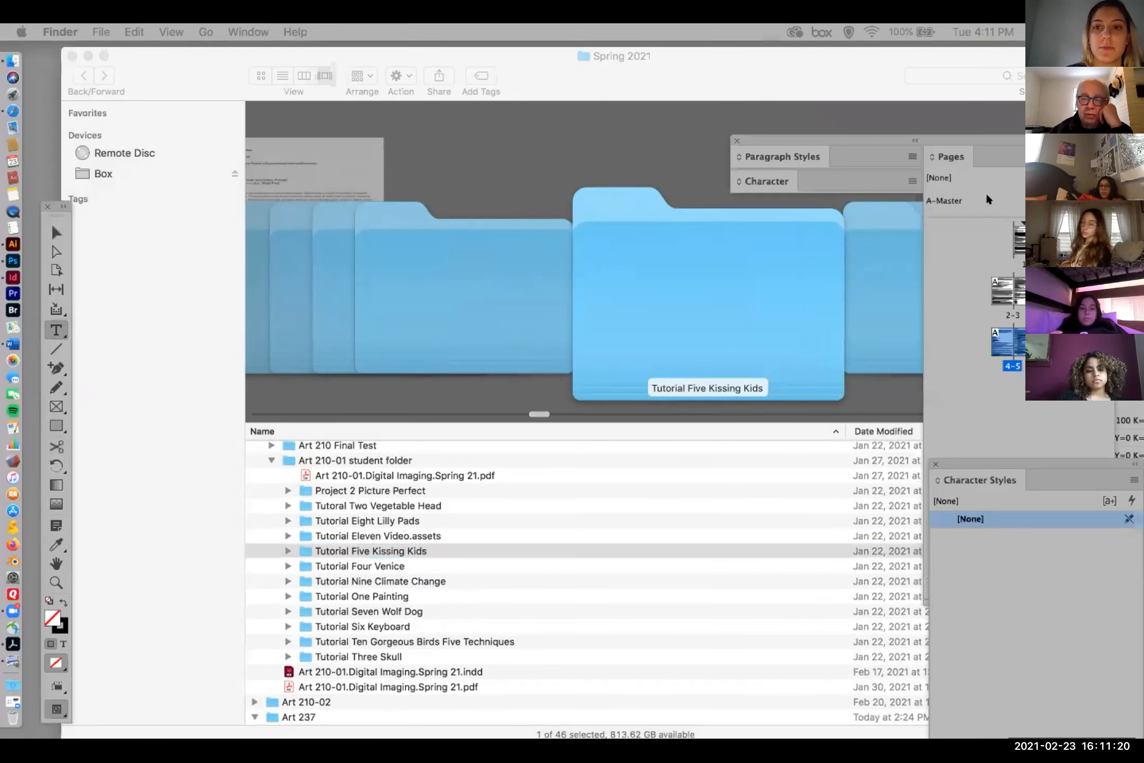
- Switch to the Art 210-01 syllabus in InDesign, highlight Project Two: Picture Perfect under Week 4, and move the document window aside
{"action": "left_click_drag", "start_coordinate": [988, 197], "coordinate": [442, 112]}
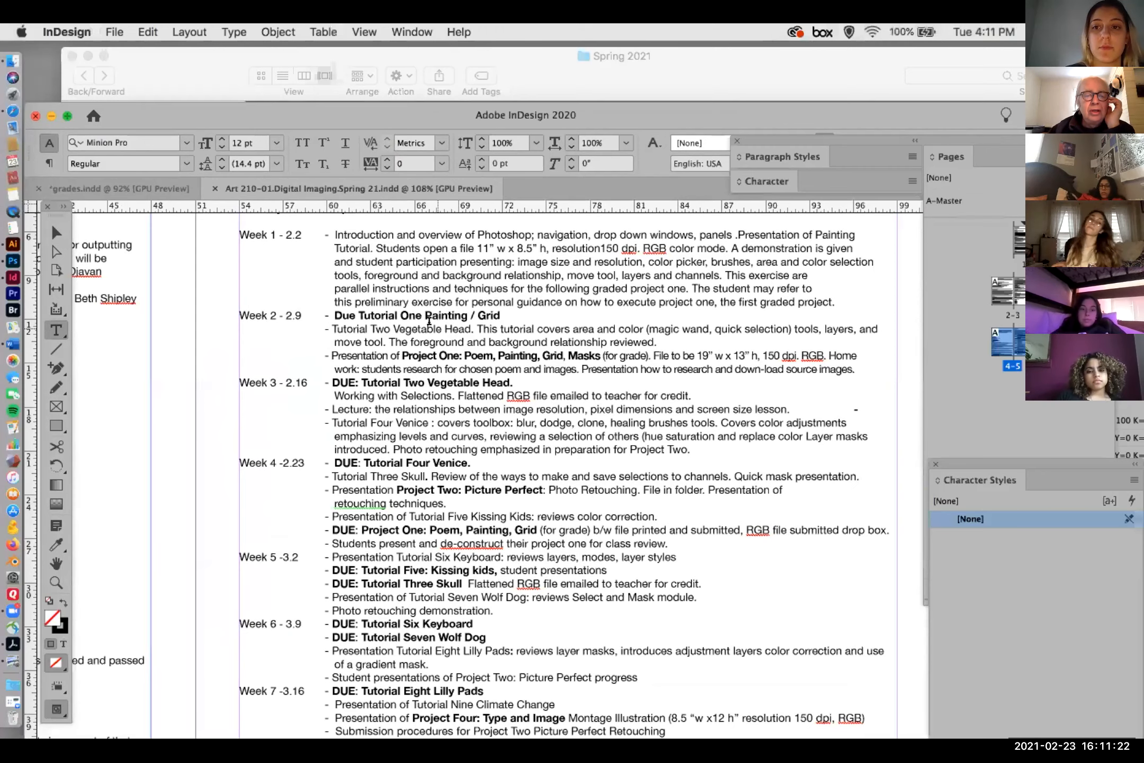
{"action": "scroll", "coordinate": [386, 493], "scroll_direction": "down", "scroll_amount": 3}
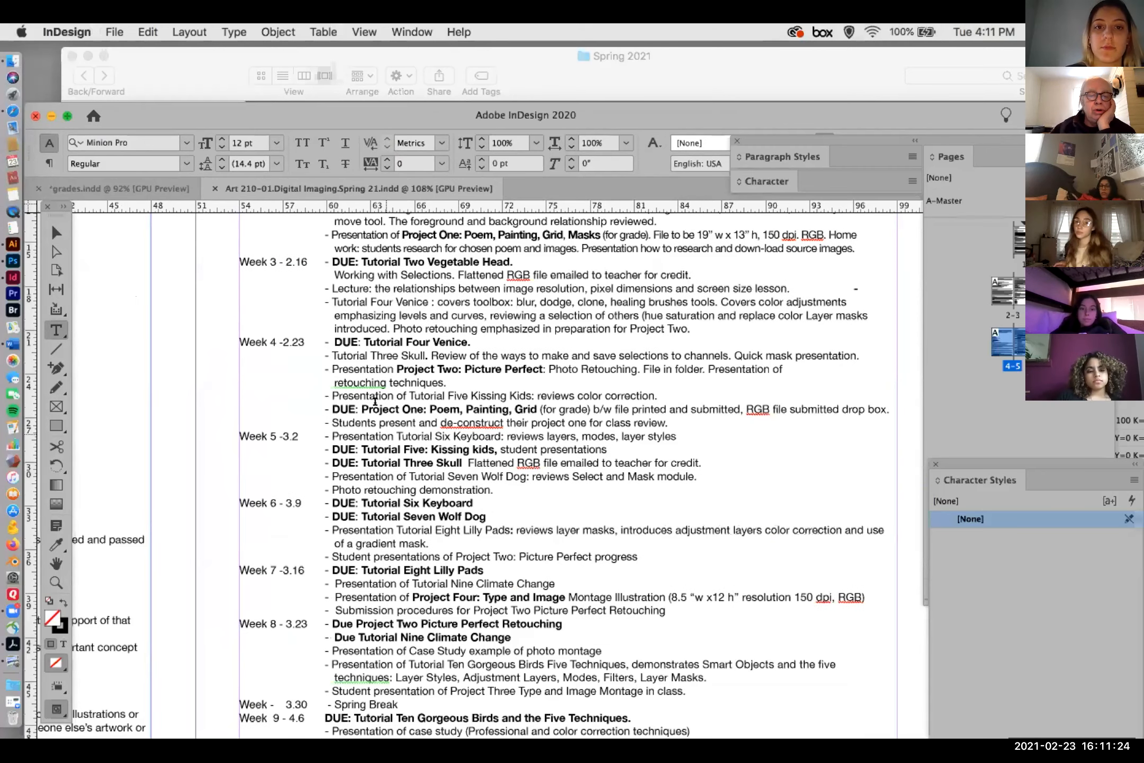
{"action": "left_click_drag", "start_coordinate": [397, 369], "coordinate": [542, 372]}
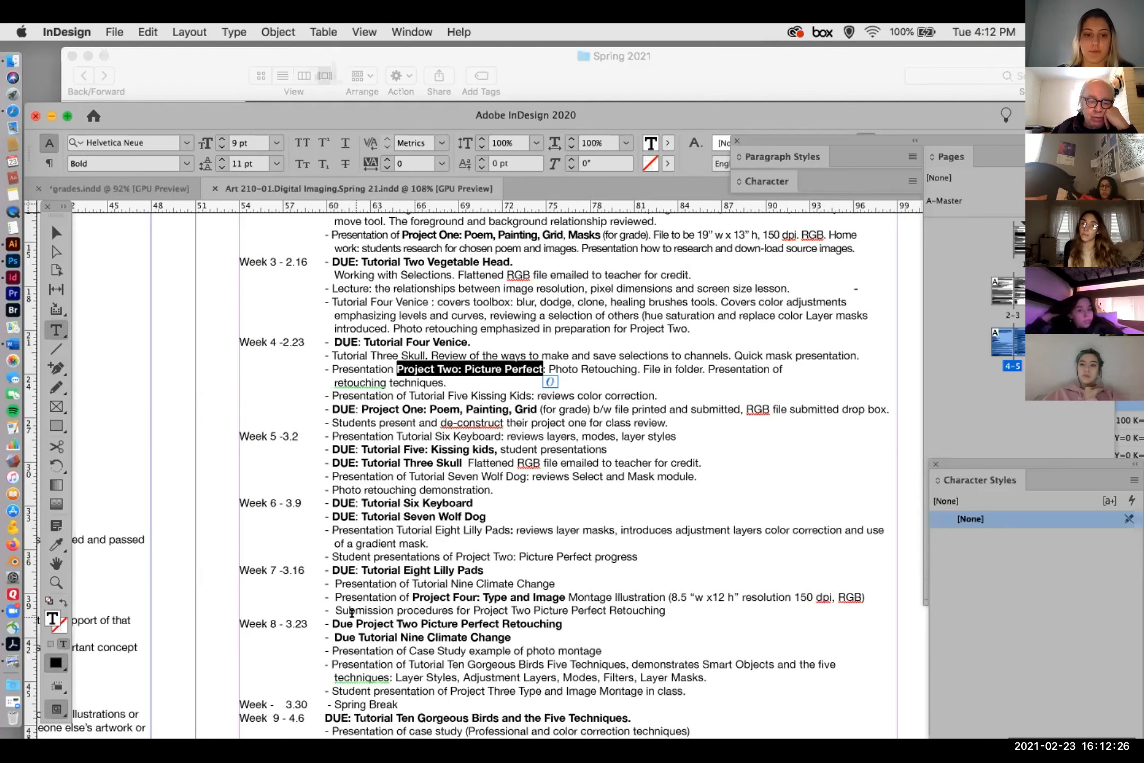
{"action": "left_click_drag", "start_coordinate": [425, 116], "coordinate": [1143, 56]}
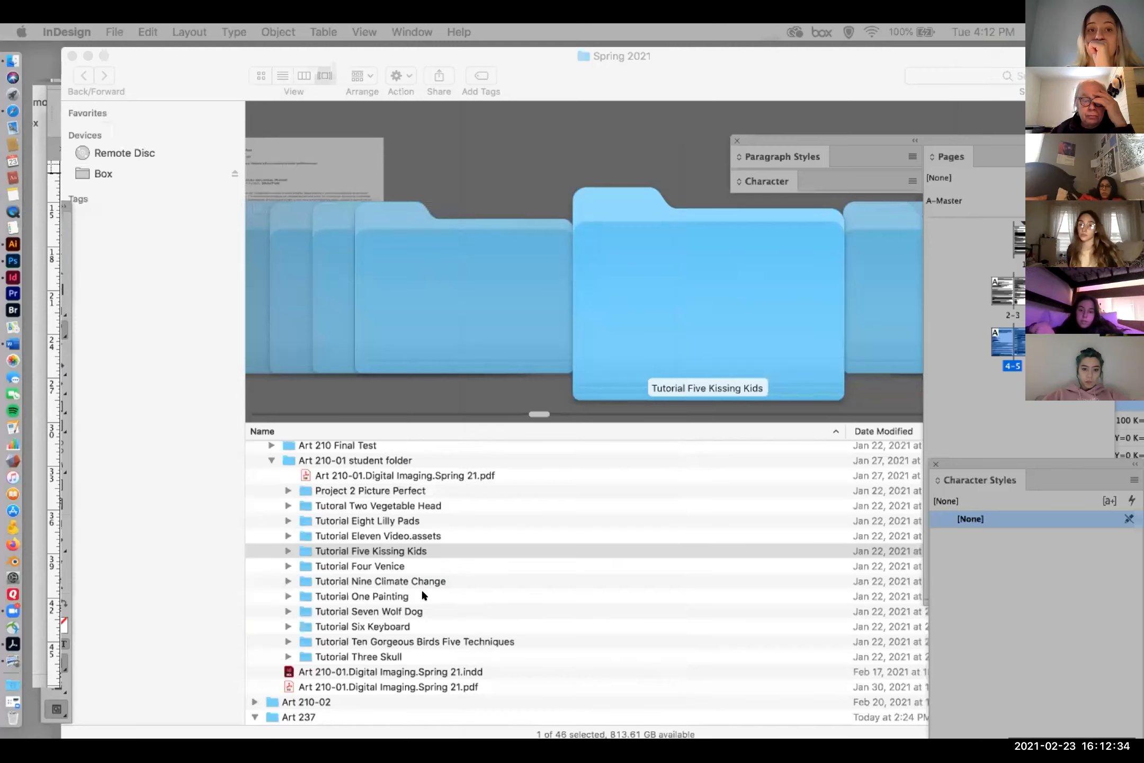
- Expand the Project 2 Picture Perfect folder in the Finder and open picture perfect.psd in Photoshop 2020
{"action": "scroll", "coordinate": [426, 598], "scroll_direction": "up", "scroll_amount": 1}
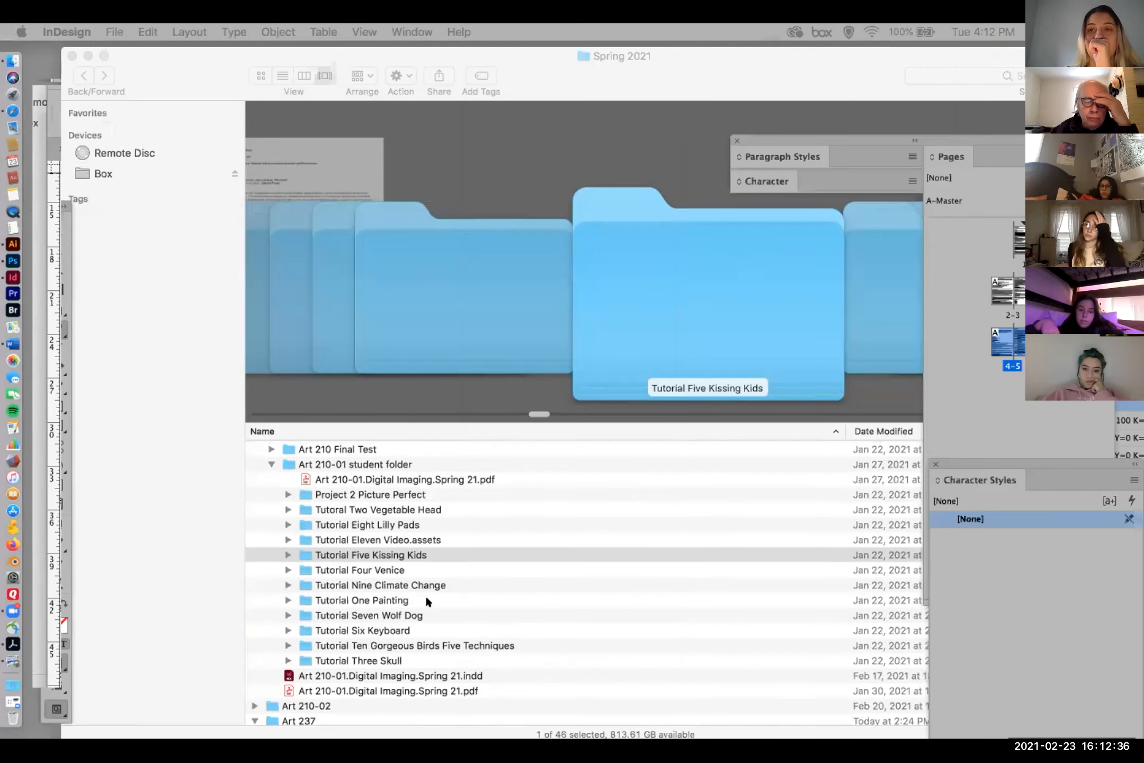
{"action": "scroll", "coordinate": [426, 599], "scroll_direction": "up", "scroll_amount": 1}
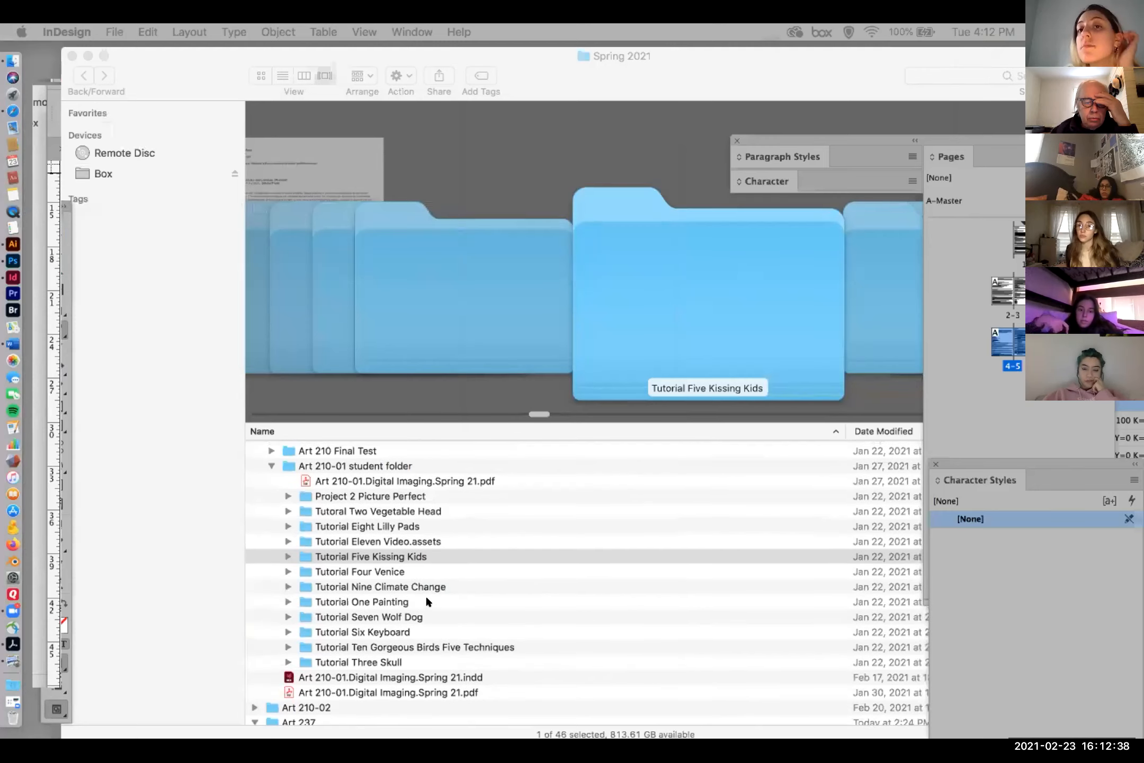
{"action": "left_click", "coordinate": [283, 485]}
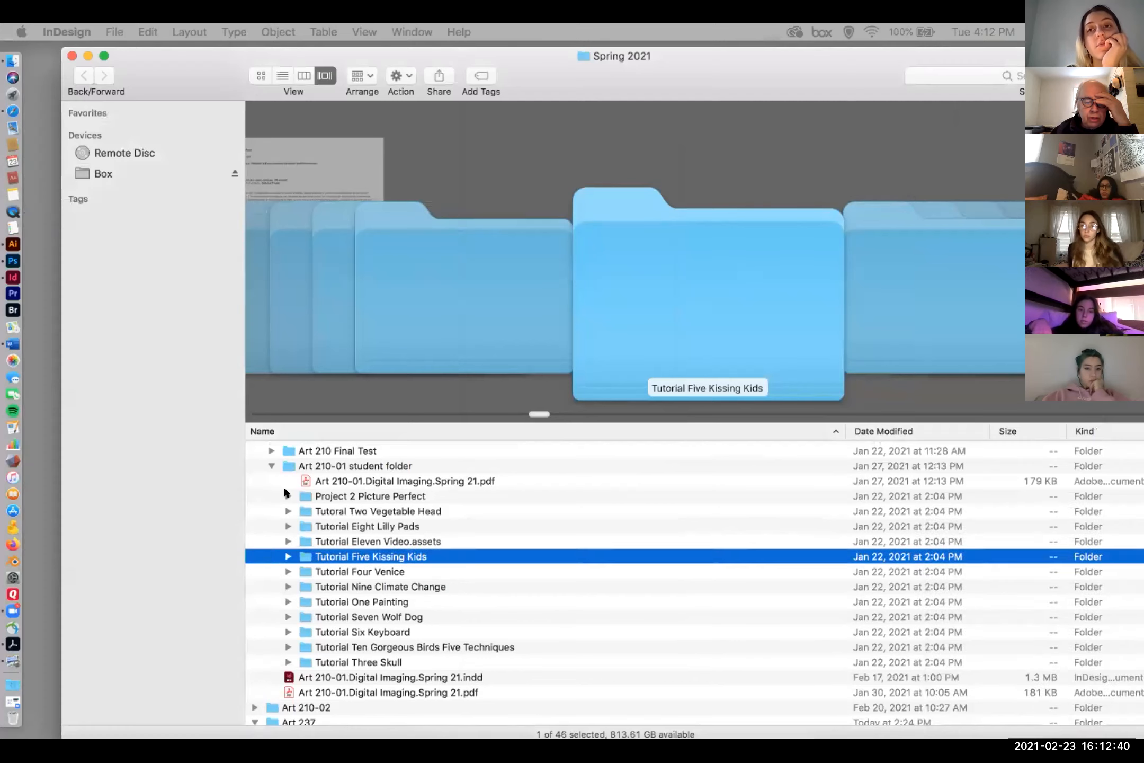
{"action": "left_click", "coordinate": [284, 489]}
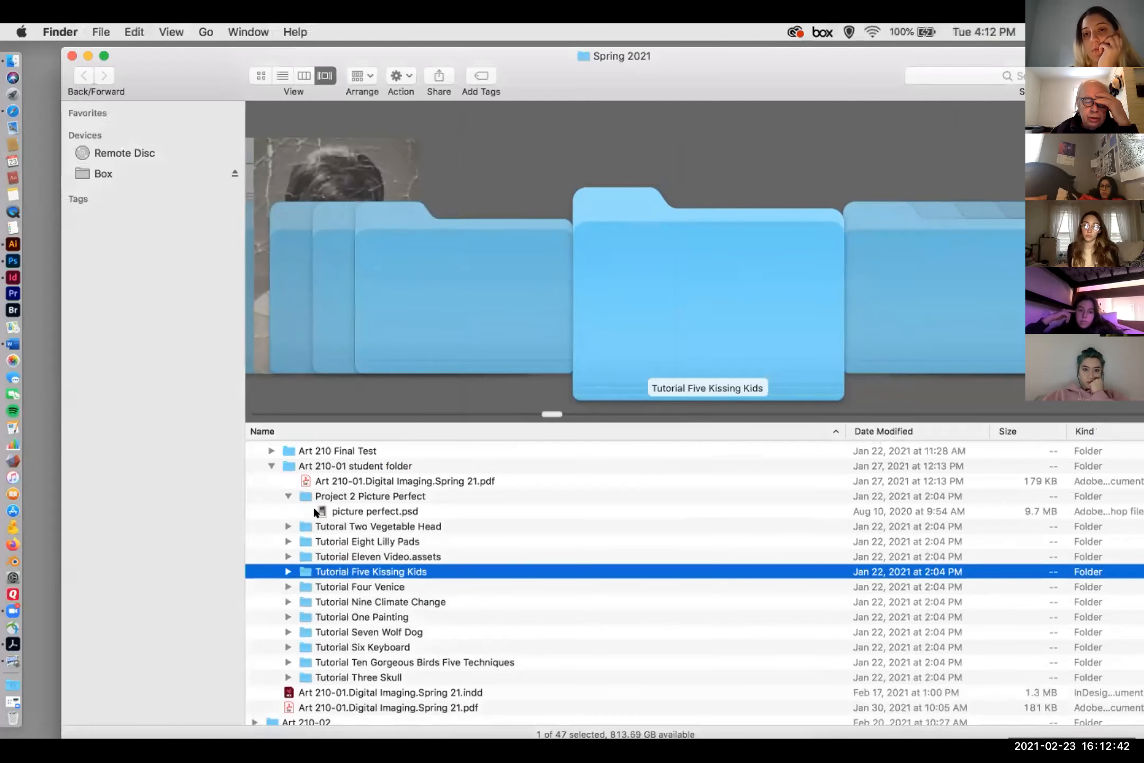
{"action": "left_click", "coordinate": [318, 511]}
{"action": "right_click", "coordinate": [318, 511]}
{"action": "mouse_move", "coordinate": [349, 435]}
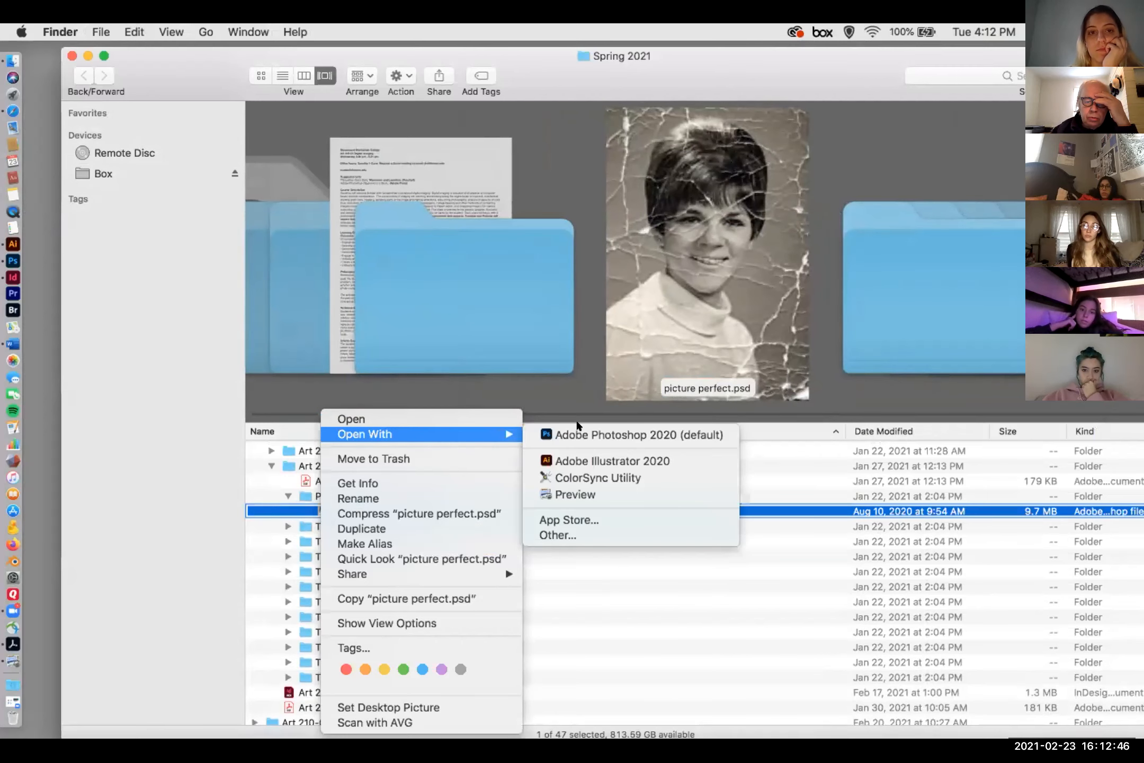
{"action": "left_click", "coordinate": [580, 433]}
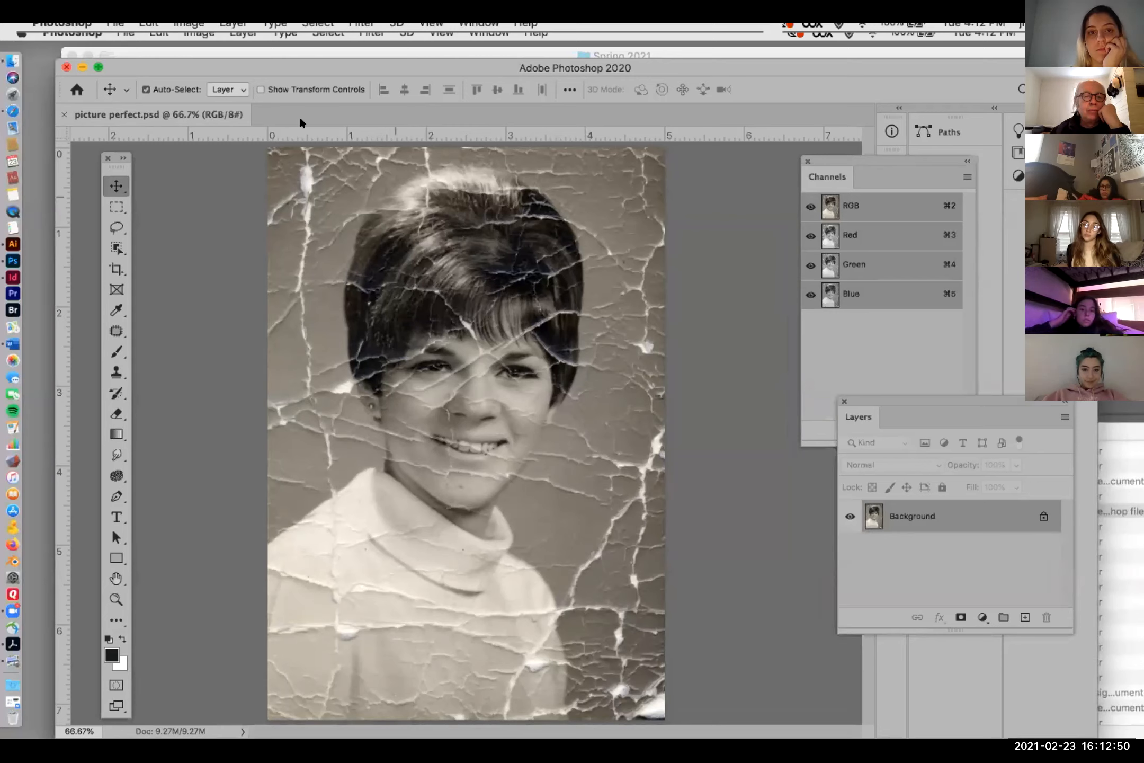
- Review the portrait's pixel dimensions, print size and resolution without altering them
{"action": "left_click", "coordinate": [199, 31]}
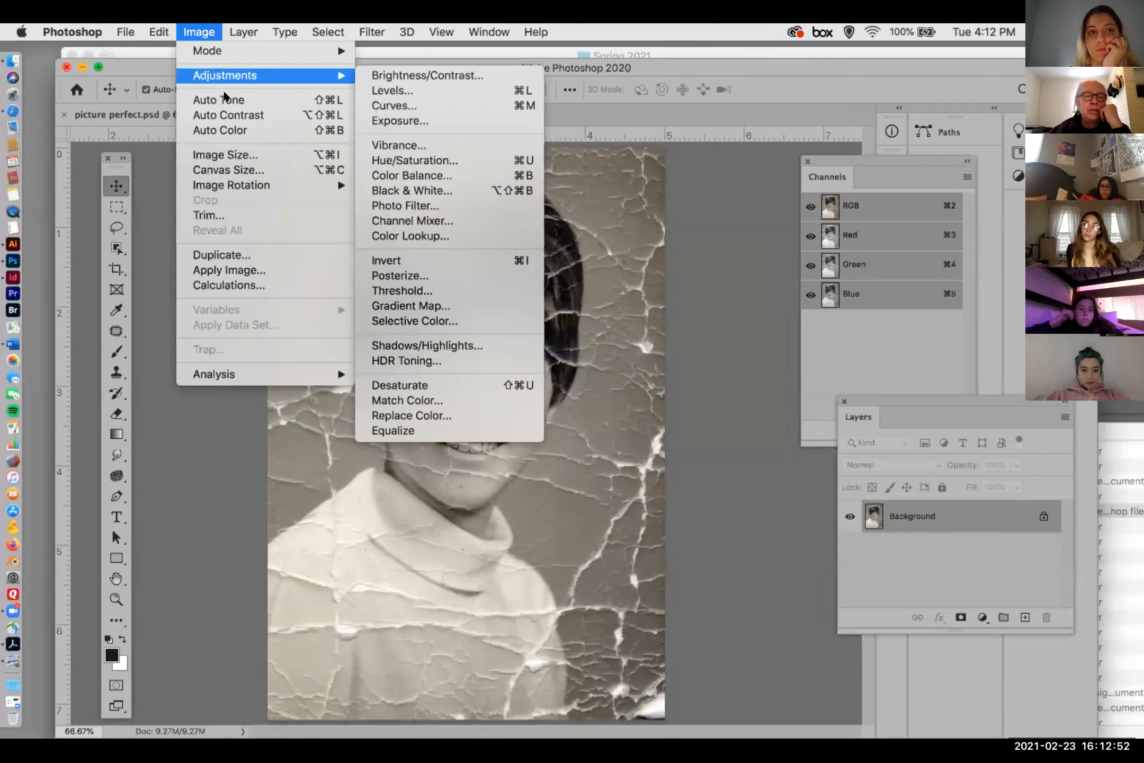
{"action": "left_click", "coordinate": [268, 155]}
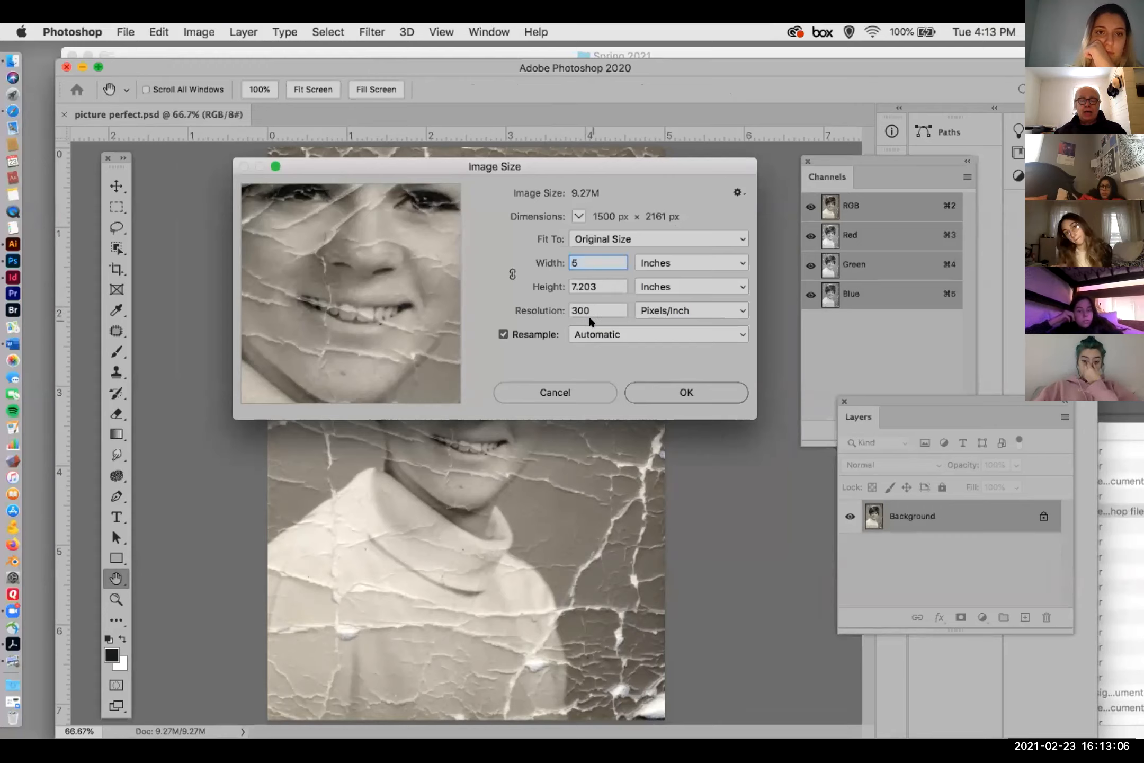
{"action": "left_click", "coordinate": [656, 387]}
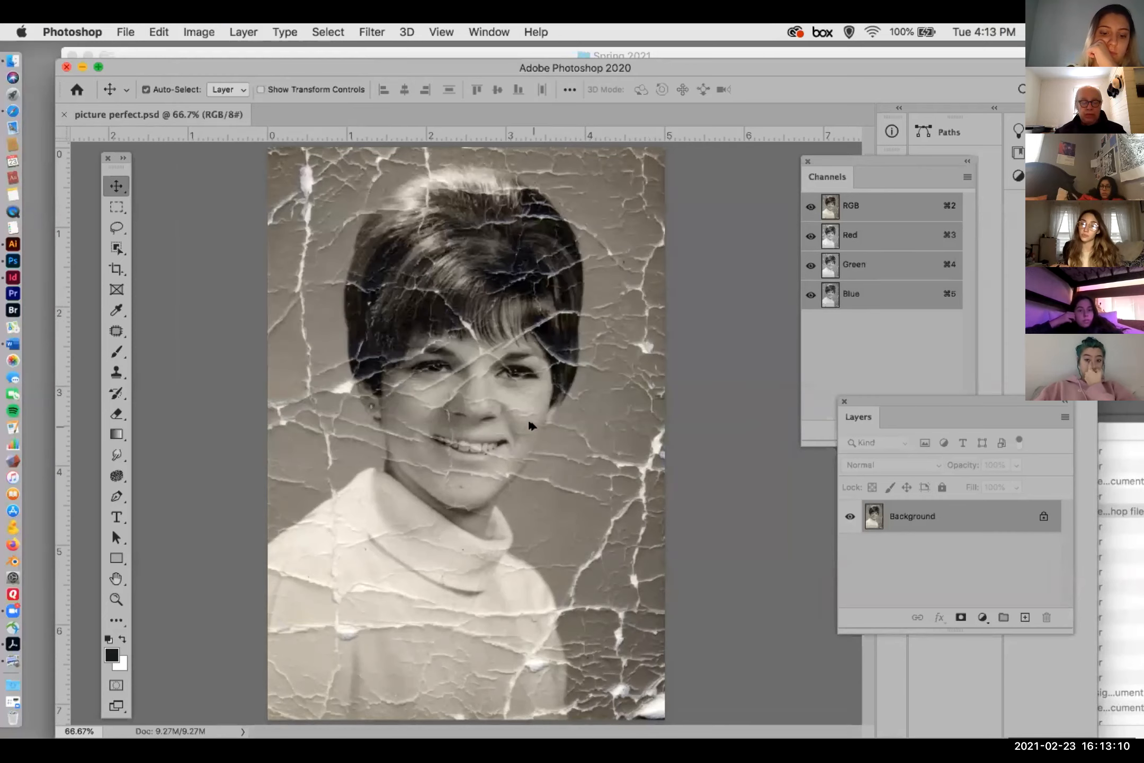
- Examine the cracks and creases across the portrait's face up close and over the whole photo
{"action": "scroll", "coordinate": [532, 426], "scroll_direction": "up", "scroll_amount": 15}
{"action": "scroll", "coordinate": [532, 426], "scroll_direction": "down", "scroll_amount": 7}
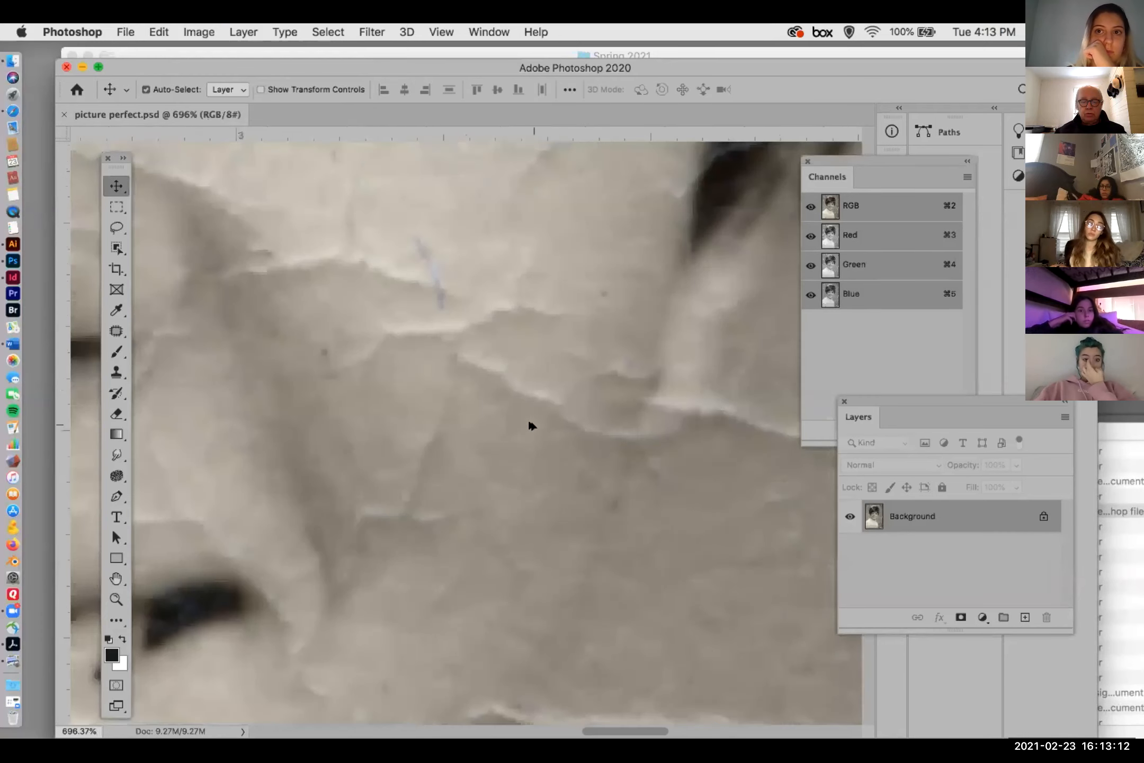
{"action": "scroll", "coordinate": [532, 426], "scroll_direction": "down", "scroll_amount": 4}
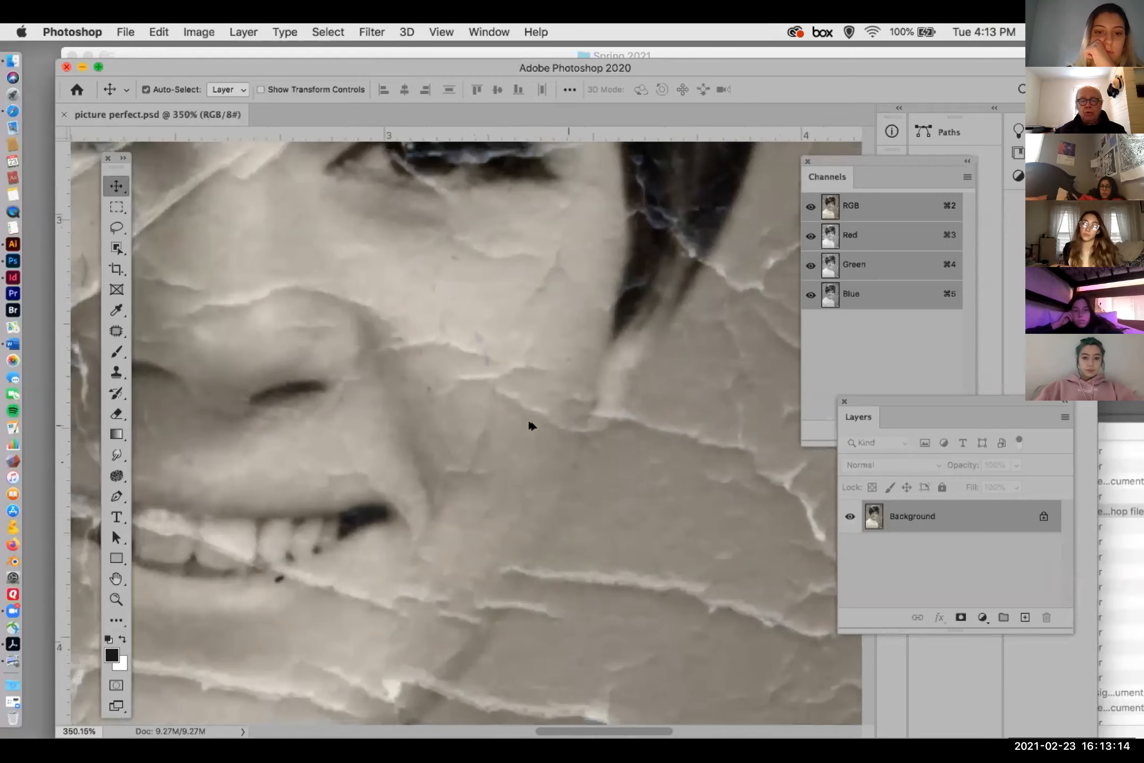
{"action": "scroll", "coordinate": [532, 426], "scroll_direction": "down", "scroll_amount": 6}
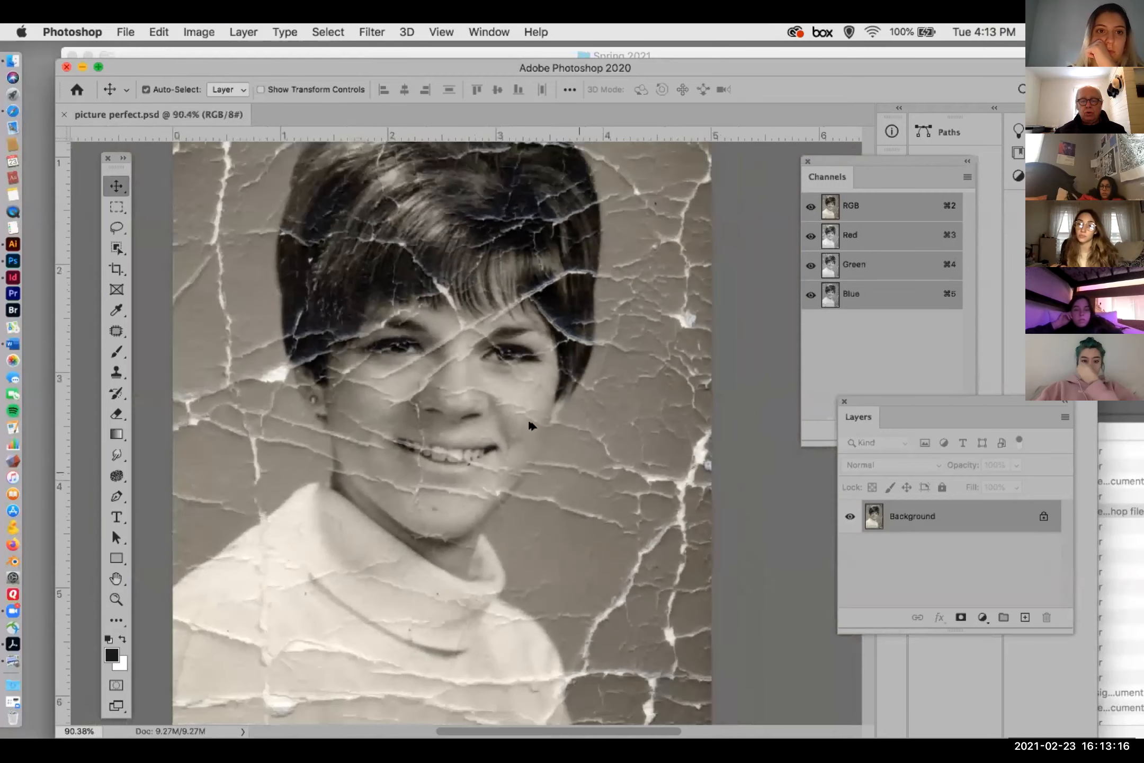
{"action": "scroll", "coordinate": [528, 423], "scroll_direction": "down", "scroll_amount": 1}
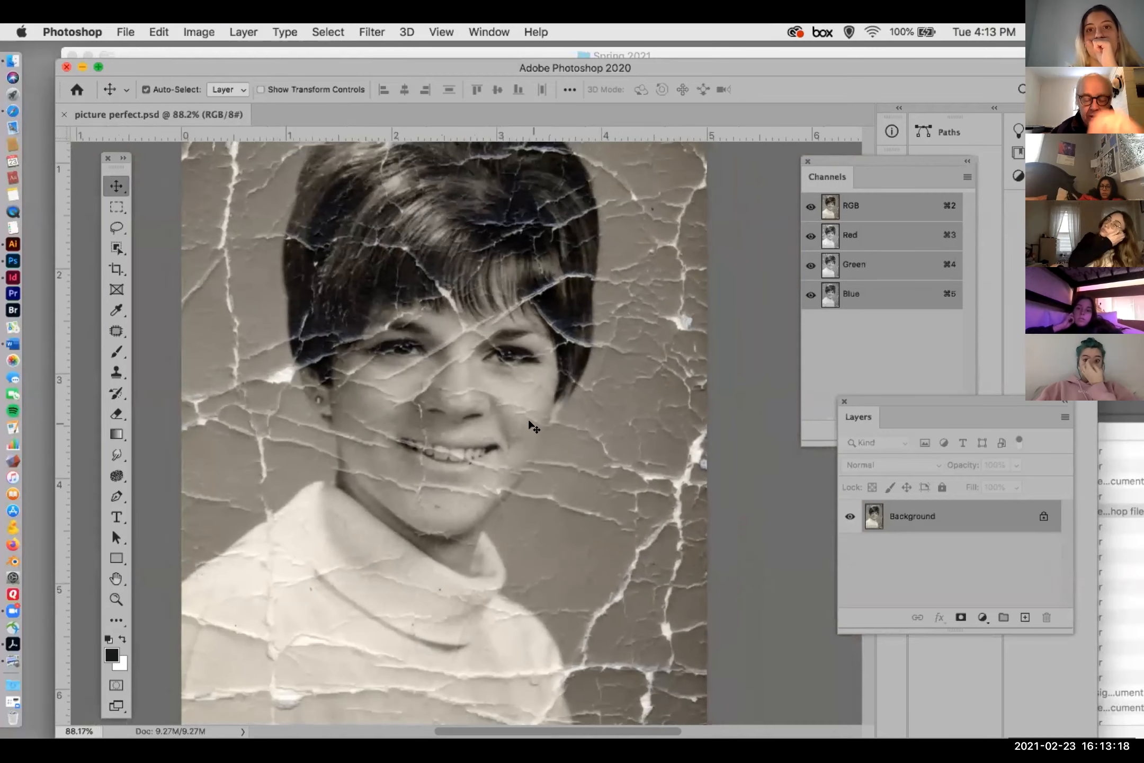
{"action": "left_click_drag", "start_coordinate": [541, 339], "coordinate": [588, 383]}
{"action": "scroll", "coordinate": [588, 383], "scroll_direction": "down", "scroll_amount": 6}
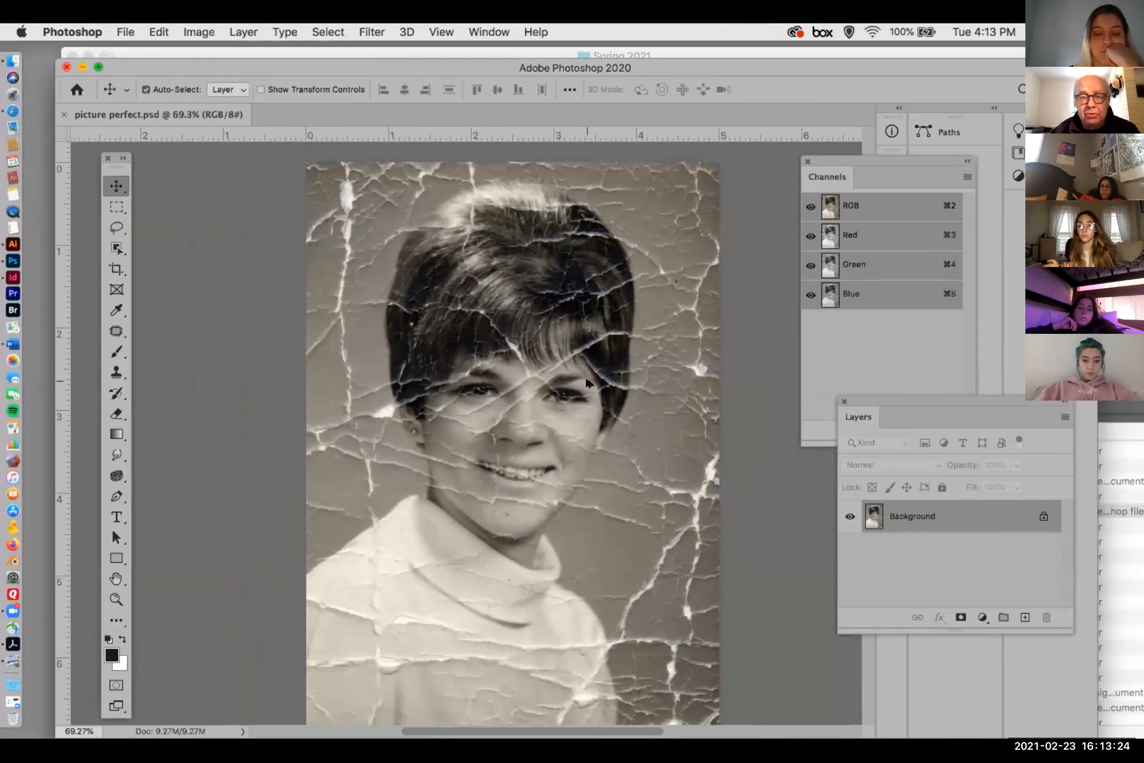
{"action": "scroll", "coordinate": [588, 383], "scroll_direction": "up", "scroll_amount": 2}
{"action": "scroll", "coordinate": [588, 382], "scroll_direction": "up", "scroll_amount": 1}
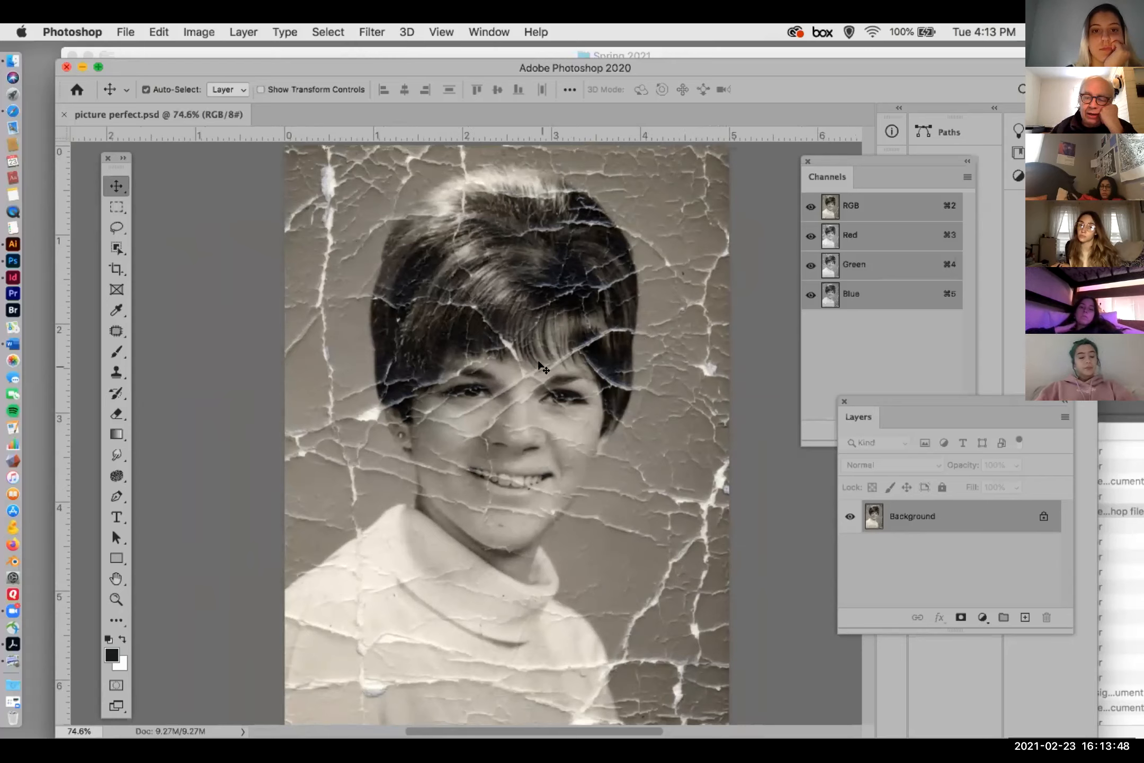
- Duplicate the Background layer of the portrait and rename the copy retouching
{"action": "left_click_drag", "start_coordinate": [872, 398], "coordinate": [879, 370]}
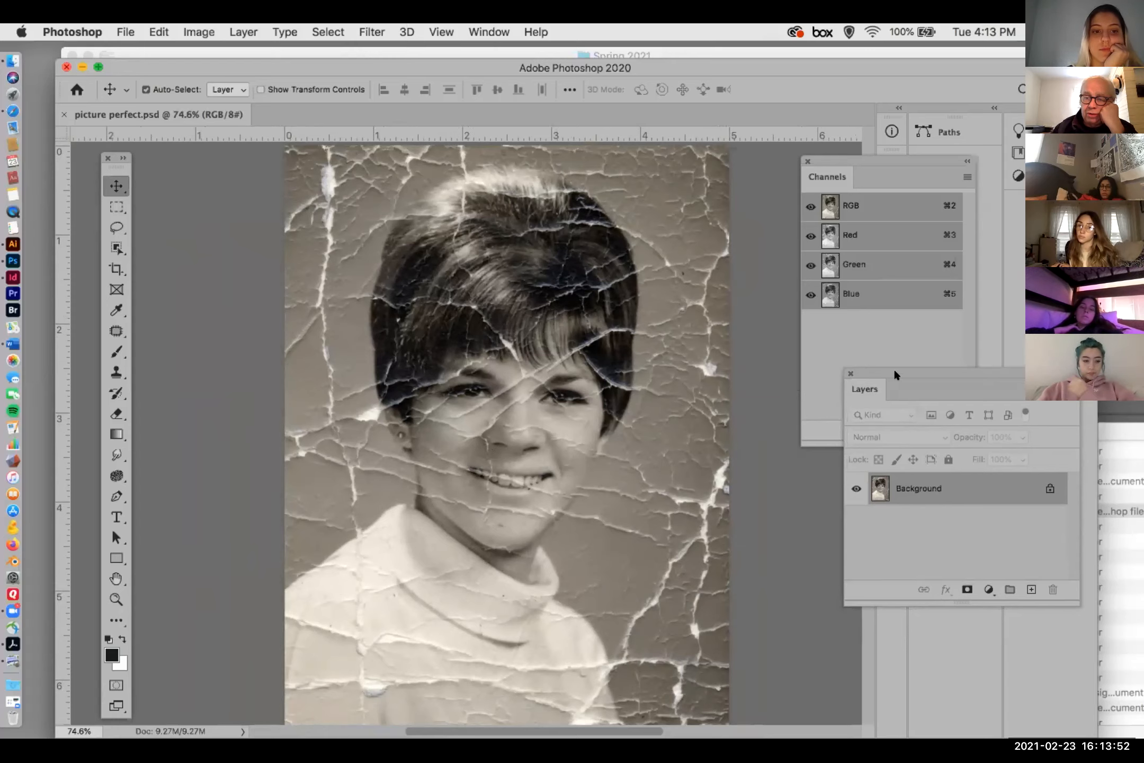
{"action": "left_click_drag", "start_coordinate": [894, 370], "coordinate": [771, 341]}
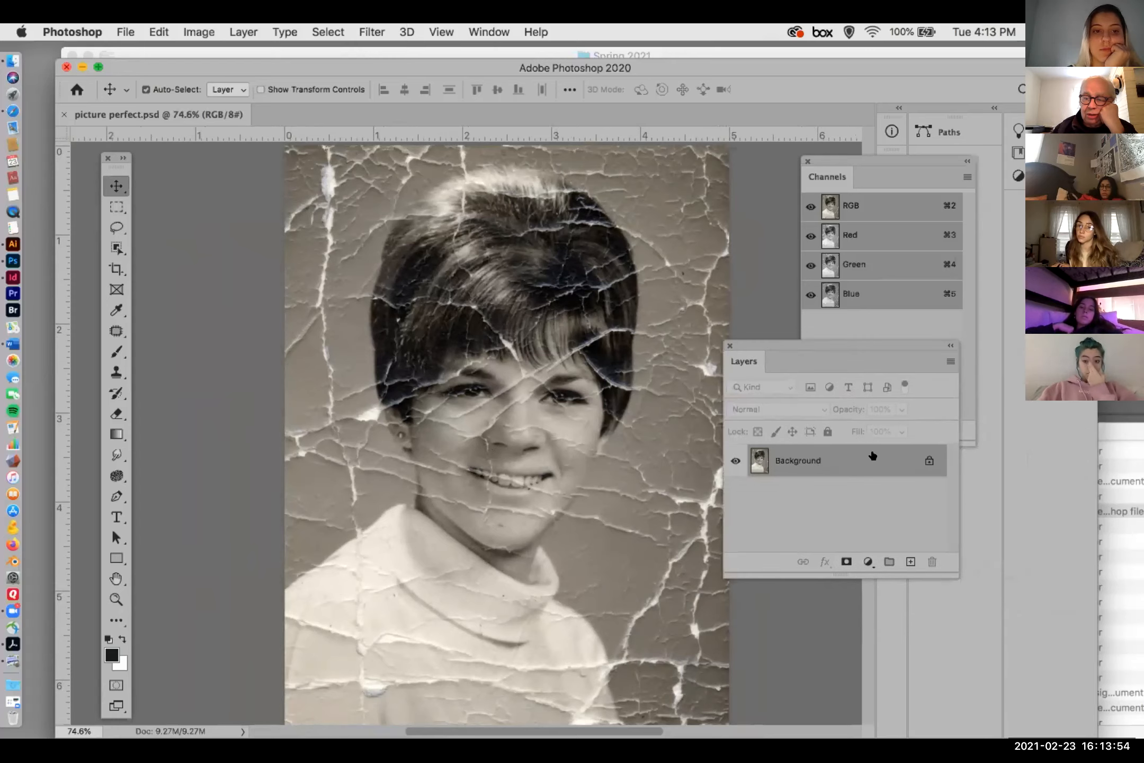
{"action": "left_click_drag", "start_coordinate": [872, 454], "coordinate": [909, 556]}
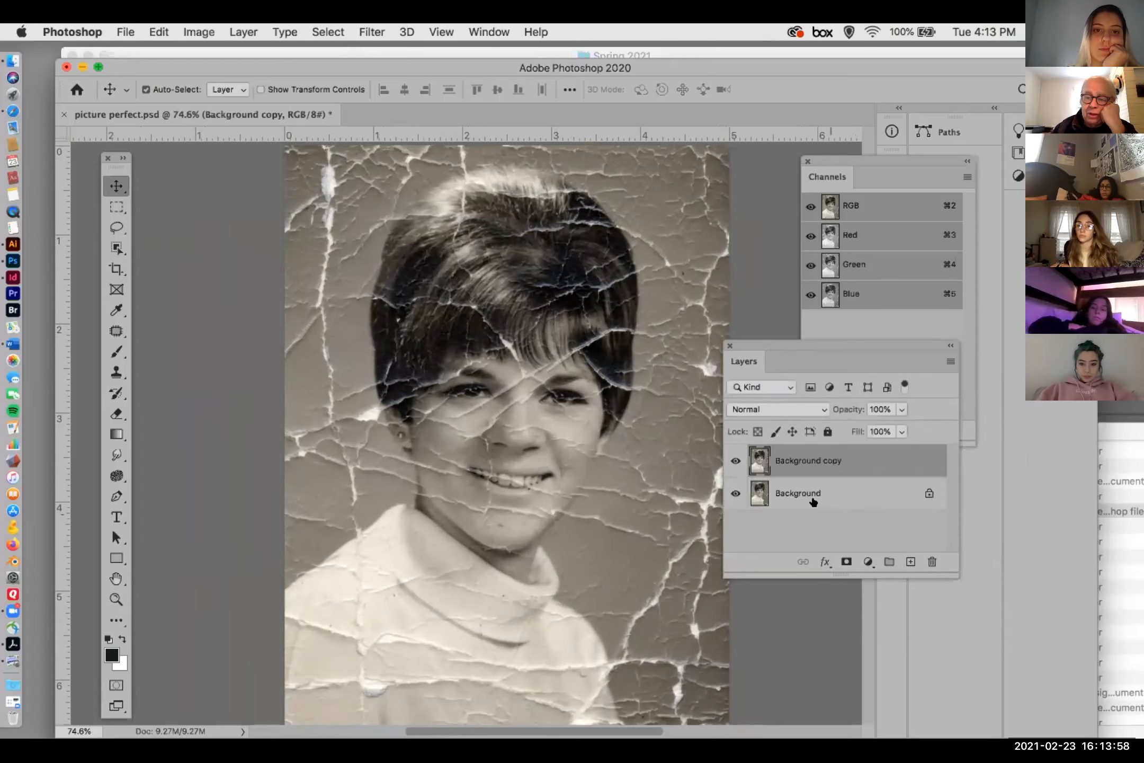
{"action": "double_click", "coordinate": [796, 461]}
{"action": "type", "text": "r"}
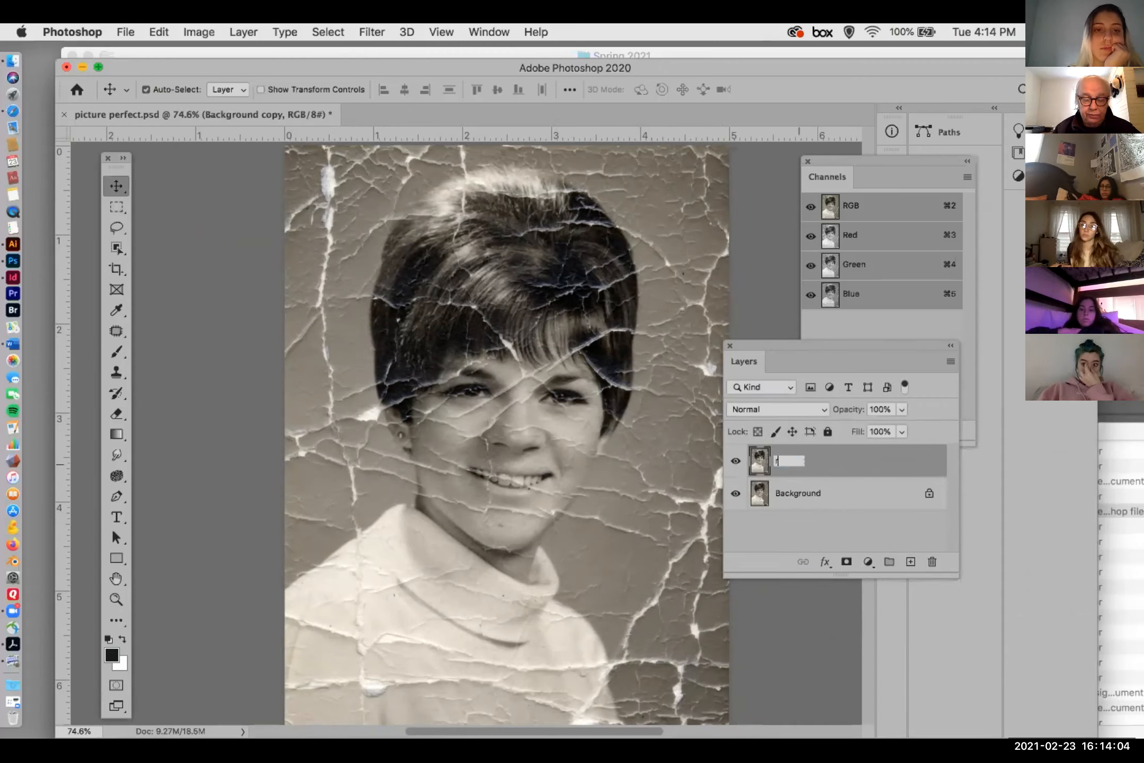
{"action": "type", "text": "etouching"}
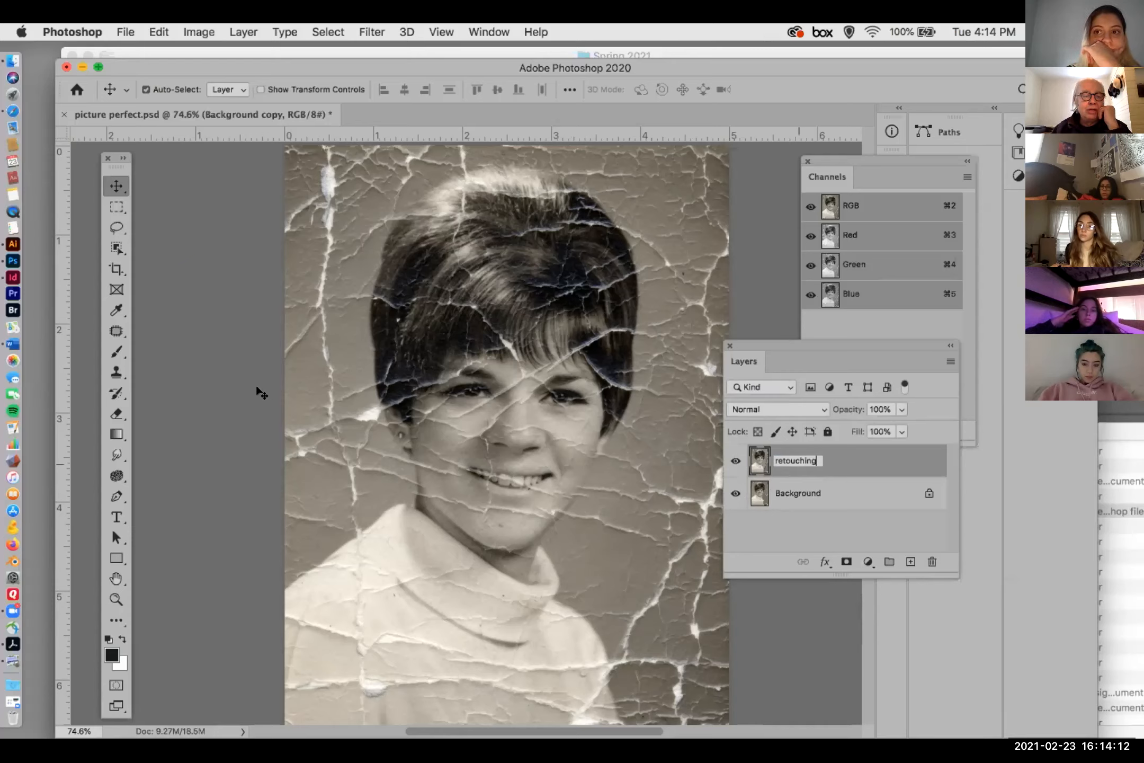
- Paint one black dot between the eyes on the retouching layer with an 80 px brush, and compare it with the layer hidden and shown
{"action": "left_click", "coordinate": [117, 351]}
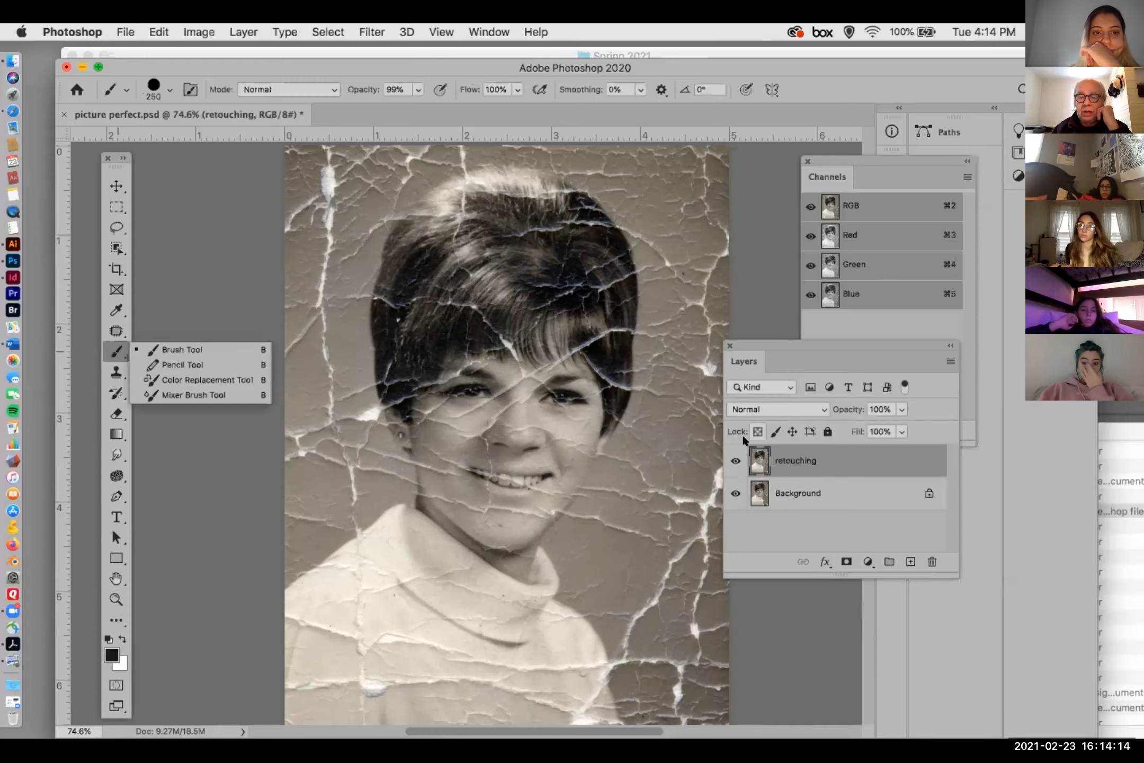
{"action": "key", "text": "bracketleft"}
{"action": "key", "text": "bracketleft"}
{"action": "key", "text": "bracketleft"}
{"action": "key", "text": "bracketleft"}
{"action": "key", "text": "bracketleft"}
{"action": "key", "text": "bracketleft"}
{"action": "key", "text": "bracketleft"}
{"action": "left_click", "coordinate": [519, 390]}
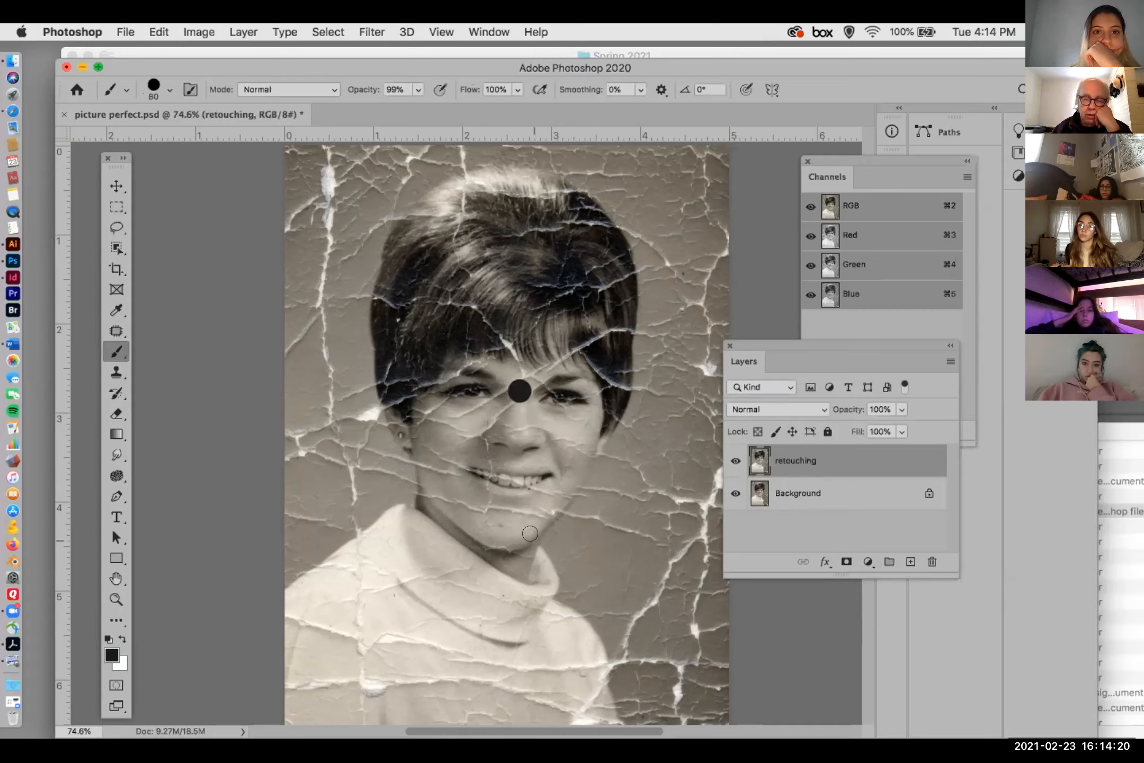
{"action": "left_click", "coordinate": [734, 457]}
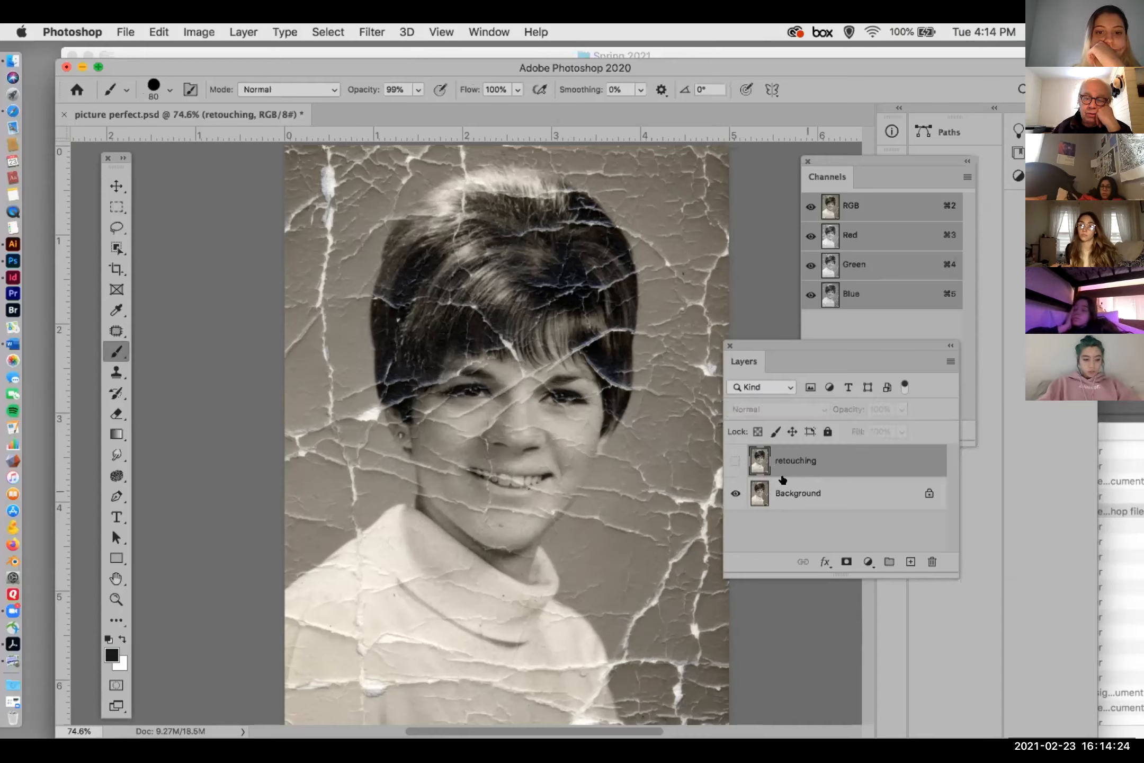
{"action": "left_click", "coordinate": [726, 460]}
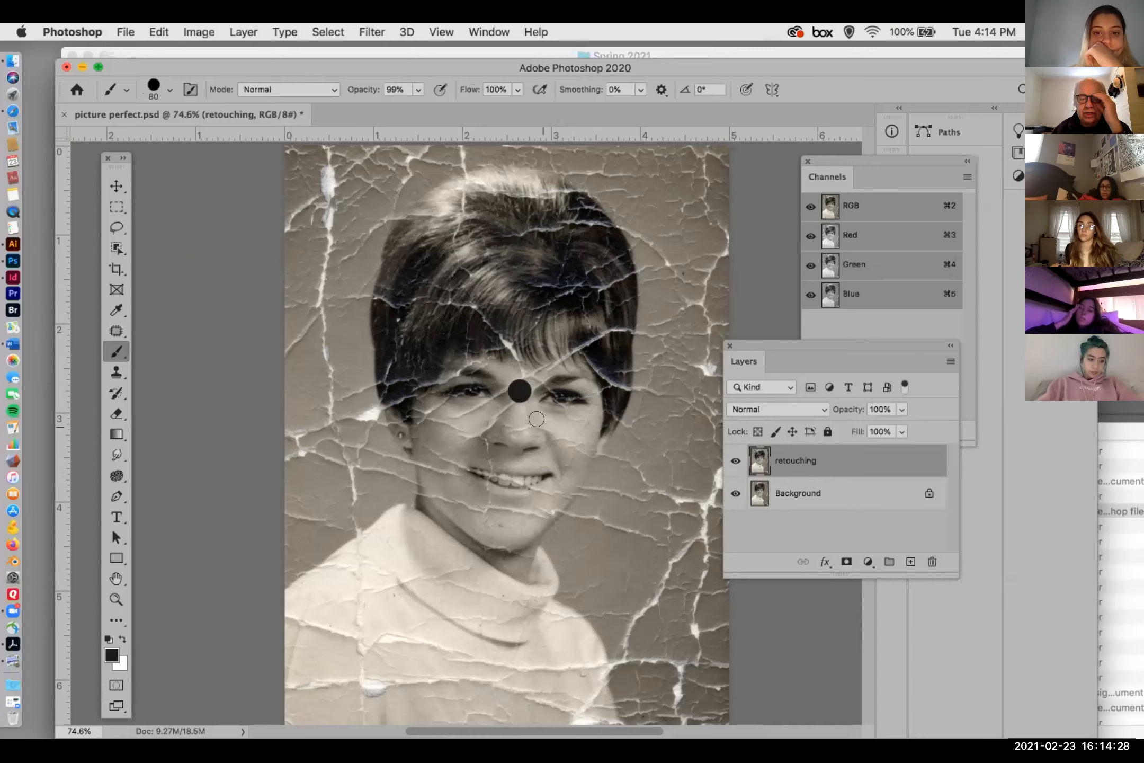
- Copy a rectangular area around the black dot from the Background to a new layer and stack it above the retouching layer
{"action": "left_click", "coordinate": [108, 204]}
{"action": "left_click_drag", "start_coordinate": [489, 371], "coordinate": [546, 412]}
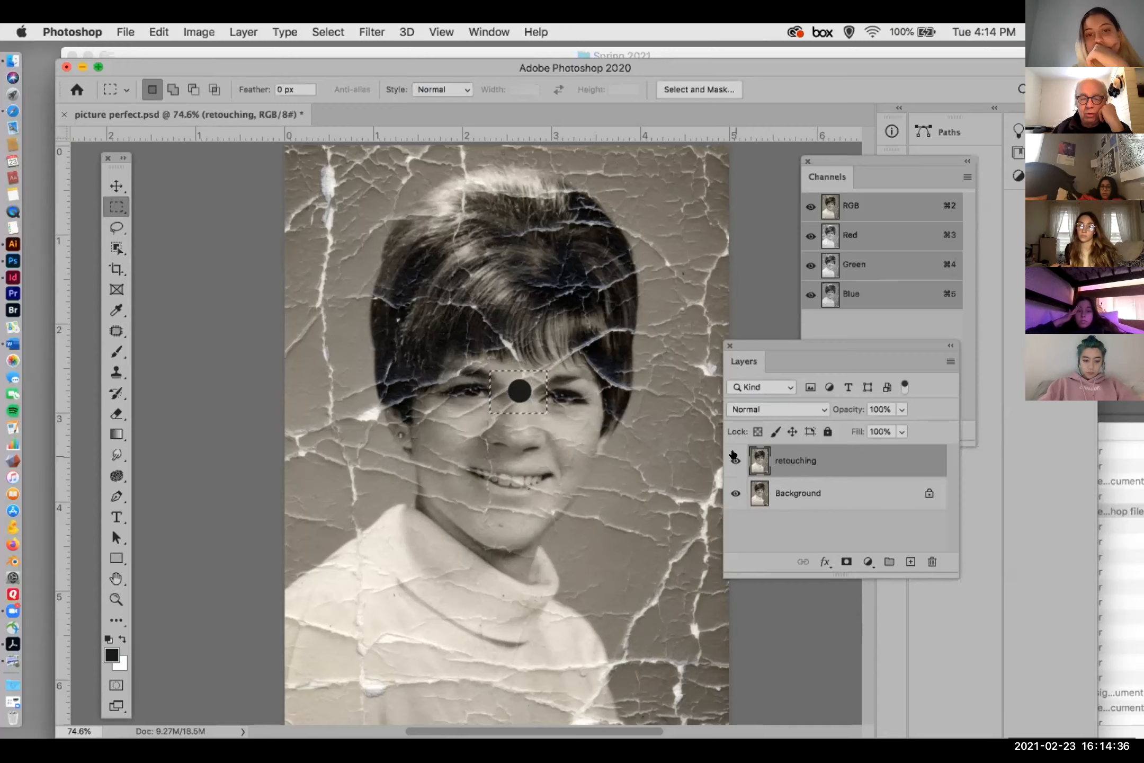
{"action": "left_click", "coordinate": [824, 490]}
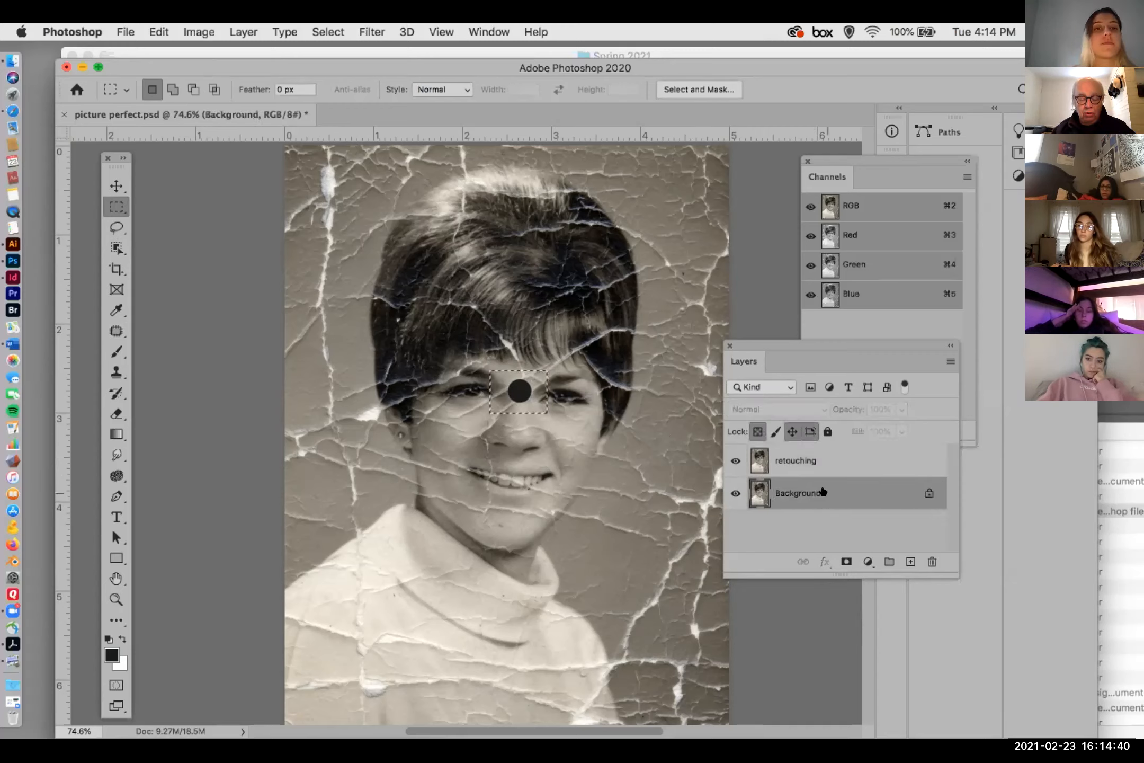
{"action": "key", "text": "super+j"}
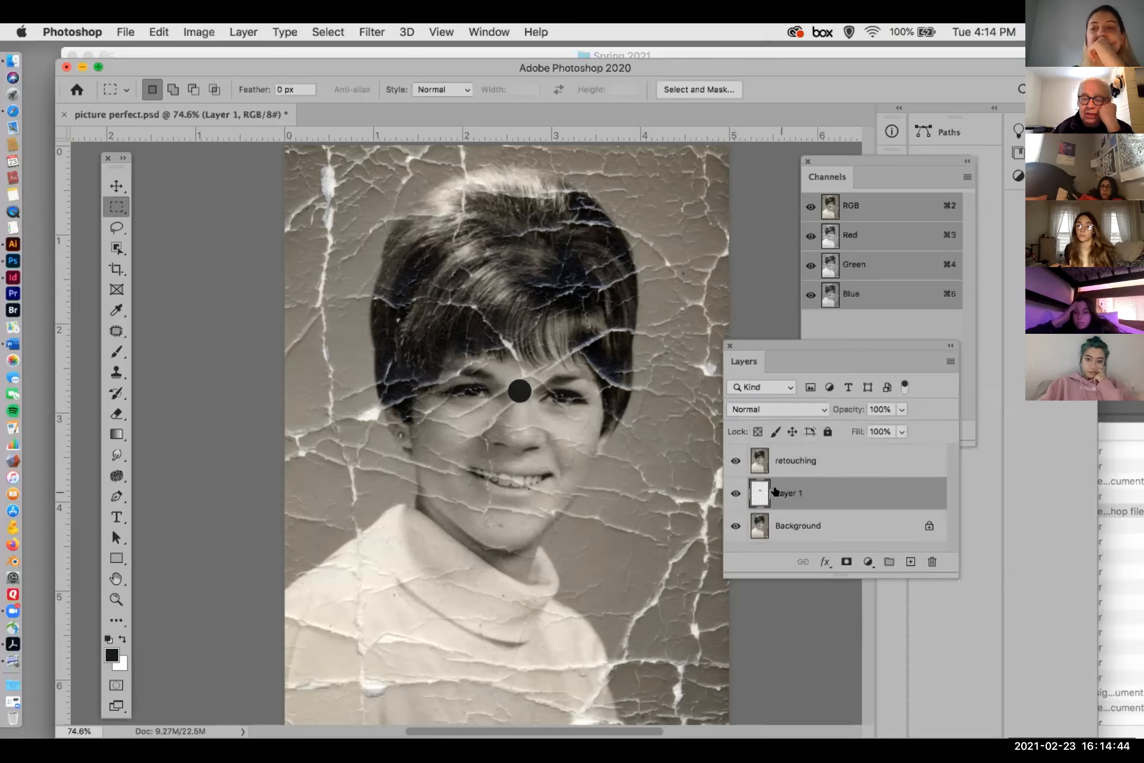
{"action": "left_click_drag", "start_coordinate": [795, 453], "coordinate": [794, 506]}
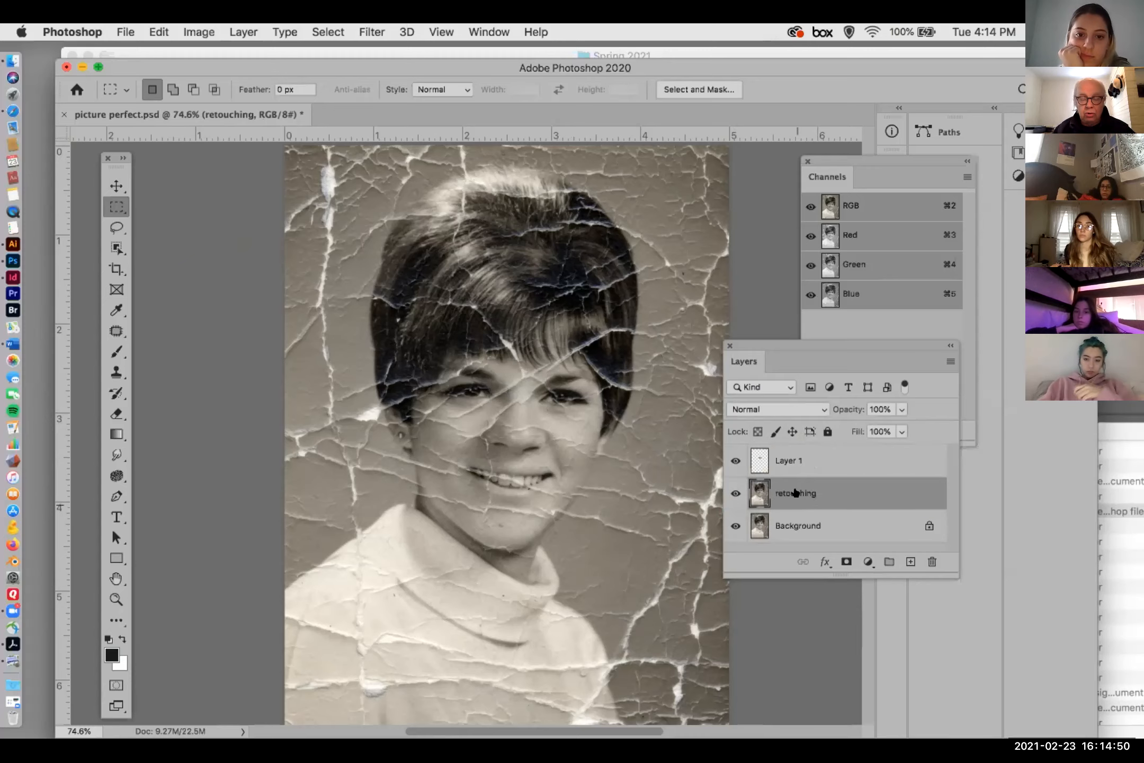
- Merge the patch layer with the retouching layer, and paint a black dot between the eyes on the merged layer
{"action": "left_click", "coordinate": [800, 464], "text": "shift"}
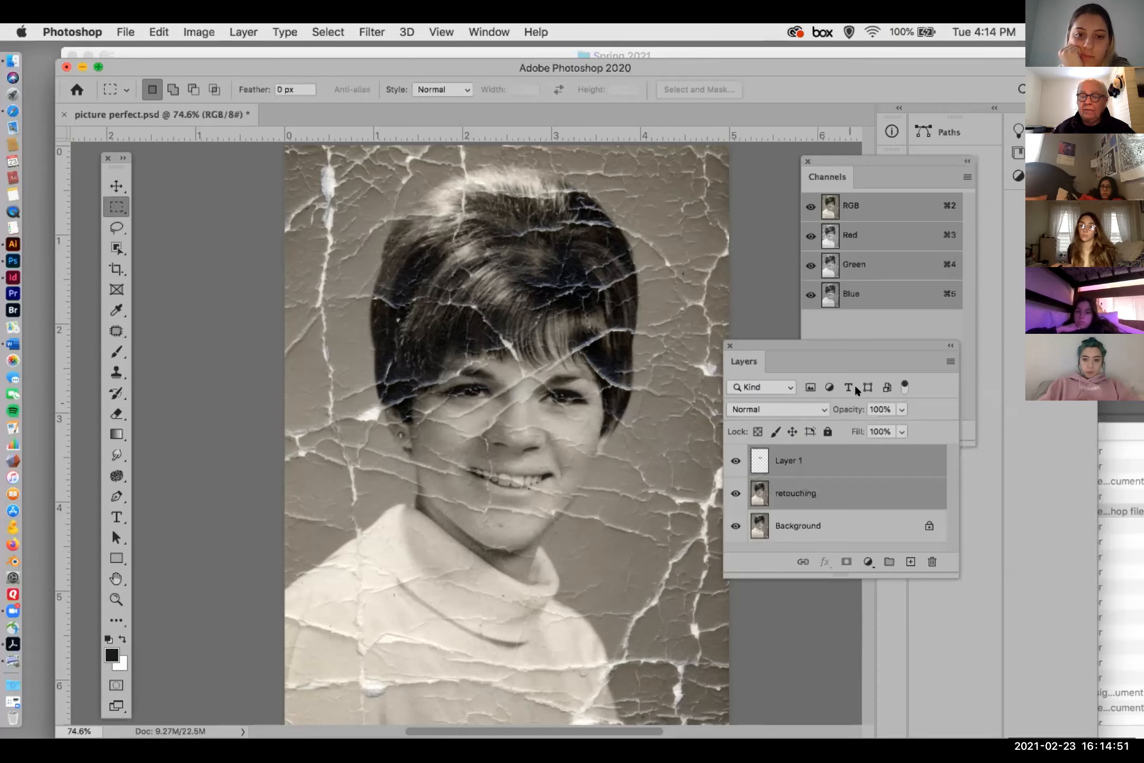
{"action": "left_click", "coordinate": [949, 361]}
{"action": "left_click", "coordinate": [843, 610]}
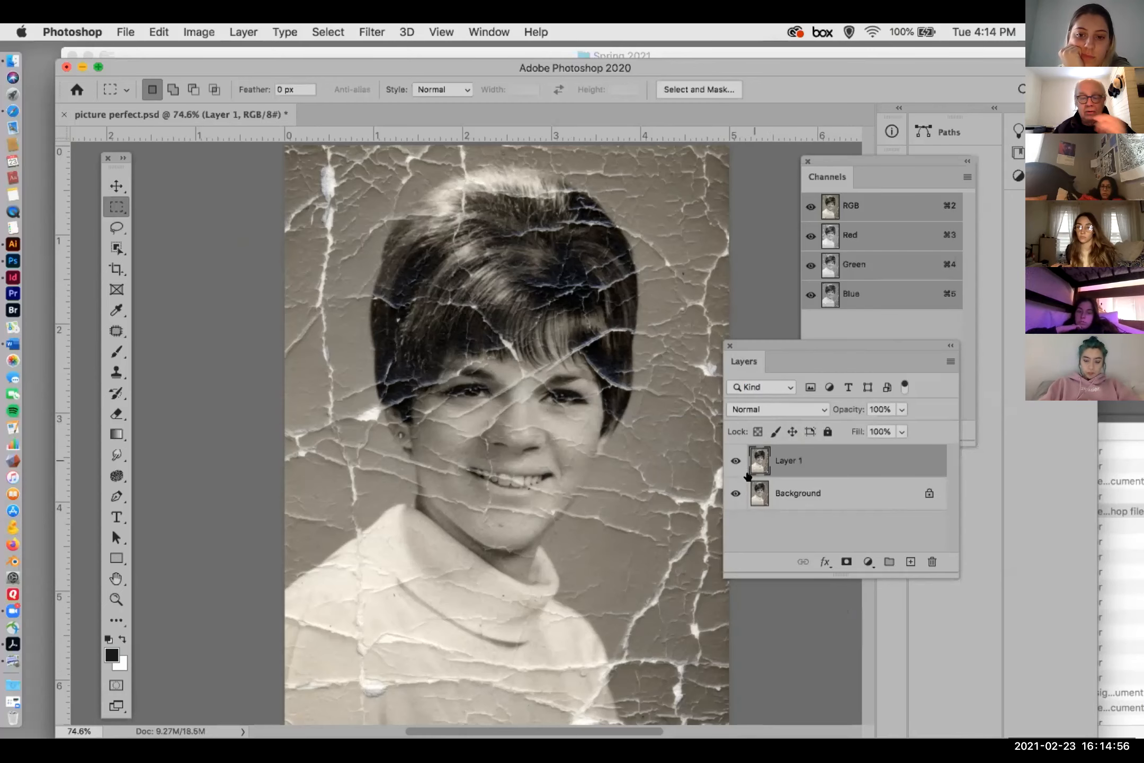
{"action": "left_click", "coordinate": [117, 351]}
{"action": "left_click", "coordinate": [519, 394]}
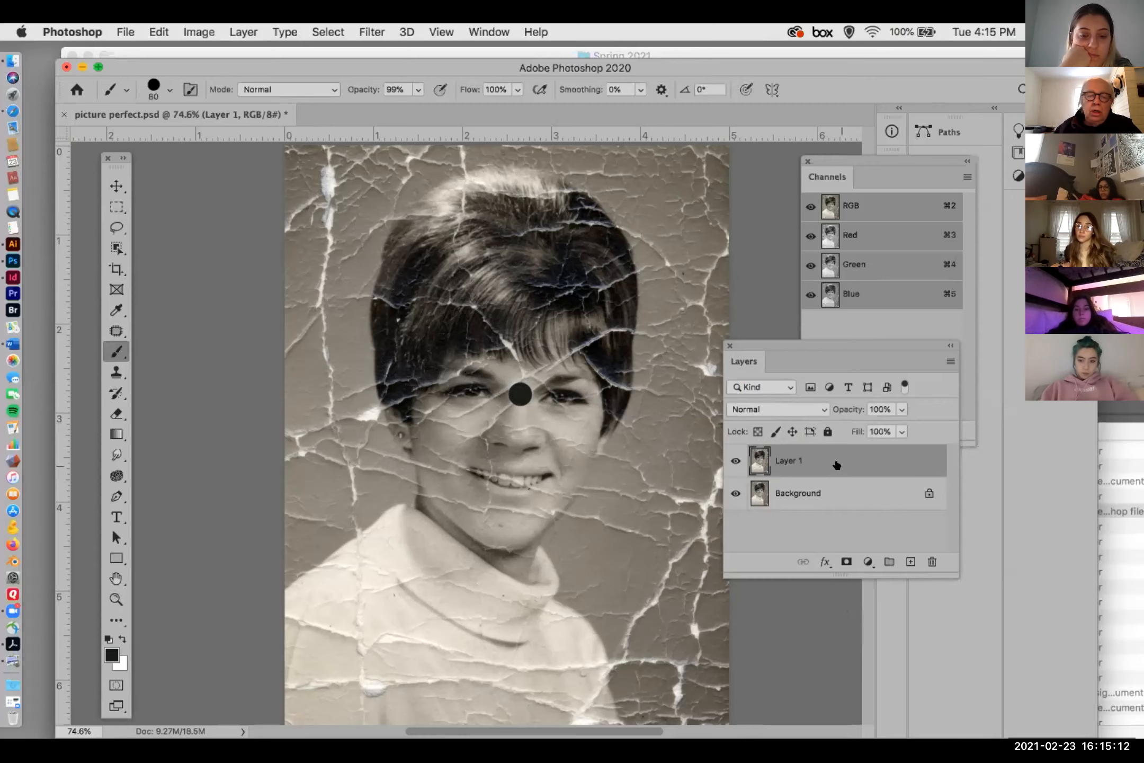
- Nudge the merged portrait layer slightly to the left with the Move tool
{"action": "left_click", "coordinate": [116, 186]}
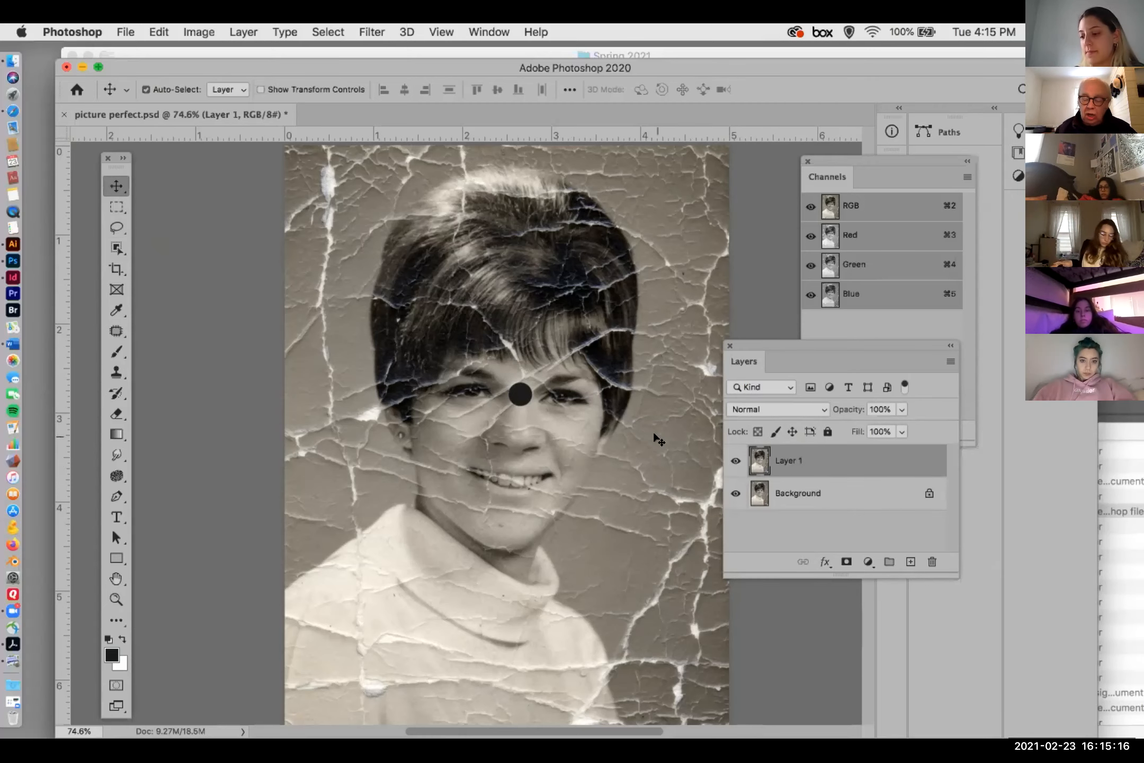
{"action": "key", "text": "shift+Left"}
{"action": "key", "text": "shift+Left"}
{"action": "key", "text": "shift+Left"}
{"action": "key", "text": "shift+Left"}
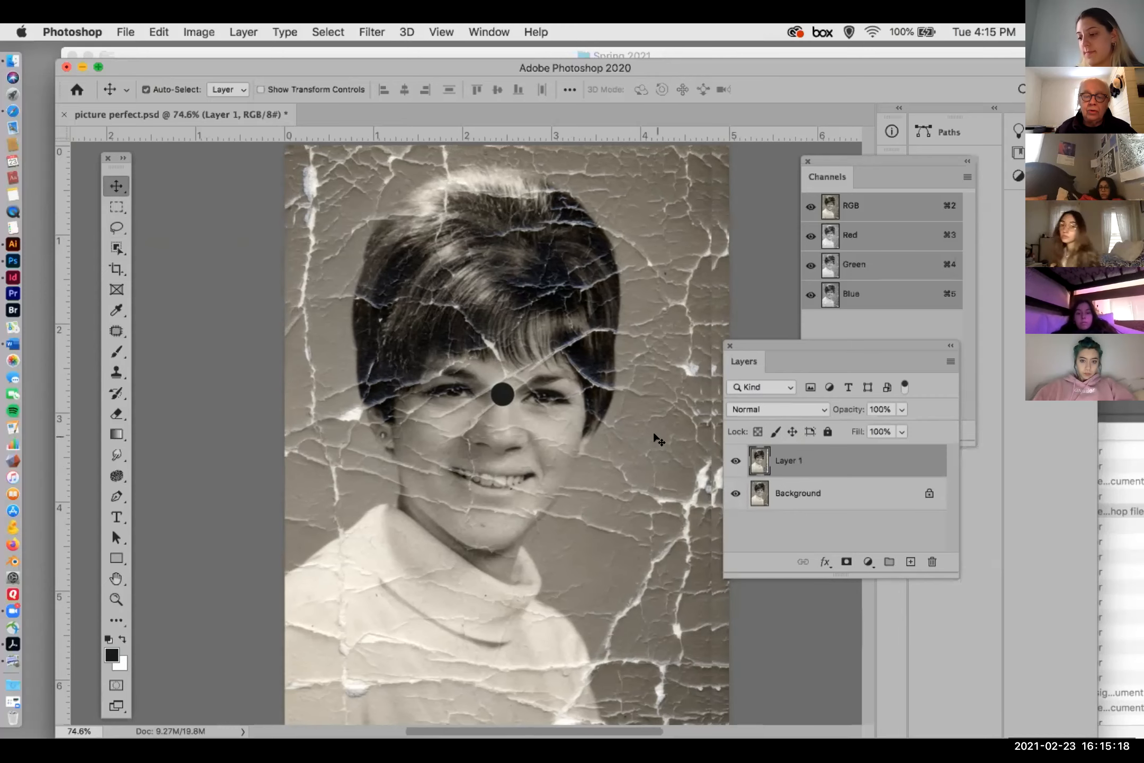
- Convert the Background to a regular layer named Layer 0, nudge it slightly right, and switch Layer 1's visibility off and on
{"action": "left_click", "coordinate": [806, 488]}
{"action": "double_click", "coordinate": [801, 488]}
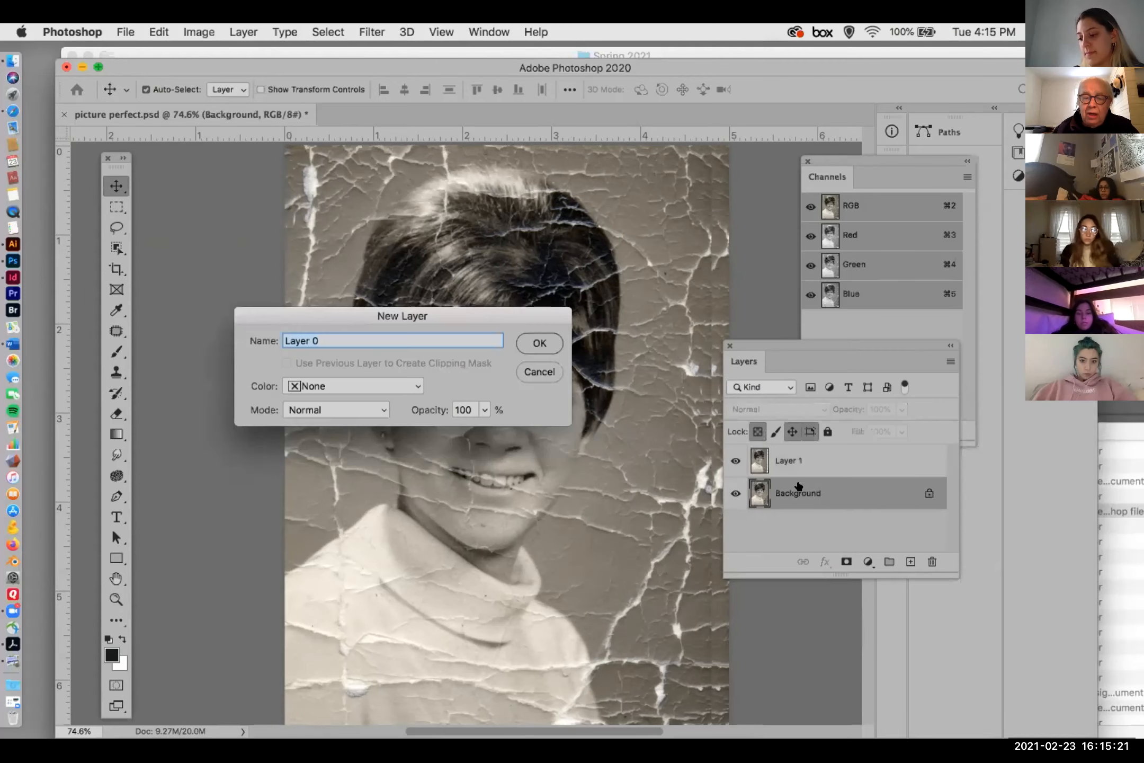
{"action": "left_click", "coordinate": [537, 341]}
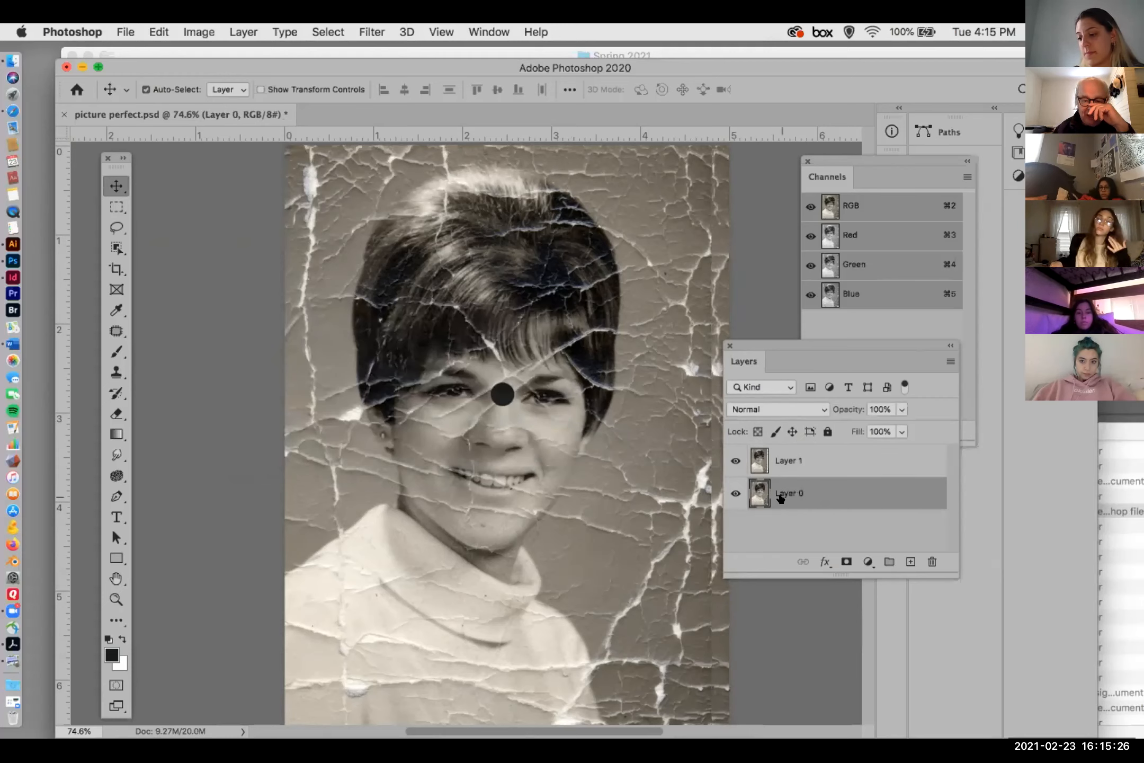
{"action": "left_click", "coordinate": [734, 459]}
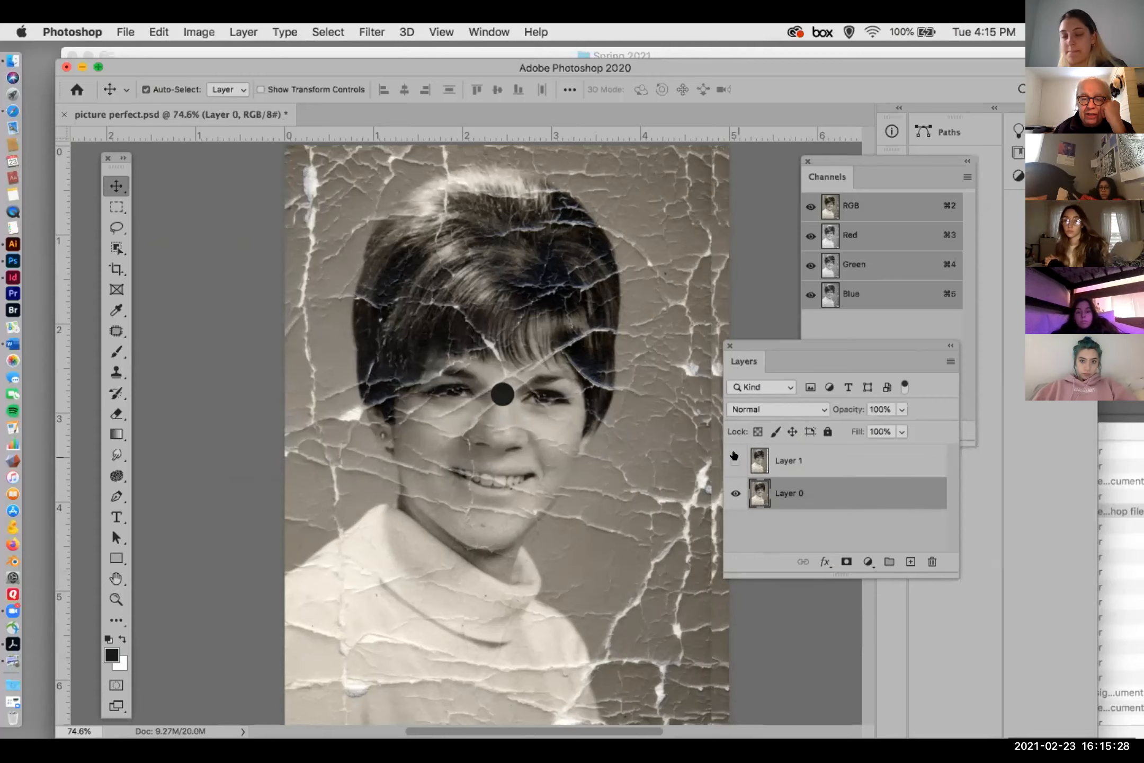
{"action": "left_click", "coordinate": [735, 459]}
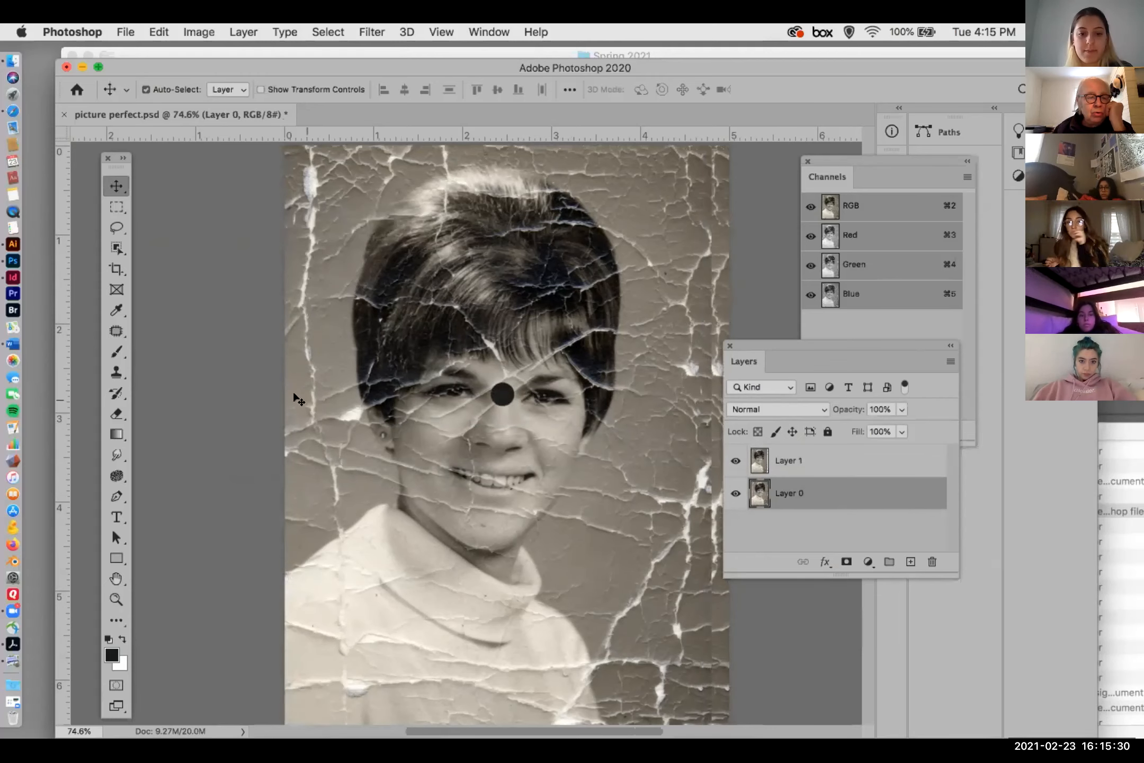
- Copy a rectangular area around the black dot from Layer 0 to a new layer stacked above Layer 1, and inspect its alignment
{"action": "left_click", "coordinate": [110, 207]}
{"action": "left_click_drag", "start_coordinate": [479, 377], "coordinate": [520, 414]}
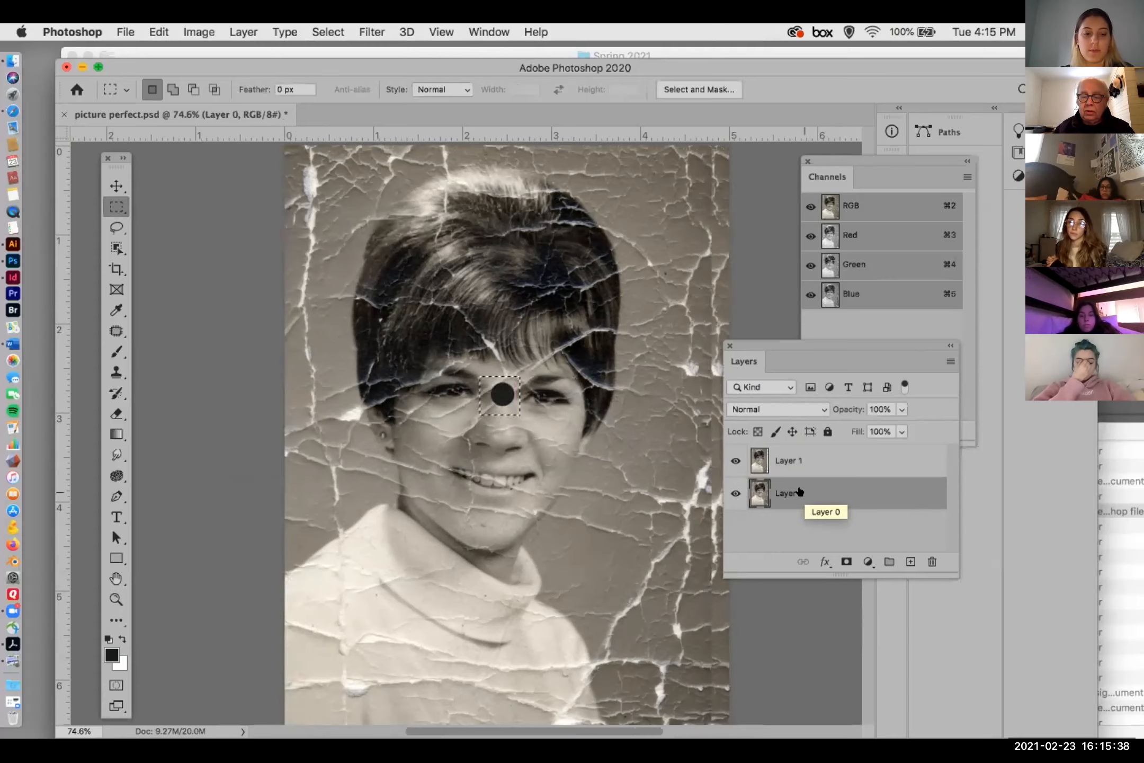
{"action": "left_click", "coordinate": [735, 461]}
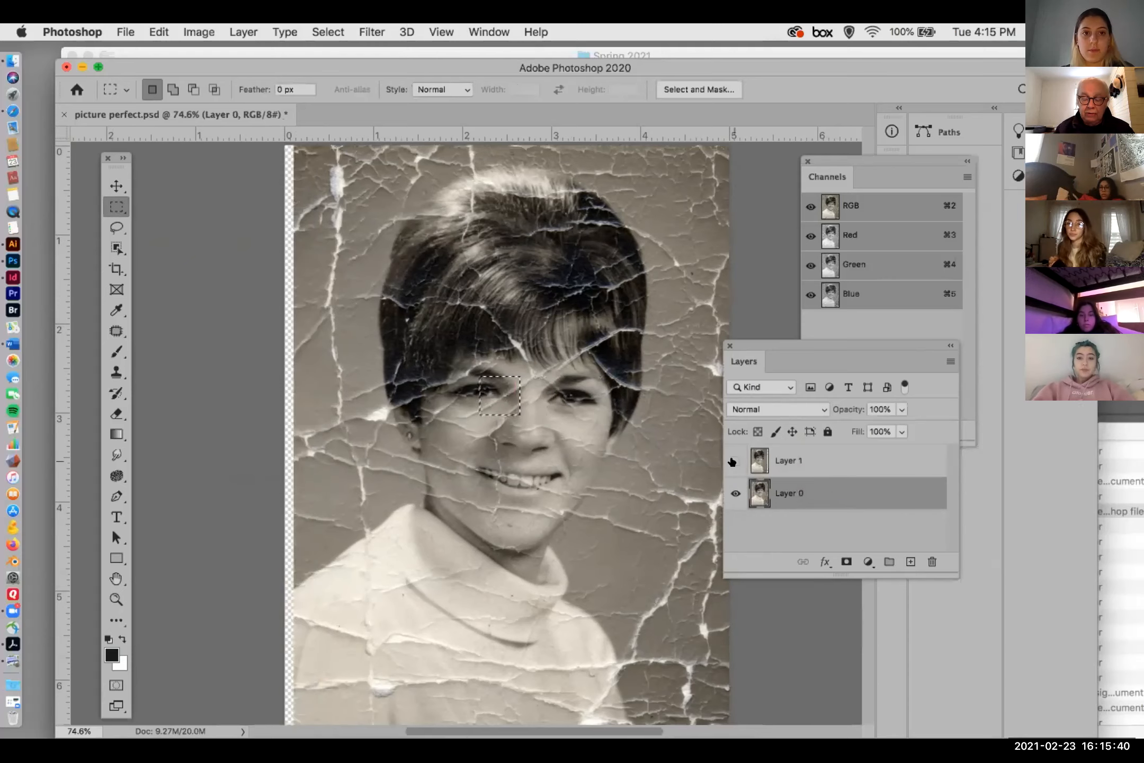
{"action": "key", "text": "super+j"}
{"action": "left_click_drag", "start_coordinate": [760, 463], "coordinate": [795, 490]}
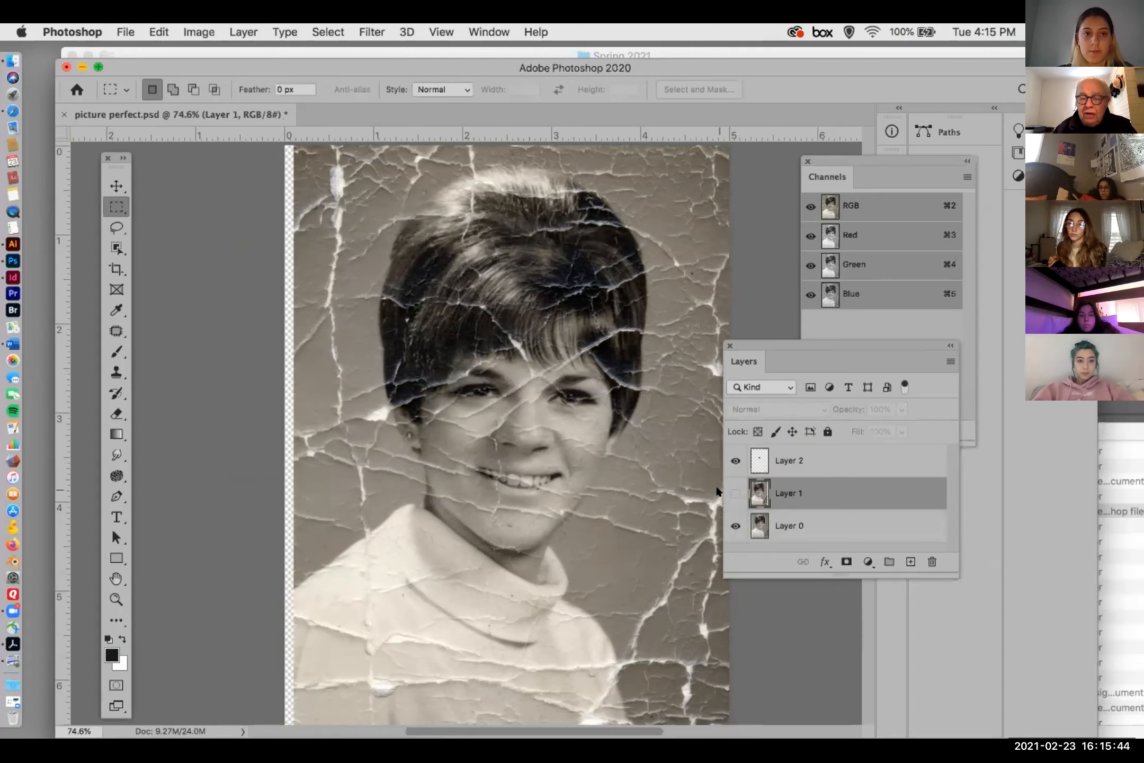
{"action": "left_click", "coordinate": [733, 493]}
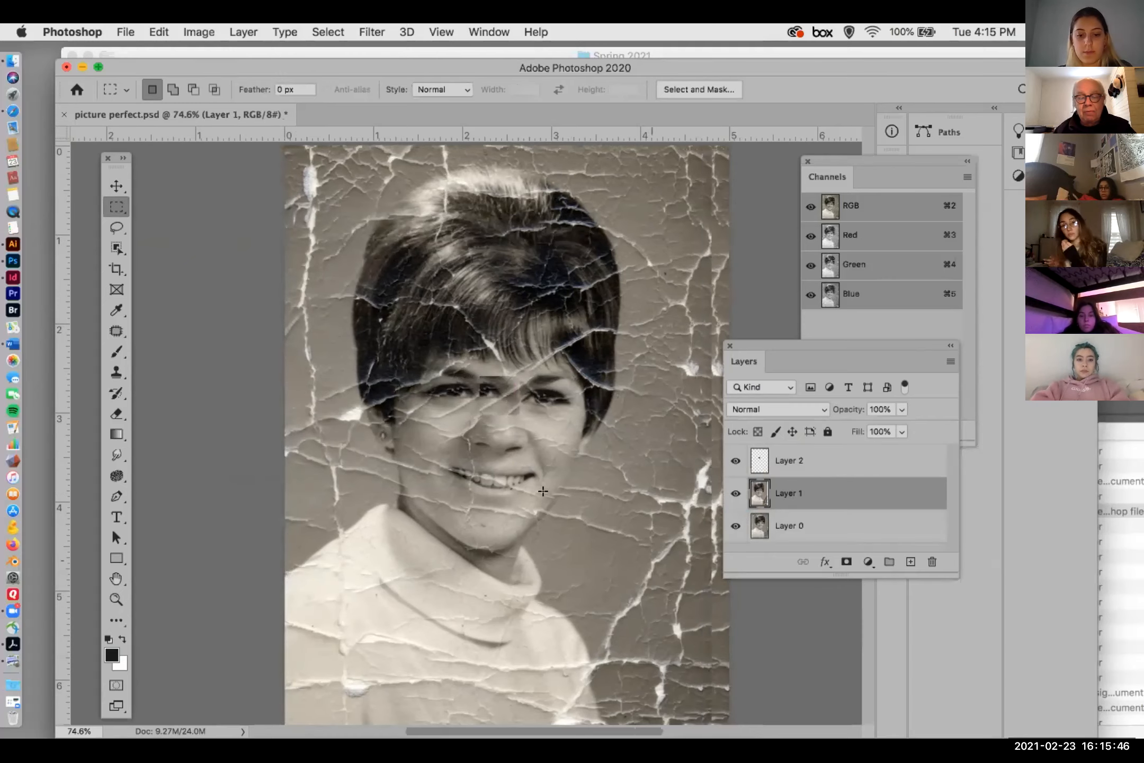
{"action": "scroll", "coordinate": [476, 365], "scroll_direction": "up", "scroll_amount": 6}
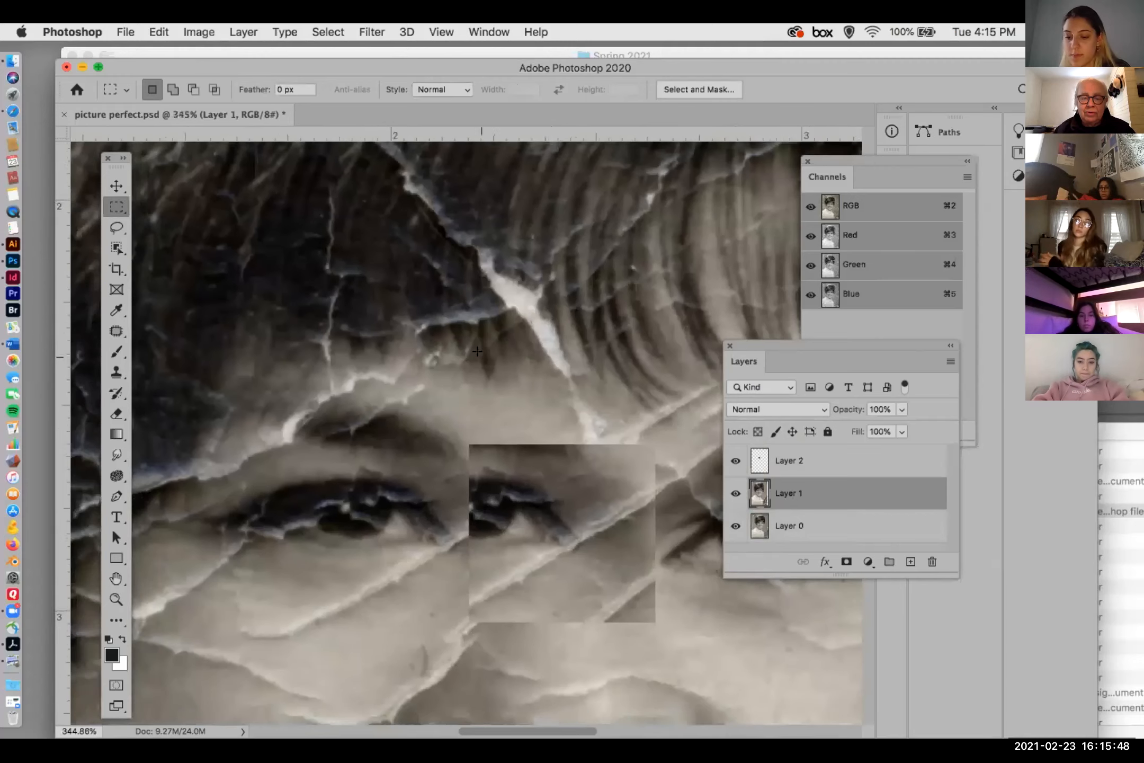
{"action": "scroll", "coordinate": [478, 351], "scroll_direction": "down", "scroll_amount": 1}
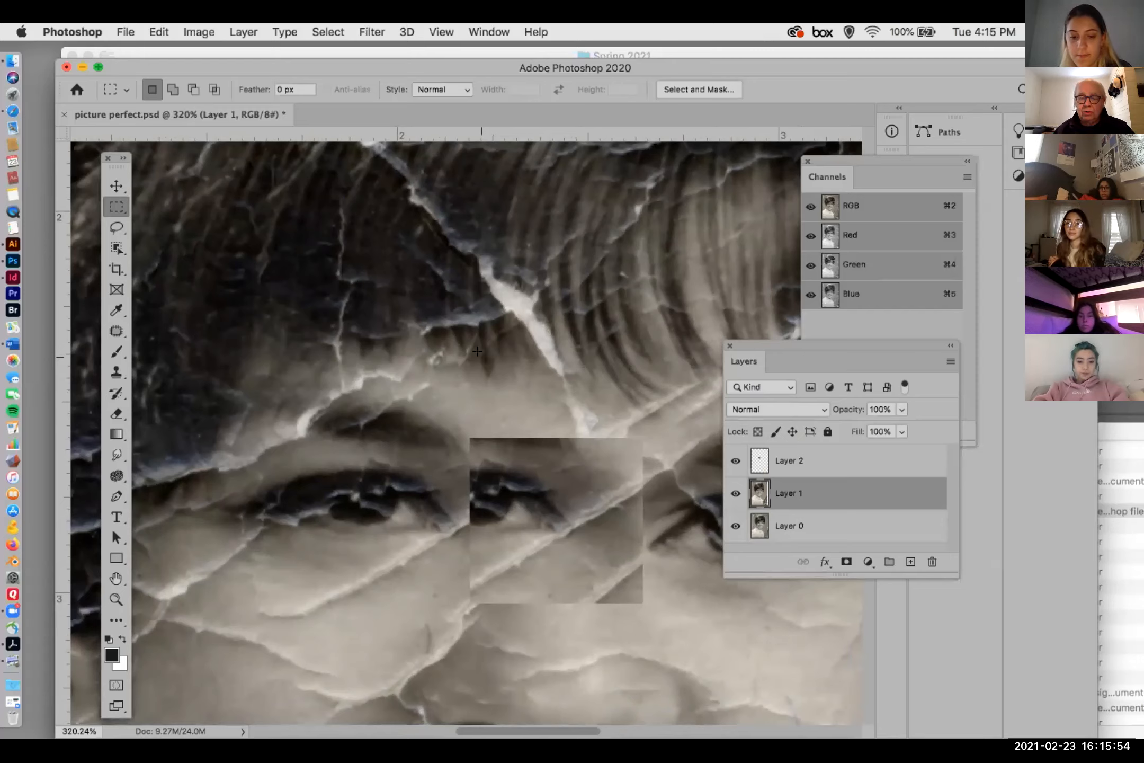
- Open the document's History and revert to the Layer Order state just before the layers were merged
{"action": "left_click", "coordinate": [474, 29]}
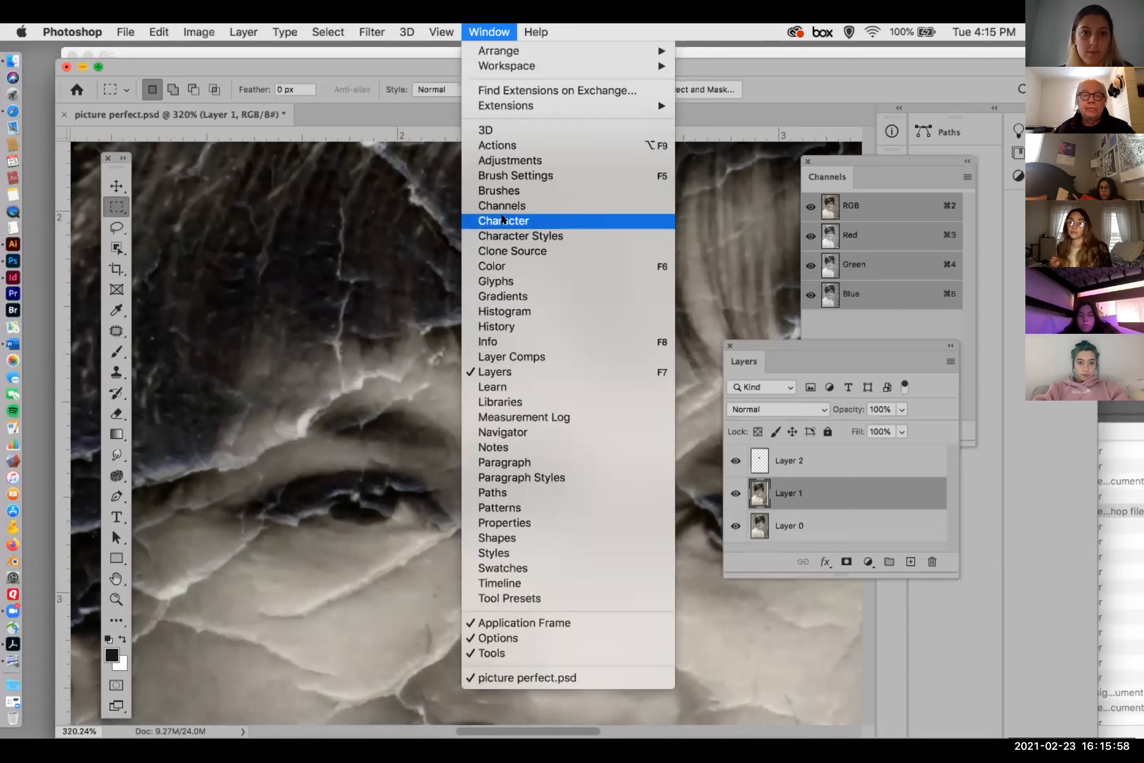
{"action": "left_click", "coordinate": [494, 327]}
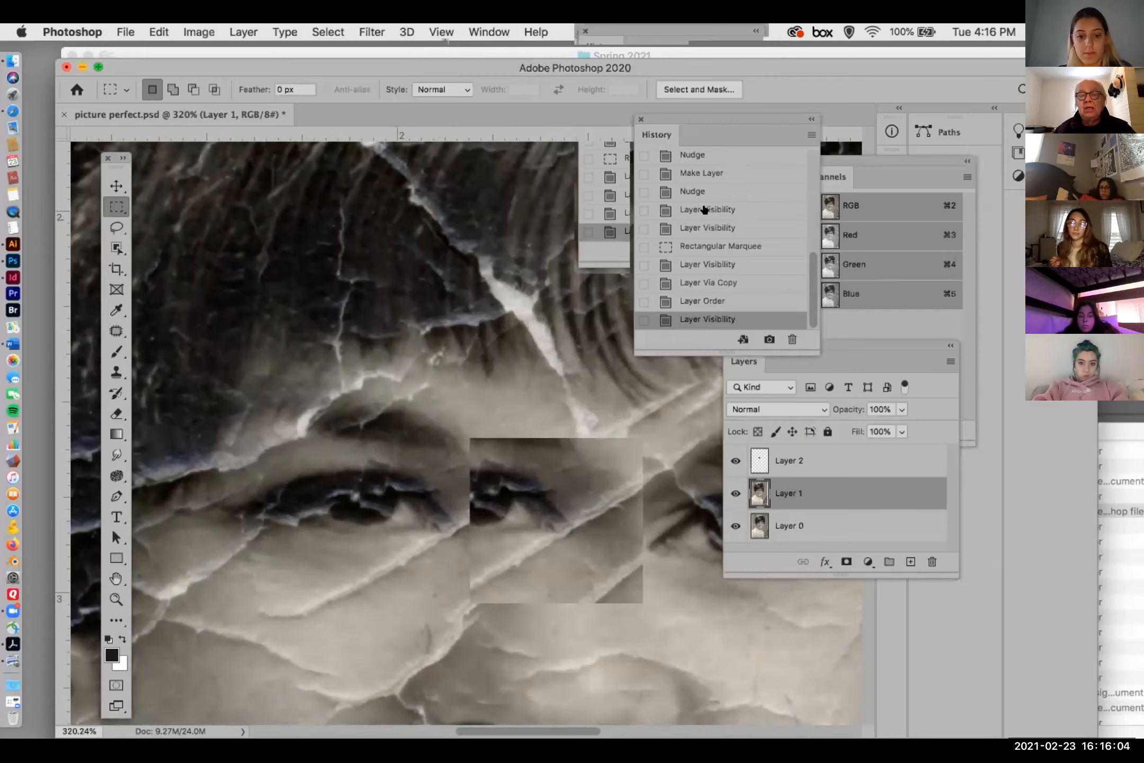
{"action": "left_click", "coordinate": [694, 158]}
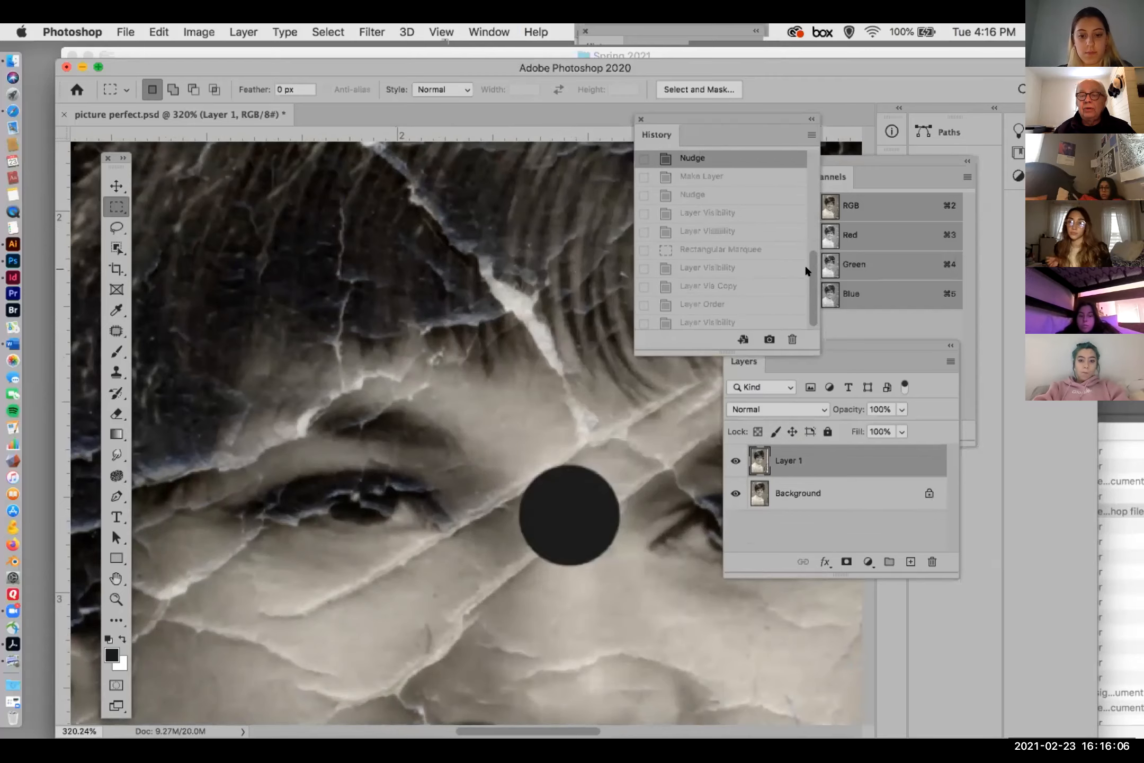
{"action": "scroll", "coordinate": [806, 263], "scroll_direction": "up", "scroll_amount": 3}
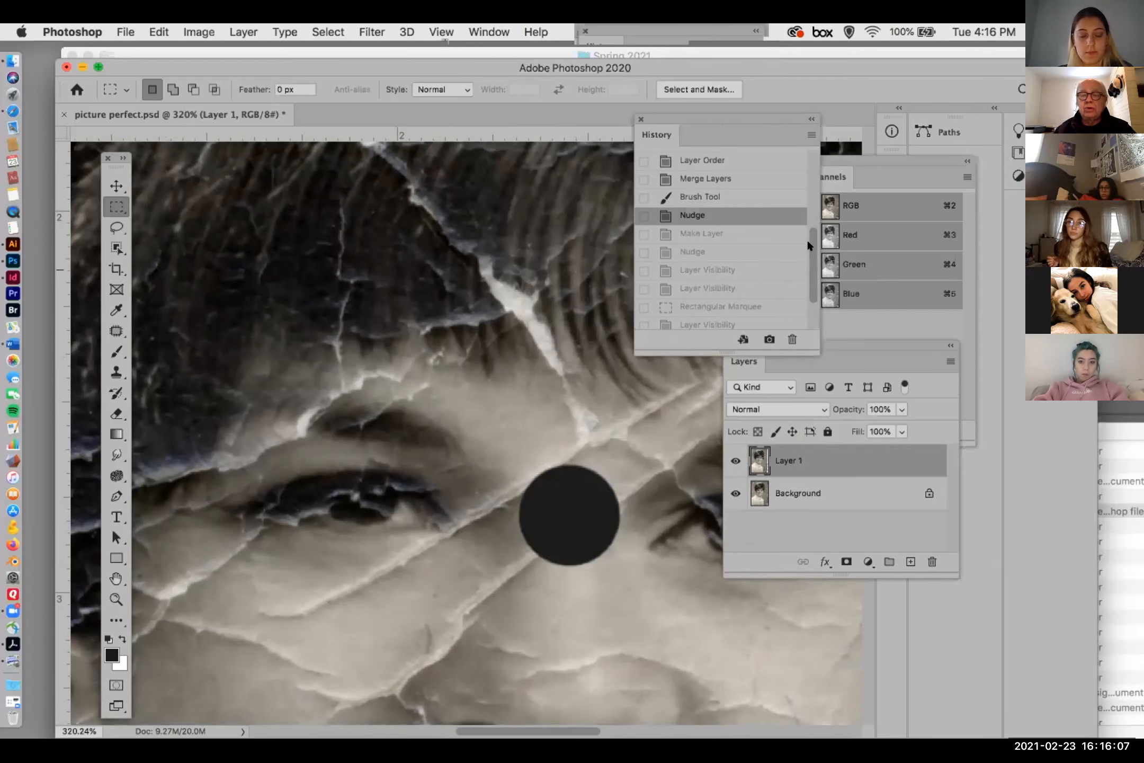
{"action": "left_click", "coordinate": [689, 178]}
{"action": "left_click", "coordinate": [687, 160]}
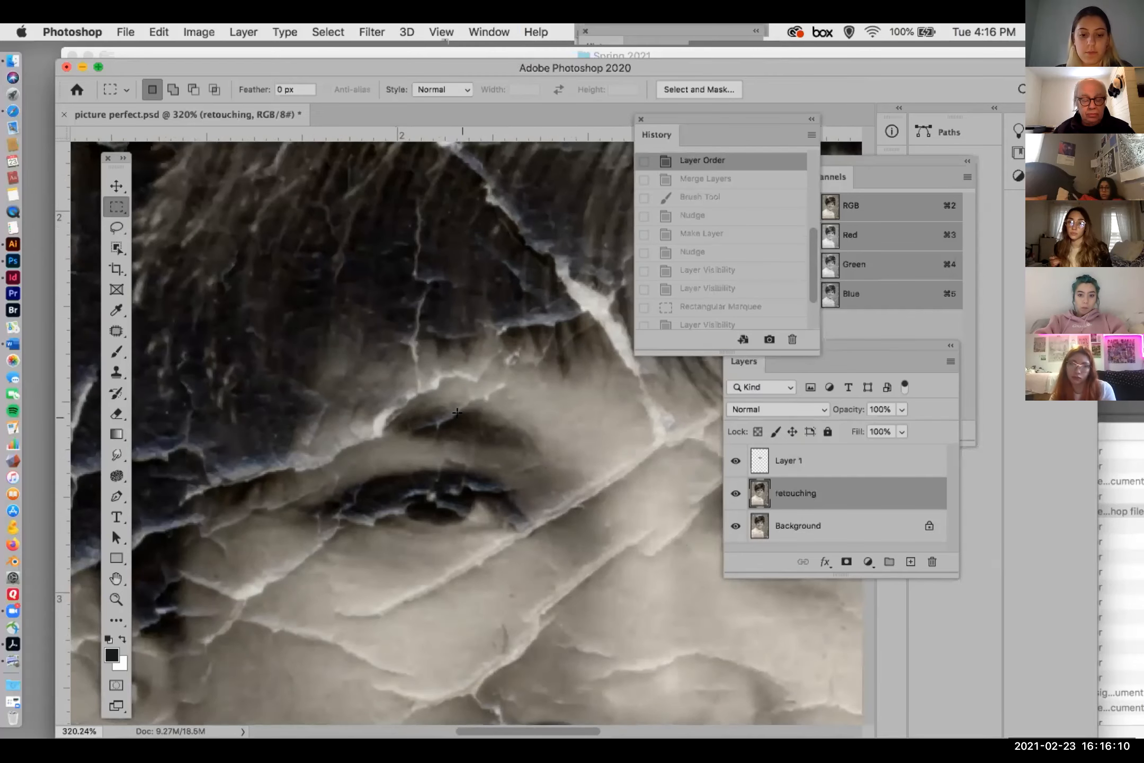
{"action": "scroll", "coordinate": [457, 412], "scroll_direction": "down", "scroll_amount": 5}
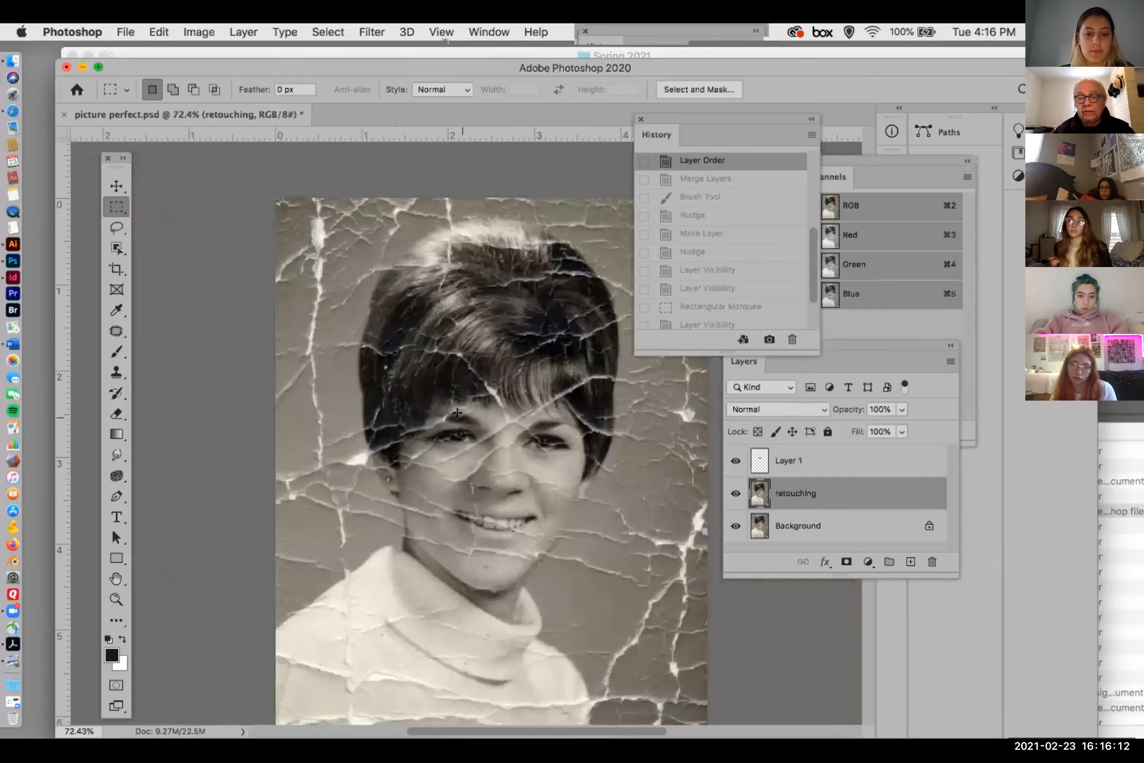
- Delete the patch layer, step back in the history to the first Layer Visibility state, and show the retouching layer again
{"action": "mouse_move", "coordinate": [821, 456]}
{"action": "left_mouse_down"}
{"action": "mouse_move", "coordinate": [826, 495]}
{"action": "mouse_move", "coordinate": [932, 561]}
{"action": "left_mouse_up"}
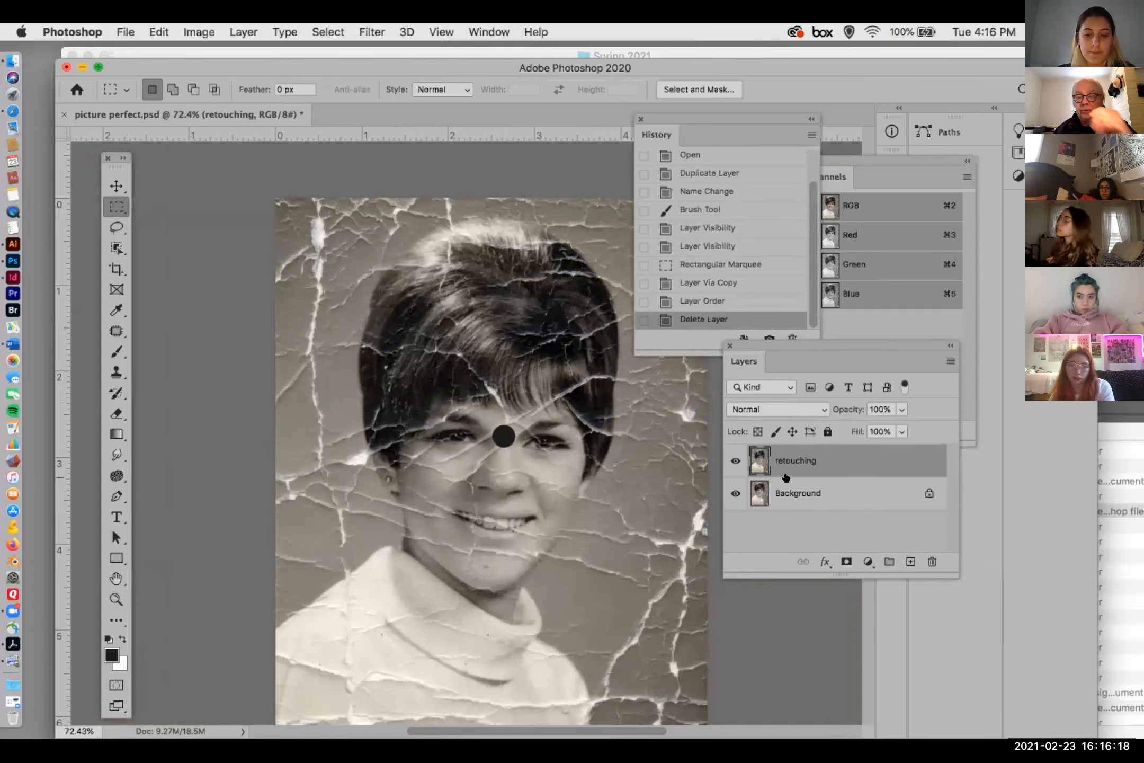
{"action": "left_click", "coordinate": [720, 263]}
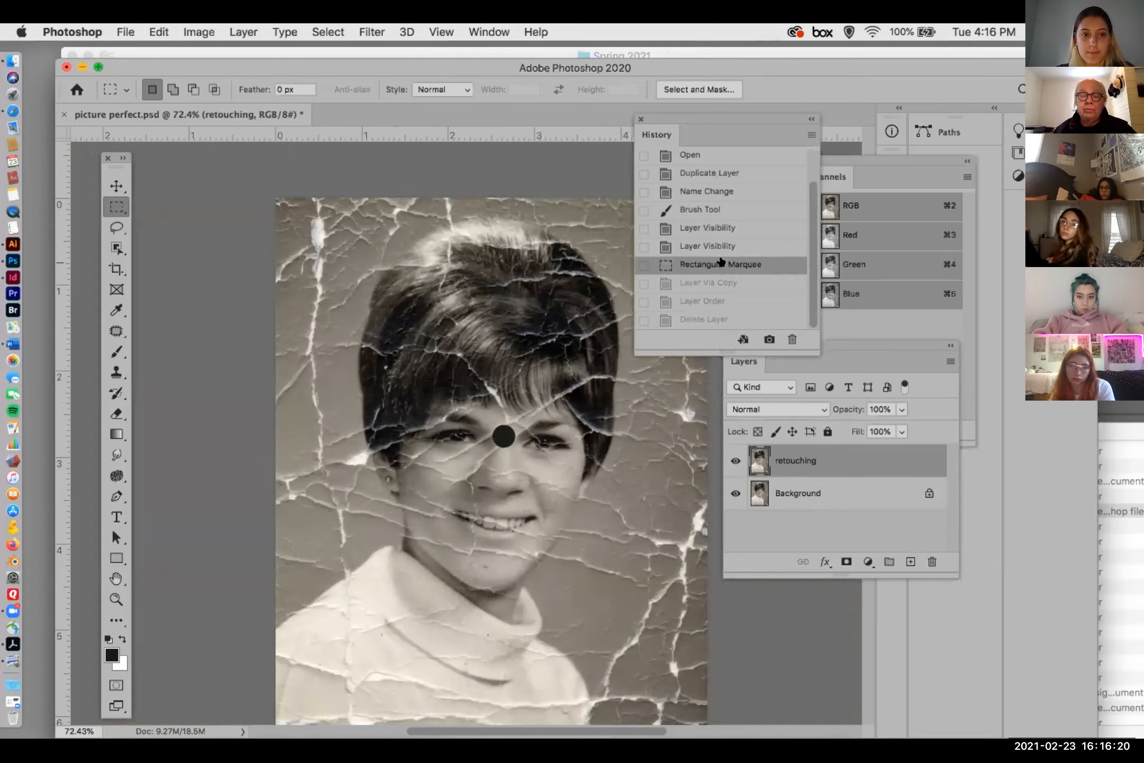
{"action": "left_click", "coordinate": [707, 227]}
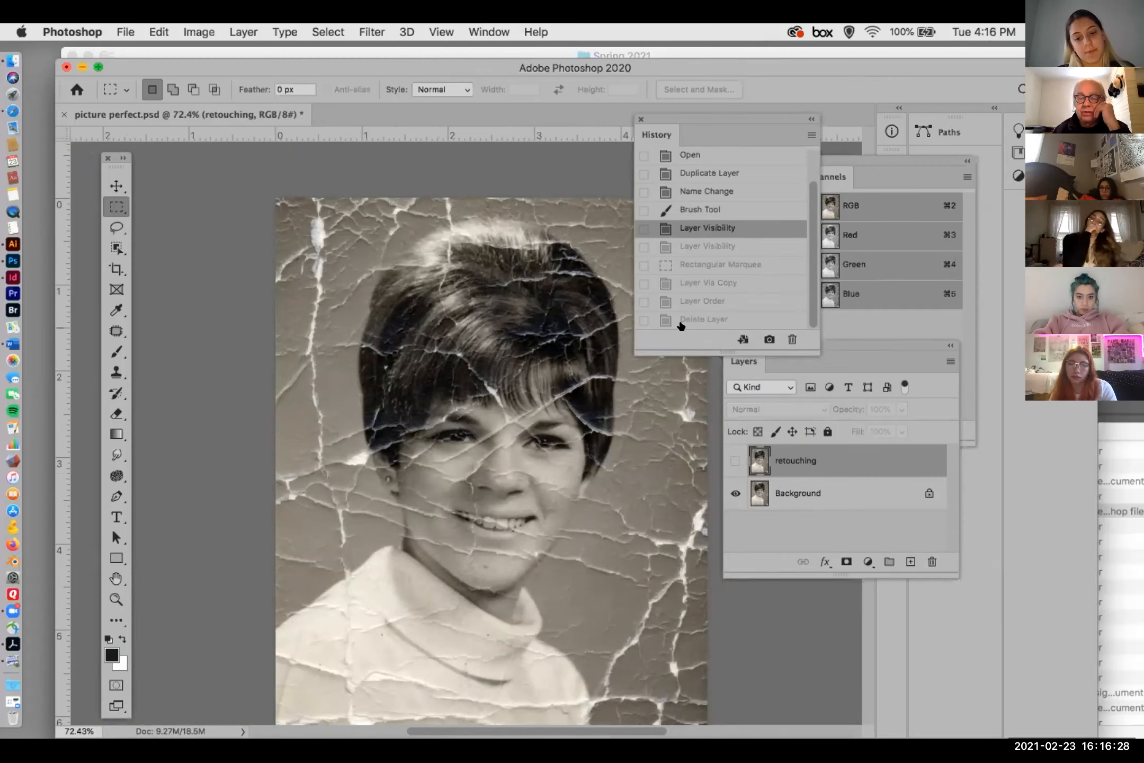
{"action": "left_click", "coordinate": [735, 456]}
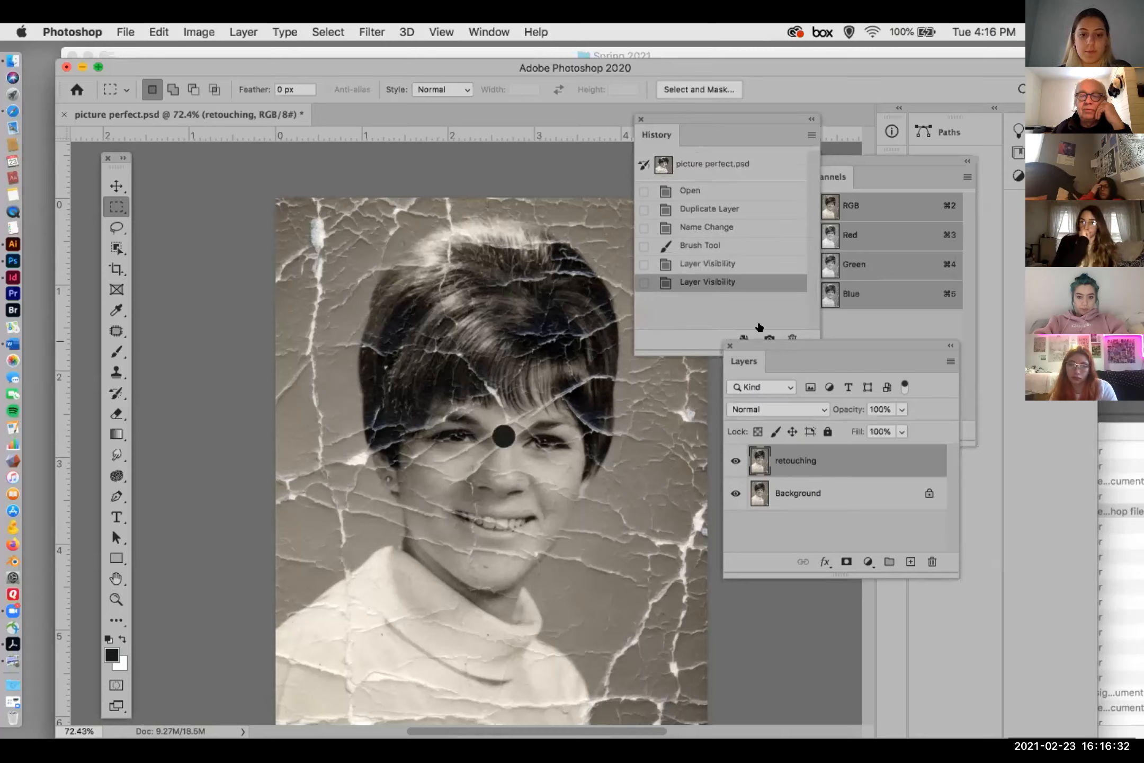
- Revert the document to the Duplicate Layer history state, and switch the Background copy's visibility off and on
{"action": "left_click", "coordinate": [742, 209]}
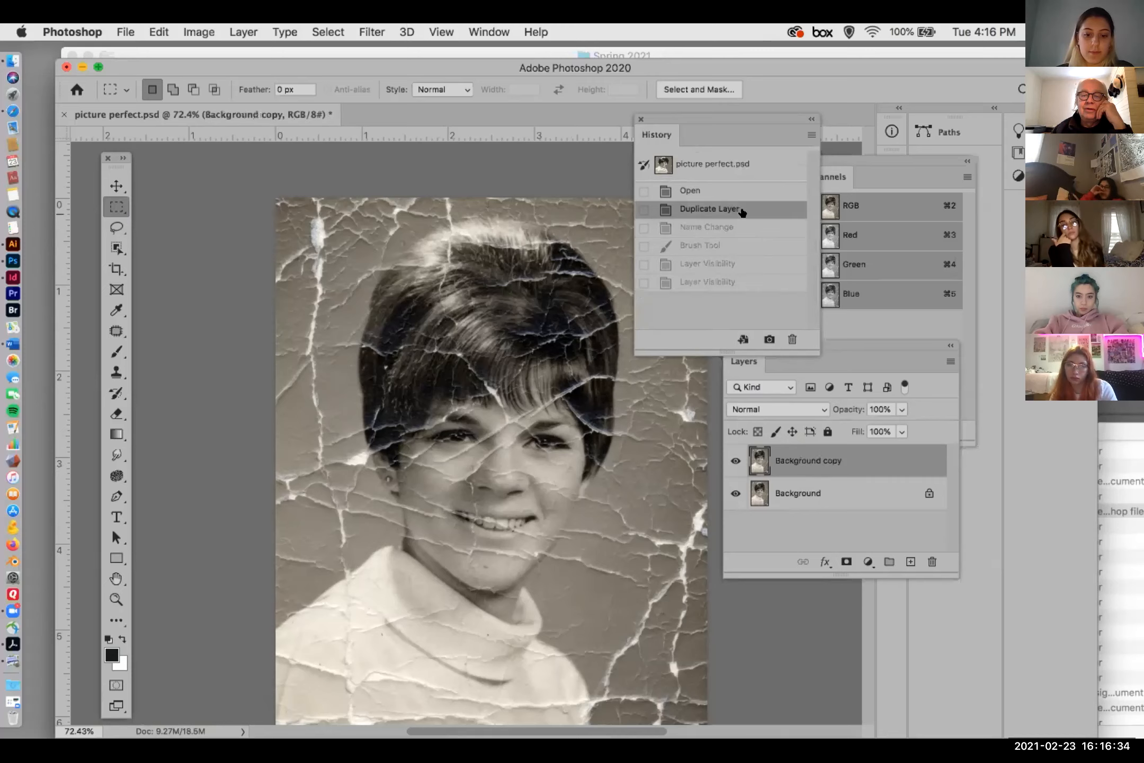
{"action": "left_click", "coordinate": [734, 461]}
{"action": "left_click", "coordinate": [735, 461]}
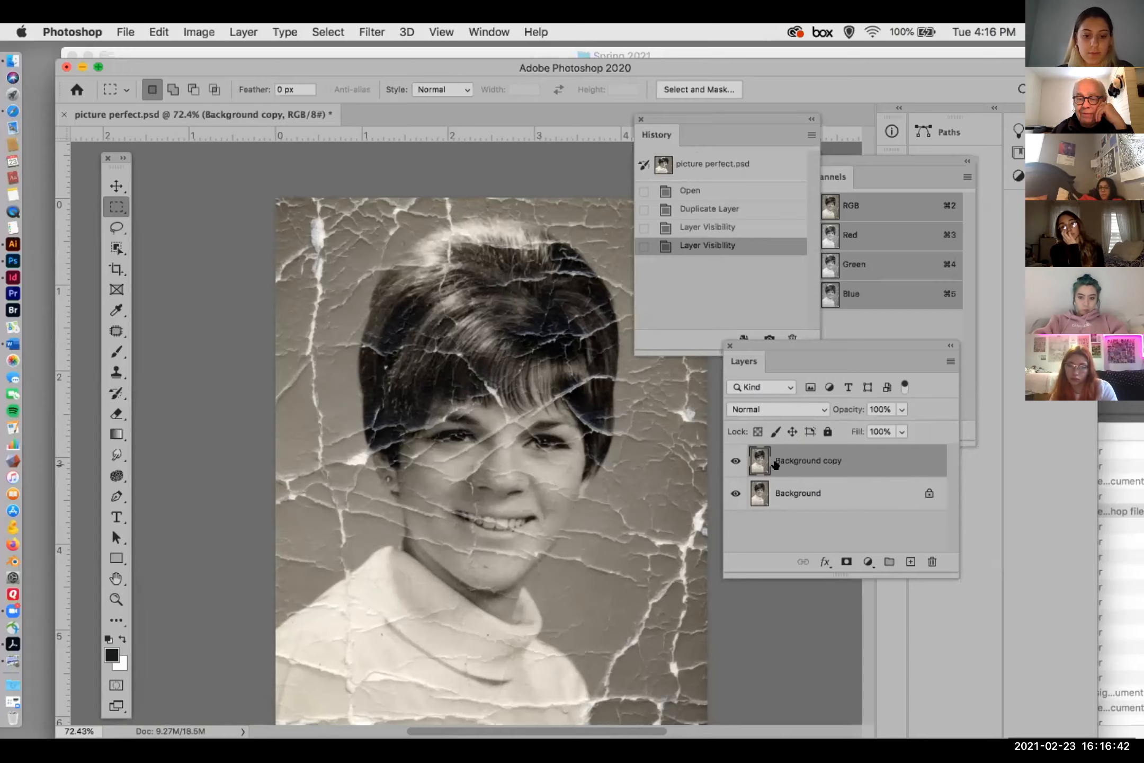
- Clone clean skin over the small crack on the cheek beside the ear, using the Clone Stamp with a 30 px brush
{"action": "left_click", "coordinate": [116, 371]}
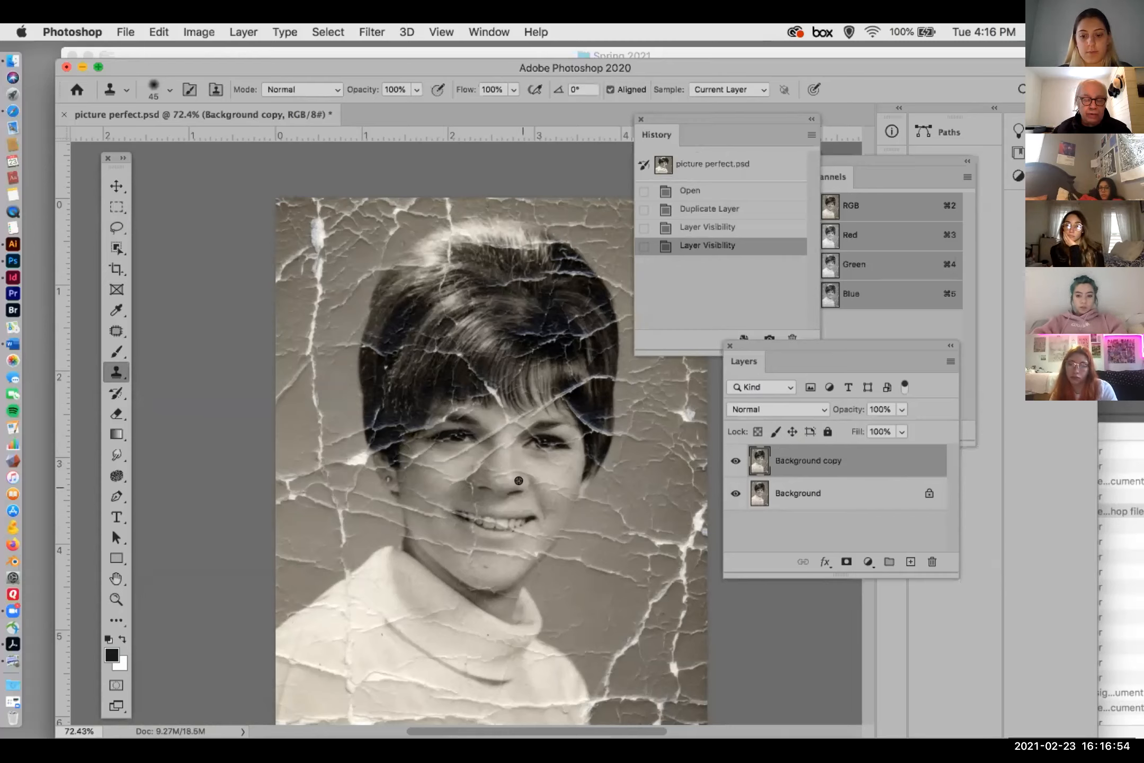
{"action": "scroll", "coordinate": [514, 492], "scroll_direction": "up", "scroll_amount": 5}
{"action": "scroll", "coordinate": [519, 480], "scroll_direction": "up", "scroll_amount": 2}
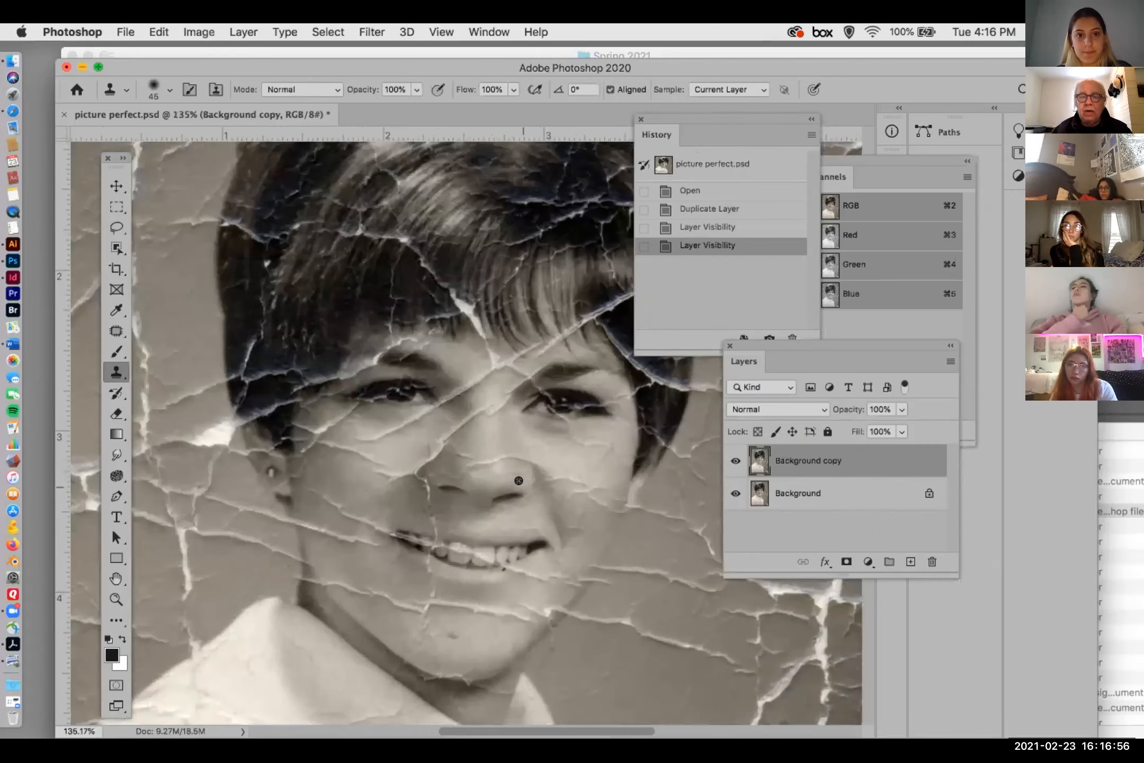
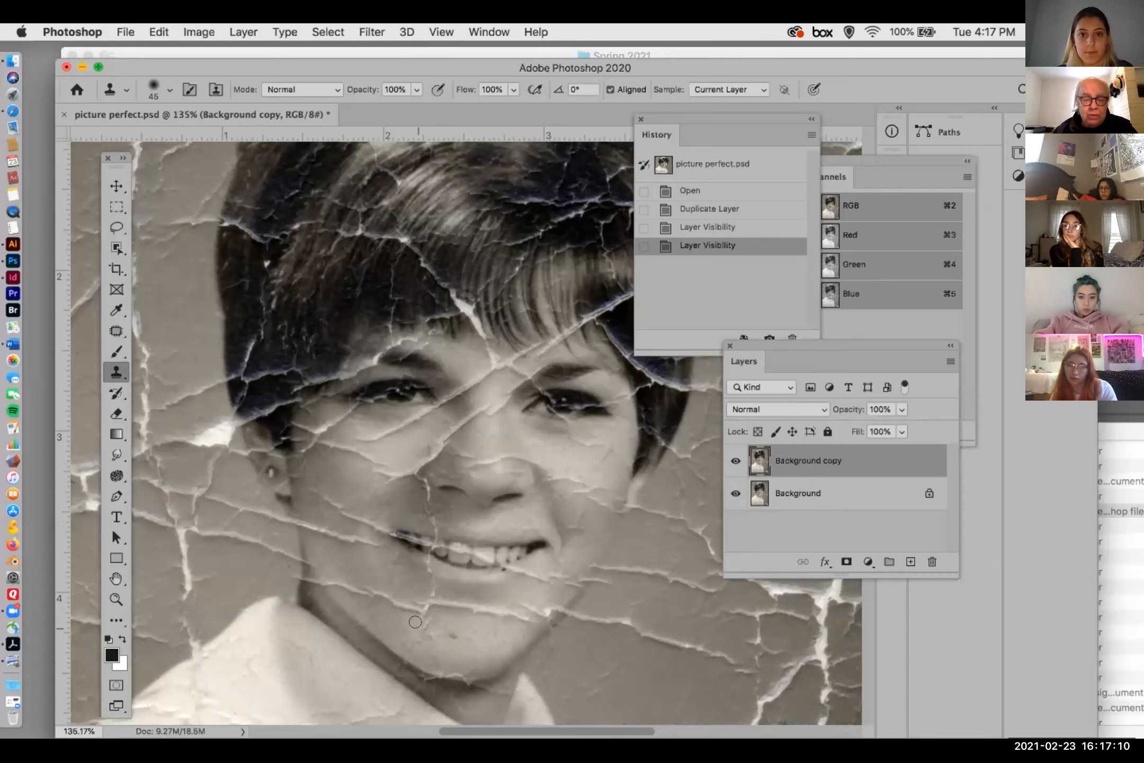
{"action": "scroll", "coordinate": [415, 622], "scroll_direction": "down", "scroll_amount": 3}
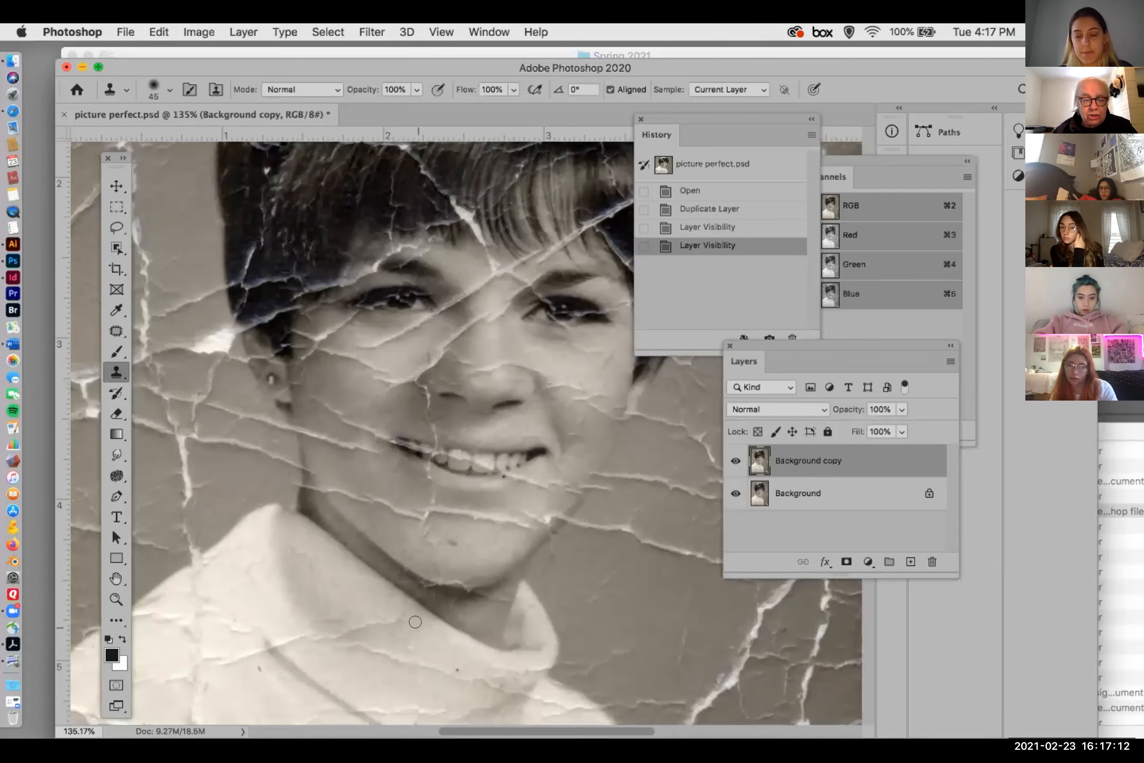
{"action": "scroll", "coordinate": [416, 622], "scroll_direction": "up", "scroll_amount": 2}
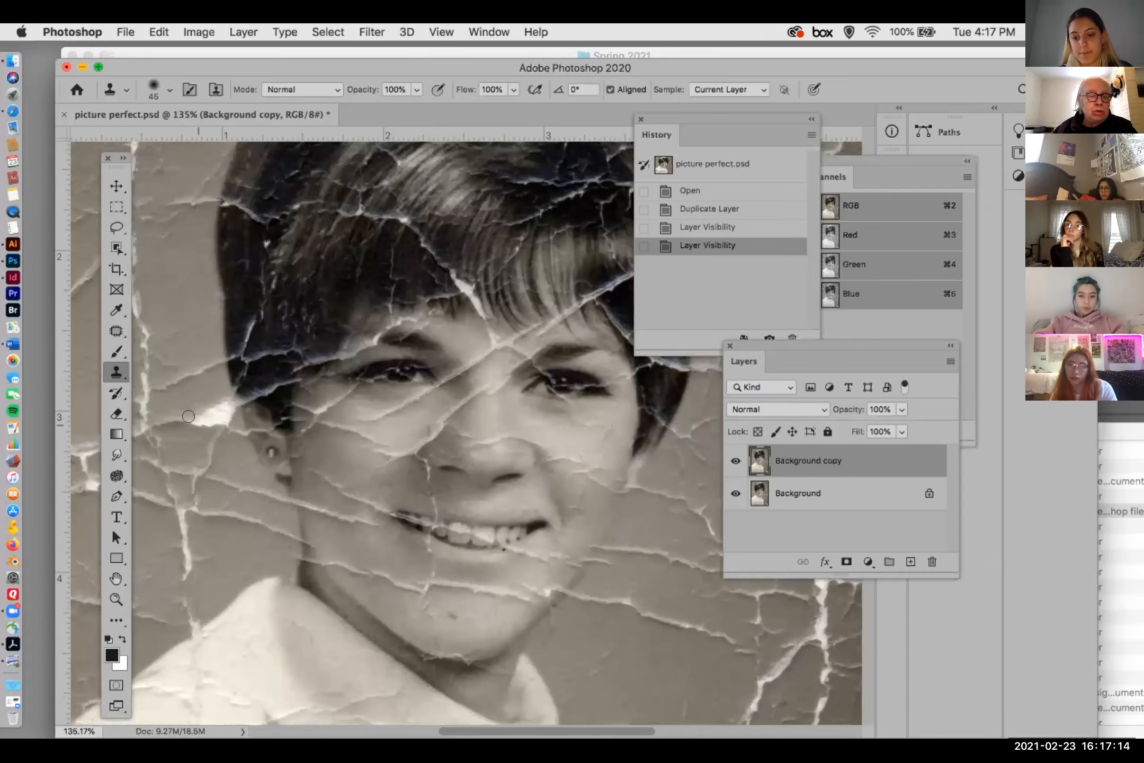
{"action": "left_click", "coordinate": [109, 366]}
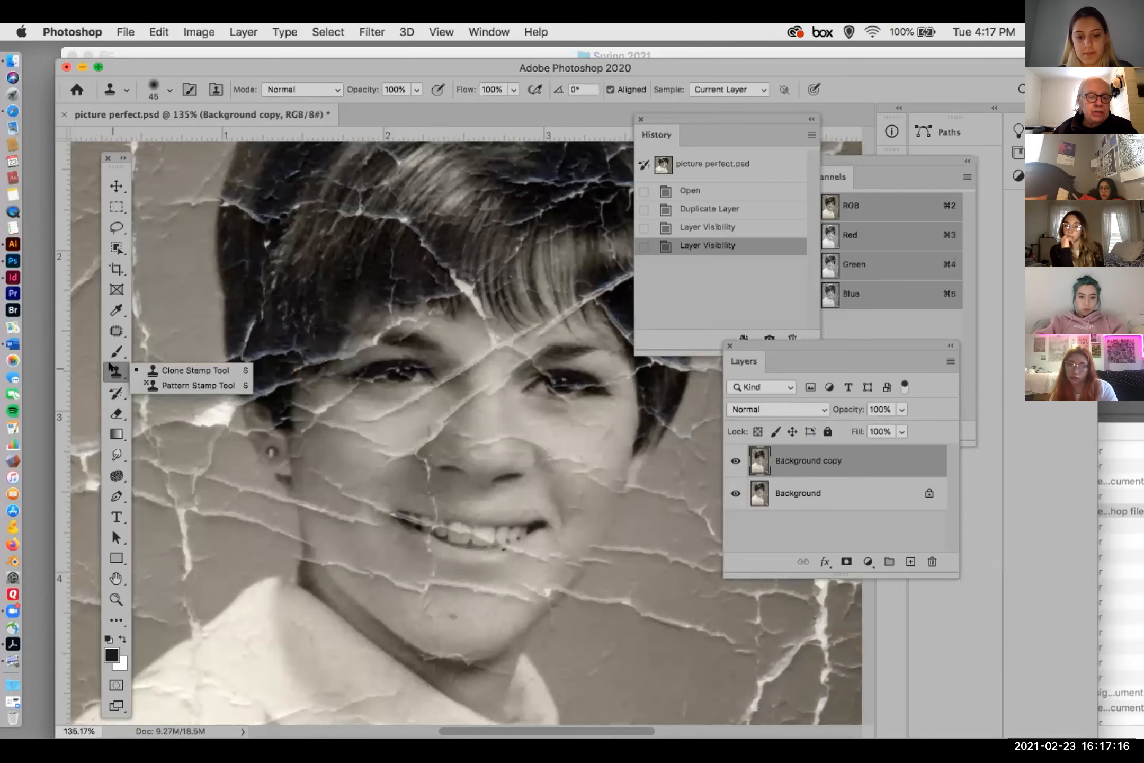
{"action": "left_click", "coordinate": [162, 372]}
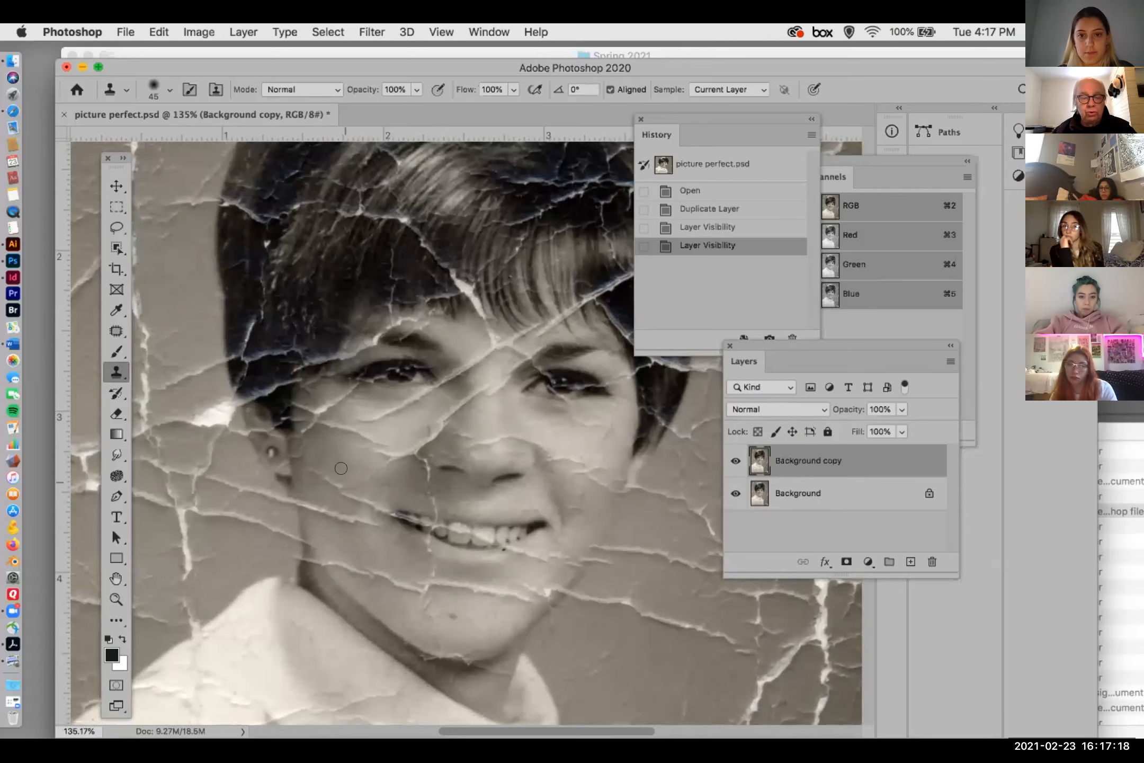
{"action": "scroll", "coordinate": [339, 476], "scroll_direction": "up", "scroll_amount": 3}
{"action": "scroll", "coordinate": [339, 475], "scroll_direction": "down", "scroll_amount": 3}
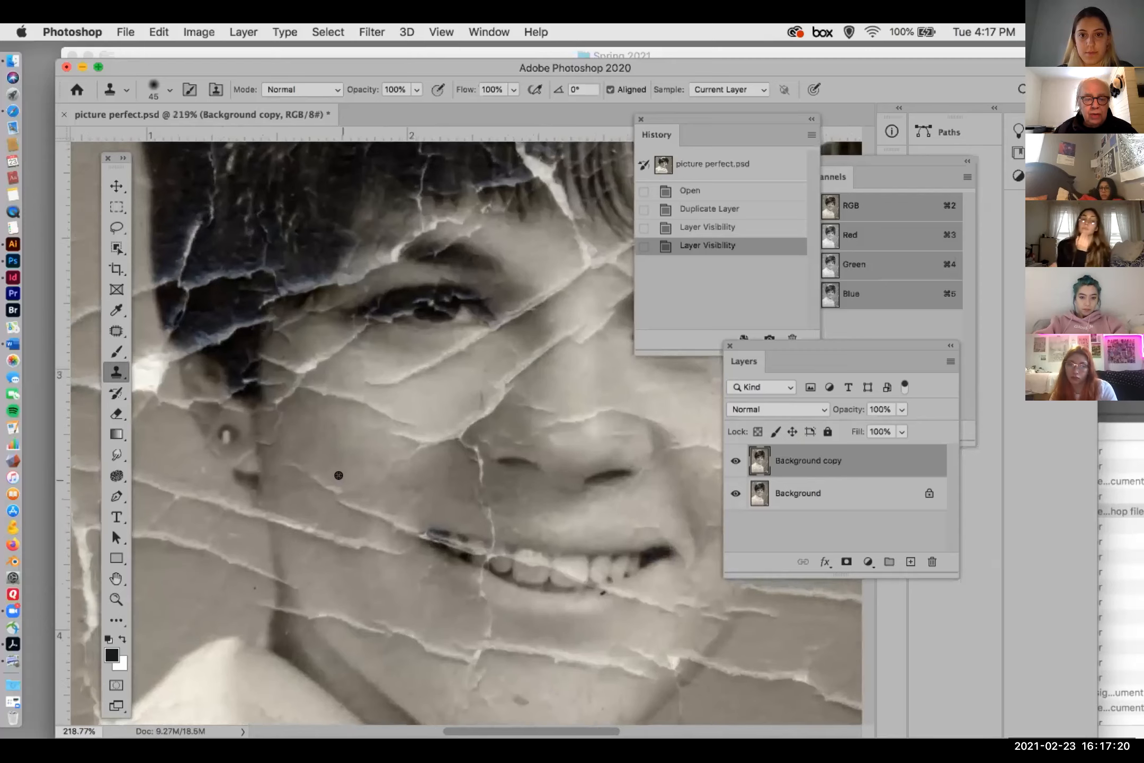
{"action": "scroll", "coordinate": [339, 475], "scroll_direction": "up", "scroll_amount": 4}
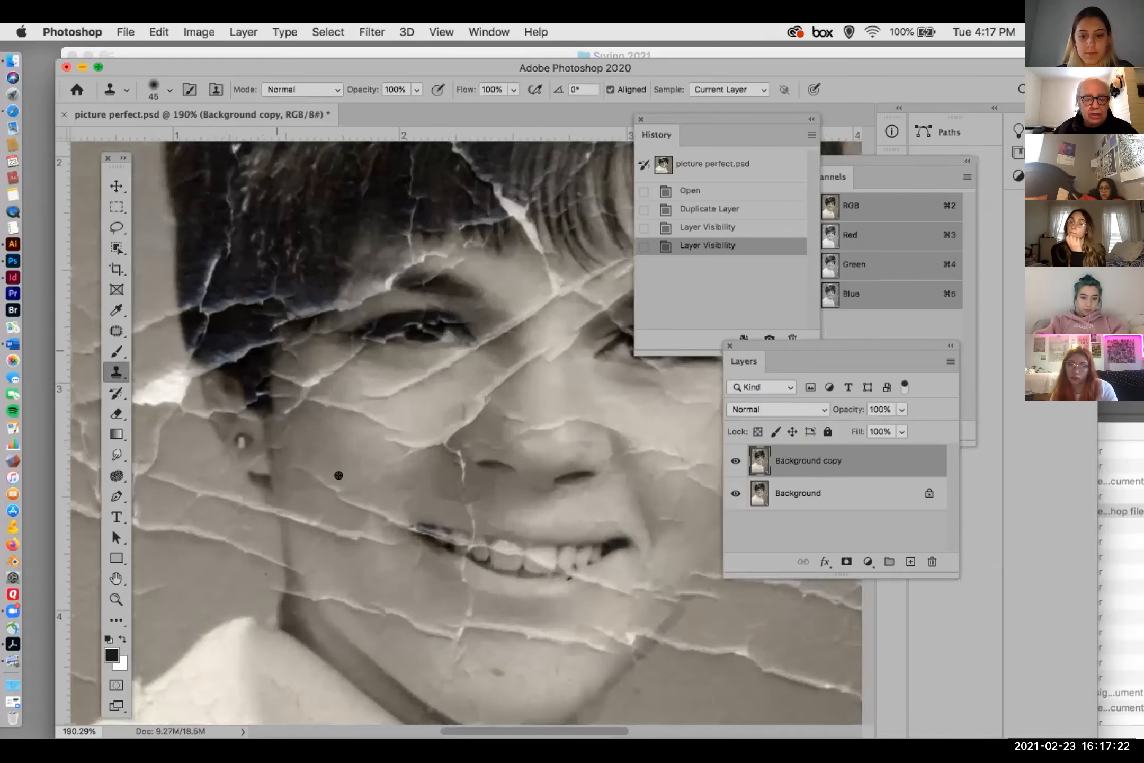
{"action": "scroll", "coordinate": [339, 475], "scroll_direction": "up", "scroll_amount": 1}
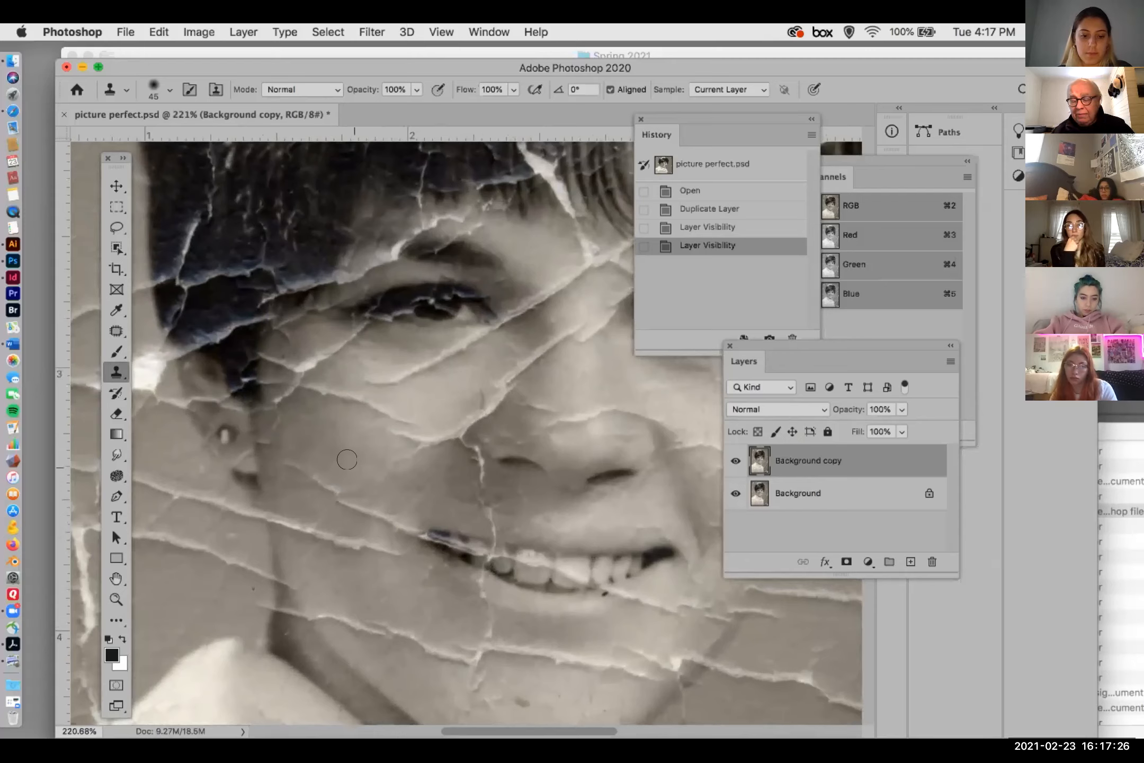
{"action": "key", "text": "bracketleft"}
{"action": "key", "text": "bracketleft"}
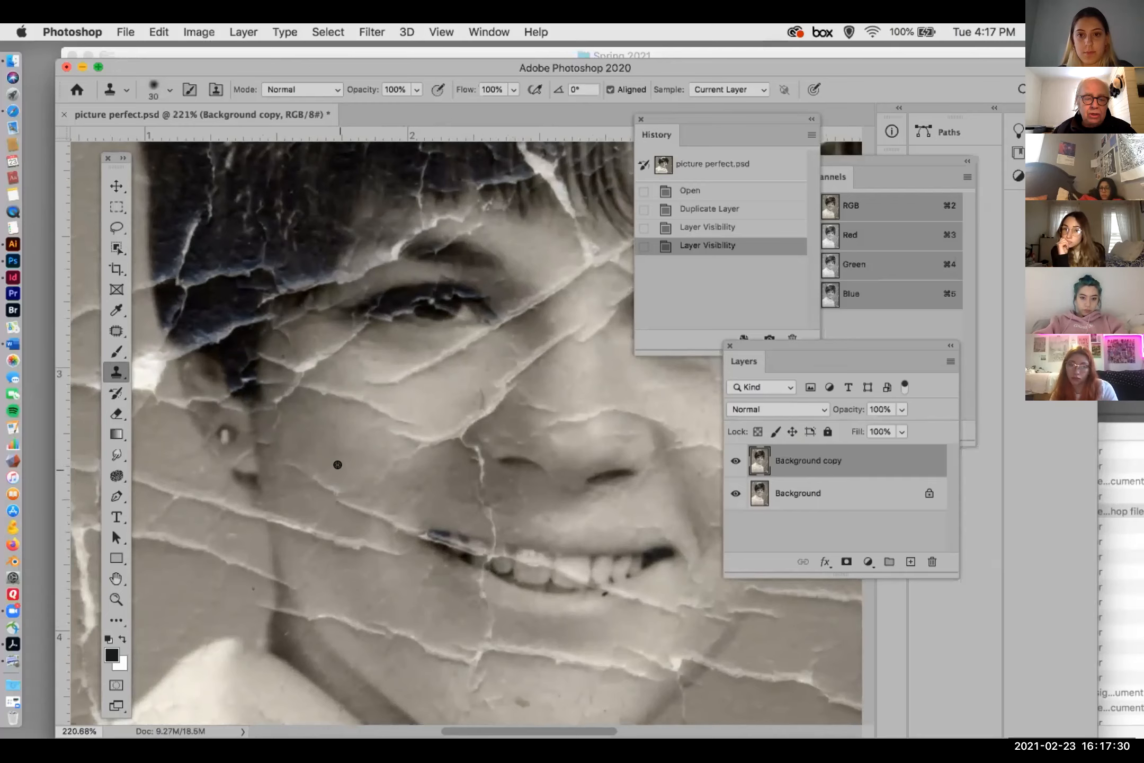
{"action": "left_click", "coordinate": [316, 479]}
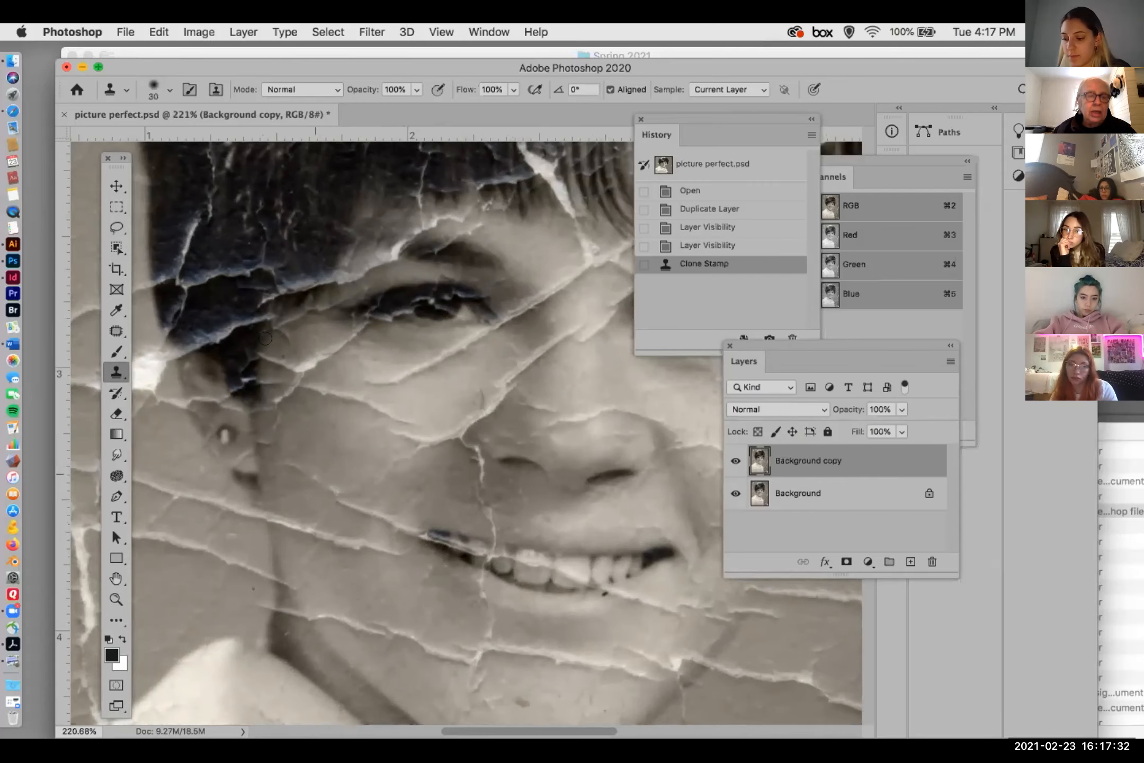
- Check the Clone Stamp's brush settings and clone away the faint crack running across the cheek from the mouth crack toward the ear
{"action": "left_click", "coordinate": [152, 87]}
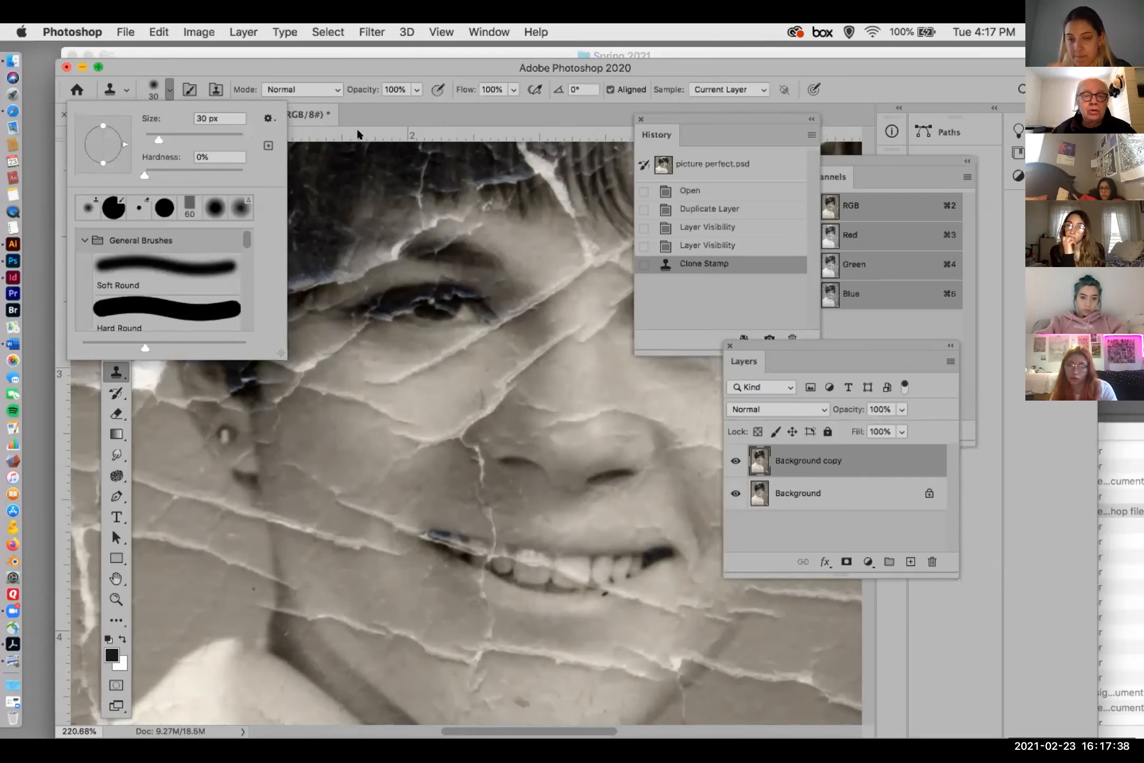
{"action": "left_click", "coordinate": [182, 56]}
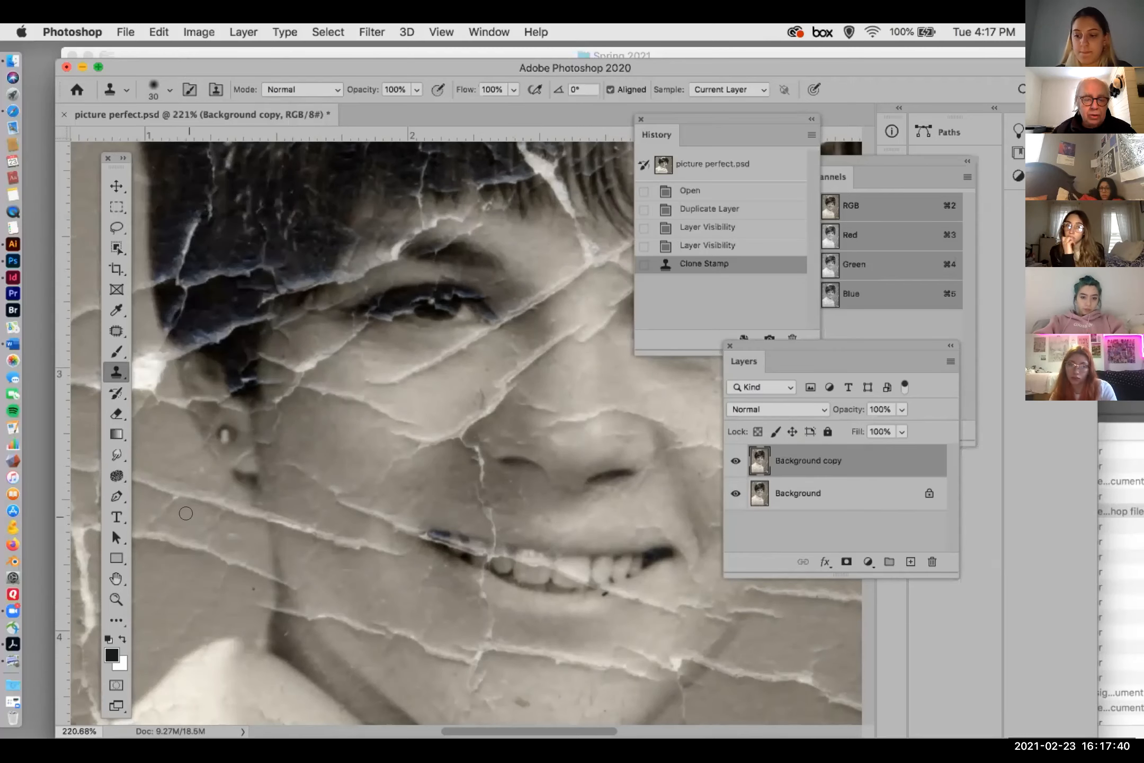
{"action": "scroll", "coordinate": [352, 504], "scroll_direction": "up", "scroll_amount": 1}
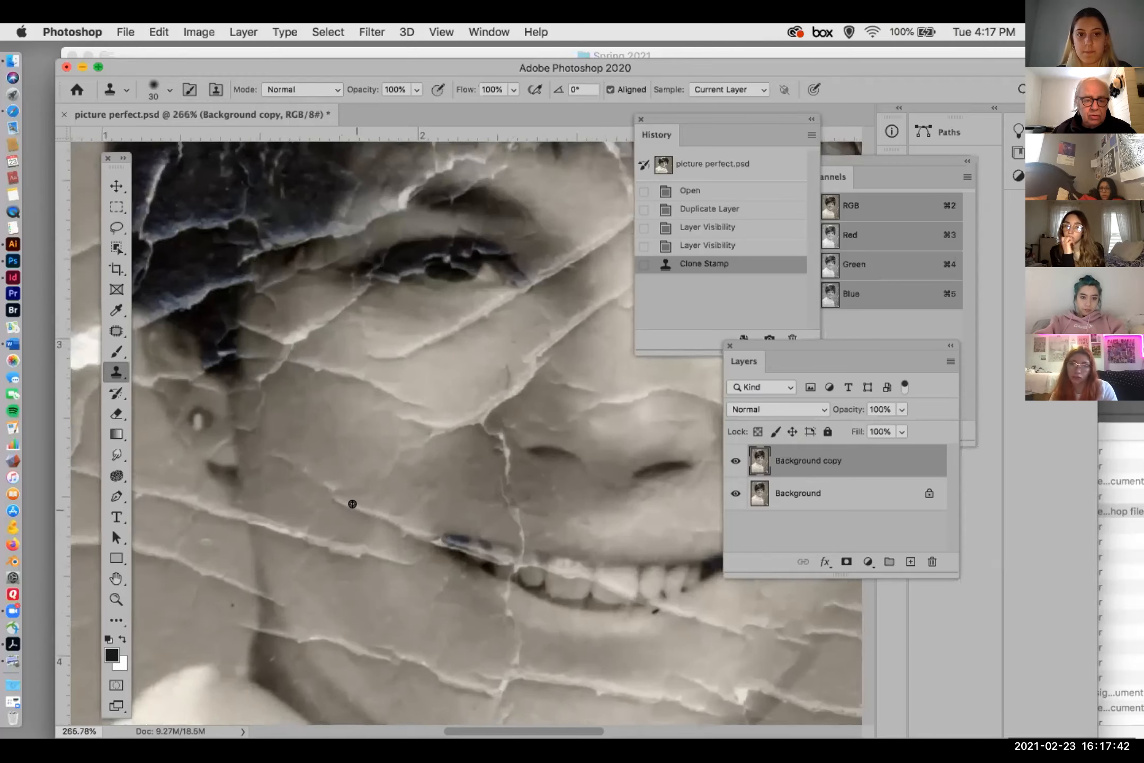
{"action": "scroll", "coordinate": [352, 504], "scroll_direction": "up", "scroll_amount": 2}
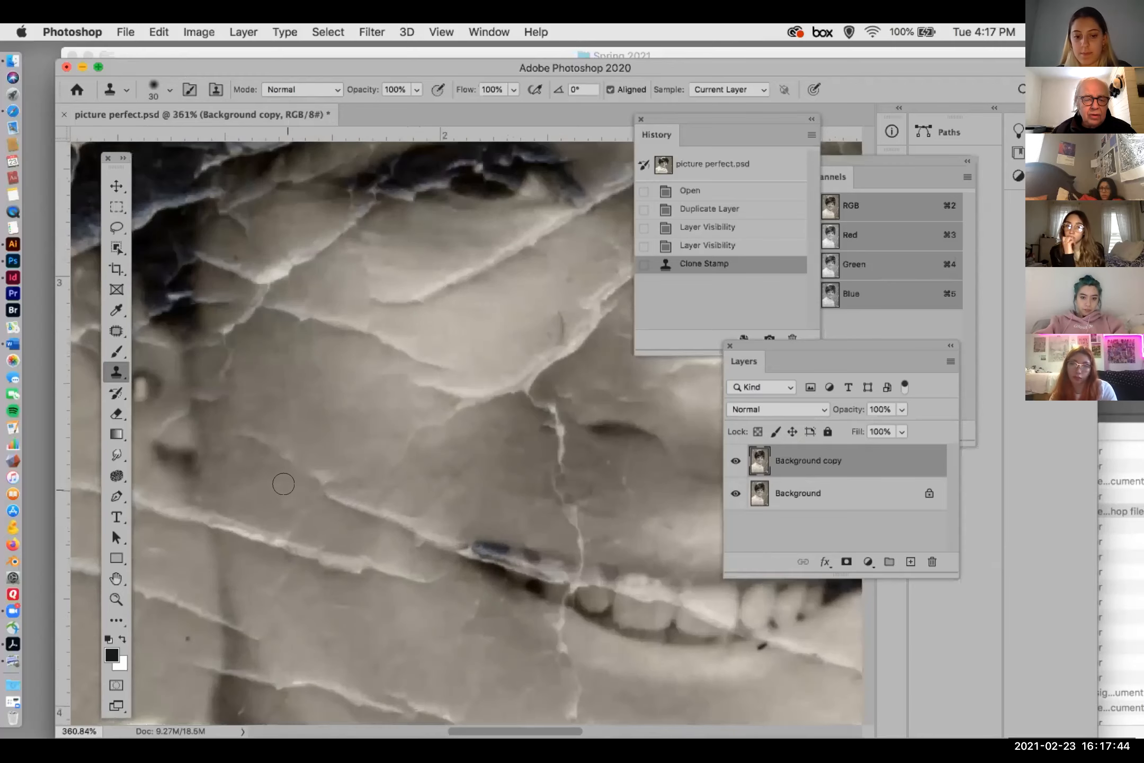
{"action": "left_click", "coordinate": [310, 468]}
{"action": "left_click", "coordinate": [283, 448]}
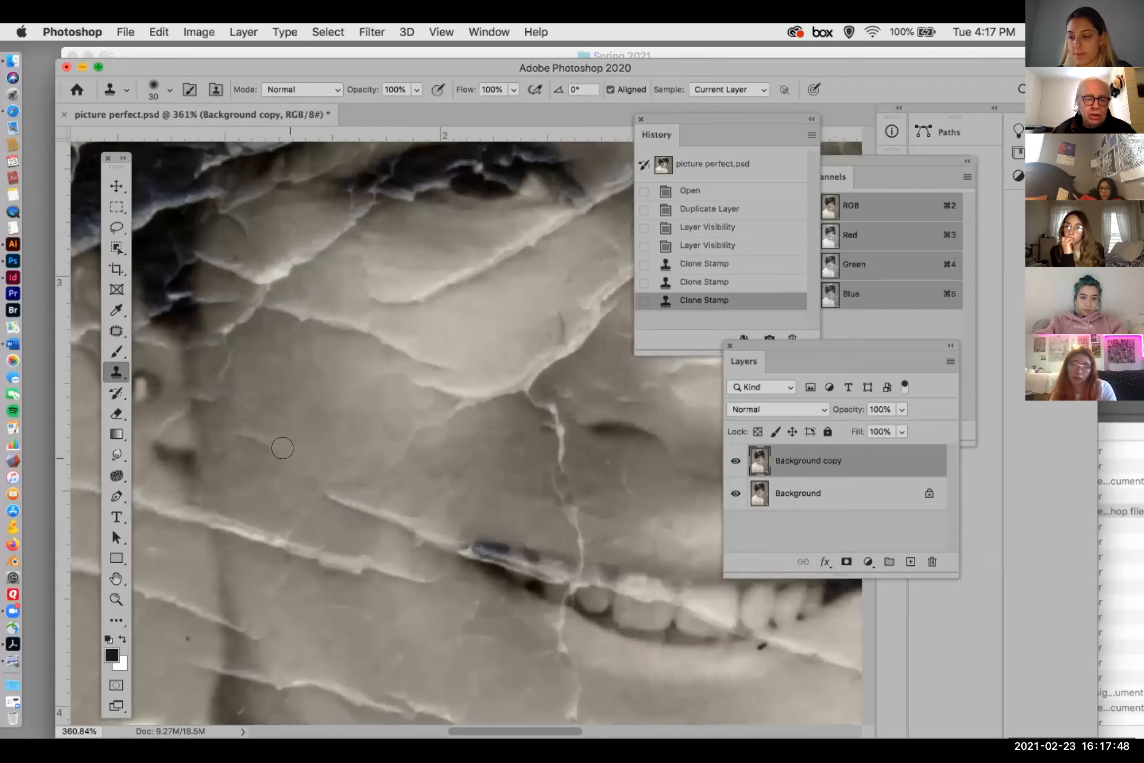
{"action": "left_click", "coordinate": [258, 431]}
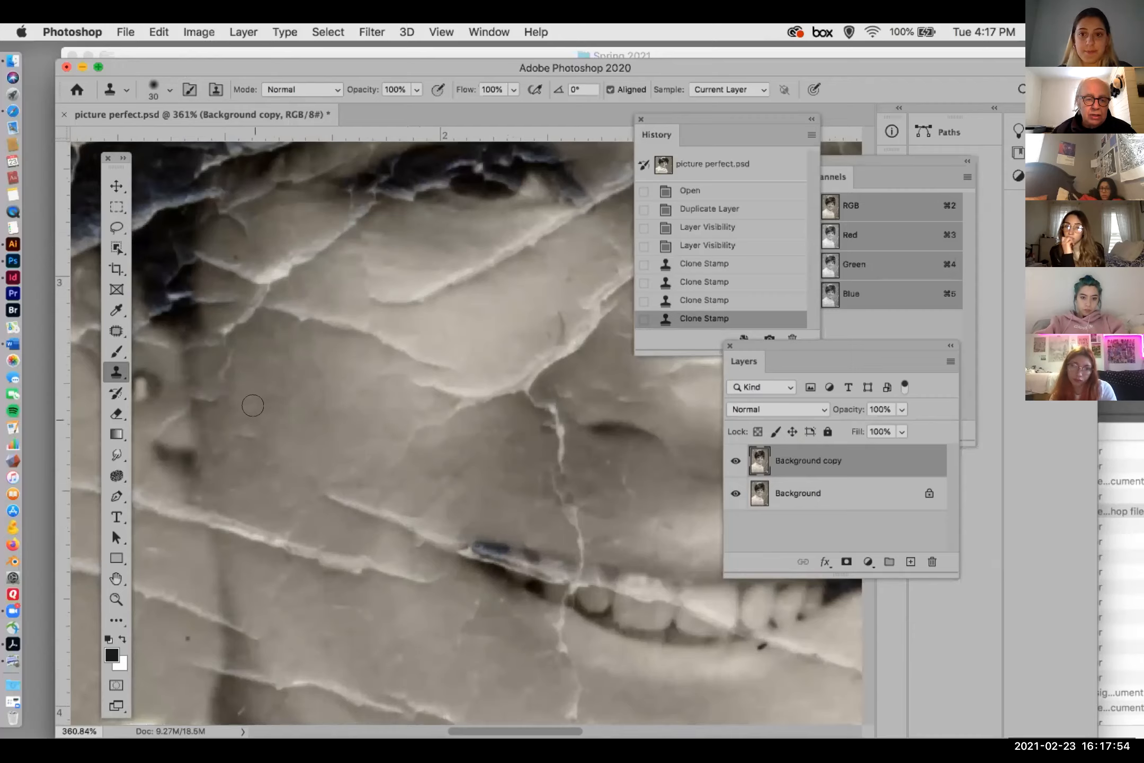
{"action": "left_click", "coordinate": [241, 420]}
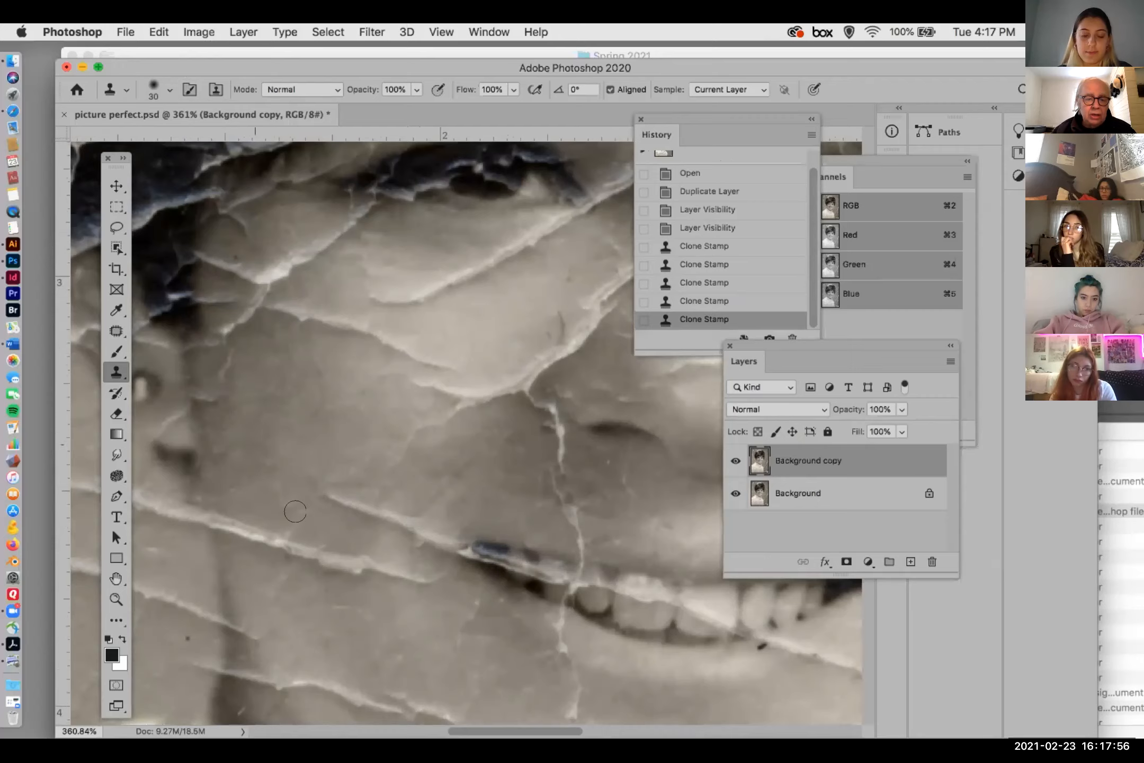
- Clone skin over the upper end of the crack leading to the mouth corner, and touch up the cheek with a 15 px brush
{"action": "left_click", "coordinate": [333, 516]}
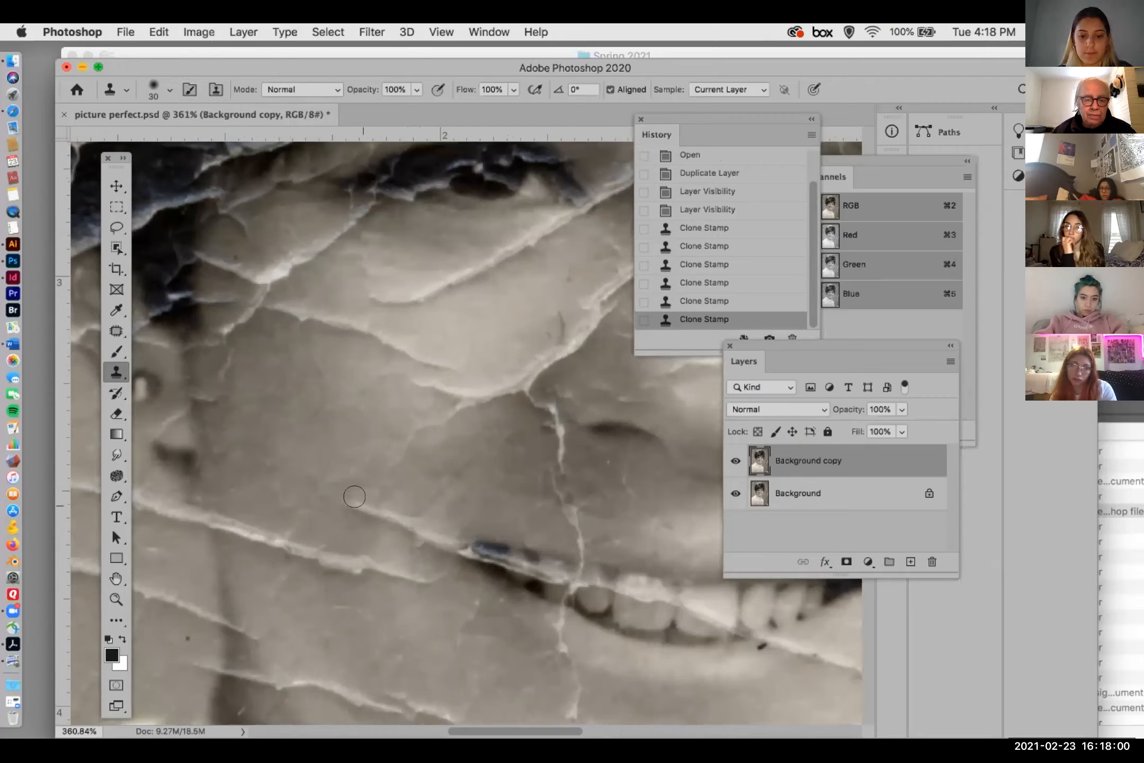
{"action": "left_click", "coordinate": [361, 536]}
{"action": "left_click", "coordinate": [355, 497]}
{"action": "key", "text": "bracketleft"}
{"action": "key", "text": "bracketleft"}
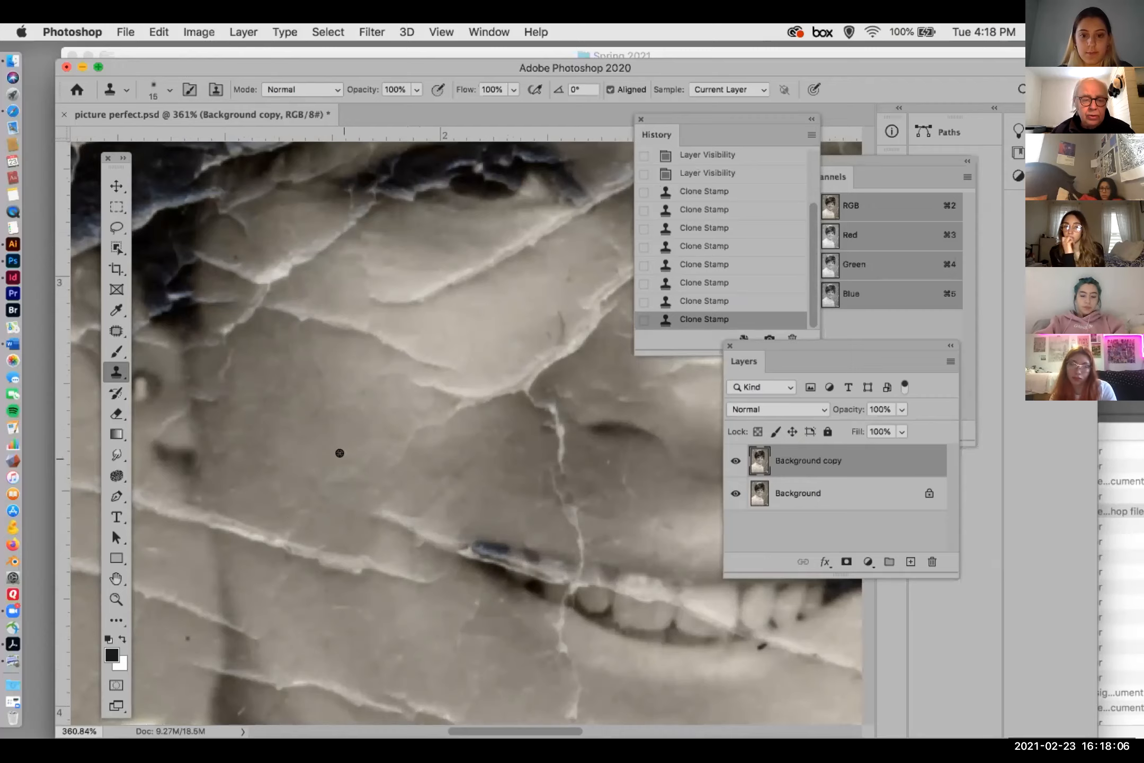
{"action": "left_click", "coordinate": [342, 459]}
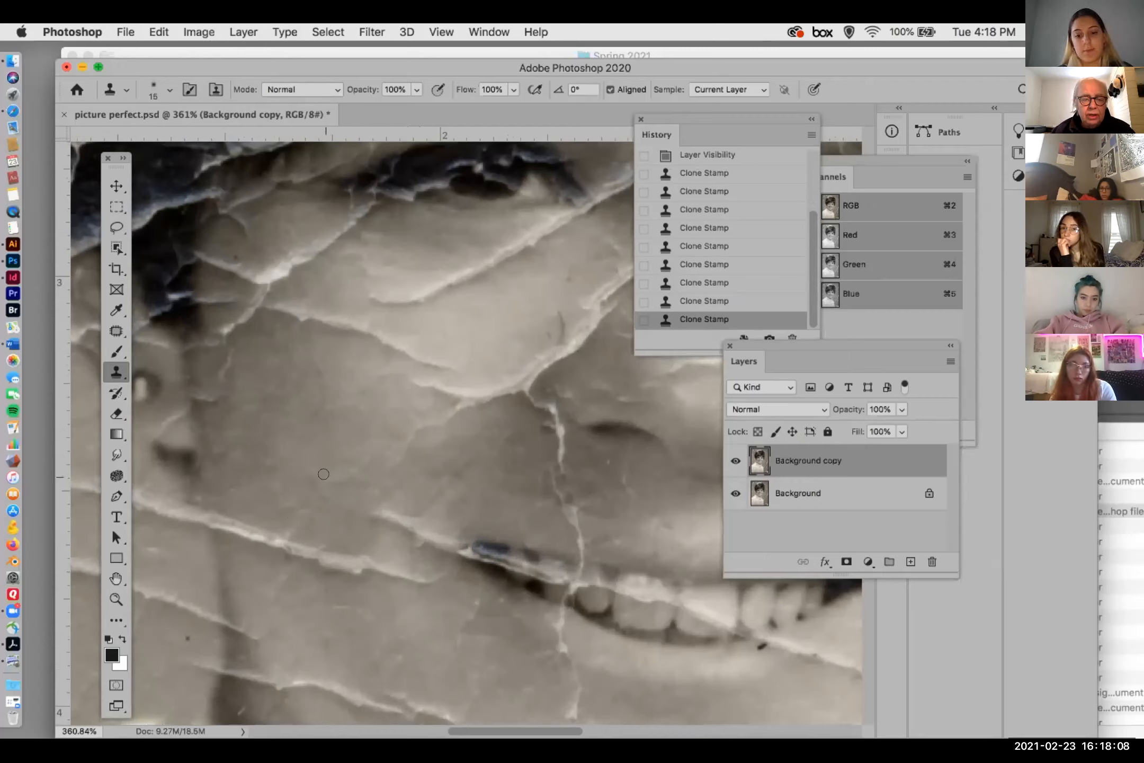
- Enlarge the Clone Stamp brush to 30 px and clone skin over the middle of the long crack across the lower cheek
{"action": "left_click", "coordinate": [323, 566]}
{"action": "key", "text": "bracketright"}
{"action": "key", "text": "bracketright"}
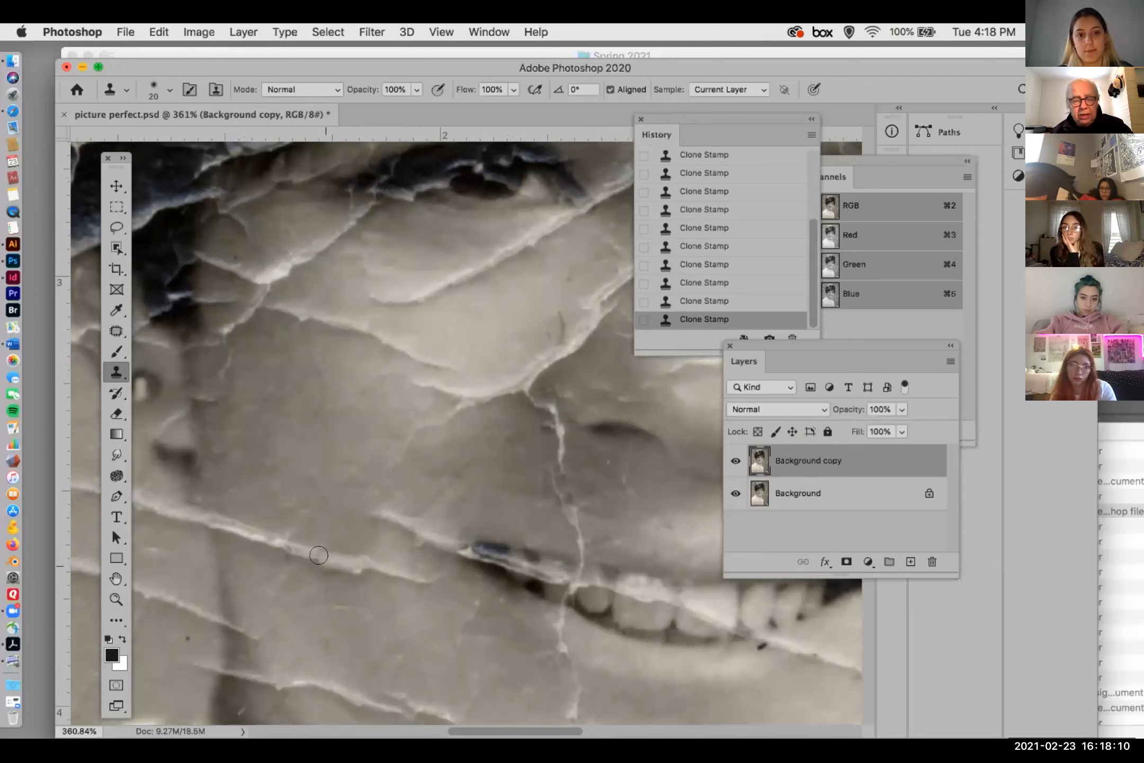
{"action": "key", "text": "bracketright"}
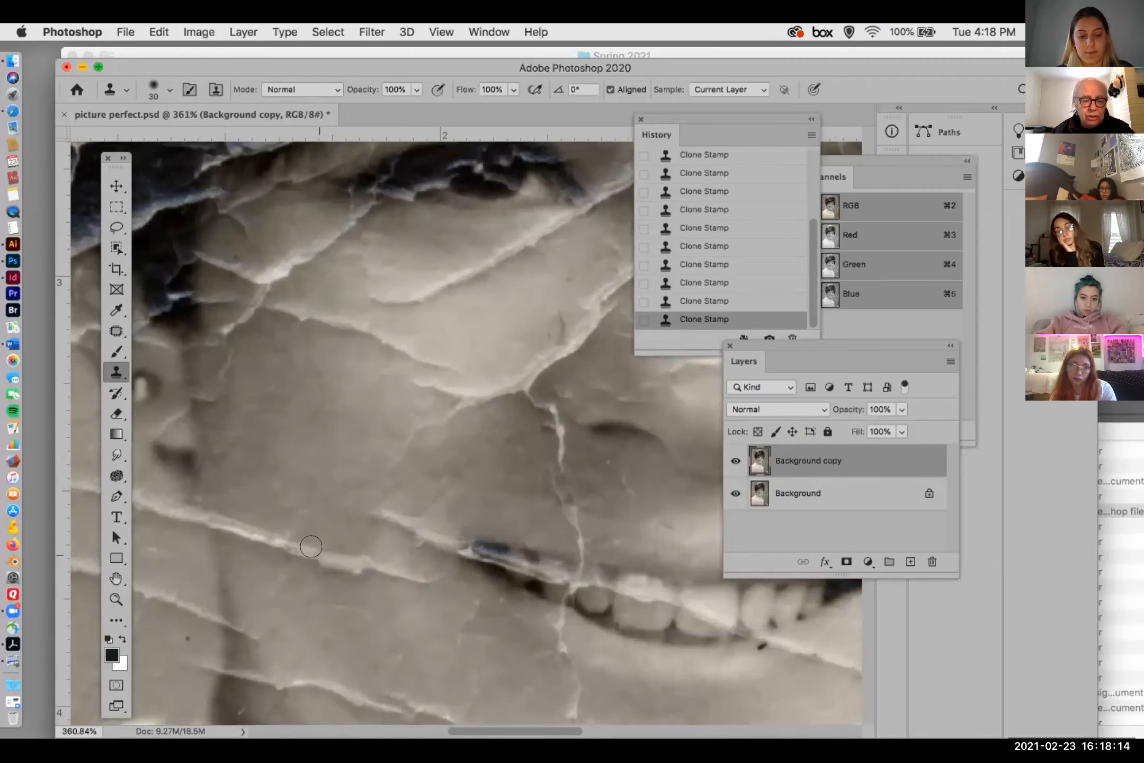
{"action": "mouse_move", "coordinate": [320, 555]}
{"action": "left_mouse_down"}
{"action": "mouse_move", "coordinate": [334, 523]}
{"action": "mouse_move", "coordinate": [345, 560]}
{"action": "left_mouse_up"}
{"action": "left_click", "coordinate": [336, 523], "text": "alt"}
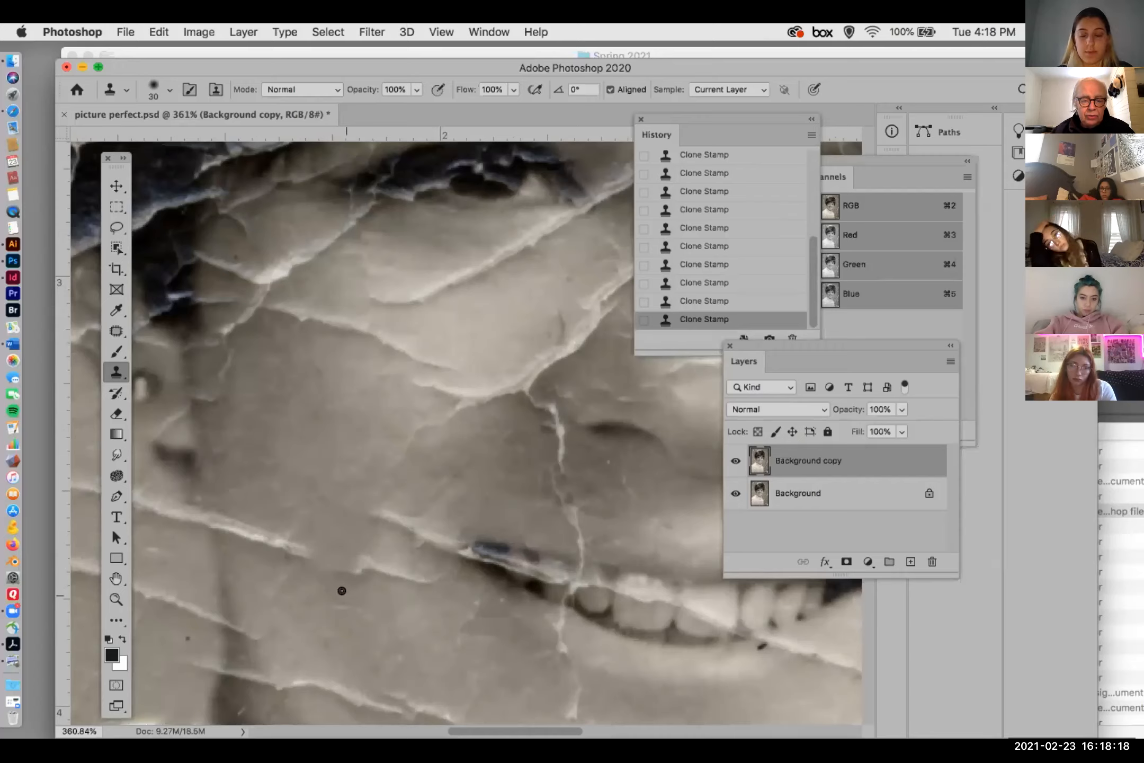
- Remove the long lower-cheek crack back to the jawline, cloning from freshly sampled skin above and below it
{"action": "left_click", "coordinate": [302, 512], "text": "alt"}
{"action": "mouse_move", "coordinate": [295, 544]}
{"action": "left_mouse_down"}
{"action": "mouse_move", "coordinate": [278, 561]}
{"action": "mouse_move", "coordinate": [278, 509]}
{"action": "mouse_move", "coordinate": [253, 522]}
{"action": "left_mouse_up"}
{"action": "left_click", "coordinate": [284, 577], "text": "alt"}
{"action": "left_click", "coordinate": [284, 500], "text": "alt"}
{"action": "left_click", "coordinate": [263, 565], "text": "alt"}
{"action": "left_click", "coordinate": [267, 502], "text": "alt"}
{"action": "left_click", "coordinate": [250, 551], "text": "alt"}
{"action": "left_click", "coordinate": [253, 533]}
{"action": "left_click", "coordinate": [248, 493], "text": "alt"}
{"action": "left_click", "coordinate": [238, 528]}
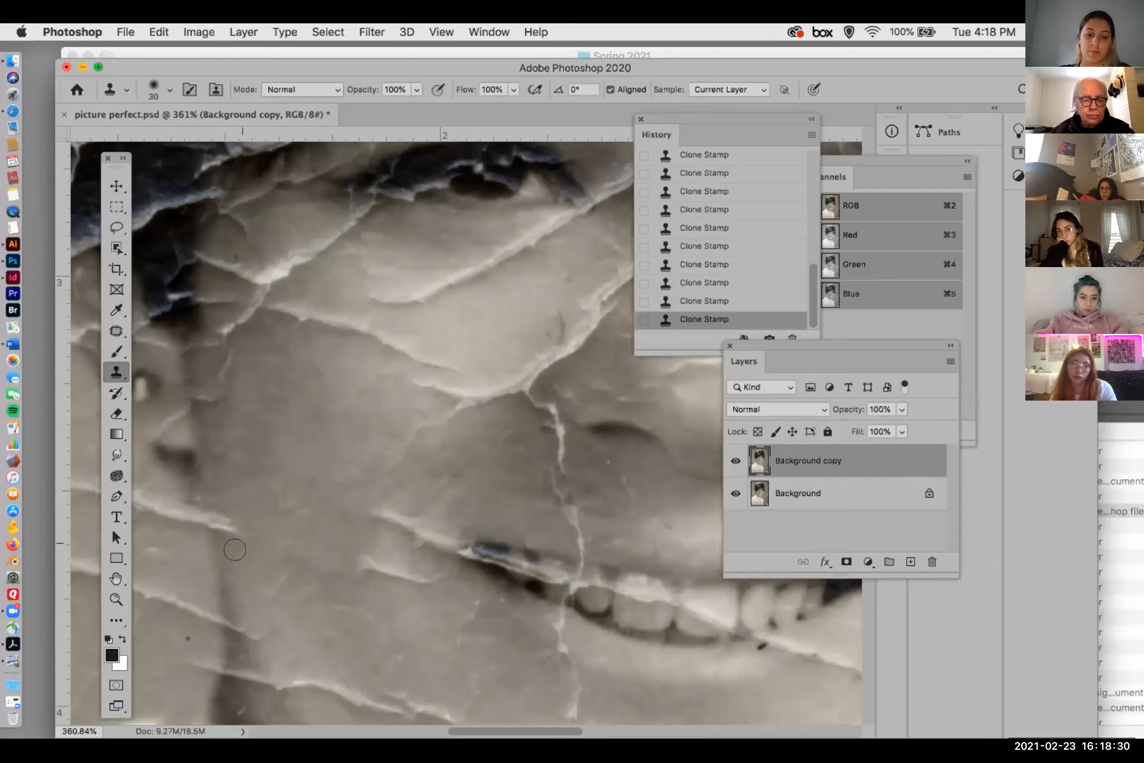
{"action": "left_click", "coordinate": [230, 523]}
{"action": "left_click", "coordinate": [225, 493], "text": "alt"}
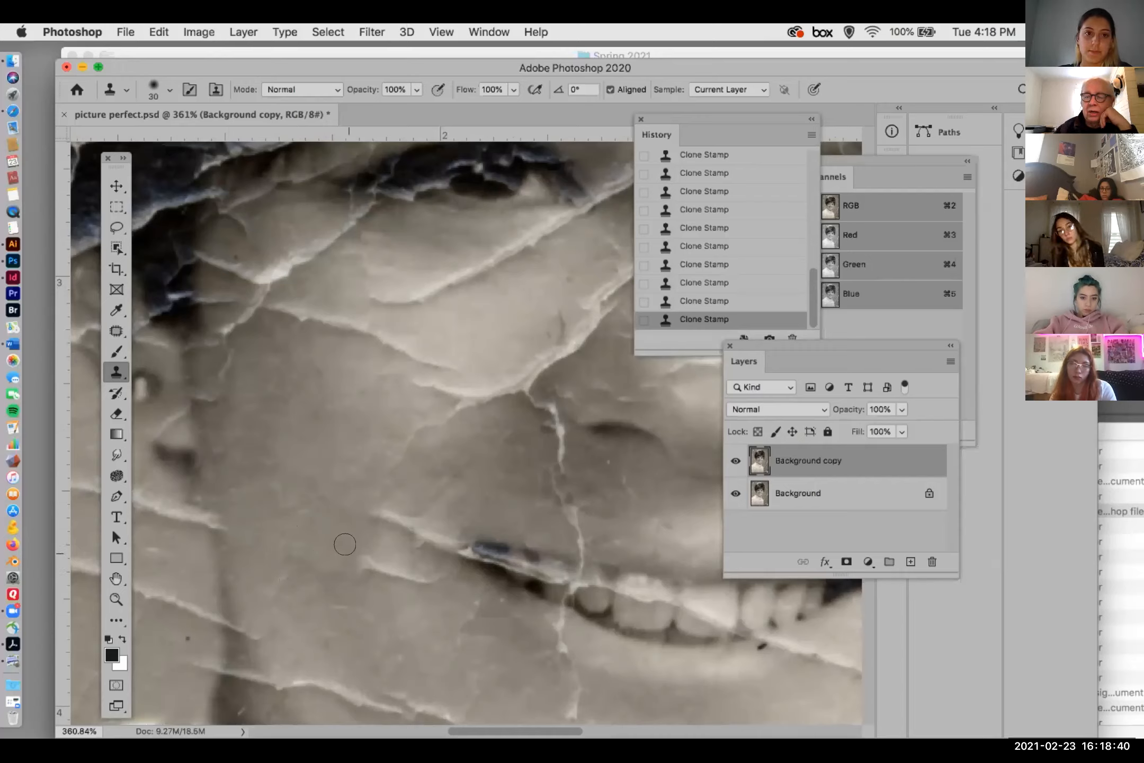
- Try a different opacity on the Background copy layer and return it to 100%
{"action": "left_click", "coordinate": [900, 409]}
{"action": "left_click_drag", "start_coordinate": [866, 421], "coordinate": [857, 421]}
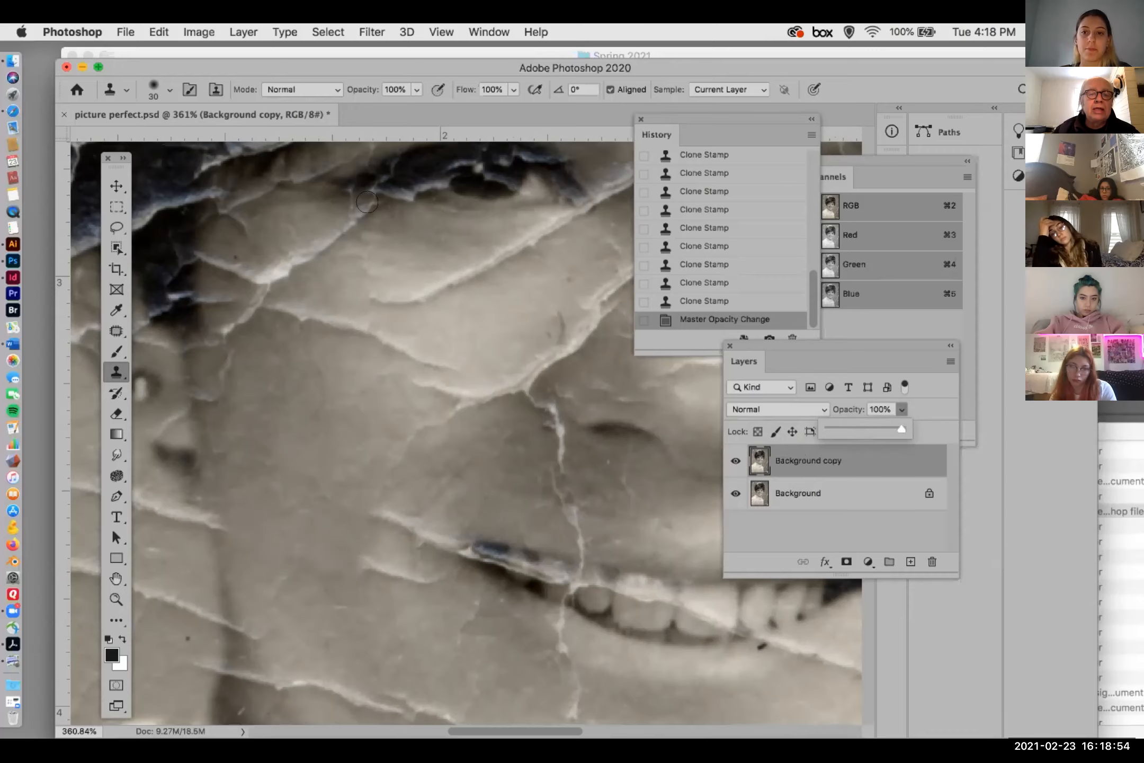
- Set the Clone Stamp opacity to 55%, blend sampled skin over the repaired lower cheek, and restore the opacity to 100%
{"action": "left_click_drag", "start_coordinate": [197, 64], "coordinate": [185, 99]}
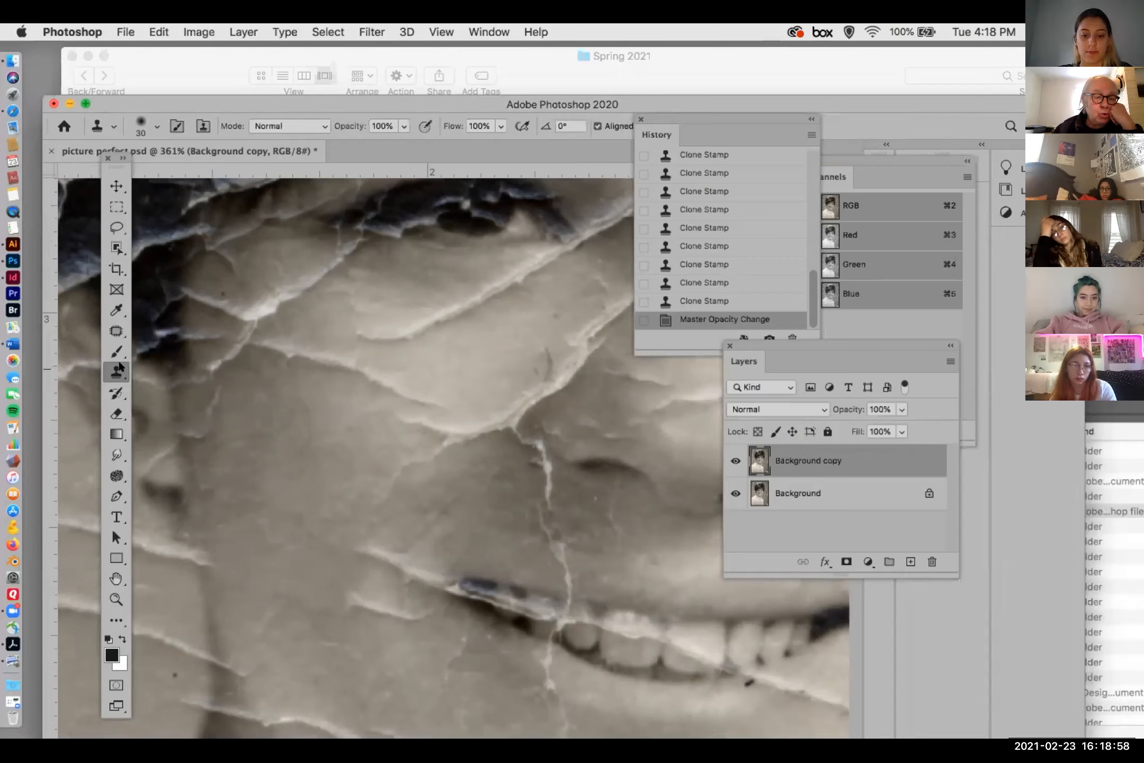
{"action": "left_click", "coordinate": [400, 126]}
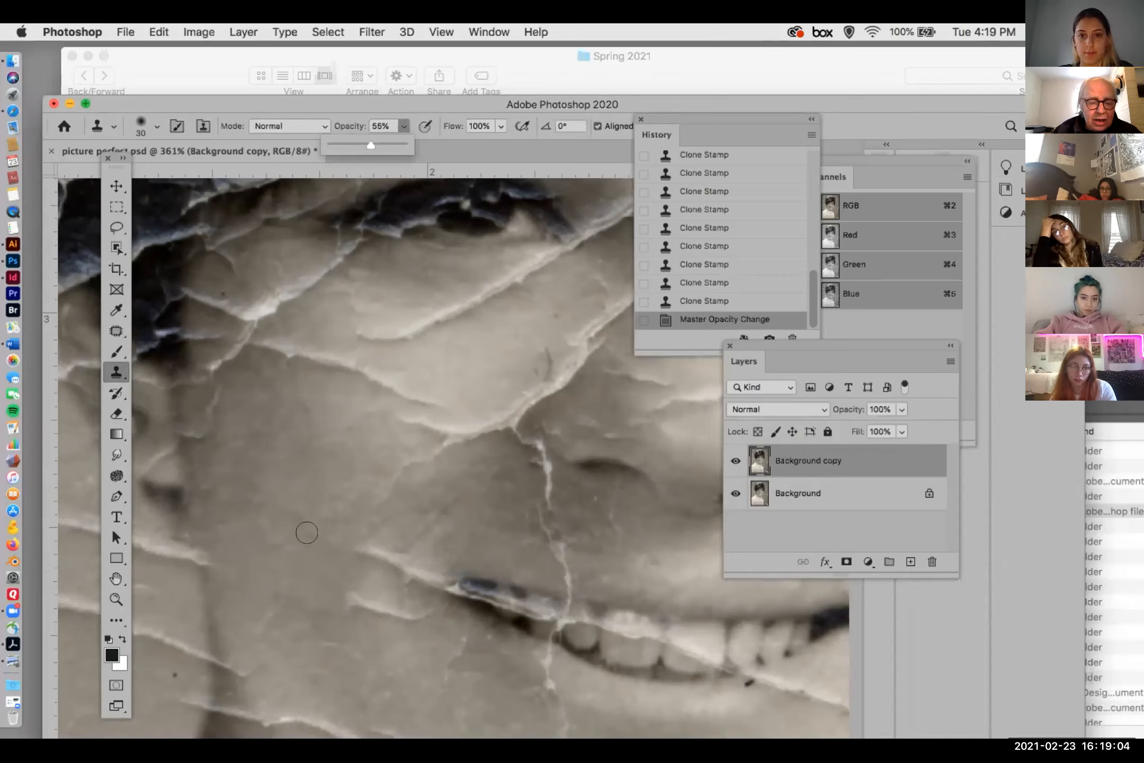
{"action": "left_click", "coordinate": [292, 568]}
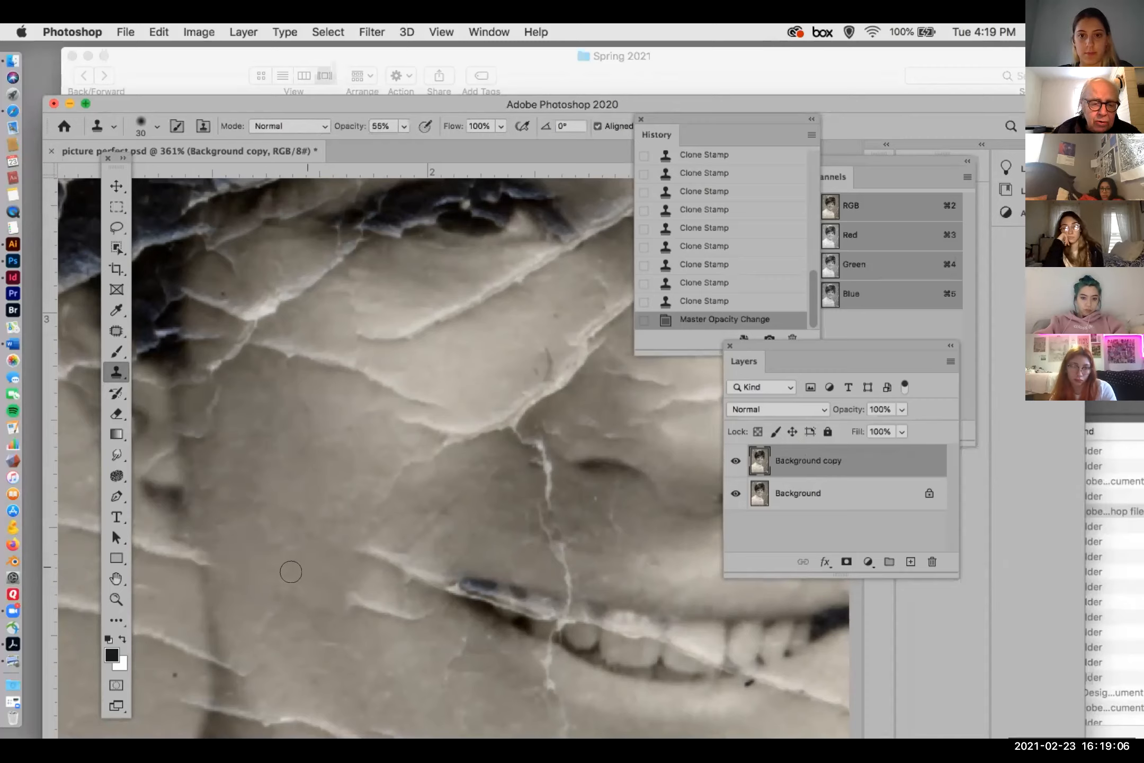
{"action": "left_click", "coordinate": [283, 582]}
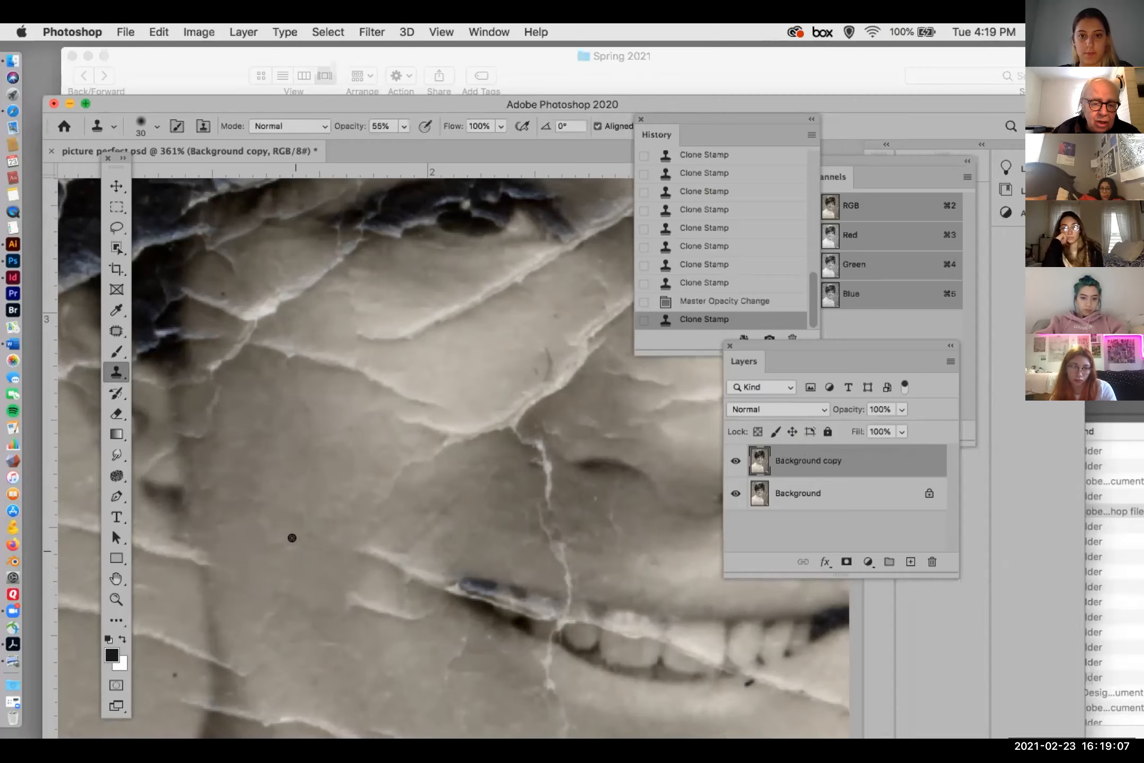
{"action": "left_click", "coordinate": [266, 574]}
{"action": "left_click", "coordinate": [236, 562]}
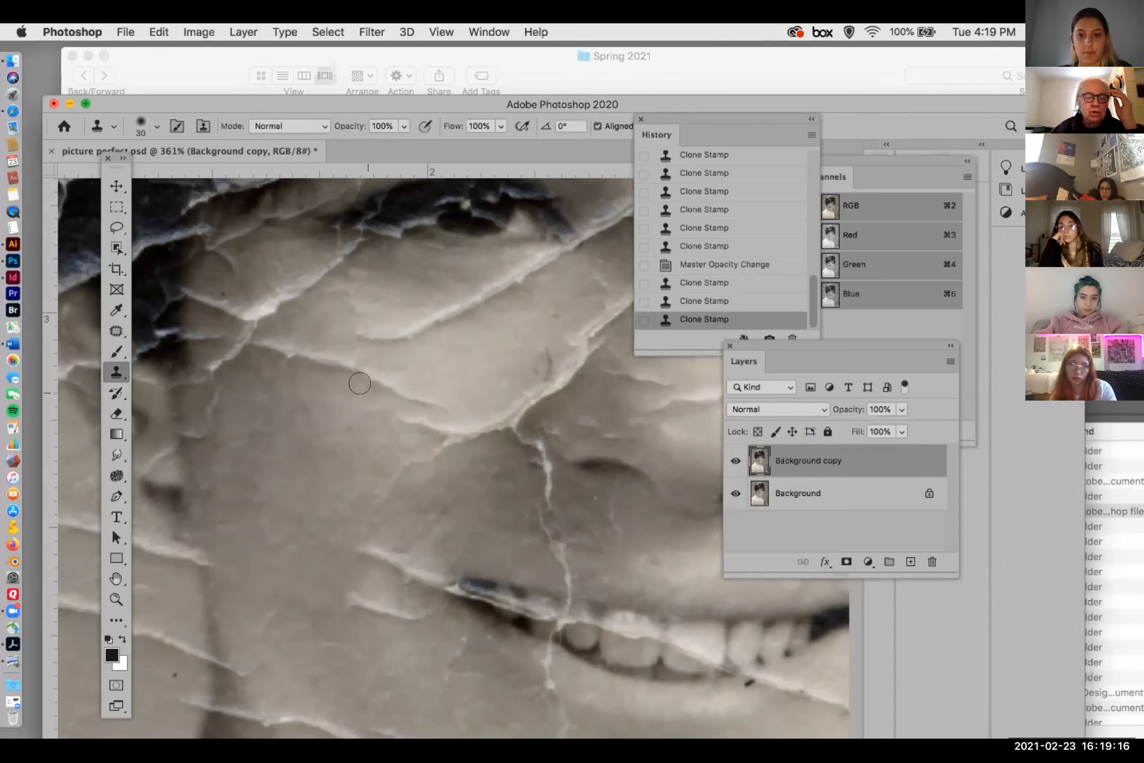
{"action": "left_click_drag", "start_coordinate": [330, 100], "coordinate": [336, 76]}
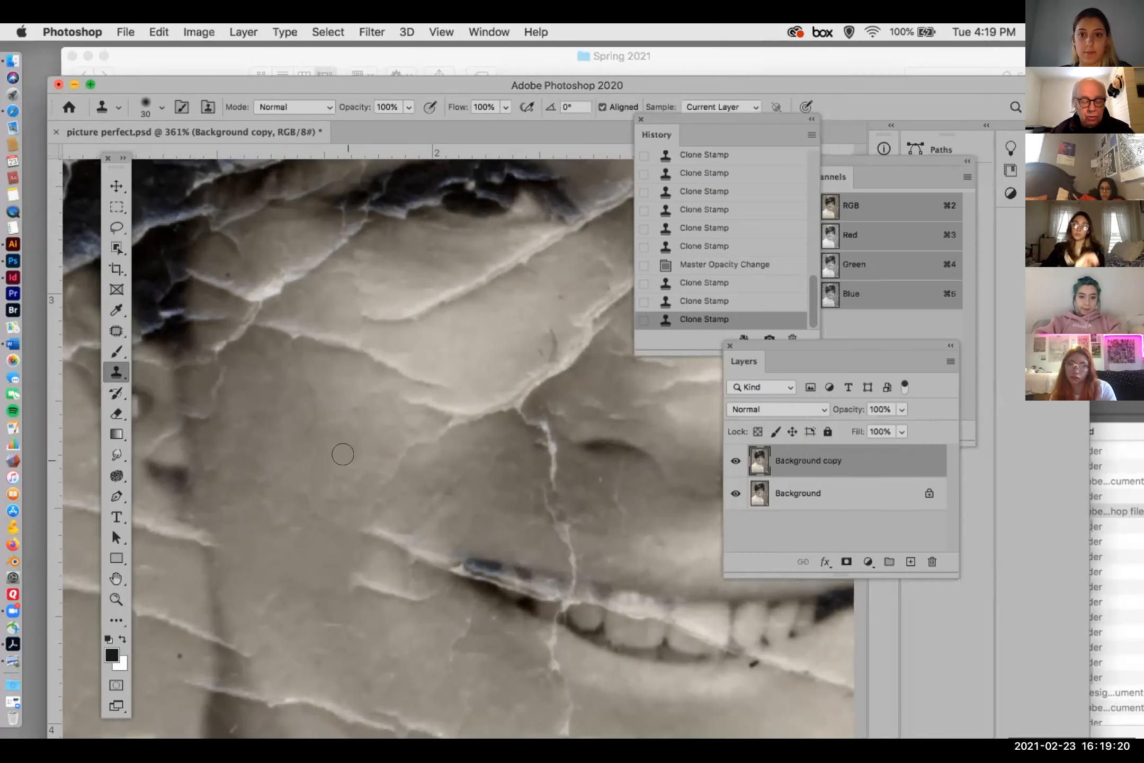
{"action": "scroll", "coordinate": [343, 454], "scroll_direction": "down", "scroll_amount": 1}
{"action": "scroll", "coordinate": [343, 454], "scroll_direction": "down", "scroll_amount": 3}
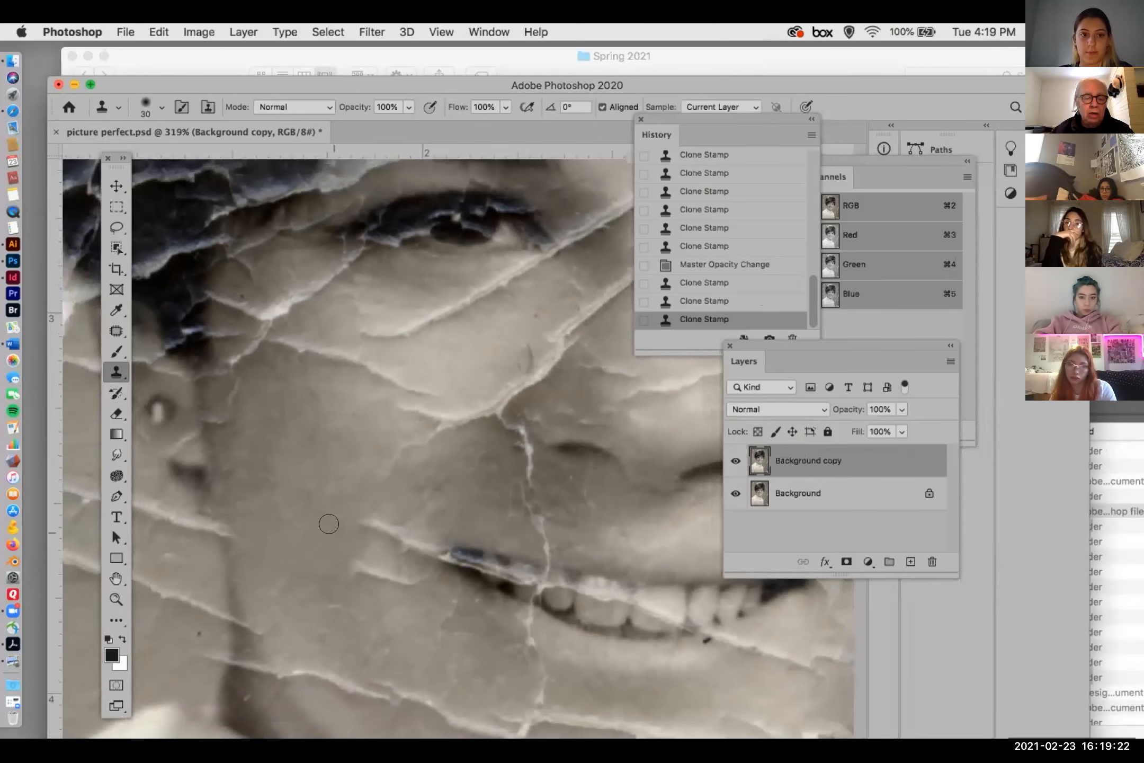
- Enlarge the Spot Healing Brush to 50 px and heal spots along the crack in the light area below the jaw
{"action": "scroll", "coordinate": [329, 524], "scroll_direction": "down", "scroll_amount": 10}
{"action": "scroll", "coordinate": [329, 524], "scroll_direction": "down", "scroll_amount": 3}
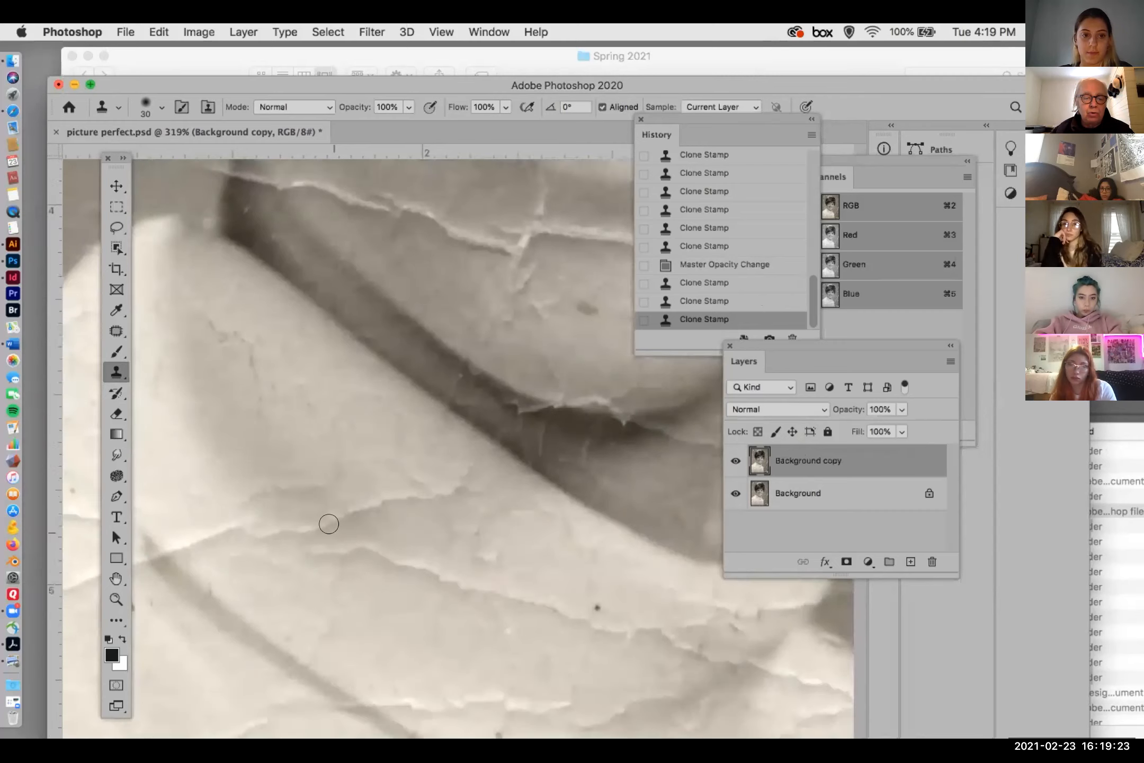
{"action": "left_click", "coordinate": [121, 332]}
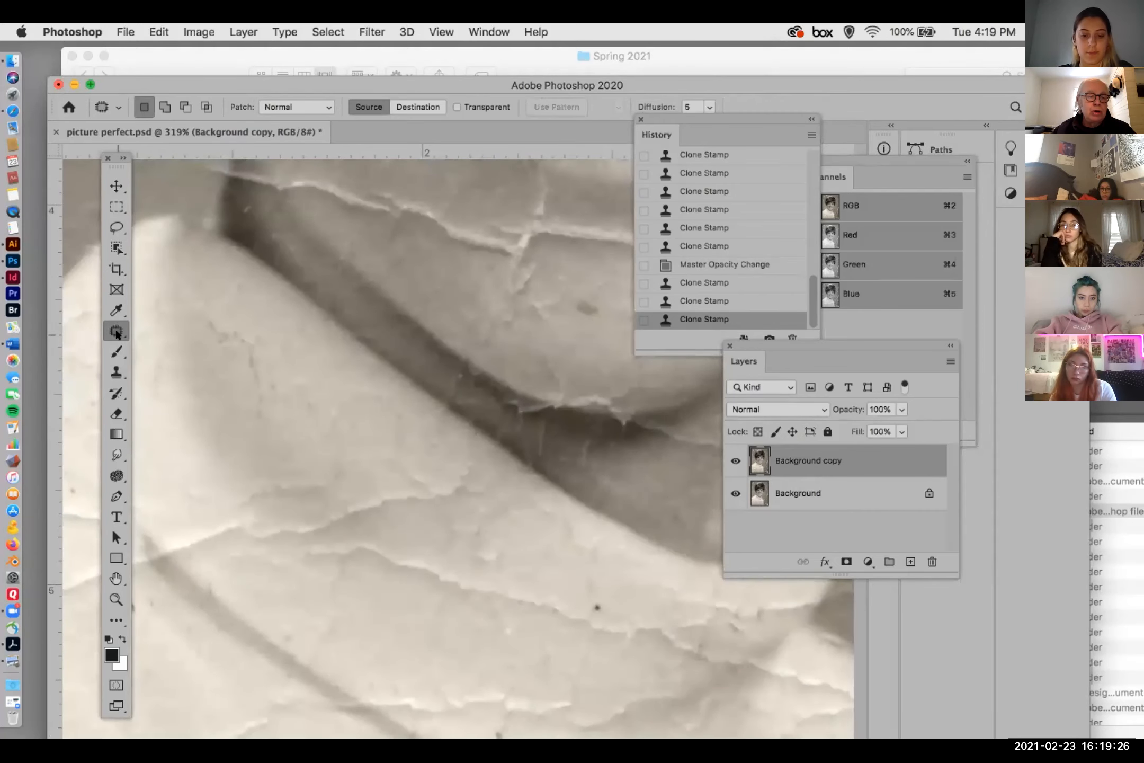
{"action": "left_click", "coordinate": [187, 331]}
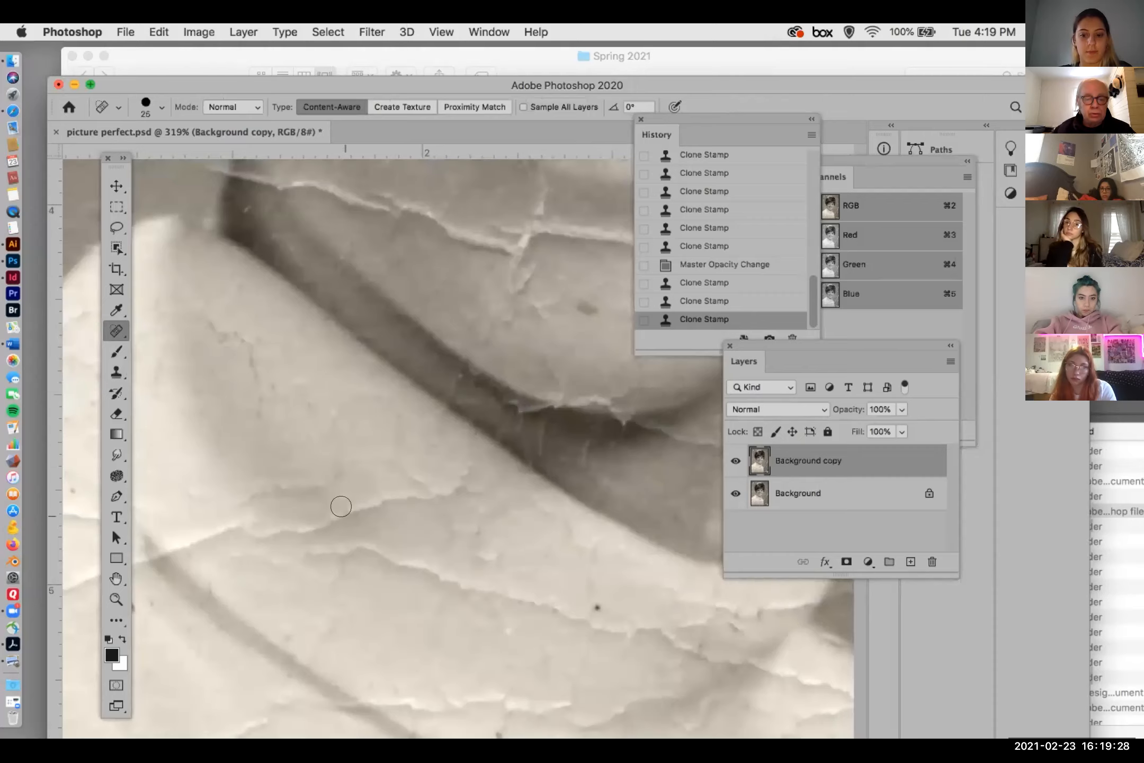
{"action": "key", "text": "bracketright"}
{"action": "key", "text": "bracketright"}
{"action": "key", "text": "bracketright"}
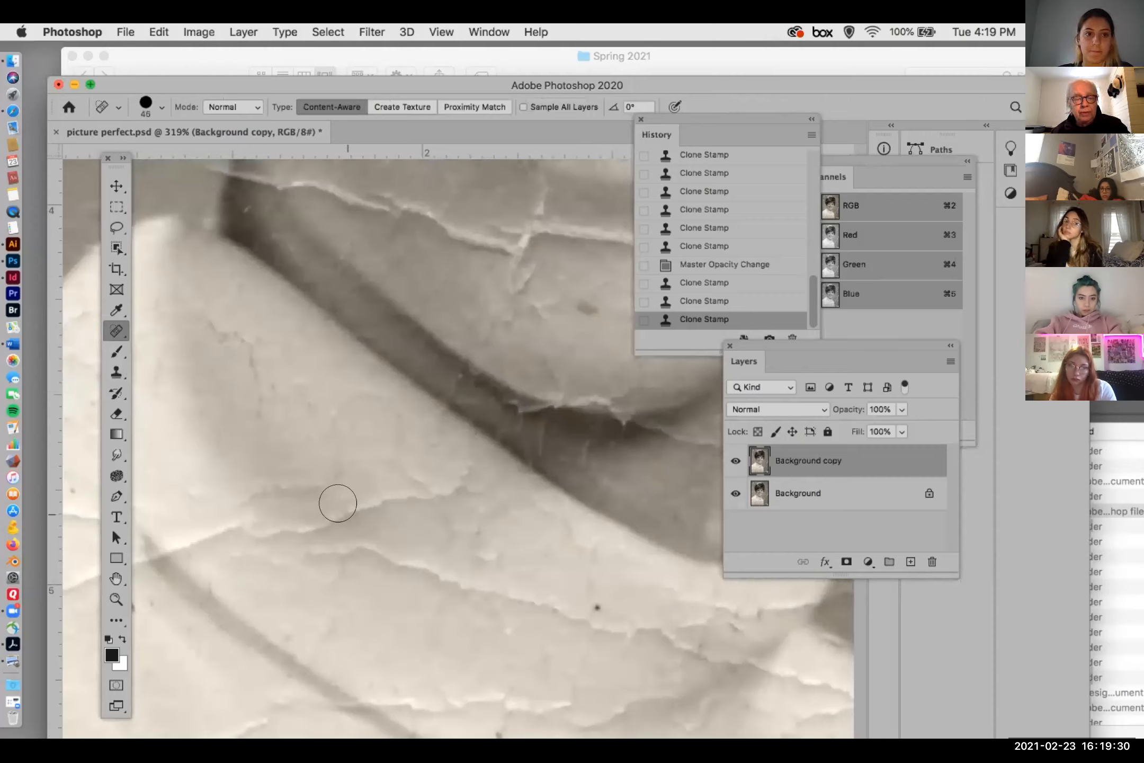
{"action": "left_click_drag", "start_coordinate": [368, 491], "coordinate": [392, 501]}
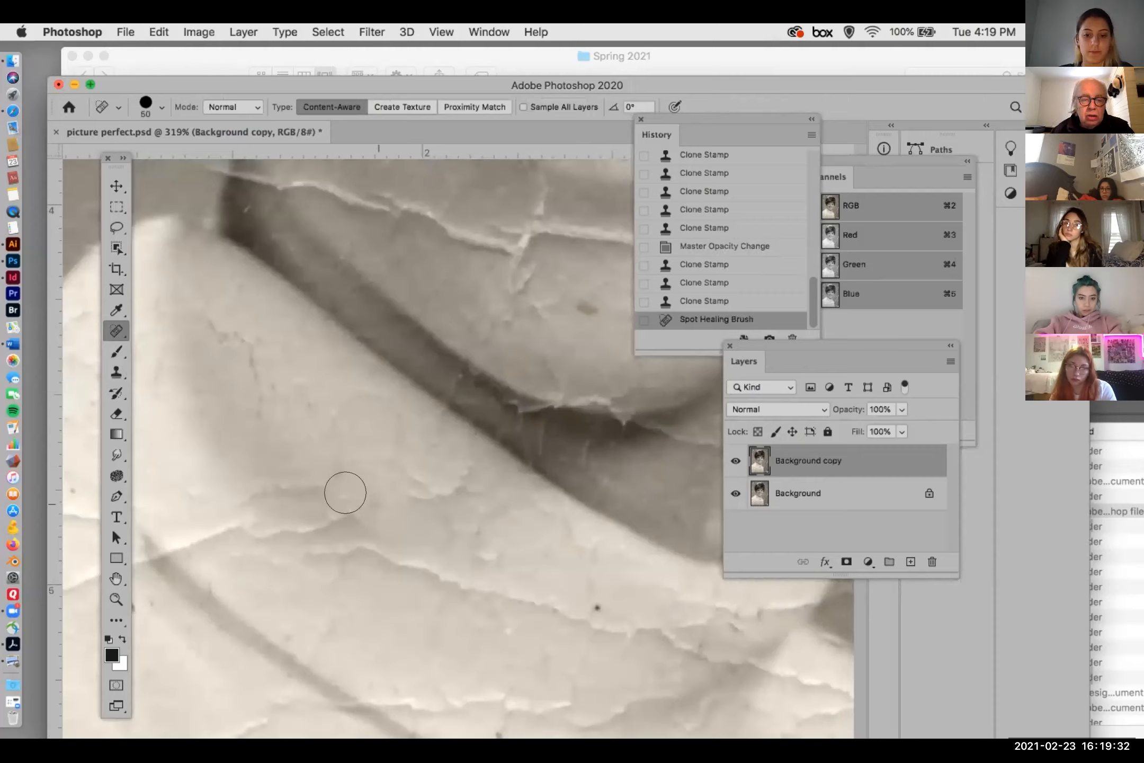
{"action": "left_click", "coordinate": [330, 485]}
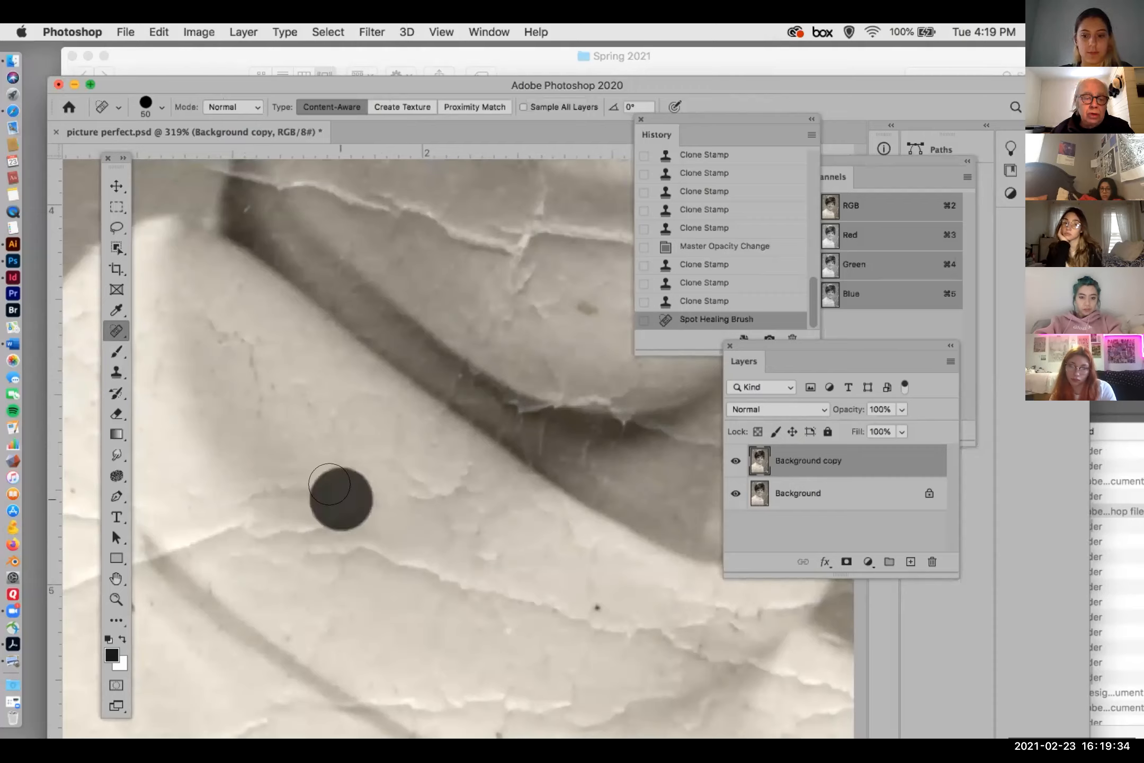
{"action": "left_click", "coordinate": [289, 479]}
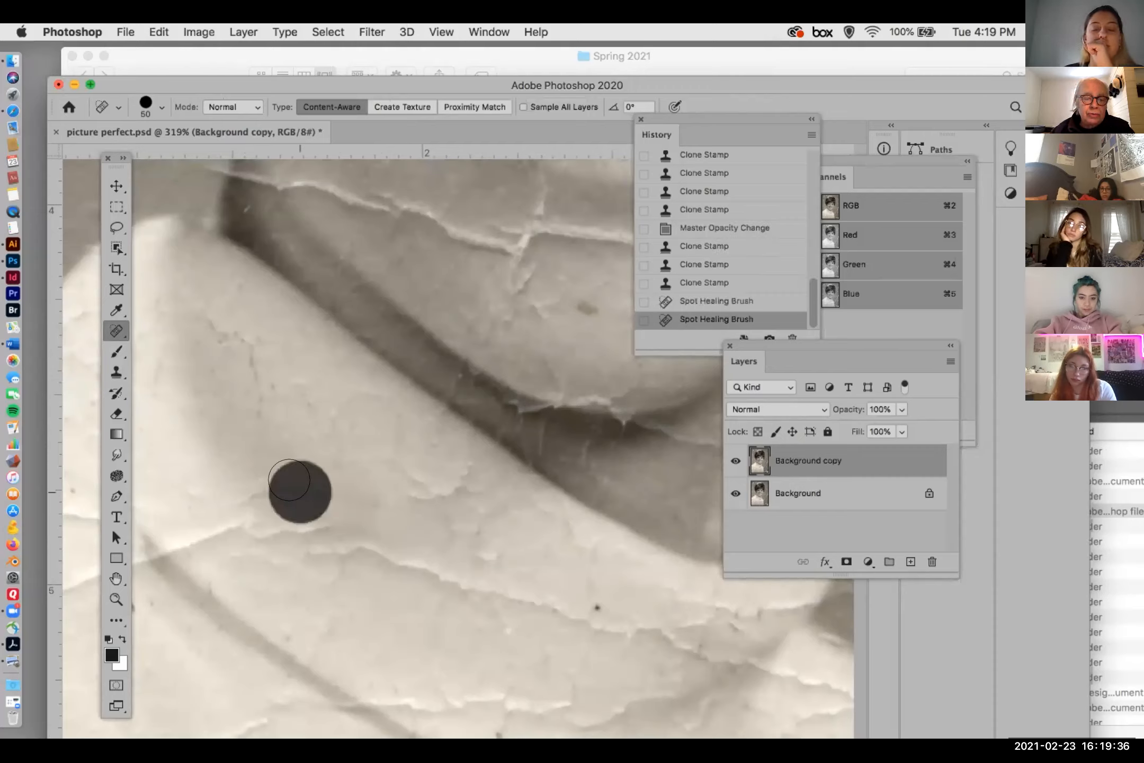
{"action": "left_click", "coordinate": [268, 467]}
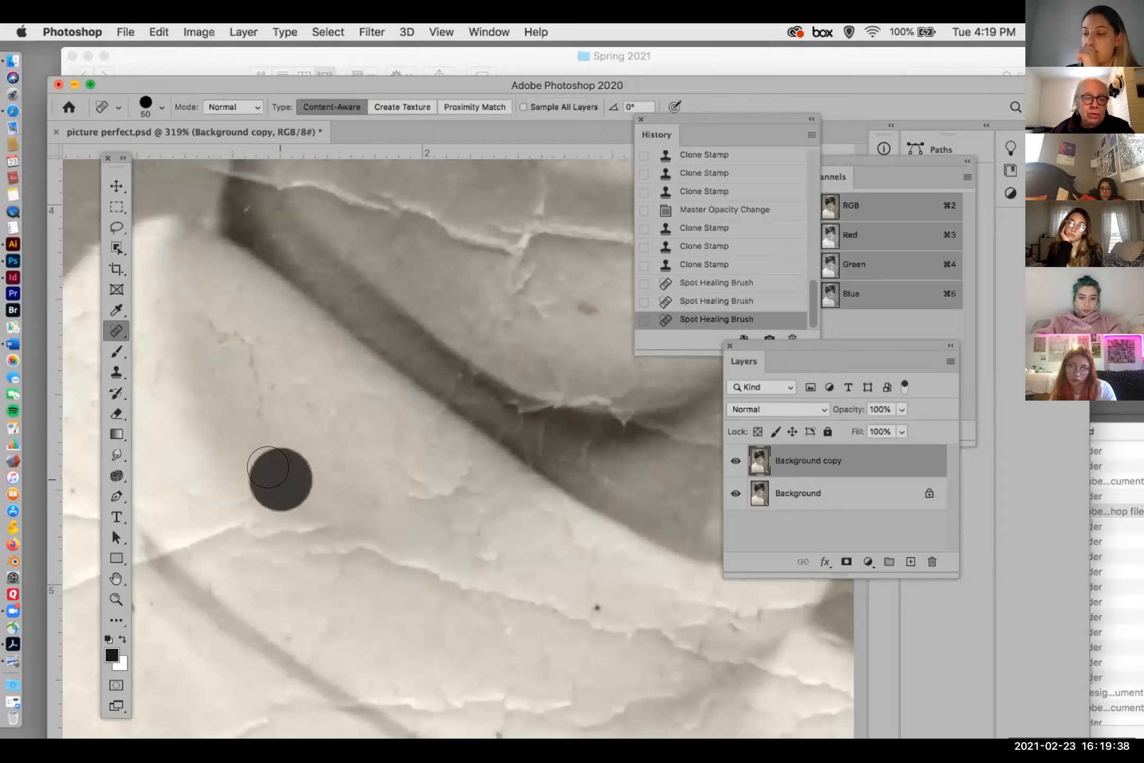
- Spot-heal the dark specks and faint blemishes in the light area above that crack
{"action": "left_click", "coordinate": [253, 378]}
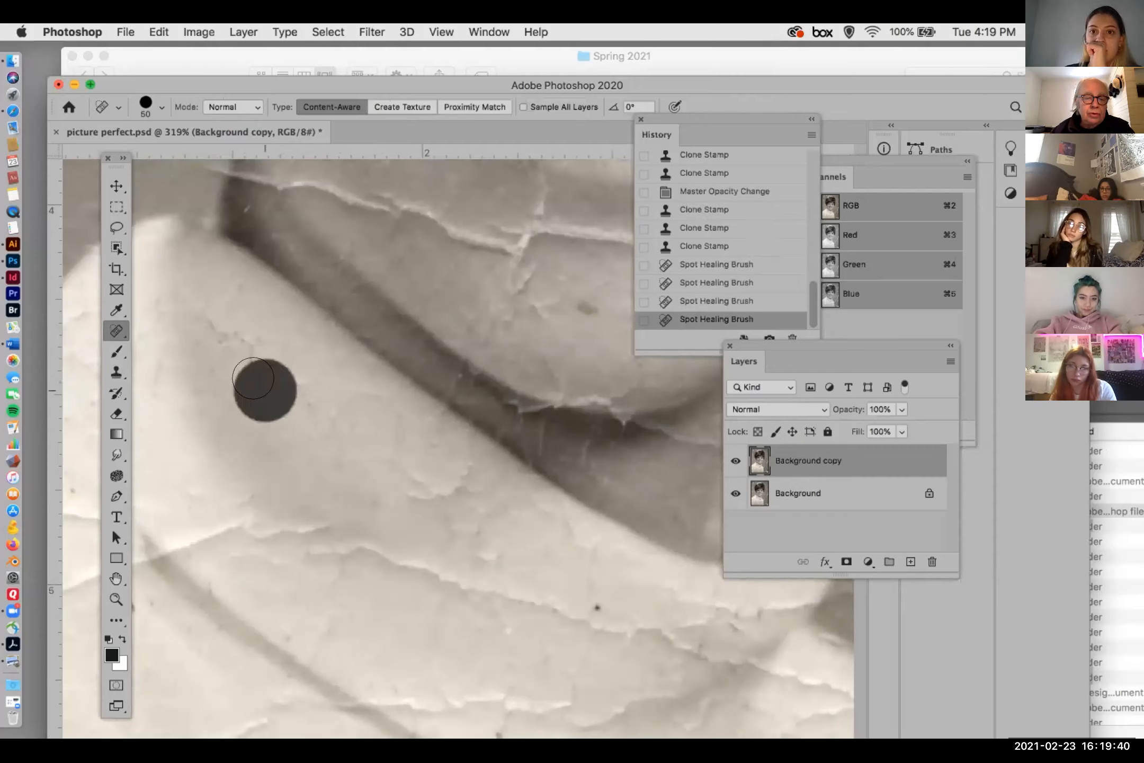
{"action": "left_click", "coordinate": [282, 379]}
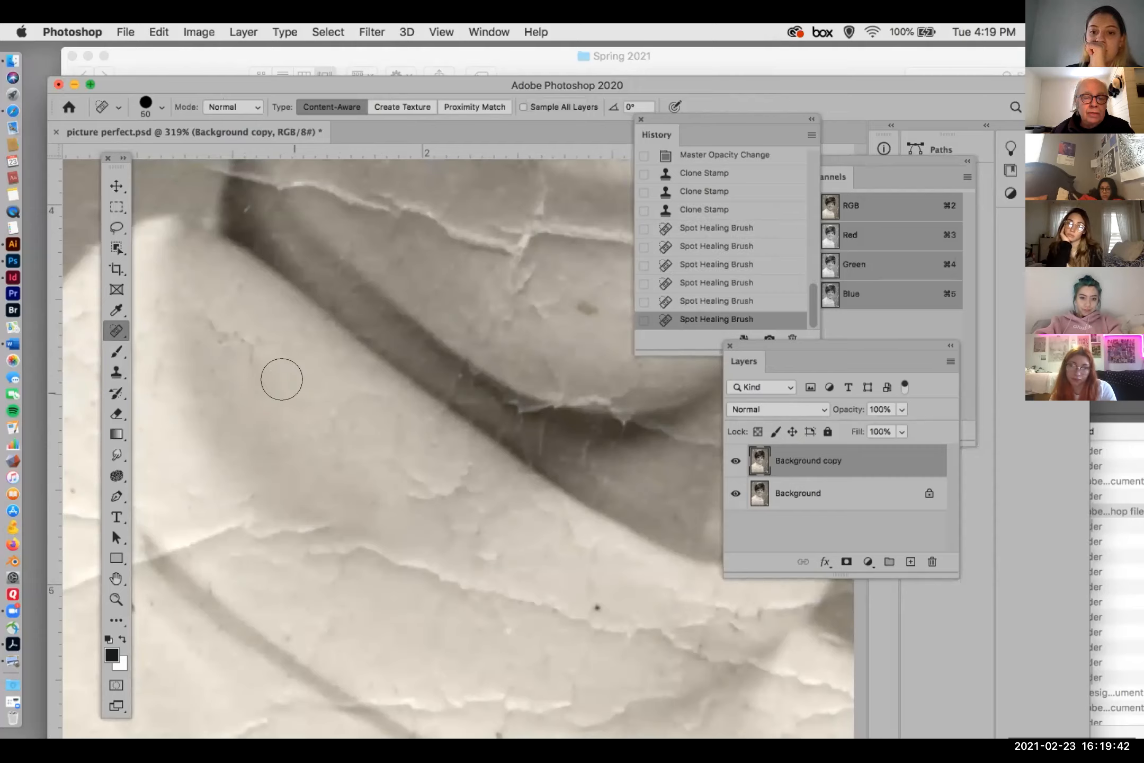
{"action": "left_click", "coordinate": [329, 408]}
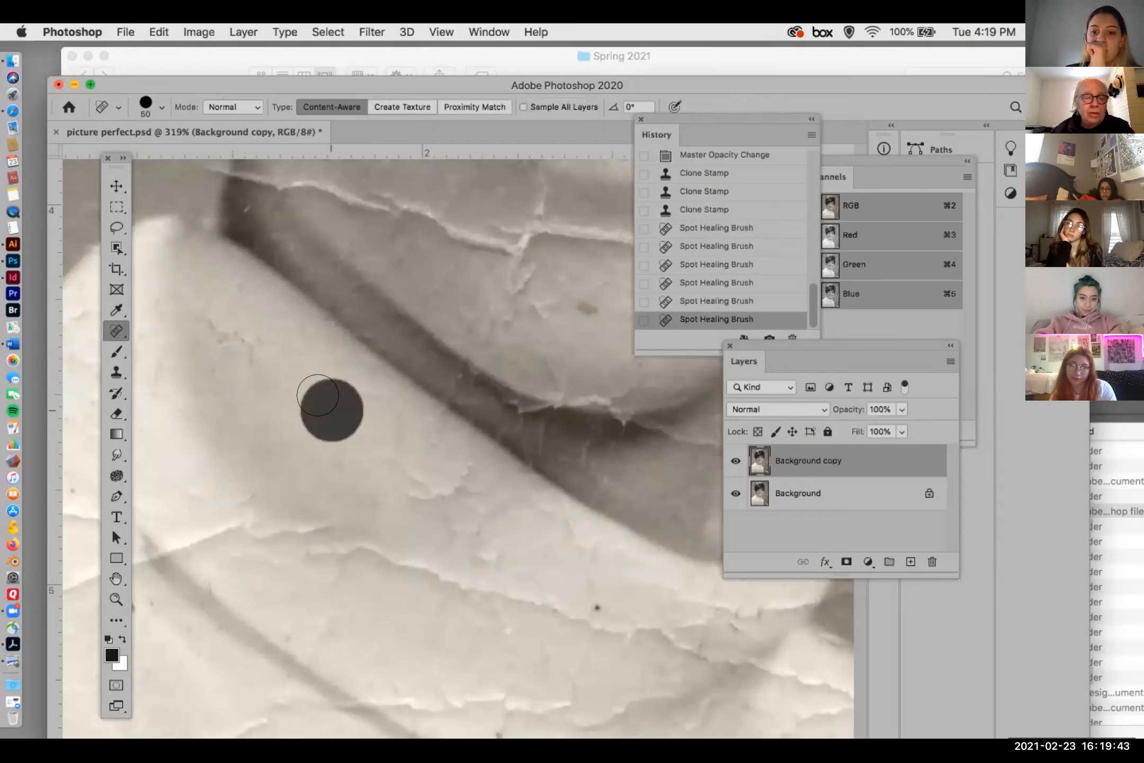
- With the Healing Brush at 20 px, sample clean texture and heal the crack segment beside the dark diagonal line
{"action": "left_click", "coordinate": [113, 328]}
{"action": "left_click", "coordinate": [160, 342]}
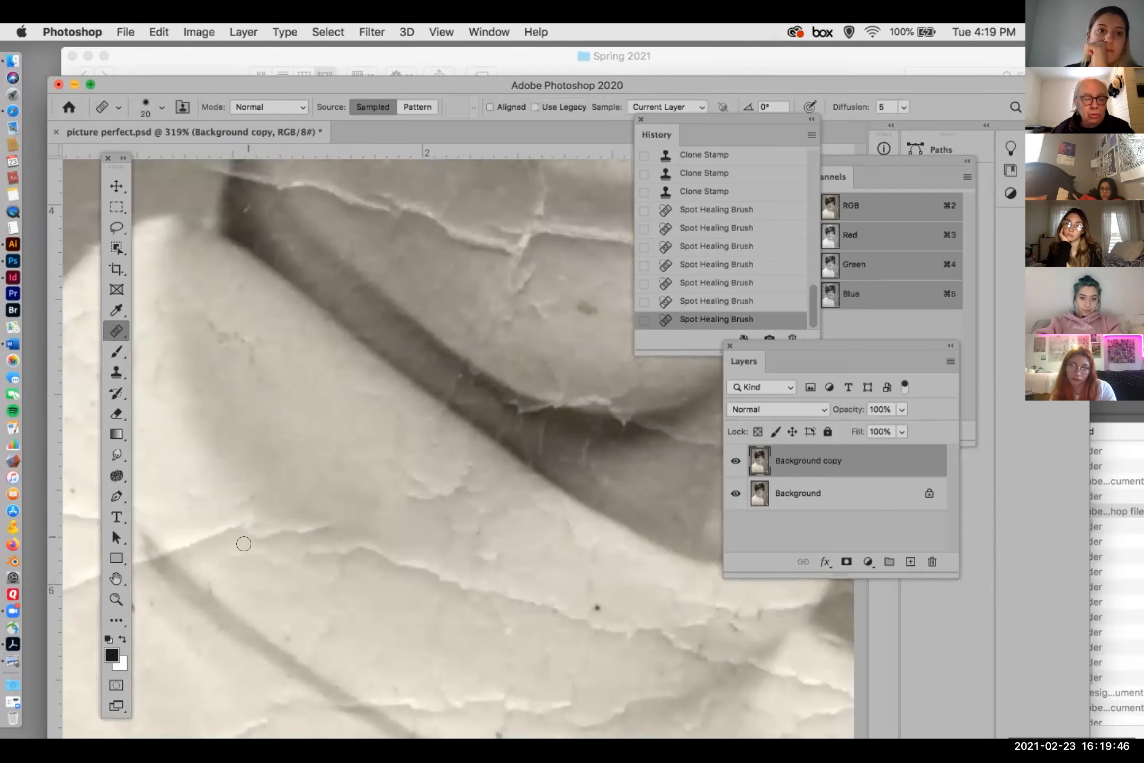
{"action": "left_click", "coordinate": [229, 518]}
{"action": "left_click", "coordinate": [219, 524]}
{"action": "left_click", "coordinate": [210, 525]}
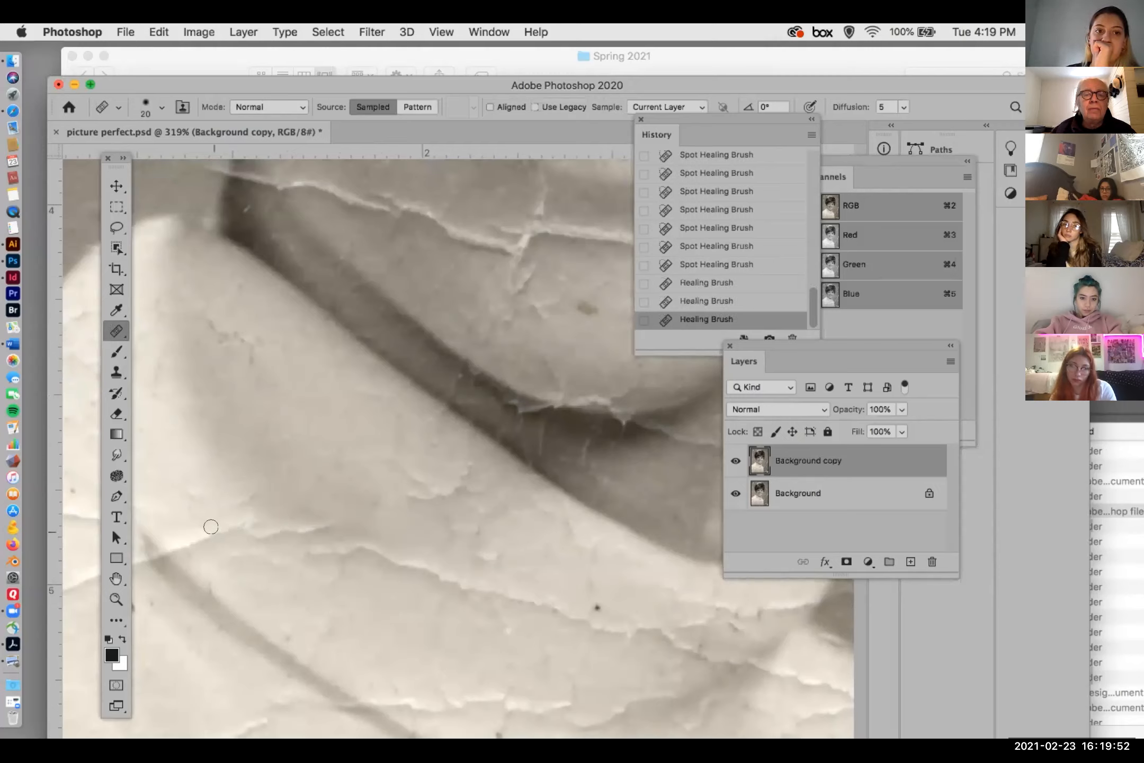
{"action": "left_click", "coordinate": [225, 557], "text": "alt"}
{"action": "left_click", "coordinate": [217, 543]}
- Enlarge the Healing Brush to 35 px and heal more of the crack and the surface just above it
{"action": "key", "text": "bracketright"}
{"action": "key", "text": "bracketright"}
{"action": "key", "text": "bracketright"}
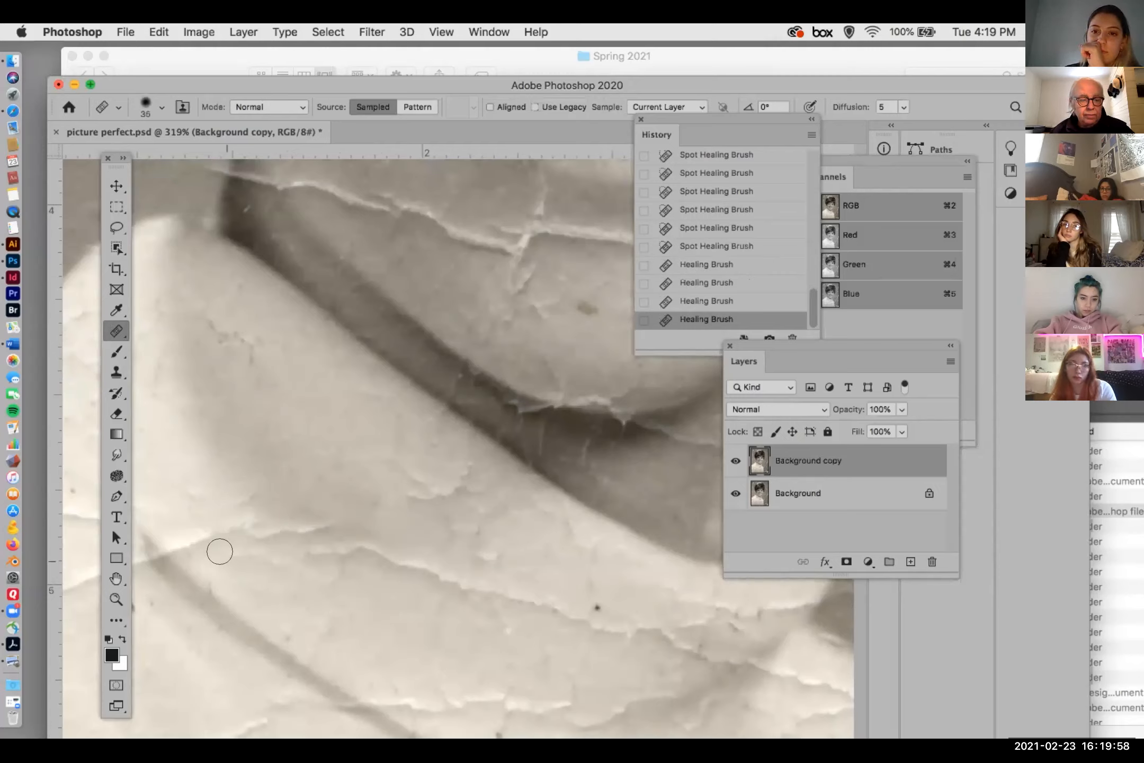
{"action": "left_click", "coordinate": [197, 530]}
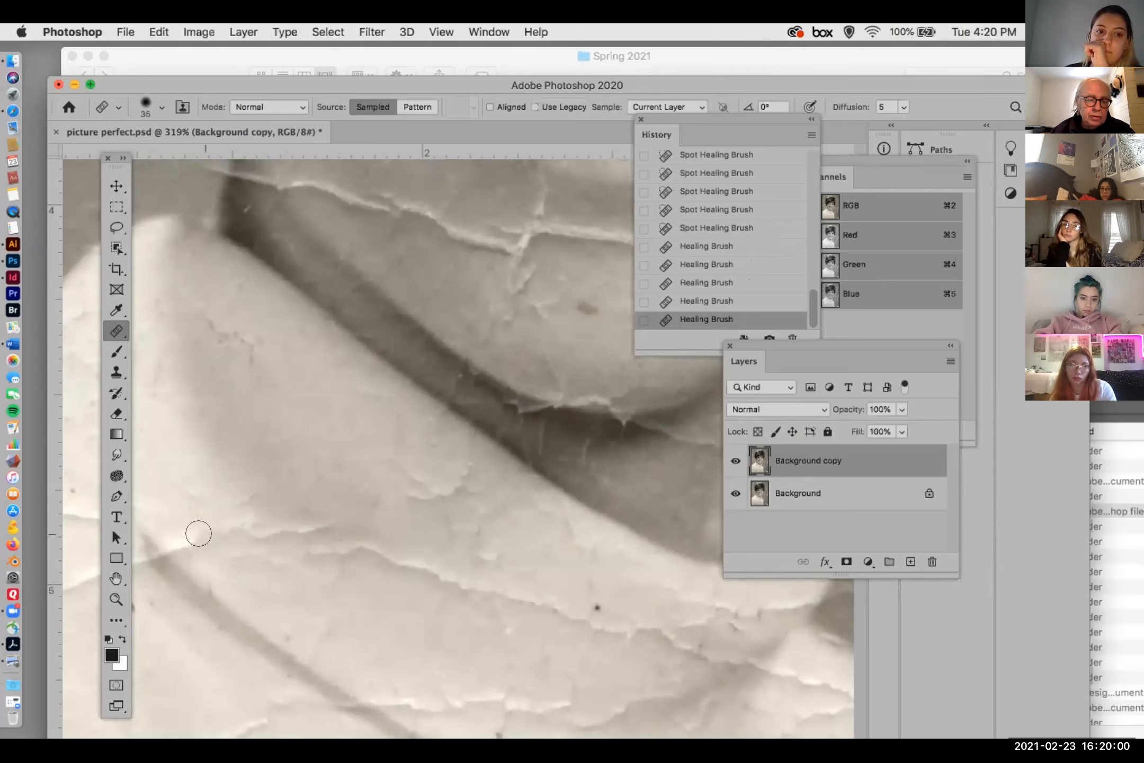
{"action": "left_click", "coordinate": [196, 515]}
{"action": "left_click", "coordinate": [166, 503]}
{"action": "left_click", "coordinate": [191, 521]}
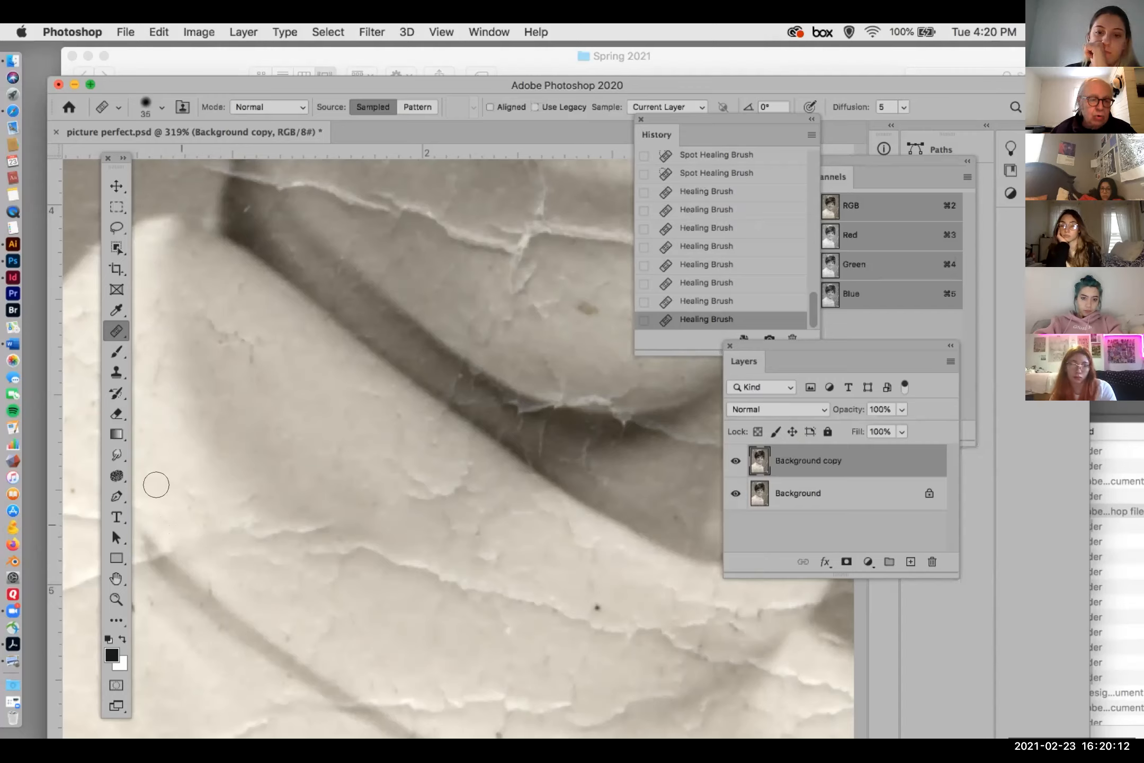
- Reduce the Clone Stamp brush to 10 px and rebuild the dark diagonal line where the crack crosses its upper end
{"action": "left_click", "coordinate": [116, 372]}
{"action": "key", "text": "bracketleft"}
{"action": "key", "text": "bracketleft"}
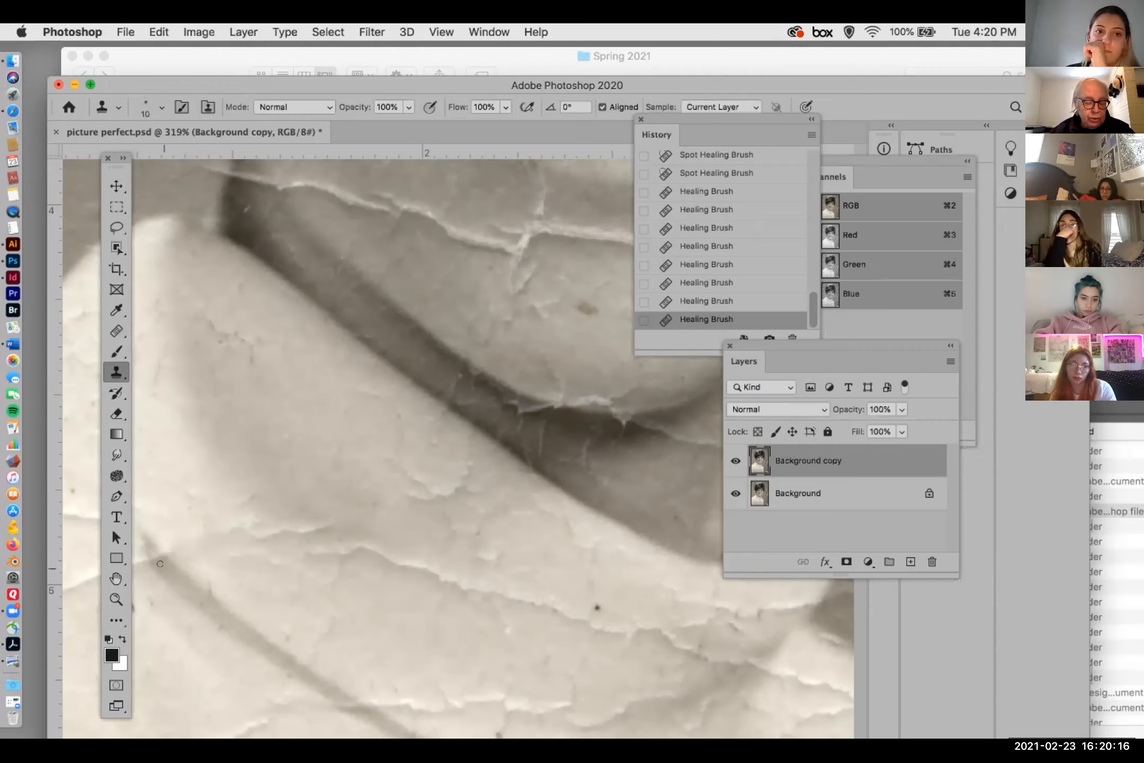
{"action": "left_click", "coordinate": [157, 552]}
{"action": "left_click", "coordinate": [148, 552]}
{"action": "left_click", "coordinate": [148, 550]}
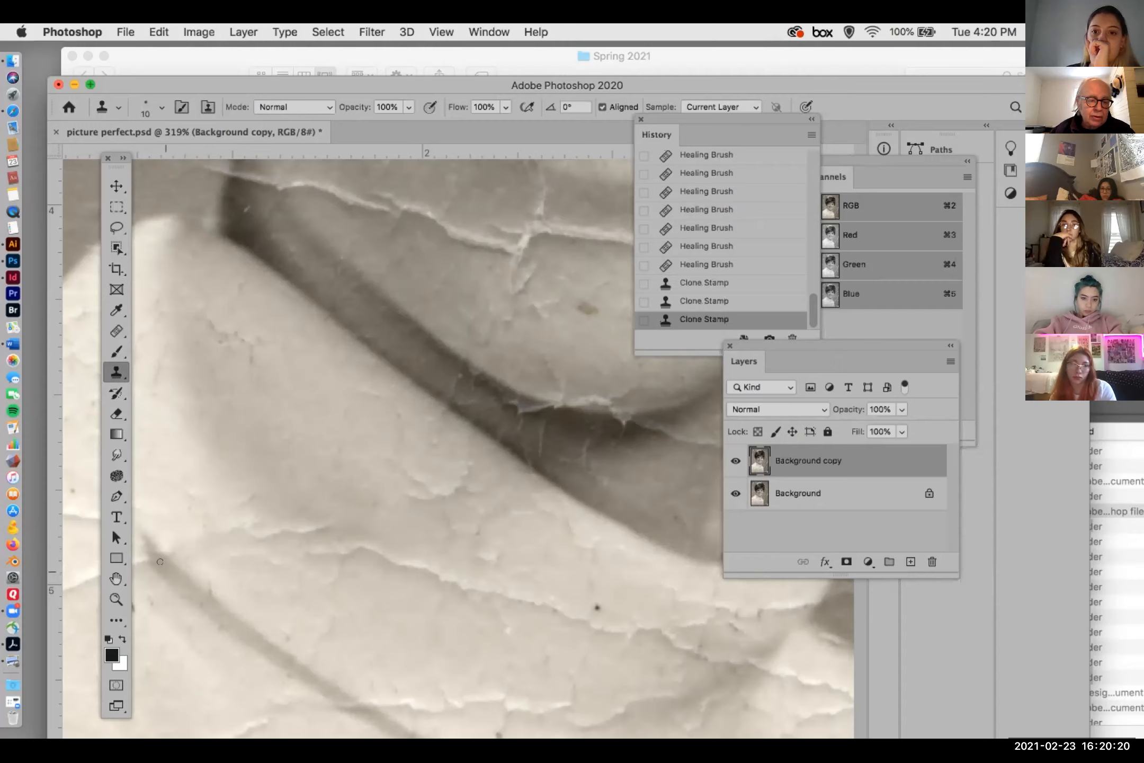
{"action": "left_click", "coordinate": [156, 551]}
{"action": "left_click", "coordinate": [156, 551]}
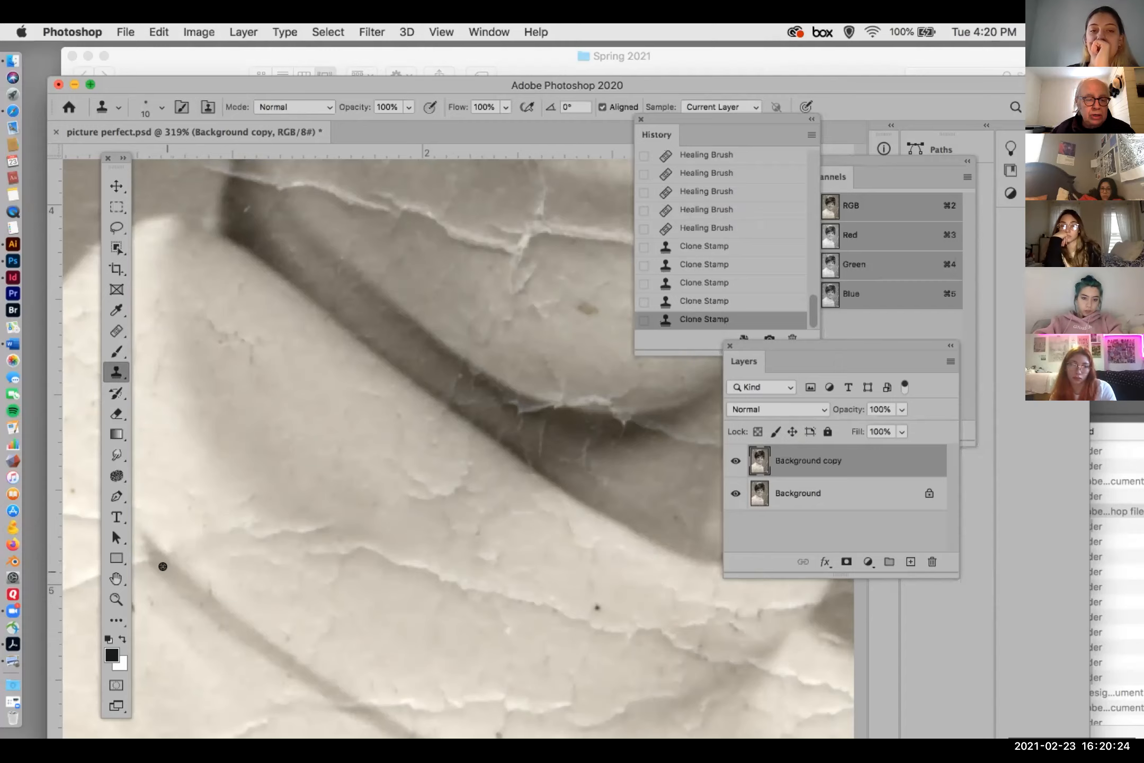
- Resample the dark diagonal line, clone it up to its upper tip, and touch up the light area beside it
{"action": "left_click", "coordinate": [162, 566], "text": "alt"}
{"action": "left_click_drag", "start_coordinate": [144, 549], "coordinate": [149, 553]}
{"action": "left_click", "coordinate": [148, 553]}
{"action": "left_click", "coordinate": [144, 539]}
{"action": "left_click", "coordinate": [215, 588]}
{"action": "left_click", "coordinate": [219, 573]}
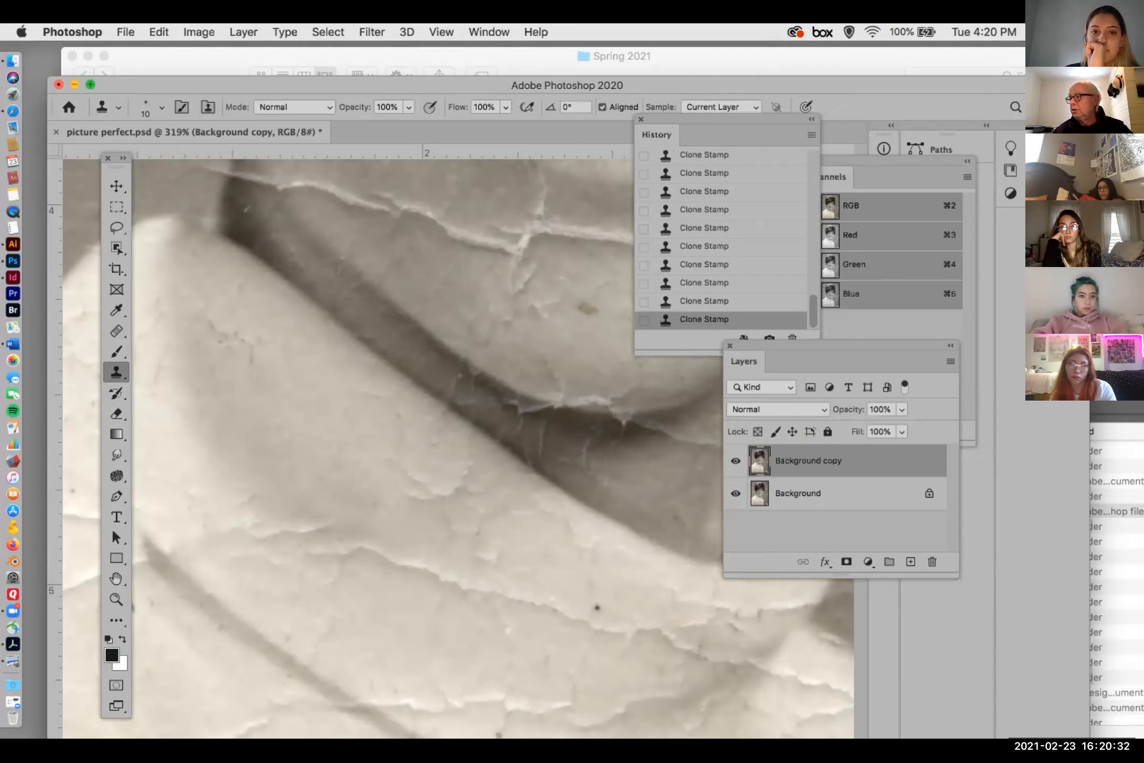